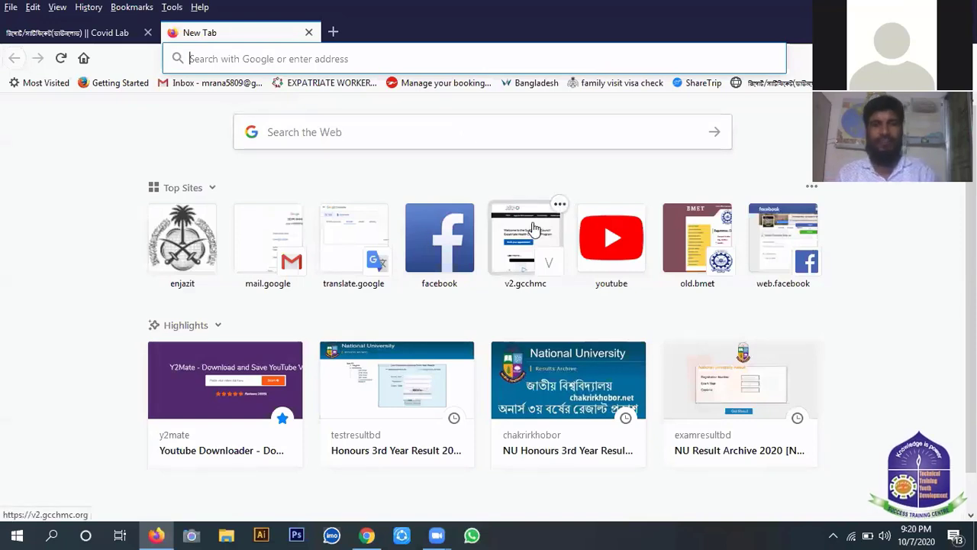
Search Google for 'freelancer.com' from the new tab's address bar
scroll(880, 316, down, 1)
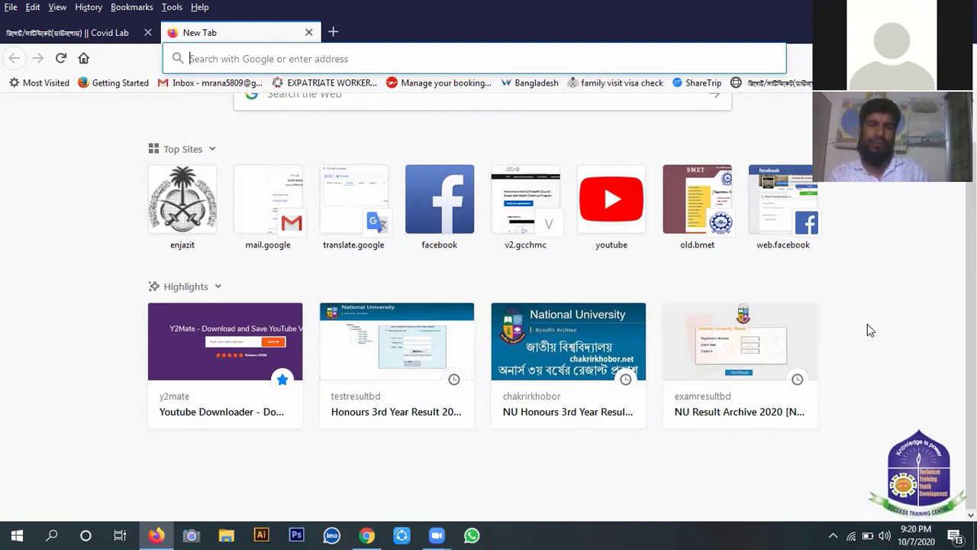
click(303, 61)
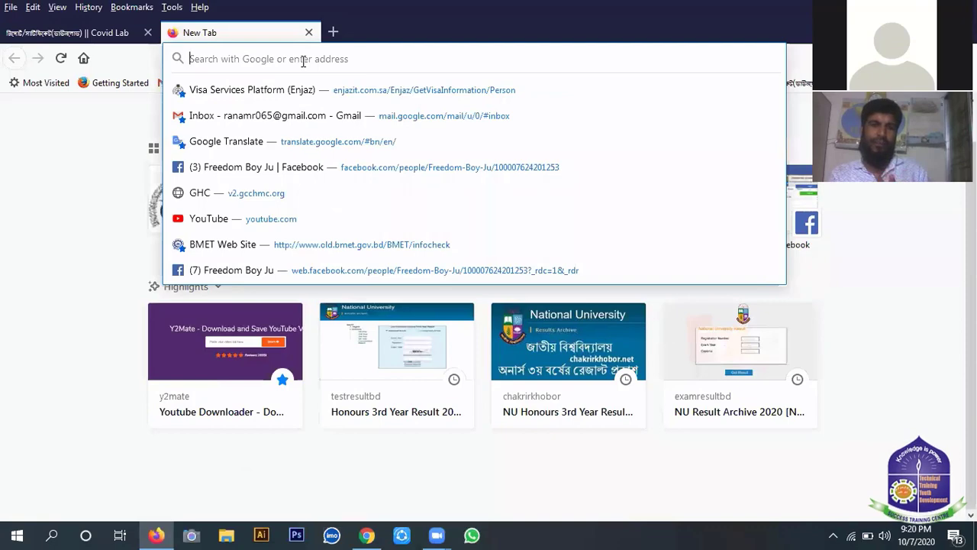
text(FREE)
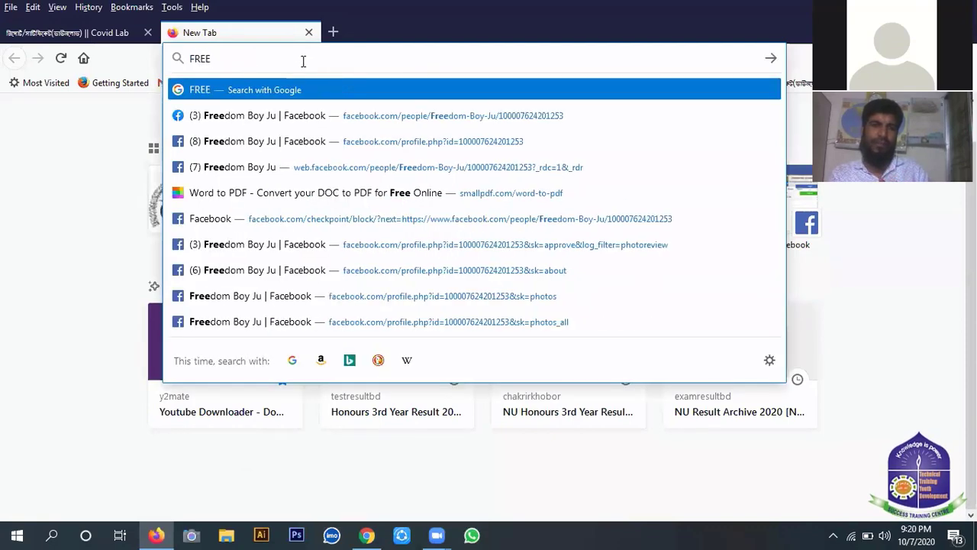
text(L)
key(BackSpace)
key(BackSpace)
key(BackSpace)
key(BackSpace)
key(BackSpace)
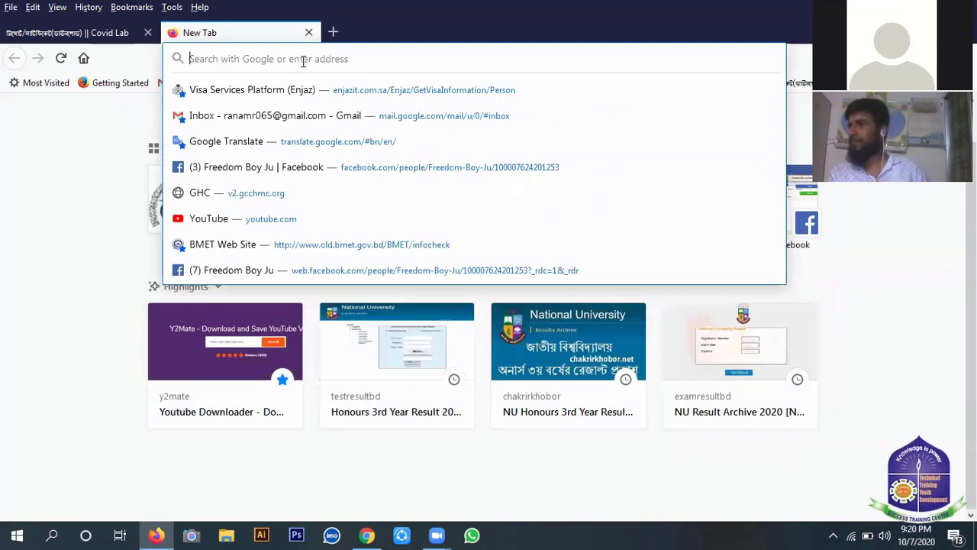
text(f)
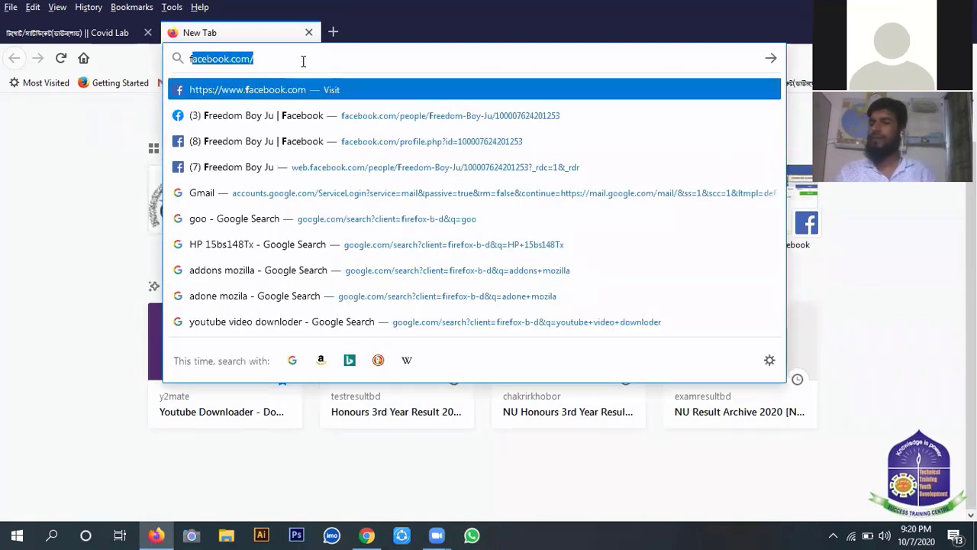
text(reelancer)
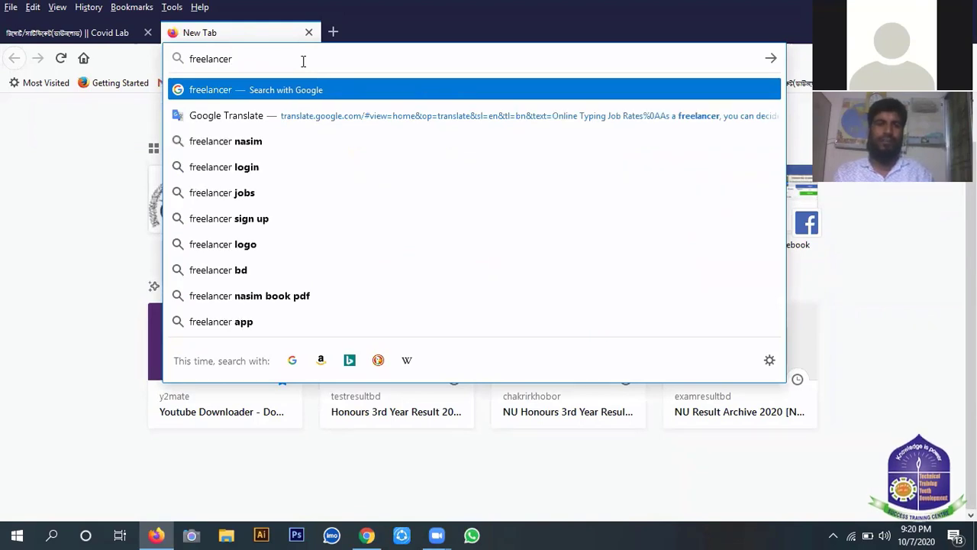
text(.com)
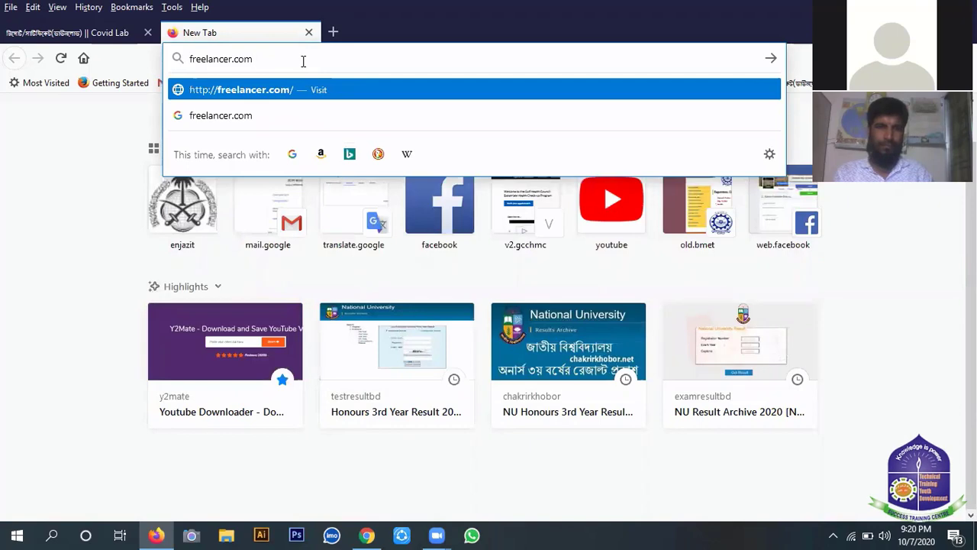
key(Down)
key(Return)
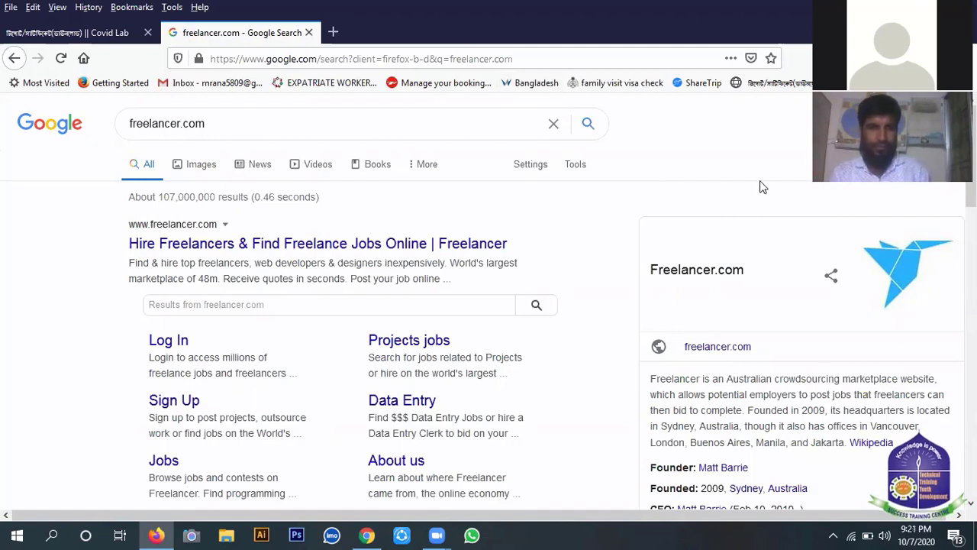
Open the 'Hire Freelancers & Find Freelance Jobs Online' result, then go to Earn Money Freelancing
click(373, 256)
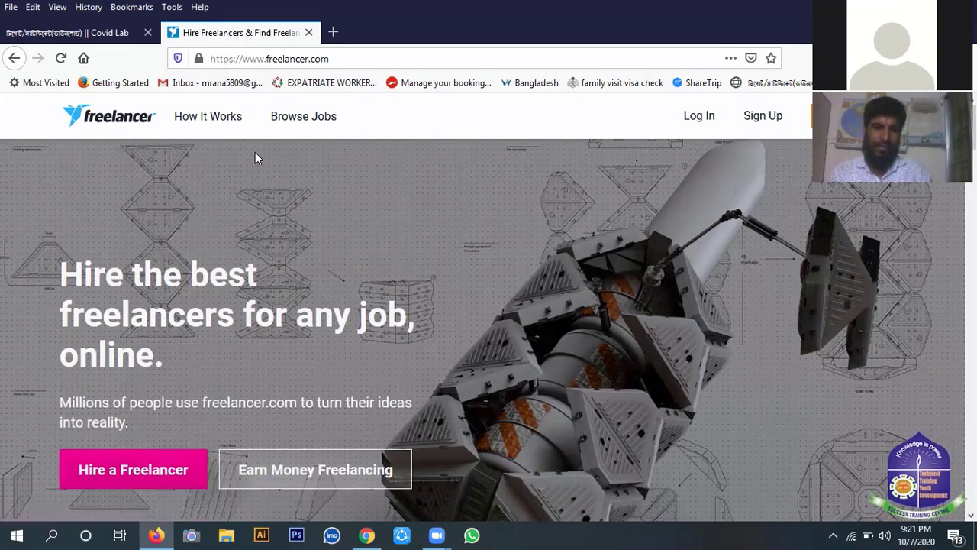
scroll(376, 357, down, 2)
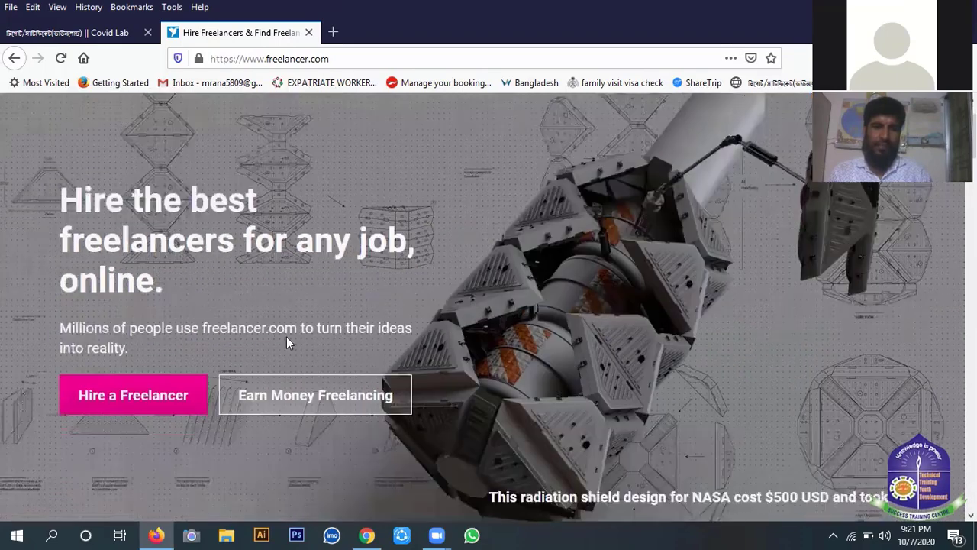
scroll(287, 343, down, 2)
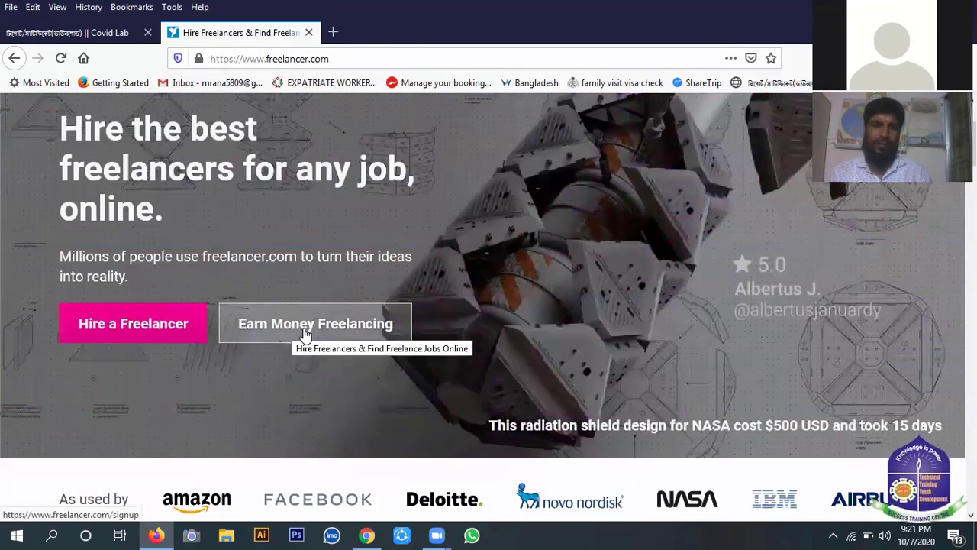
scroll(689, 157, up, 4)
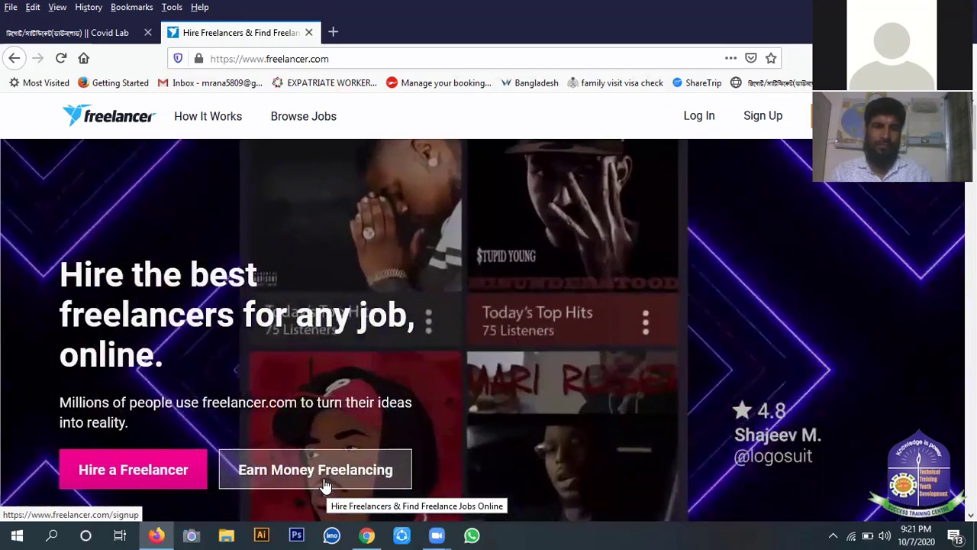
click(324, 484)
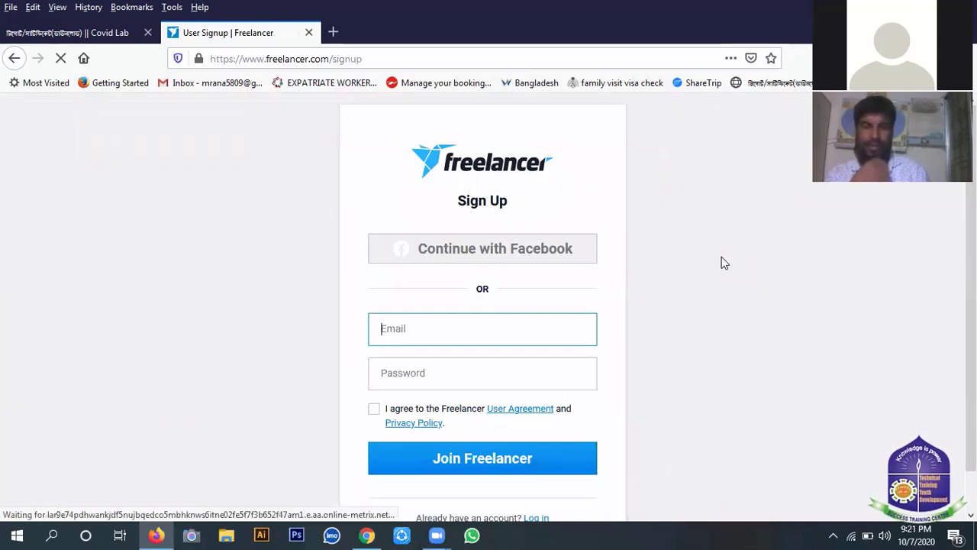
Scroll down the Freelancer.com Sign Up page to view the blank form
scroll(725, 263, down, 1)
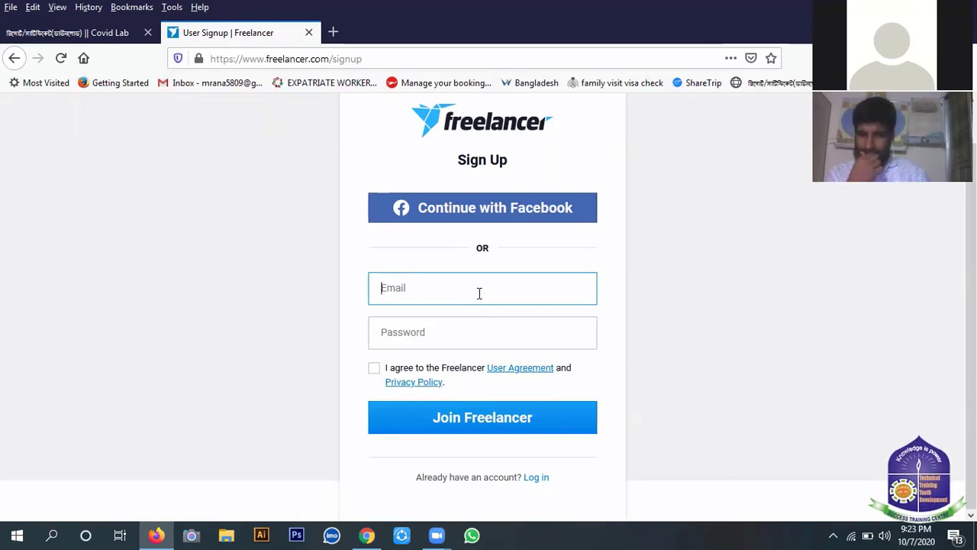
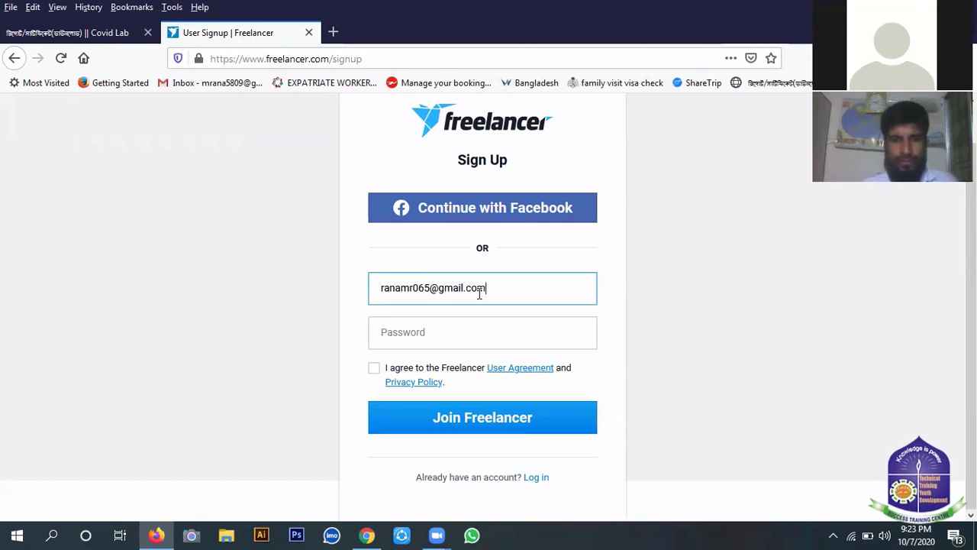
Enter the account's Gmail address in the Email field, then move to the Password field
click(509, 336)
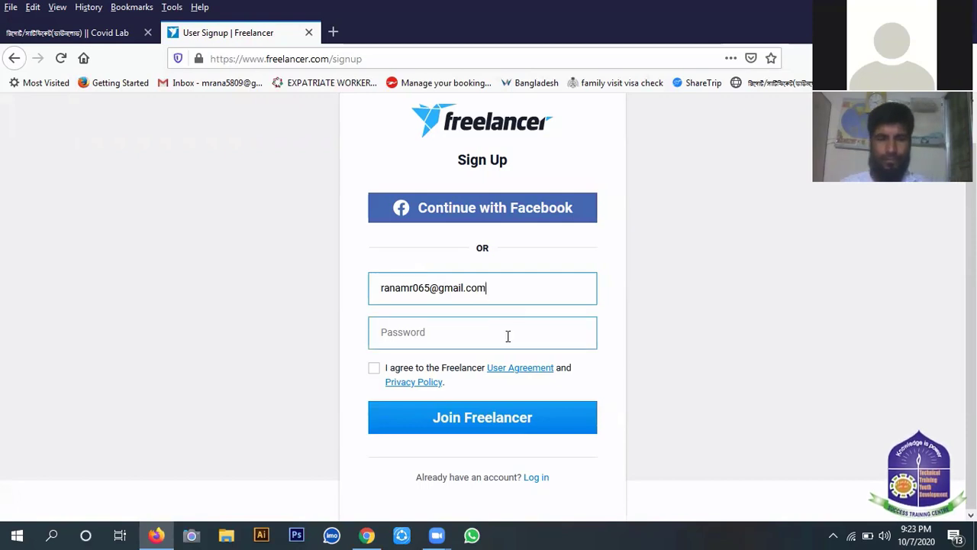
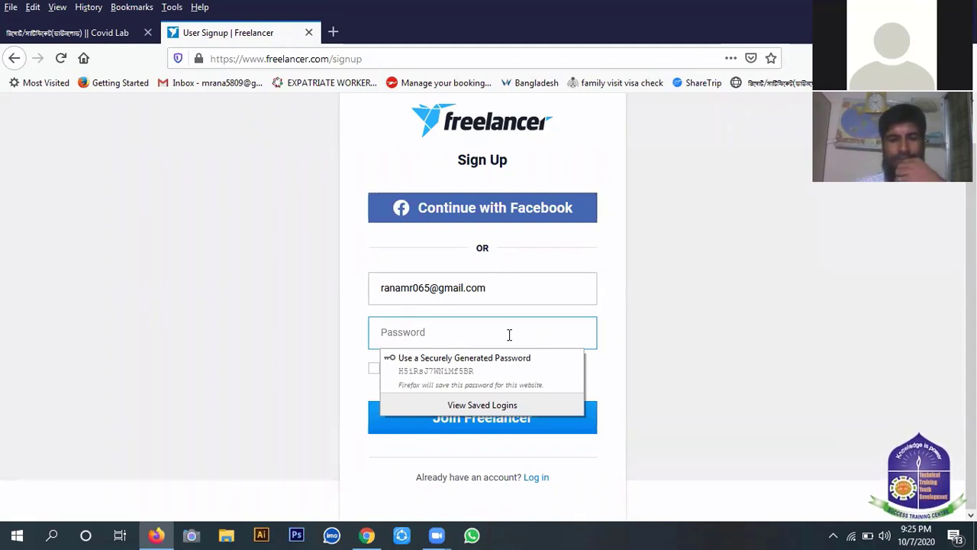
Enter the account password, accept the user agreement, and submit with Join Freelancer
text(*****)
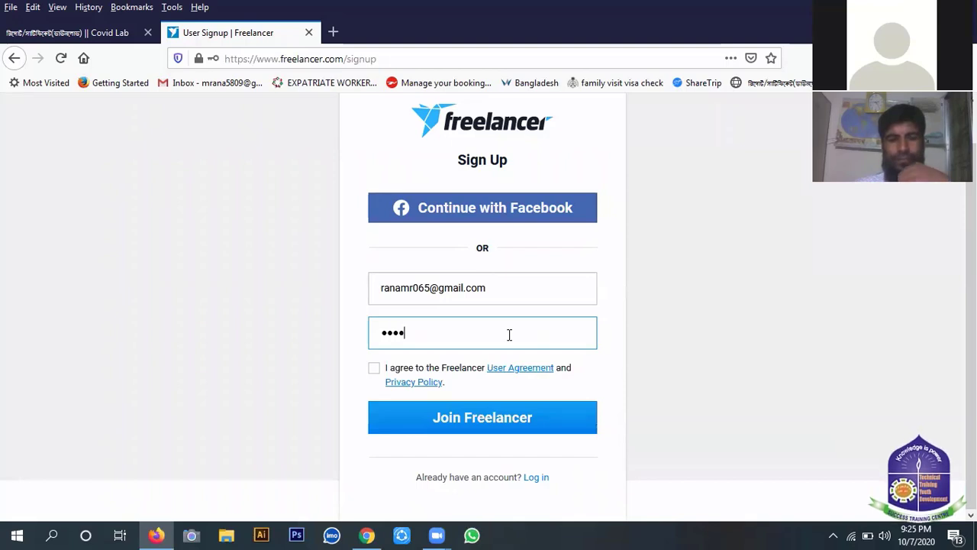
text(**)
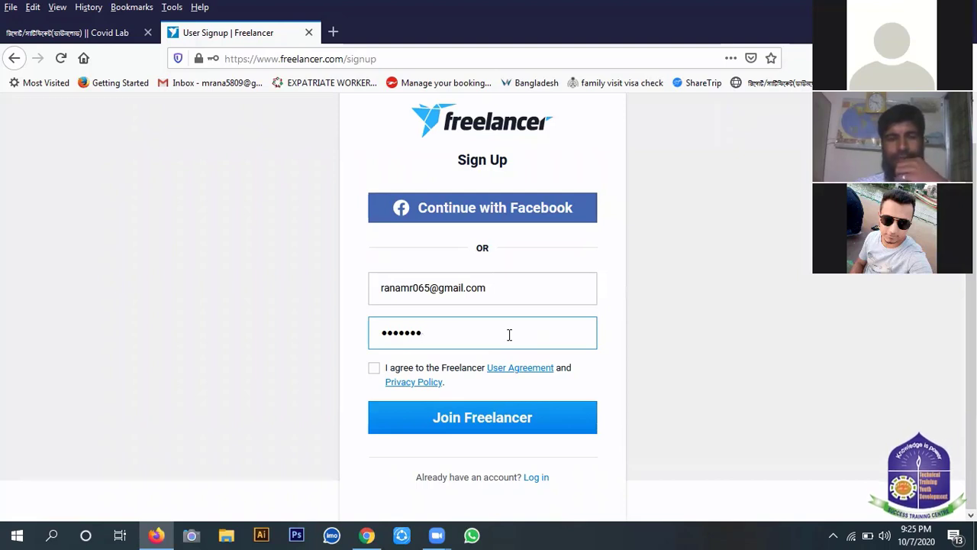
text(****)
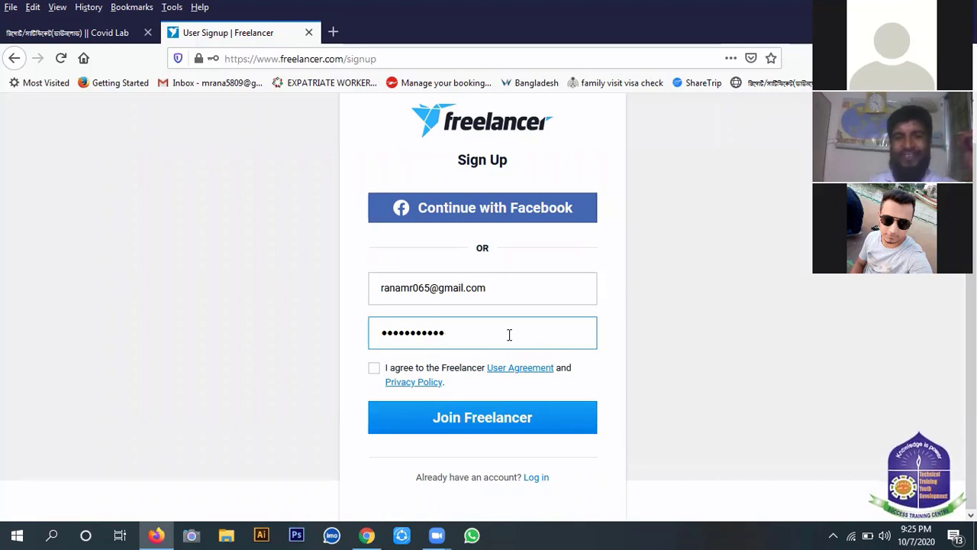
text(*)
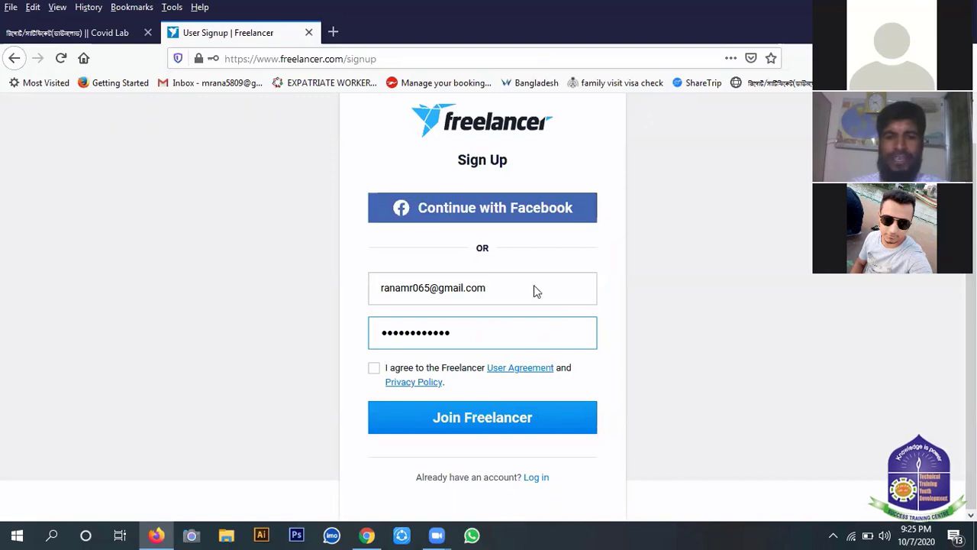
click(374, 368)
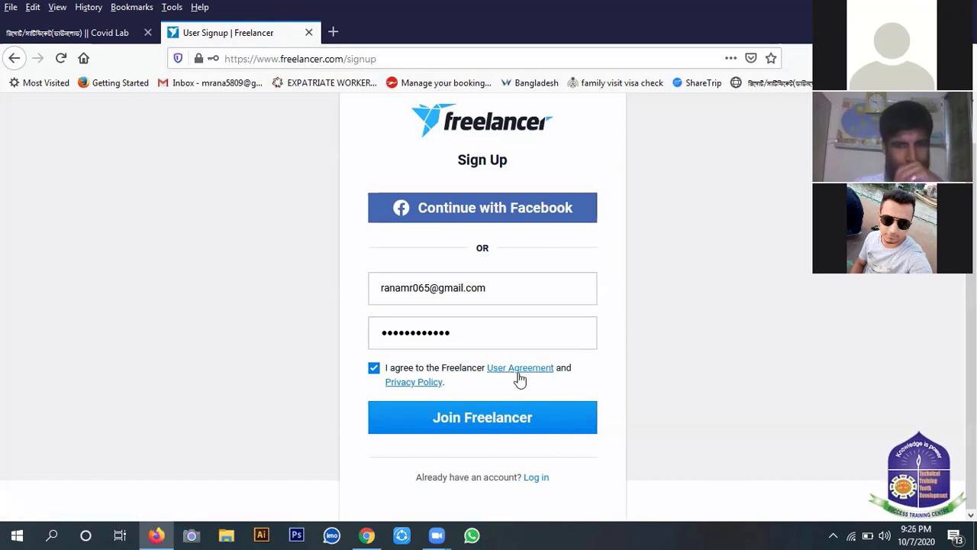
click(486, 420)
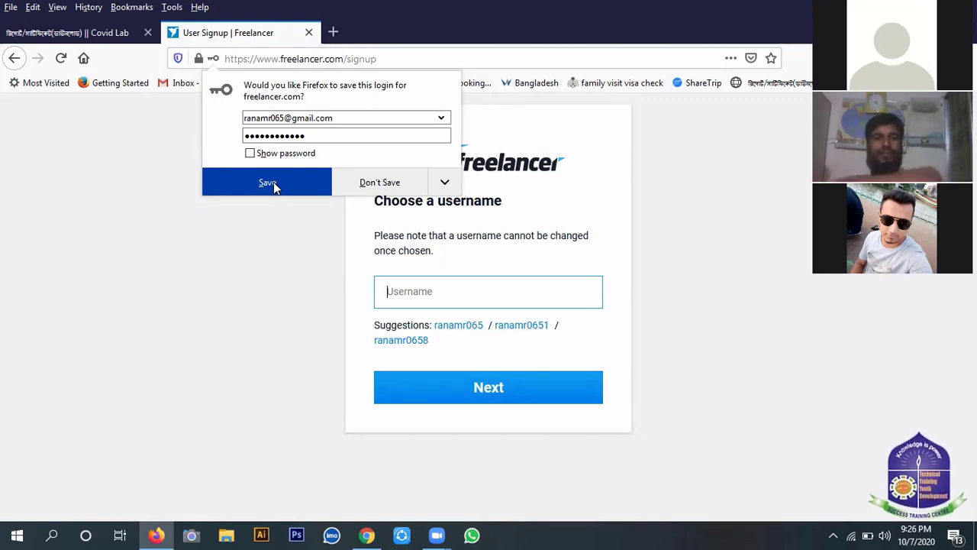
Save the login in Firefox, take the first suggested username, and continue
click(274, 183)
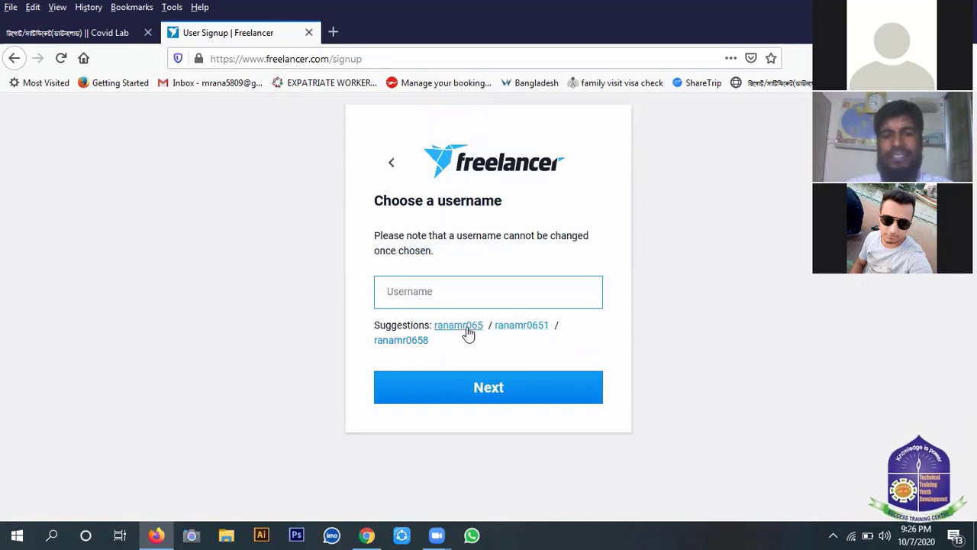
click(466, 326)
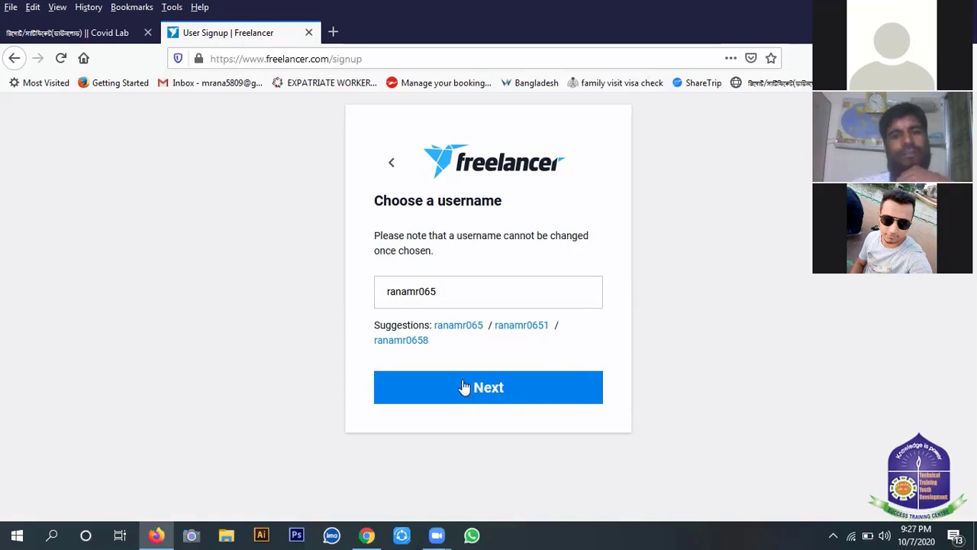
click(489, 397)
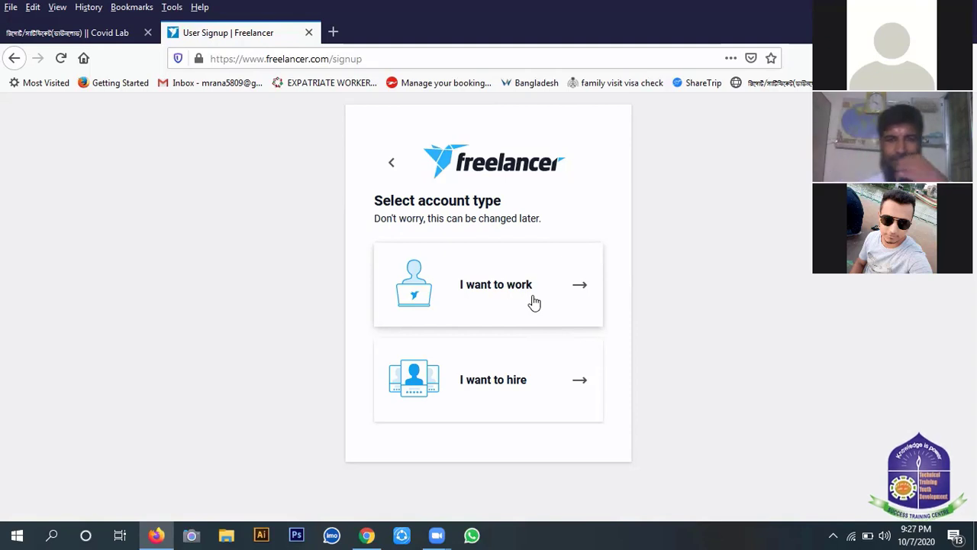
Choose the 'I want to work' account type
click(547, 288)
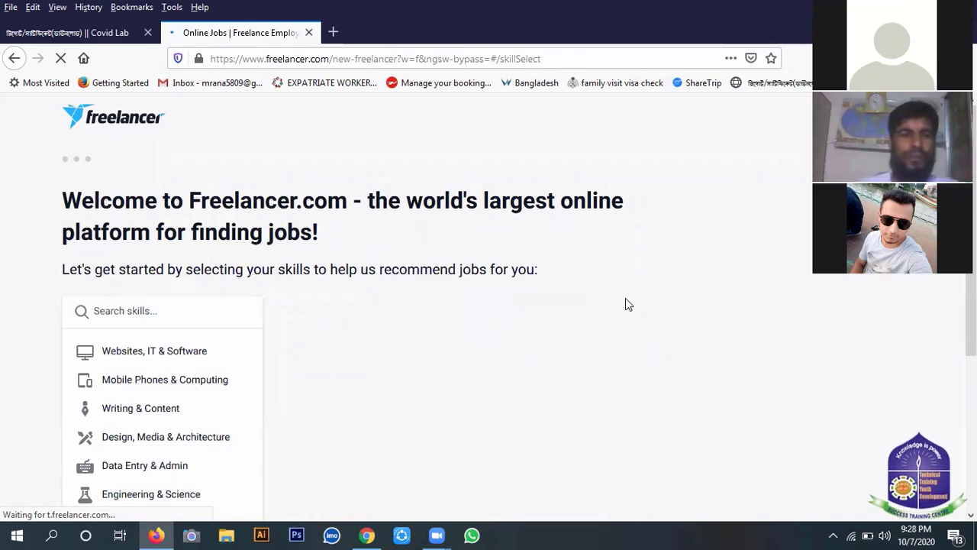
In a new Gmail tab, open the Welcome to Freelancer.com email and follow its Verify Your Email link
click(334, 33)
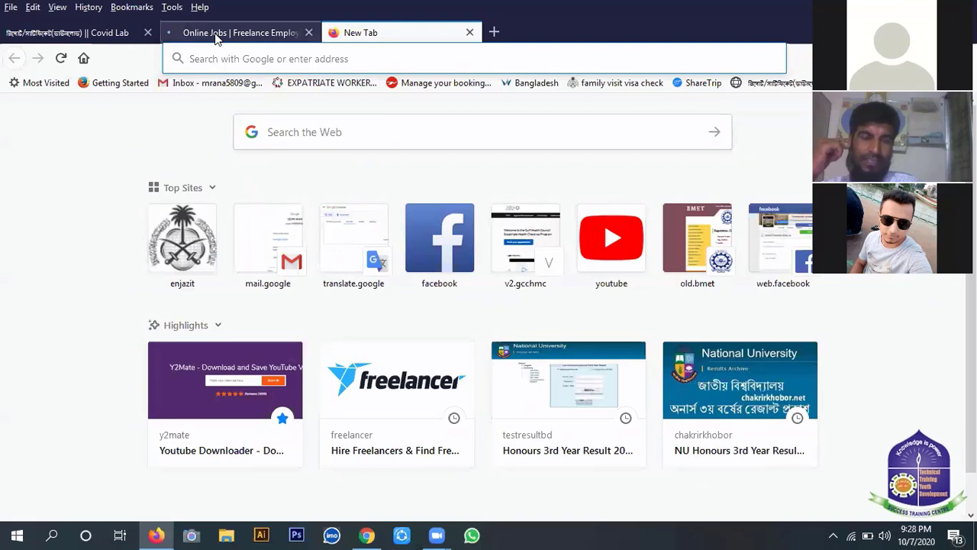
click(243, 233)
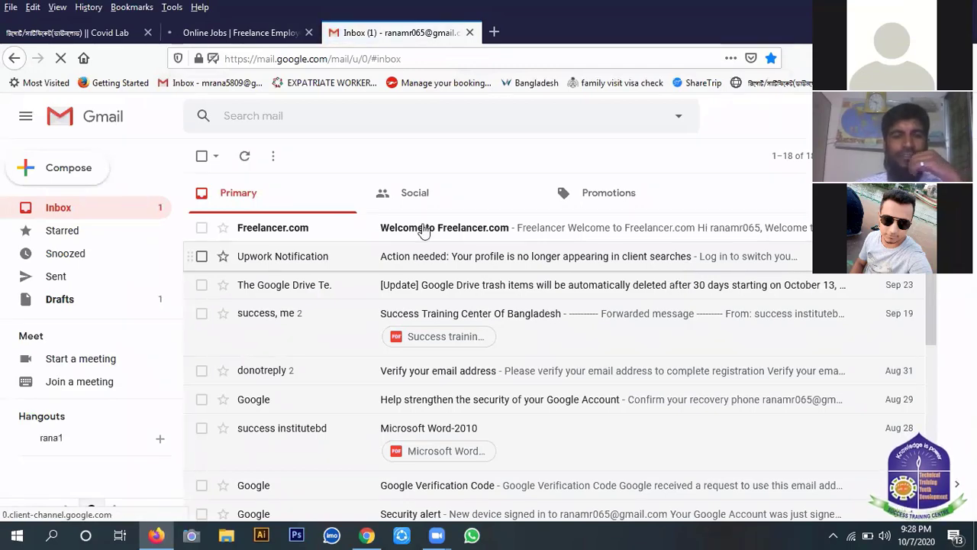
click(452, 233)
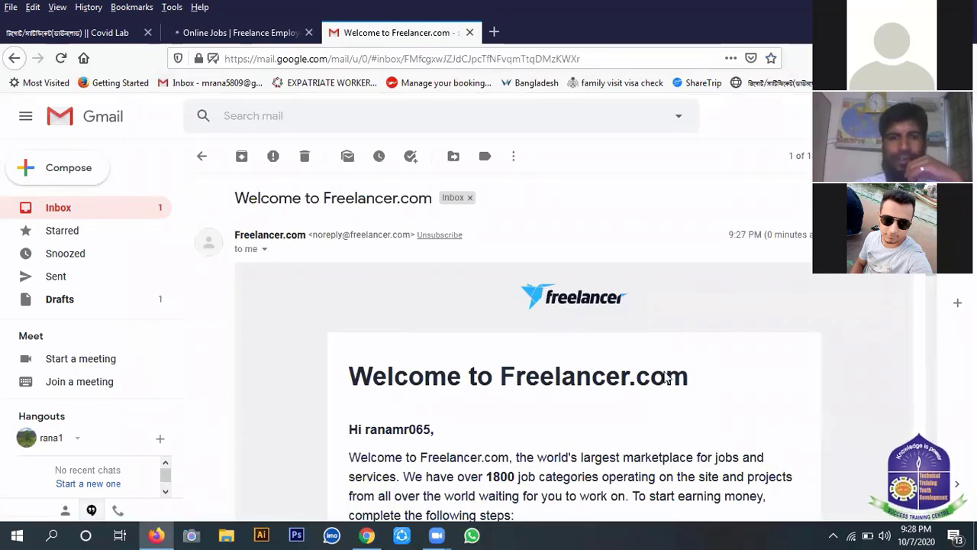
scroll(676, 323, down, 2)
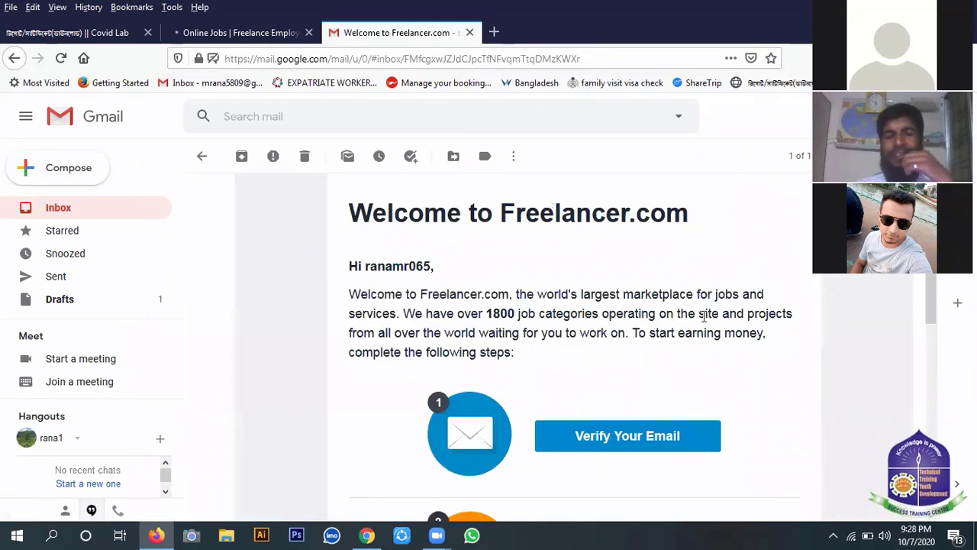
scroll(737, 368, down, 2)
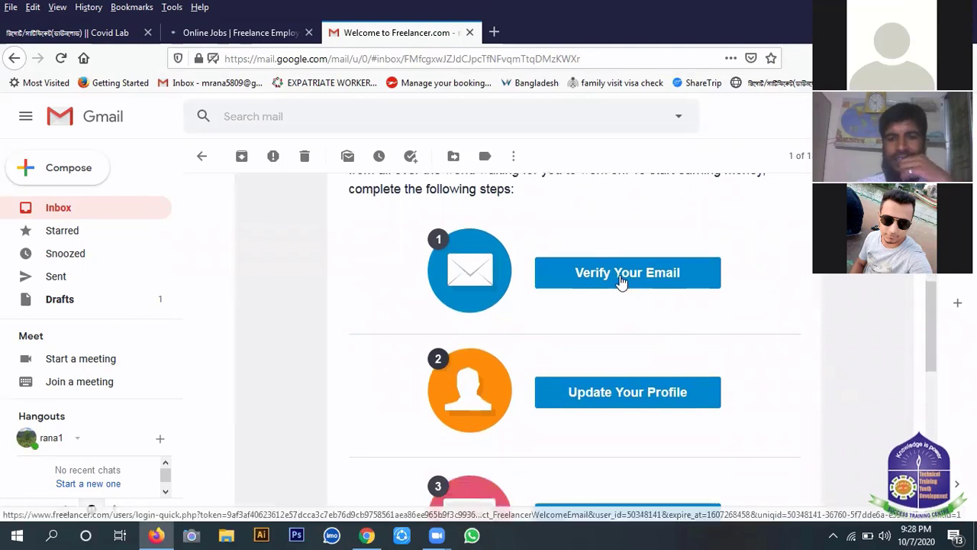
click(620, 281)
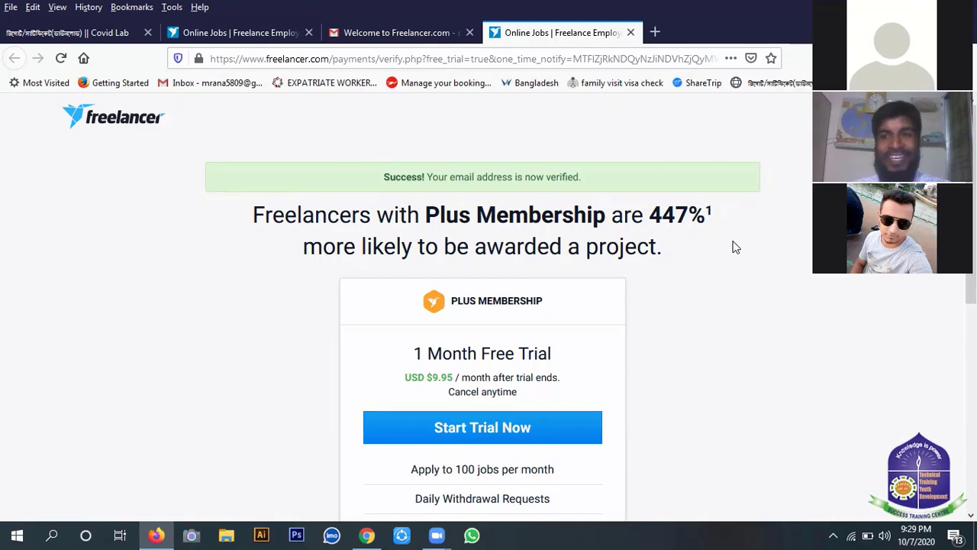
Scroll the verification success page to review the $9.95/month Plus Membership trial offer
scroll(738, 250, down, 3)
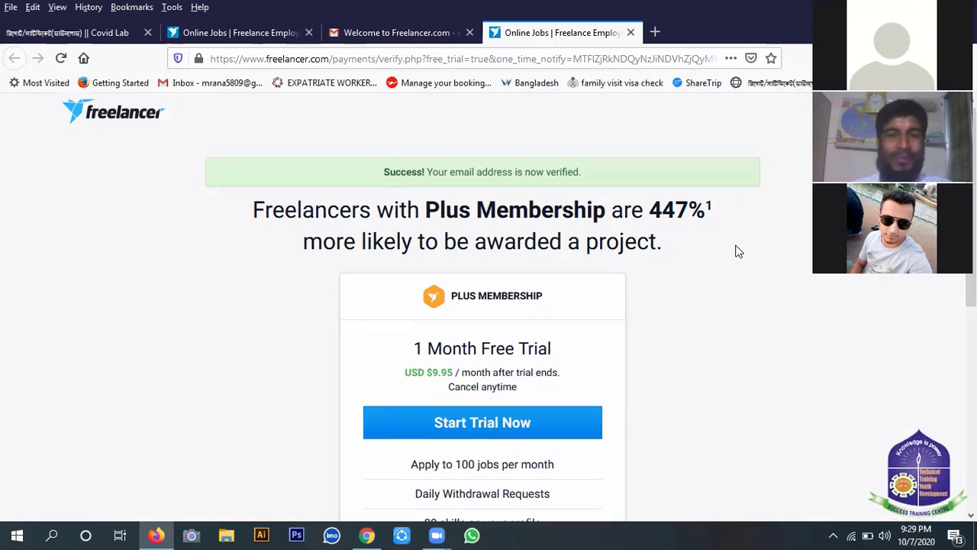
scroll(737, 250, down, 3)
scroll(739, 250, up, 5)
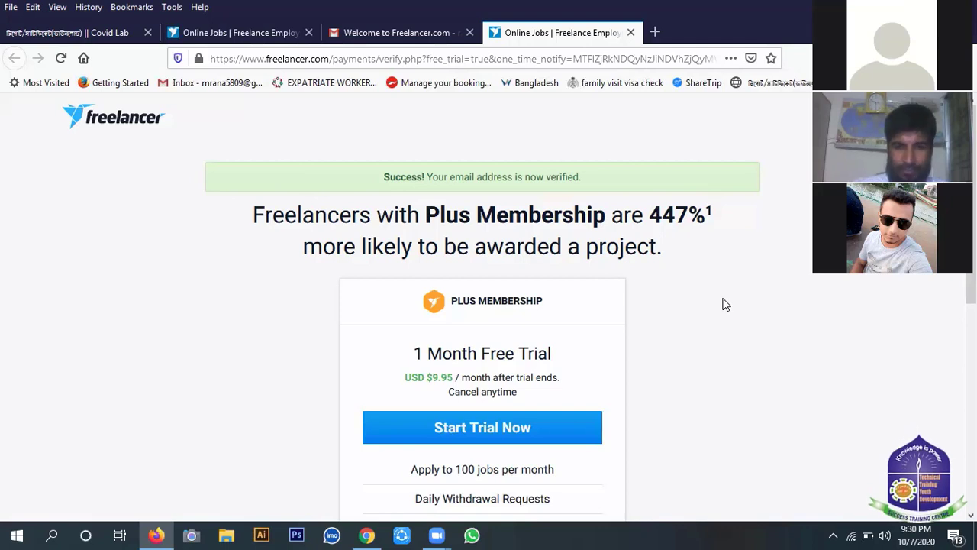
Scroll down the Plus Membership offer page and choose 'Skip for now'
scroll(735, 340, down, 3)
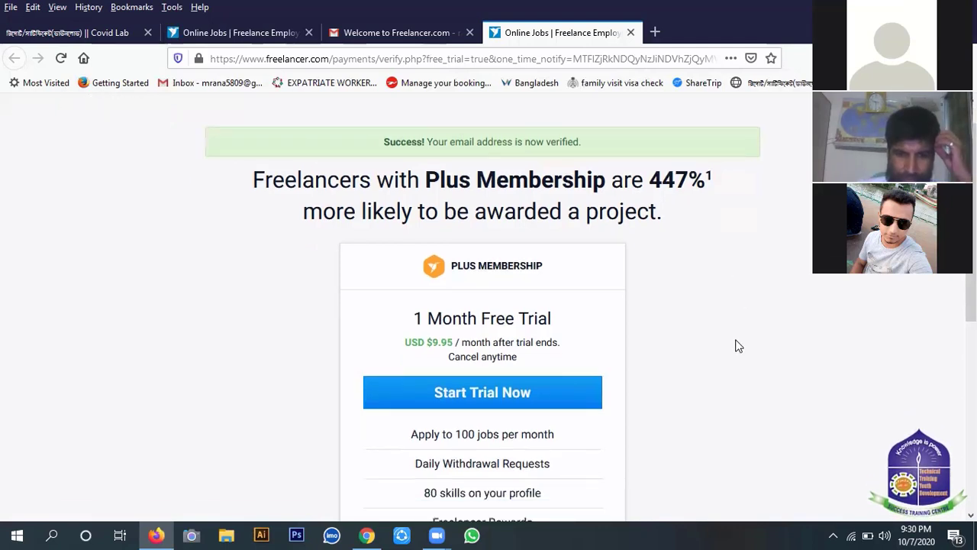
scroll(736, 346, down, 2)
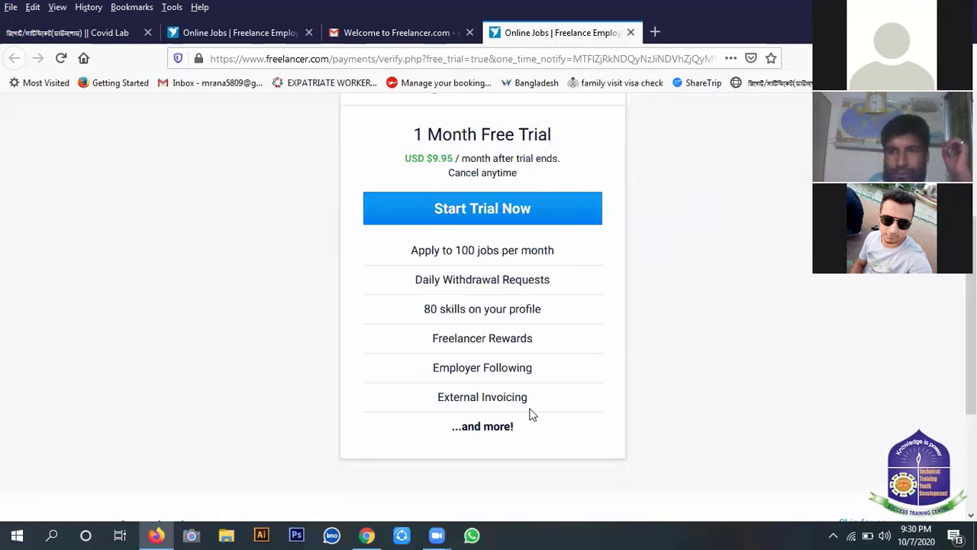
scroll(511, 397, down, 1)
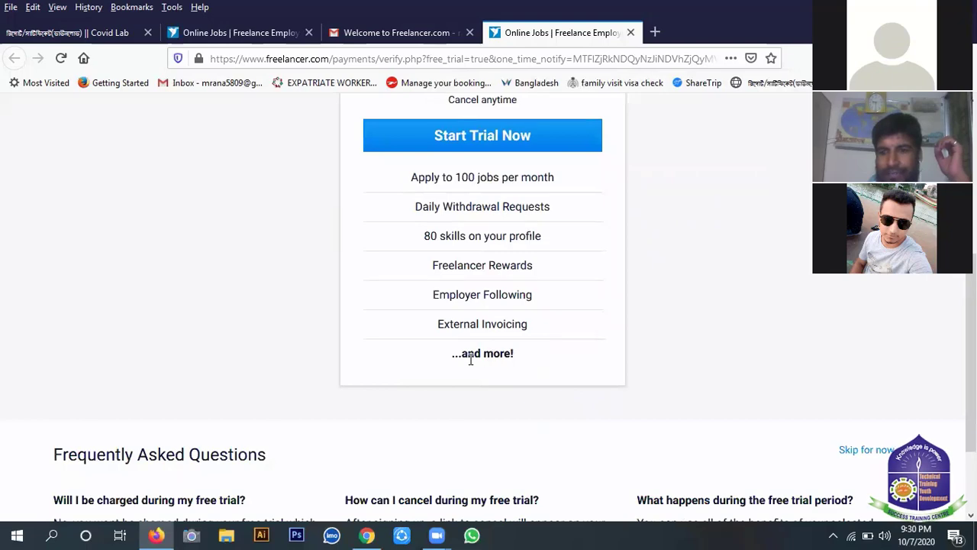
scroll(473, 358, down, 2)
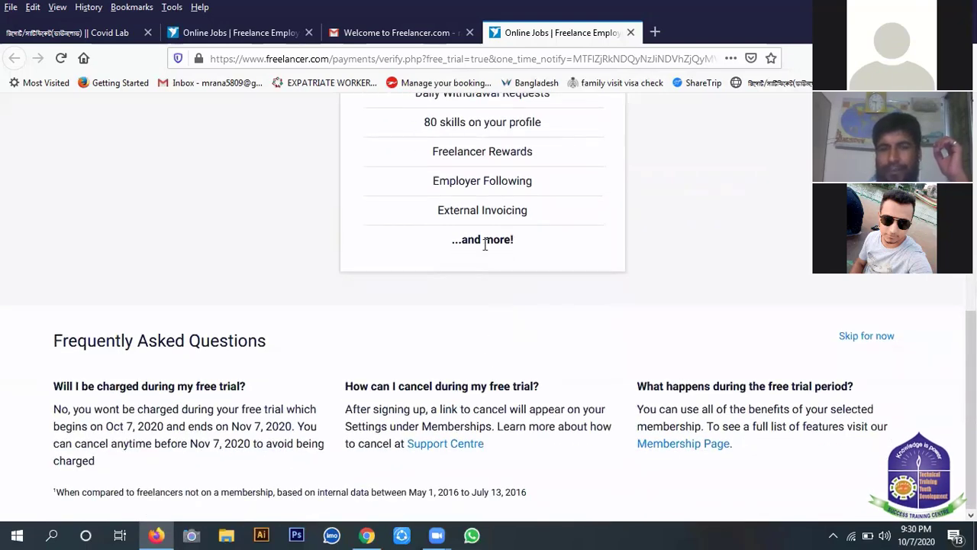
scroll(489, 237, up, 2)
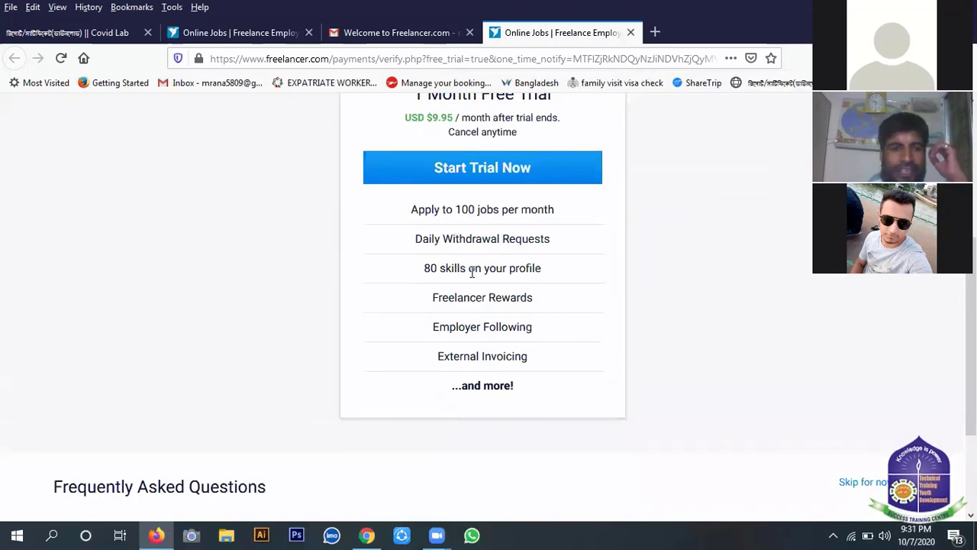
scroll(484, 288, down, 2)
scroll(704, 436, down, 2)
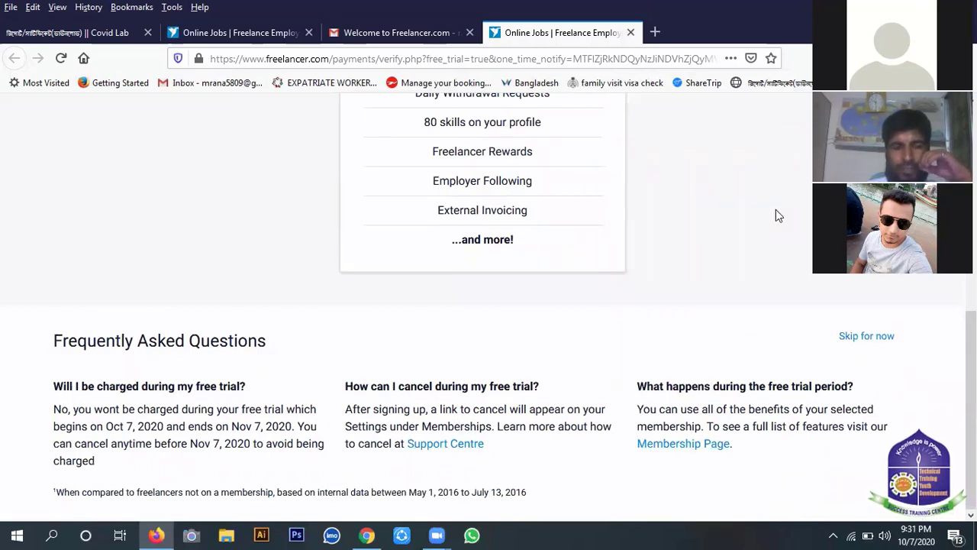
click(867, 338)
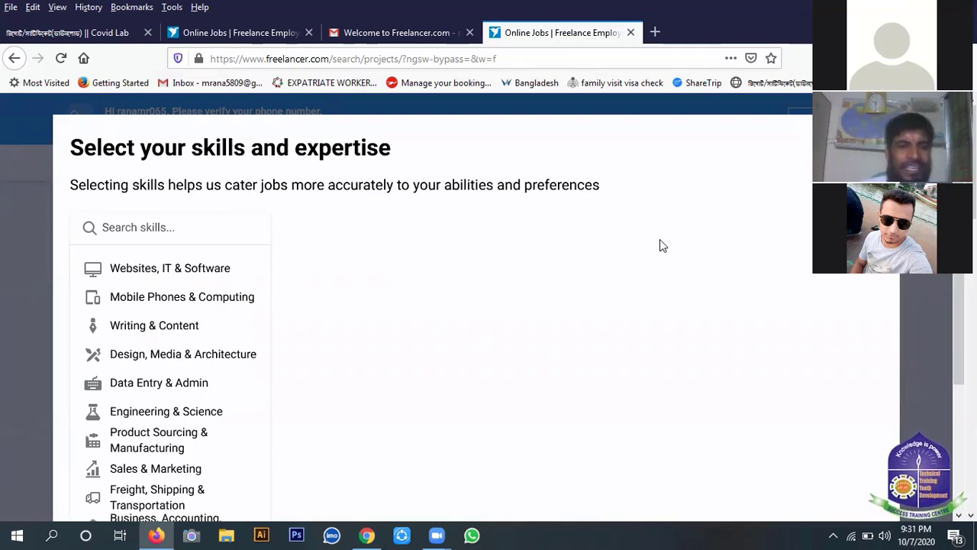
scroll(139, 344, down, 1)
scroll(140, 344, down, 1)
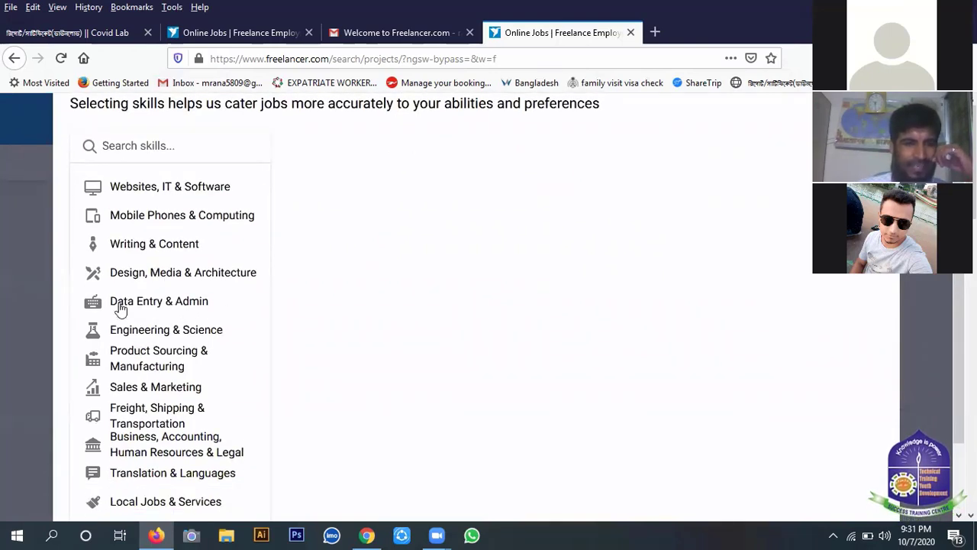
Under Data Entry & Admin, tick the Data Entry and Excel skills
click(140, 303)
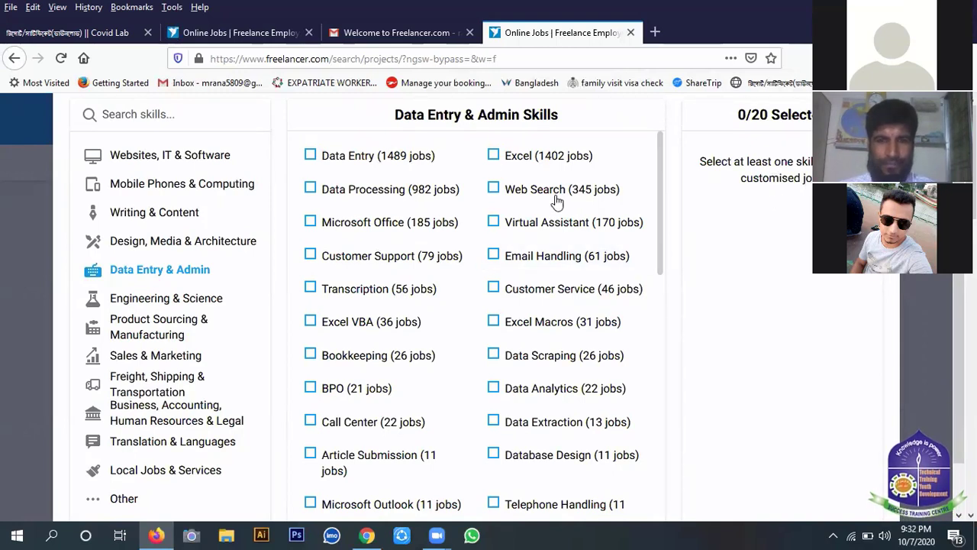
click(310, 156)
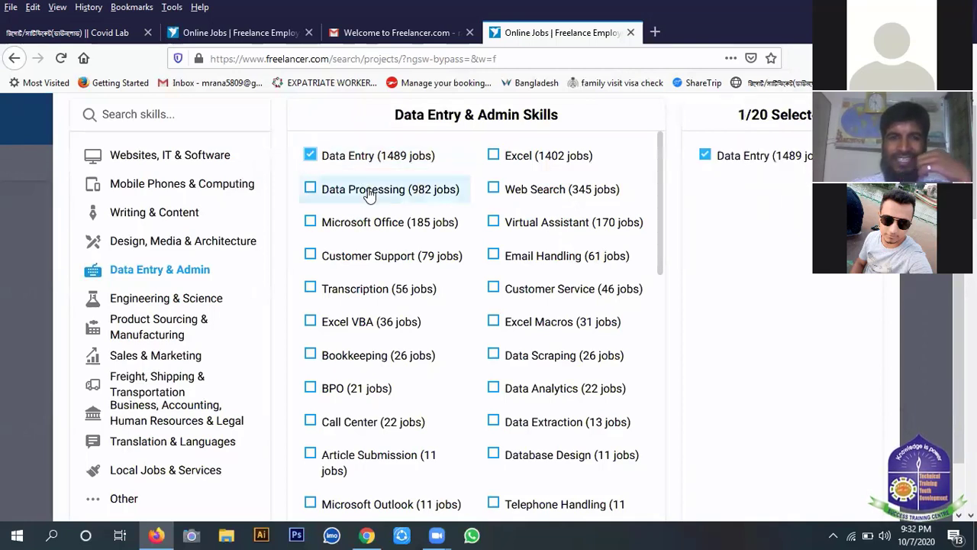
click(493, 157)
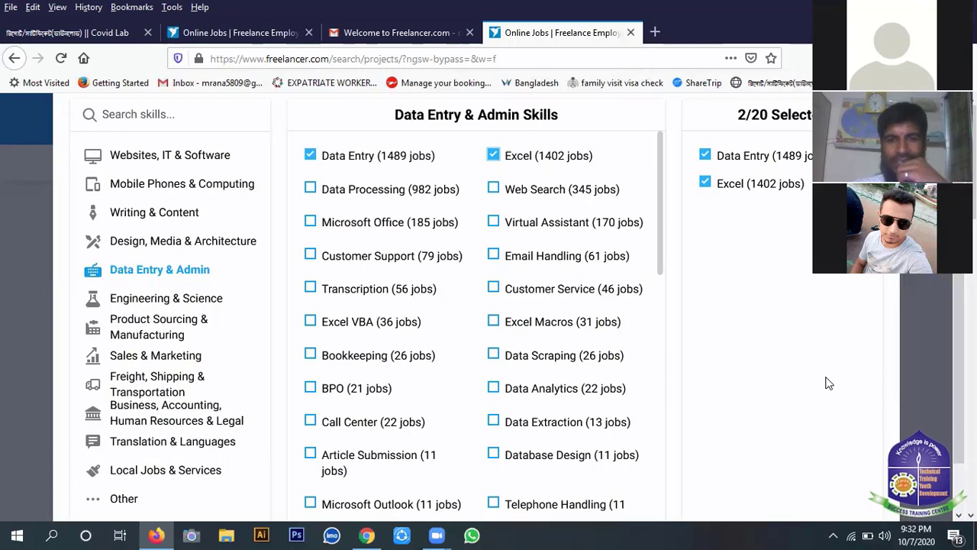
Also tick Virtual Assistant, Microsoft Office and Excel Macros
click(494, 223)
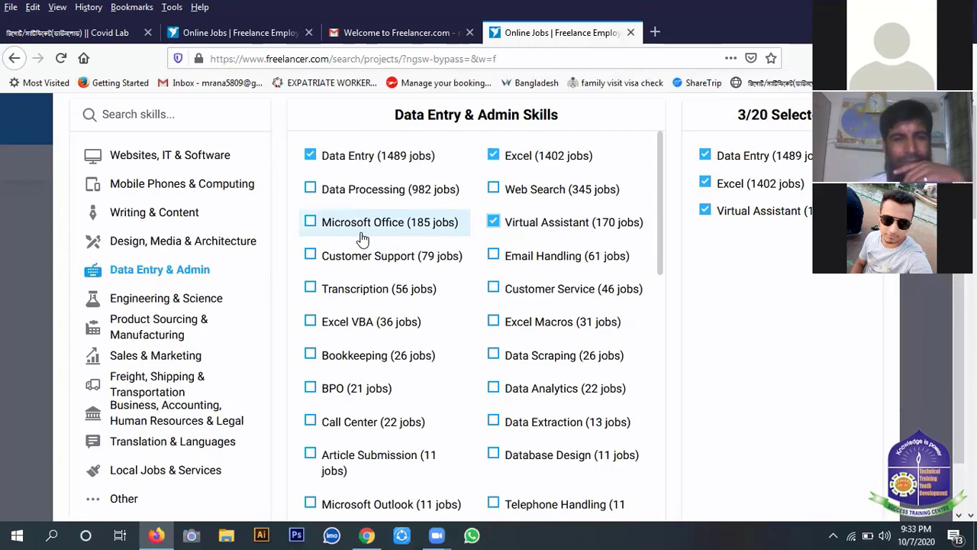
click(308, 223)
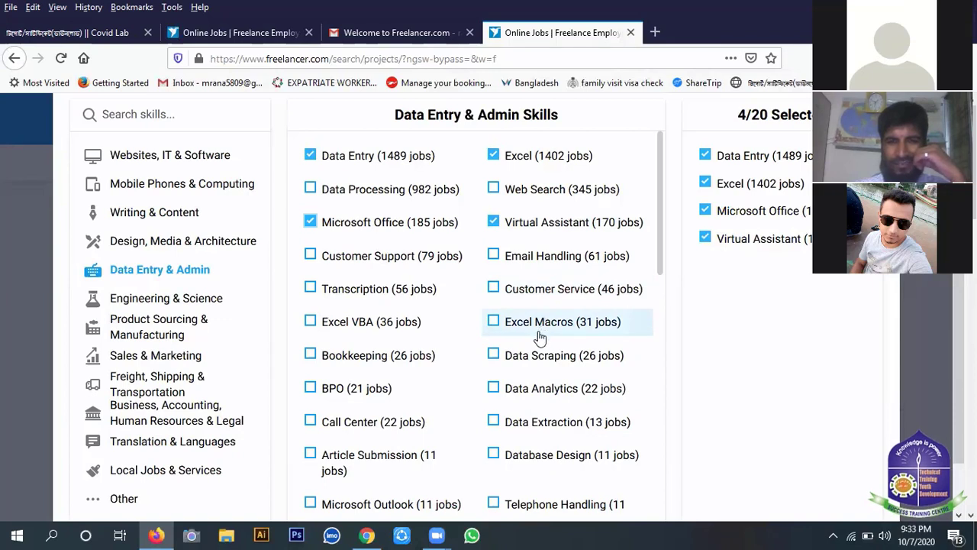
click(493, 324)
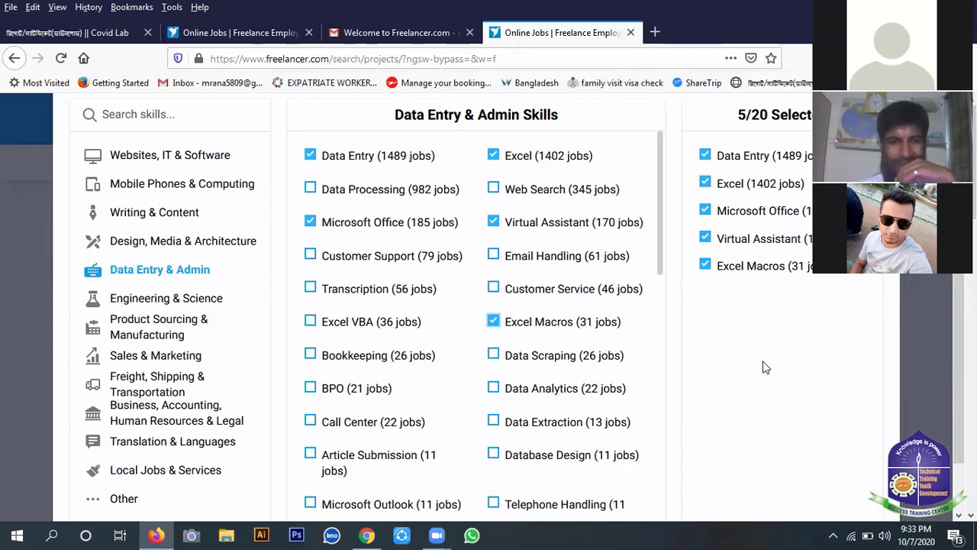
scroll(763, 364, down, 1)
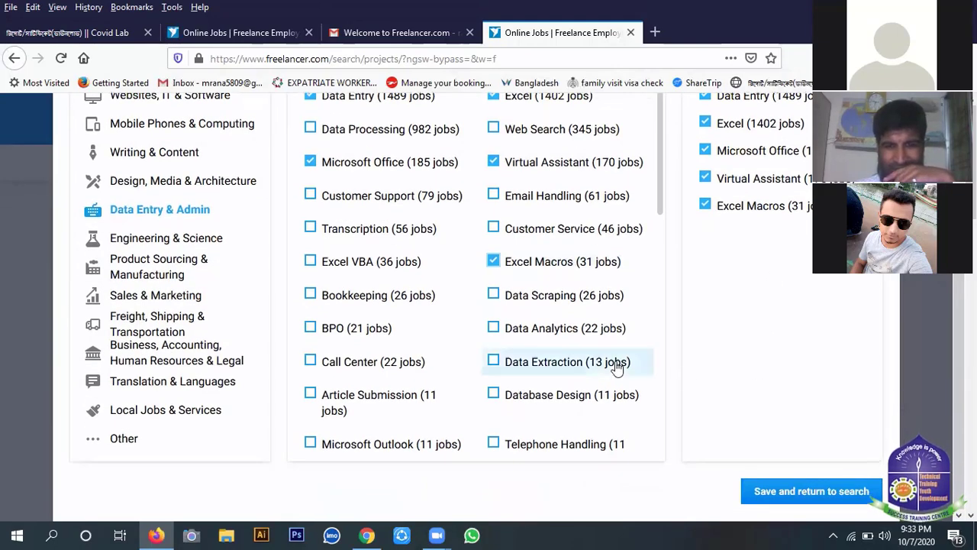
scroll(611, 365, down, 1)
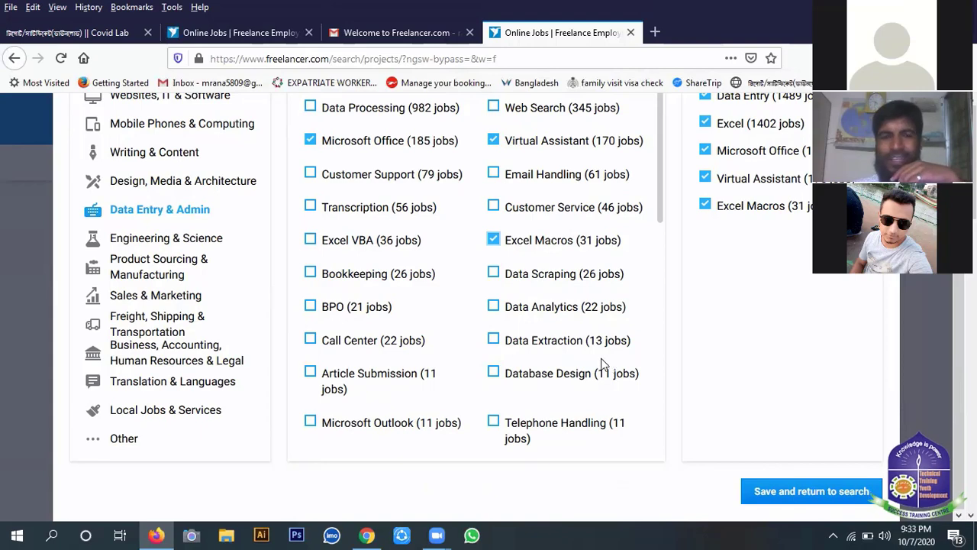
scroll(431, 319, up, 1)
scroll(552, 312, up, 2)
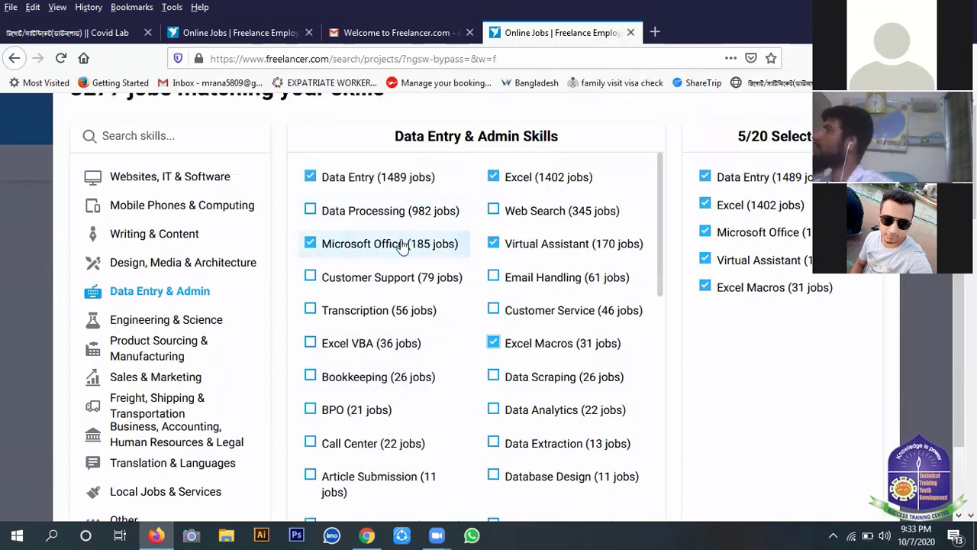
scroll(399, 244, down, 1)
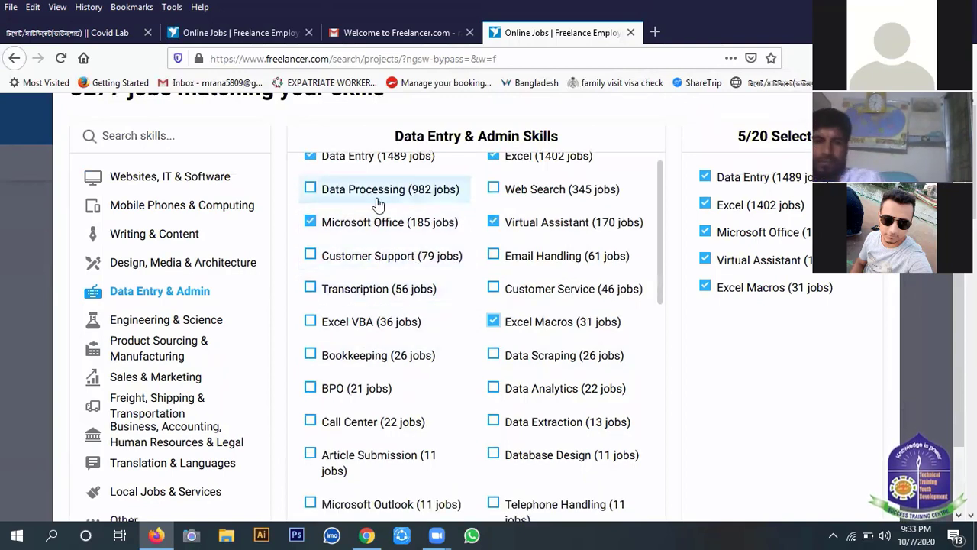
scroll(427, 286, down, 1)
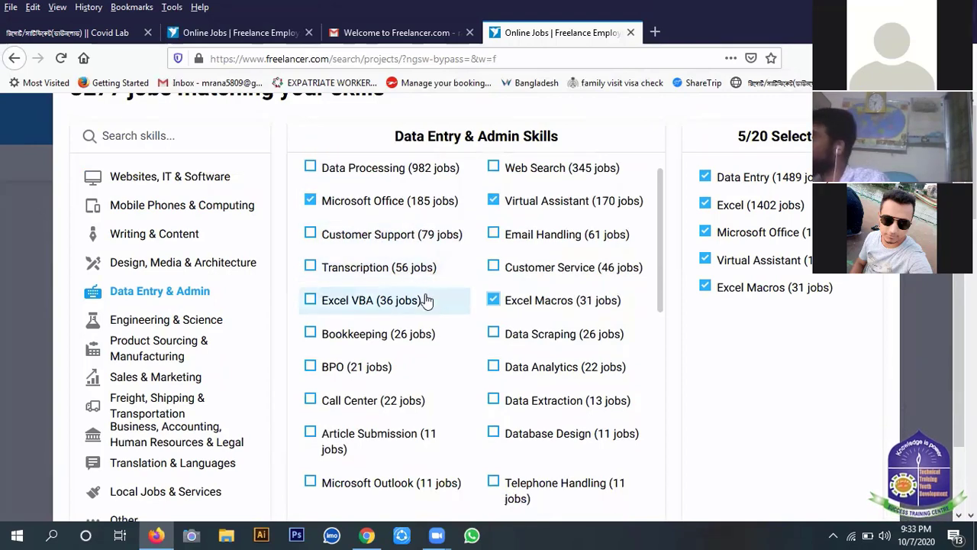
scroll(422, 321, down, 1)
scroll(415, 367, down, 2)
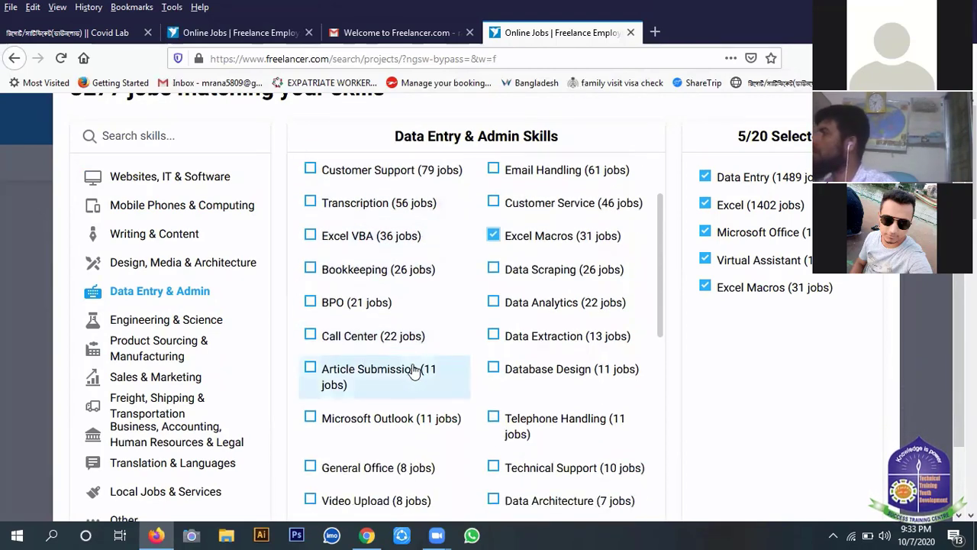
scroll(394, 367, down, 4)
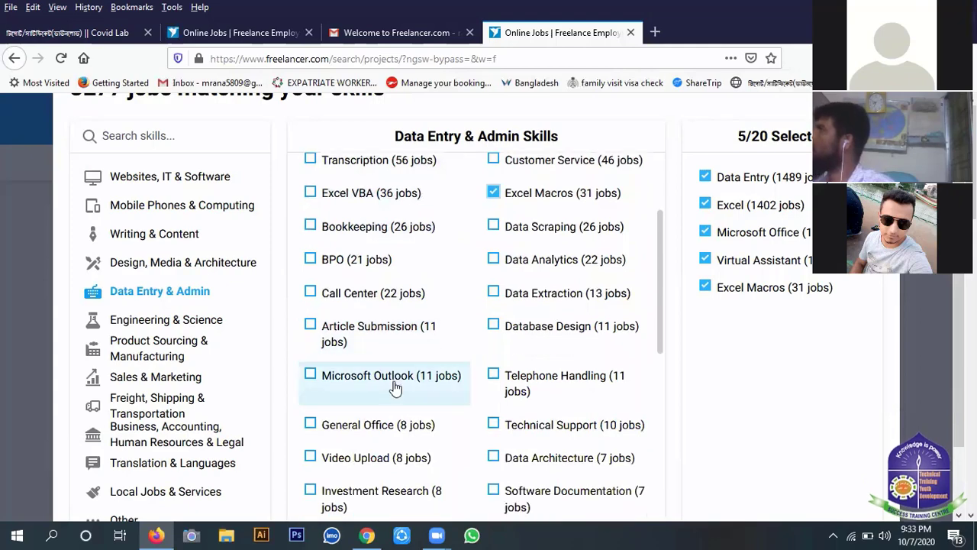
scroll(386, 391, down, 2)
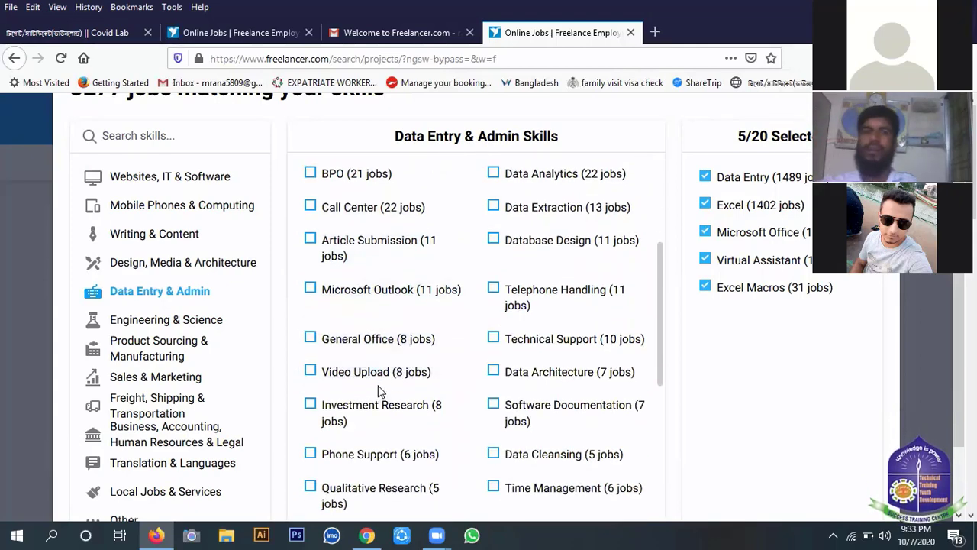
scroll(381, 391, down, 3)
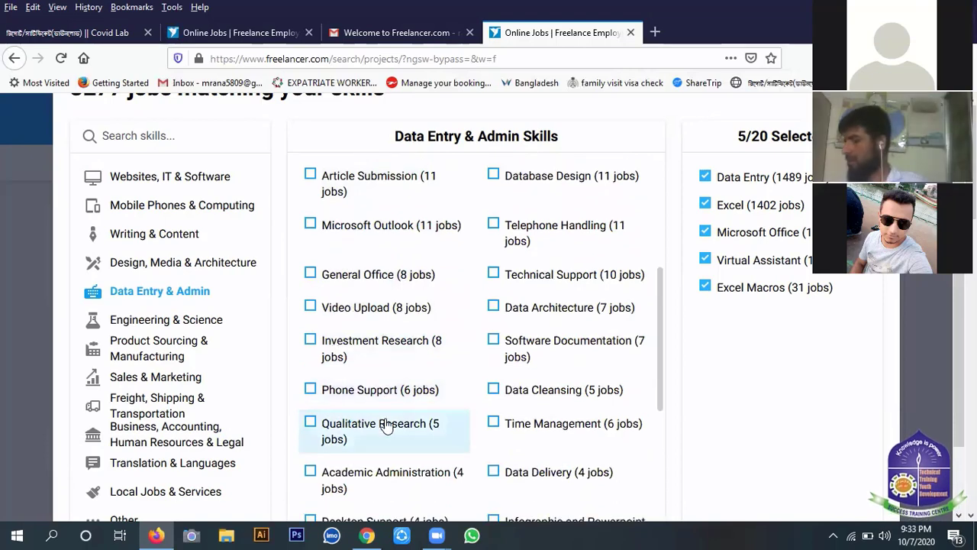
scroll(387, 426, down, 3)
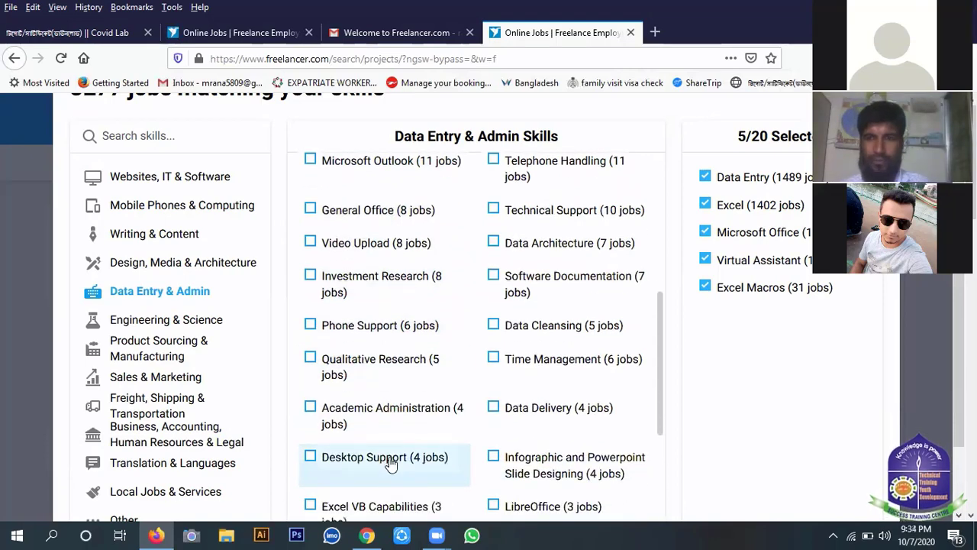
scroll(451, 306, up, 5)
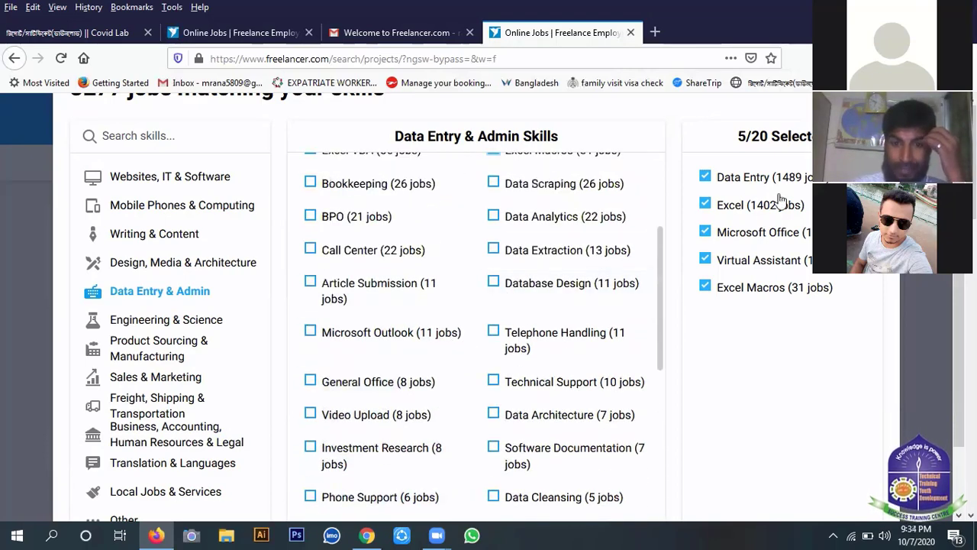
scroll(403, 319, down, 1)
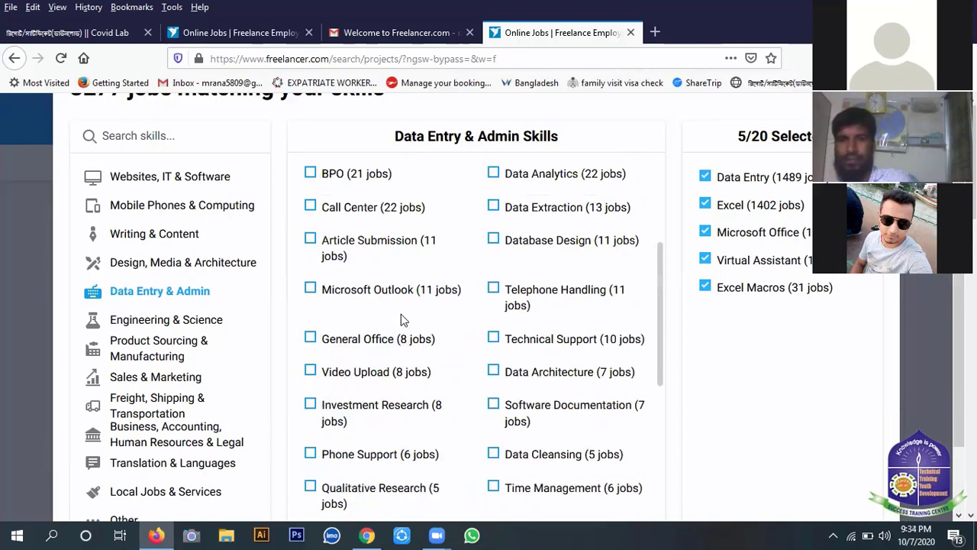
scroll(402, 319, down, 2)
scroll(412, 359, down, 2)
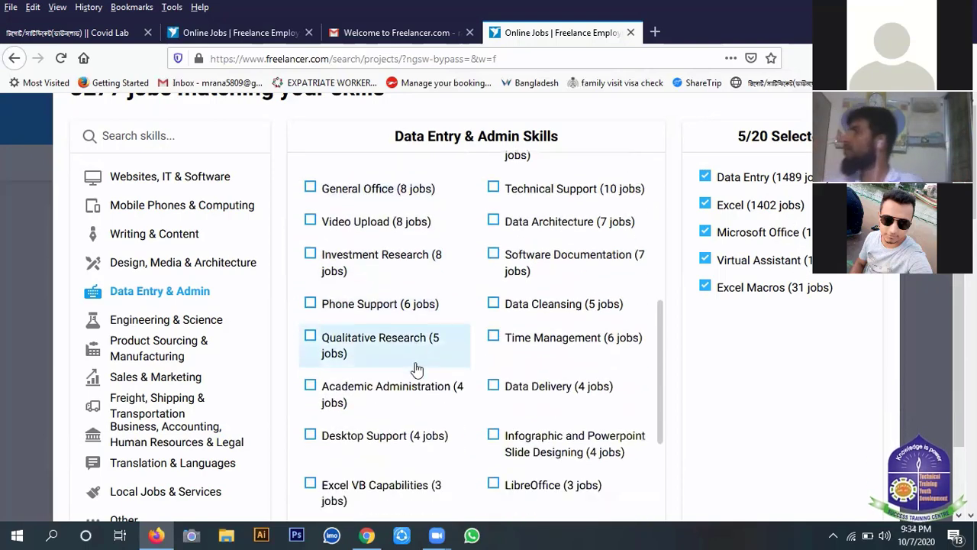
scroll(416, 369, down, 6)
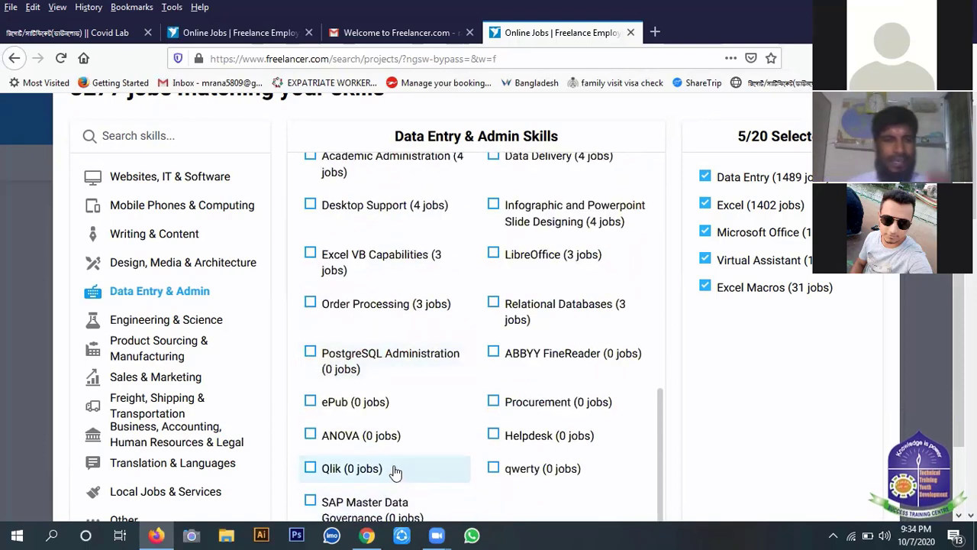
scroll(536, 382, up, 1)
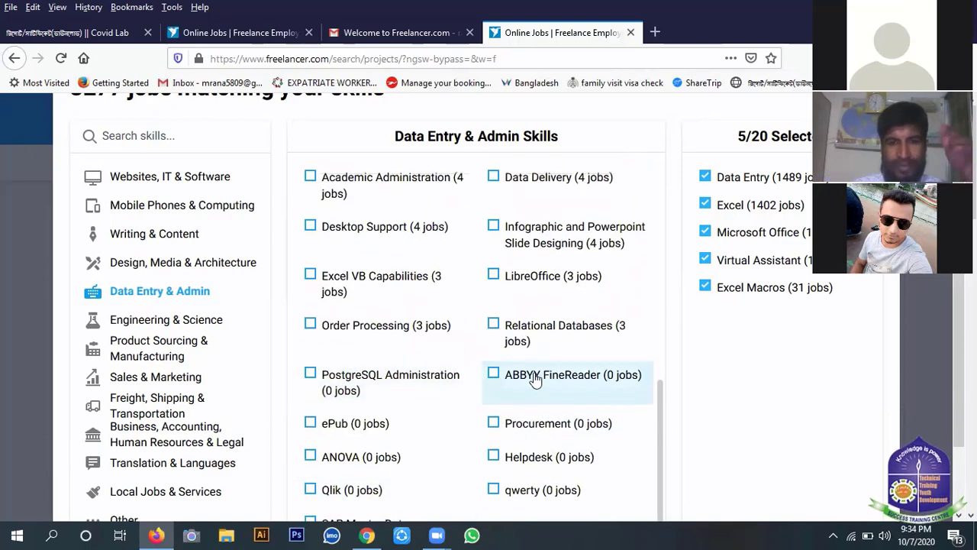
scroll(536, 380, up, 3)
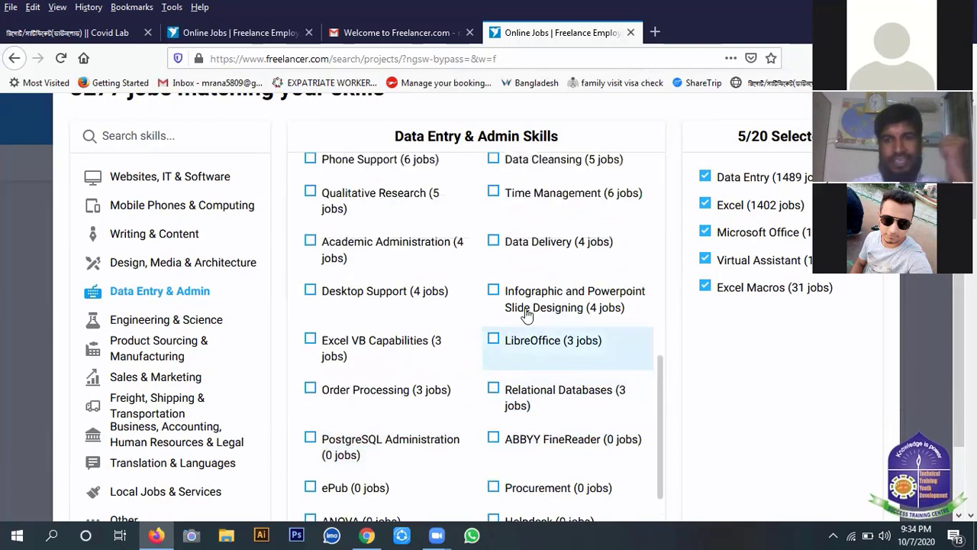
scroll(554, 271, up, 2)
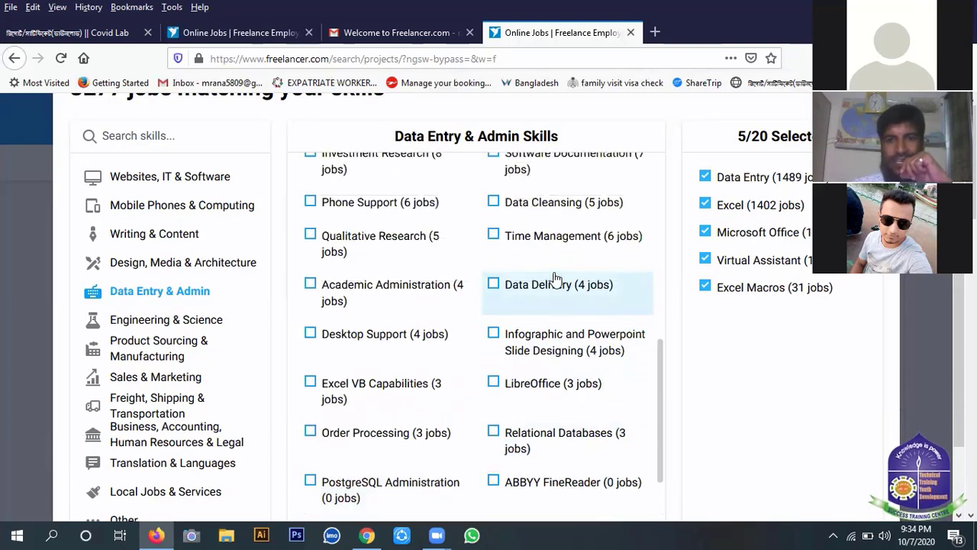
scroll(558, 261, up, 1)
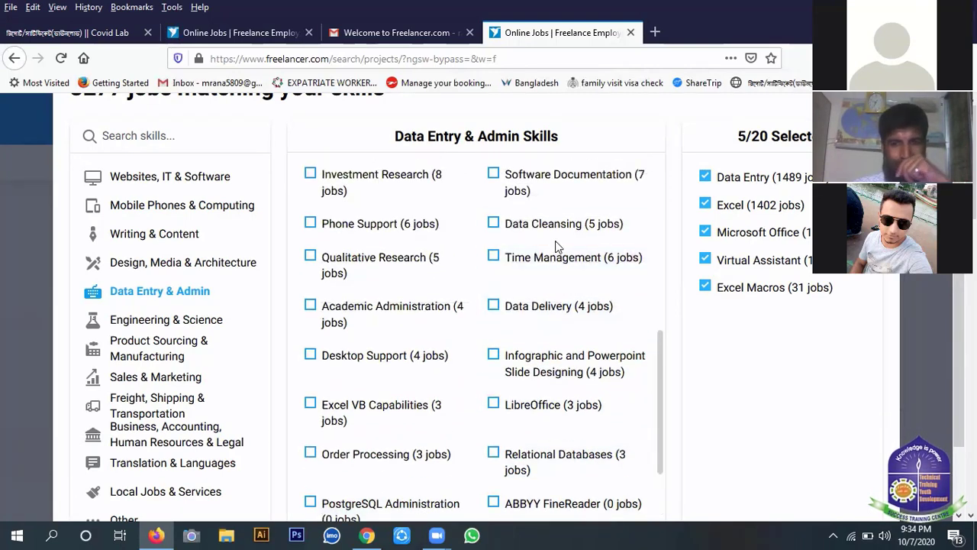
scroll(556, 252, up, 2)
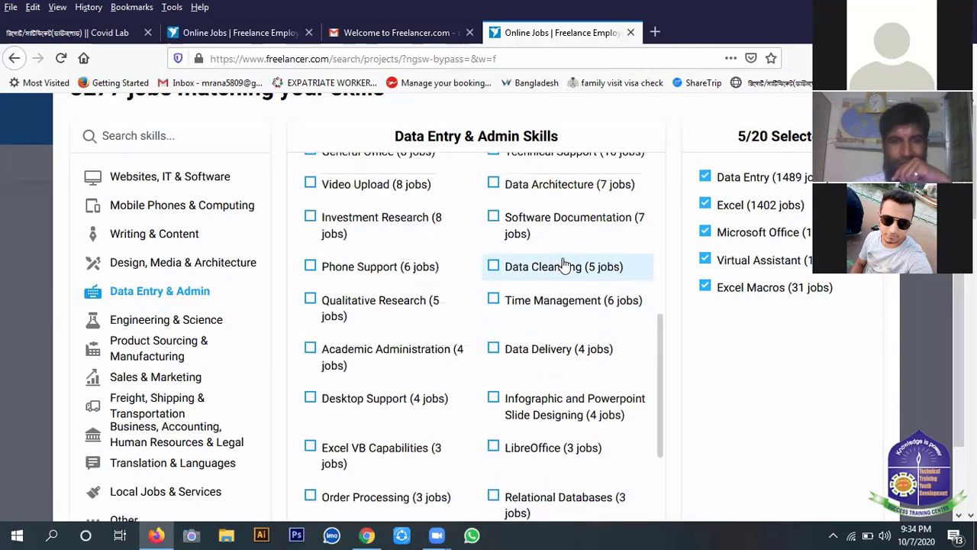
scroll(578, 248, up, 1)
scroll(578, 252, up, 1)
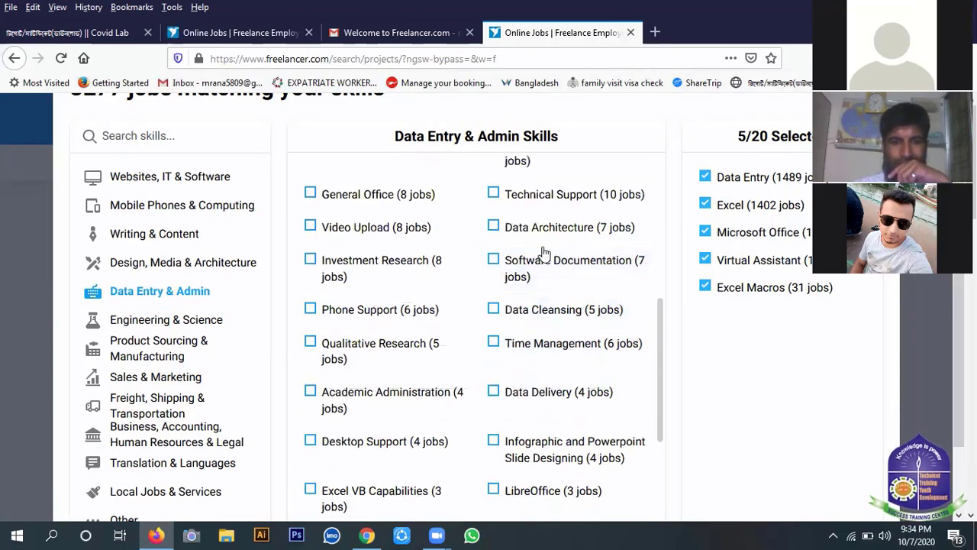
scroll(546, 255, up, 3)
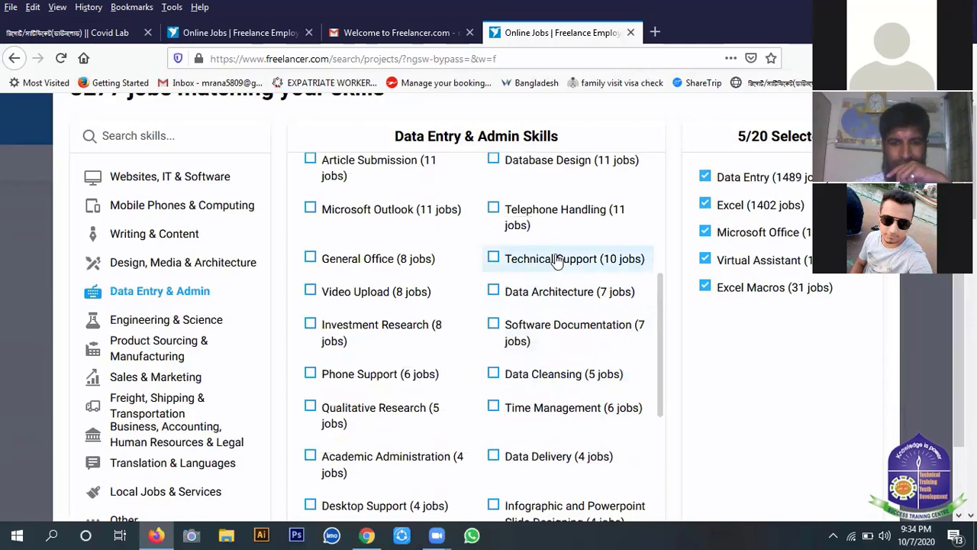
scroll(556, 260, up, 2)
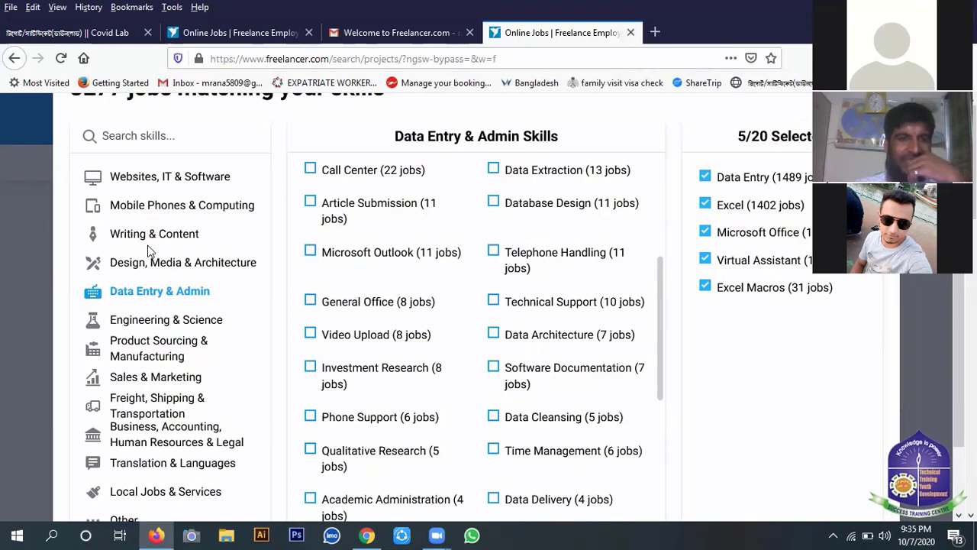
scroll(150, 252, down, 1)
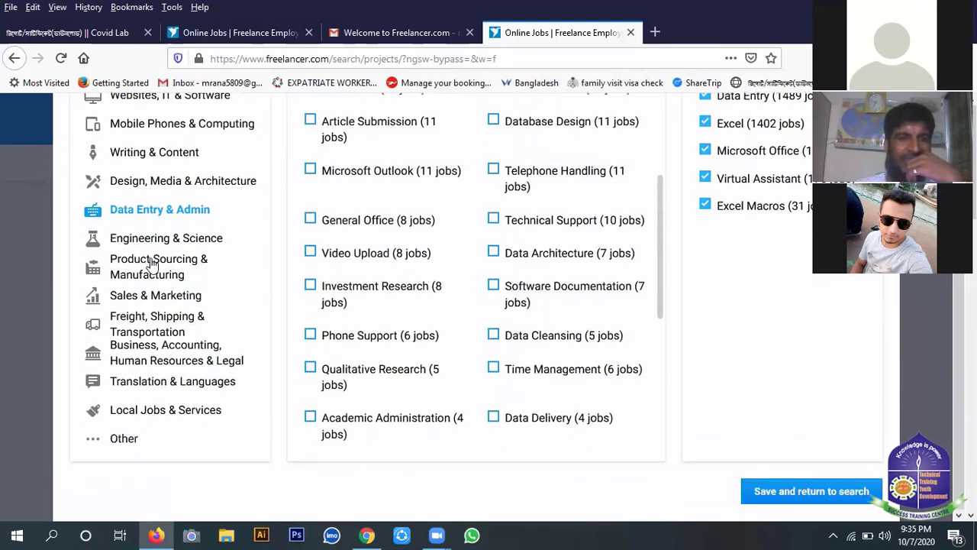
Under Design, Media & Architecture, tick Logo Design, Illustrator, Photoshop and Graphic Design
click(175, 188)
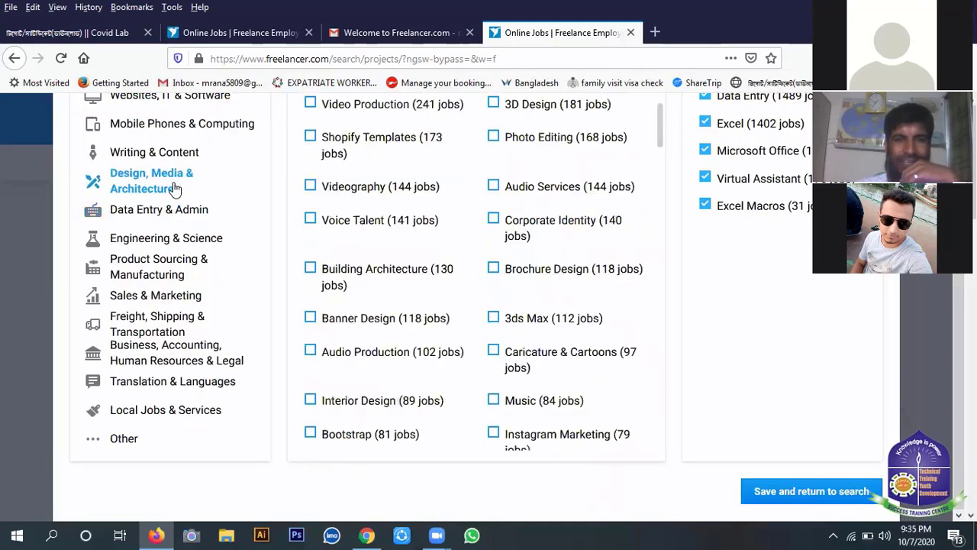
scroll(320, 230, up, 3)
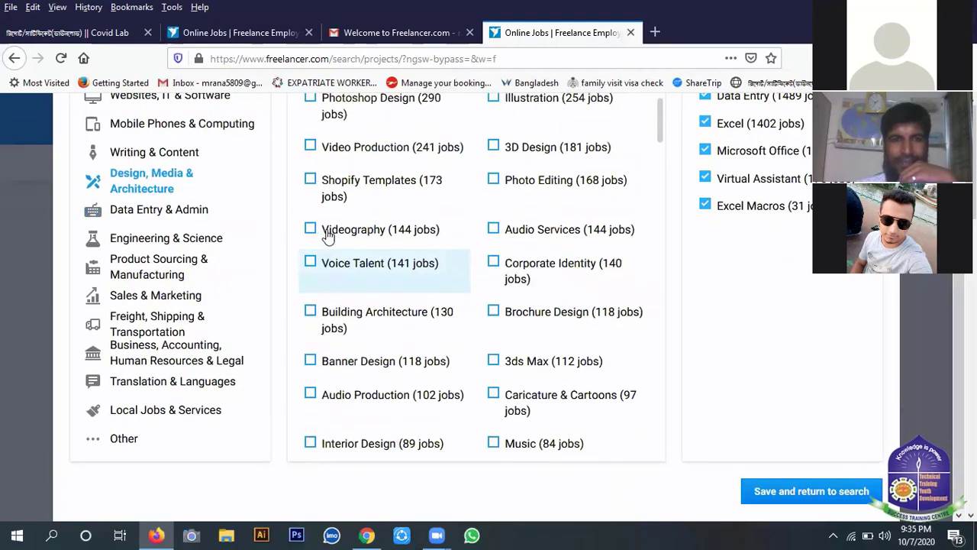
scroll(320, 230, up, 2)
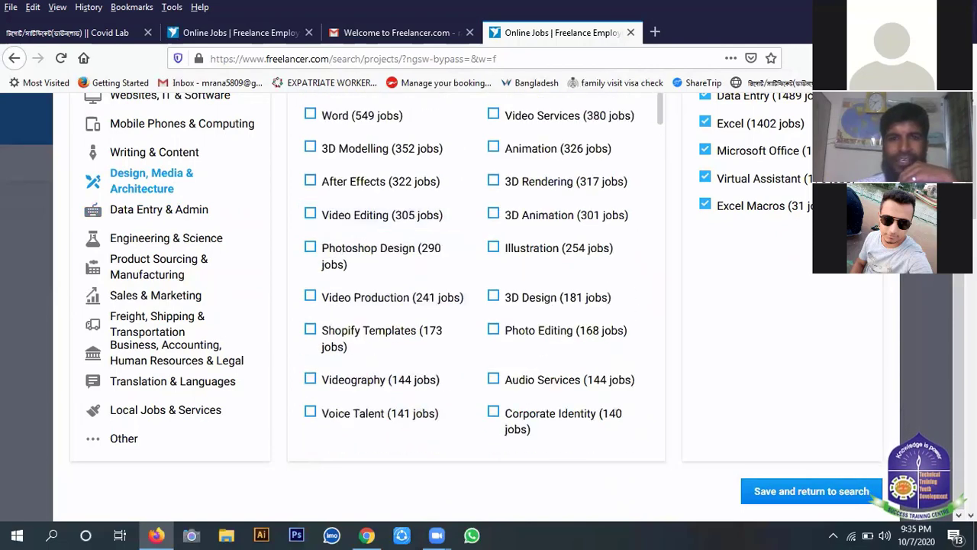
scroll(405, 216, up, 3)
scroll(427, 287, up, 3)
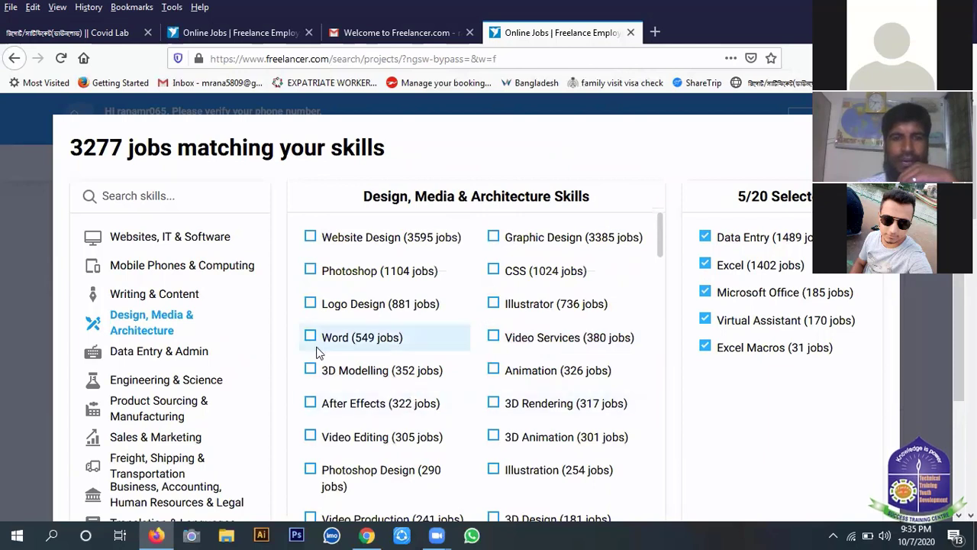
click(311, 304)
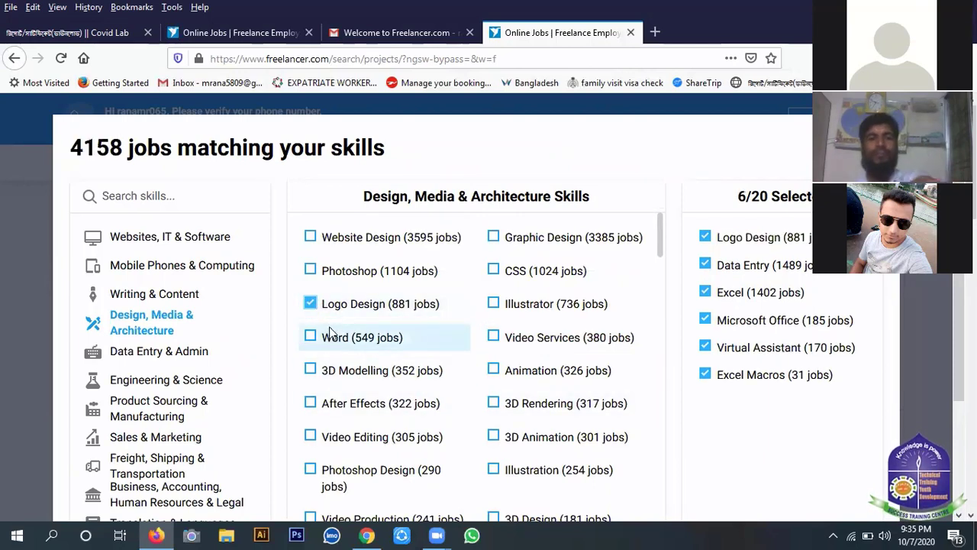
click(493, 305)
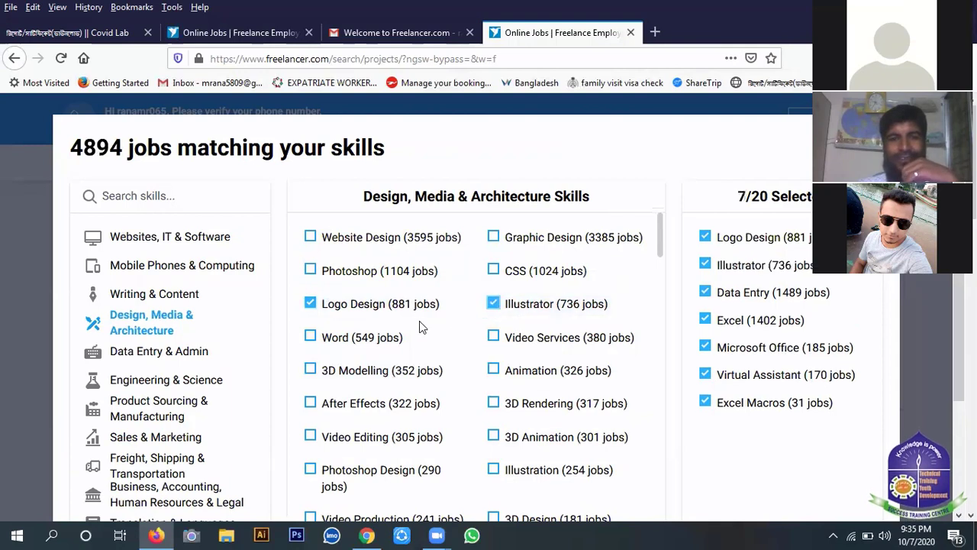
click(311, 272)
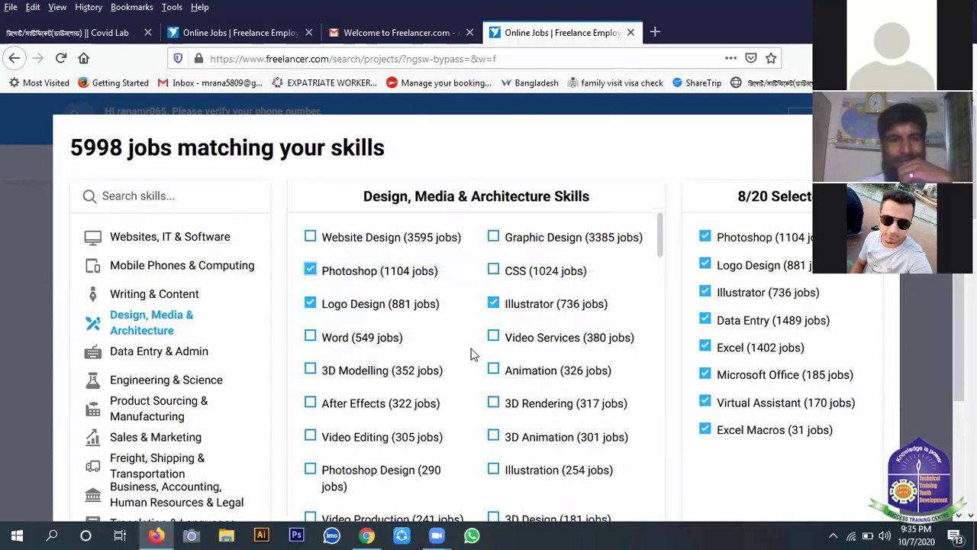
click(494, 238)
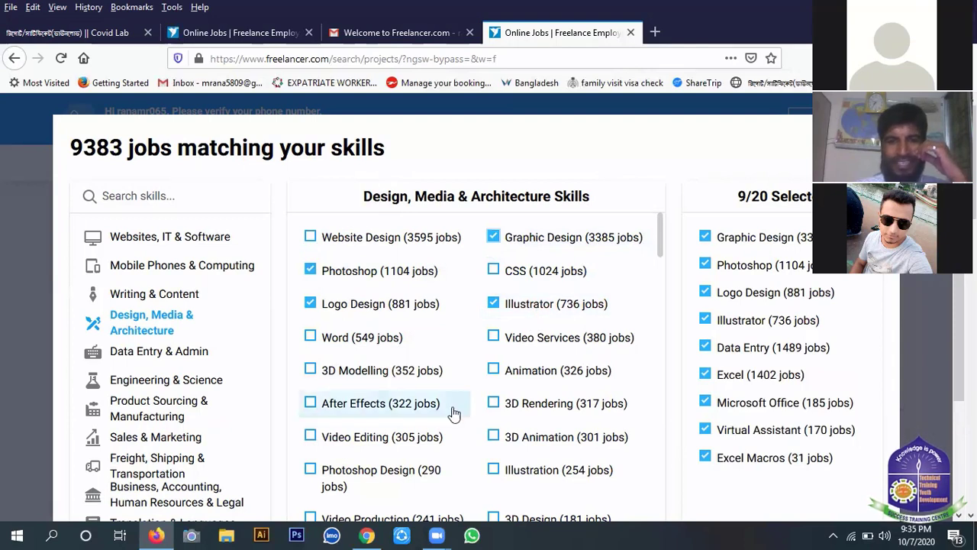
scroll(427, 435, down, 1)
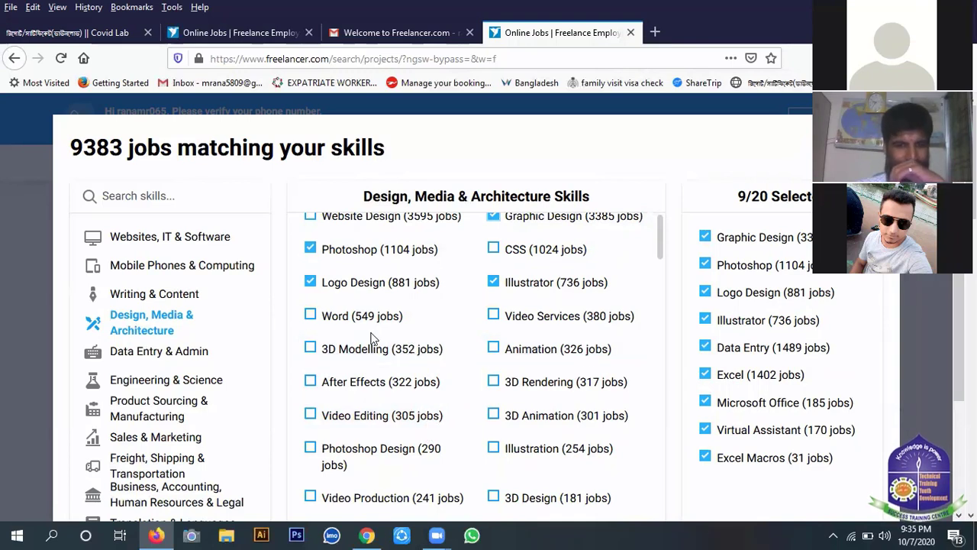
Tick Word, Photo Editing, Photoshop Design and Banner Design, reaching 13/20 skills
click(310, 315)
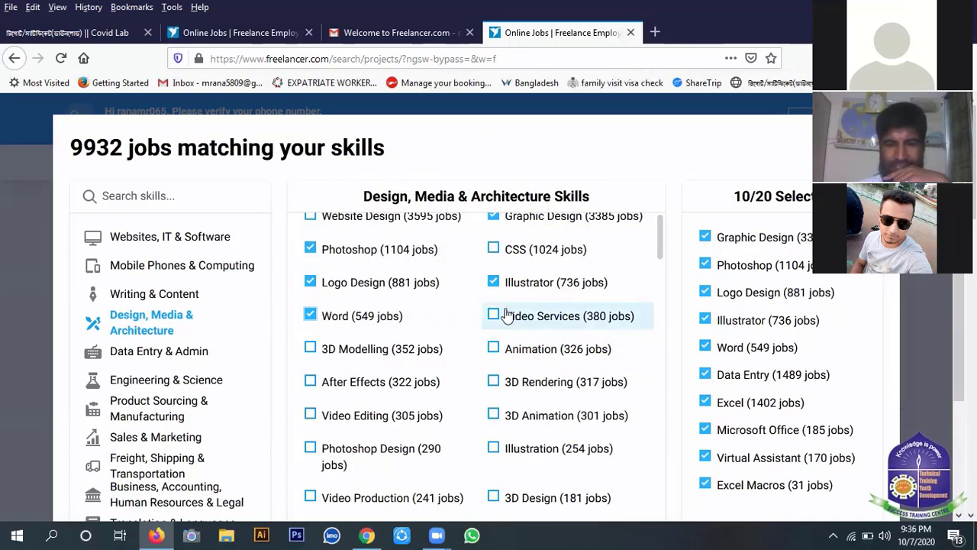
scroll(530, 364, down, 1)
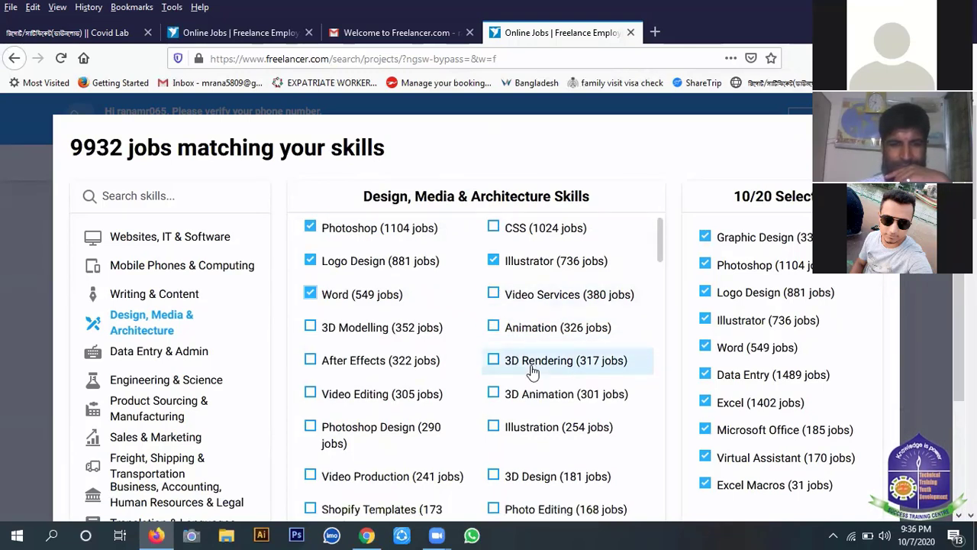
scroll(534, 384, down, 1)
scroll(539, 400, down, 1)
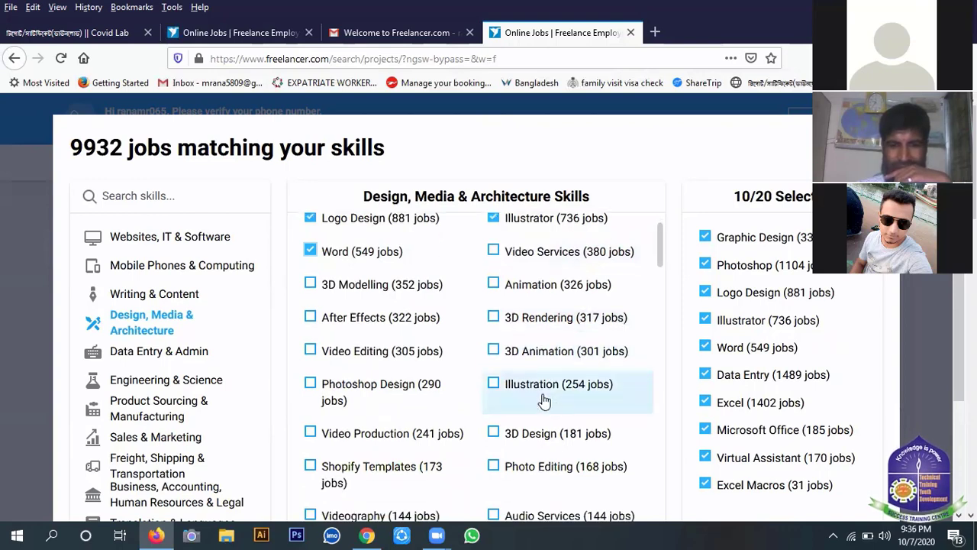
scroll(569, 409, down, 1)
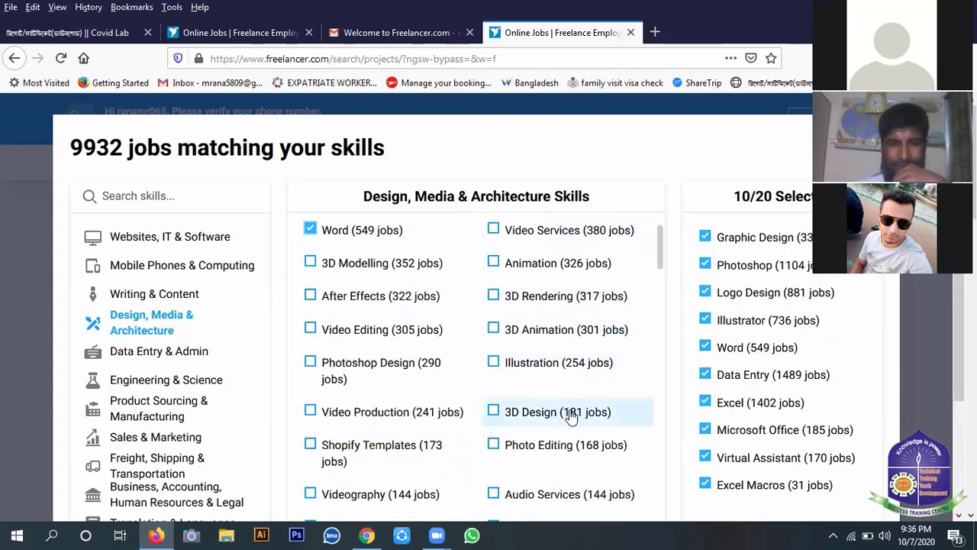
scroll(573, 416, down, 1)
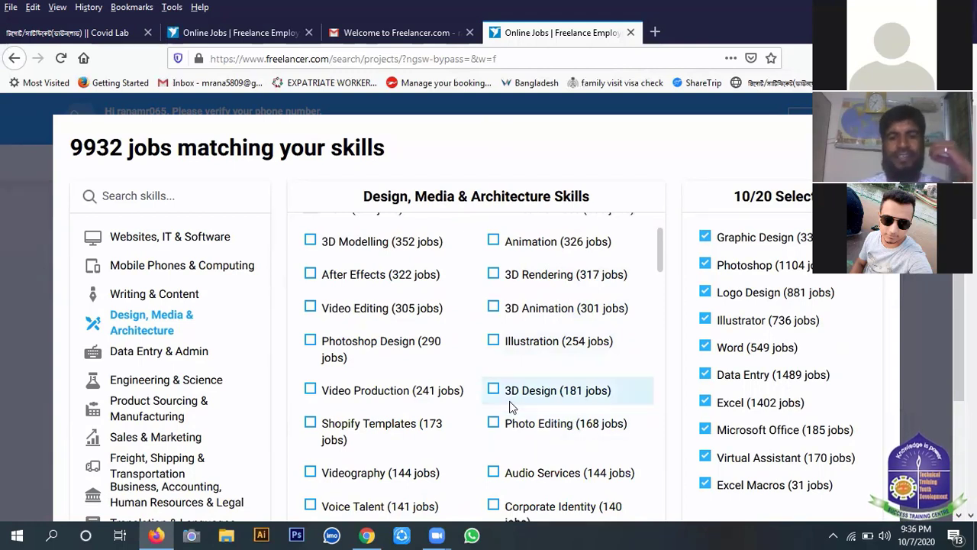
click(494, 426)
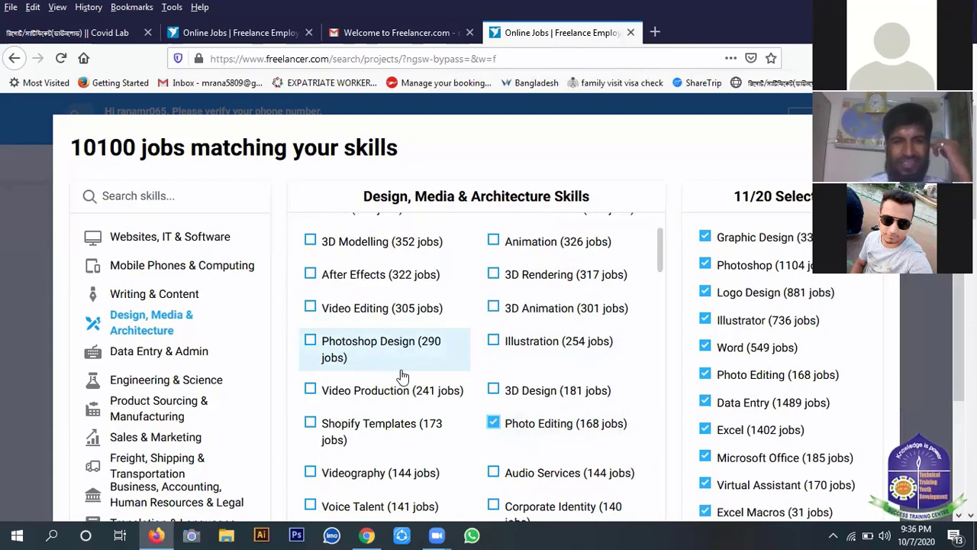
click(310, 342)
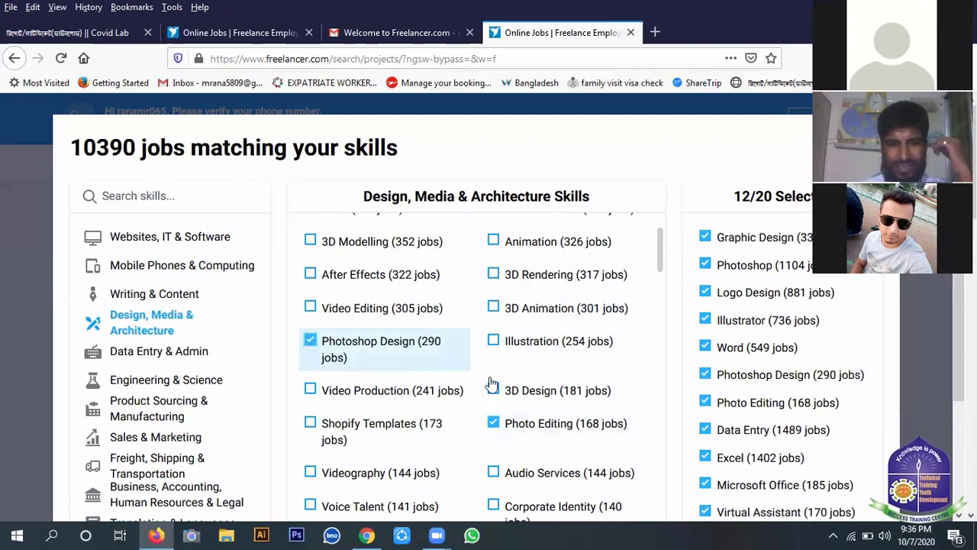
scroll(512, 381, down, 1)
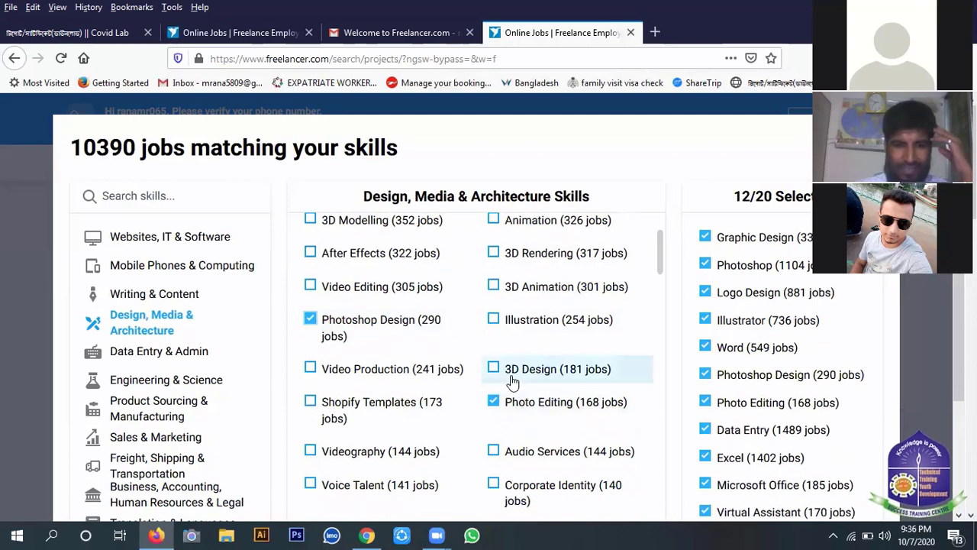
scroll(512, 381, down, 1)
scroll(530, 420, down, 1)
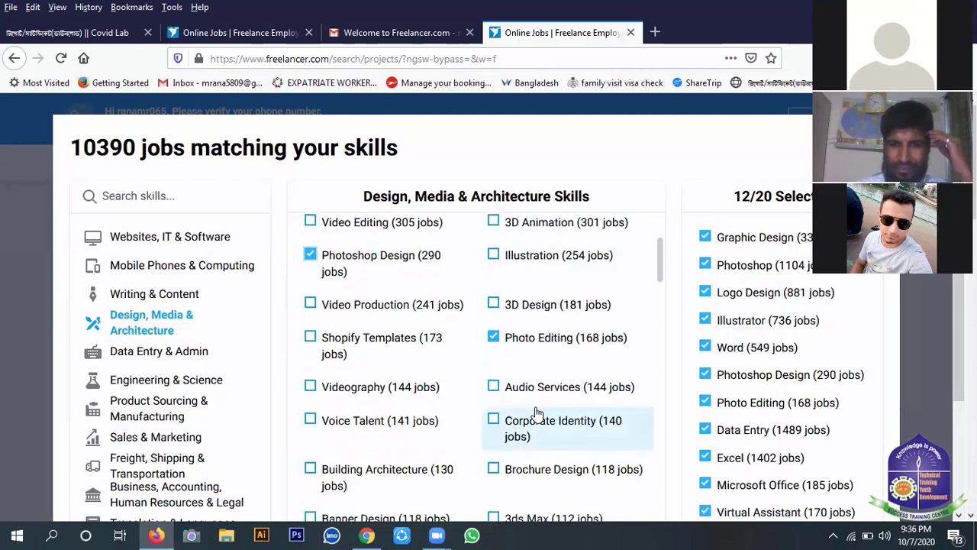
scroll(543, 401, down, 3)
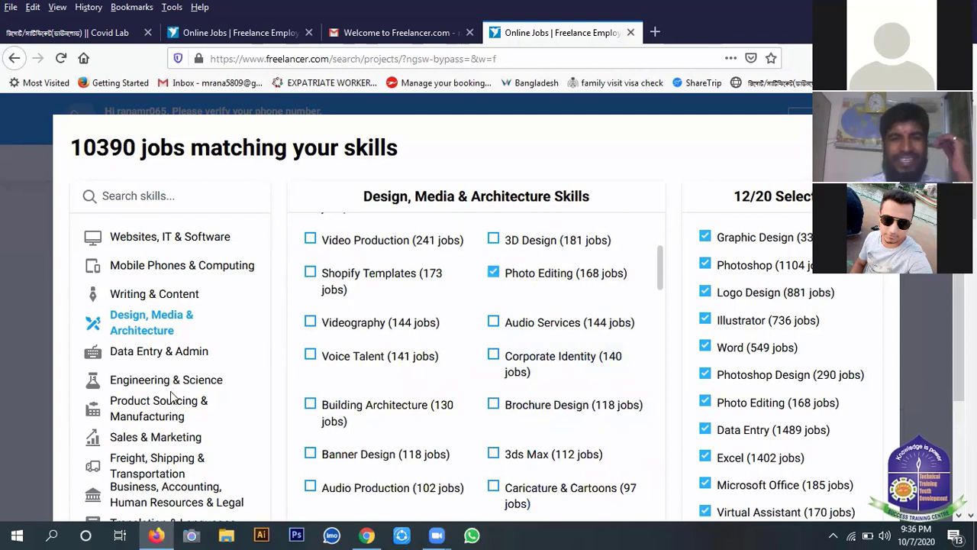
click(308, 459)
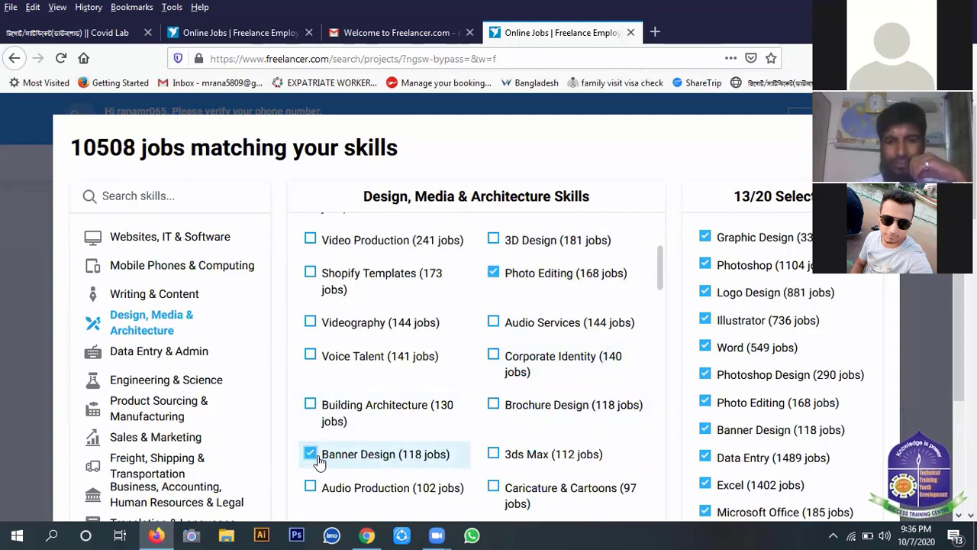
Scroll the Design, Media & Architecture list down to the Flyer Design and Creative Design rows
scroll(469, 403, down, 1)
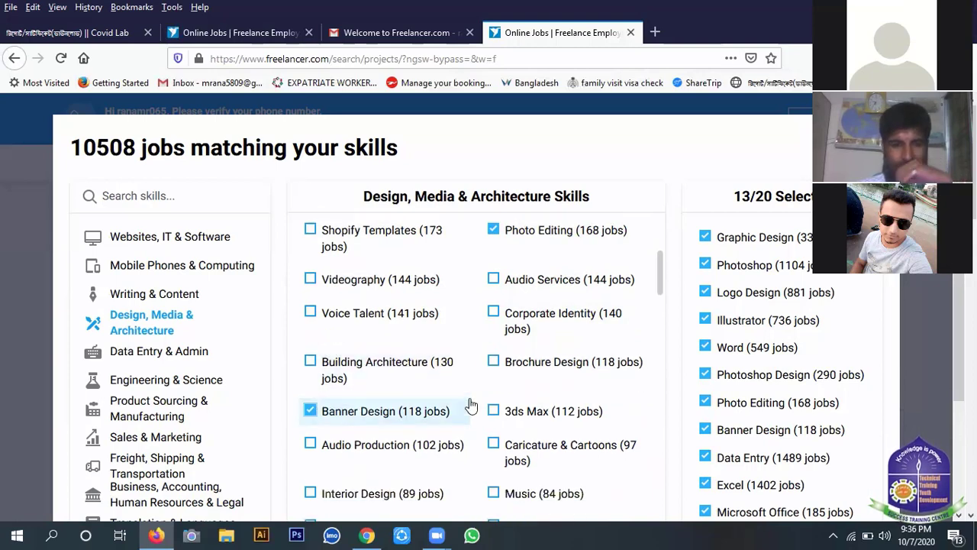
scroll(497, 410, down, 2)
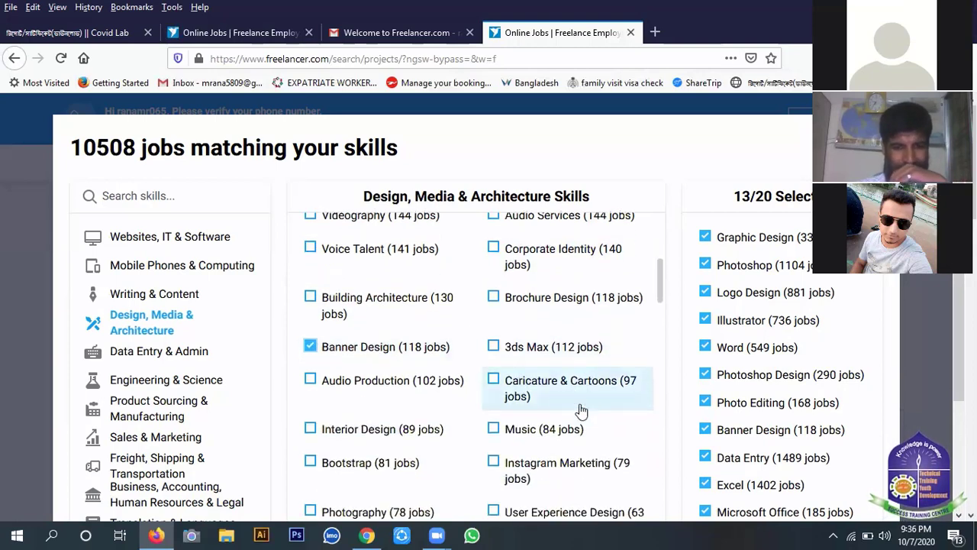
scroll(582, 411, down, 1)
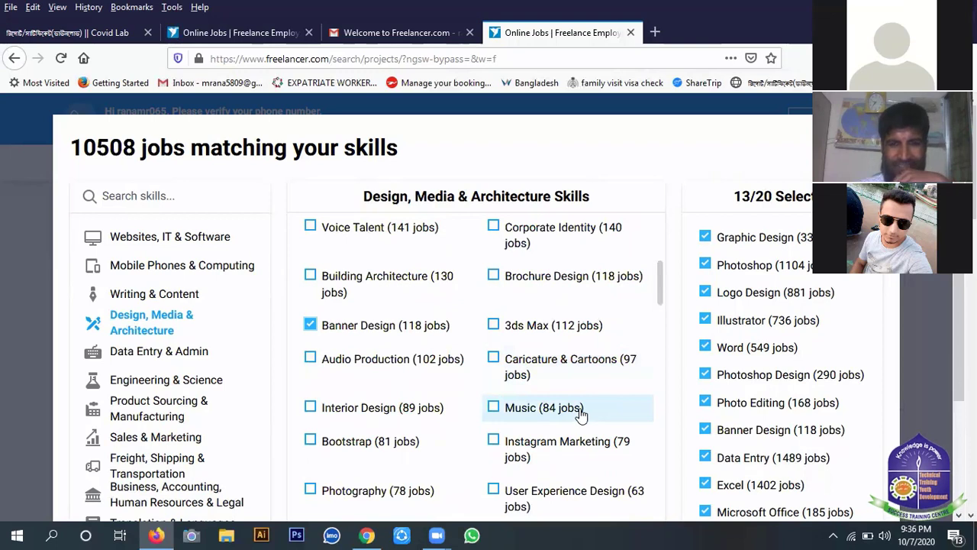
scroll(587, 419, down, 1)
scroll(592, 421, down, 1)
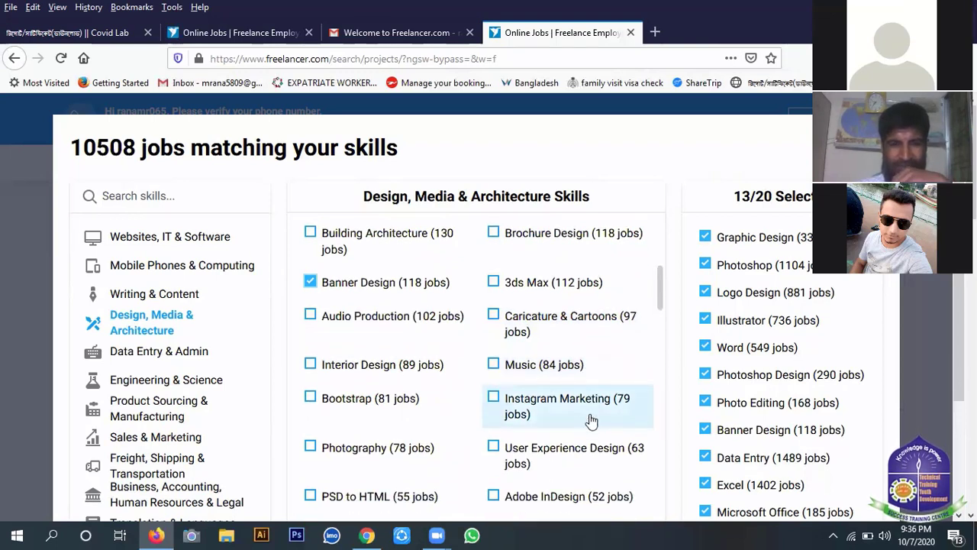
scroll(592, 421, down, 1)
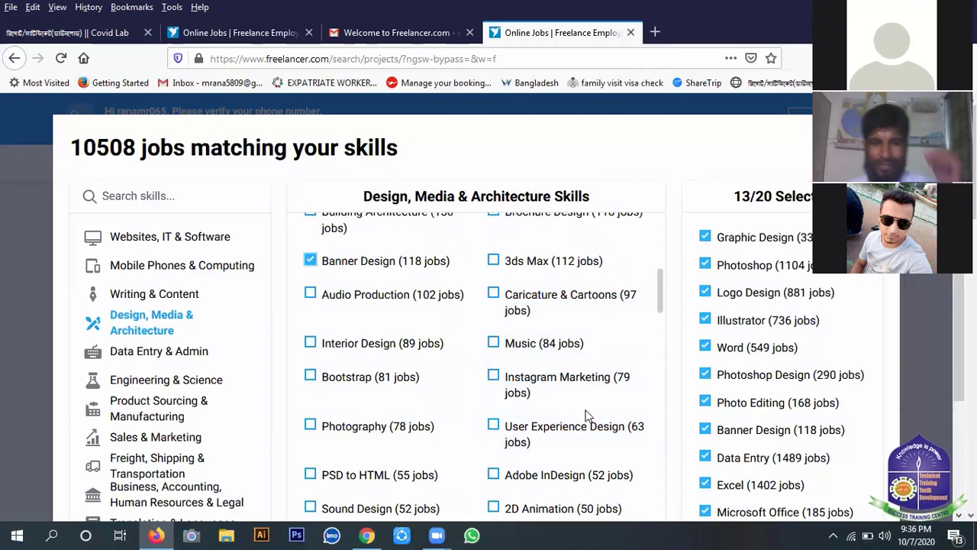
scroll(587, 416, down, 1)
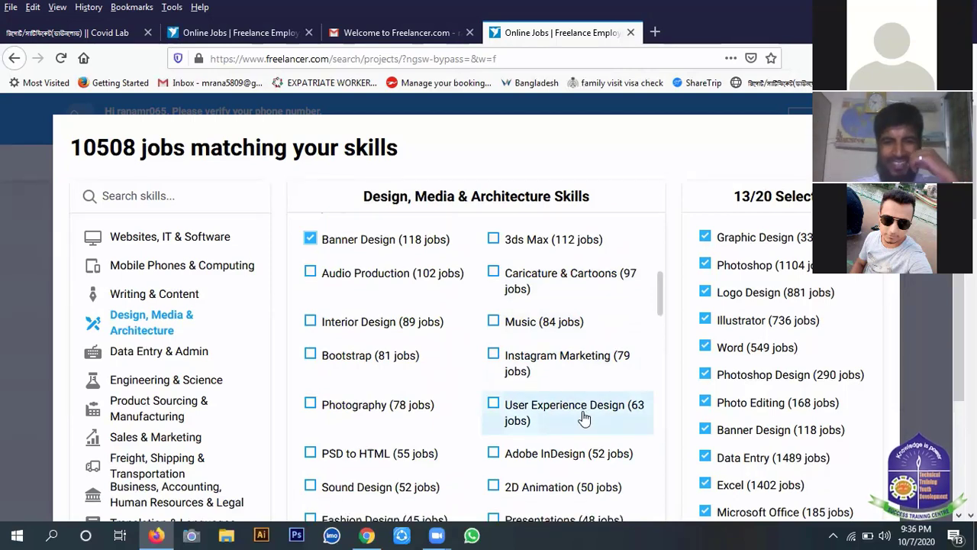
scroll(584, 418, down, 2)
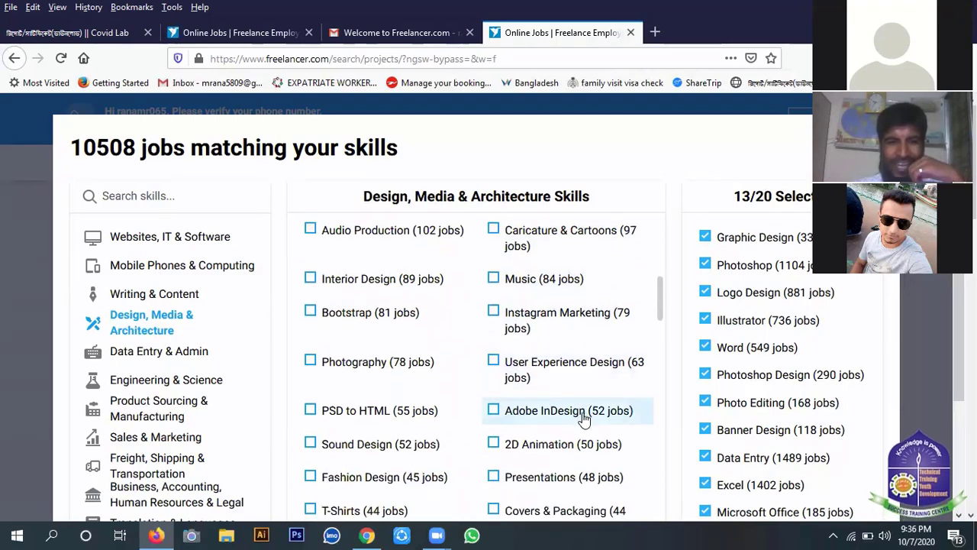
scroll(585, 419, down, 1)
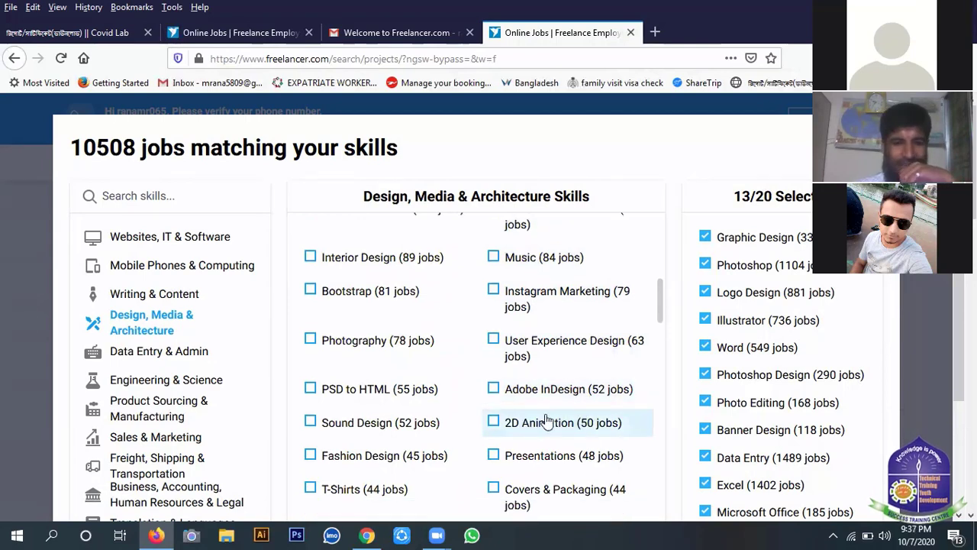
scroll(547, 422, down, 1)
scroll(547, 420, down, 2)
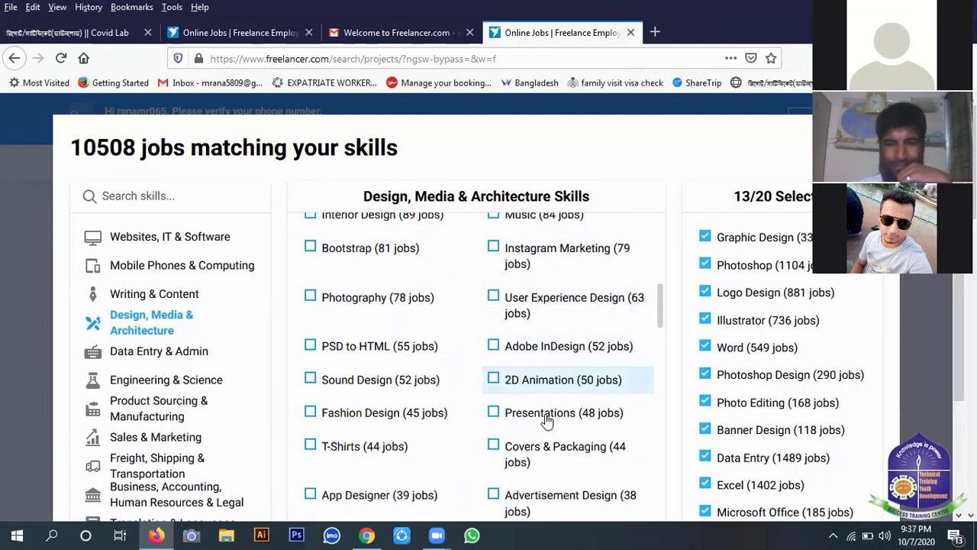
scroll(597, 412, down, 3)
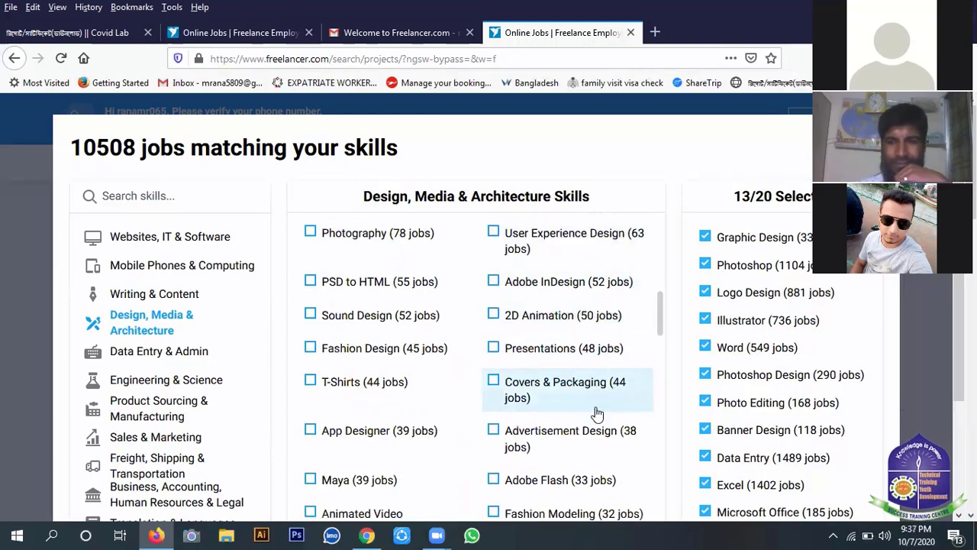
scroll(591, 415, down, 1)
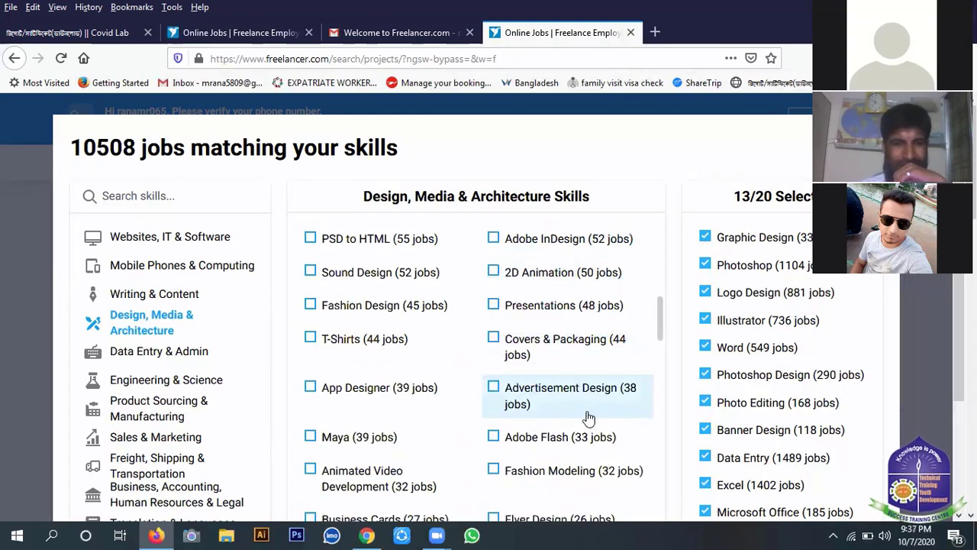
scroll(586, 416, down, 1)
scroll(580, 418, down, 3)
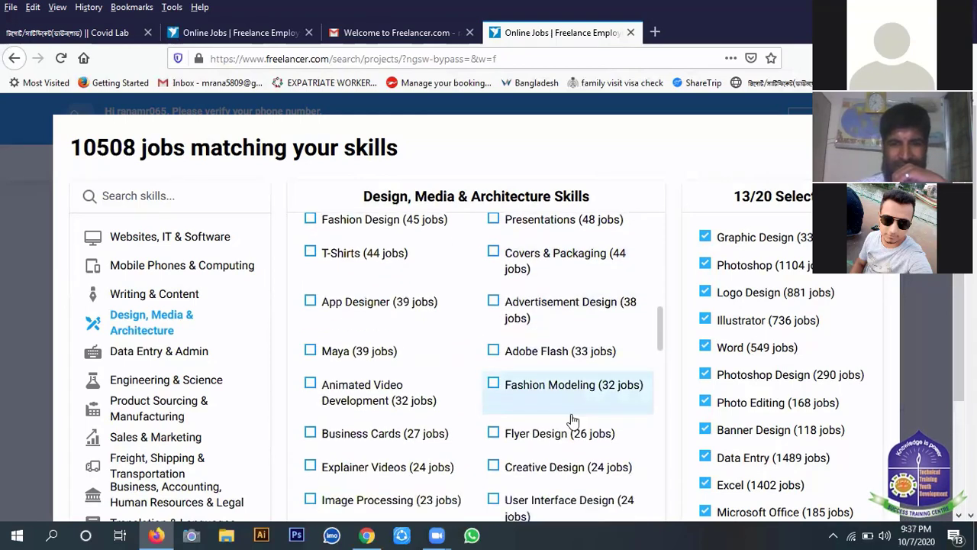
scroll(573, 420, down, 2)
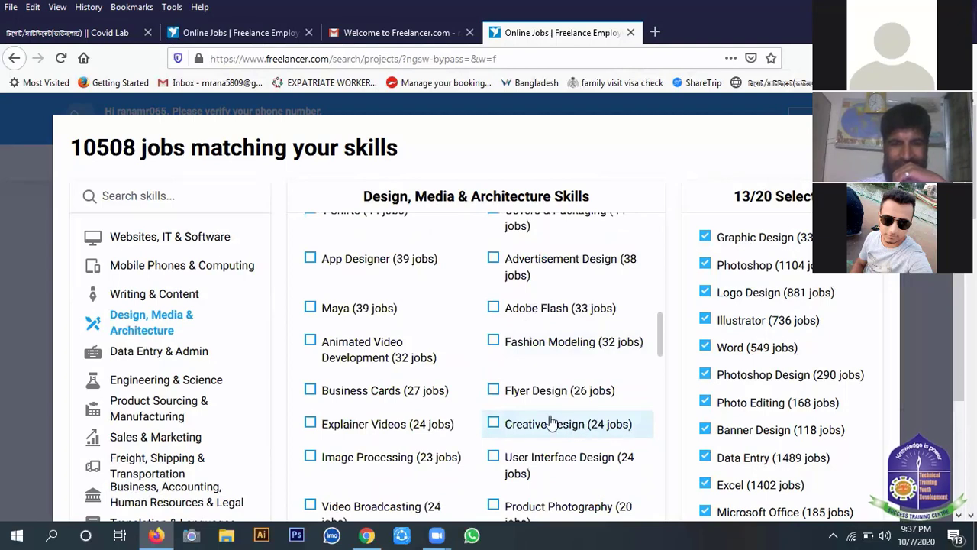
Add Flyer Design and Business Cards to the skills, reaching 15 of 20 selected
click(492, 391)
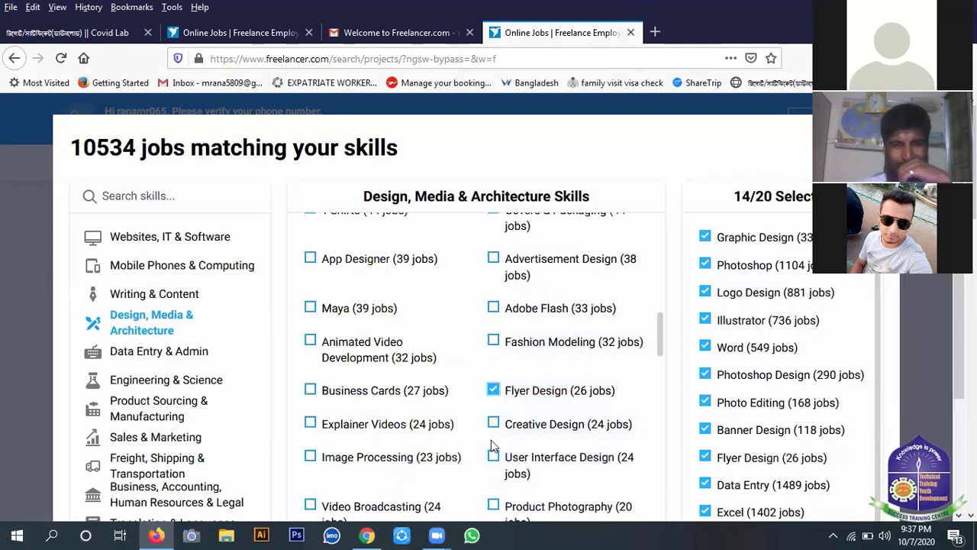
click(313, 391)
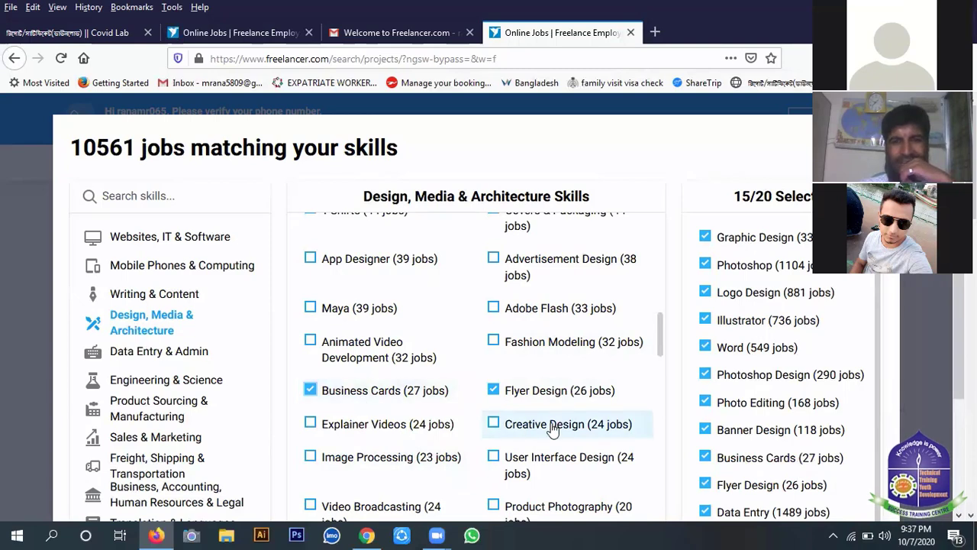
scroll(569, 421, down, 1)
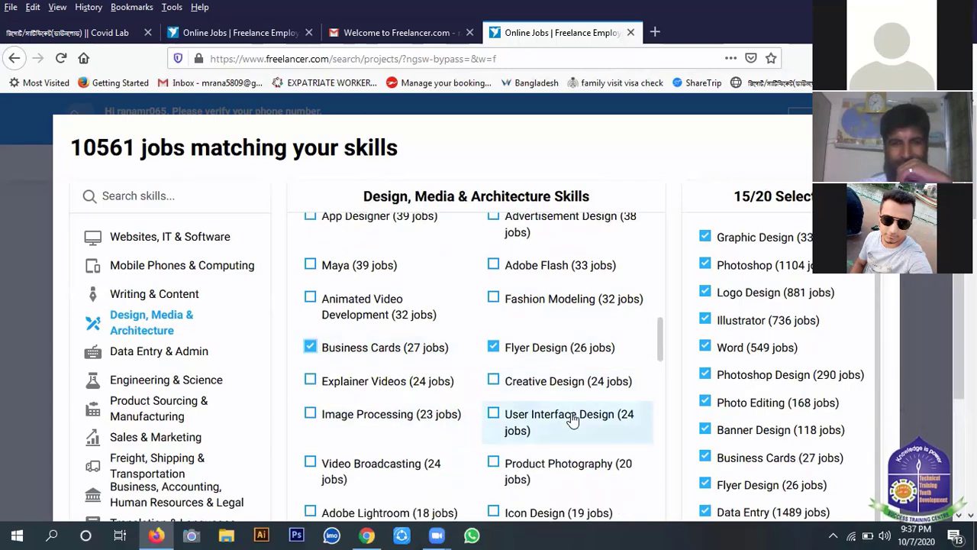
scroll(607, 426, down, 1)
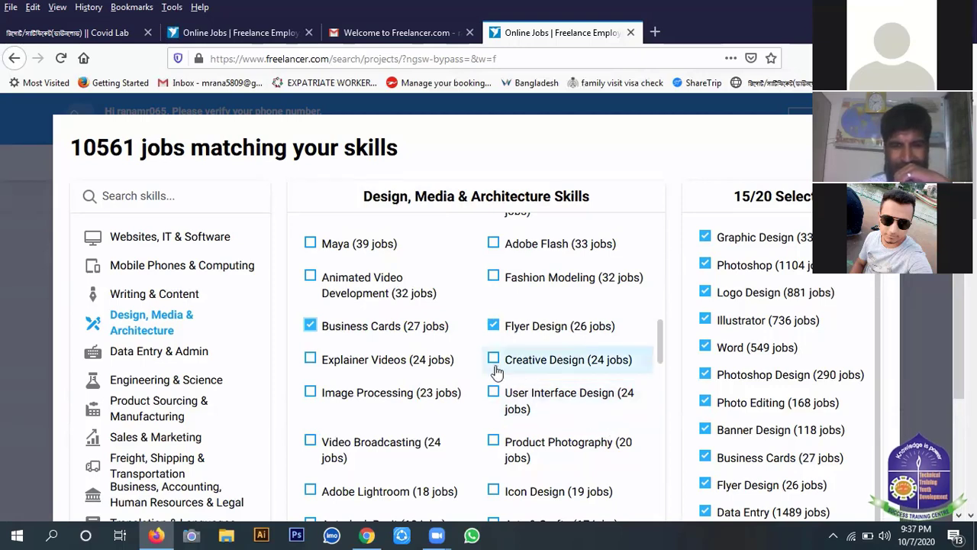
scroll(495, 374, down, 2)
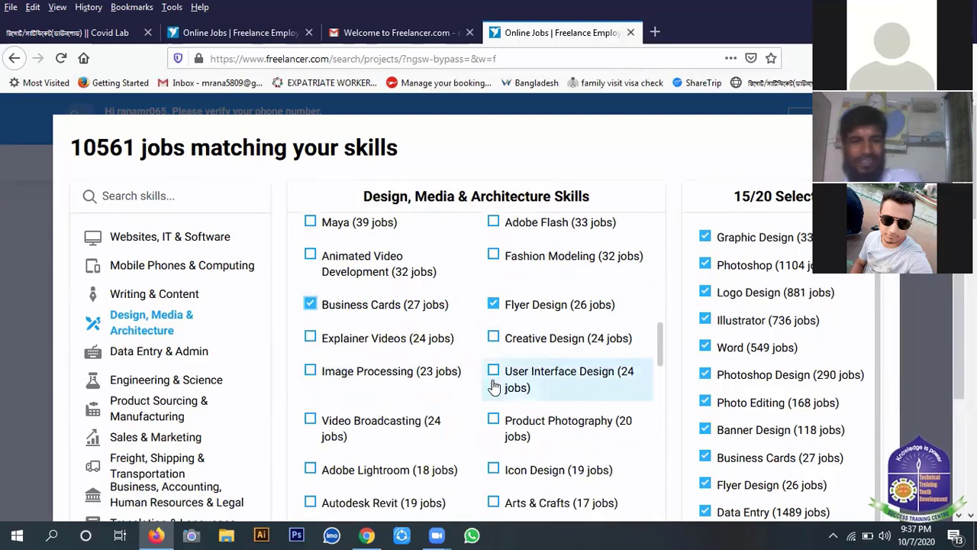
scroll(593, 386, down, 2)
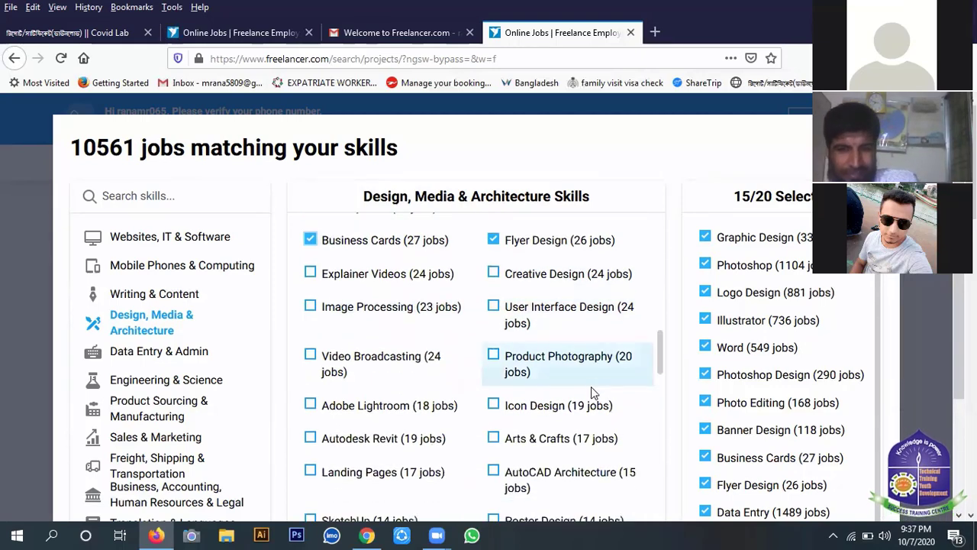
scroll(593, 389, down, 1)
scroll(594, 390, down, 4)
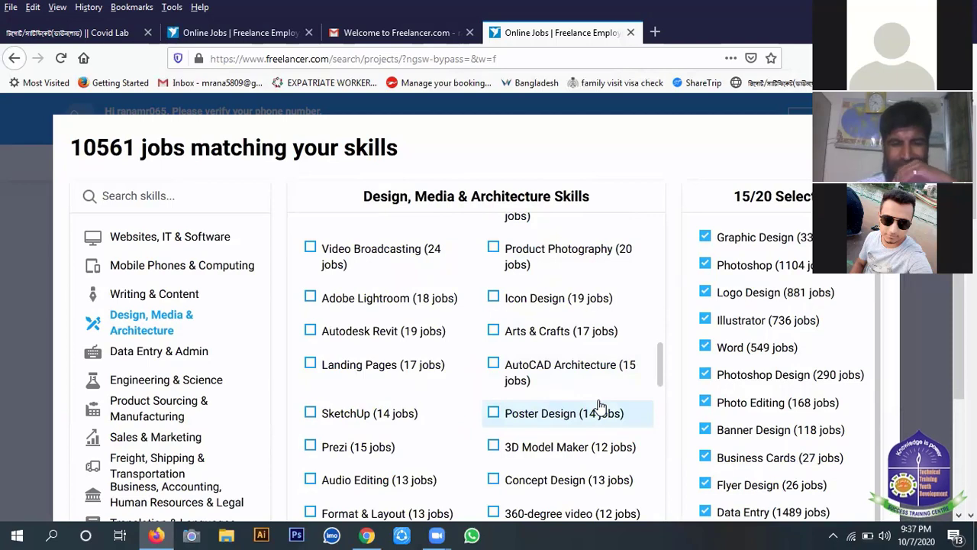
scroll(607, 420, down, 3)
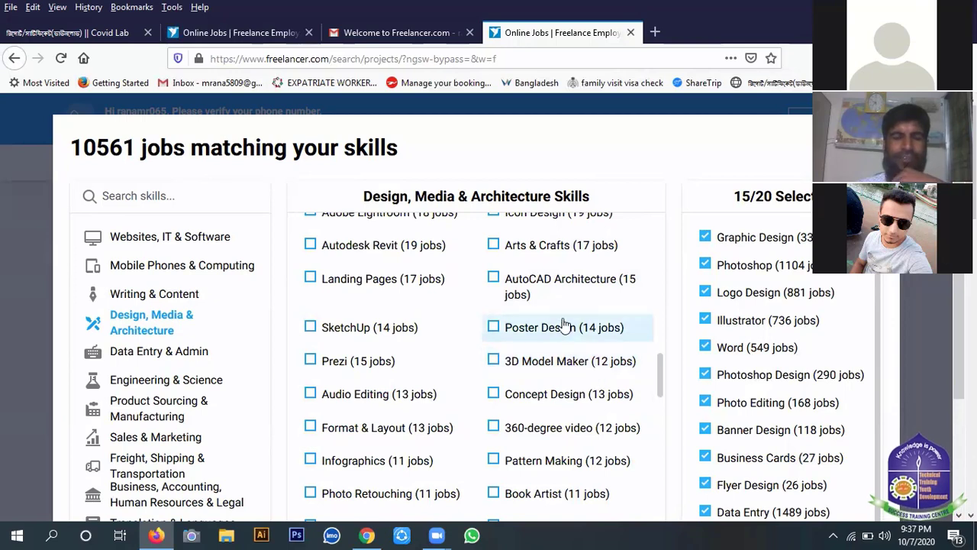
scroll(564, 327, up, 1)
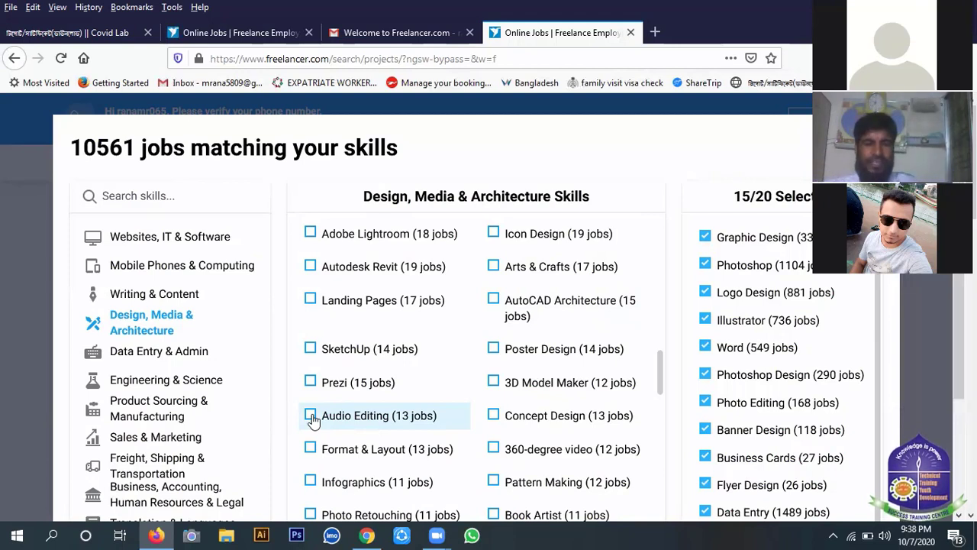
Add Audio Editing (16 of 20 skills) and browse the rest of the Design, Media & Architecture list
click(312, 417)
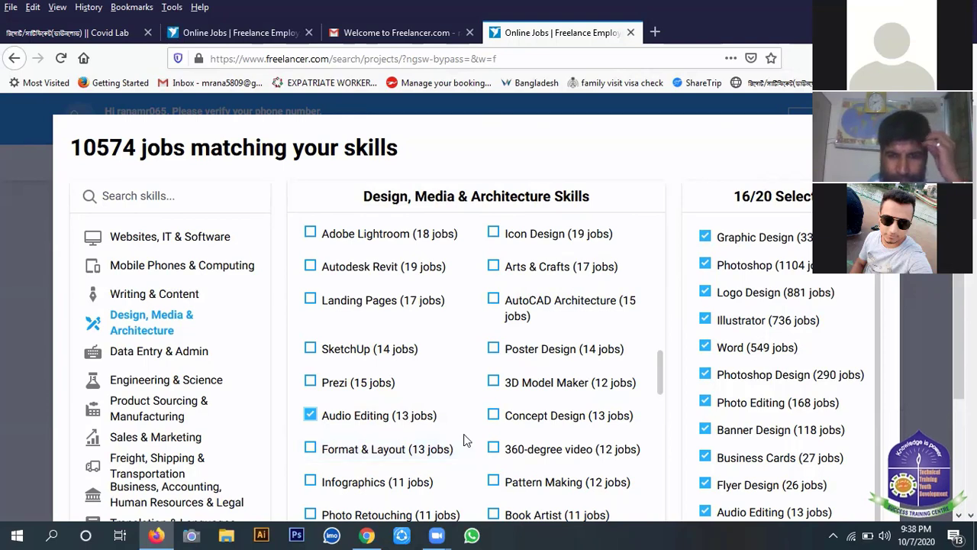
scroll(474, 435, down, 1)
scroll(561, 412, down, 2)
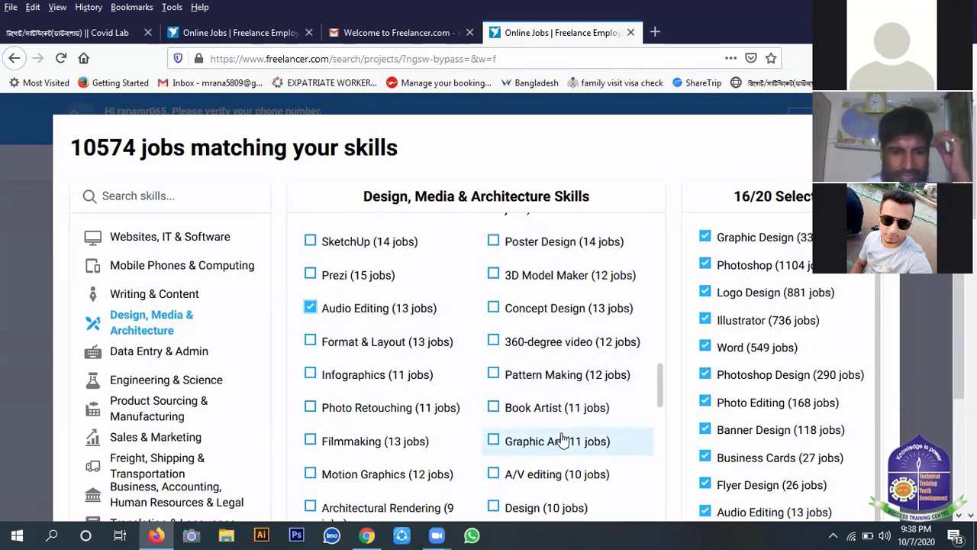
scroll(562, 439, down, 1)
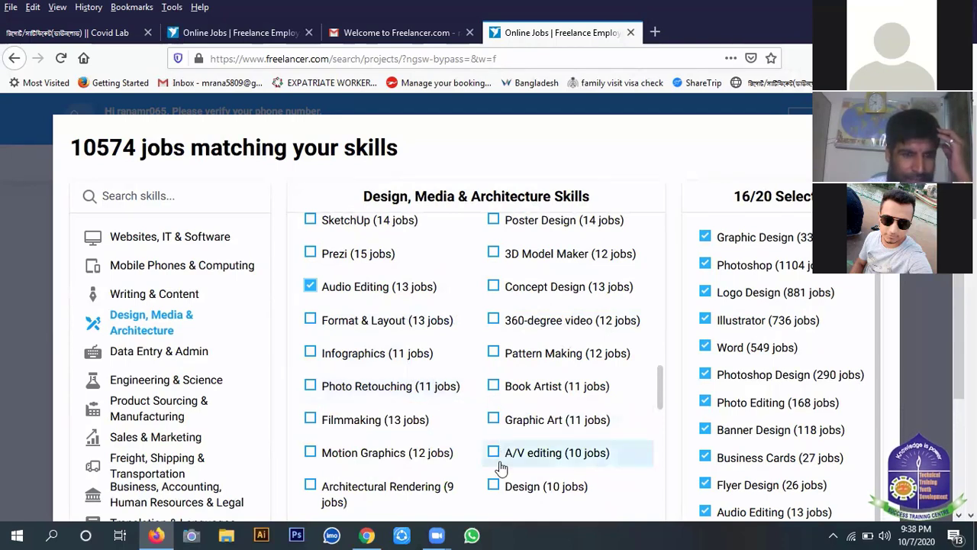
scroll(498, 466, down, 1)
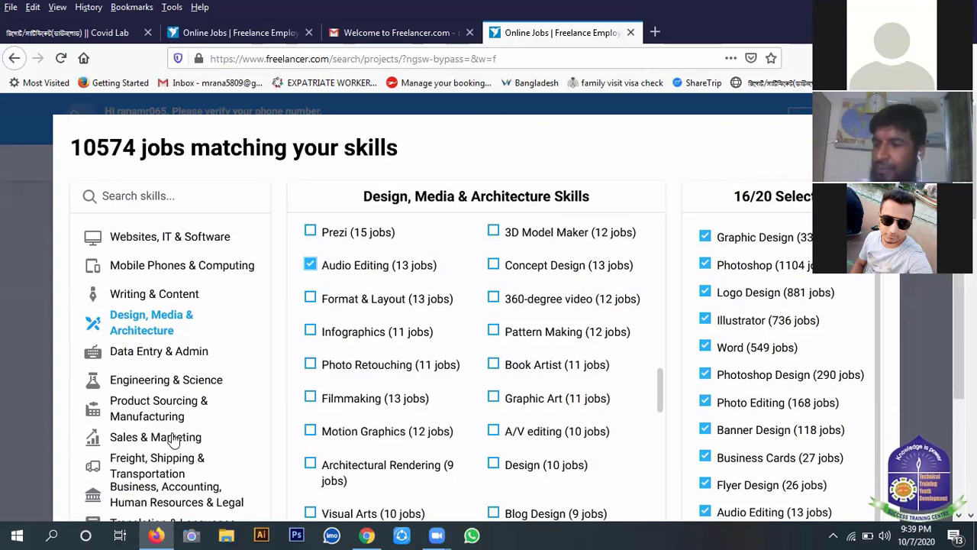
scroll(174, 440, down, 2)
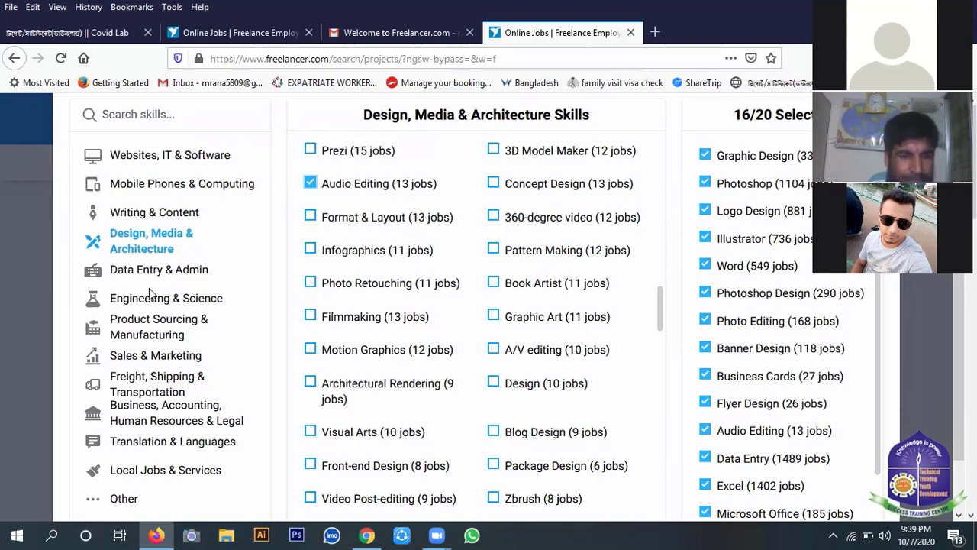
scroll(145, 313, down, 1)
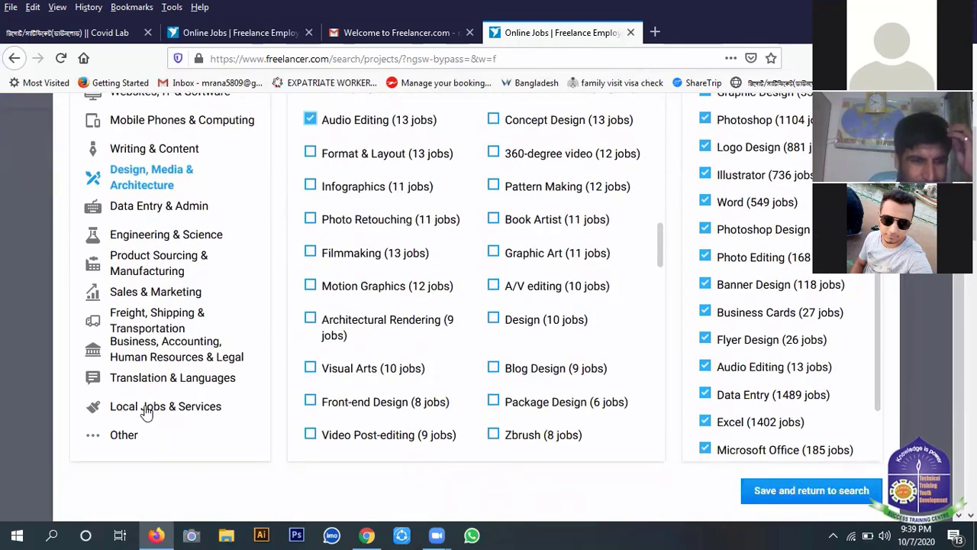
scroll(138, 366, up, 2)
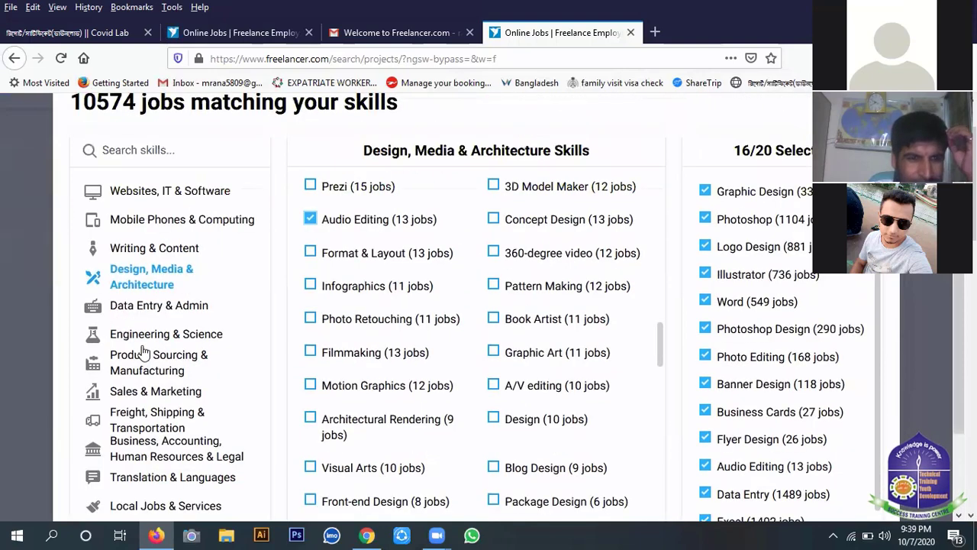
scroll(142, 323, down, 2)
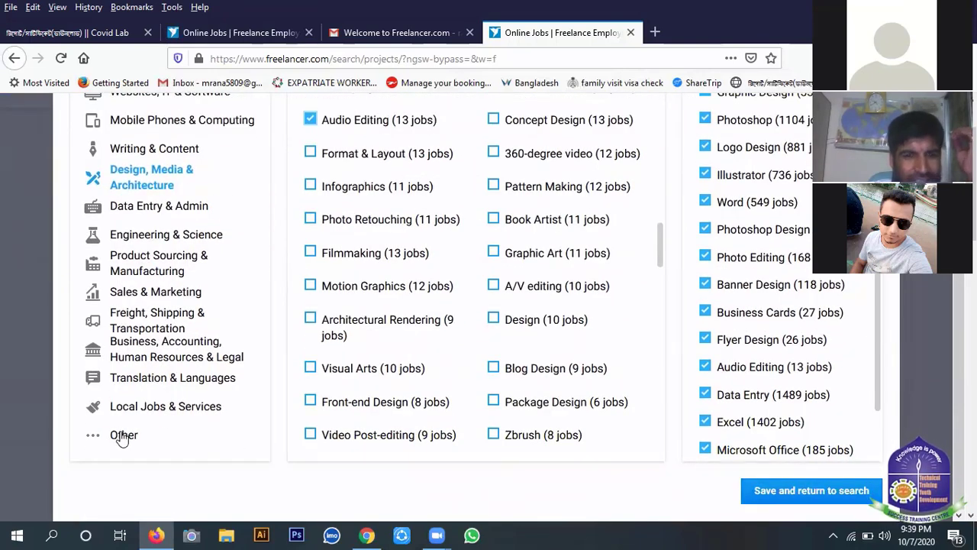
Browse the Other category's skills, then bring up the Sales & Marketing skill list
click(122, 436)
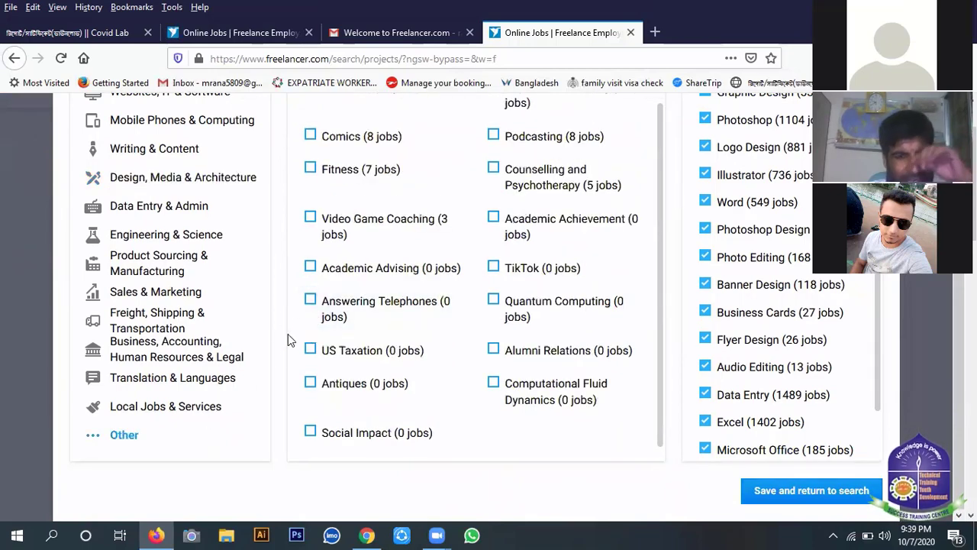
scroll(298, 324, up, 1)
scroll(298, 324, up, 1)
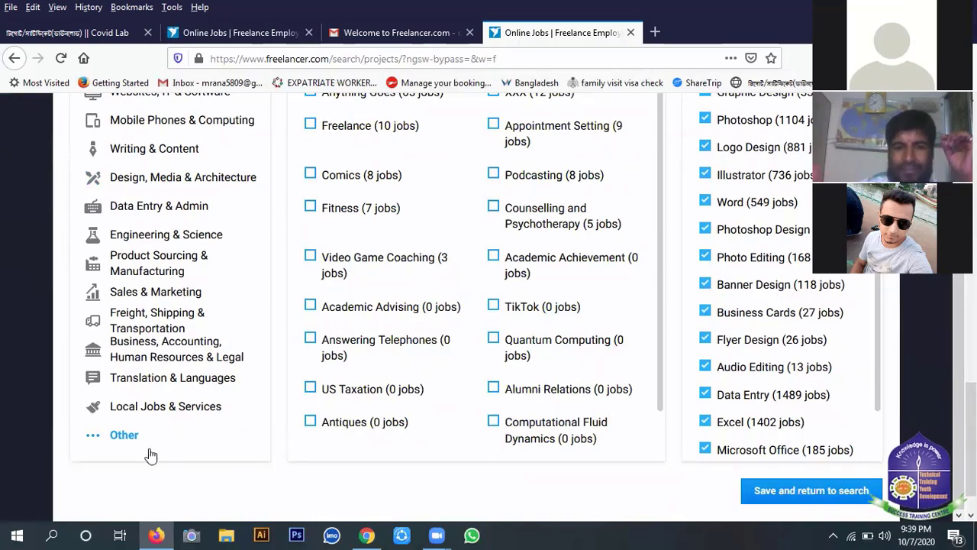
scroll(260, 457, up, 2)
scroll(327, 453, down, 1)
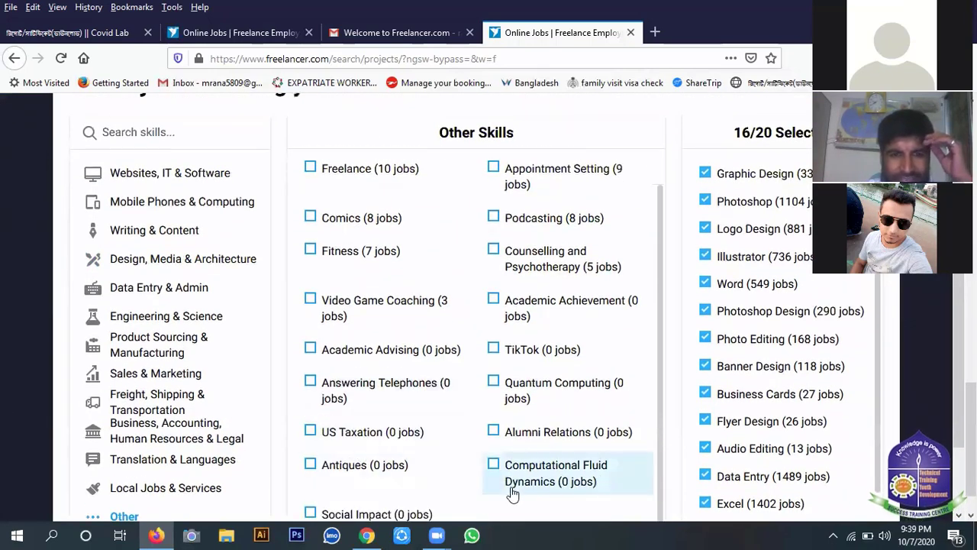
scroll(380, 439, down, 2)
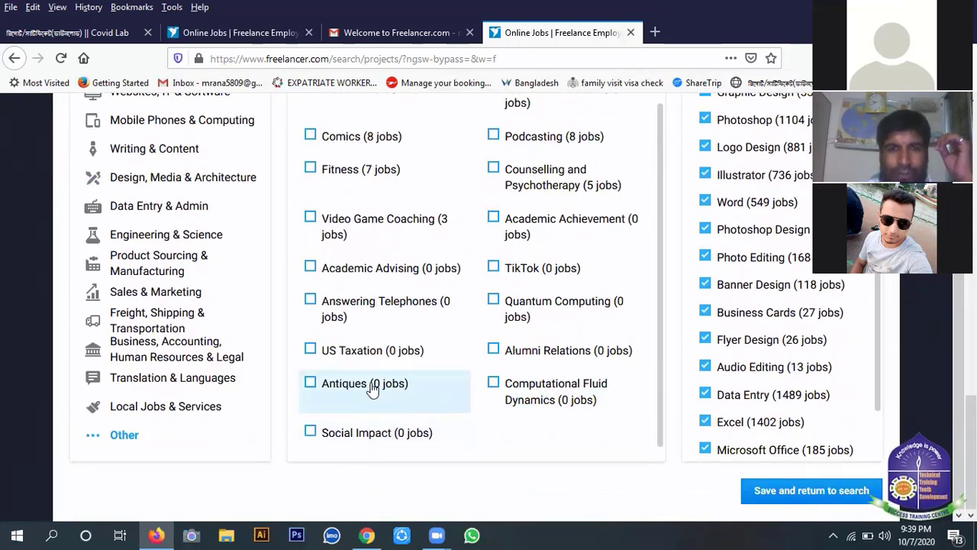
scroll(376, 306, up, 1)
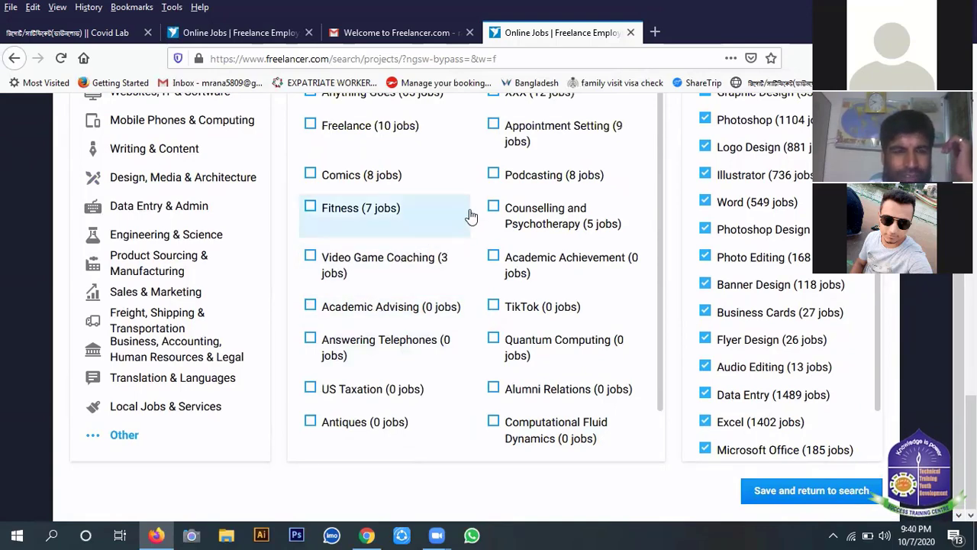
scroll(489, 305, up, 3)
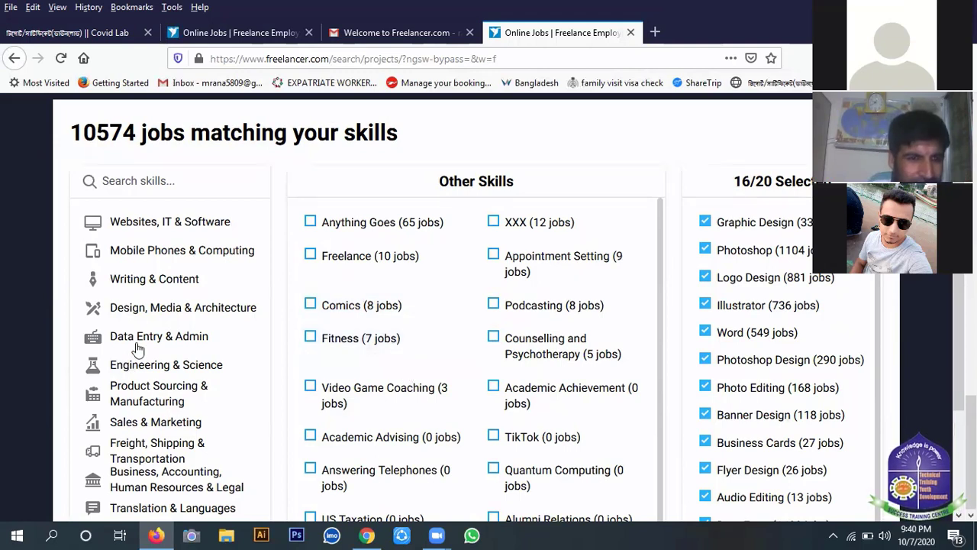
scroll(155, 419, down, 1)
scroll(155, 418, down, 2)
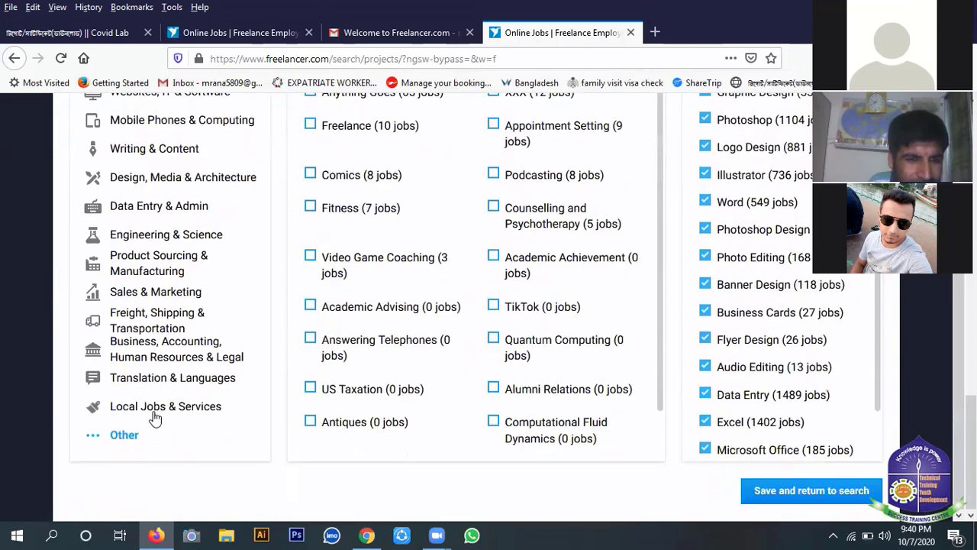
scroll(158, 414, up, 2)
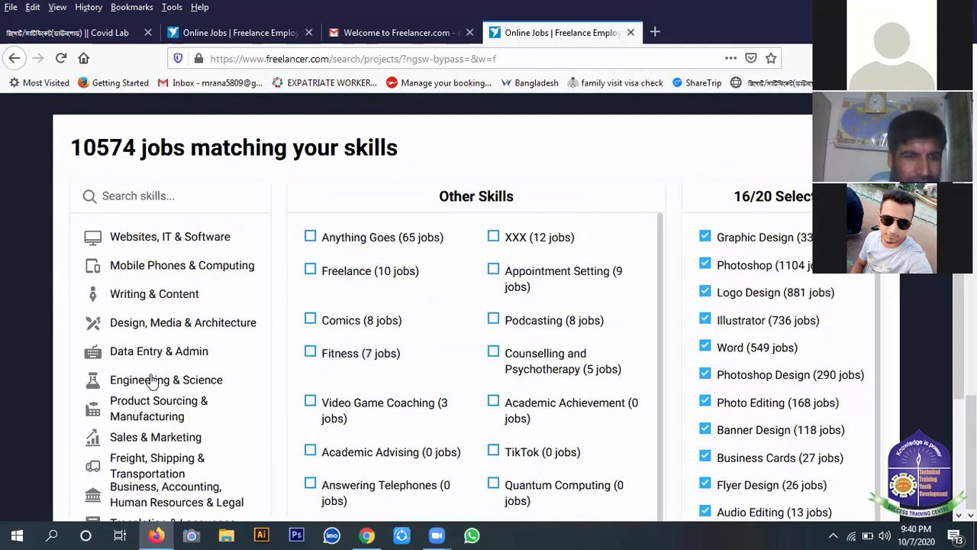
click(158, 440)
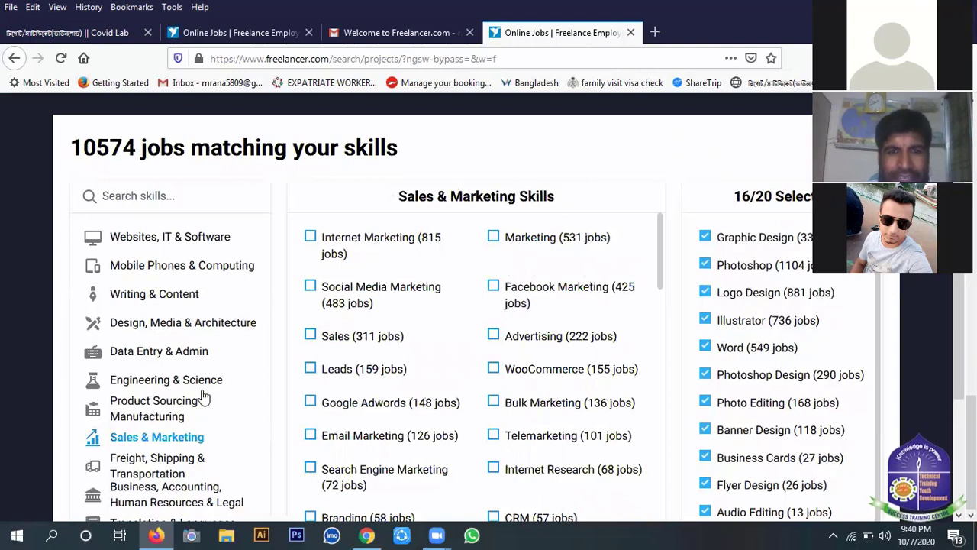
Add Internet Marketing, Social Media Marketing, Facebook Marketing and Email Marketing, filling all 20 skill slots
click(311, 240)
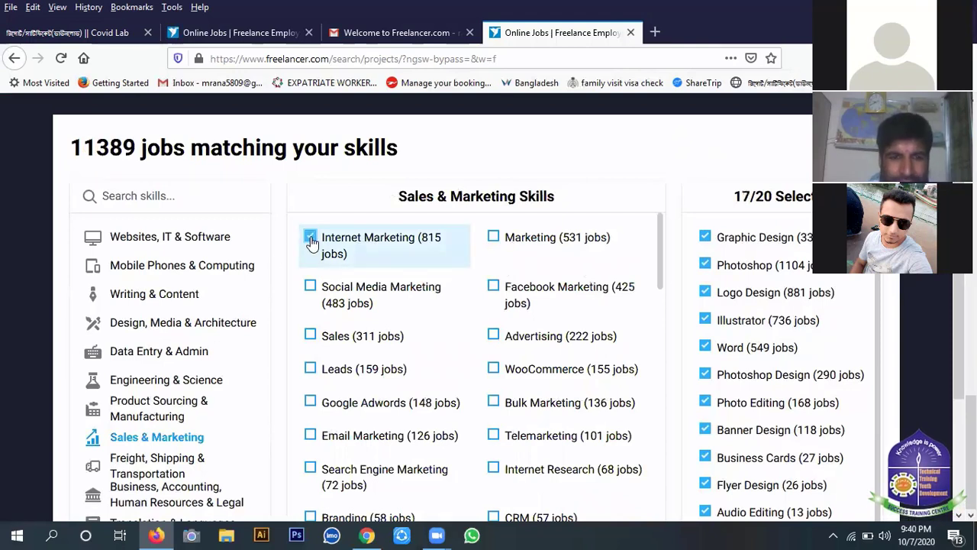
click(311, 288)
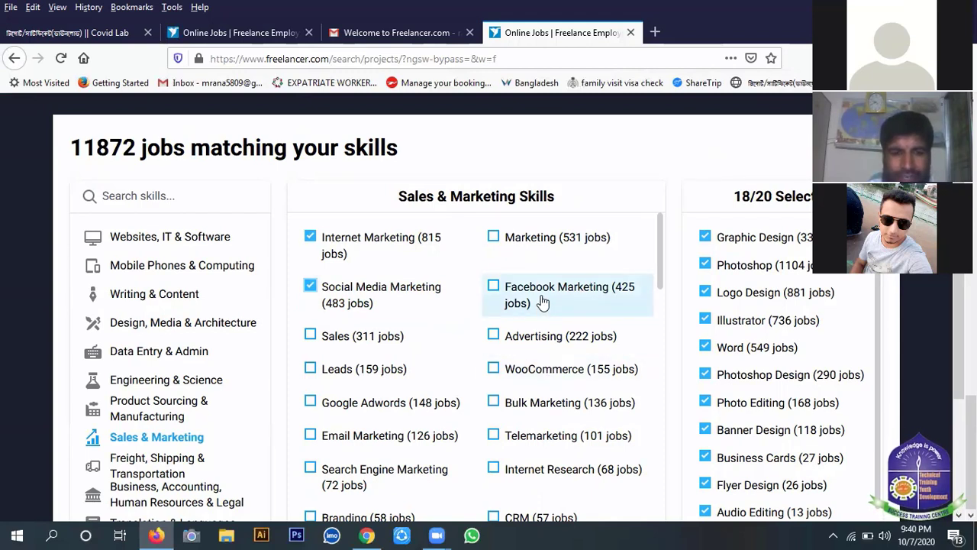
click(494, 288)
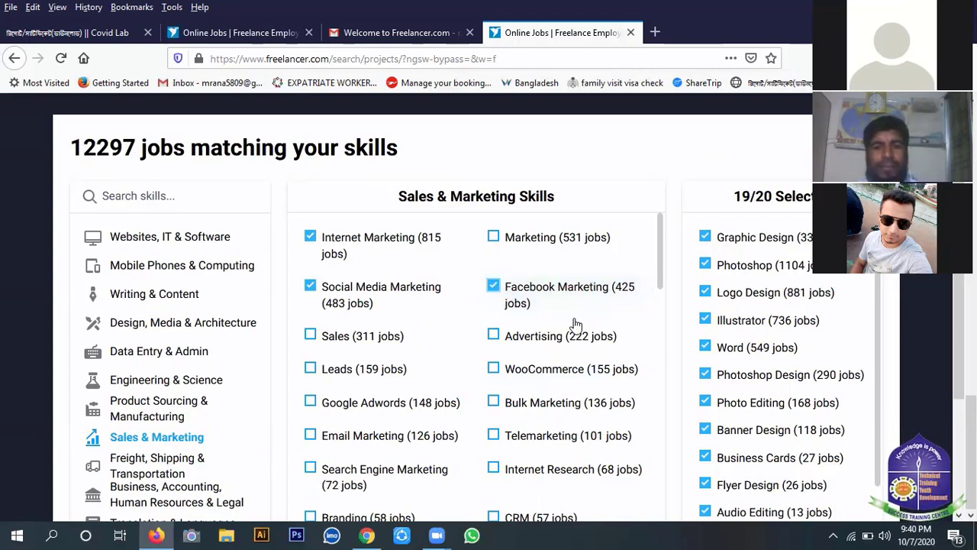
scroll(542, 447, down, 1)
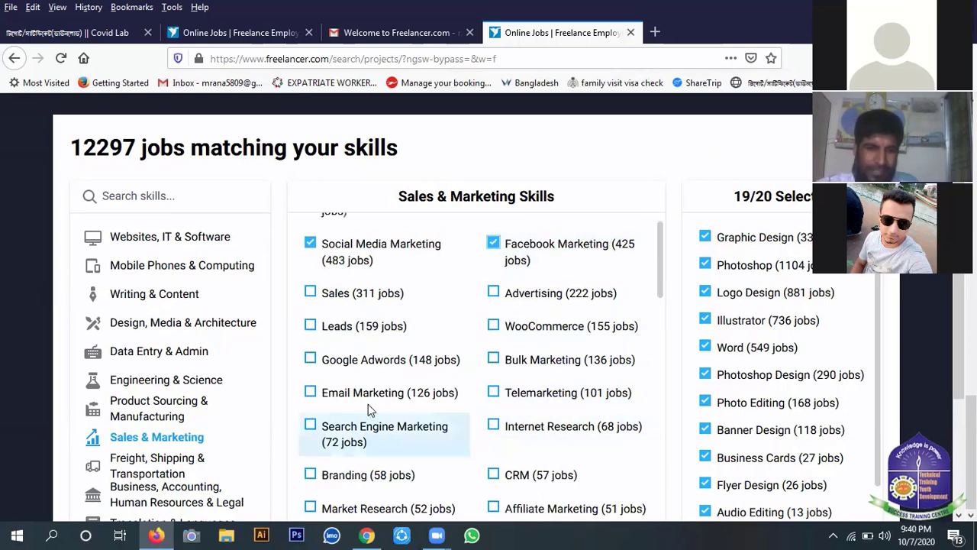
click(311, 393)
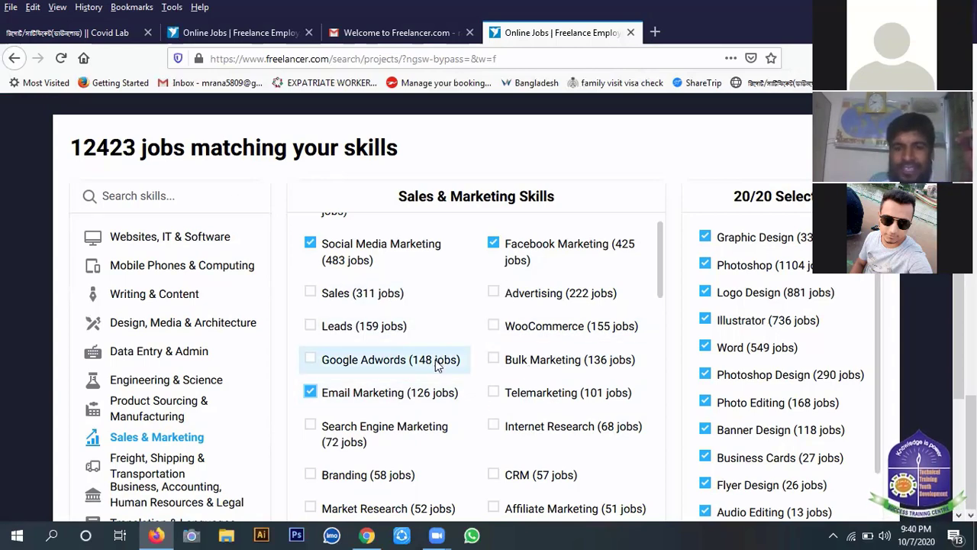
scroll(436, 359, down, 5)
scroll(539, 432, down, 15)
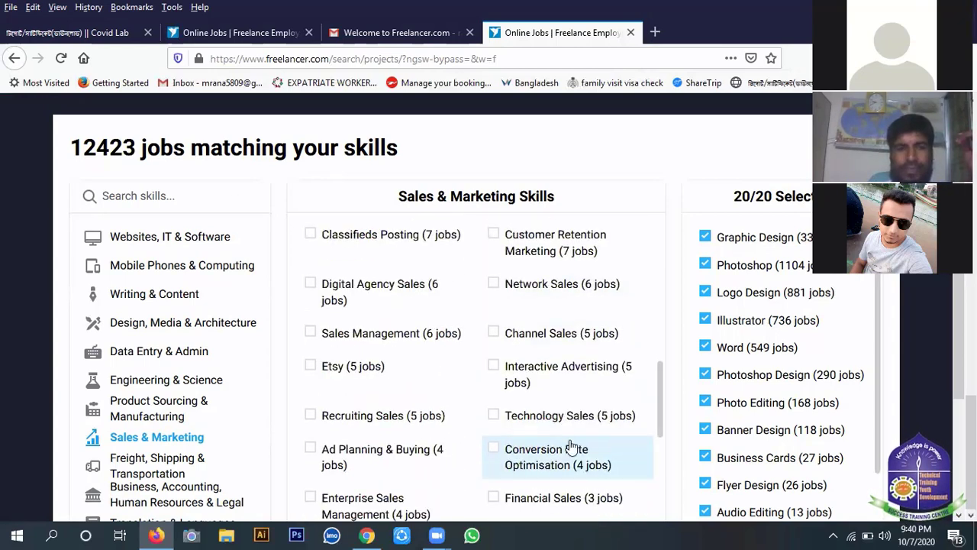
scroll(576, 436, down, 4)
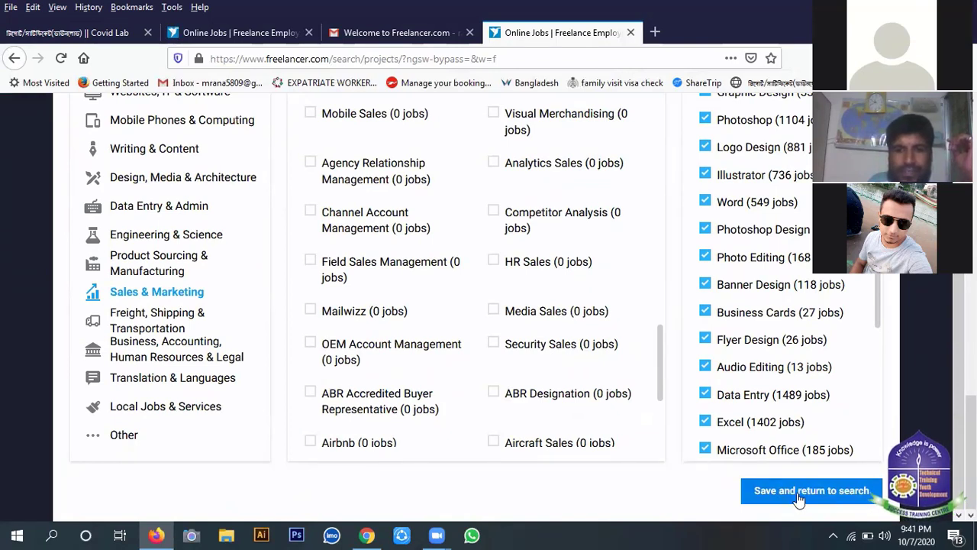
Save the 20 chosen skills and return to the top of the project search results
click(798, 498)
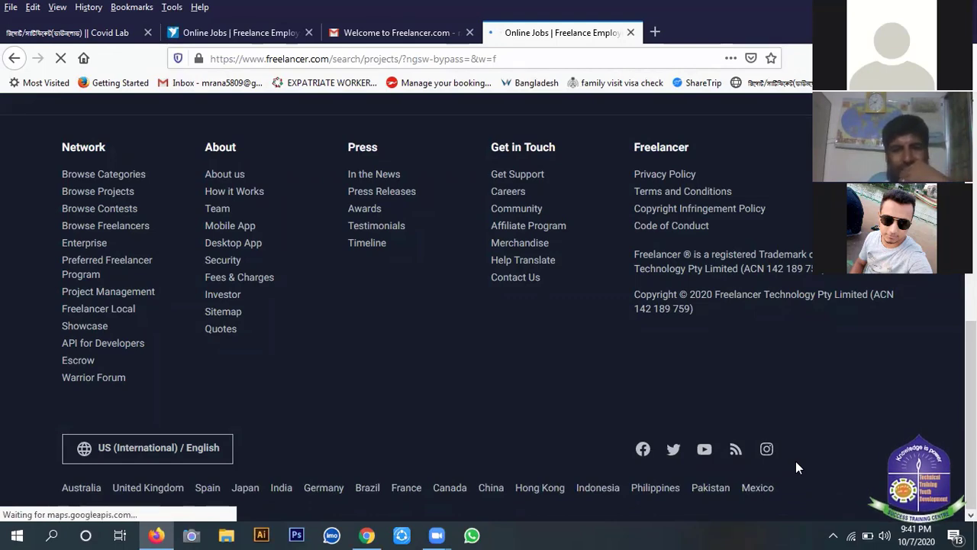
scroll(489, 306, up, 15)
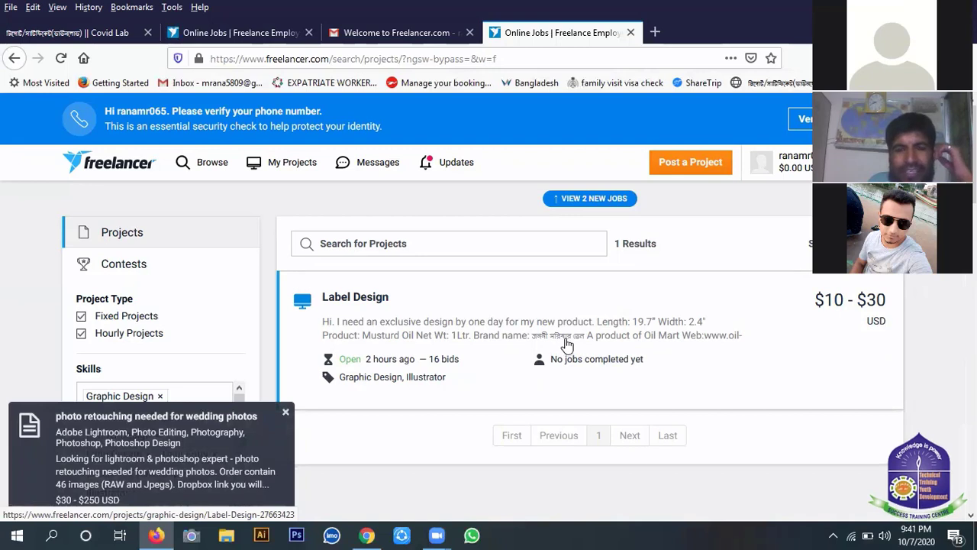
Open the Label Design project in a new tab and scroll down to Complete your profile
click(566, 342)
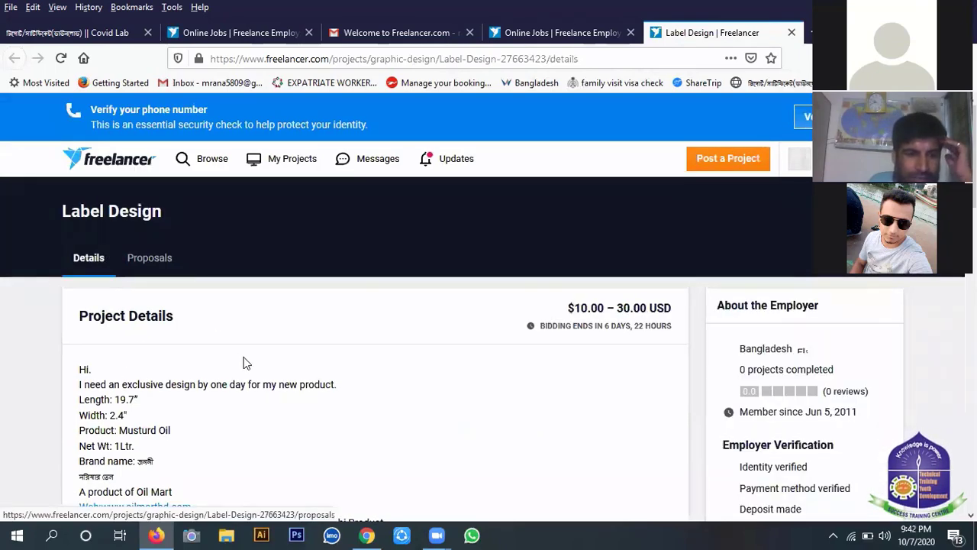
scroll(246, 364, down, 3)
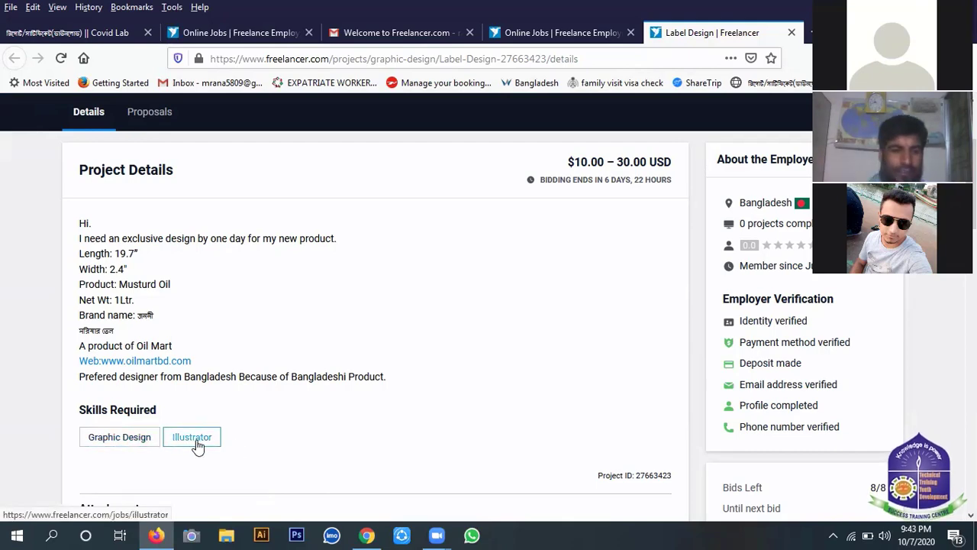
scroll(295, 425, down, 1)
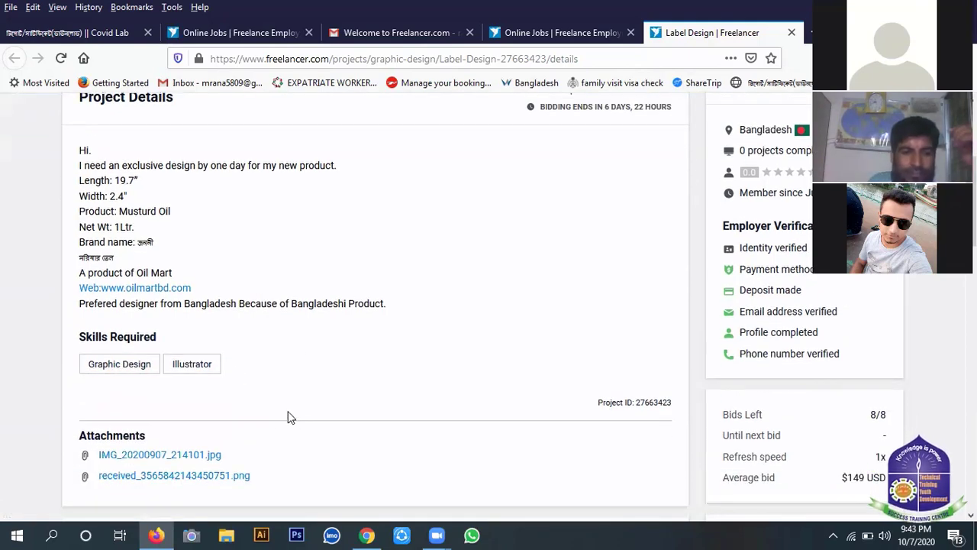
scroll(283, 419, down, 2)
scroll(275, 415, down, 1)
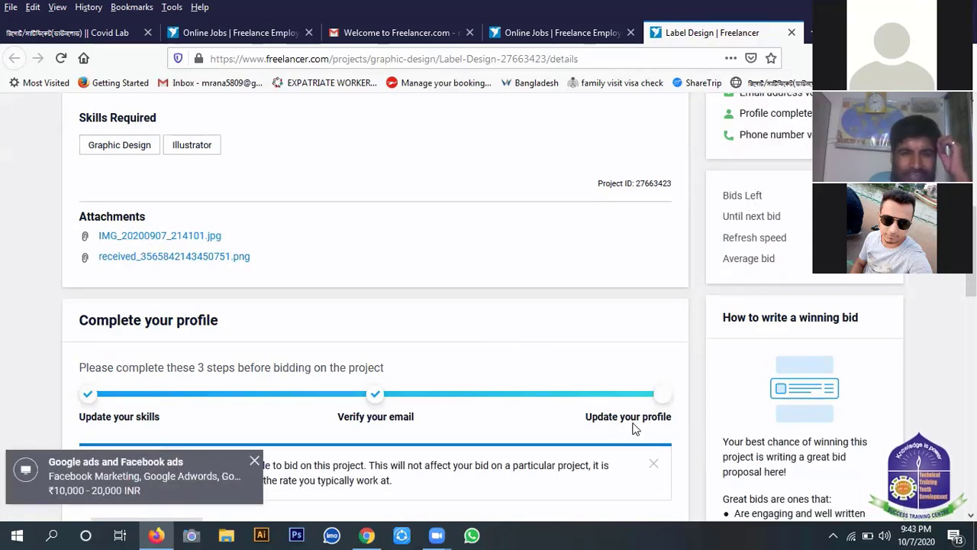
Scroll to the profile form's name and photo fields, then minimize the browser to the desktop
scroll(450, 428, down, 3)
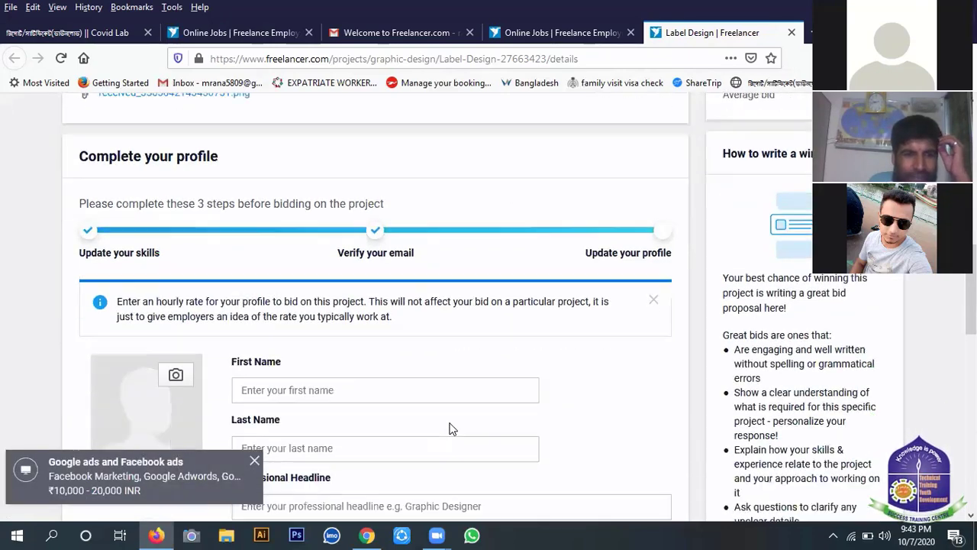
scroll(450, 428, down, 1)
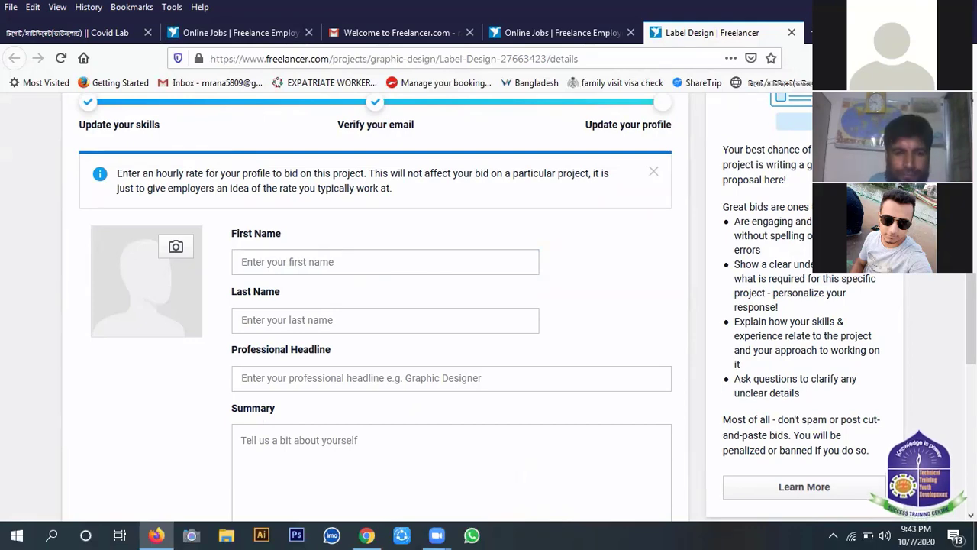
key(super+d)
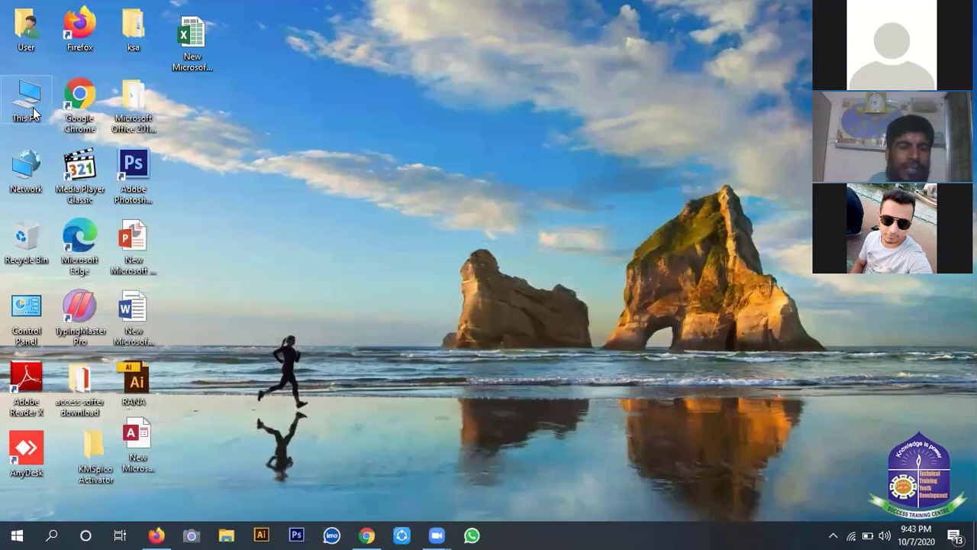
Go from This PC into photo (F:) and open the atab certificate folder
double_click(33, 108)
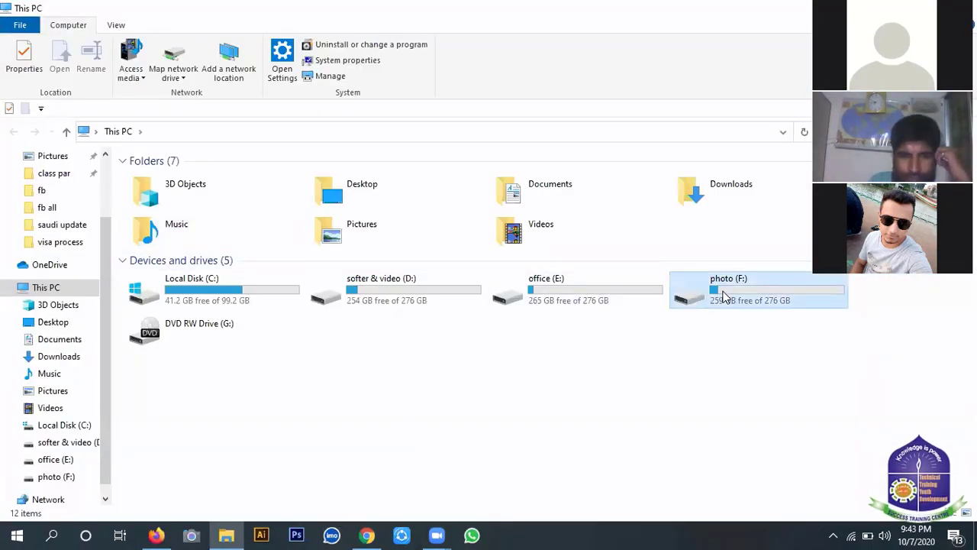
double_click(721, 293)
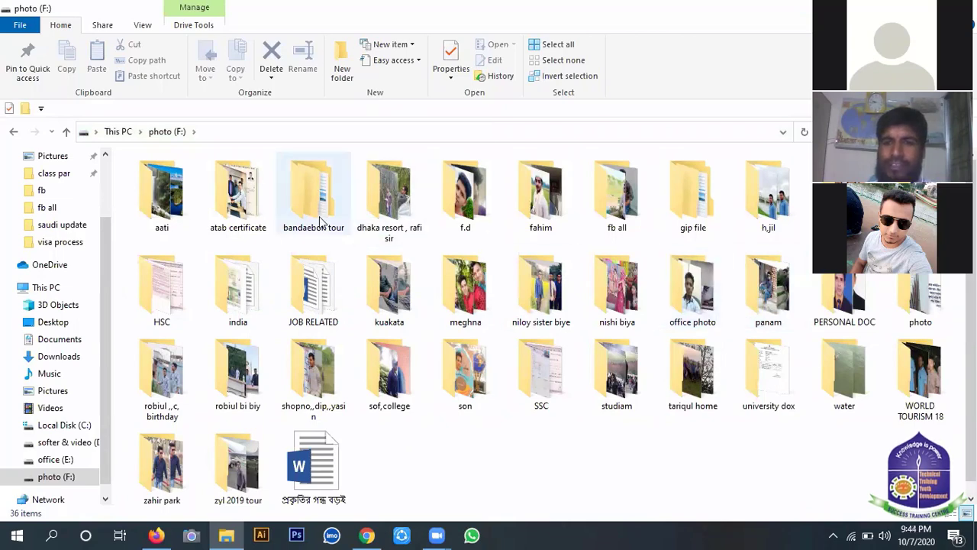
double_click(237, 219)
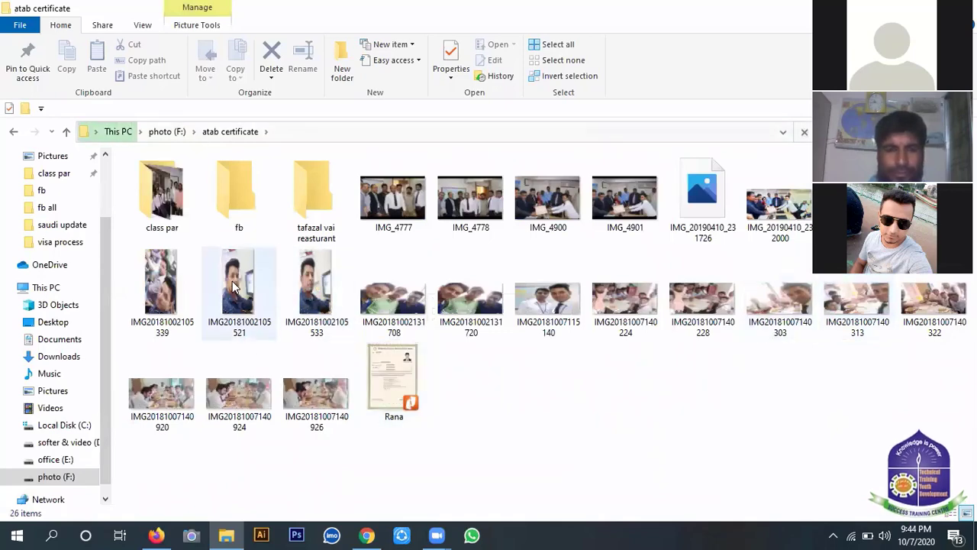
double_click(170, 218)
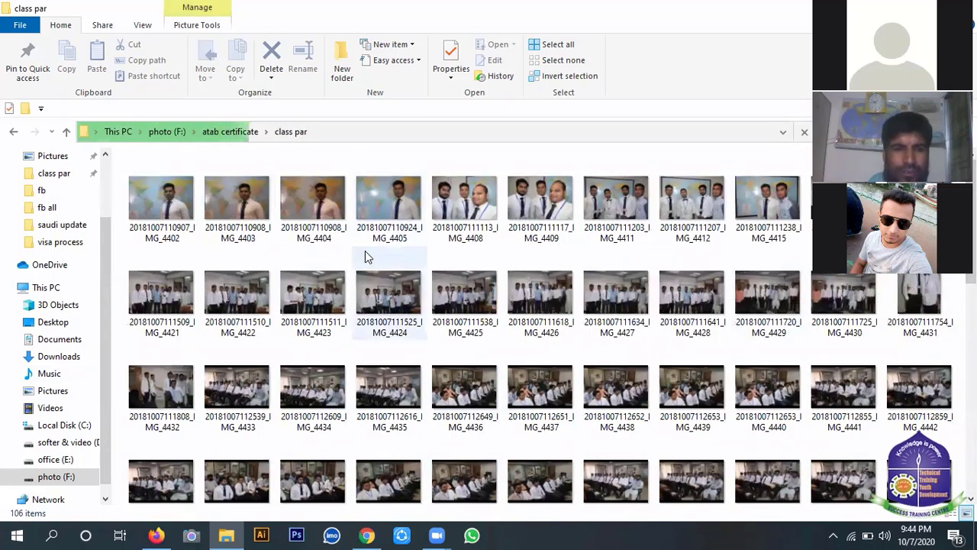
click(391, 213)
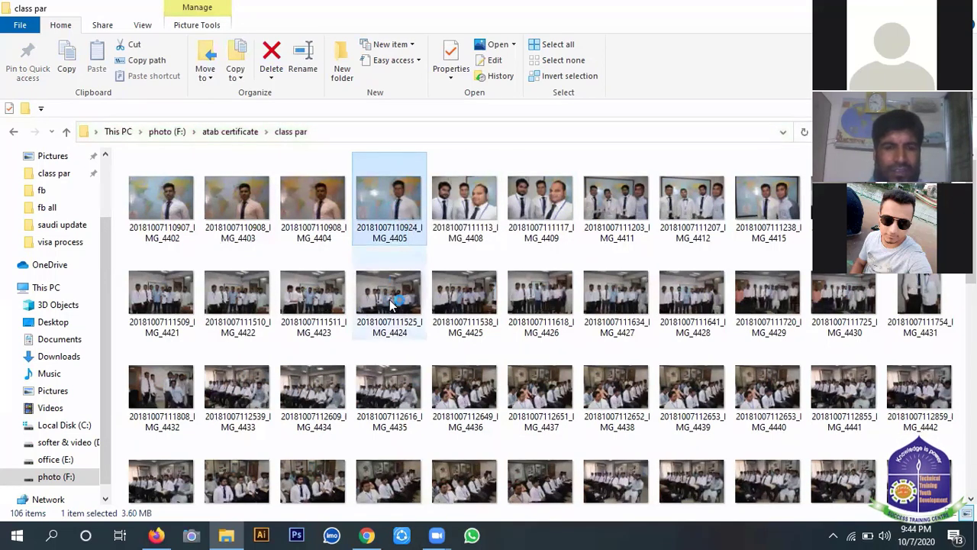
double_click(387, 243)
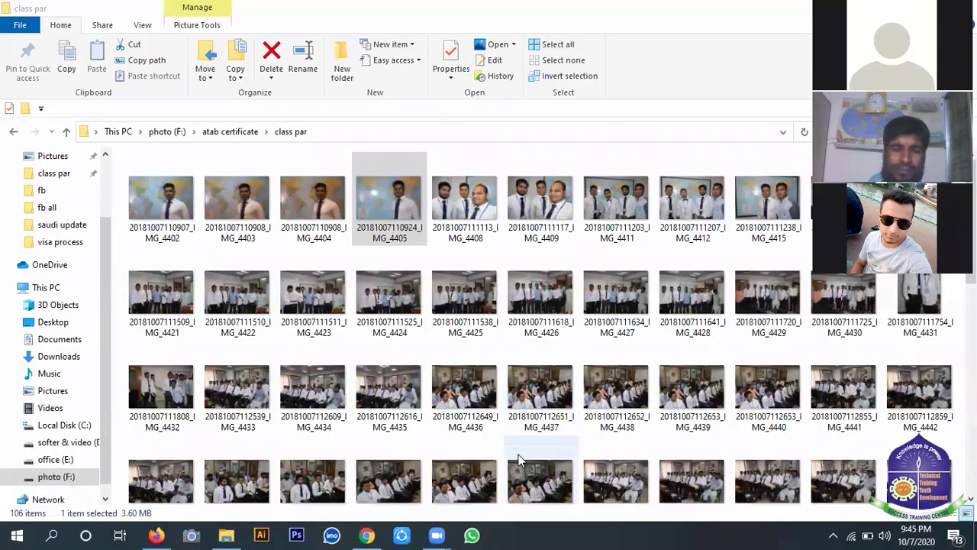
click(390, 200)
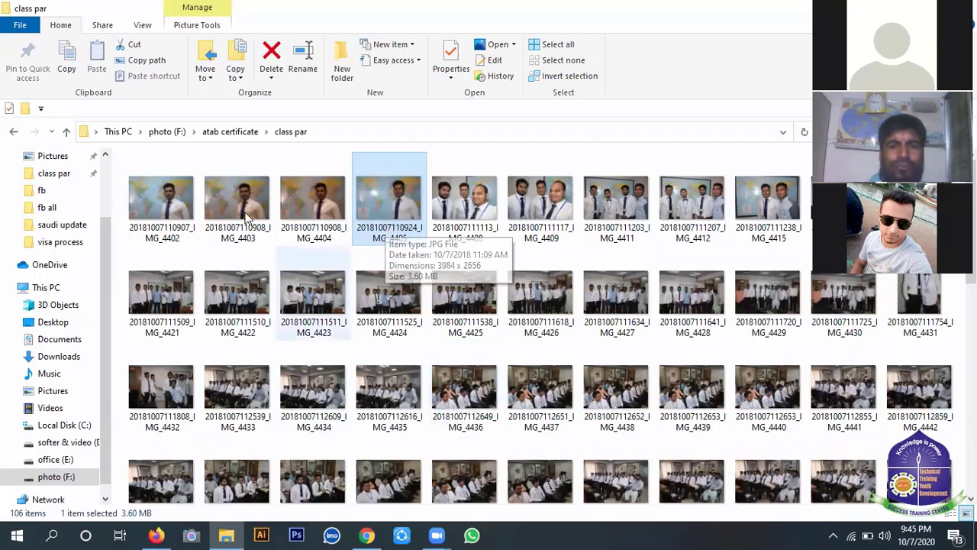
click(16, 132)
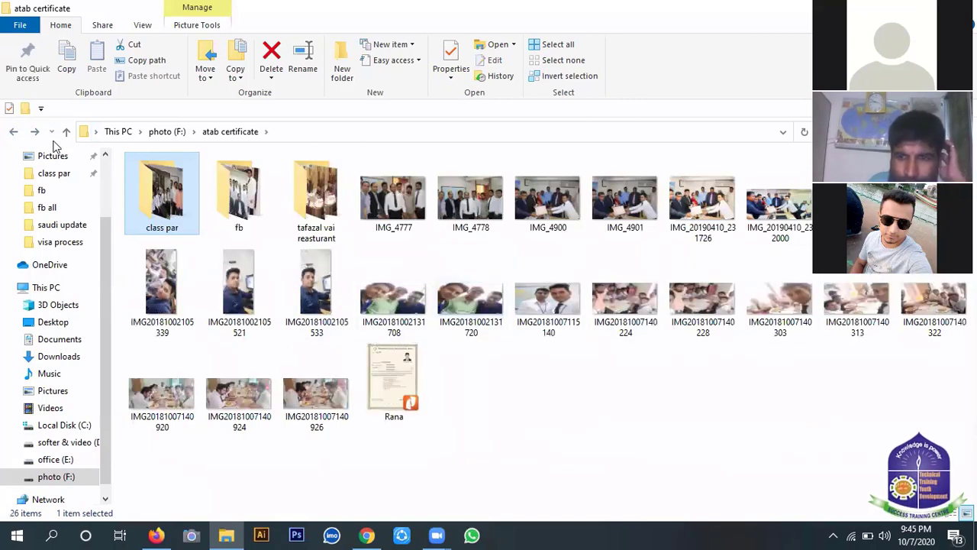
Look through the JOB RELATED, PERSONAL DOC and zyl 2019 tour folders on photo (F:)
click(13, 131)
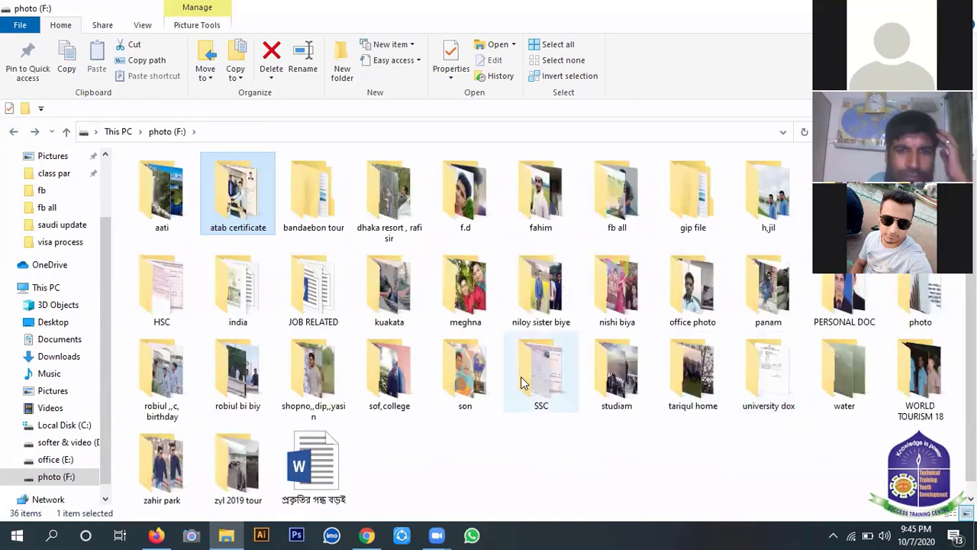
scroll(391, 350, down, 1)
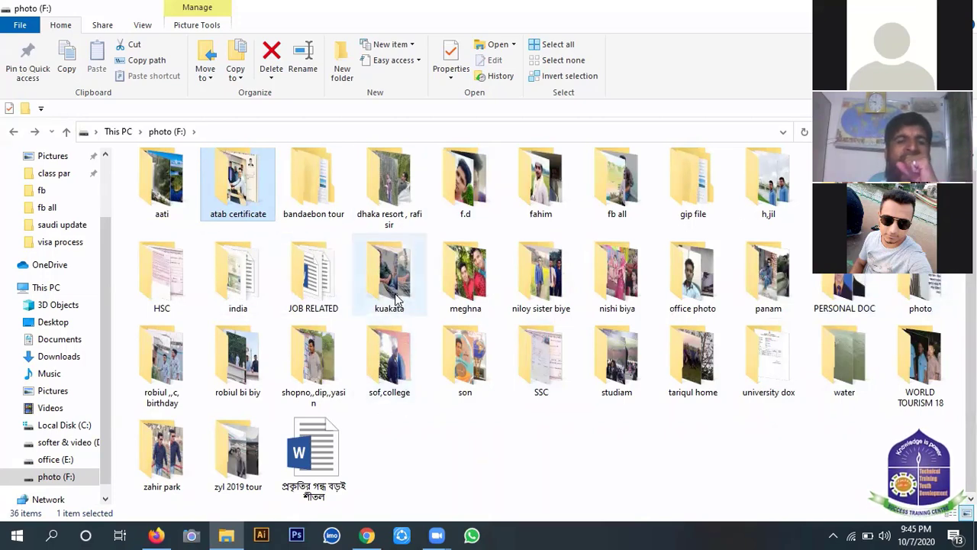
double_click(341, 298)
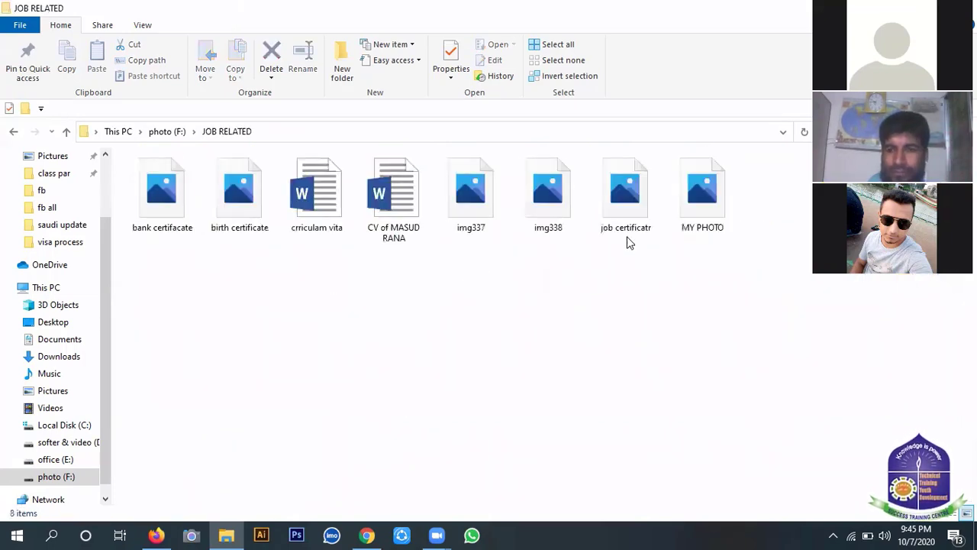
click(13, 131)
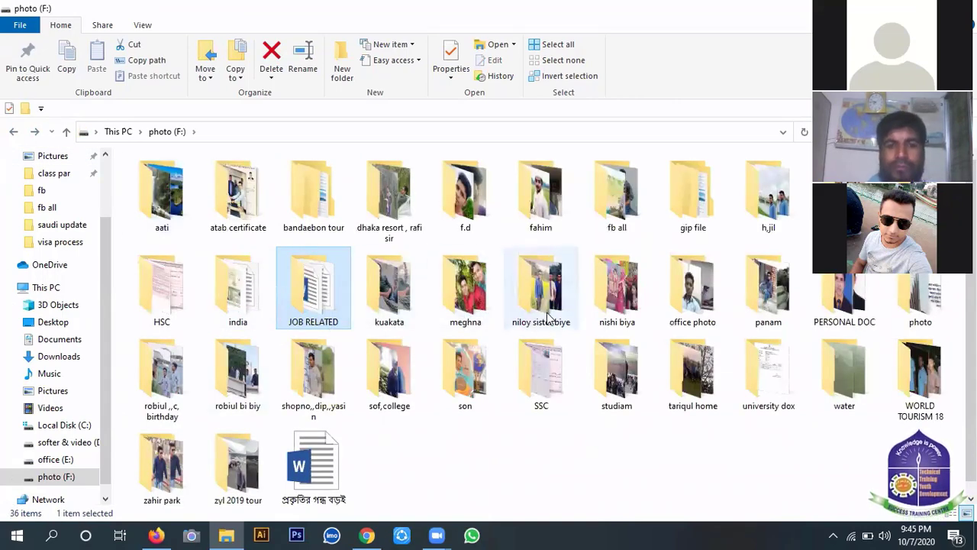
double_click(846, 306)
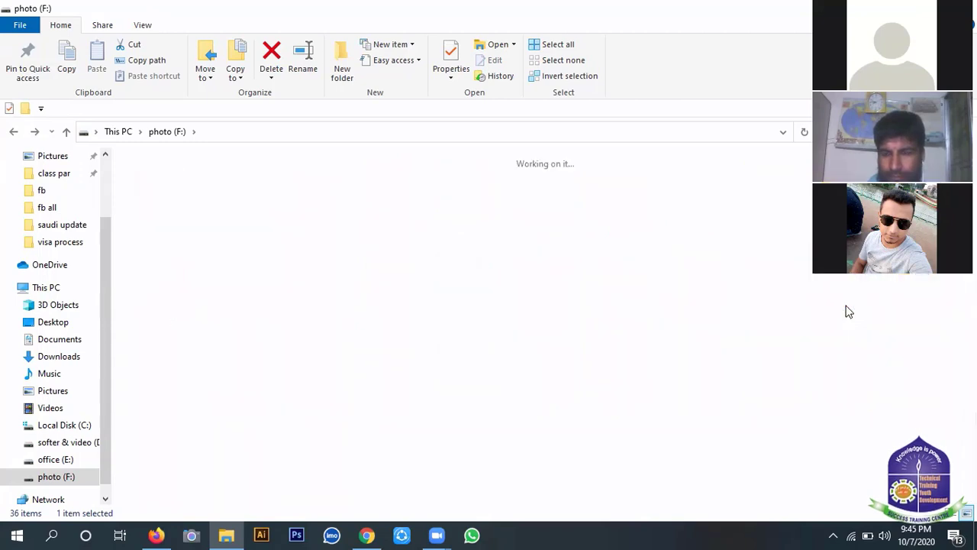
click(12, 132)
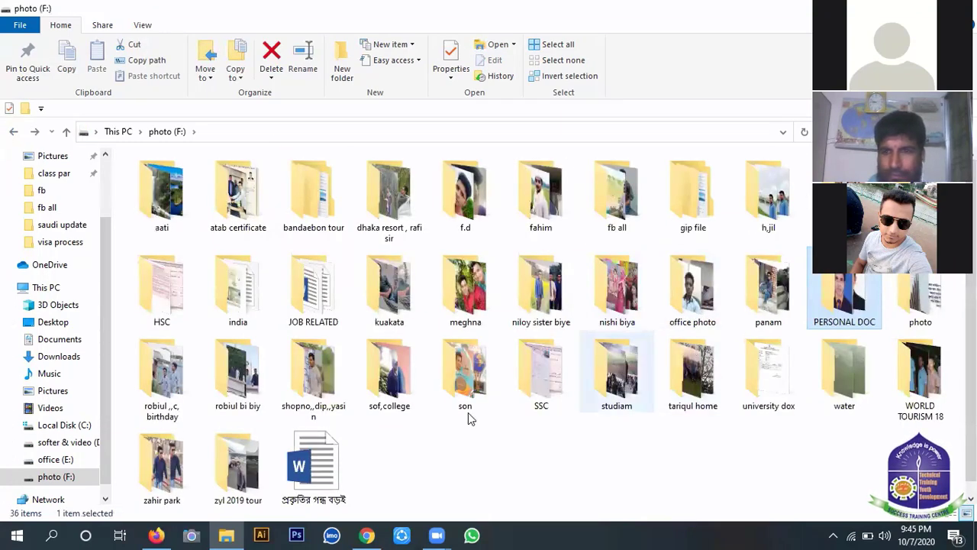
scroll(246, 404, down, 1)
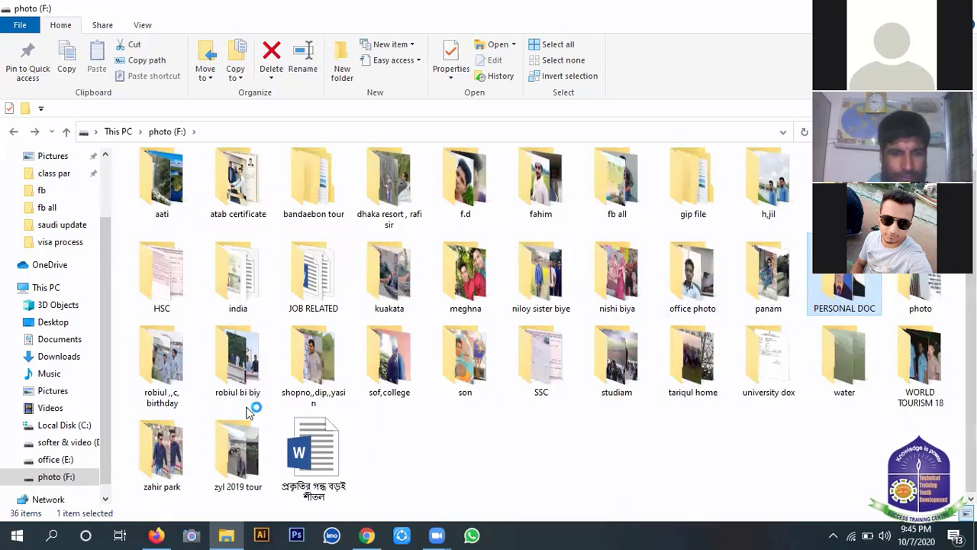
click(235, 456)
double_click(235, 456)
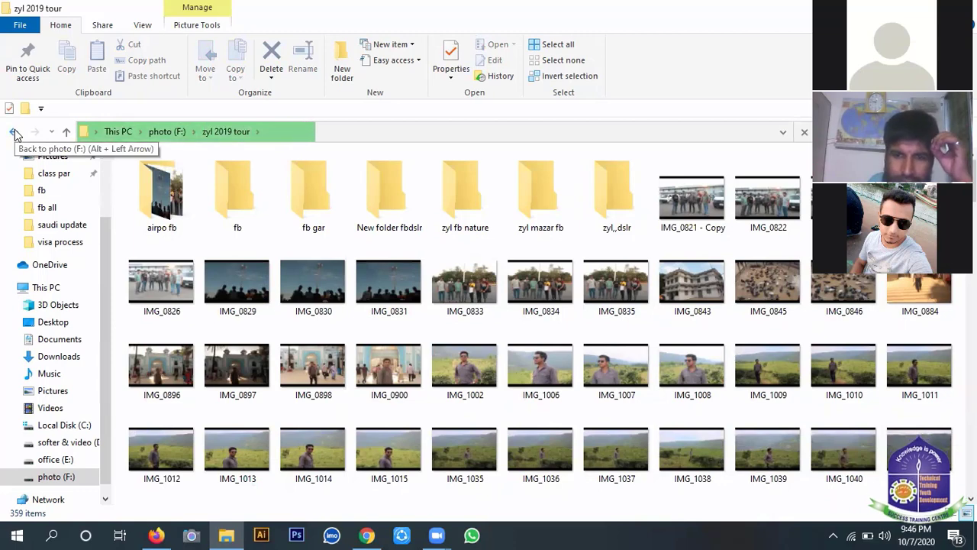
Browse the photos in the fb all folder on photo (F:)
click(14, 132)
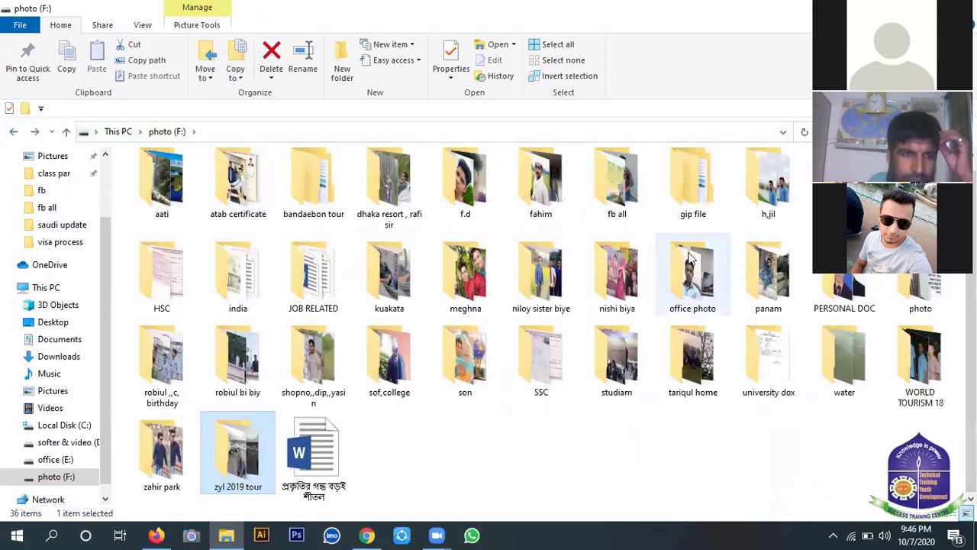
click(638, 197)
double_click(637, 197)
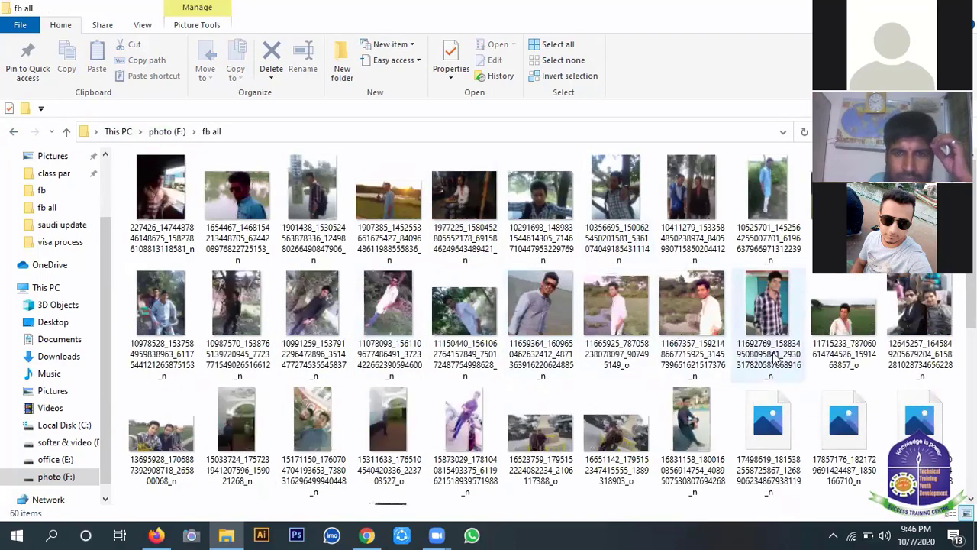
scroll(768, 381, down, 3)
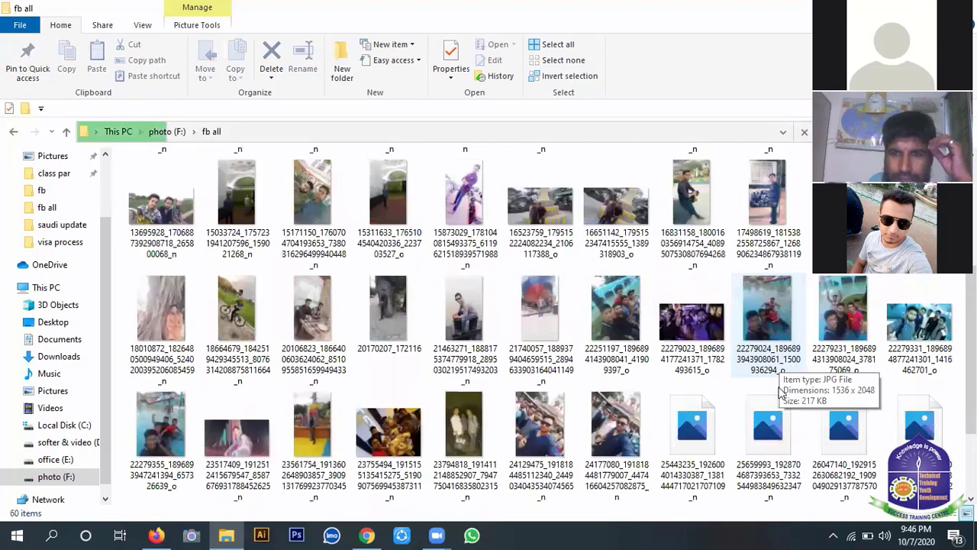
scroll(756, 404, down, 2)
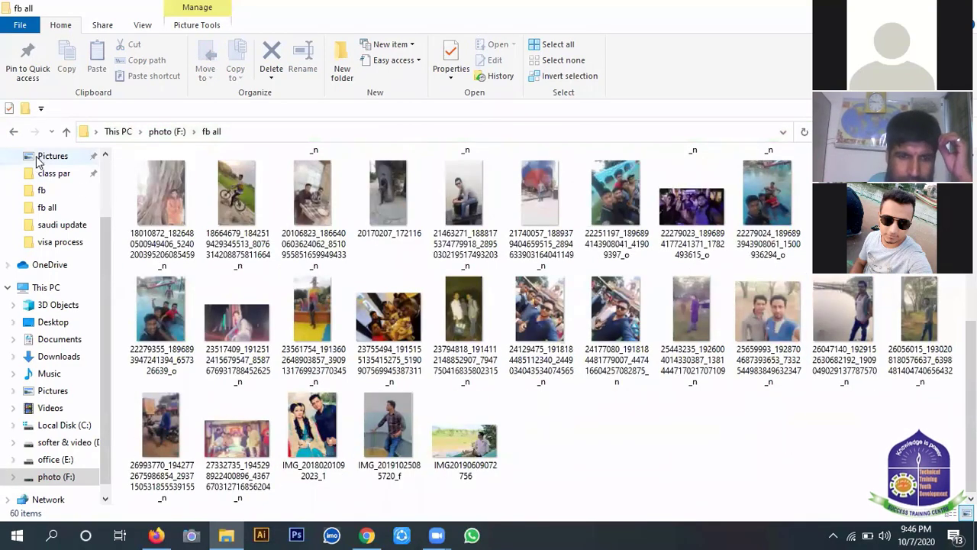
click(13, 133)
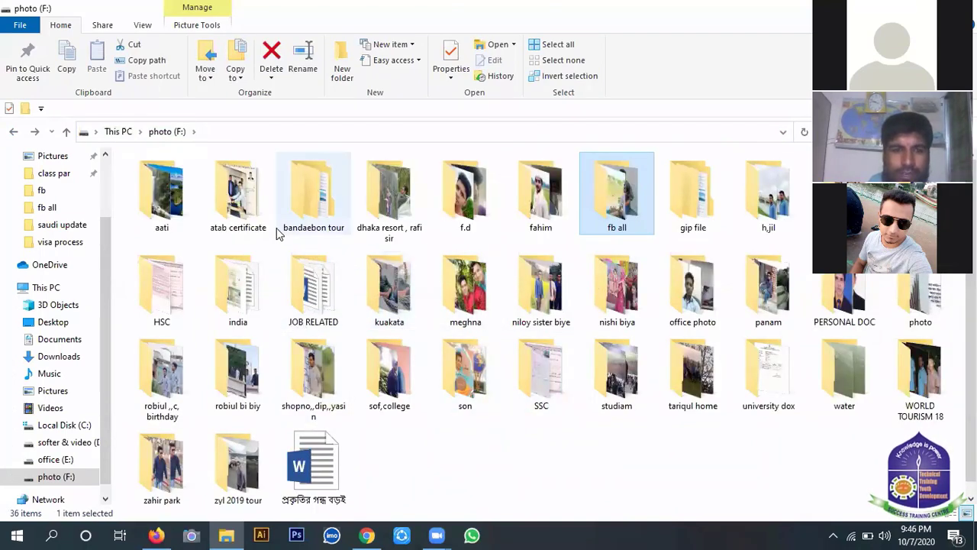
Open atab certificate, check its fb folder, then open the class par folder
scroll(321, 382, down, 1)
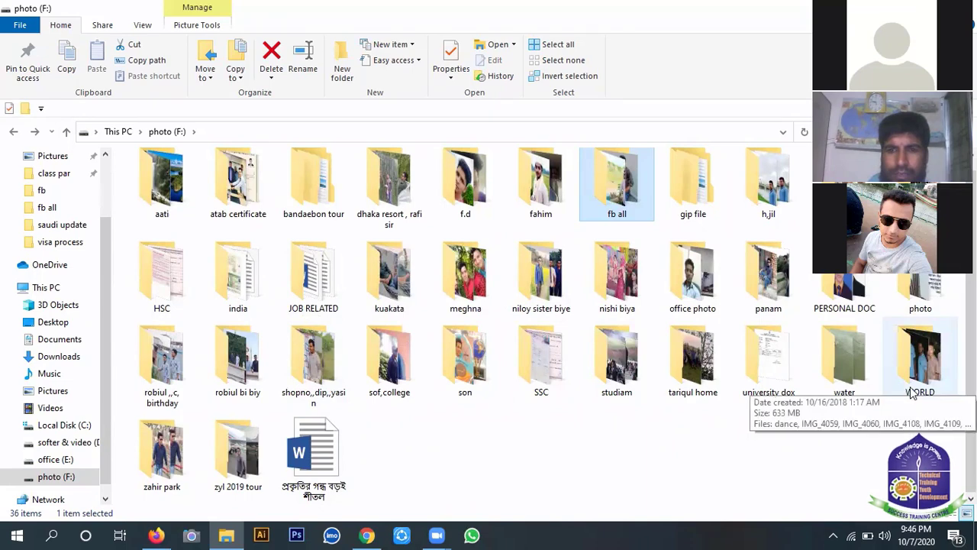
double_click(252, 200)
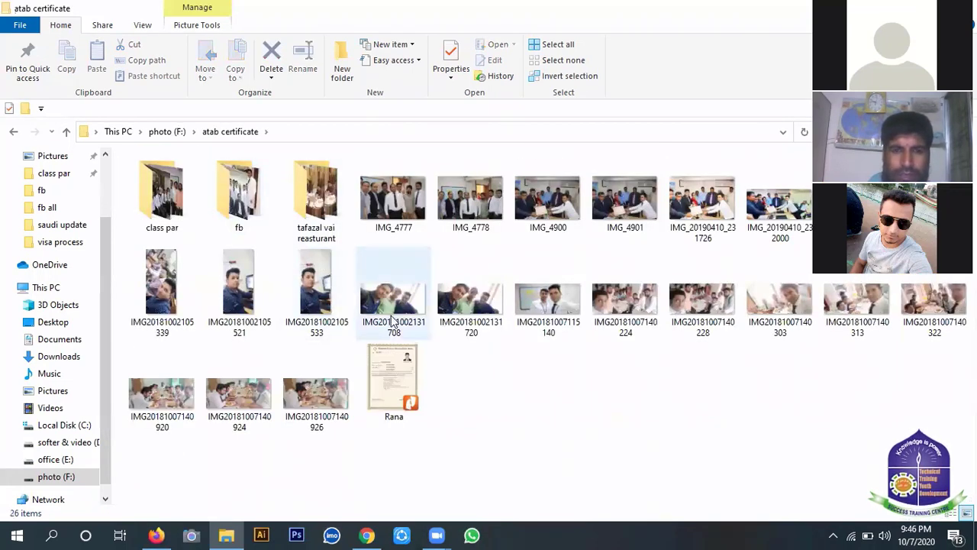
double_click(240, 223)
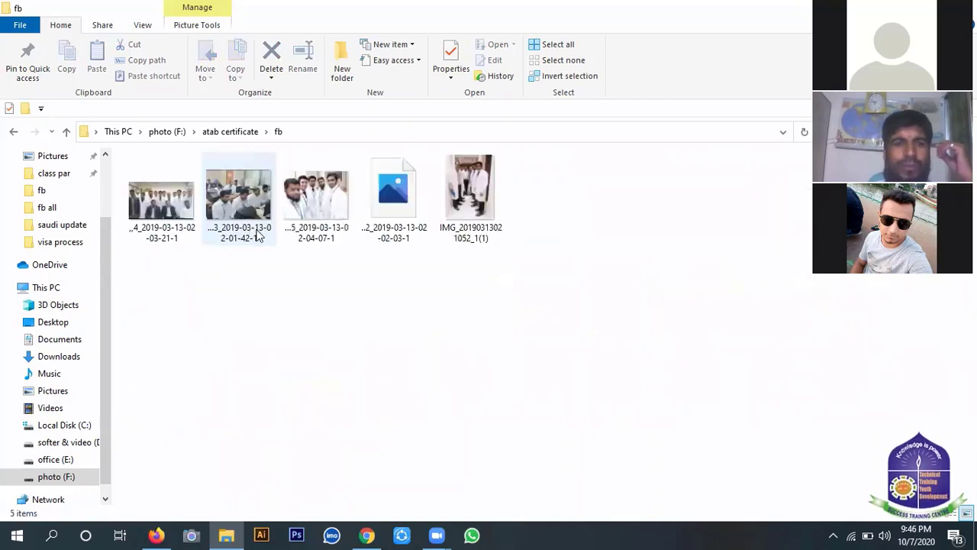
click(13, 132)
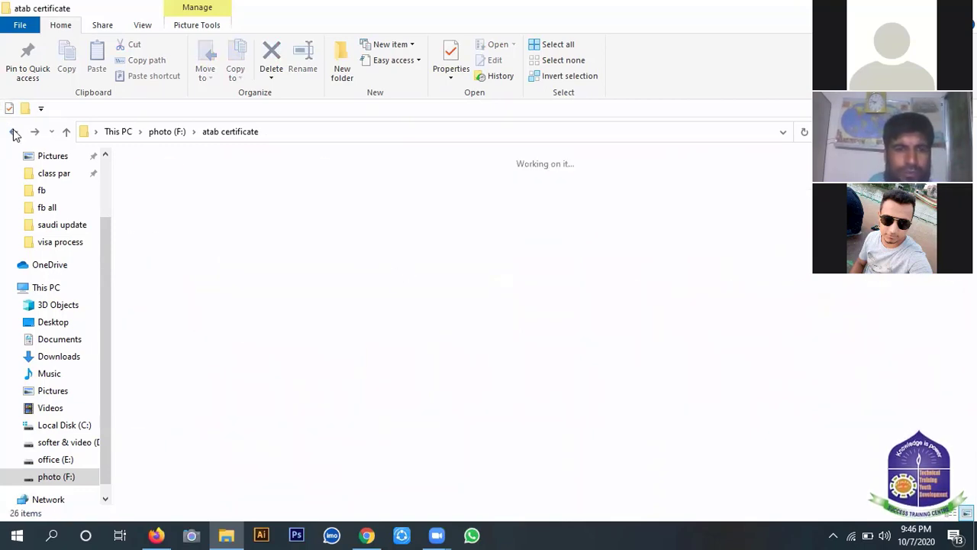
double_click(141, 197)
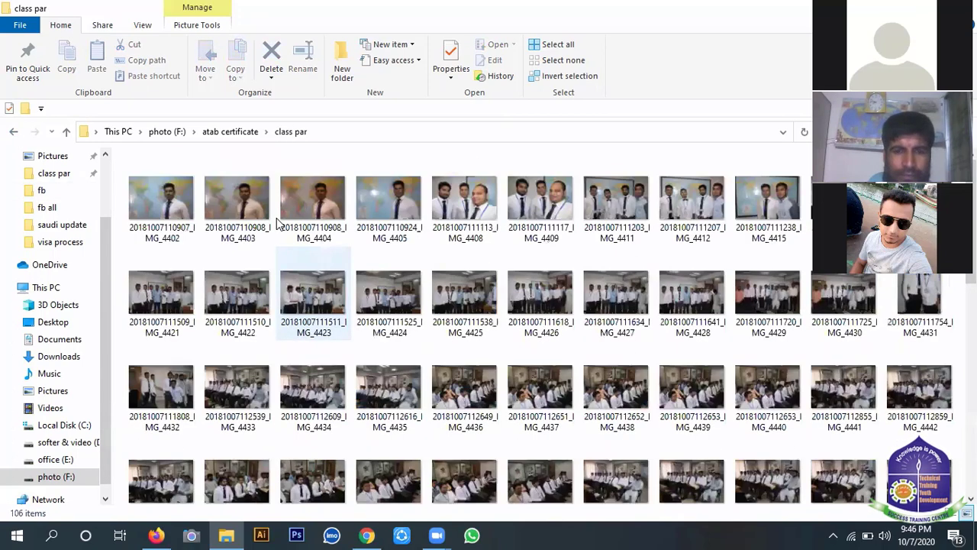
click(326, 229)
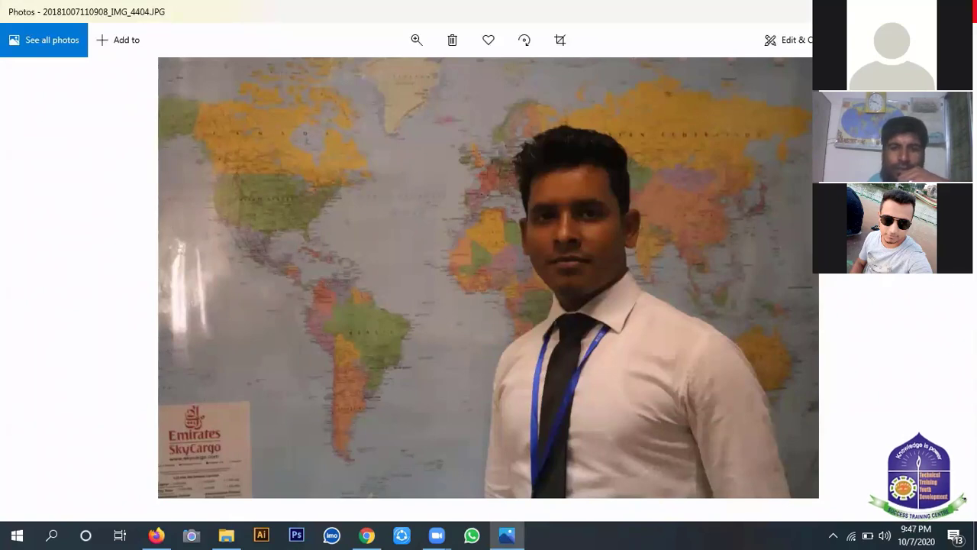
key(alt+F4)
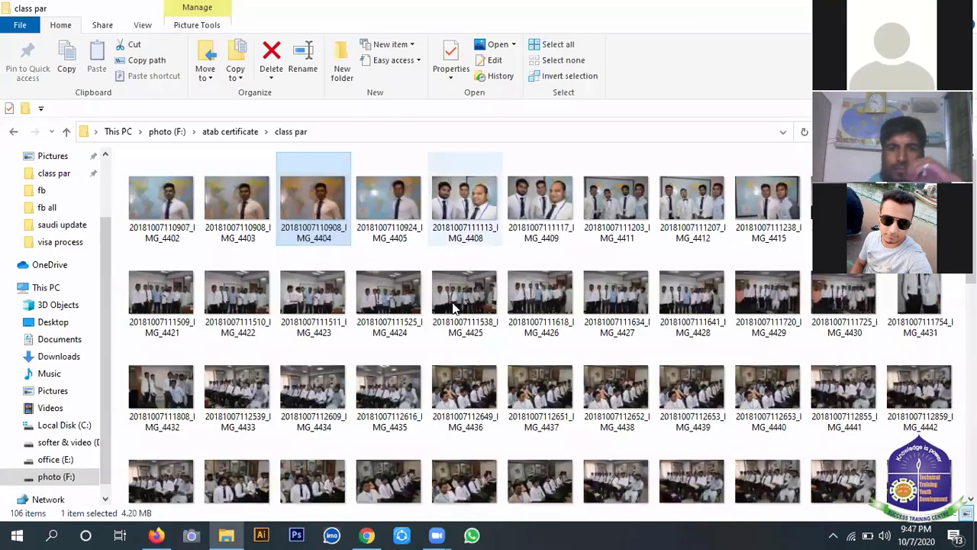
scroll(596, 382, down, 5)
scroll(596, 382, up, 5)
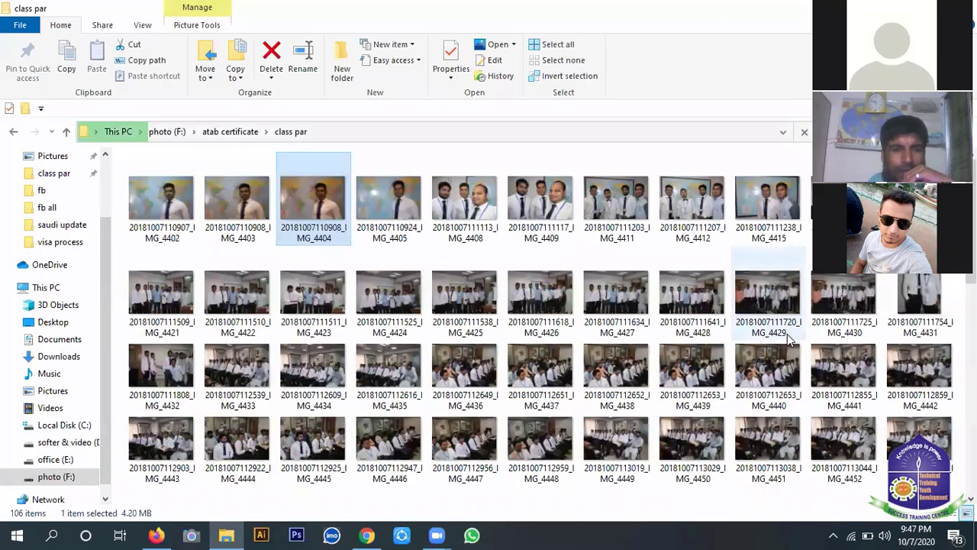
scroll(756, 369, down, 3)
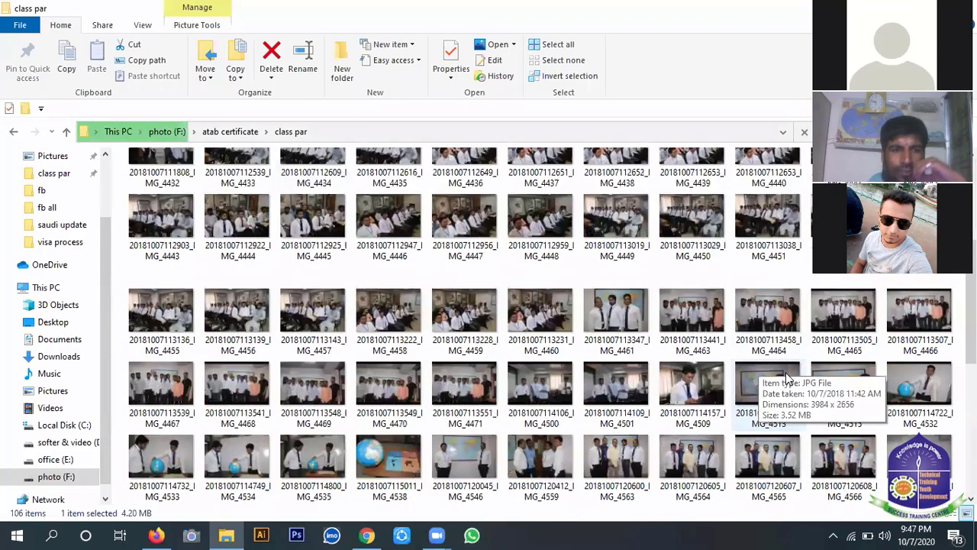
scroll(700, 373, down, 6)
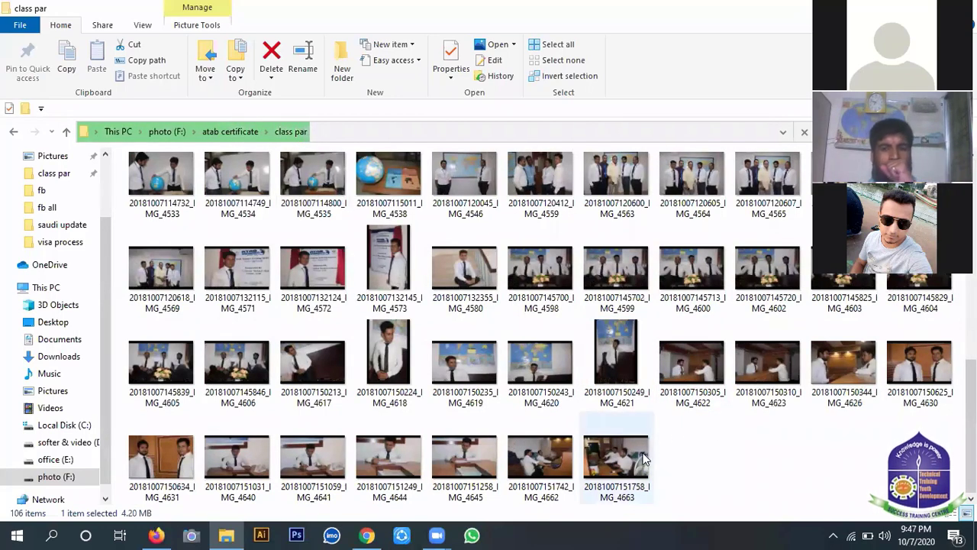
click(239, 462)
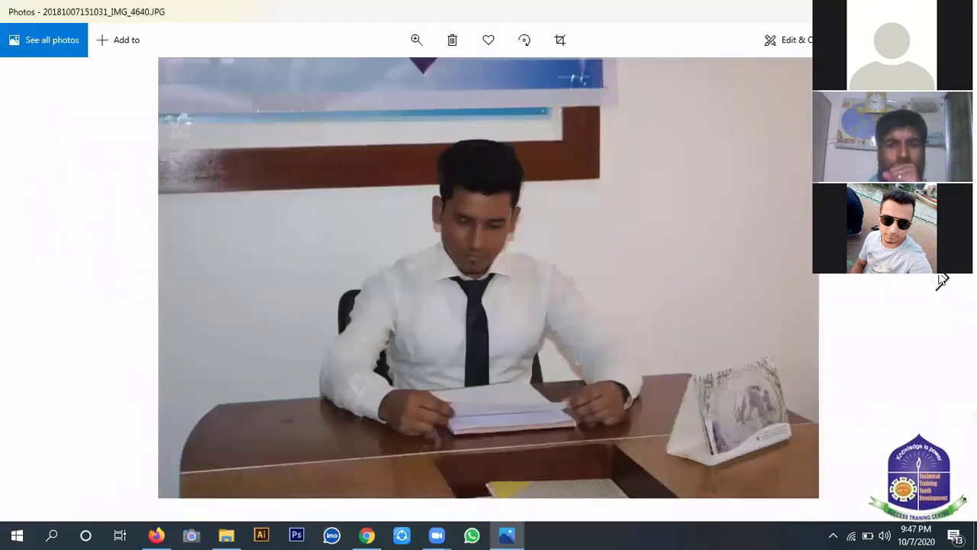
Browse forward and back through the class par photos from IMG_4640, then close Photos
key(Right)
key(Right)
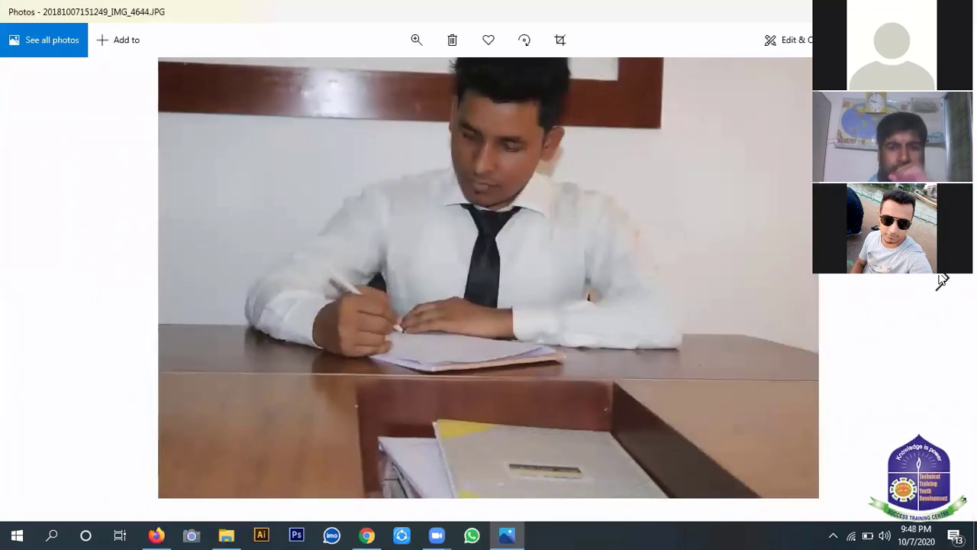
key(Right)
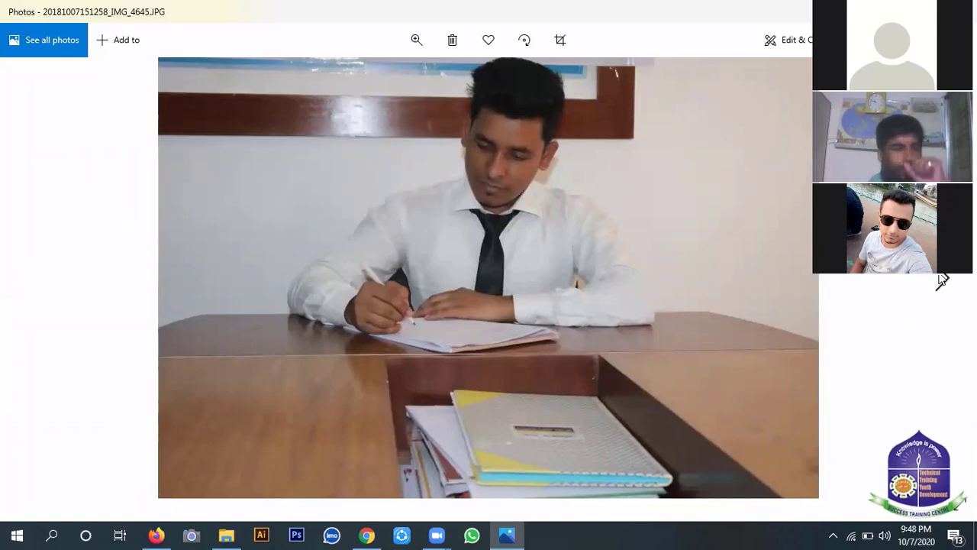
click(943, 280)
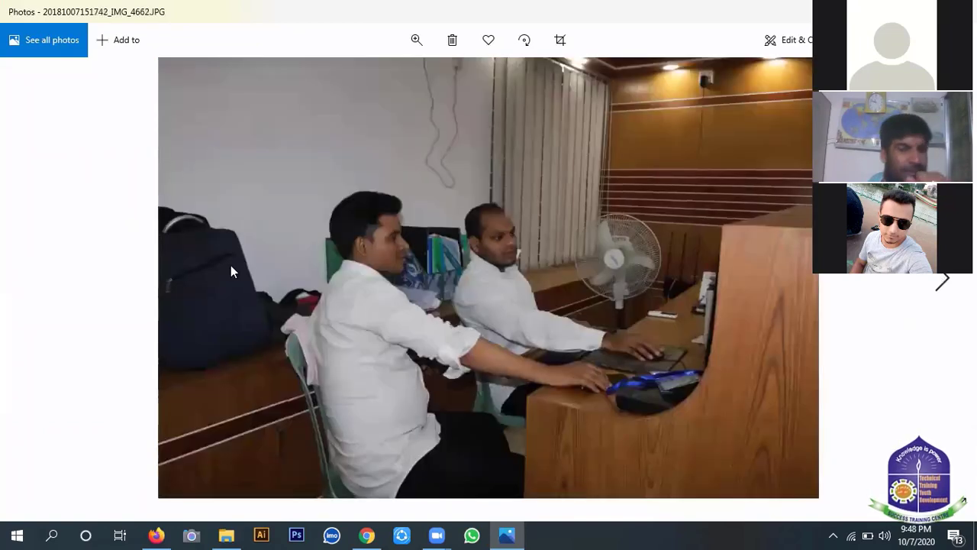
click(36, 279)
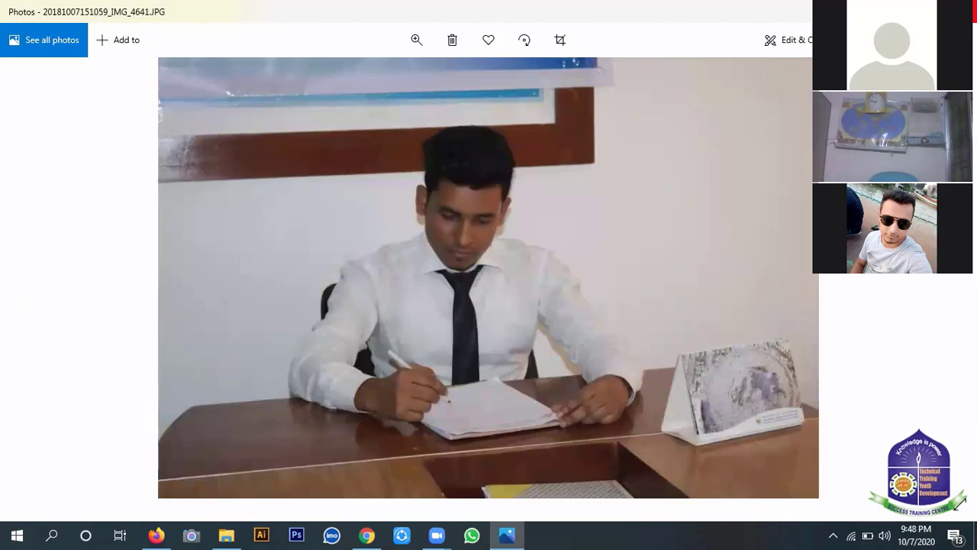
key(alt+F4)
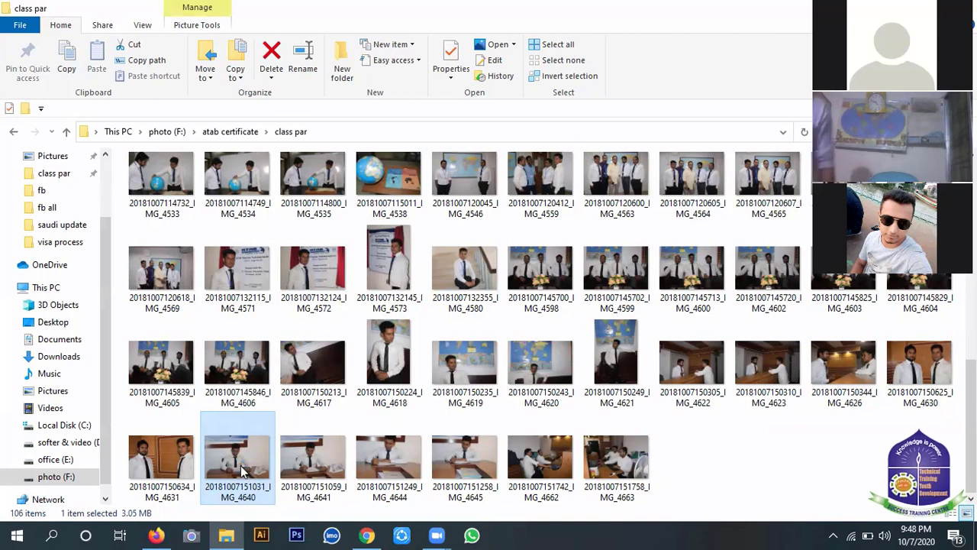
right_click(239, 464)
click(290, 495)
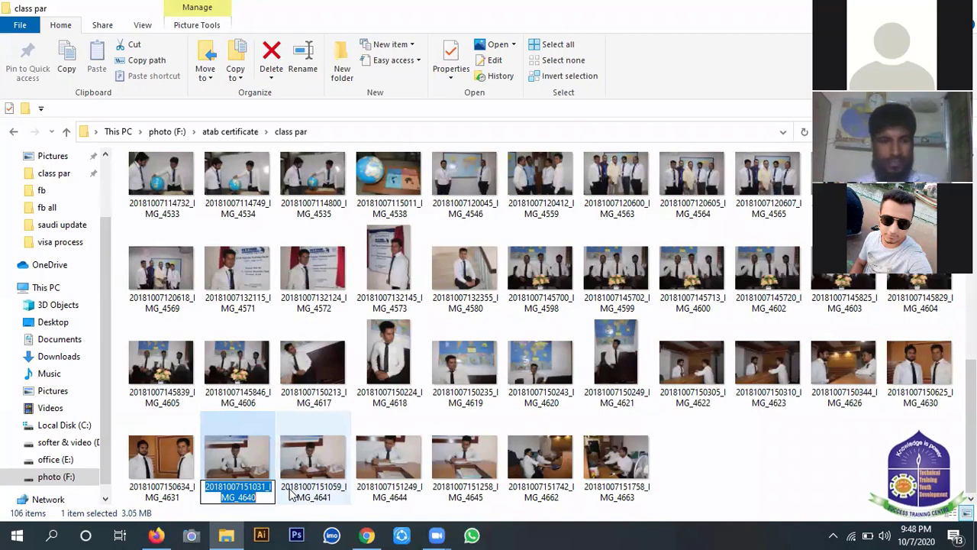
text(PHOTO)
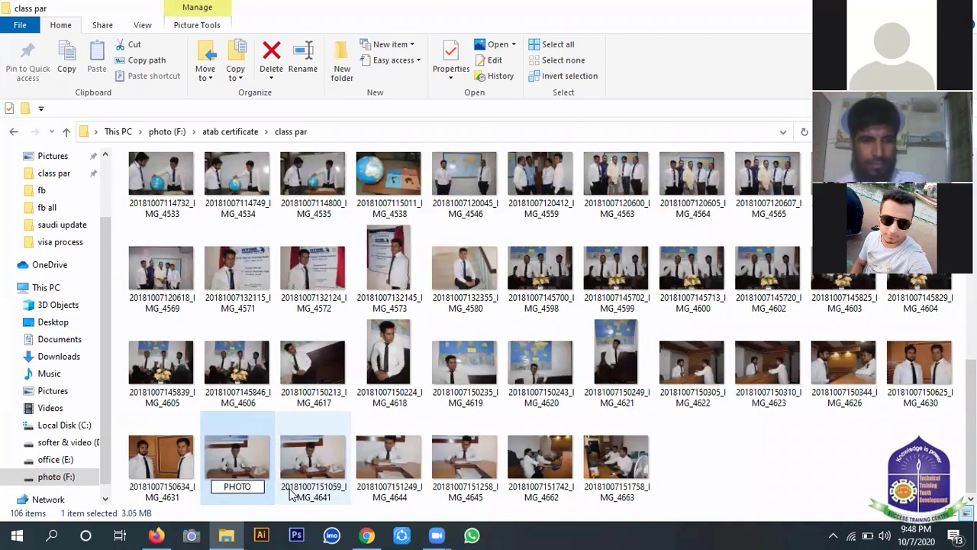
key(Return)
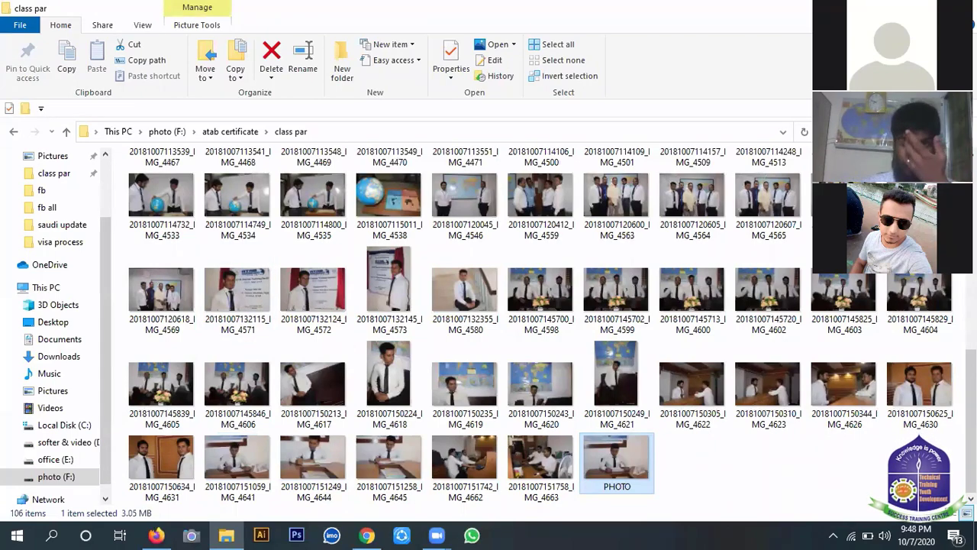
click(895, 8)
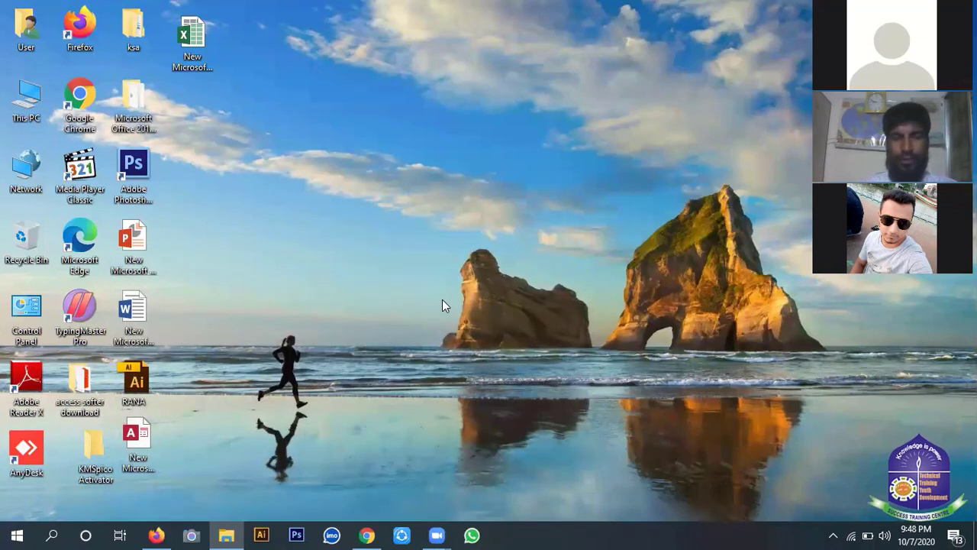
Return to the Freelancer page and open the profile picture file chooser
mouse_move(156, 533)
click(164, 432)
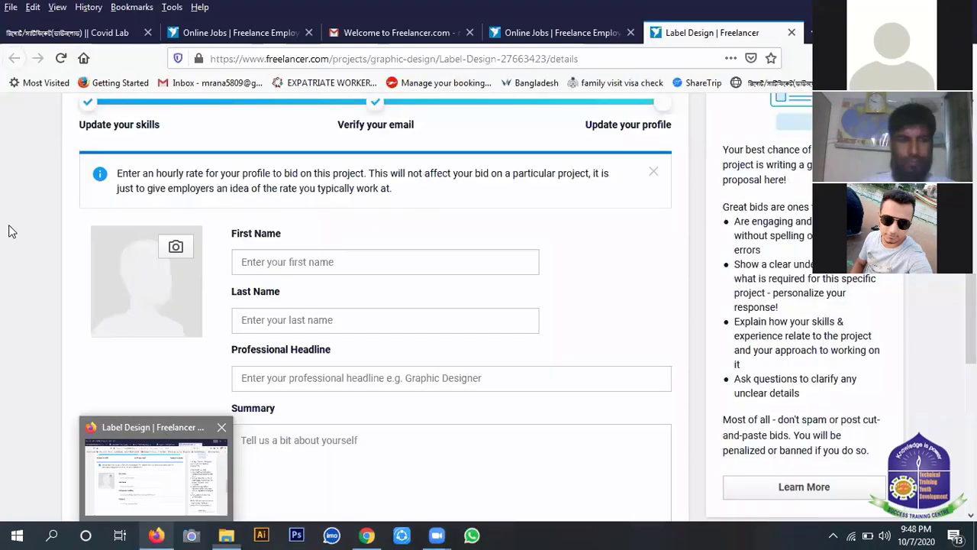
click(175, 250)
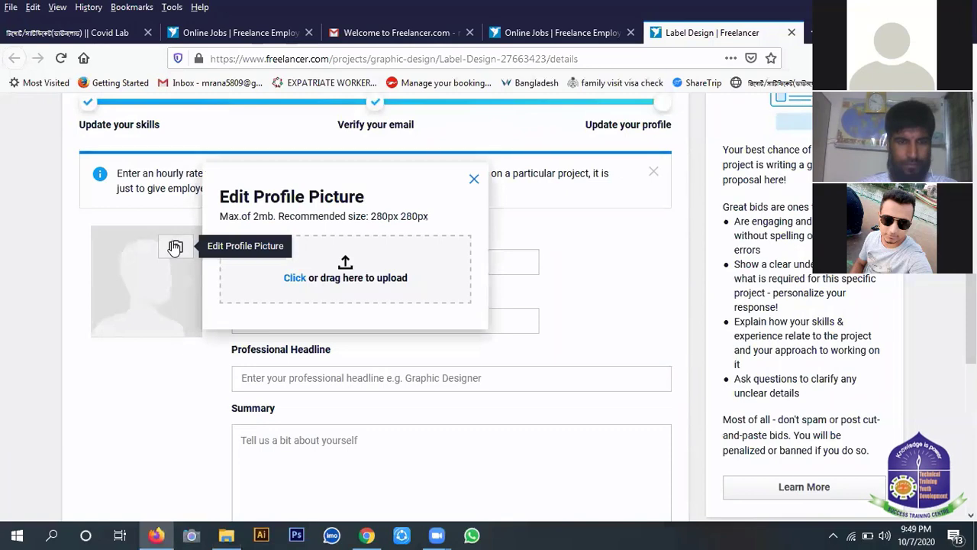
click(294, 278)
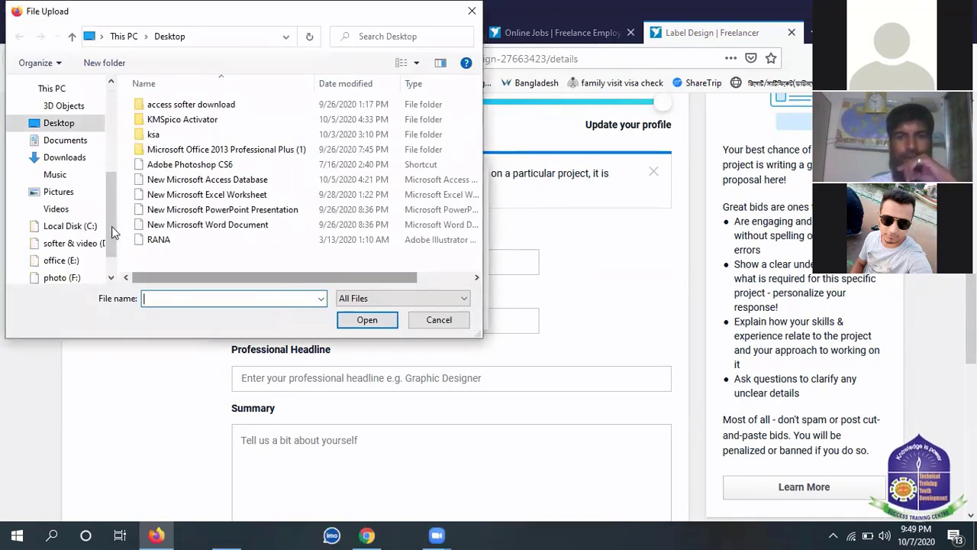
scroll(110, 237, down, 2)
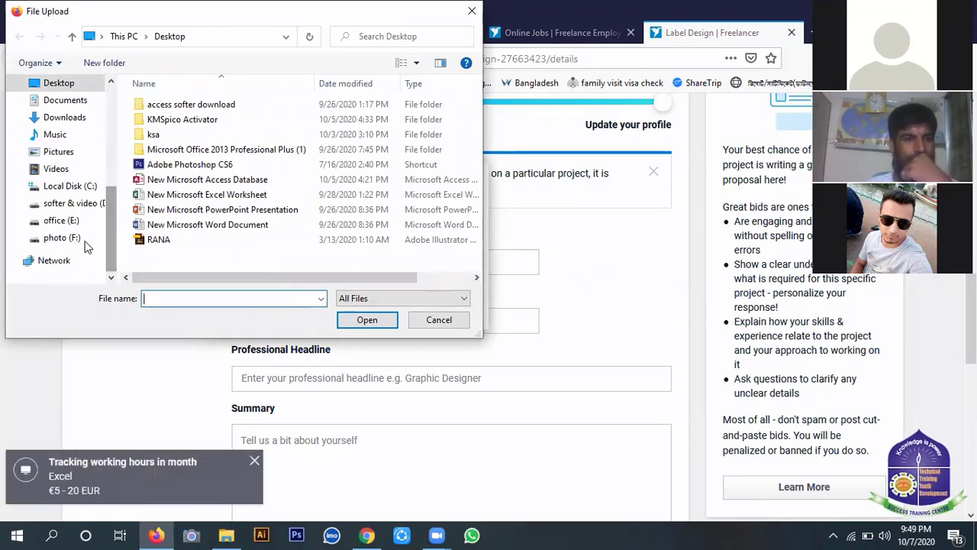
click(72, 239)
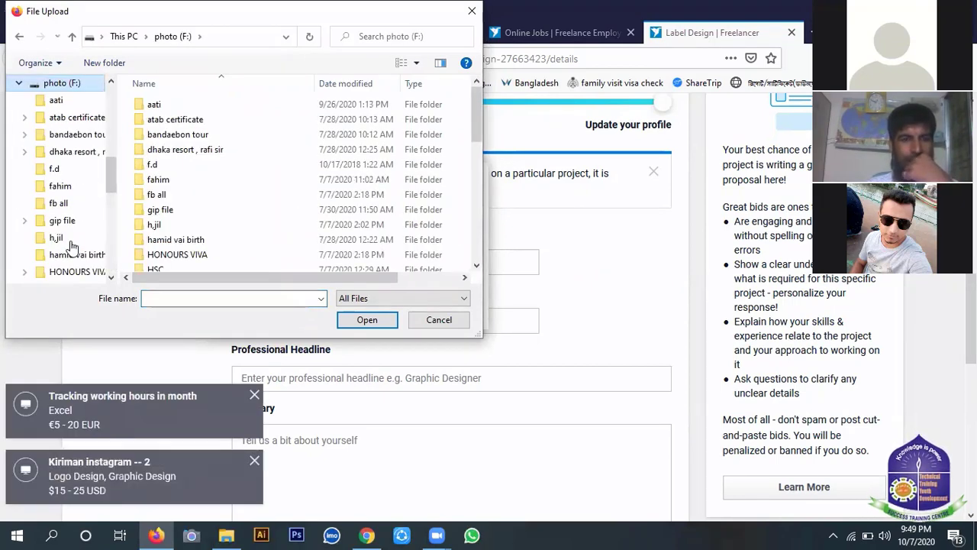
click(100, 120)
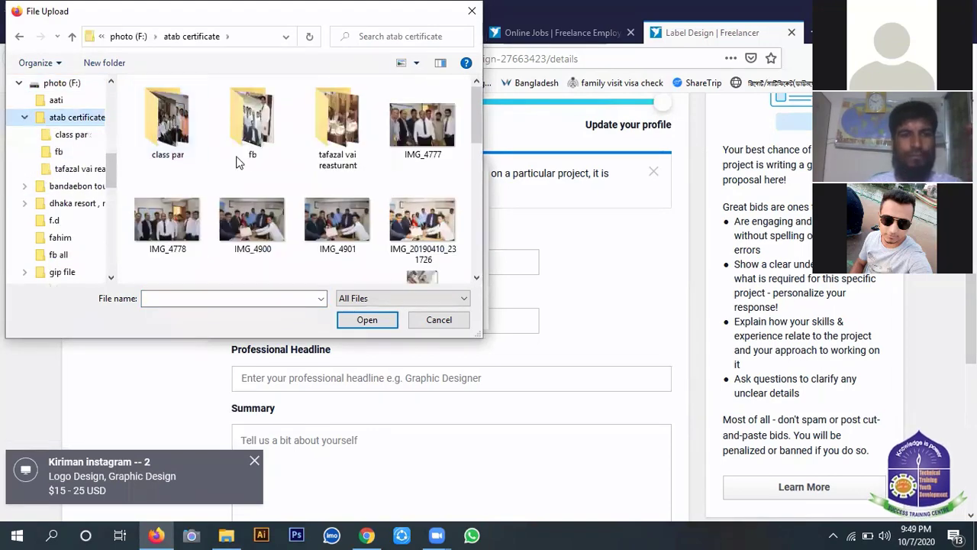
double_click(168, 123)
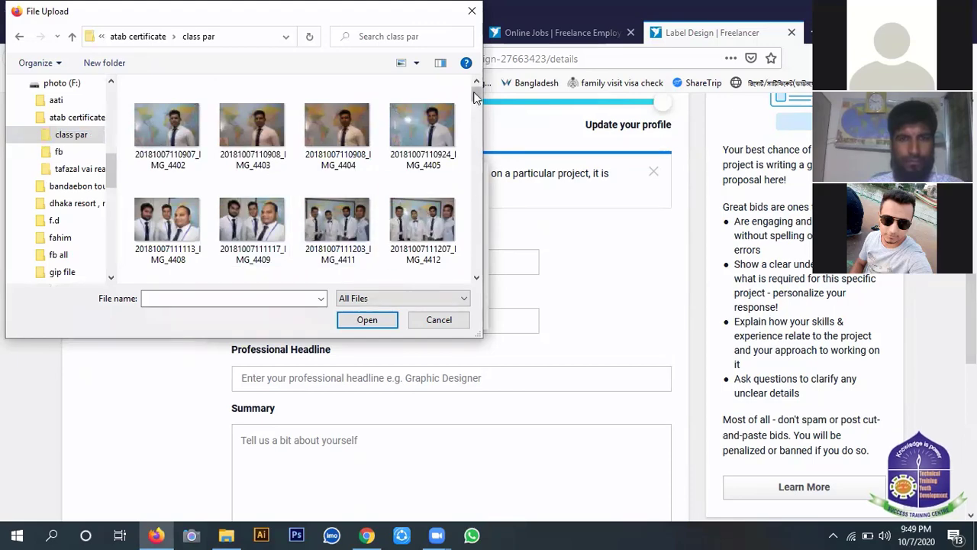
drag(478, 92, 468, 172)
scroll(468, 172, down, 10)
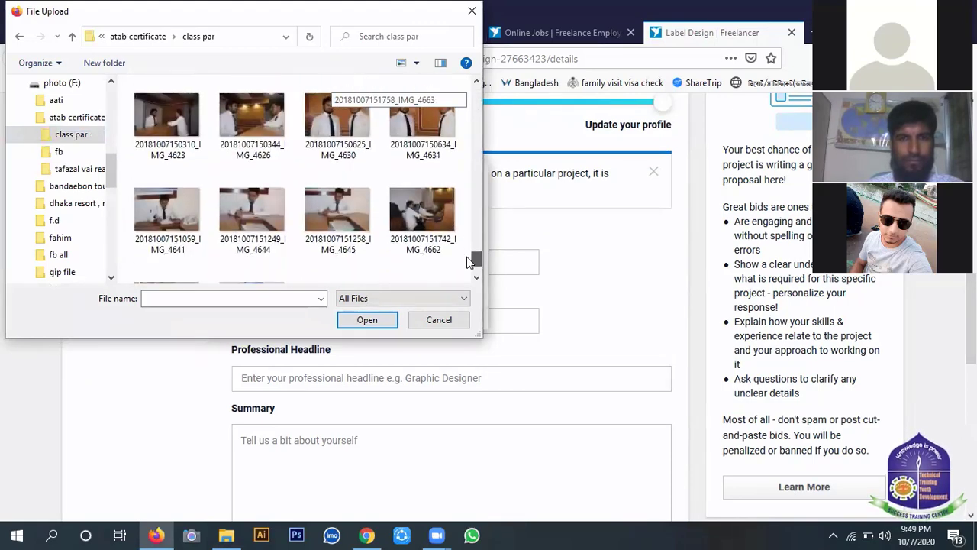
click(179, 211)
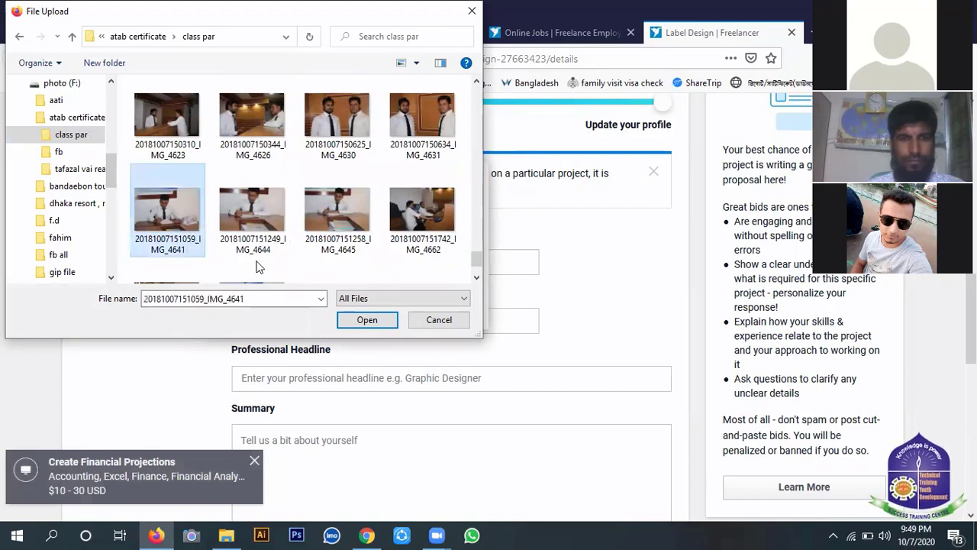
click(367, 320)
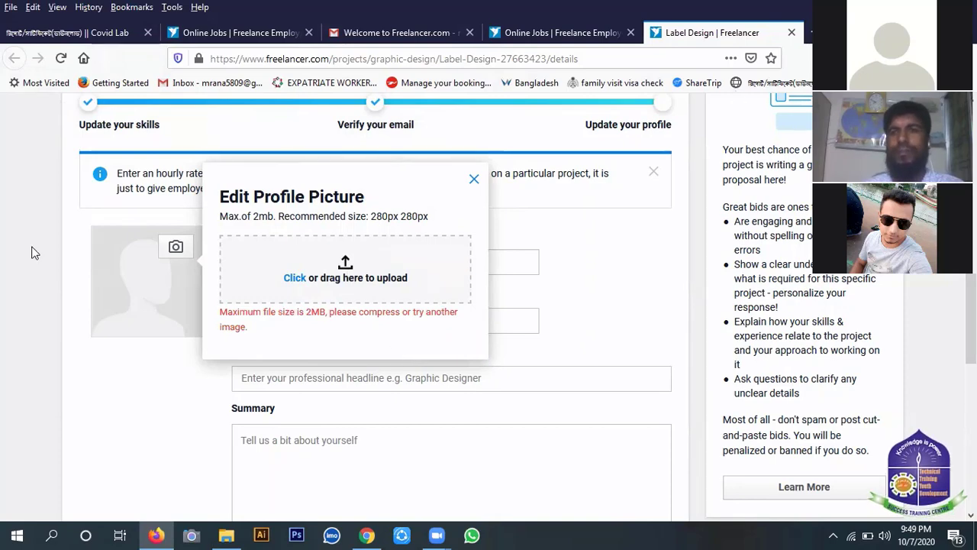
Show the desktop and refresh it three times
key(super+d)
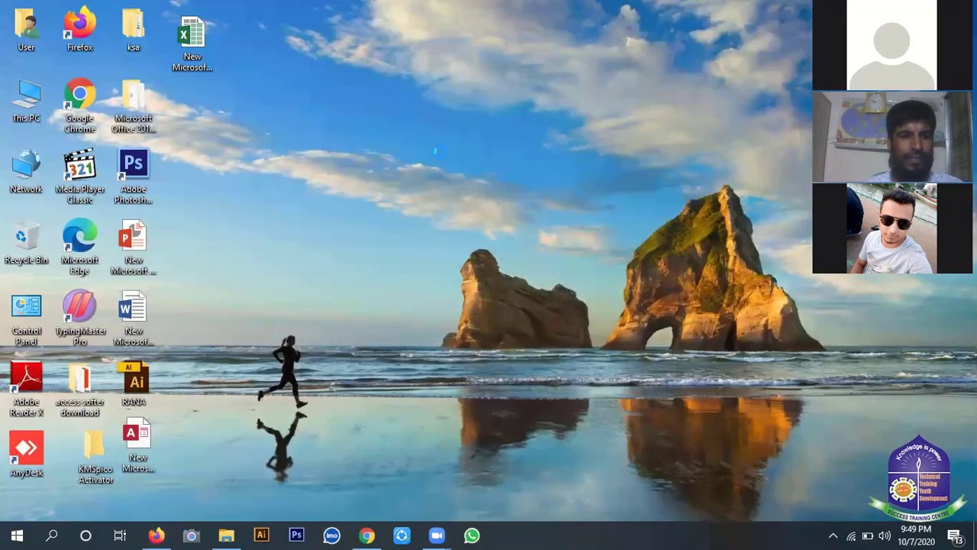
right_click(441, 152)
right_click(440, 147)
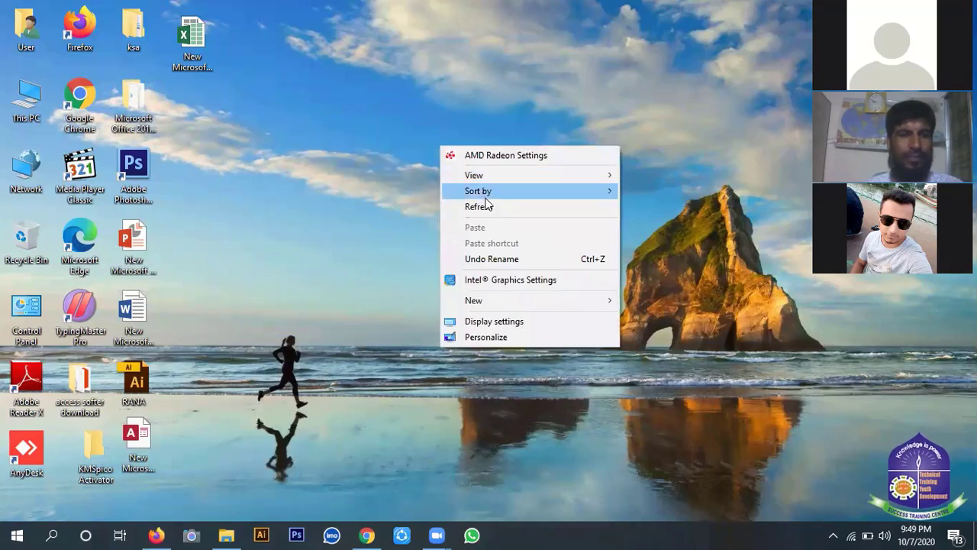
click(486, 206)
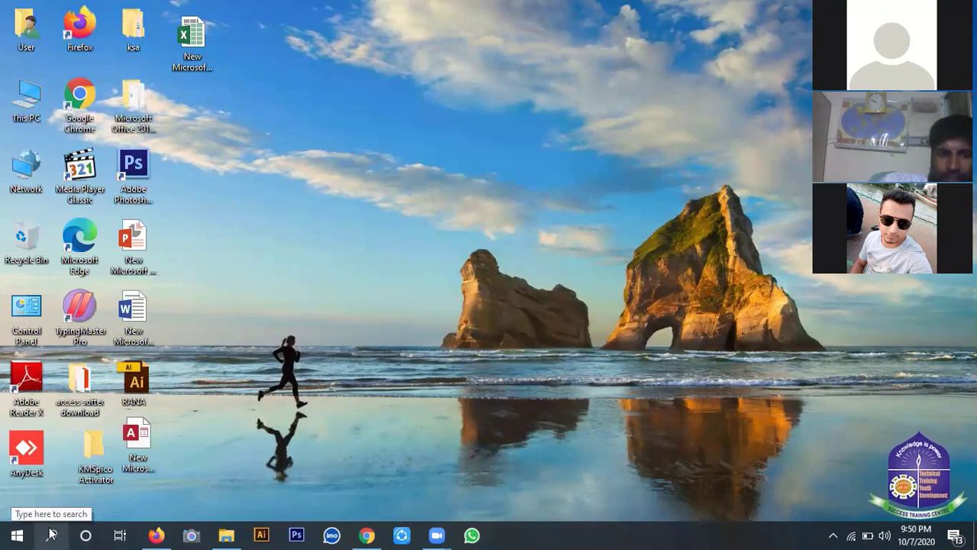
right_click(379, 294)
click(417, 356)
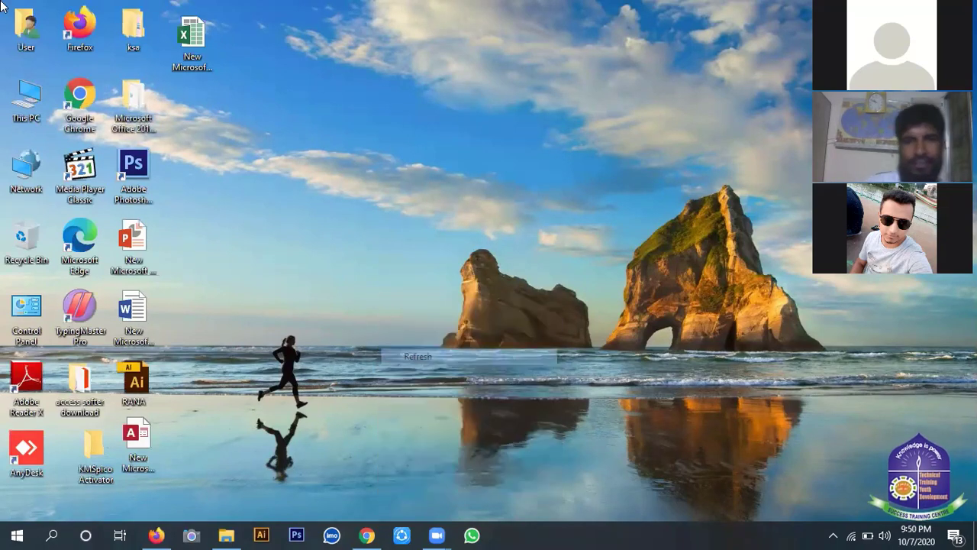
right_click(530, 155)
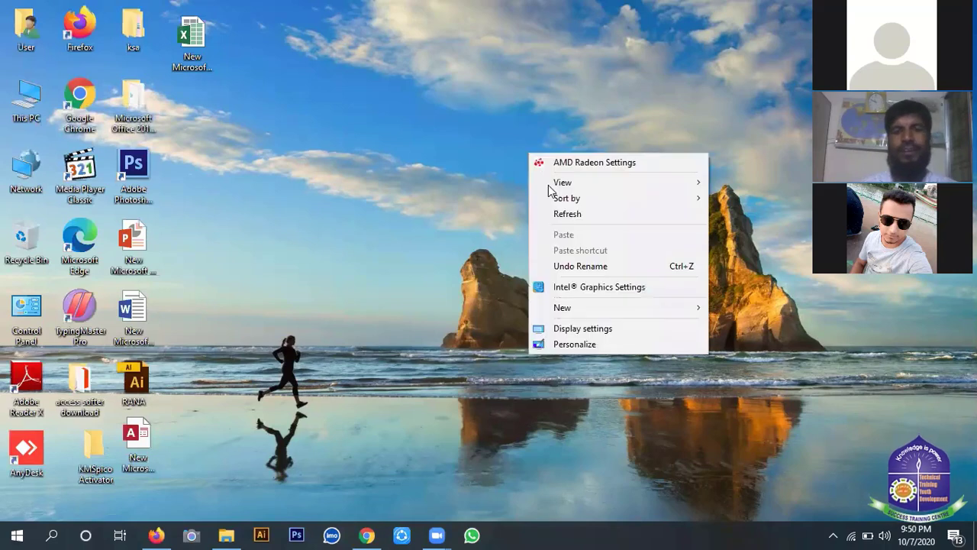
click(567, 213)
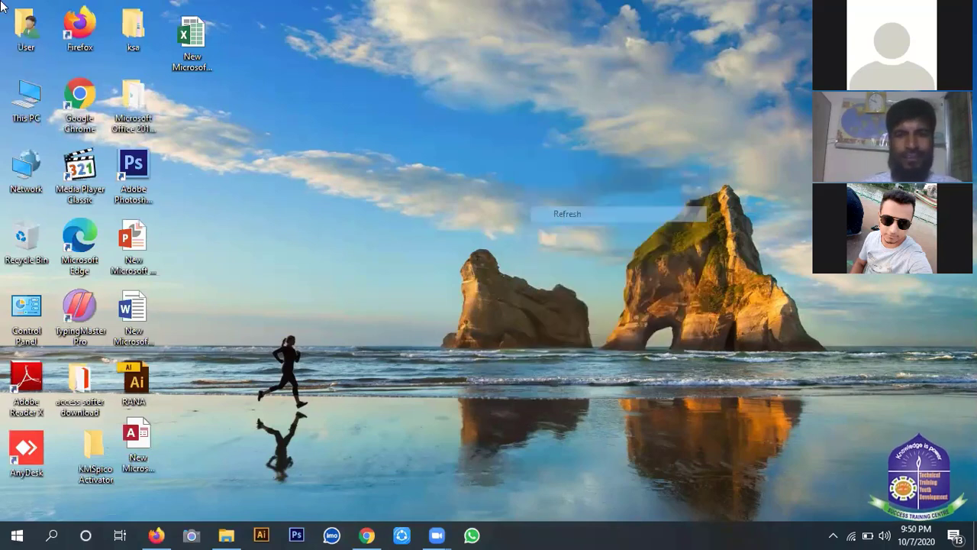
Open Windows Search, then the Start menu
click(53, 535)
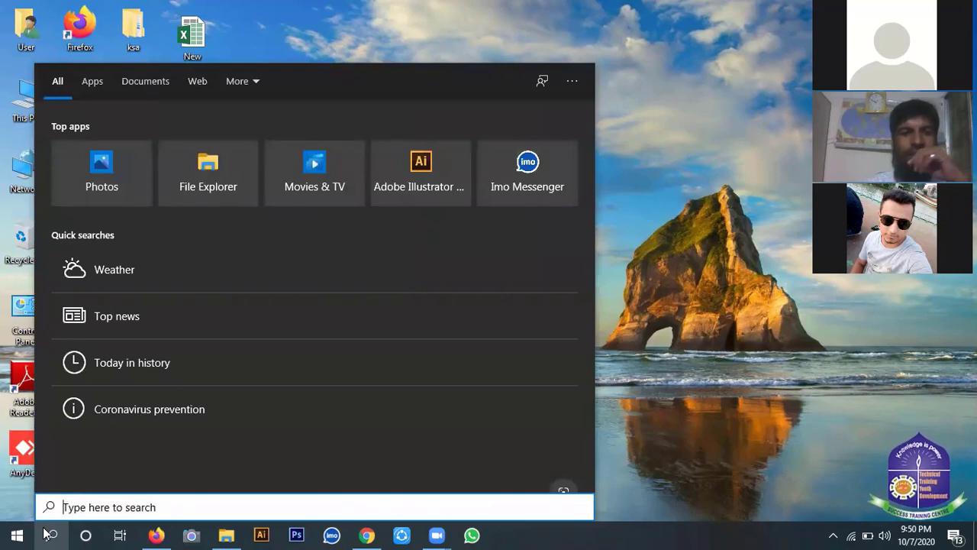
click(17, 536)
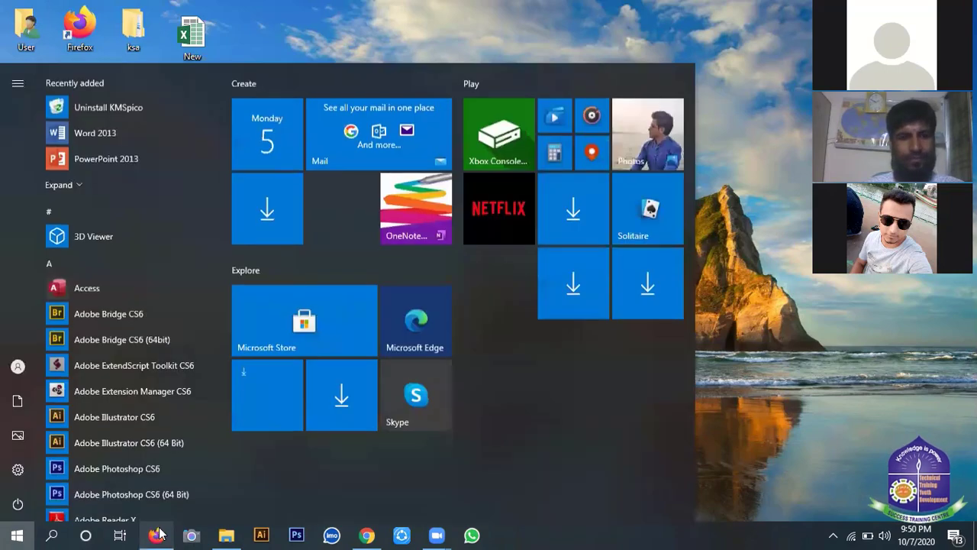
mouse_move(161, 534)
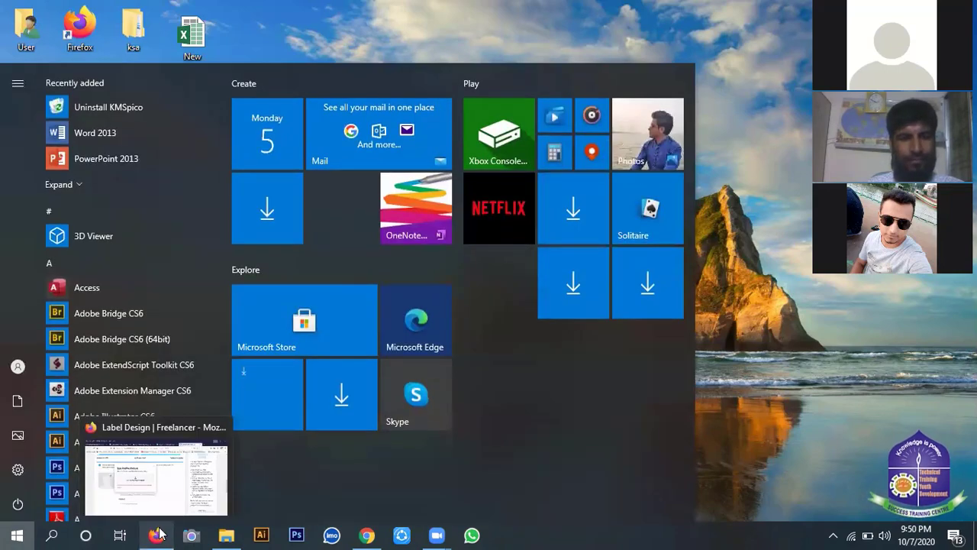
In the class par folder, open the PHOTO image in Paint with Edit
click(240, 473)
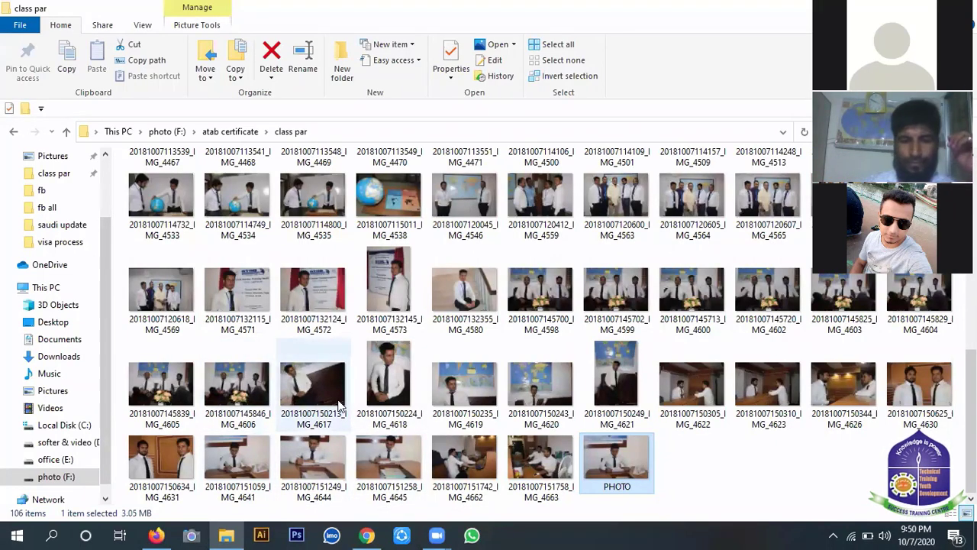
click(238, 459)
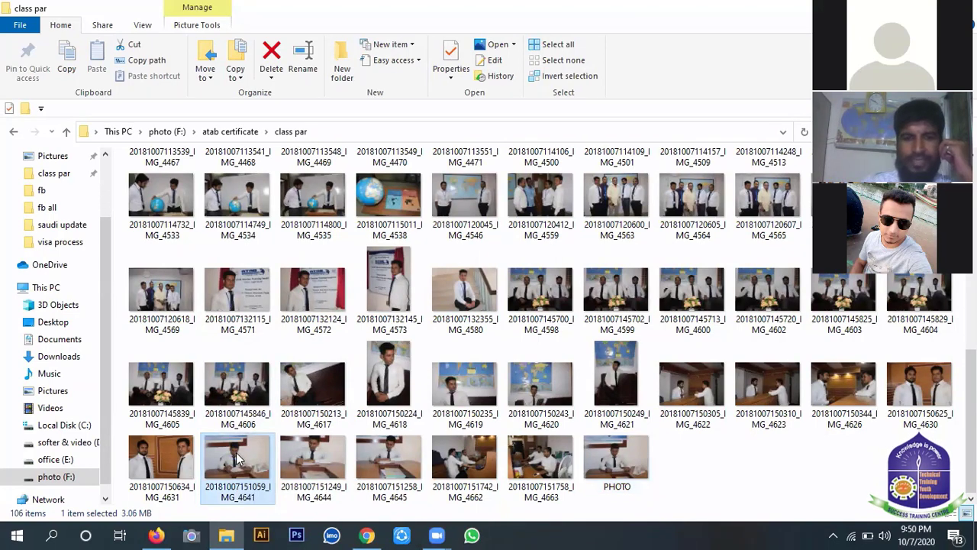
right_click(237, 455)
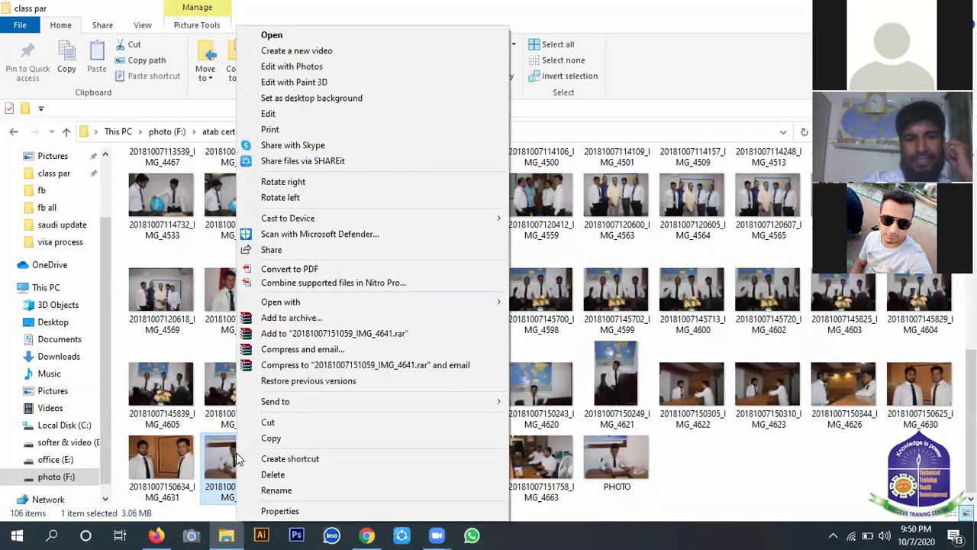
click(701, 470)
click(615, 458)
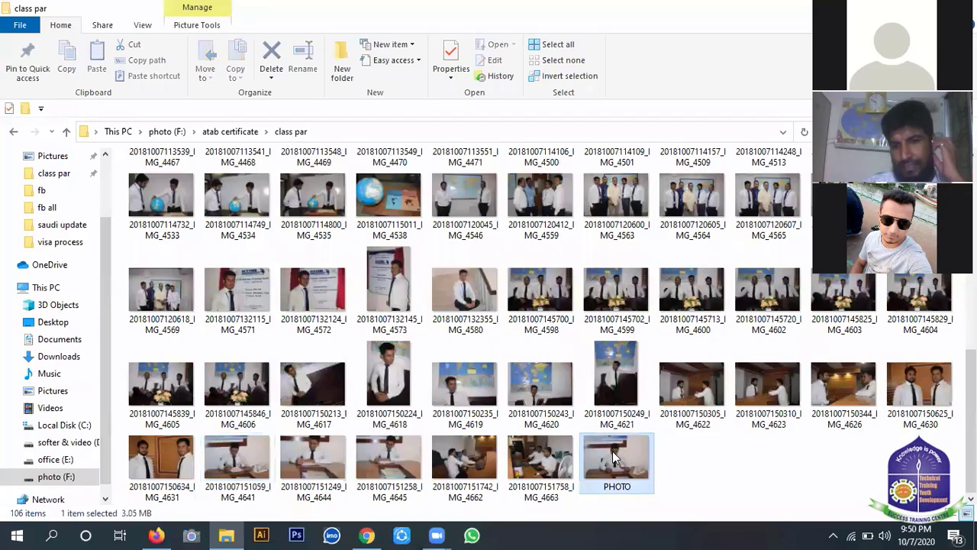
right_click(615, 456)
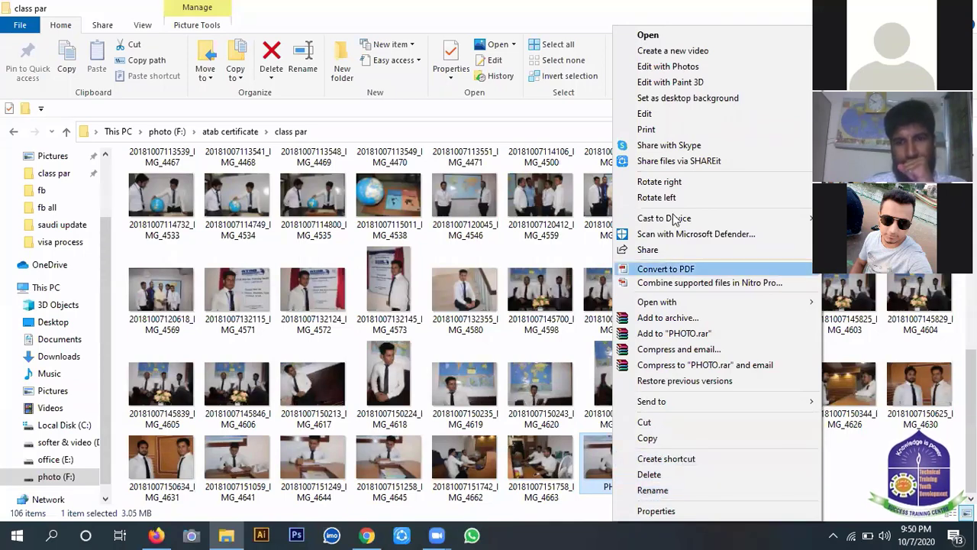
click(666, 121)
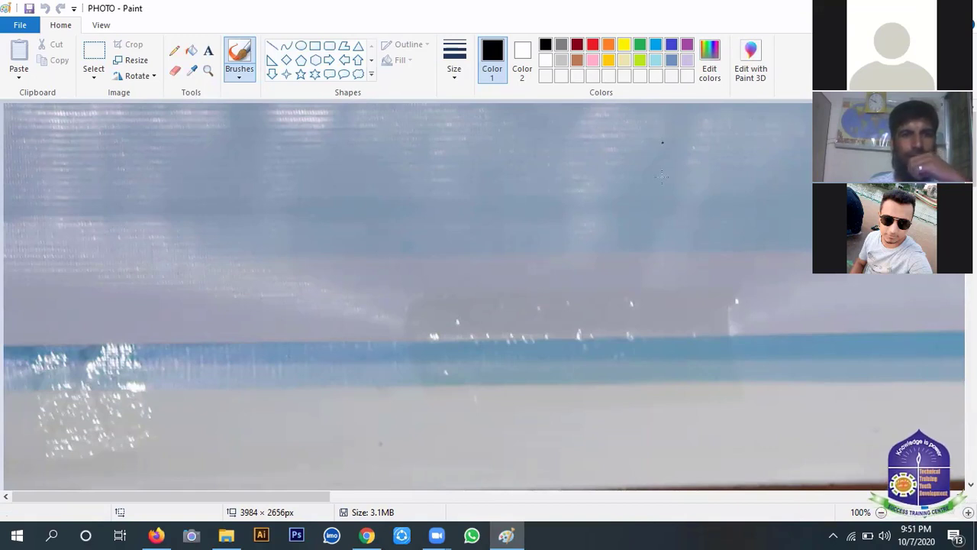
Open the Resize and Skew dialog for the 3984 × 2656 PHOTO image
scroll(702, 304, down, 3)
scroll(704, 304, up, 3)
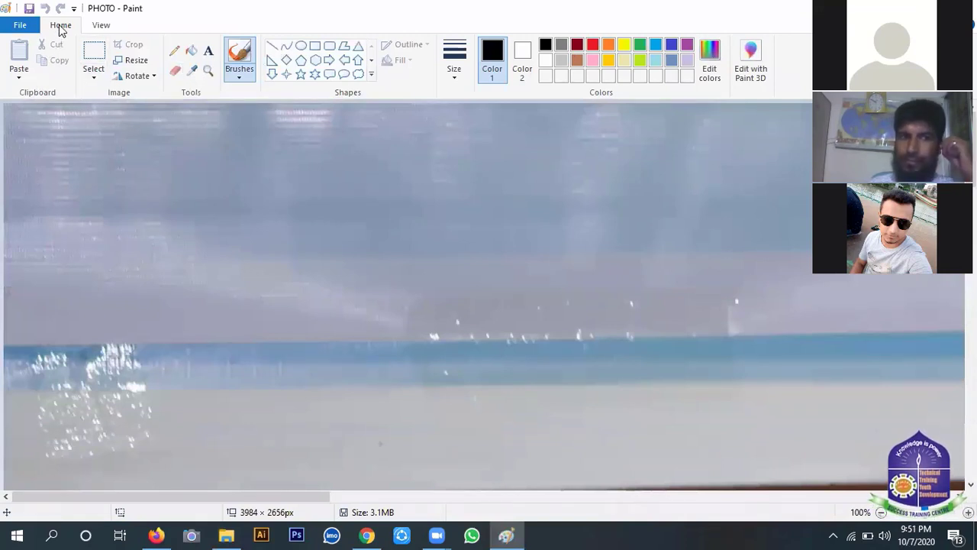
click(118, 66)
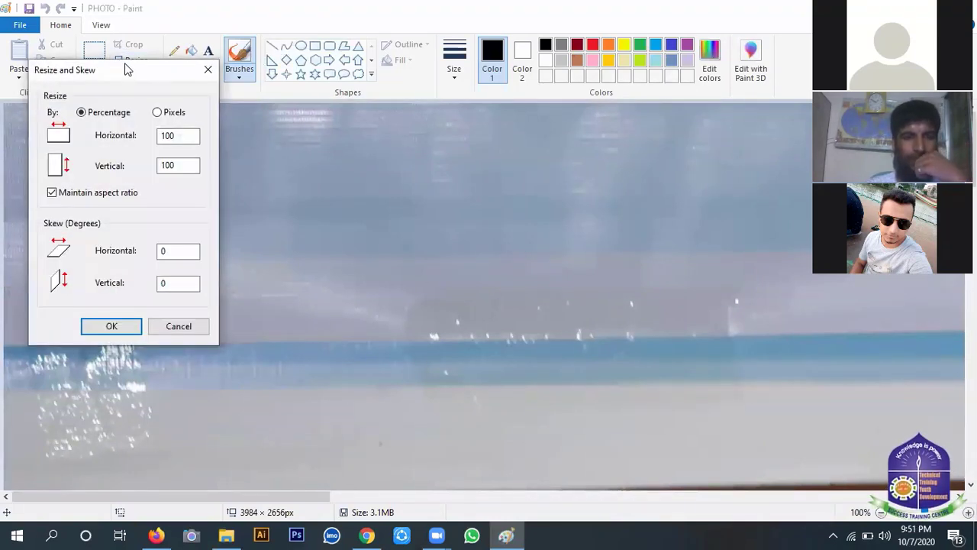
Switch resizing to Pixels and enter 280 for Horizontal and Vertical
click(157, 113)
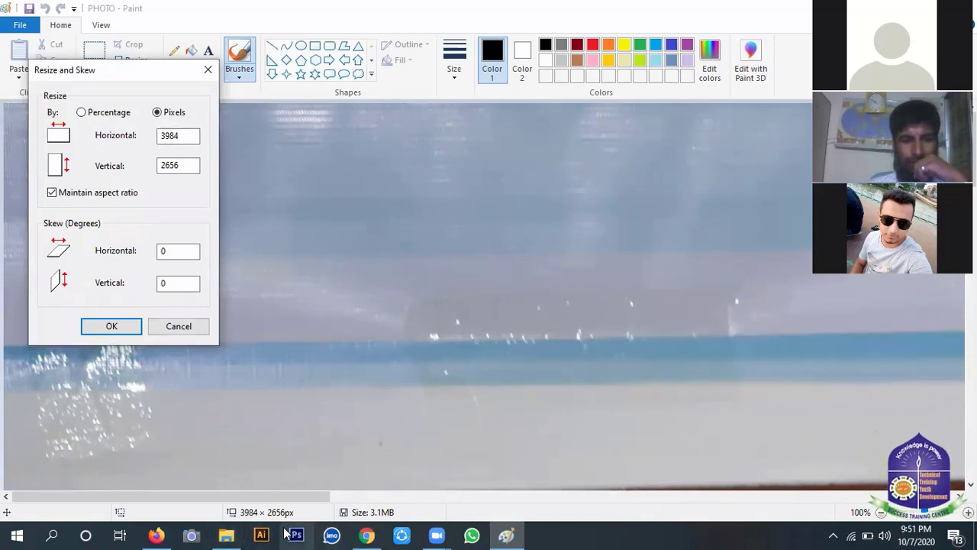
click(150, 532)
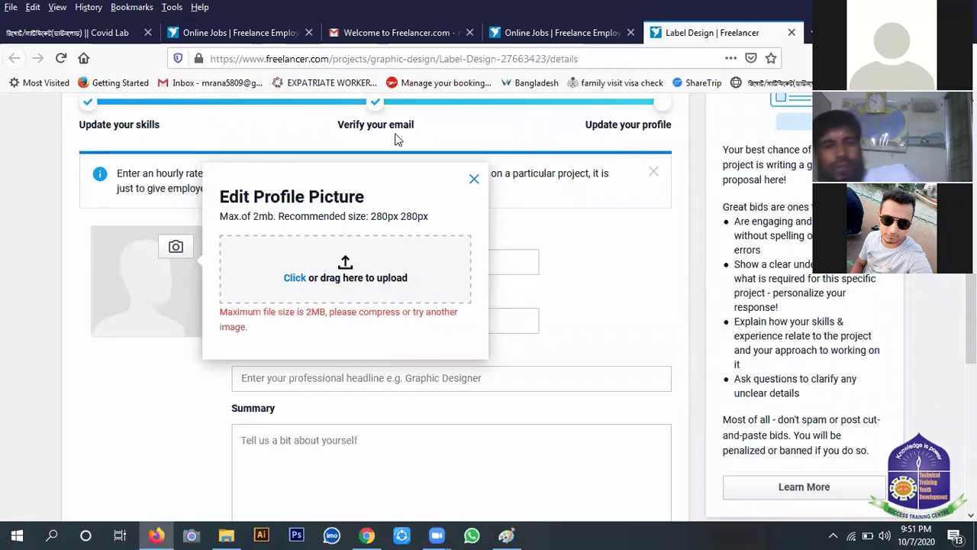
click(156, 534)
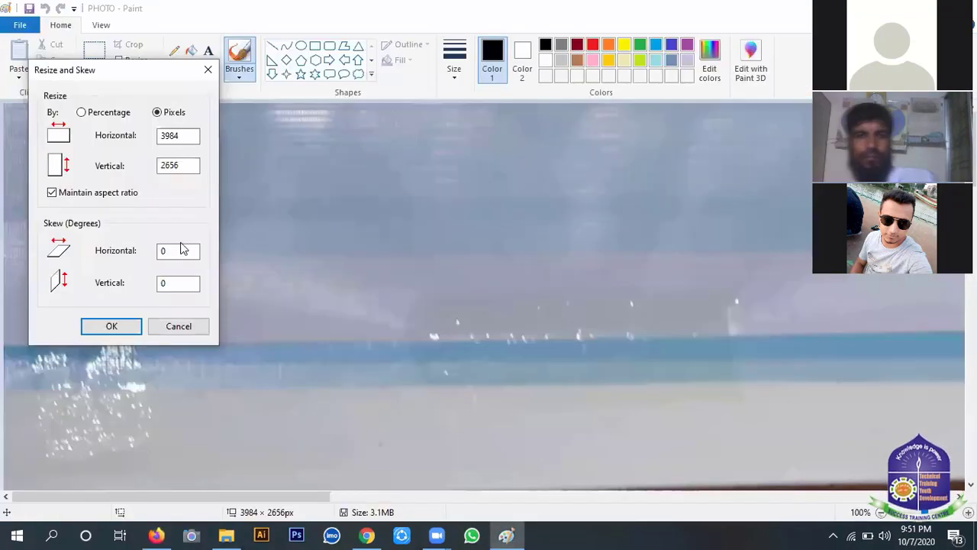
double_click(170, 135)
text(280)
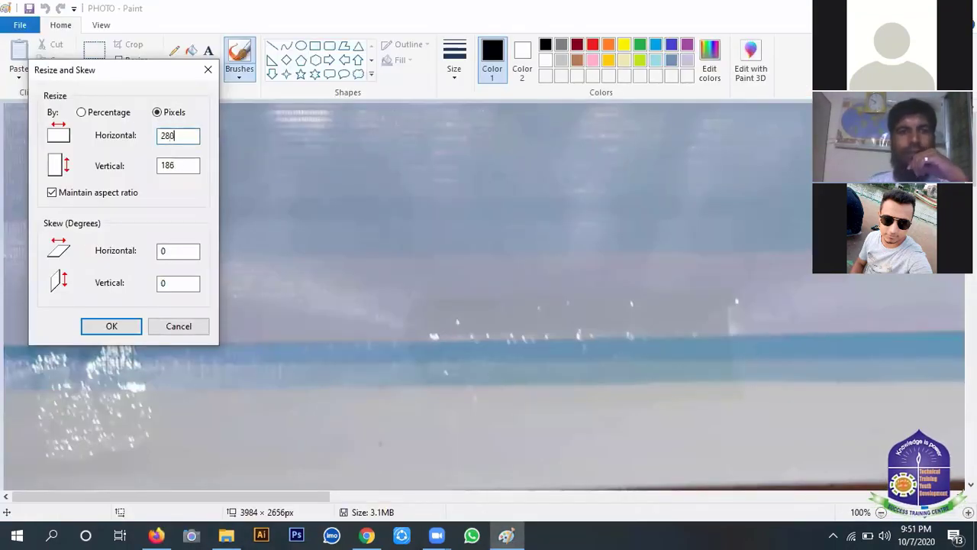
double_click(176, 165)
text(280)
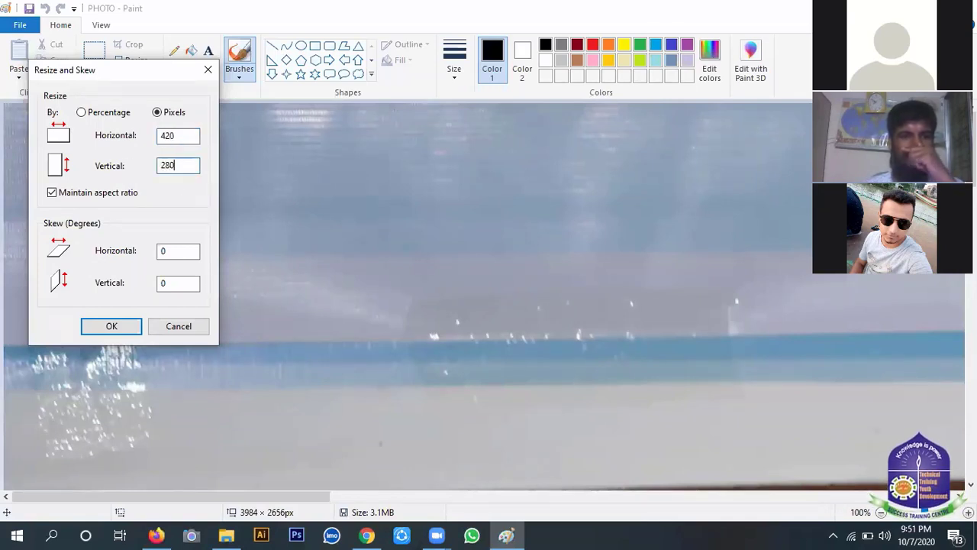
double_click(169, 136)
text(28)
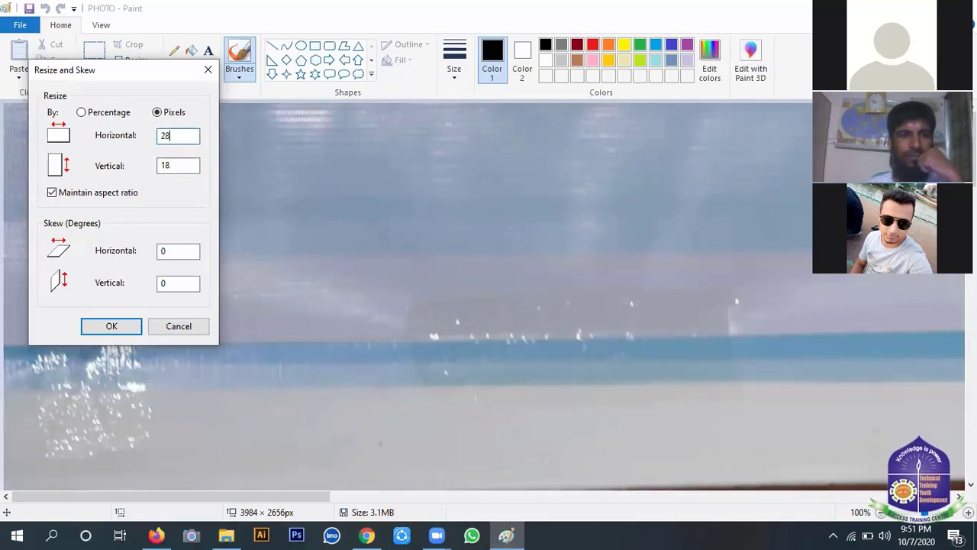
text(0)
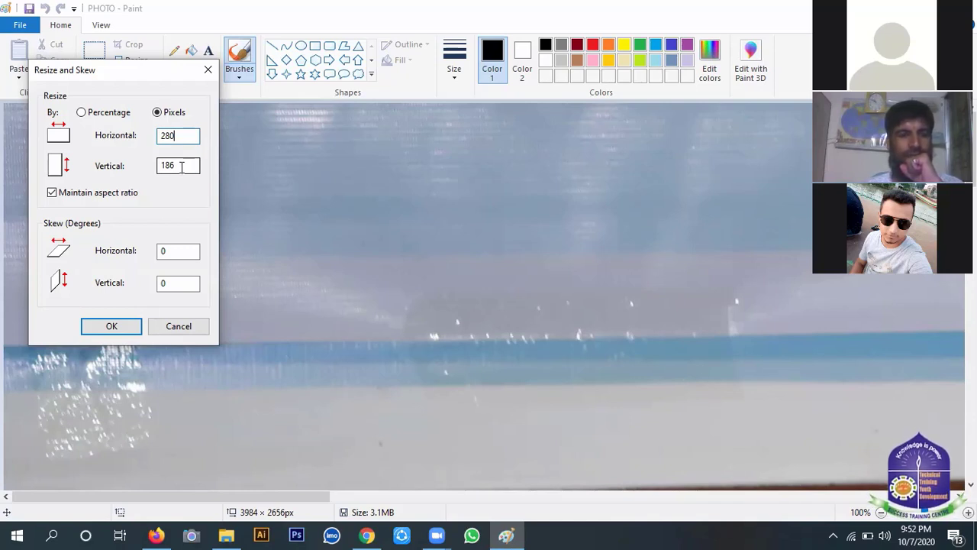
drag(181, 166, 144, 163)
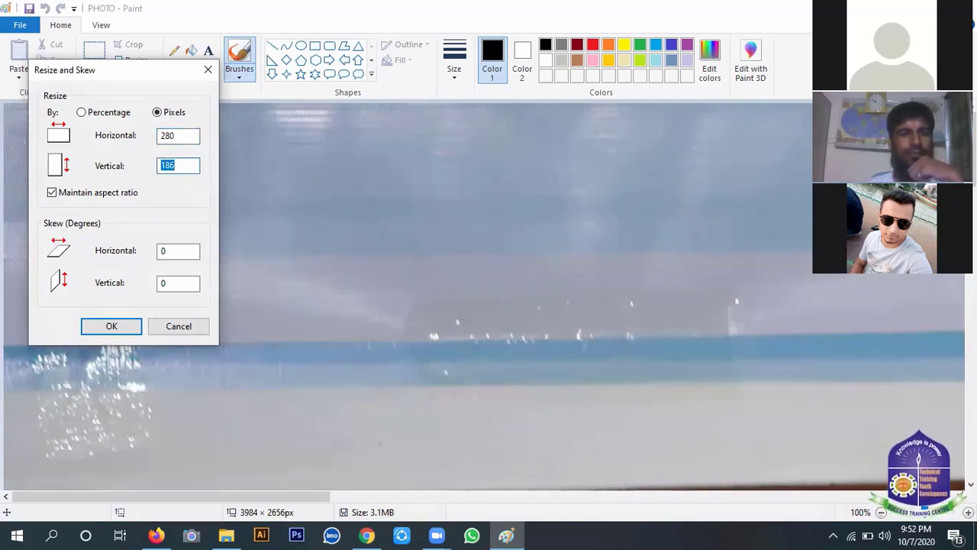
text(280)
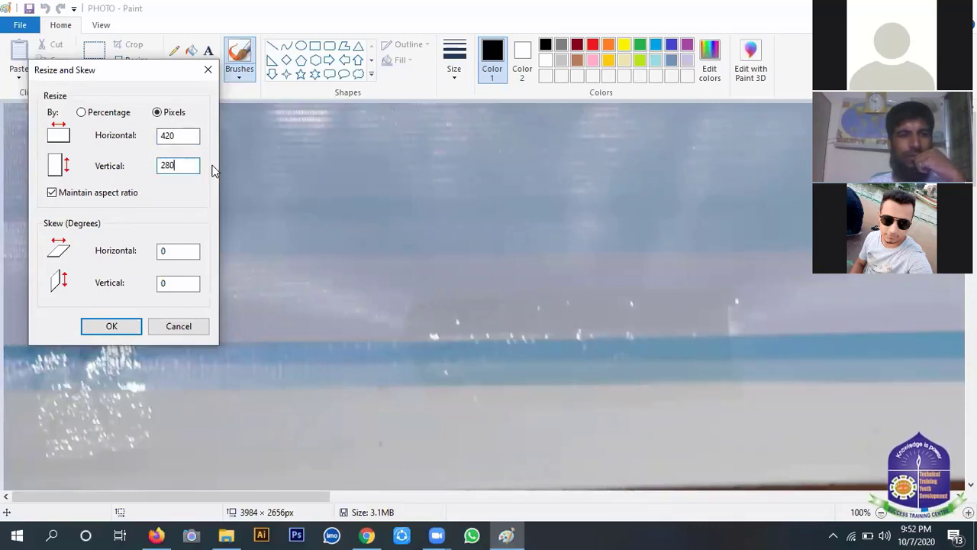
Uncheck Maintain aspect ratio, re-enter width 280, and apply the 280 × 280 resize
click(52, 193)
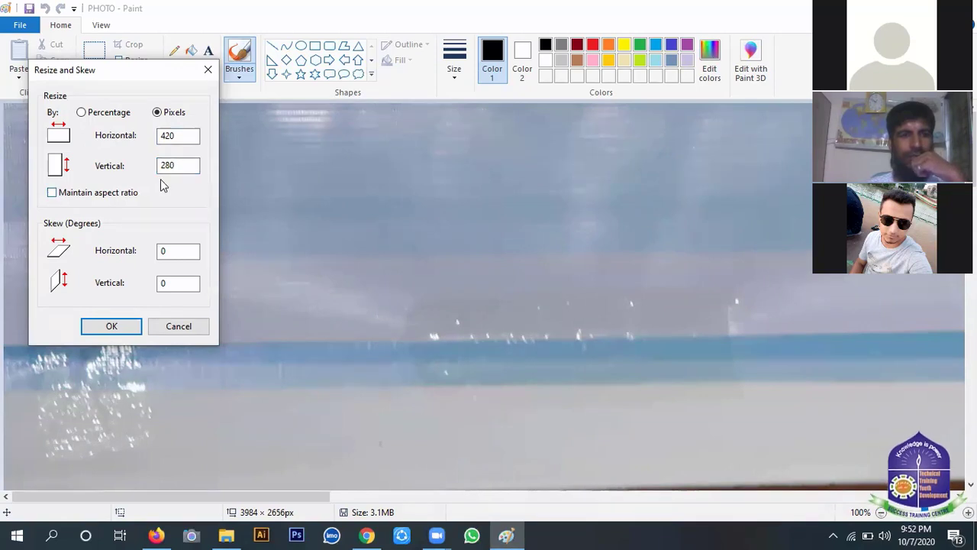
double_click(170, 136)
text(280)
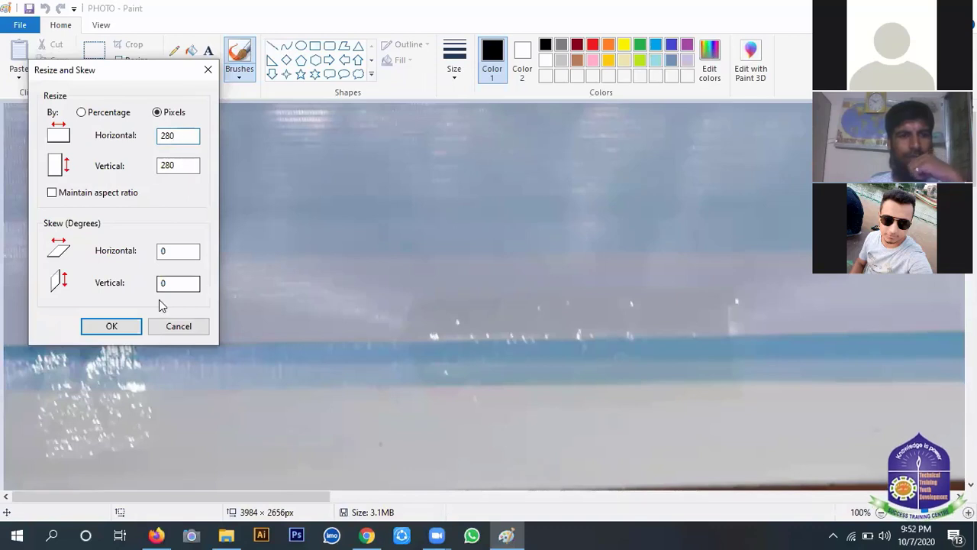
click(111, 326)
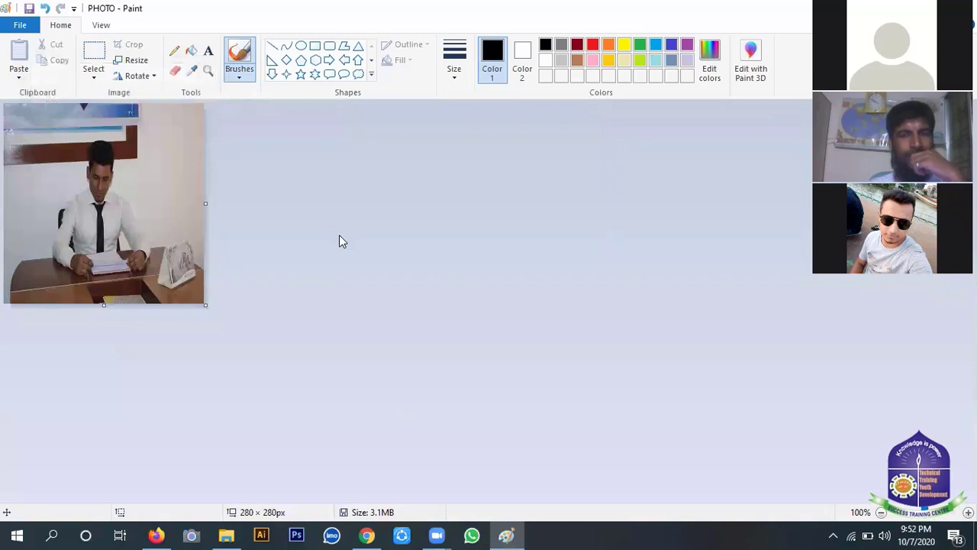
Save the resized image as PHOTO on the Desktop and close Paint
key(ctrl+s)
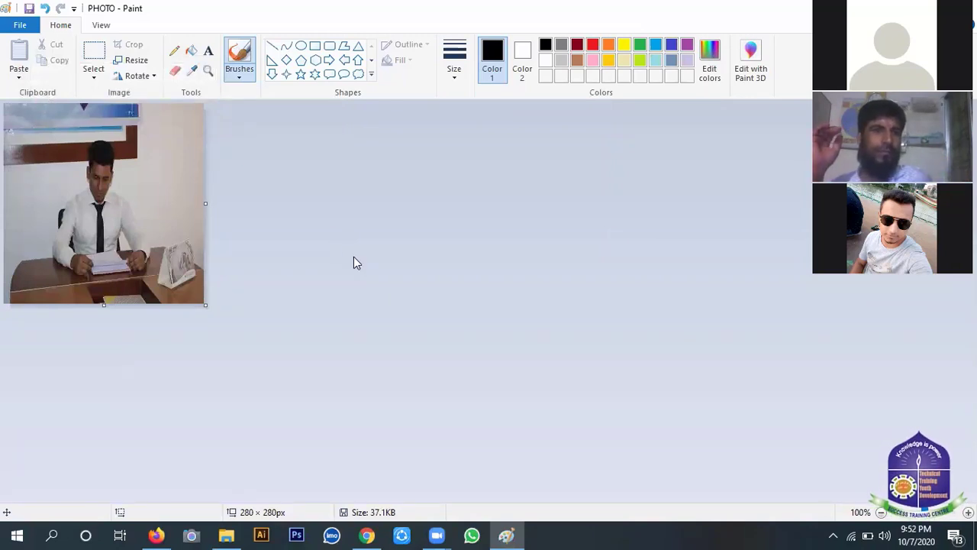
click(19, 28)
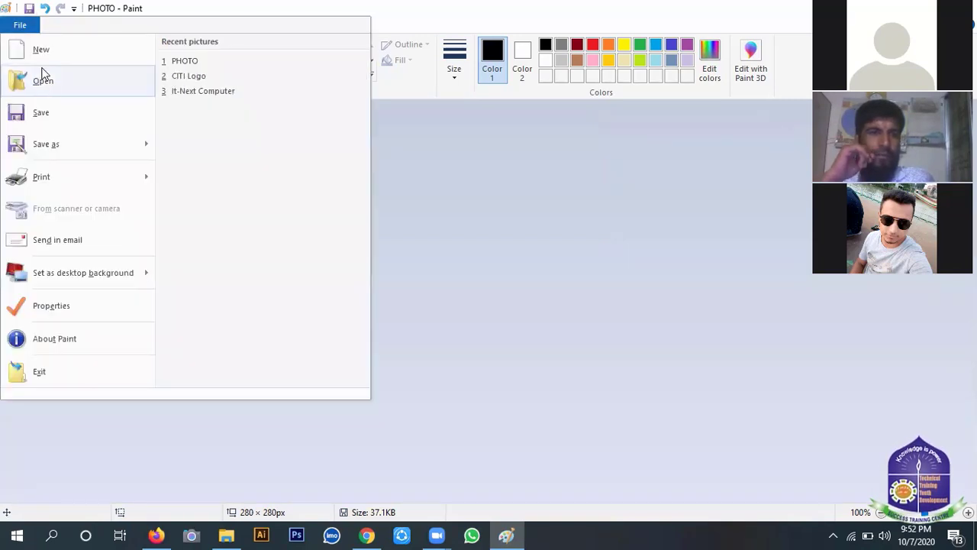
click(54, 114)
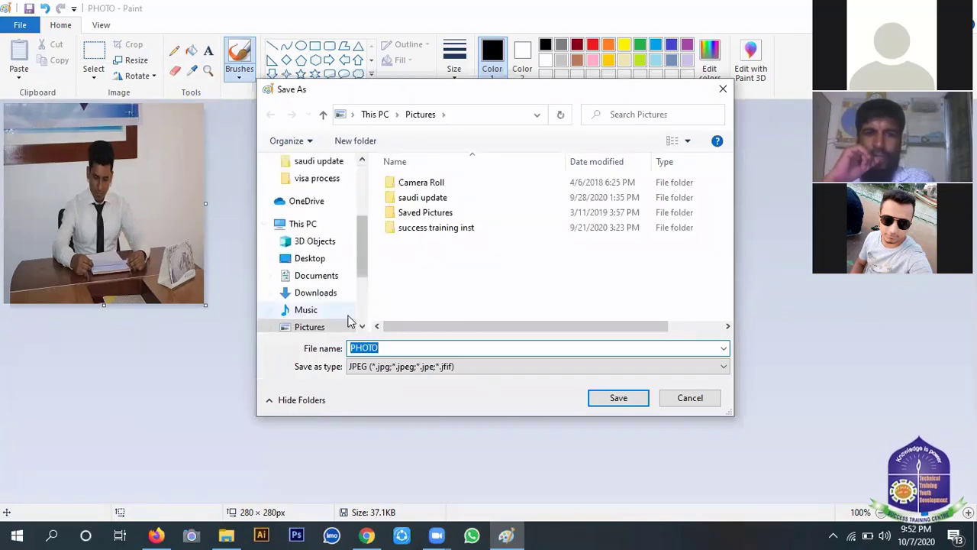
click(321, 262)
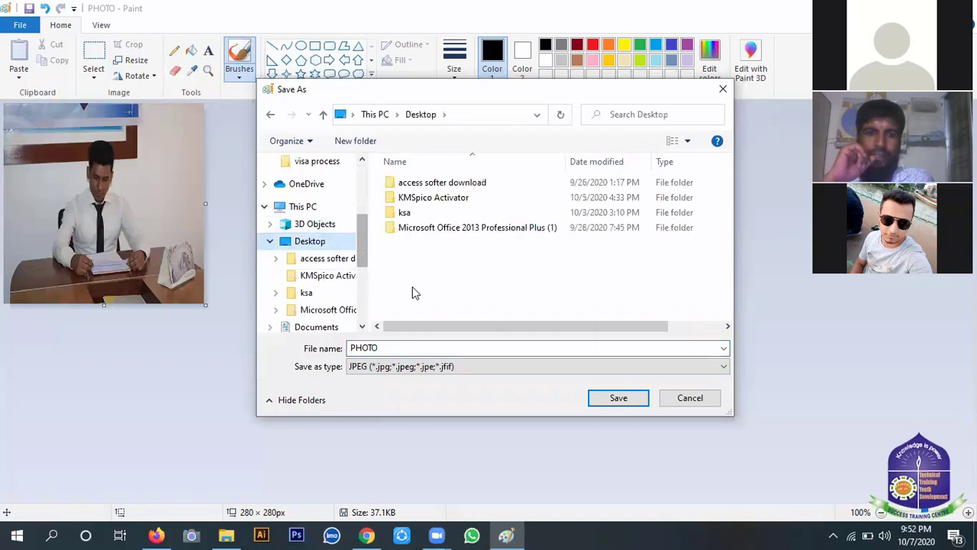
click(627, 405)
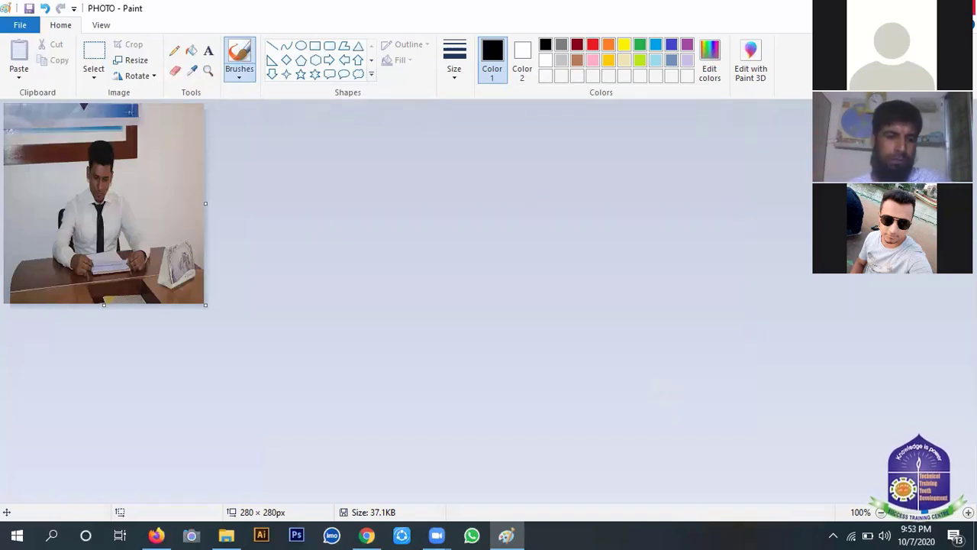
click(959, 8)
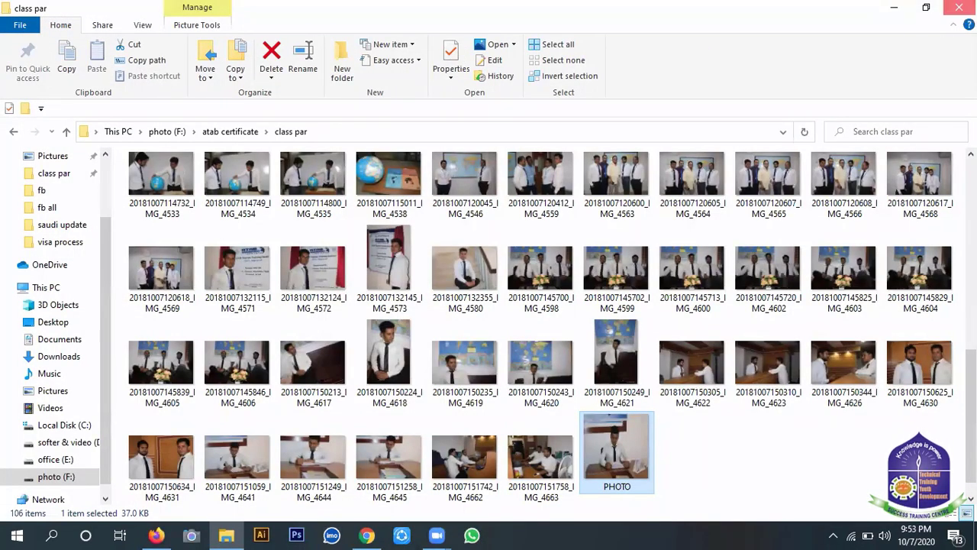
Close Explorer, return to Freelancer, and abandon the first upload attempt
click(959, 7)
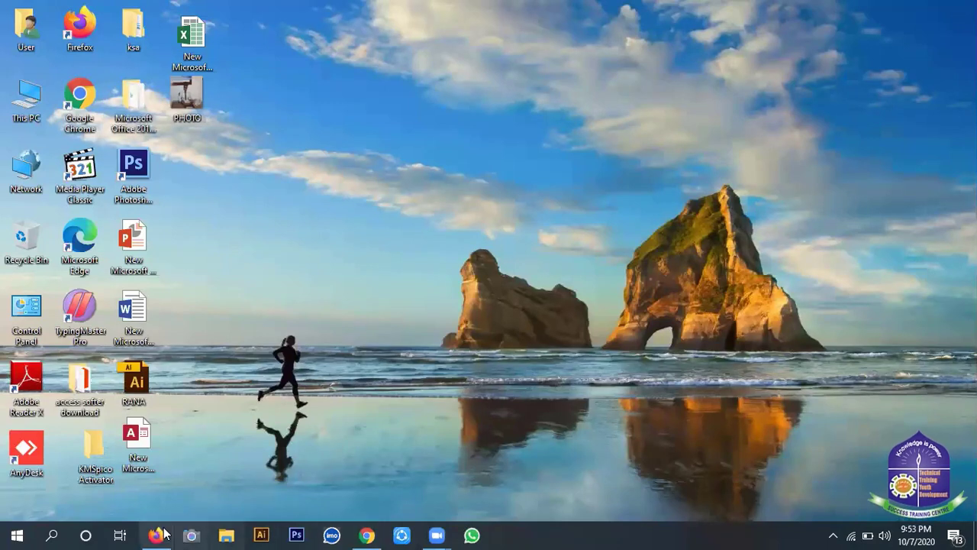
click(159, 532)
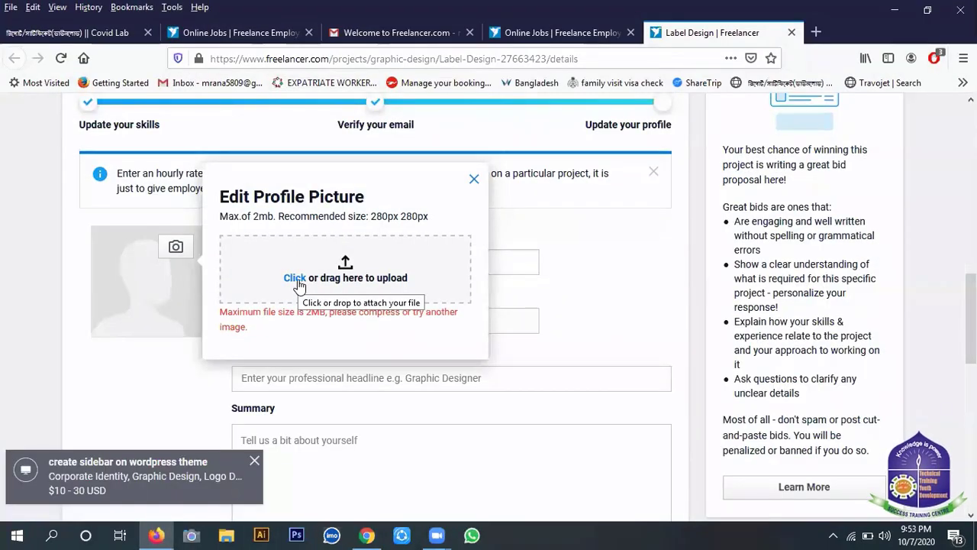
click(296, 283)
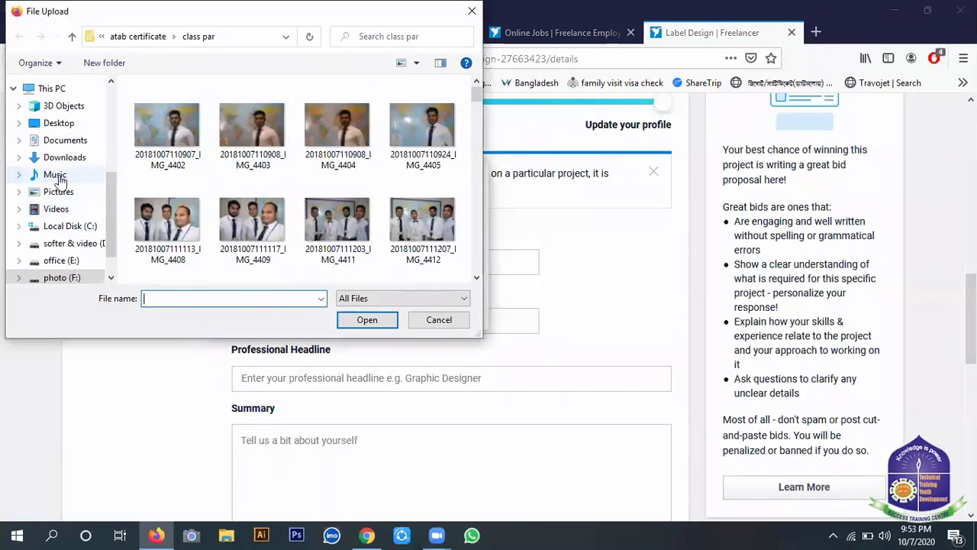
drag(322, 14, 316, 75)
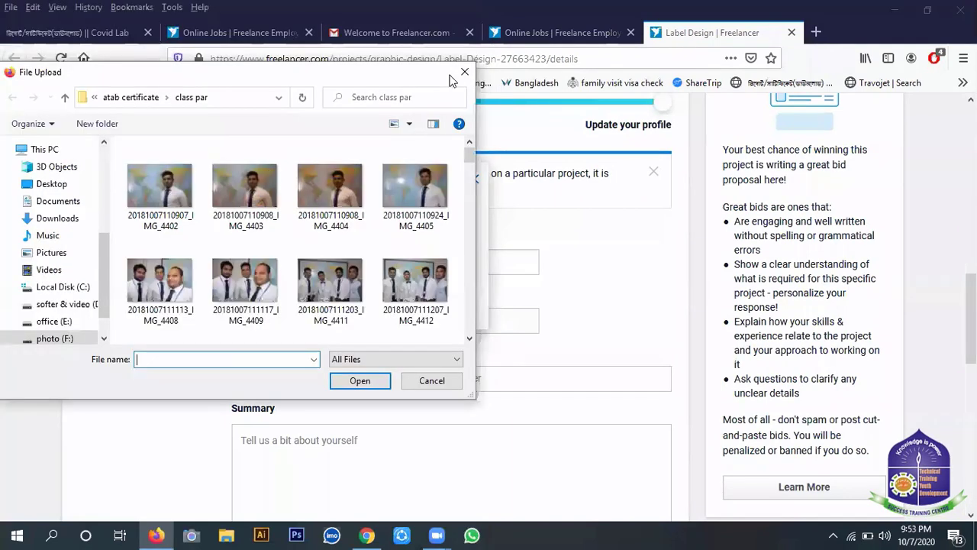
click(465, 73)
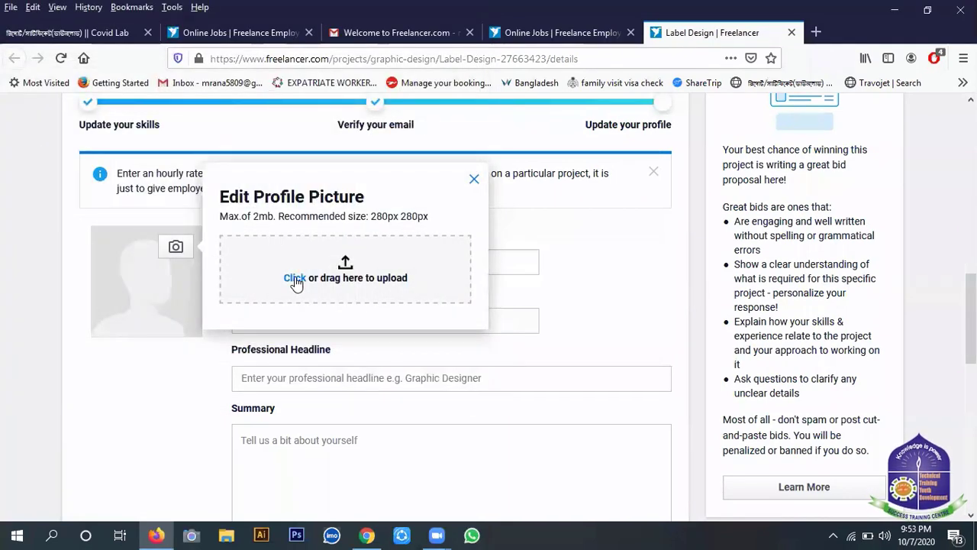
click(473, 180)
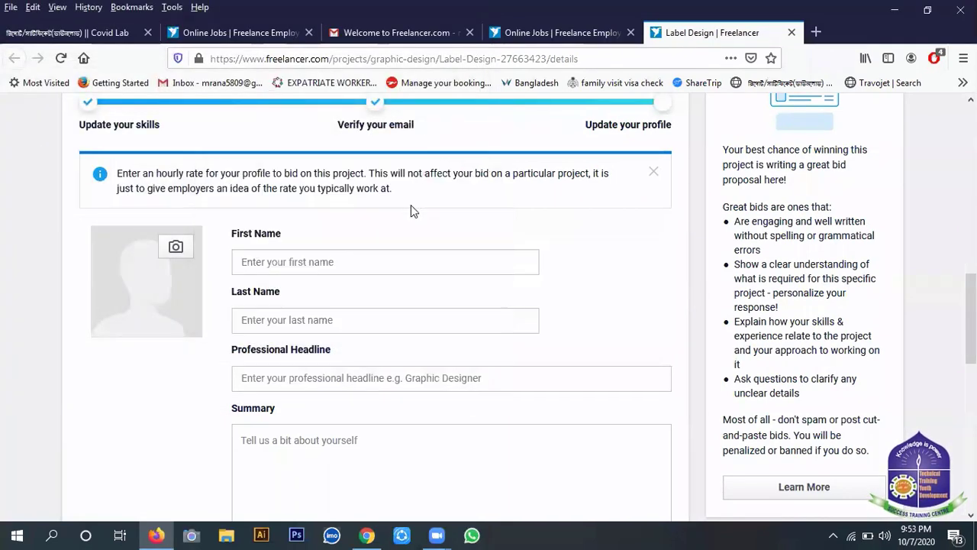
Upload the resized PHOTO from the Desktop into Edit Profile Picture
click(181, 253)
click(292, 278)
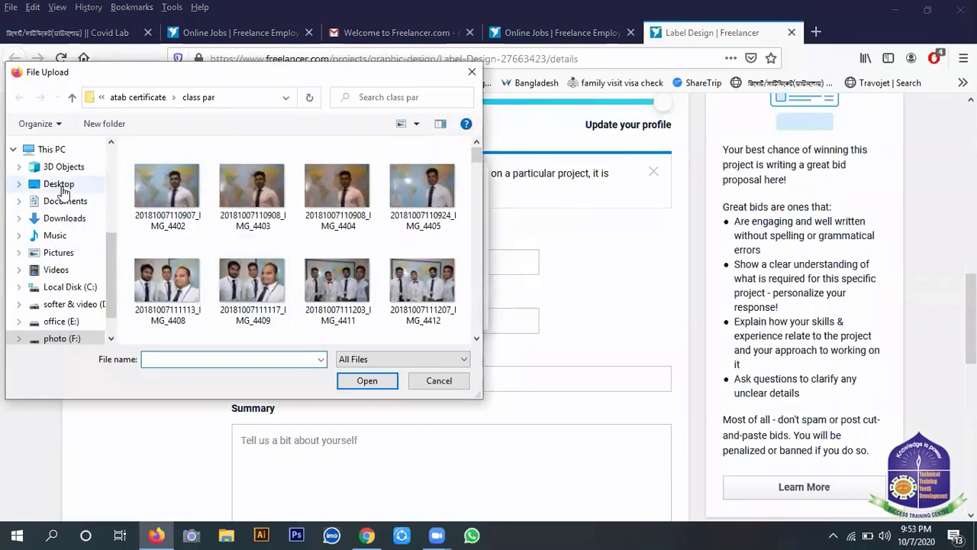
click(59, 184)
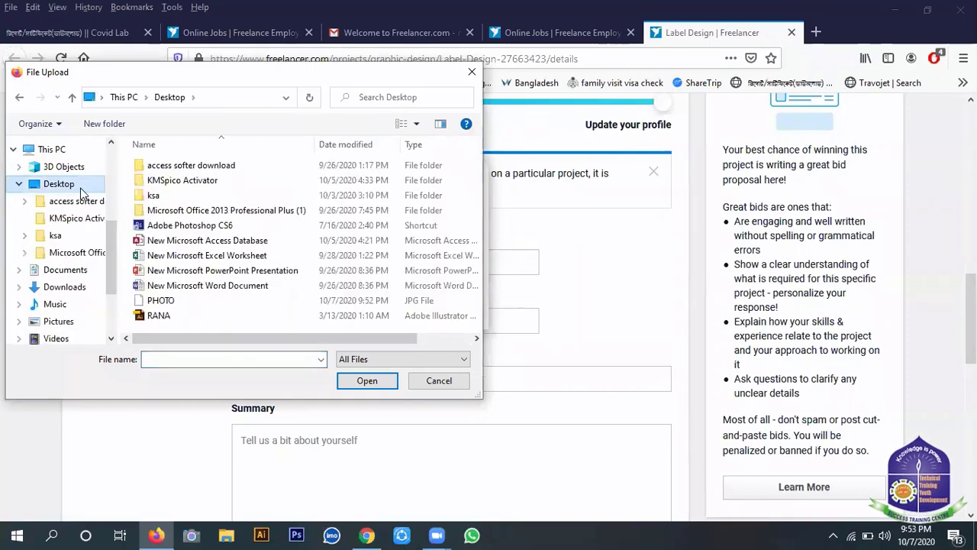
click(170, 301)
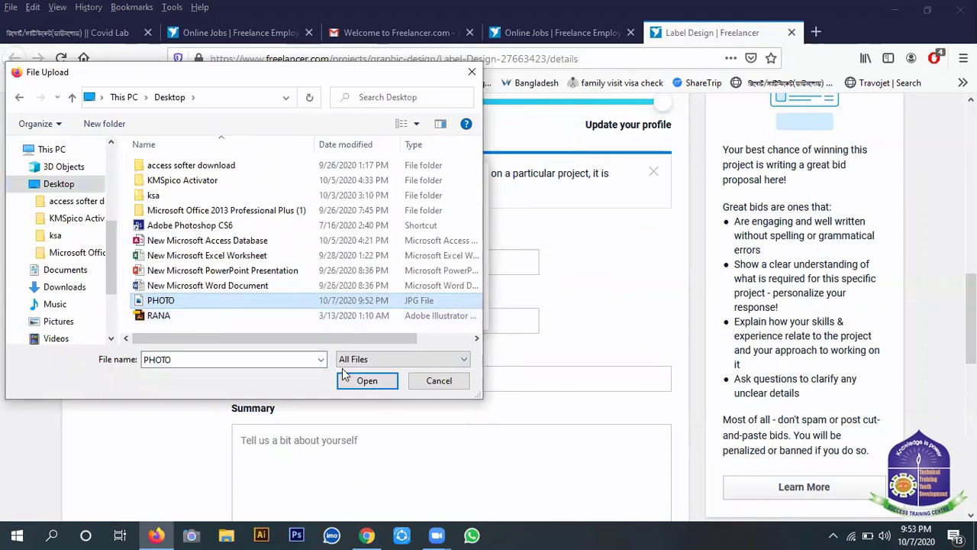
click(380, 386)
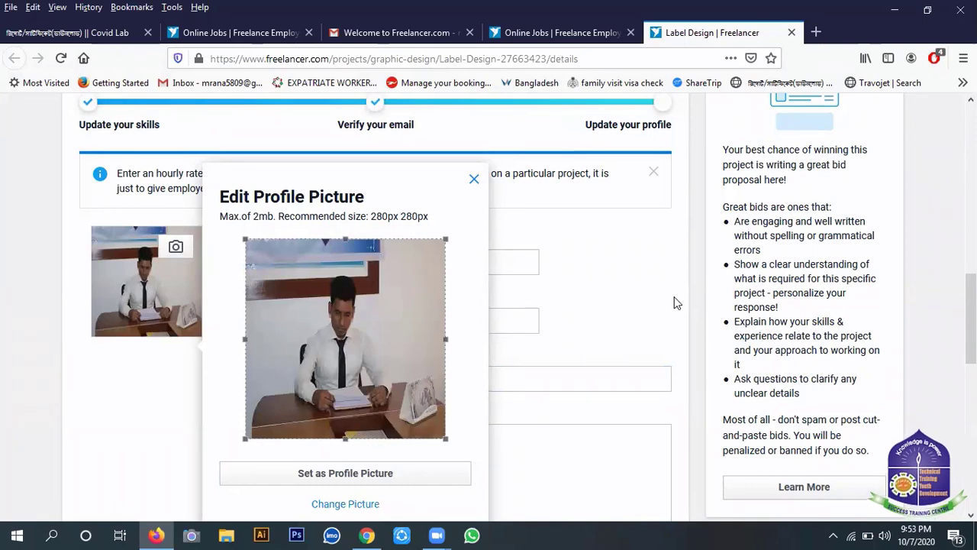
scroll(675, 304, down, 3)
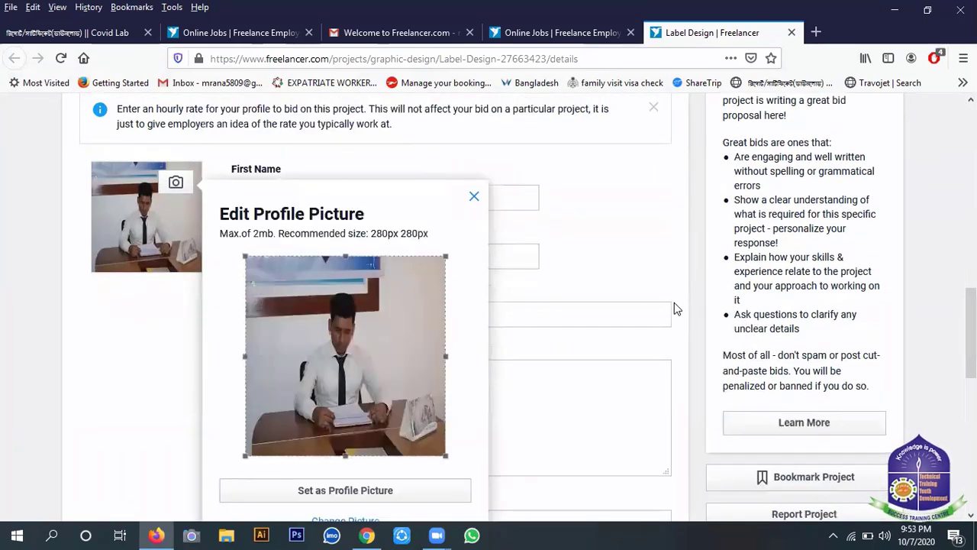
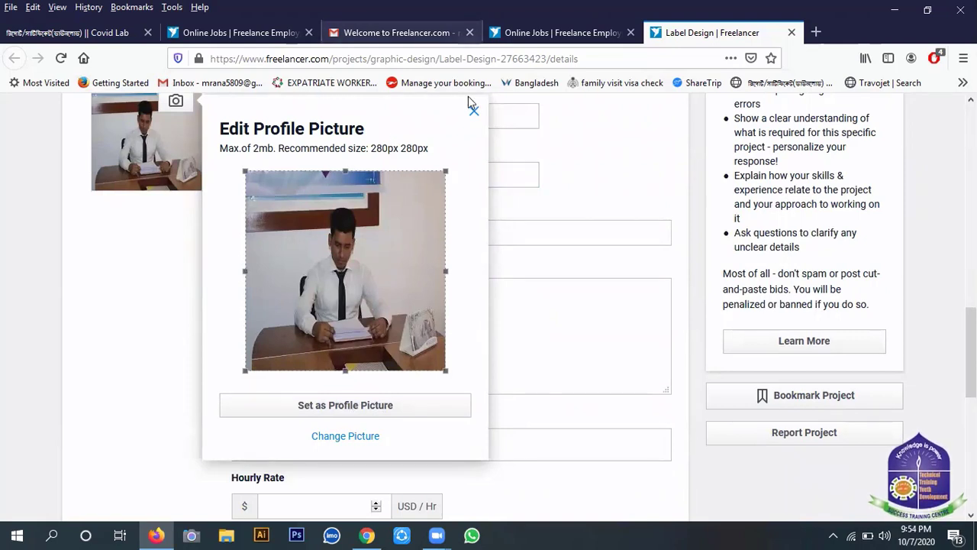
Save the cropped photo as the profile picture, then scroll back to the Update your profile form
click(334, 410)
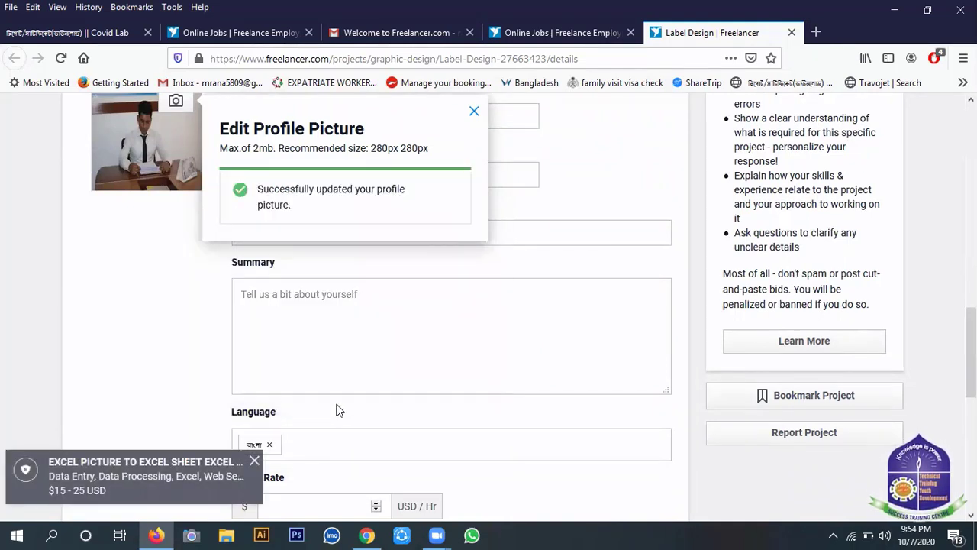
scroll(473, 299, up, 5)
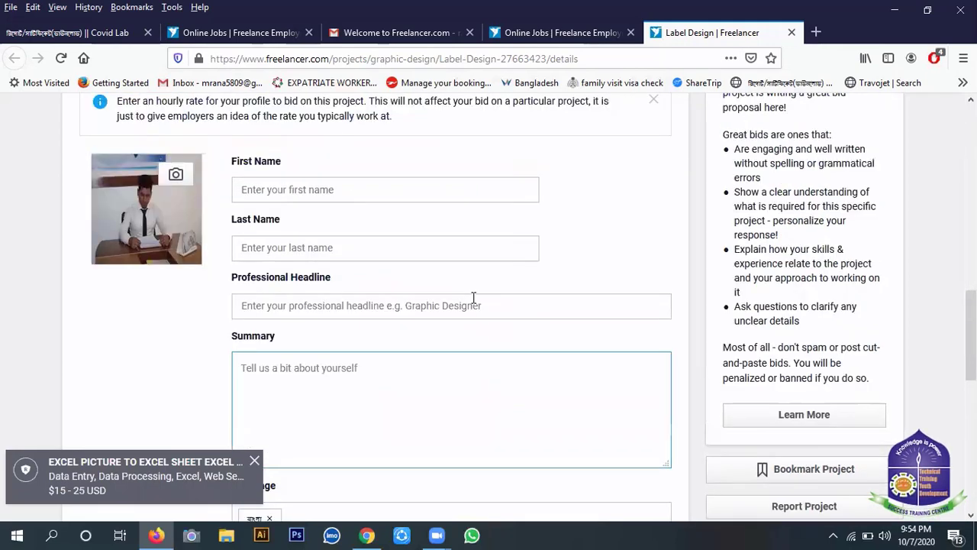
scroll(477, 302, down, 2)
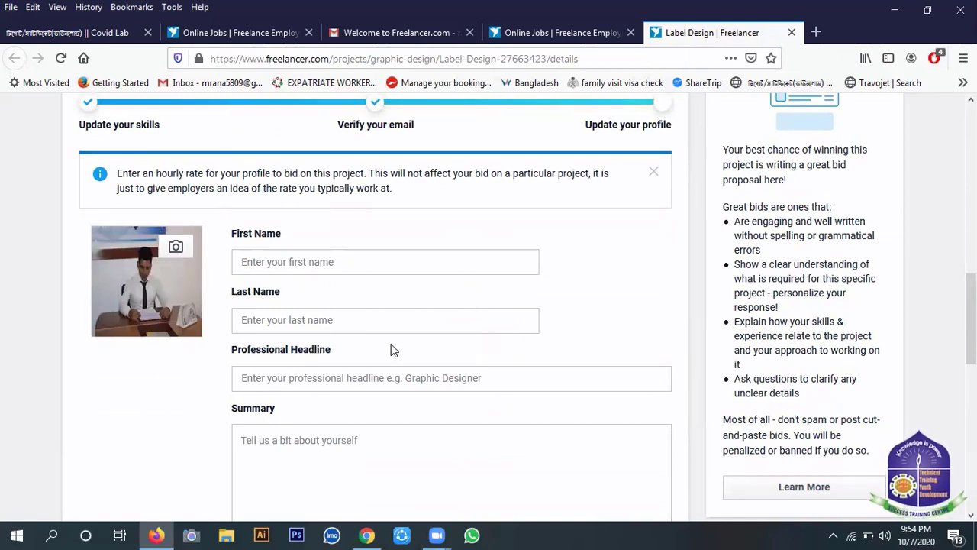
Type the user's first name into First Name and their last name into Last Name
click(286, 320)
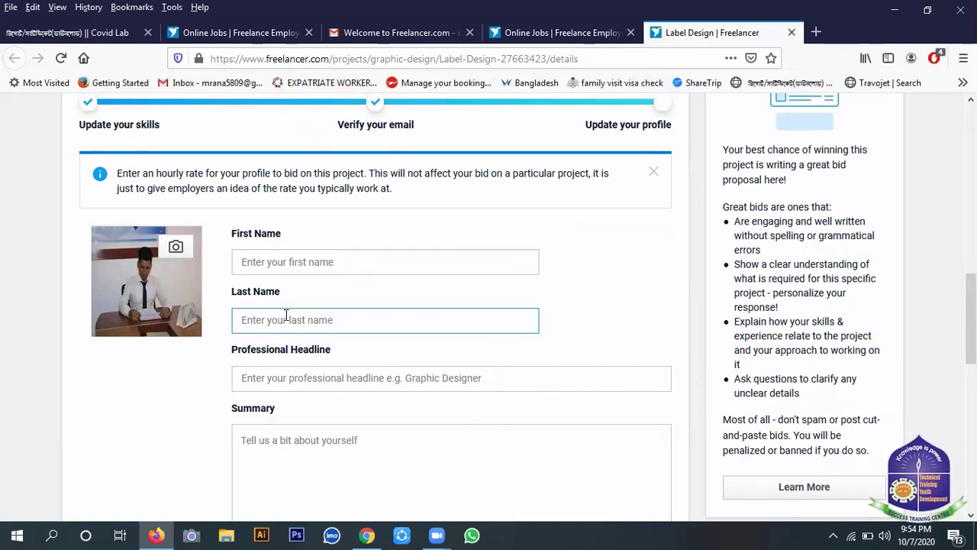
click(313, 267)
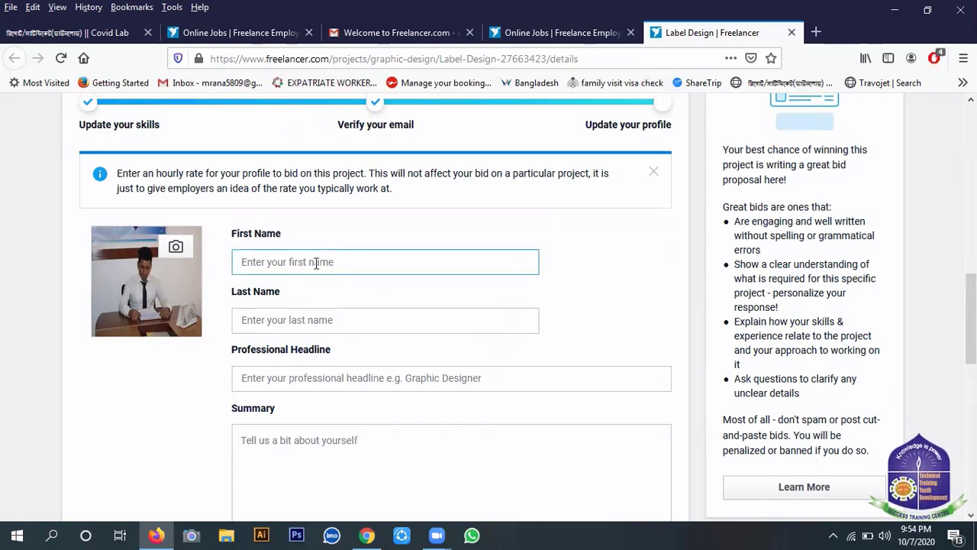
text(MD)
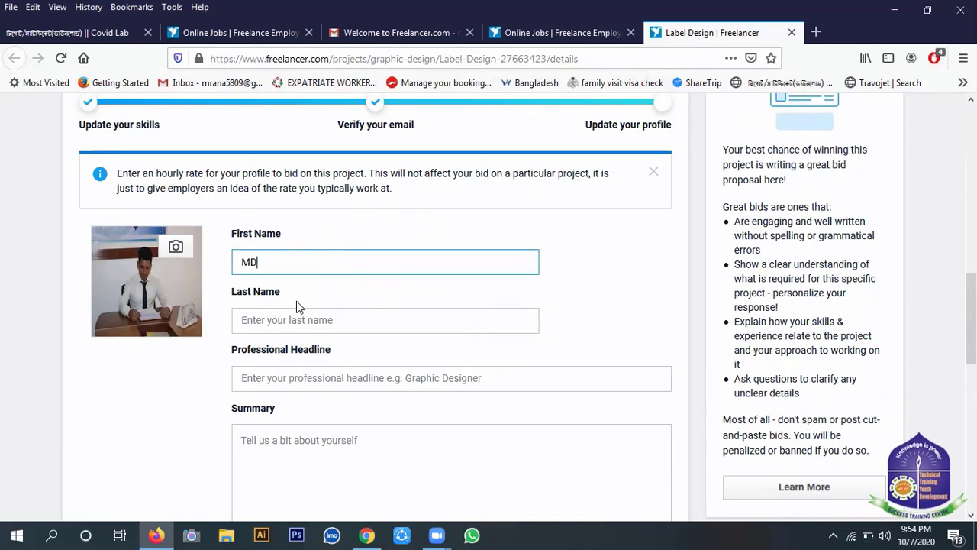
click(307, 324)
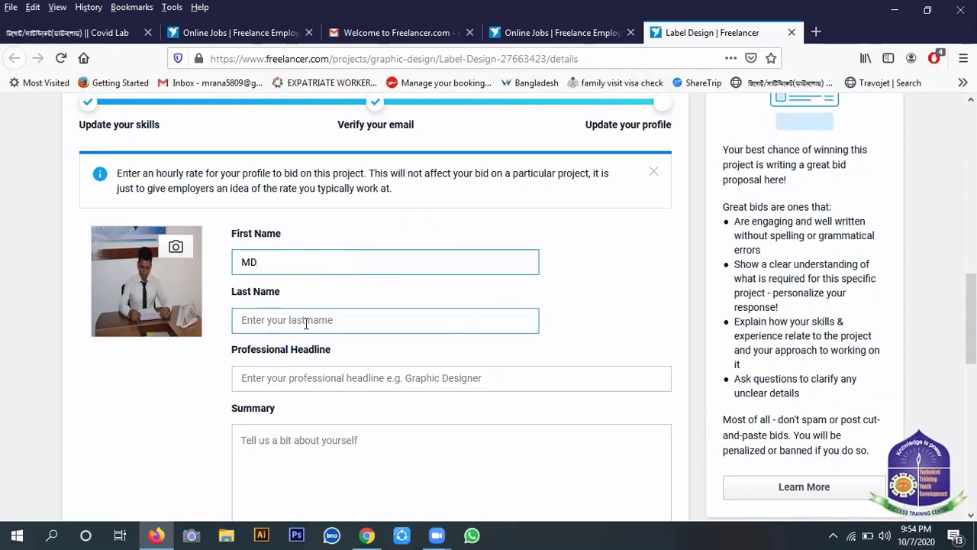
click(306, 323)
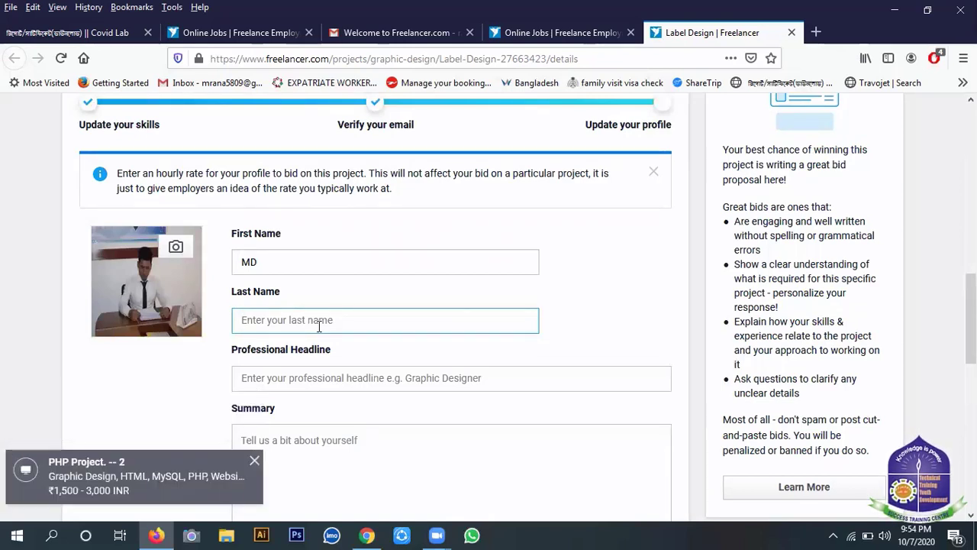
click(273, 260)
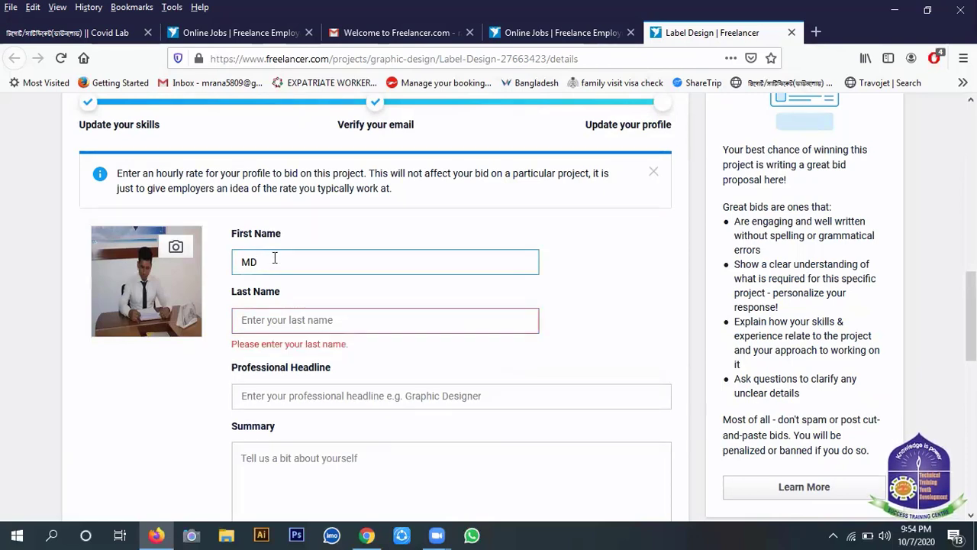
text(MASUD)
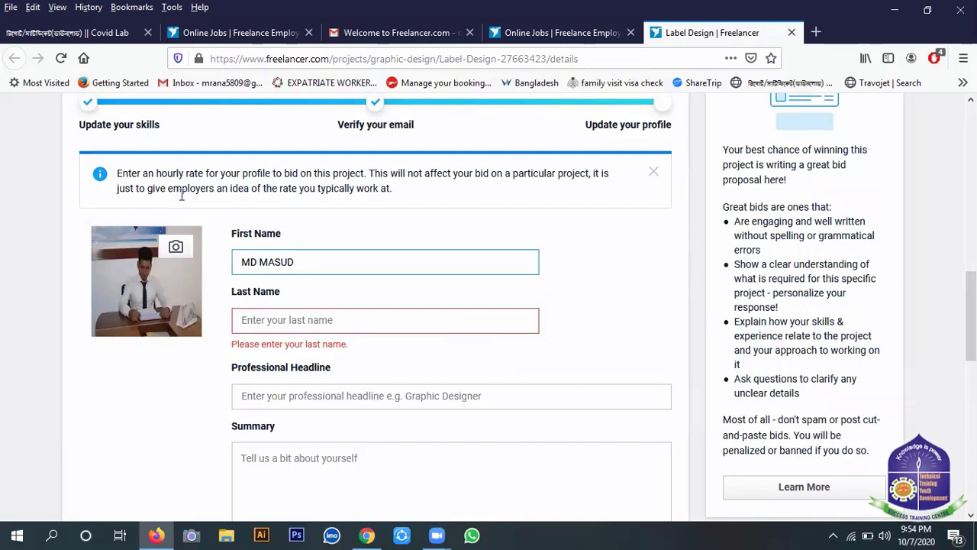
click(296, 323)
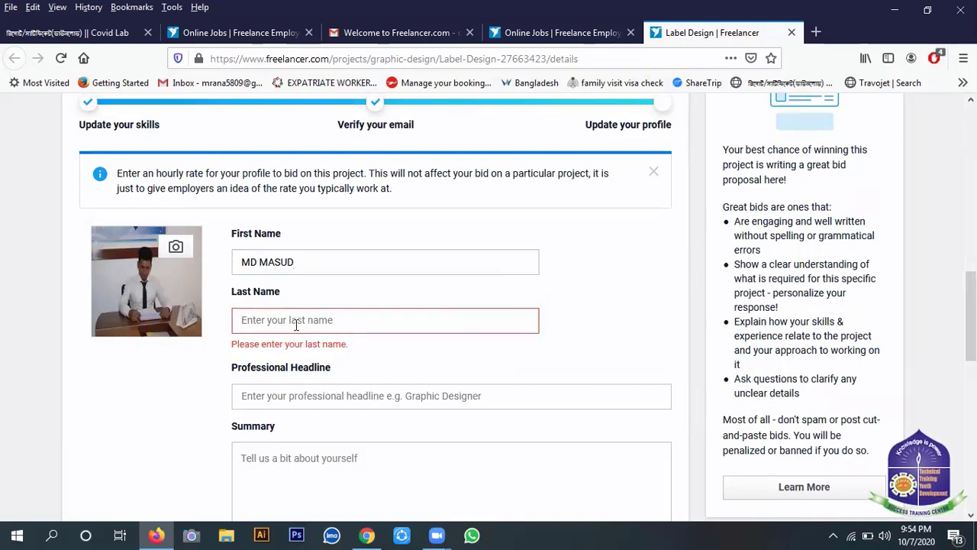
text(RANA)
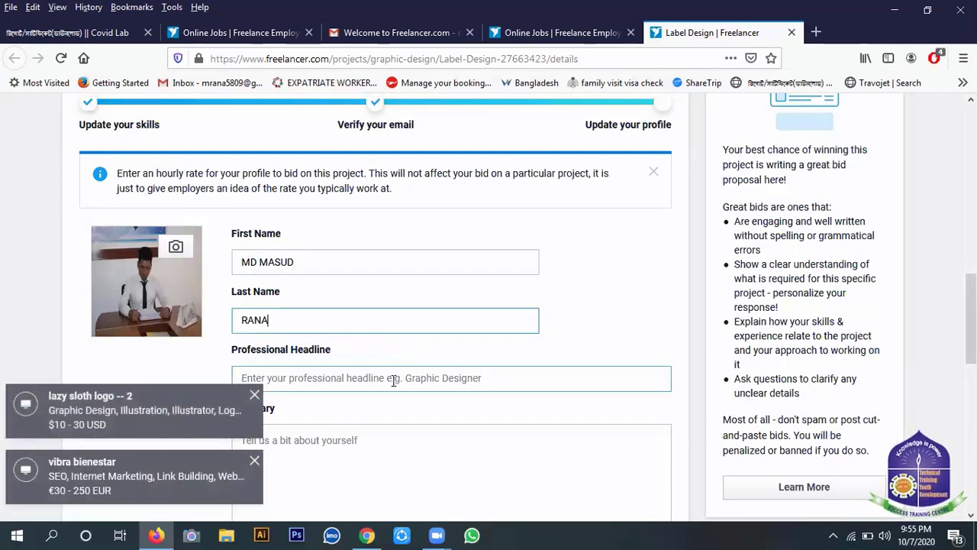
scroll(395, 379, down, 2)
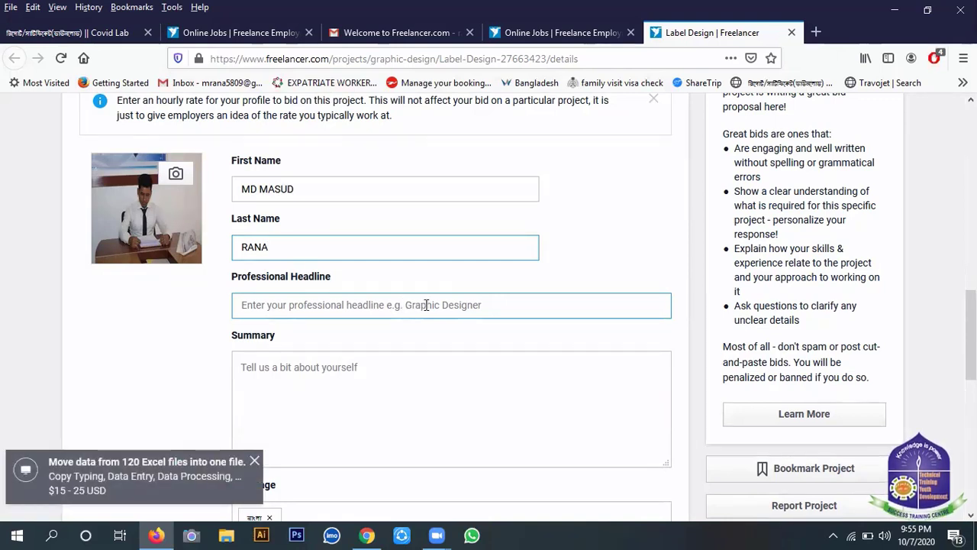
Start the headline as 'i am a professonal graphics', fixing the misspelled 'graffice'
click(426, 305)
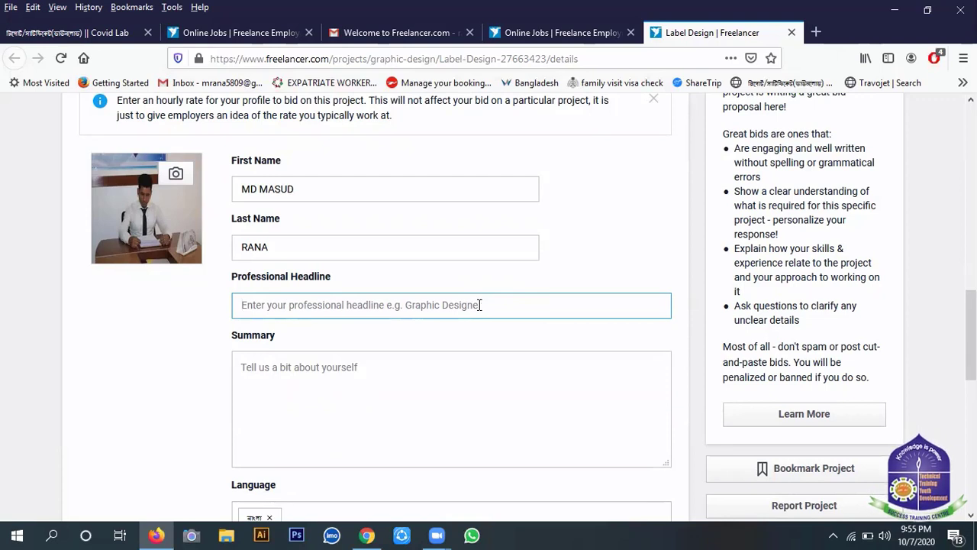
text(I')
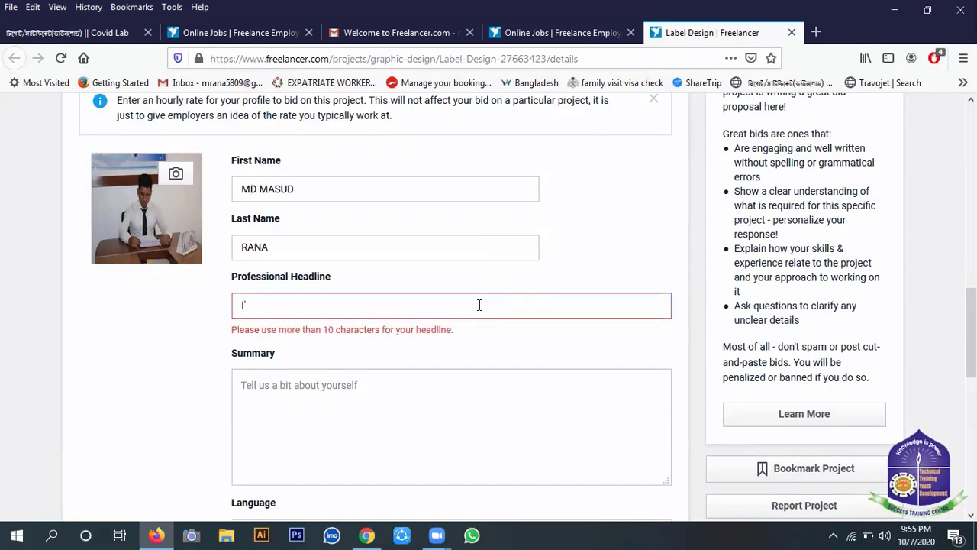
text(M)
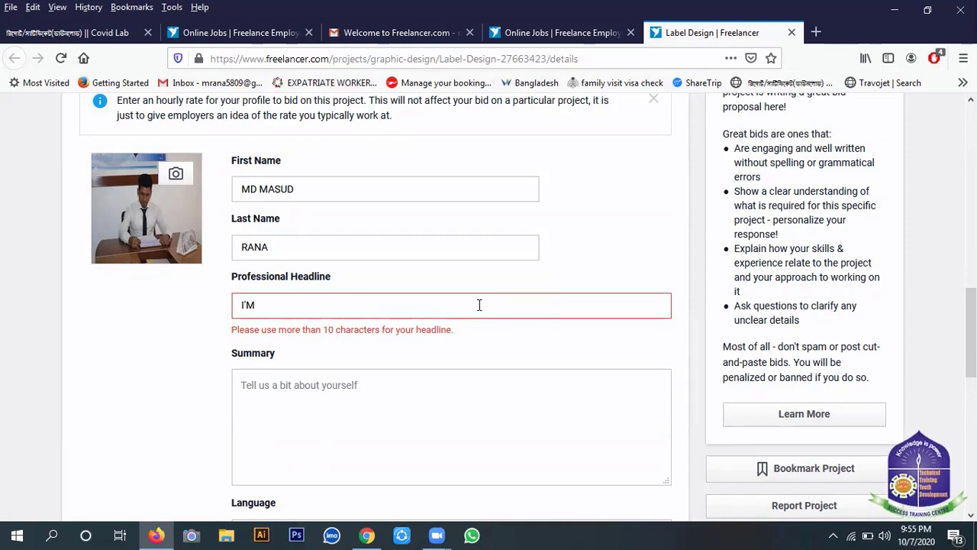
key(BackSpace)
key(BackSpace)
key(BackSpace)
key(BackSpace)
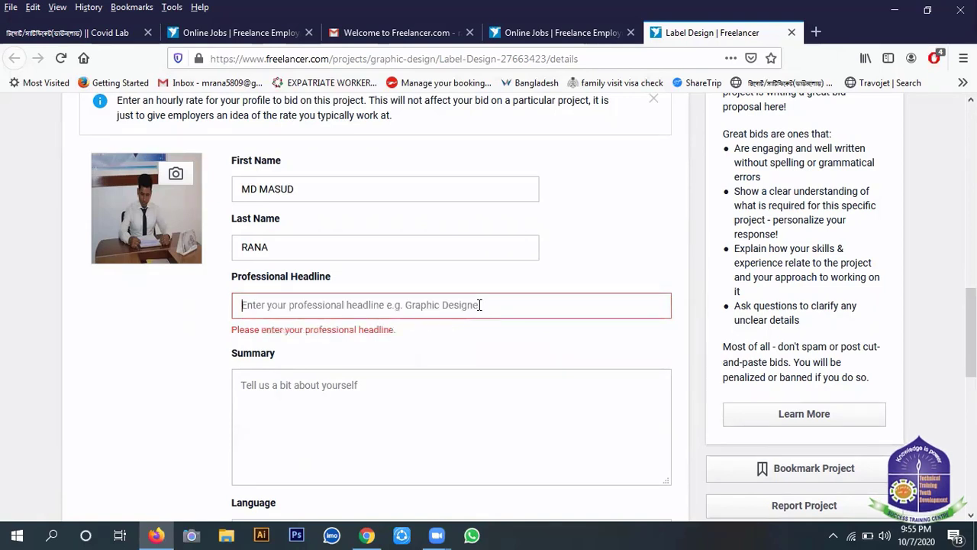
text(i a)
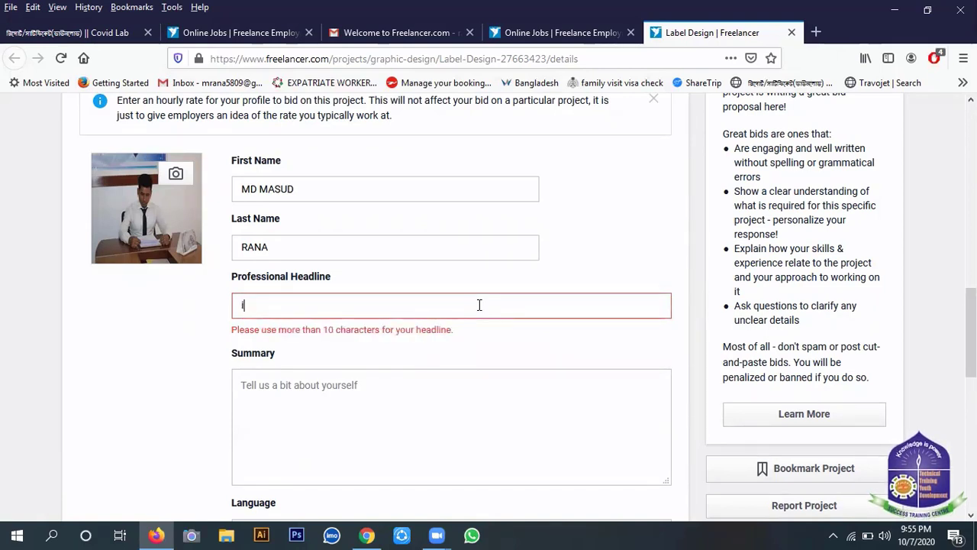
text(m a )
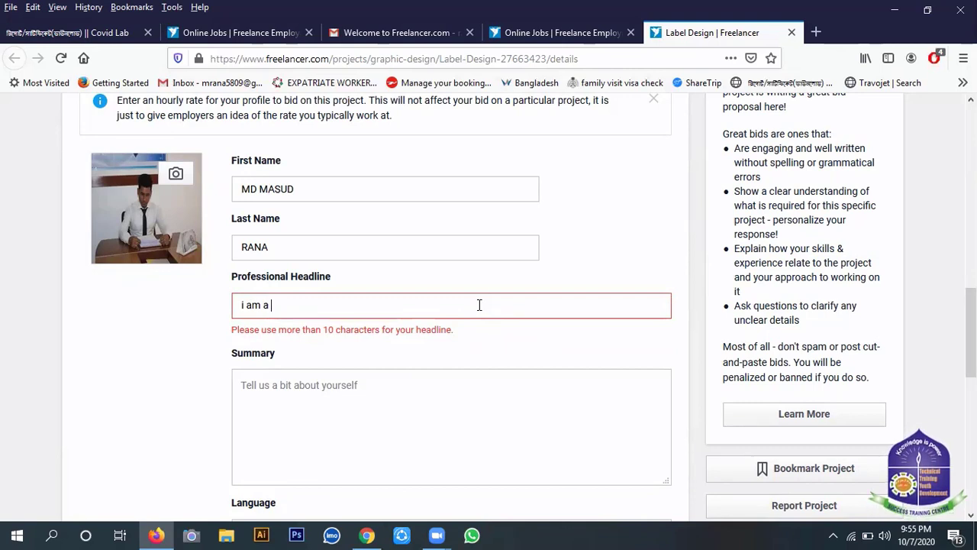
text(prof)
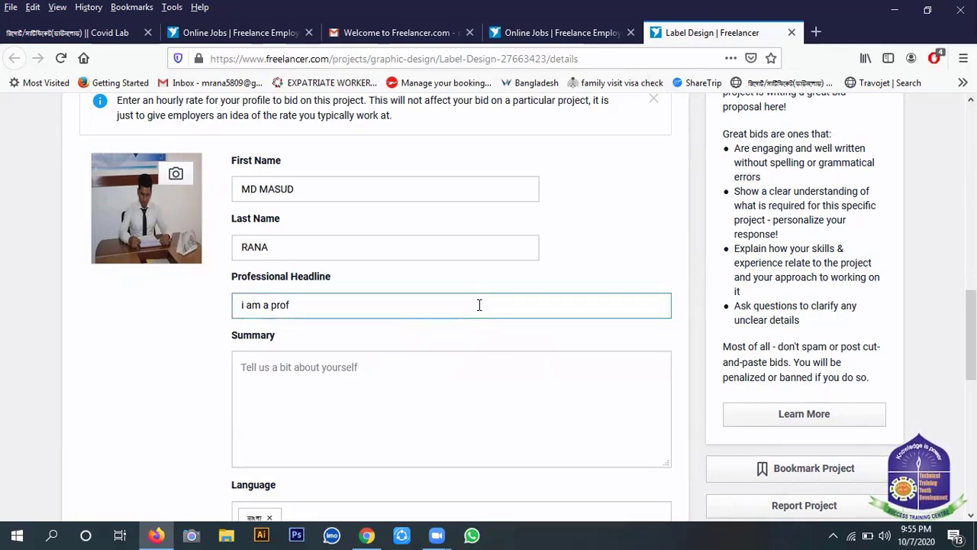
text(essonal)
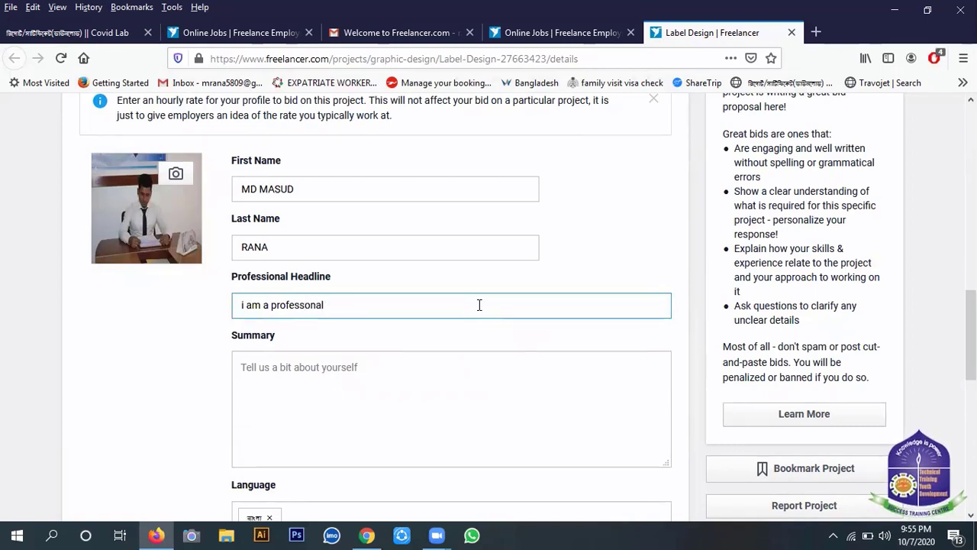
text( gra)
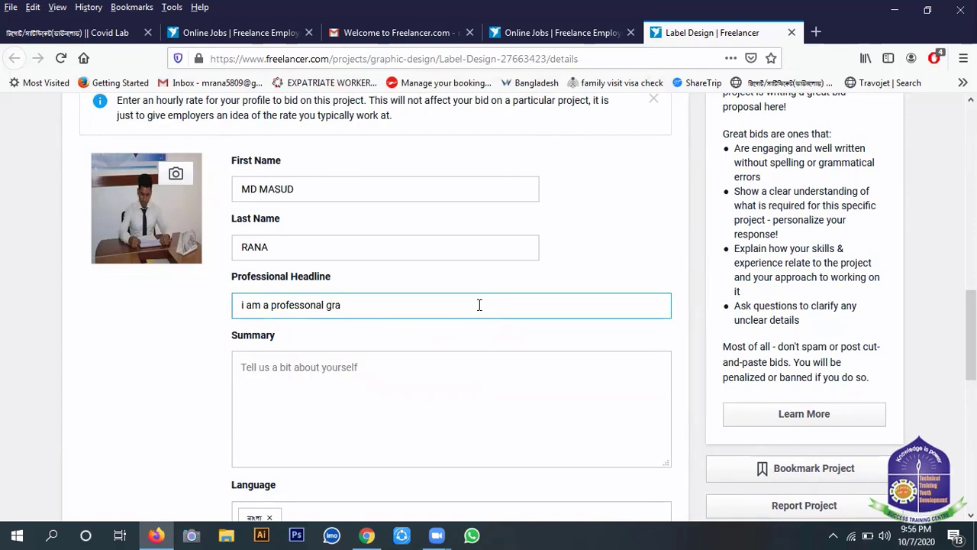
text(ffice)
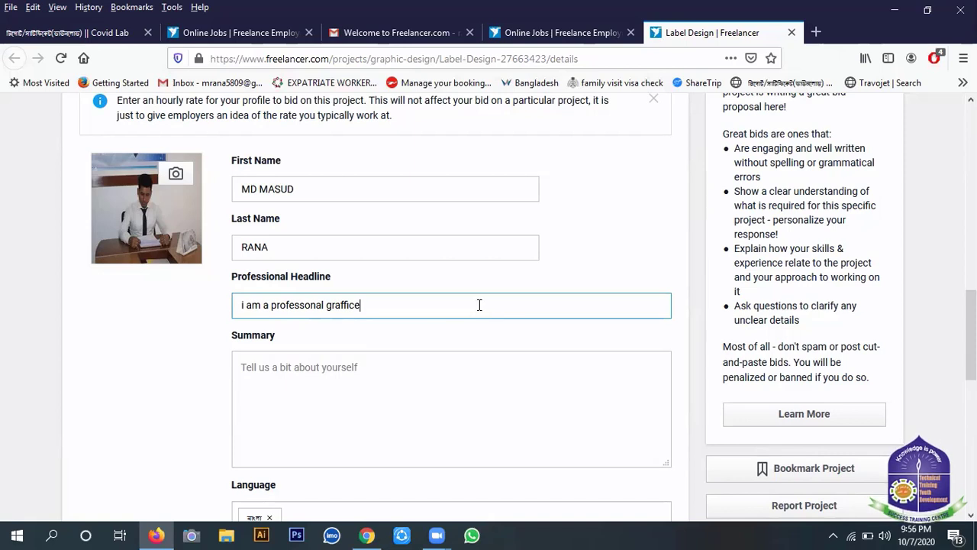
key(BackSpace)
key(BackSpace)
key(BackSpace)
key(BackSpace)
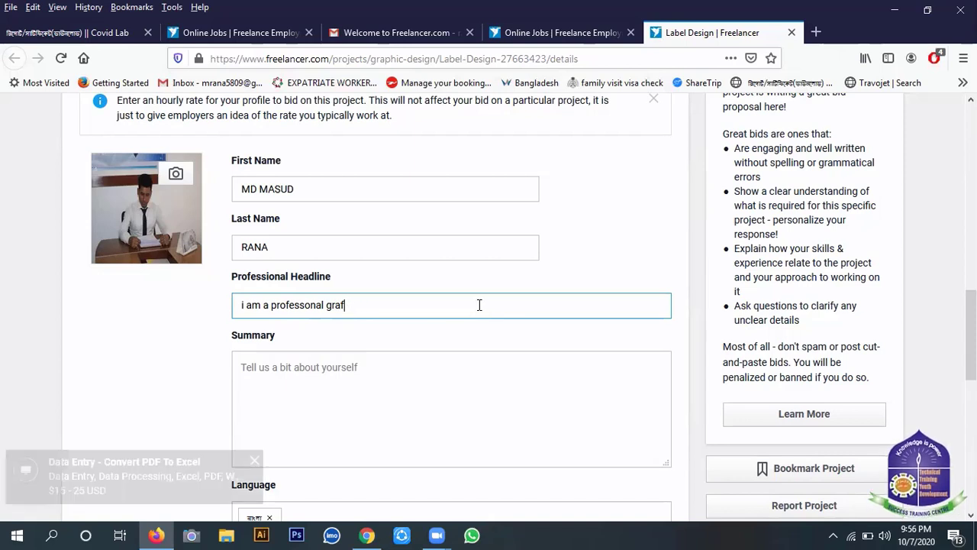
key(BackSpace)
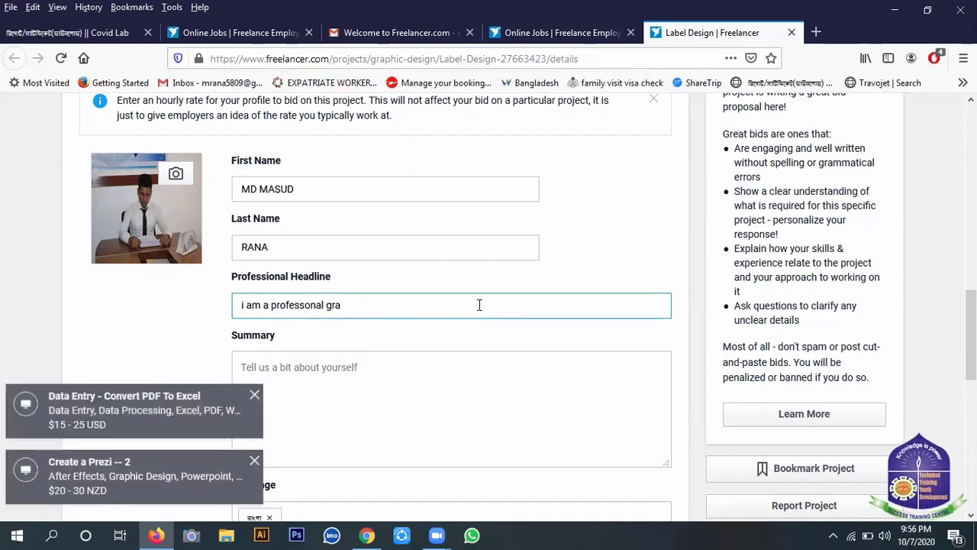
text(phic)
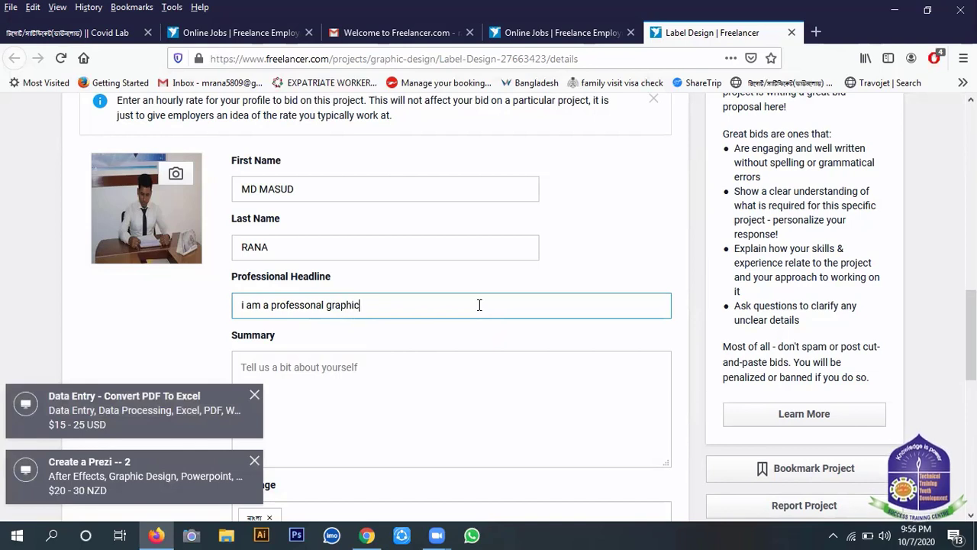
text(s)
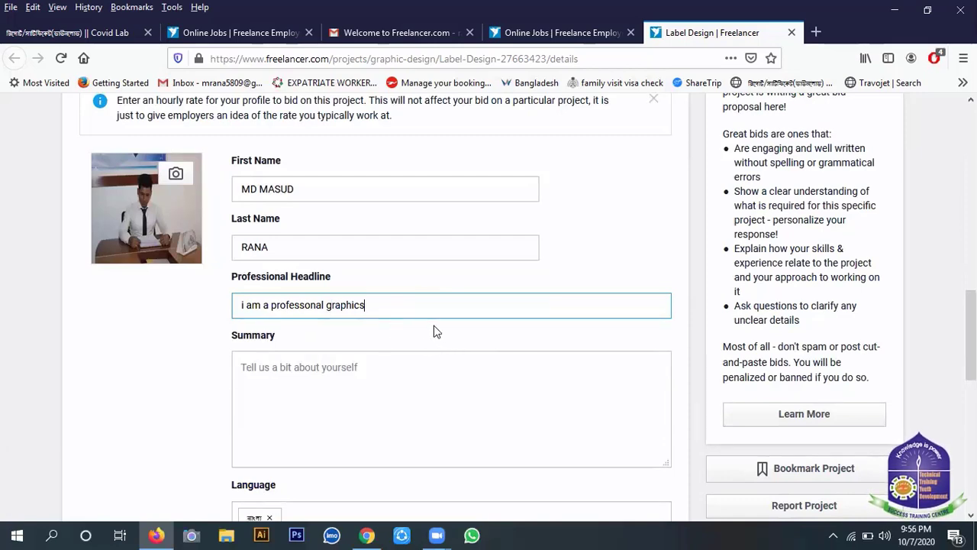
Append 'diginner and data enty expert' to the Professional Headline
scroll(435, 330, up, 1)
scroll(439, 332, up, 2)
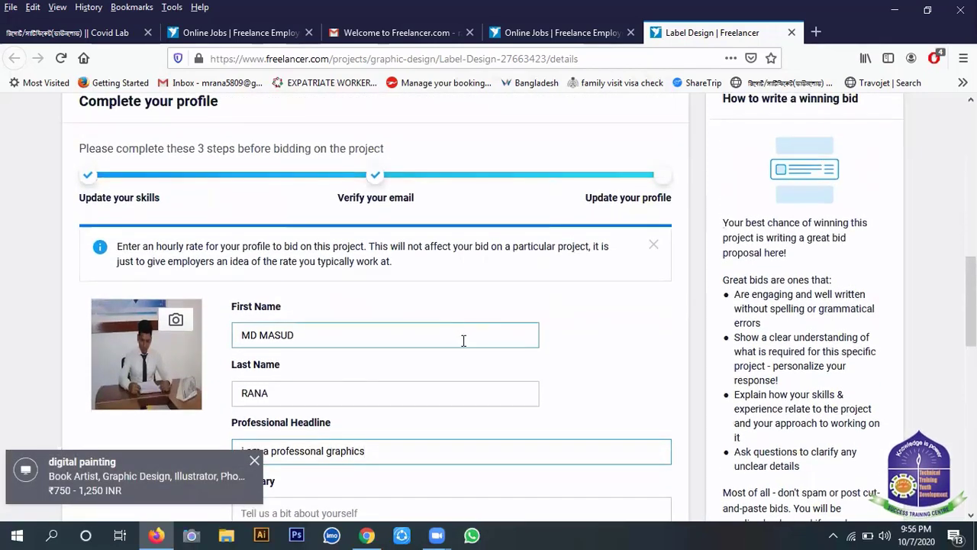
scroll(465, 344, down, 3)
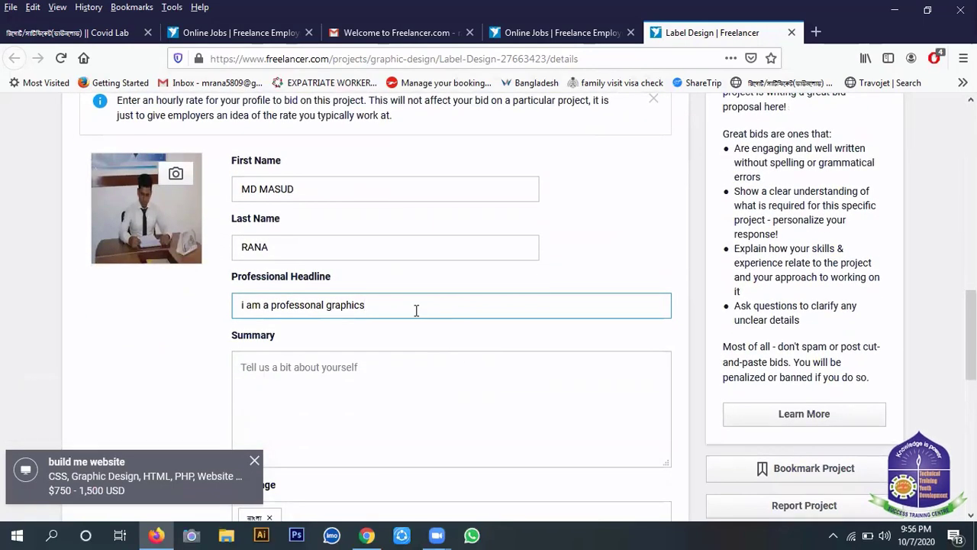
text(digi)
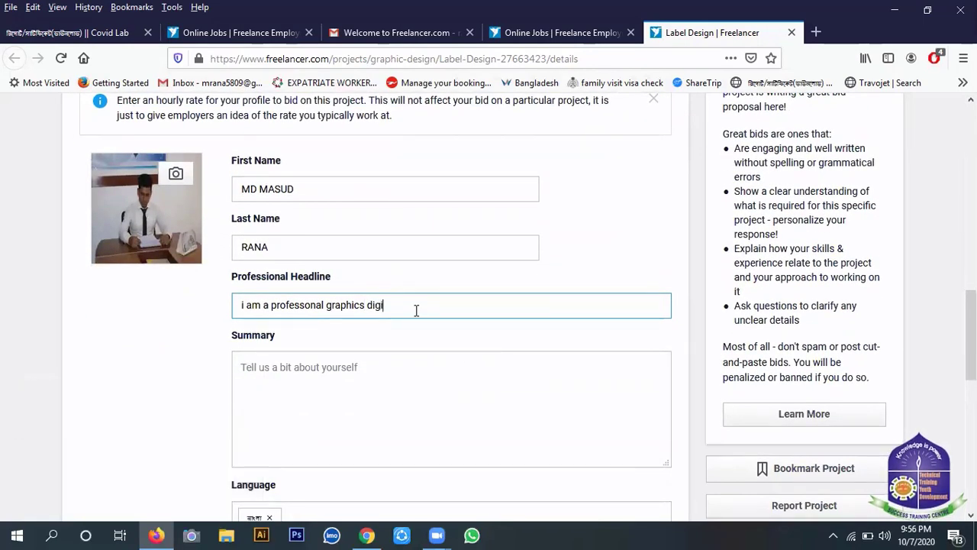
text(nner)
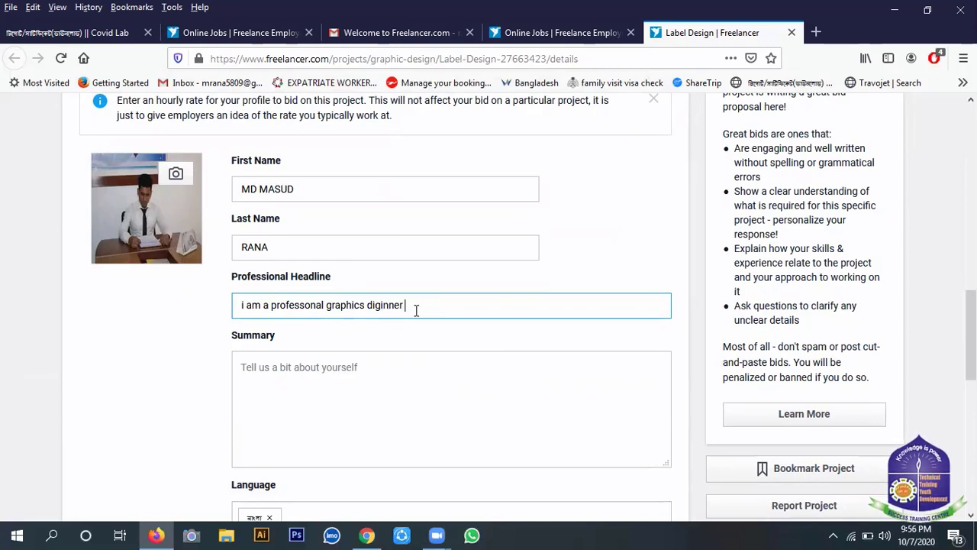
text( and da)
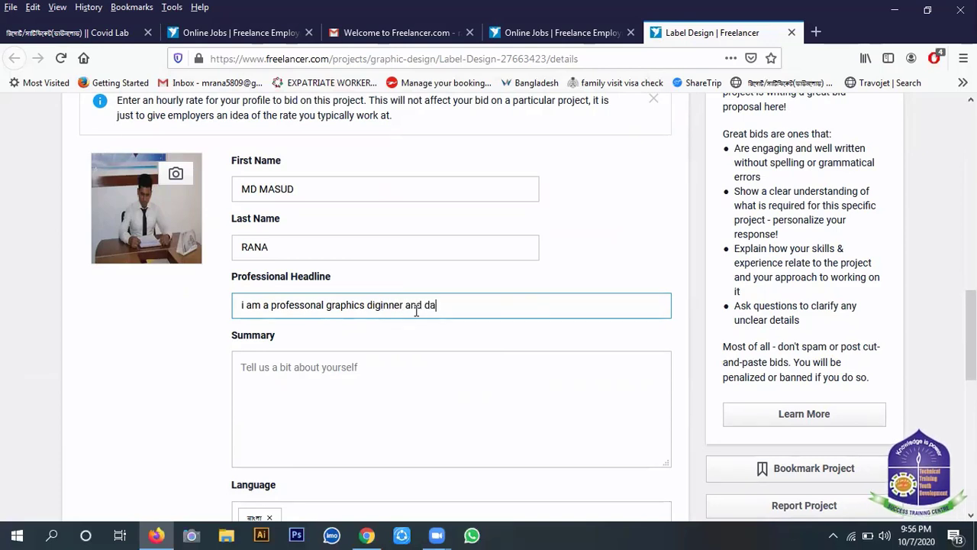
text(ta ent)
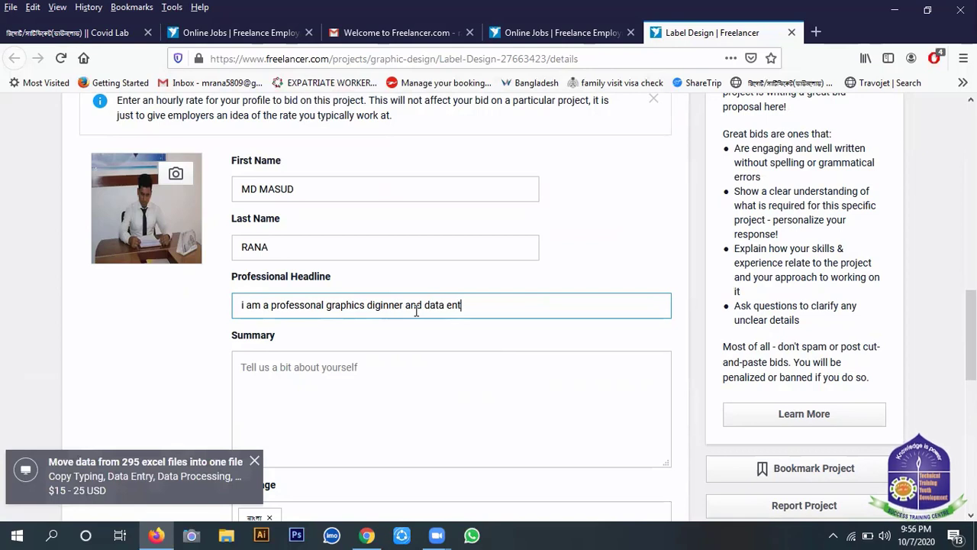
text(y ex)
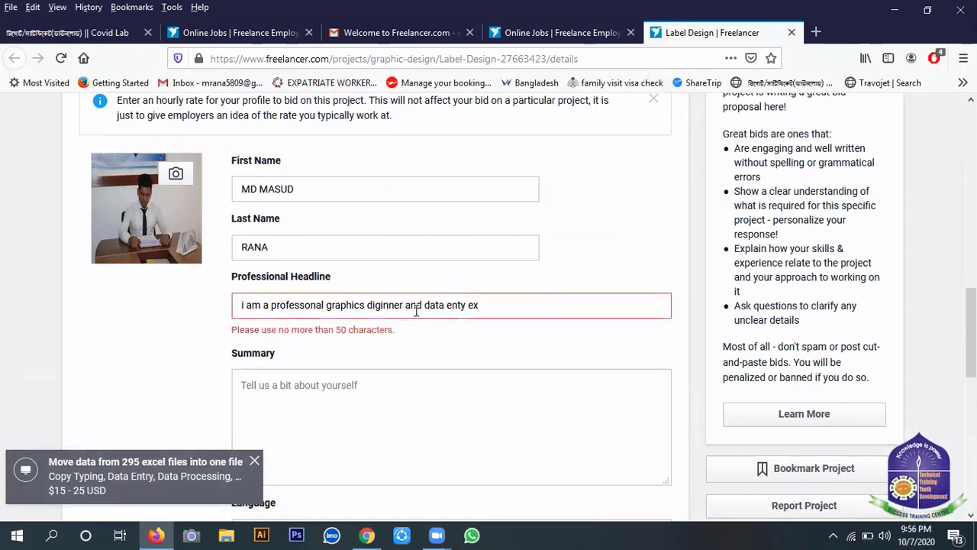
text(pert)
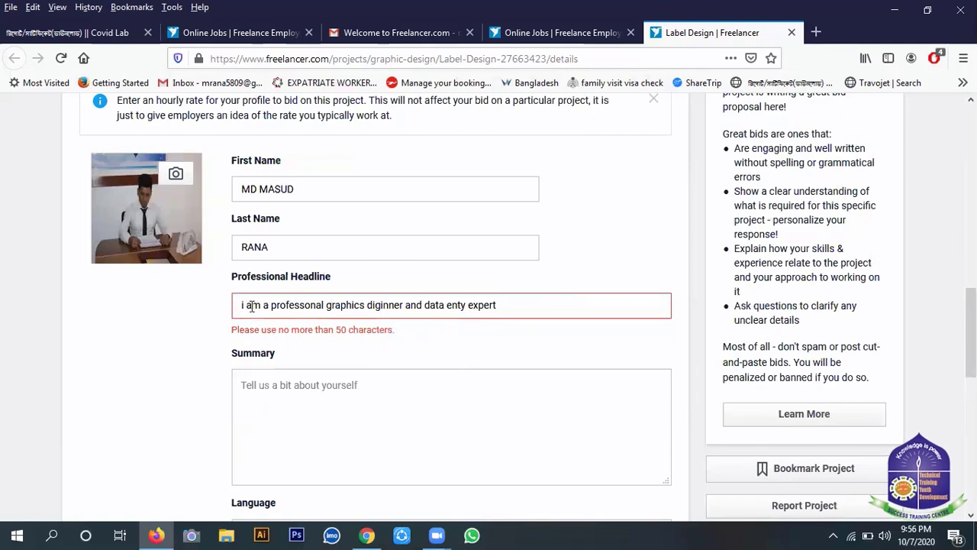
Delete the opening 'i am a' from the headline
click(262, 305)
key(BackSpace)
key(BackSpace)
key(BackSpace)
key(BackSpace)
key(BackSpace)
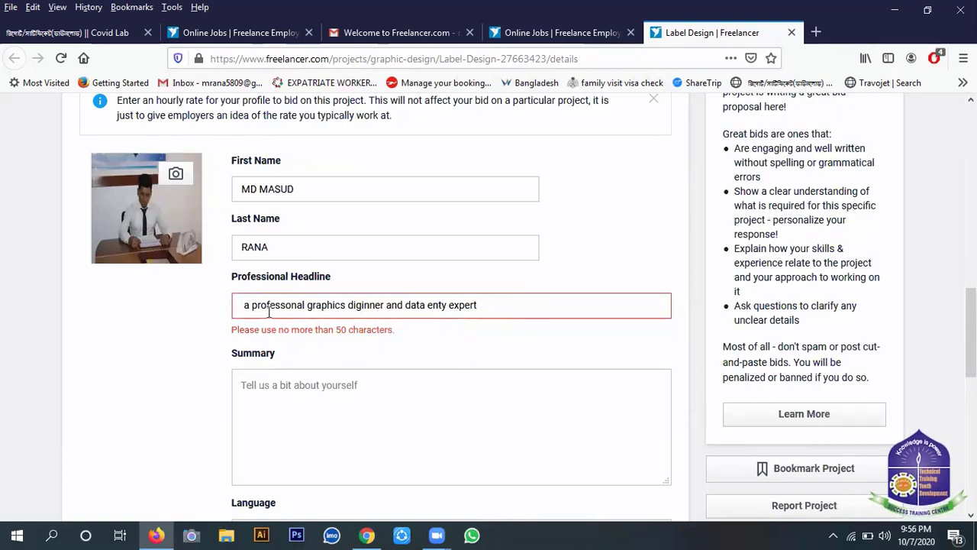
click(251, 303)
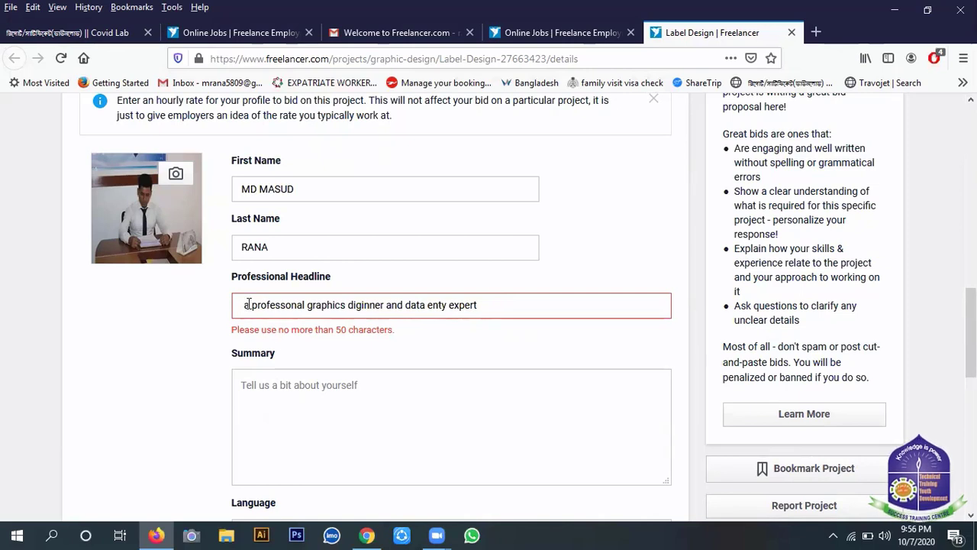
key(BackSpace)
key(BackSpace)
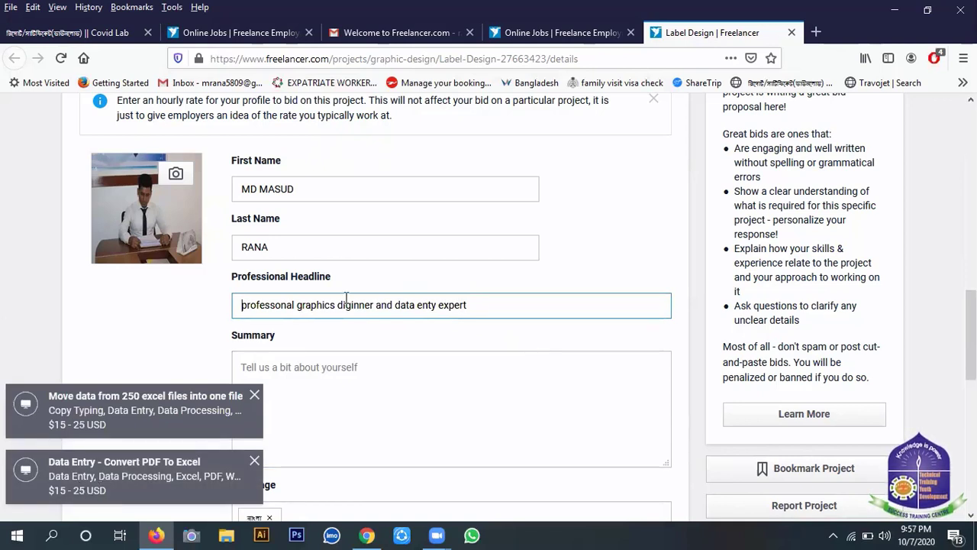
Correct 'enty' to 'entry' and shorten 'graphics' to 'graphic' to fit 50 characters
click(435, 307)
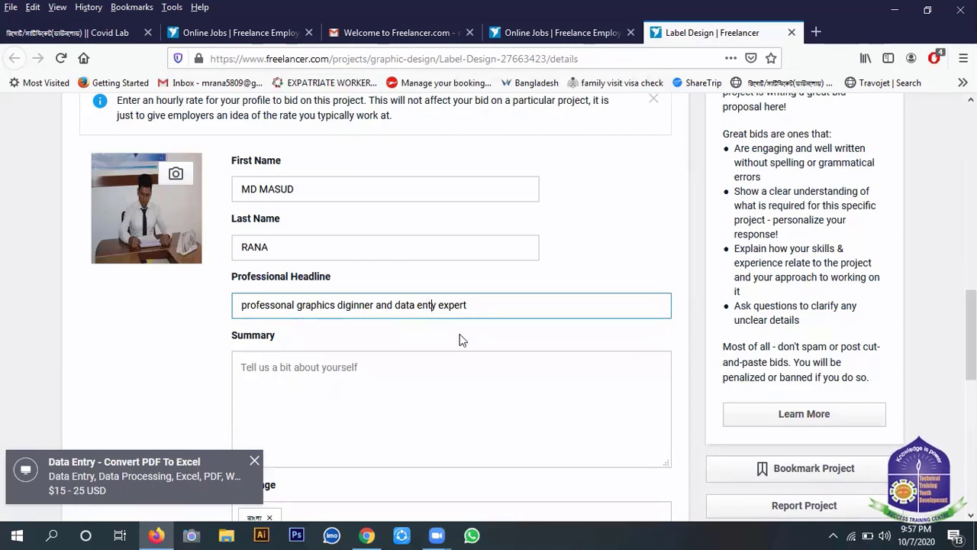
text(r)
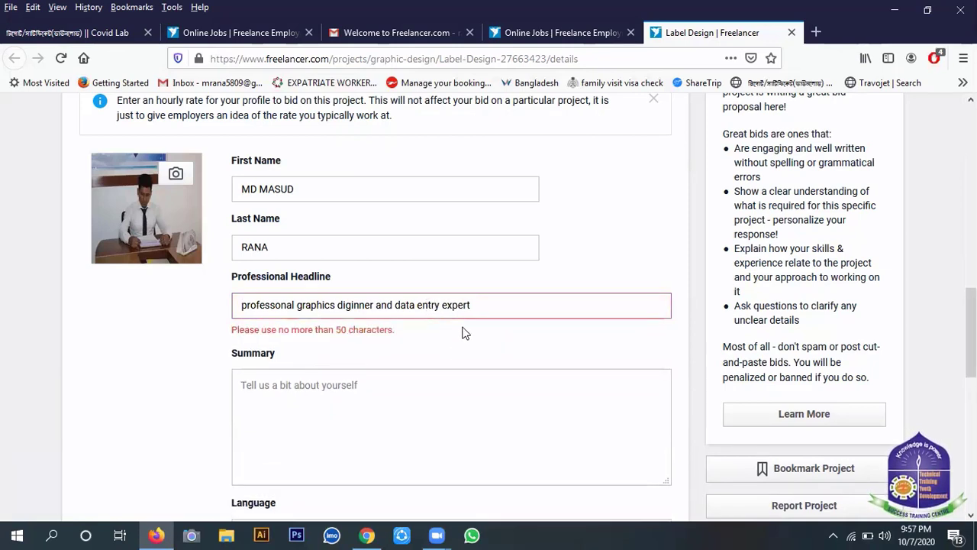
click(476, 309)
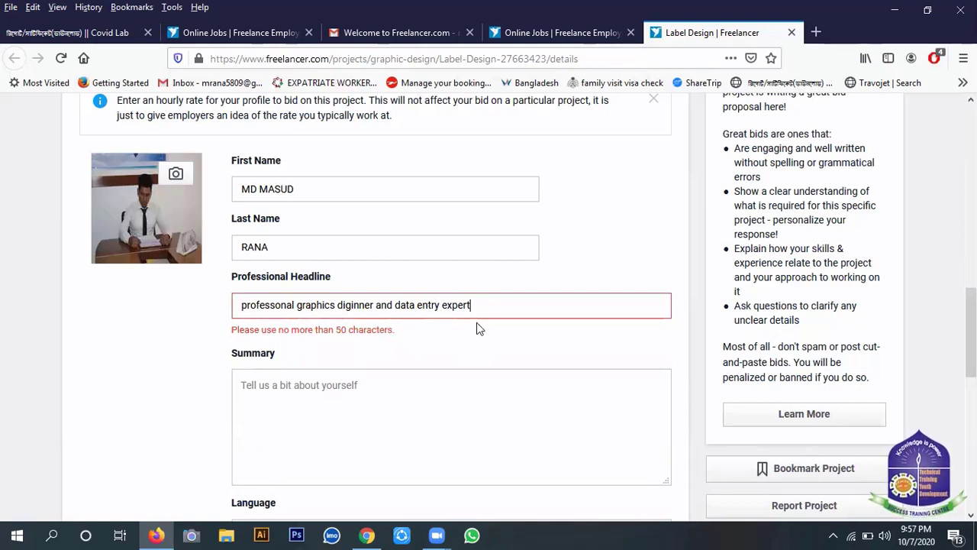
click(334, 308)
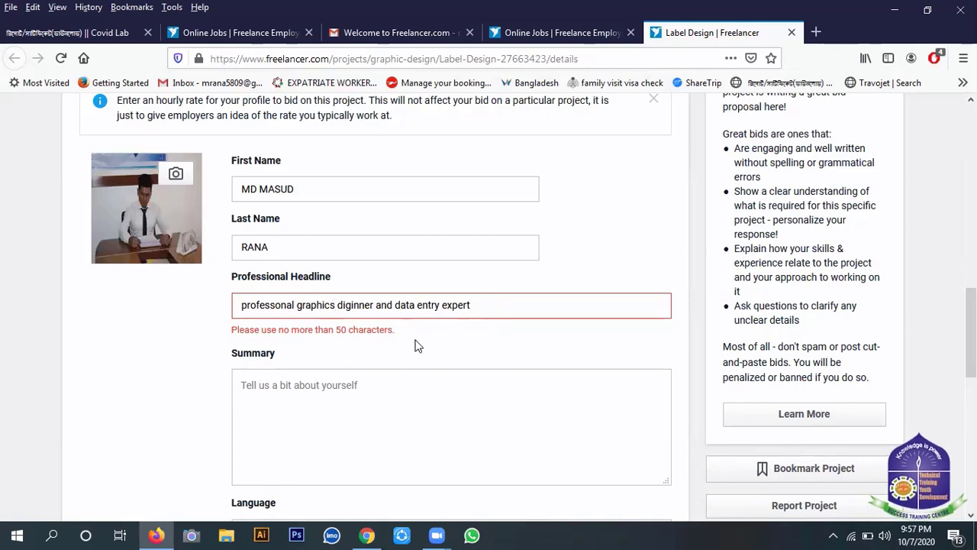
key(BackSpace)
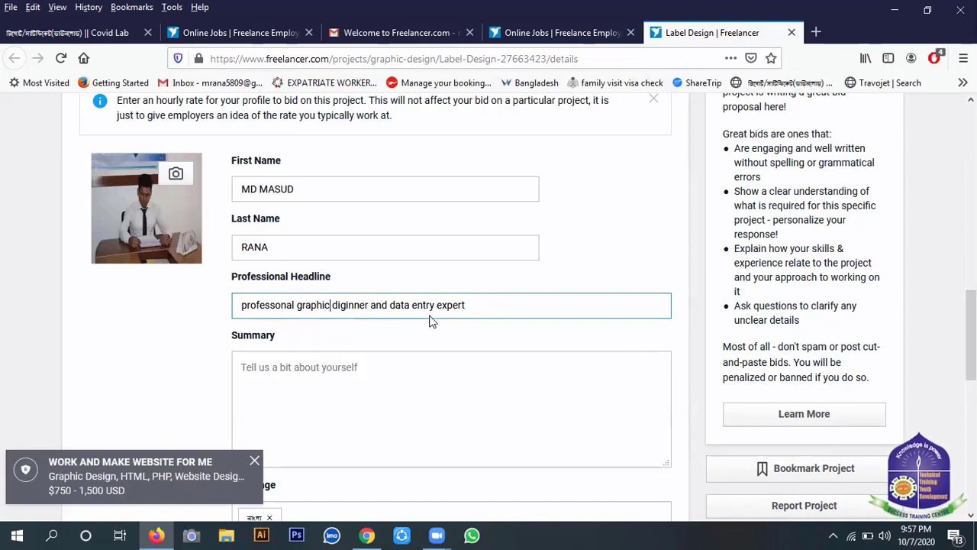
Select the entire headline text
drag(484, 308, 251, 327)
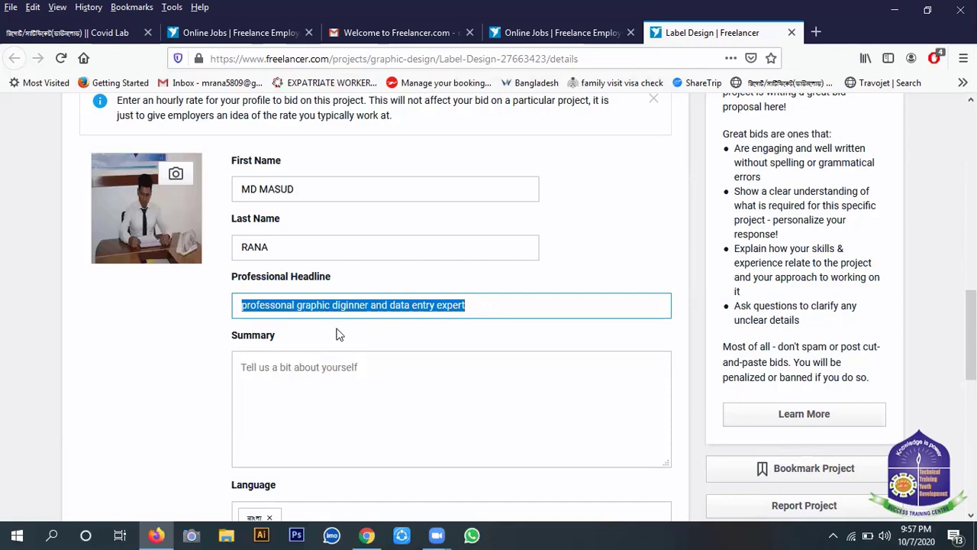
click(162, 535)
click(157, 534)
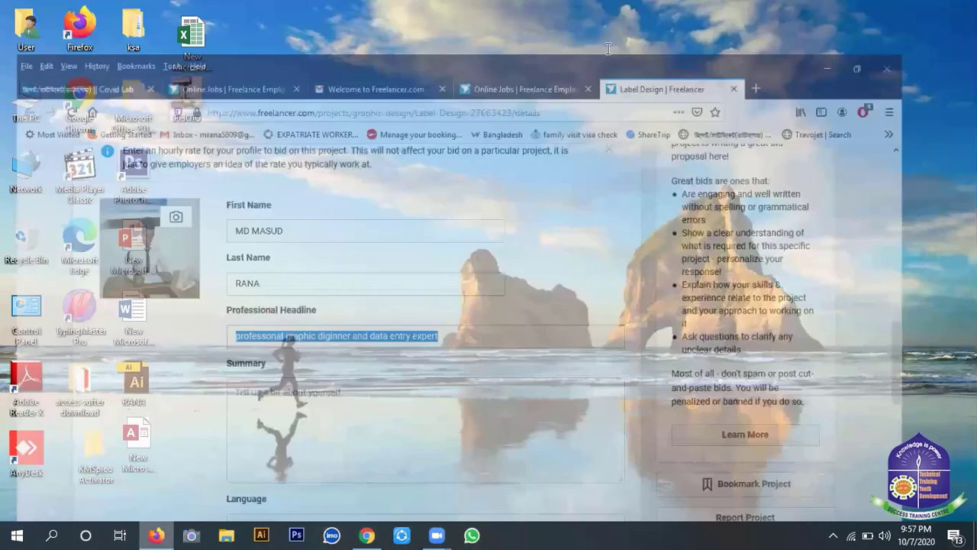
Paste the headline into Google Translate (English→Bengali) and accept the 'designer' spelling correction
click(815, 33)
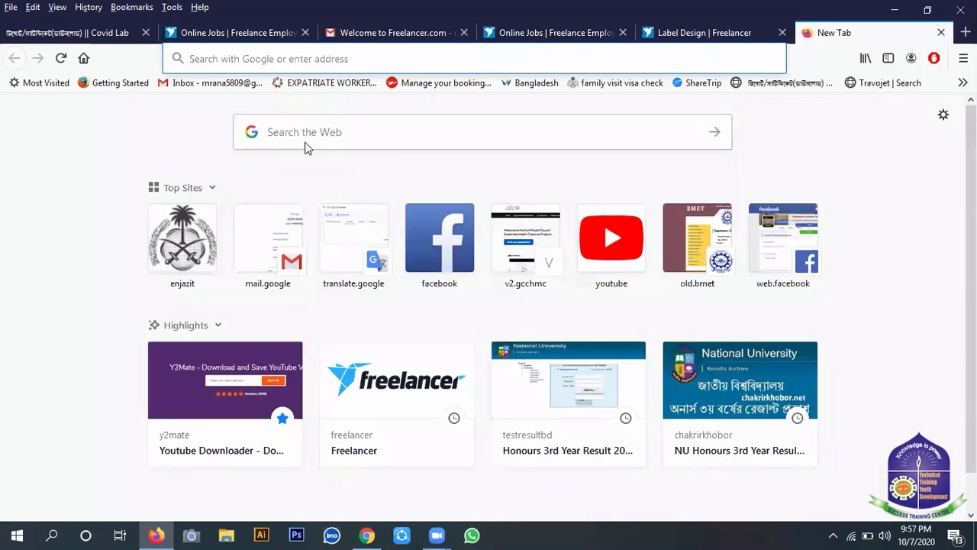
click(350, 252)
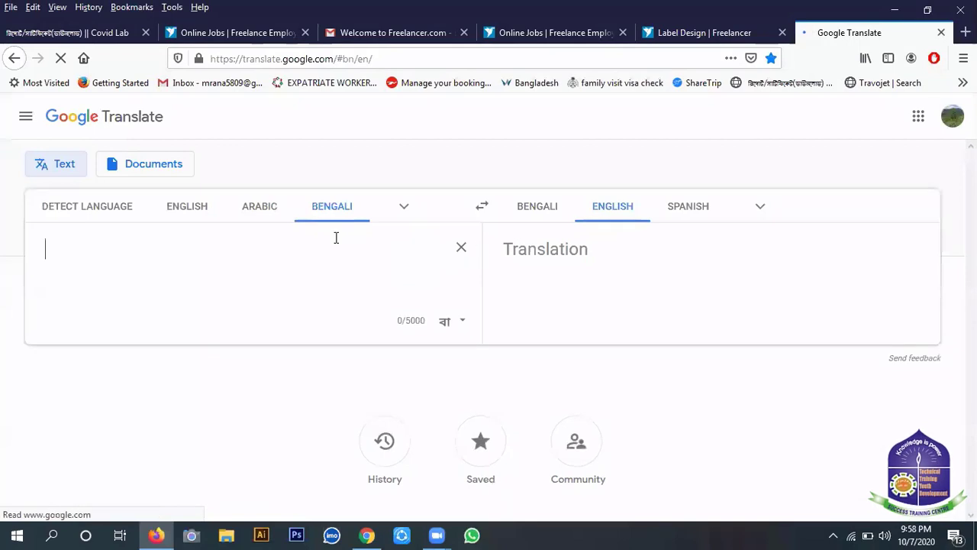
click(191, 208)
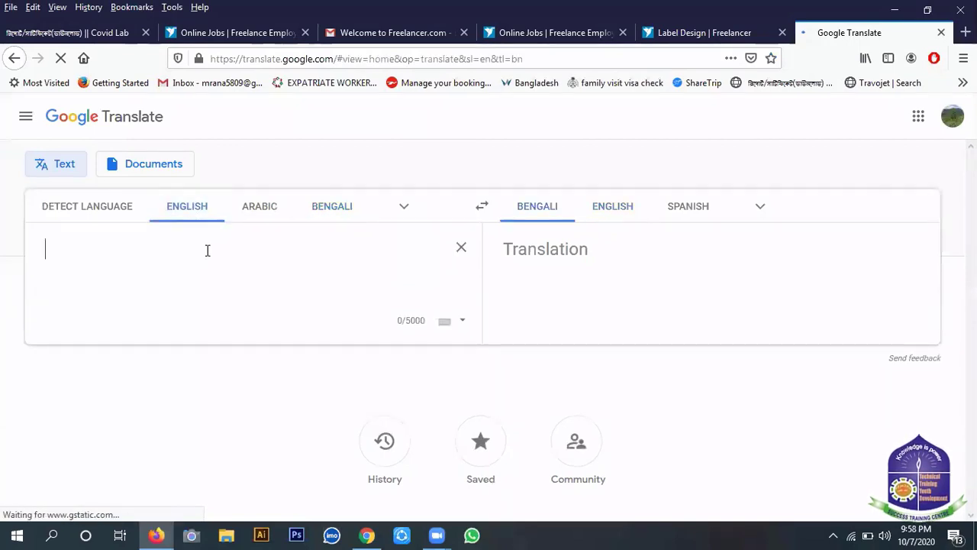
text(professional graphic diginner and data entry expert)
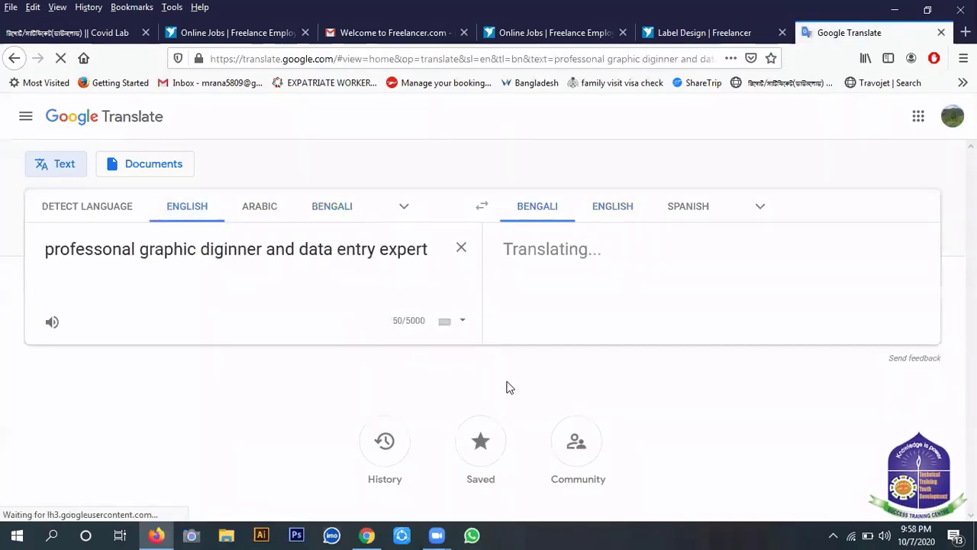
click(333, 323)
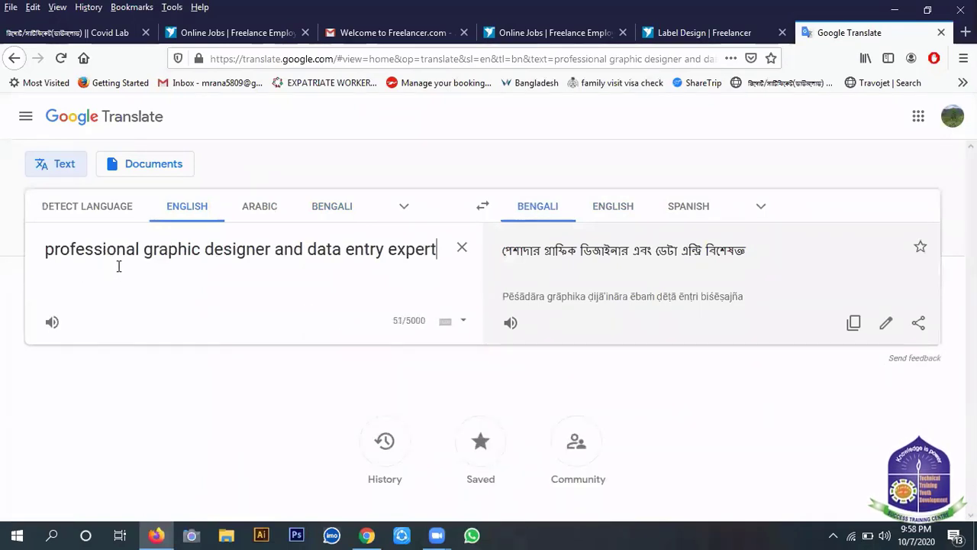
drag(437, 251, 34, 248)
key(ctrl+c)
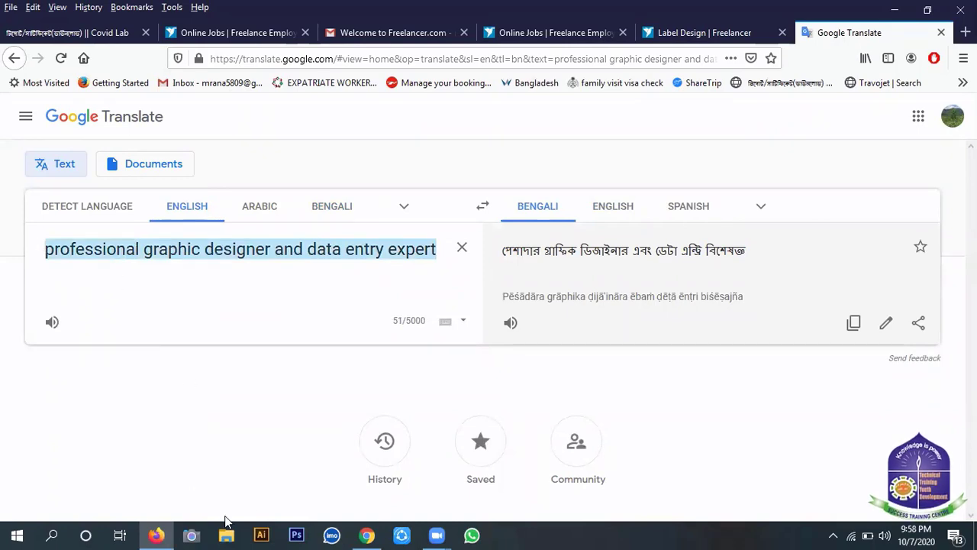
click(674, 35)
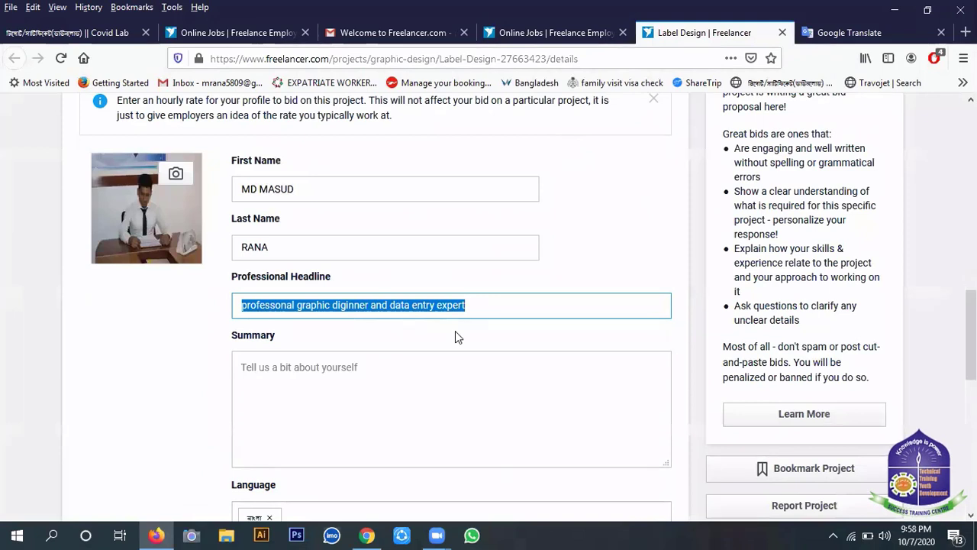
Paste the corrected headline and trim it to 'professional graphic design and data entry expert'
key(ctrl+v)
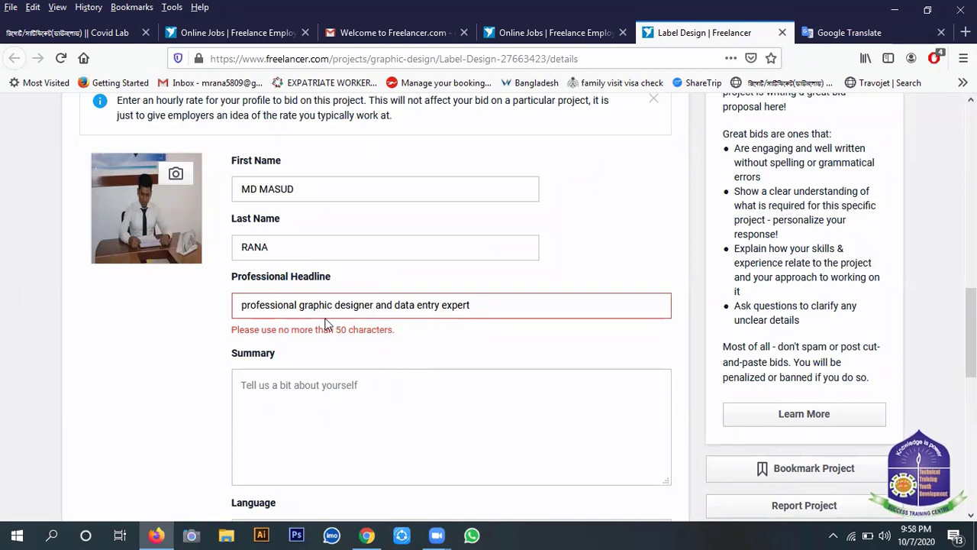
click(375, 311)
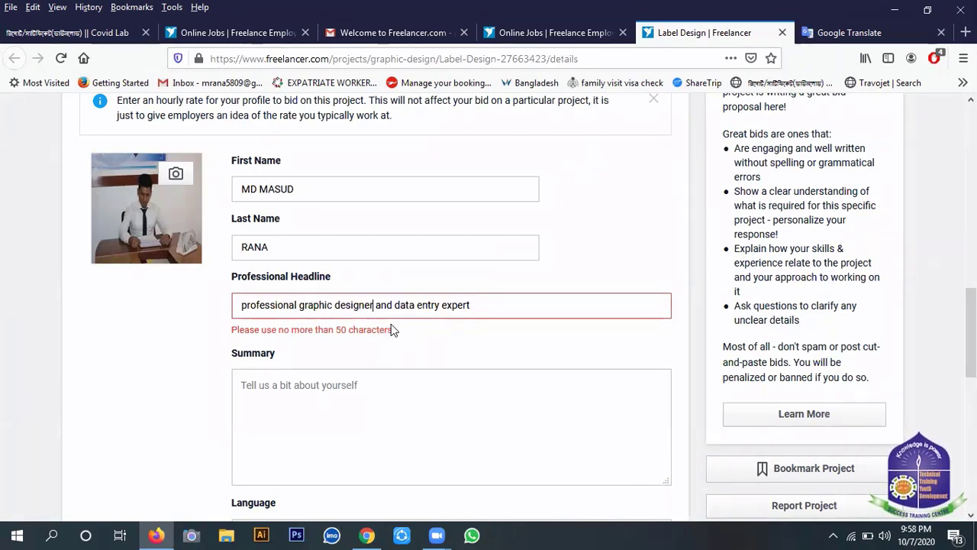
key(BackSpace)
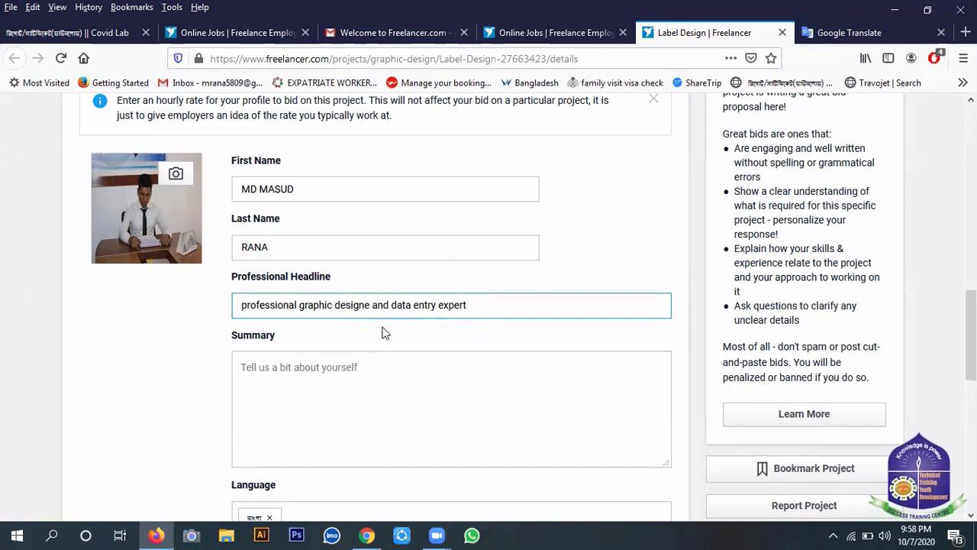
text(r)
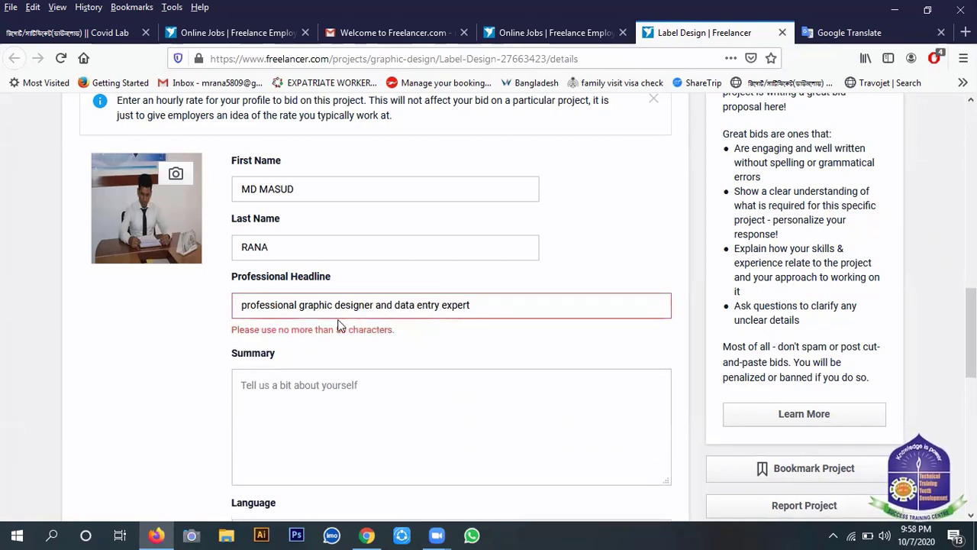
click(243, 304)
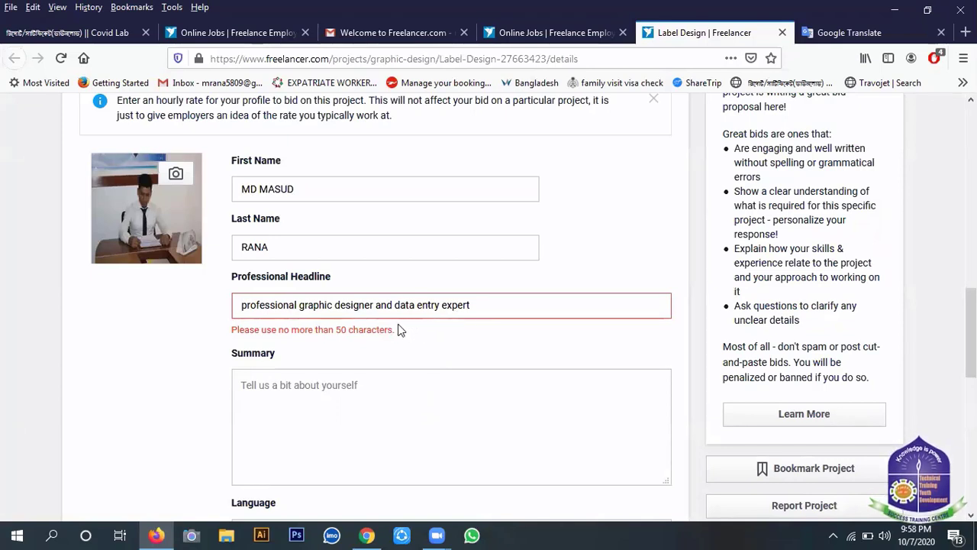
key(BackSpace)
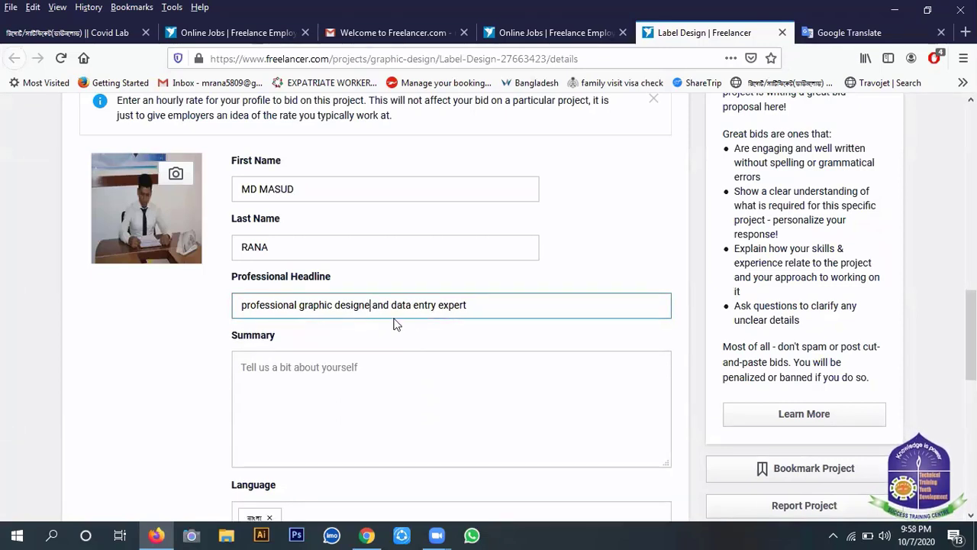
key(BackSpace)
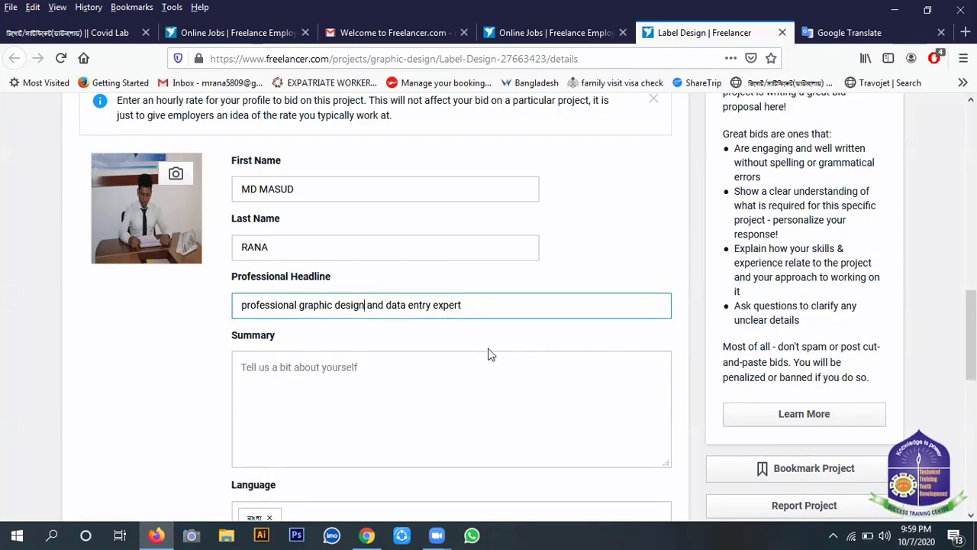
click(244, 369)
scroll(344, 379, down, 2)
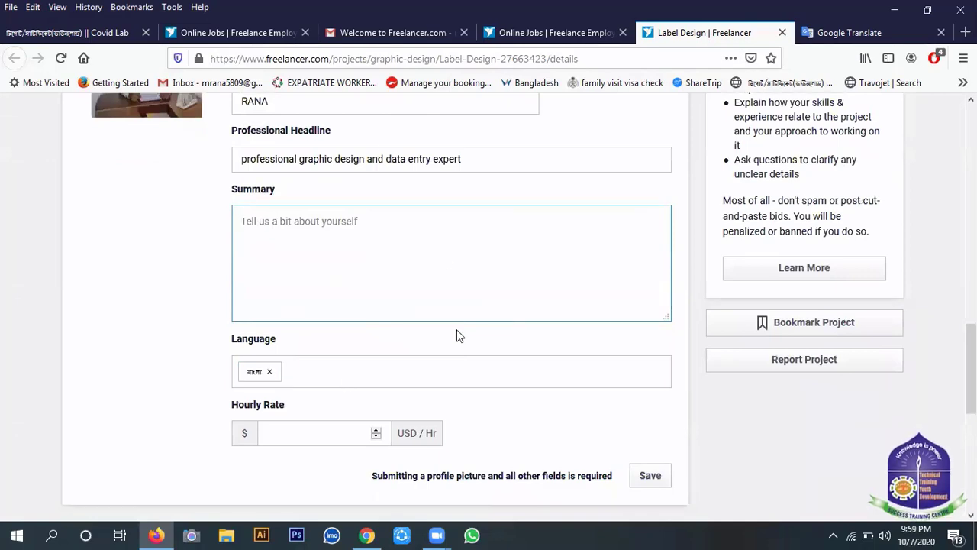
scroll(457, 336, up, 3)
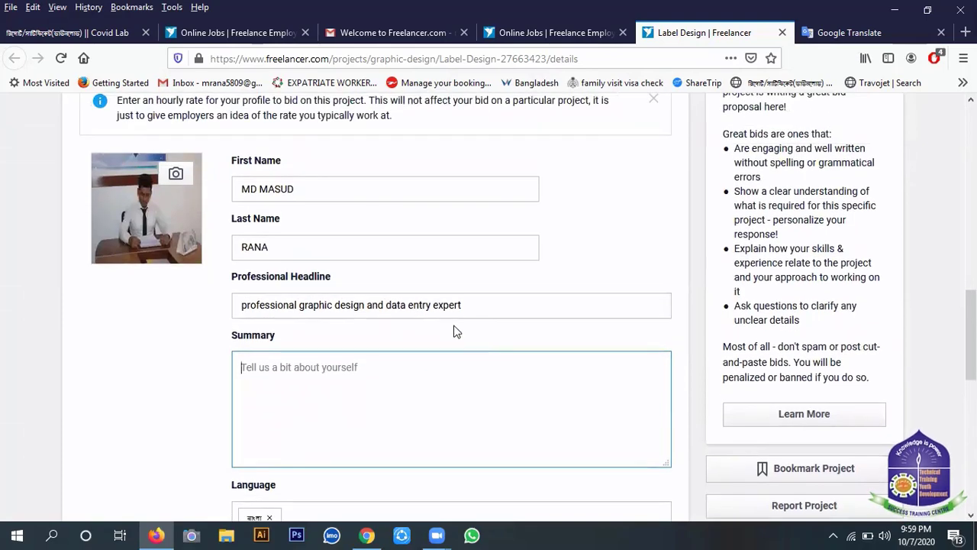
scroll(409, 336, down, 1)
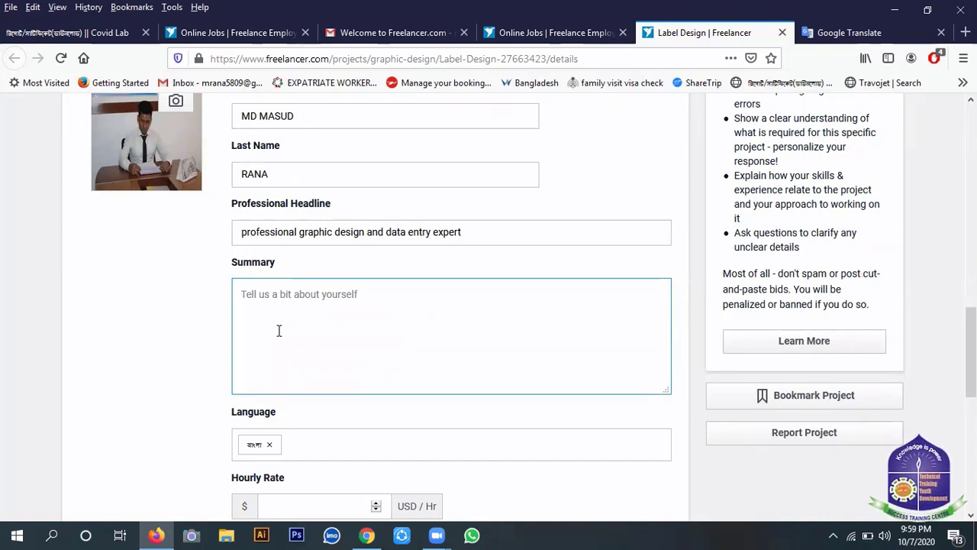
scroll(322, 275, up, 10)
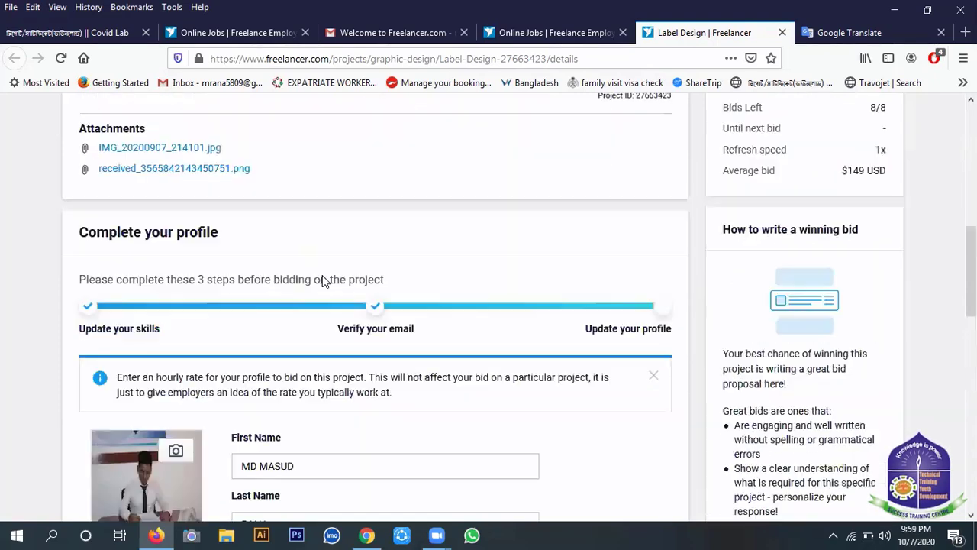
scroll(322, 275, up, 3)
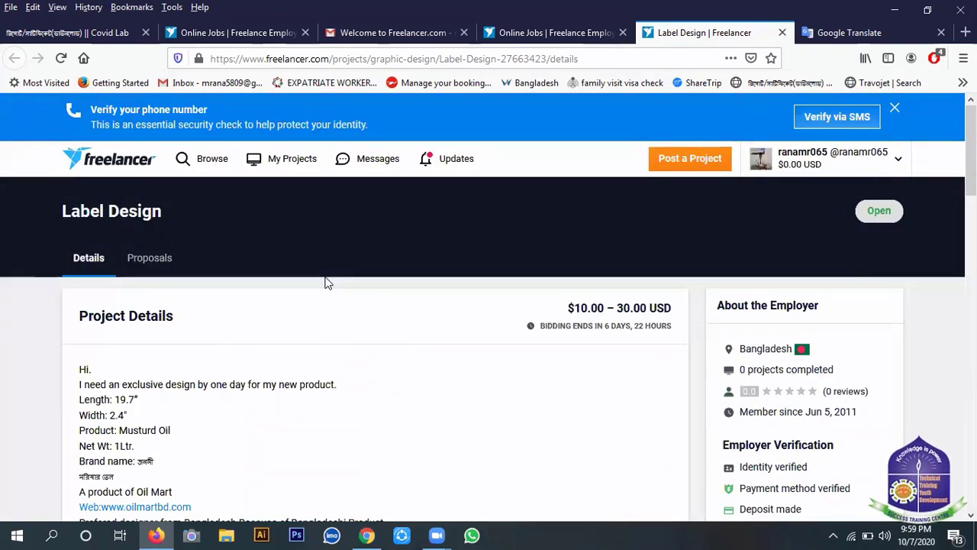
Open the 'Conversion of PDF into Word' job from Updates in a new tab and close Google Translate
right_click(450, 165)
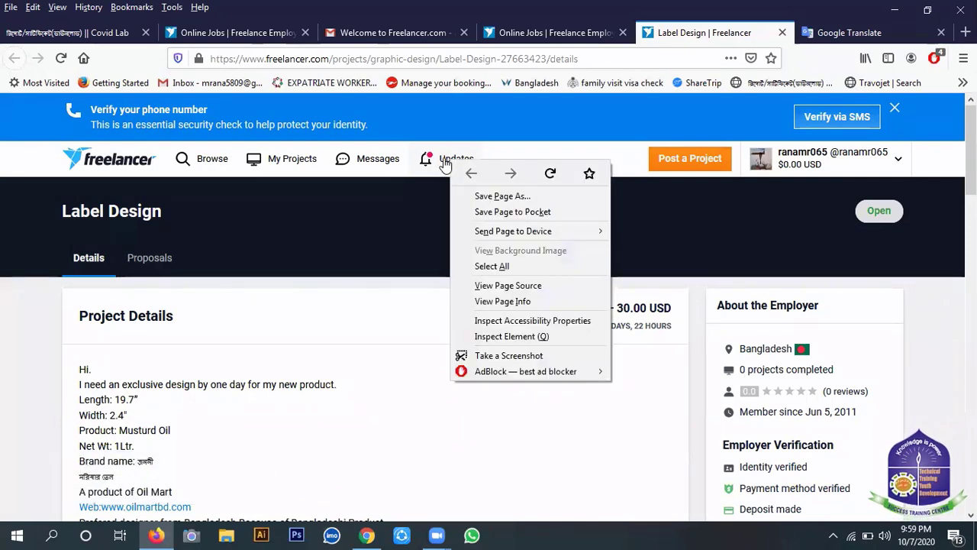
click(447, 164)
click(445, 165)
click(445, 165)
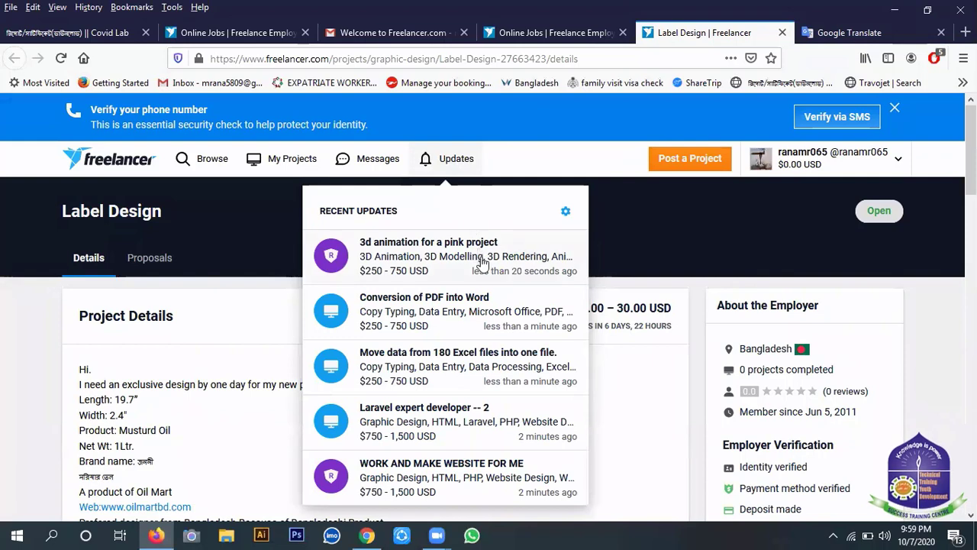
scroll(473, 244, down, 2)
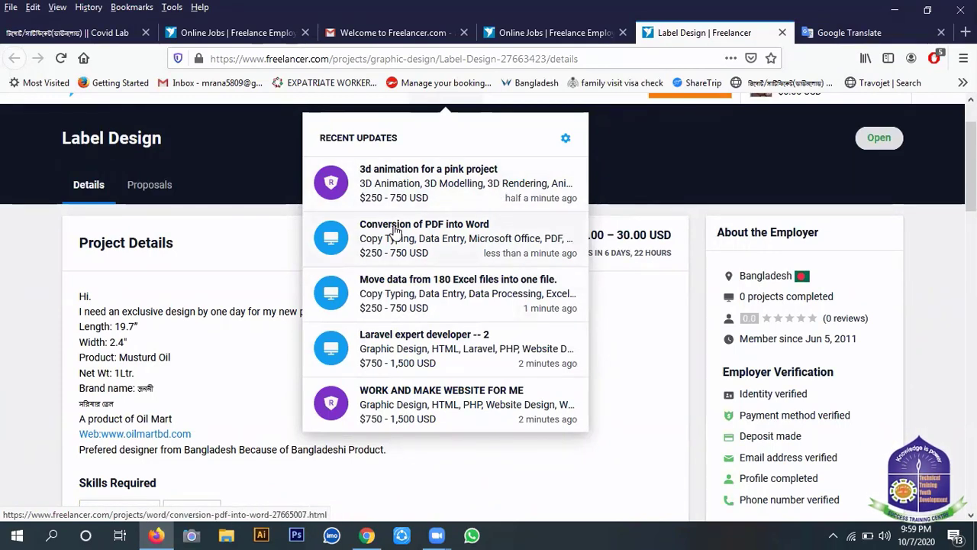
right_click(395, 231)
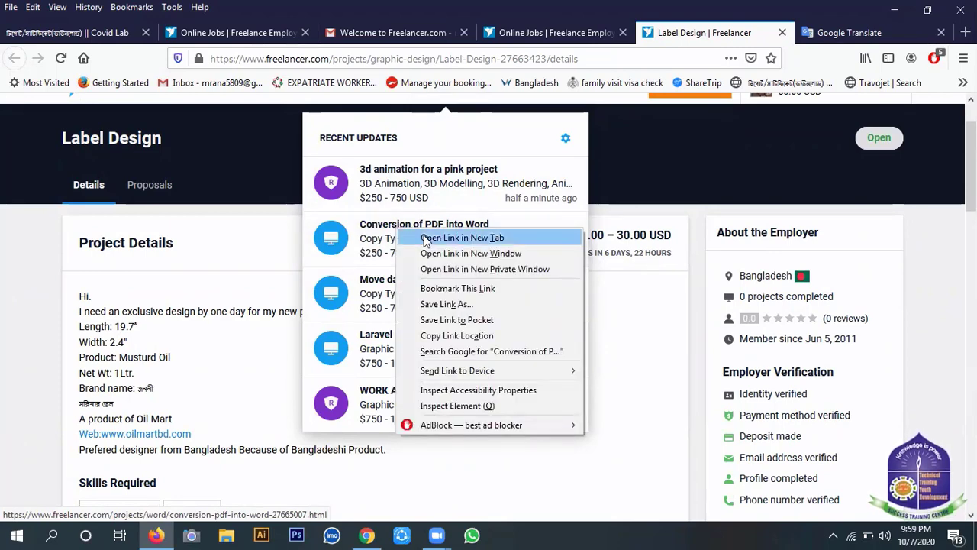
click(426, 240)
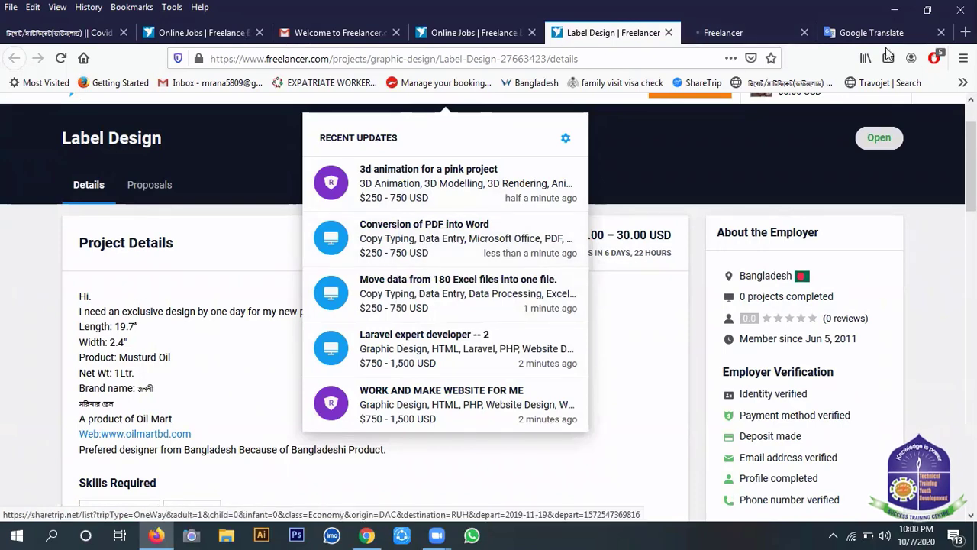
click(943, 33)
click(835, 33)
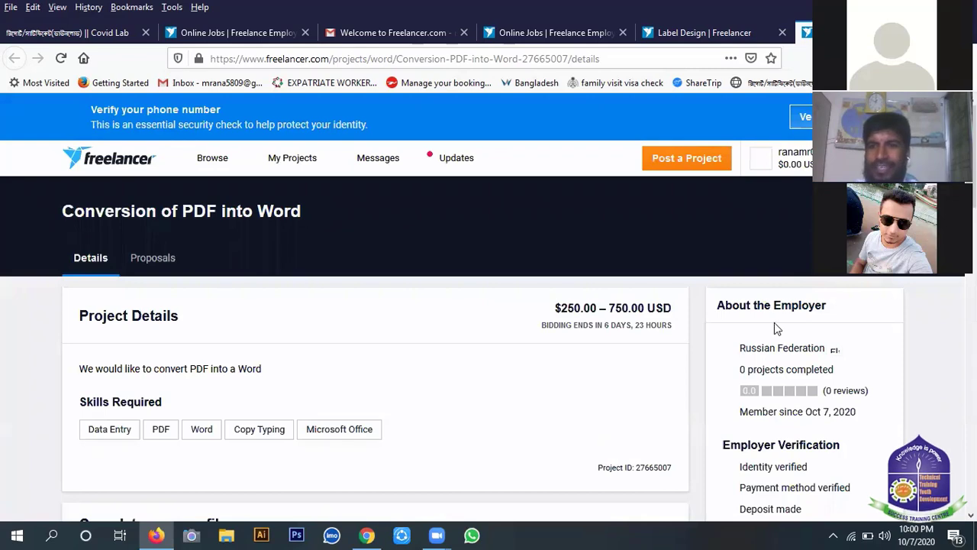
scroll(873, 386, down, 2)
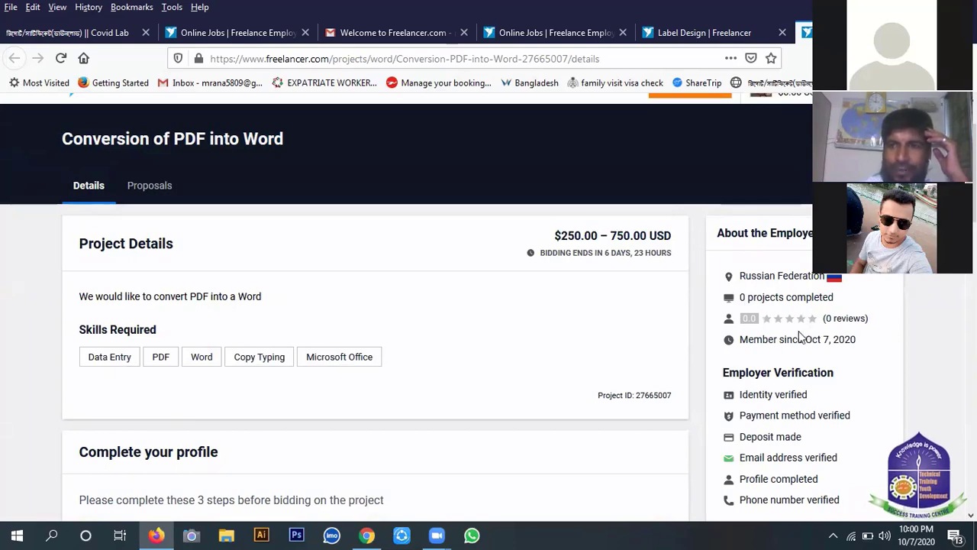
scroll(489, 354, down, 3)
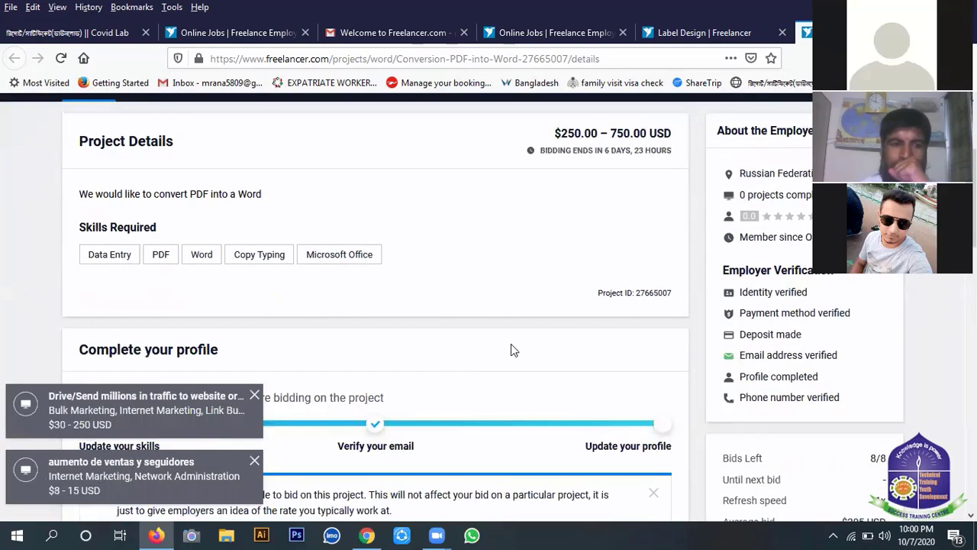
scroll(514, 347, down, 5)
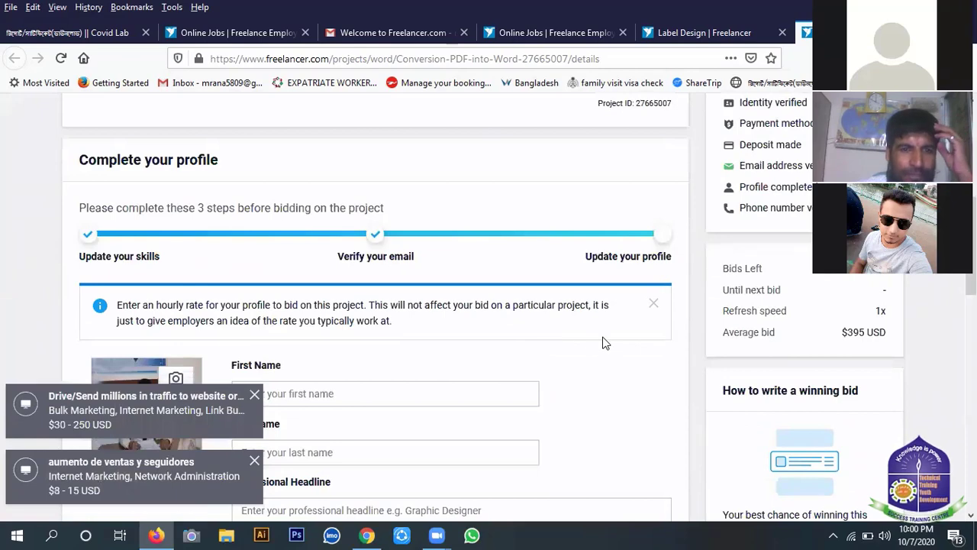
scroll(527, 321, up, 4)
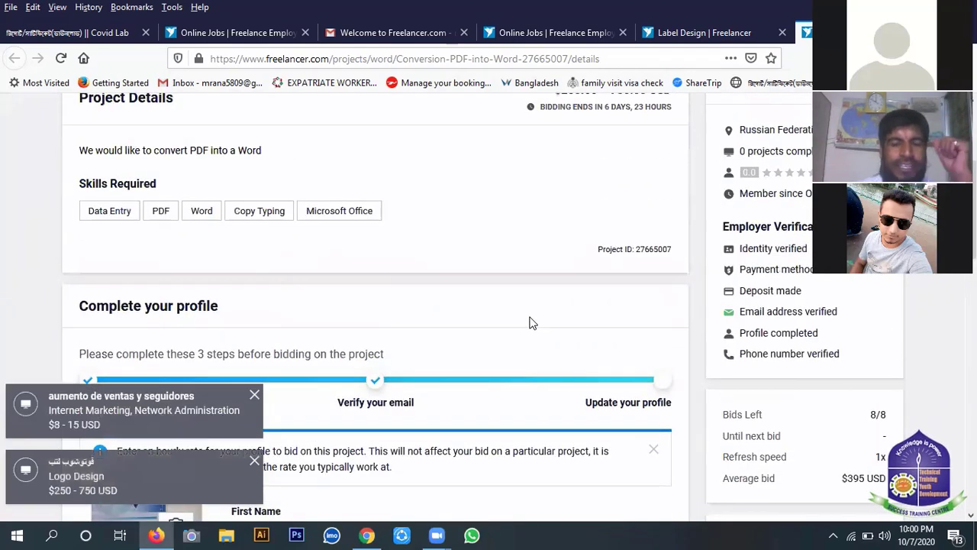
scroll(471, 357, down, 1)
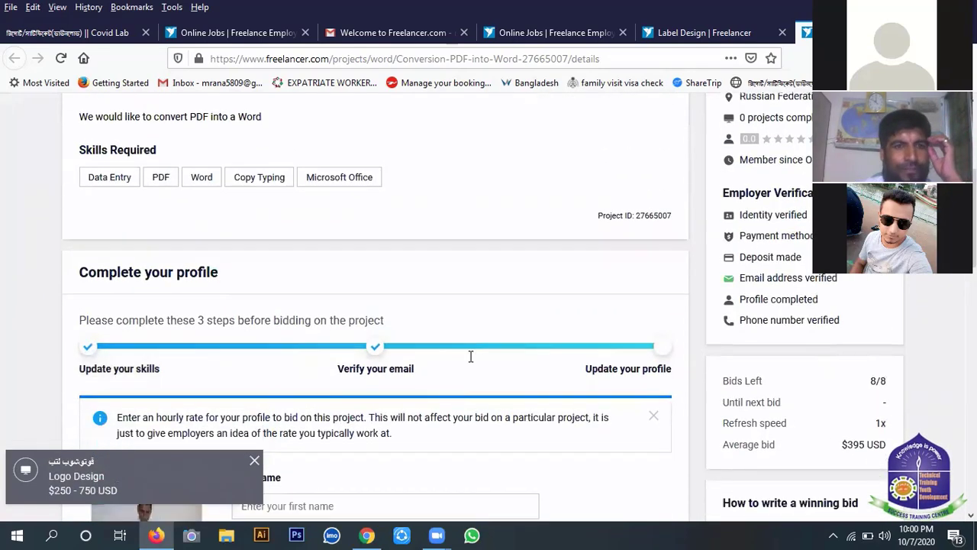
scroll(470, 357, down, 3)
scroll(478, 358, down, 2)
scroll(478, 351, up, 7)
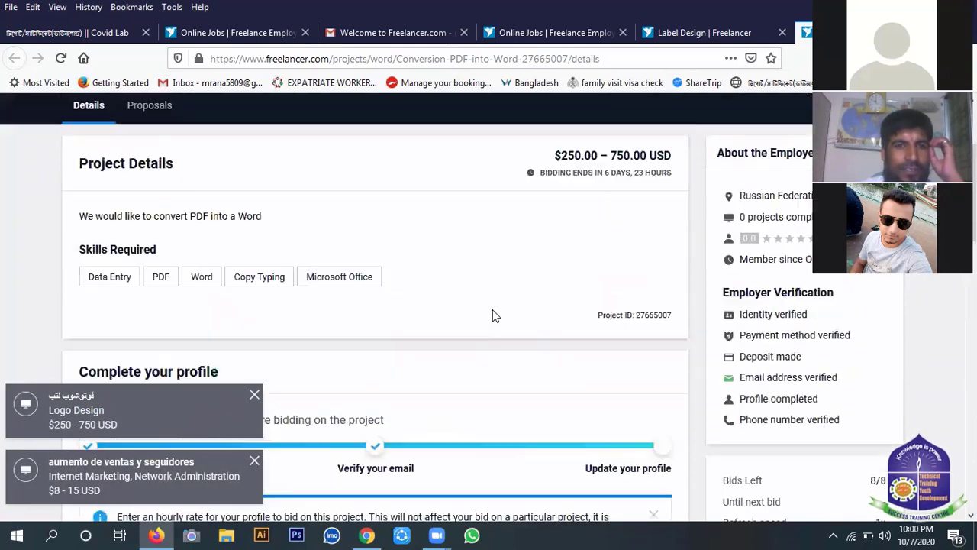
scroll(492, 315, up, 4)
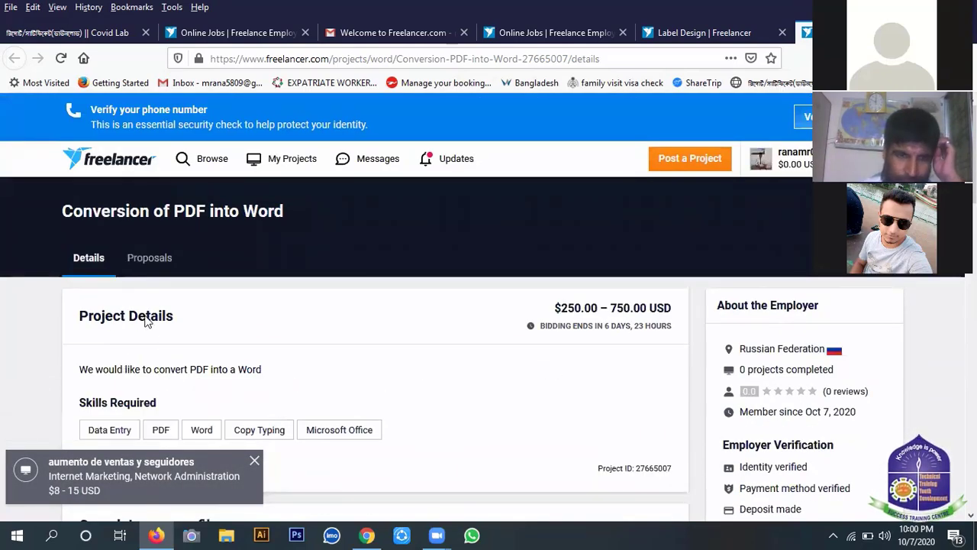
Open the project's proposals and read the top $475 bidder's full profile and services
click(149, 259)
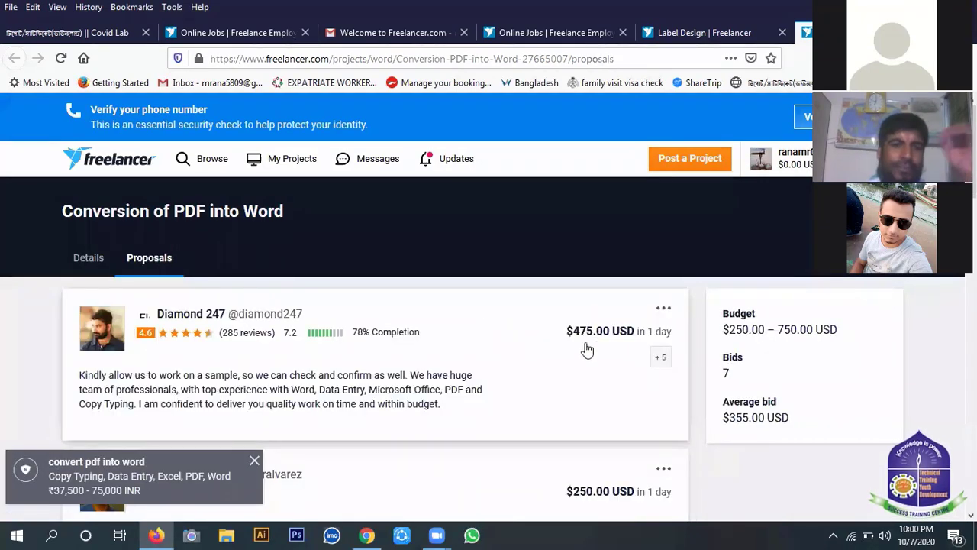
scroll(573, 364, down, 2)
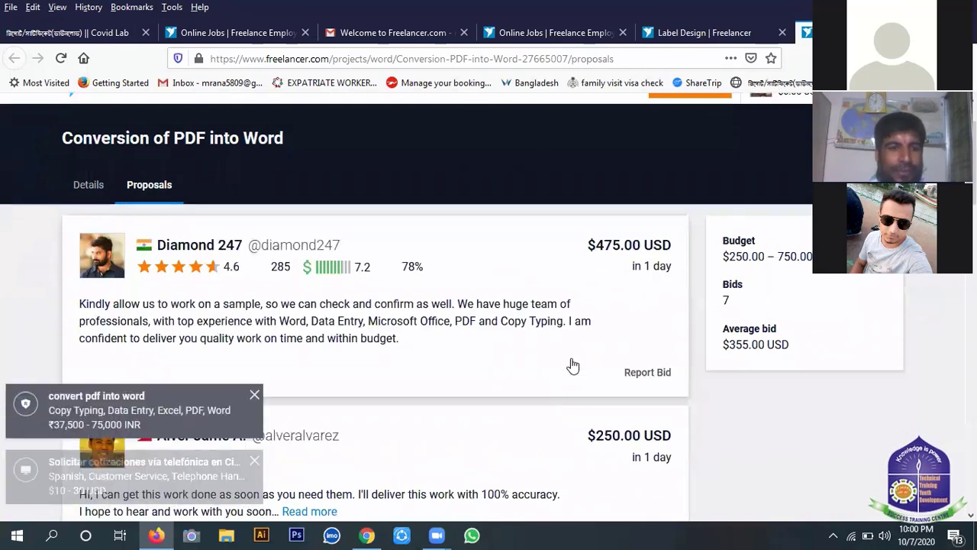
click(188, 248)
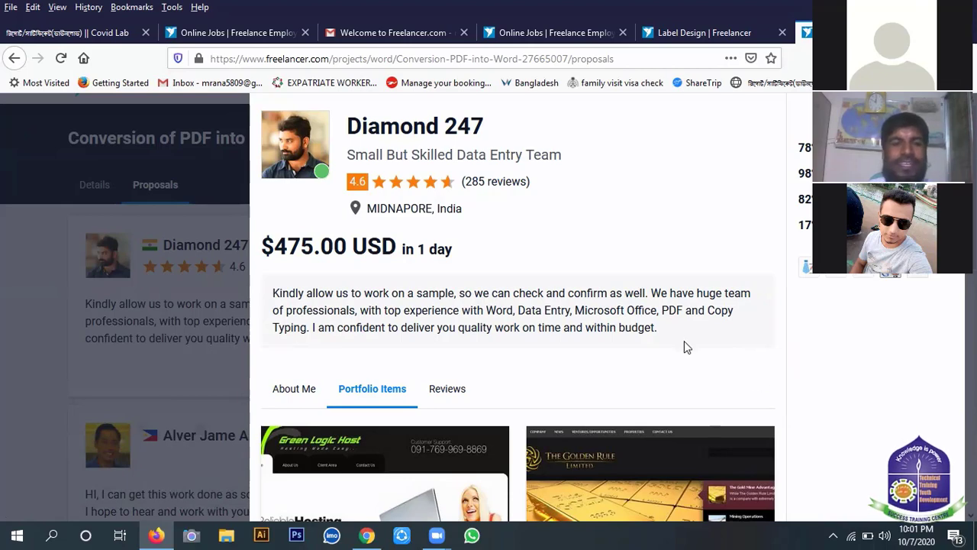
scroll(687, 349, down, 3)
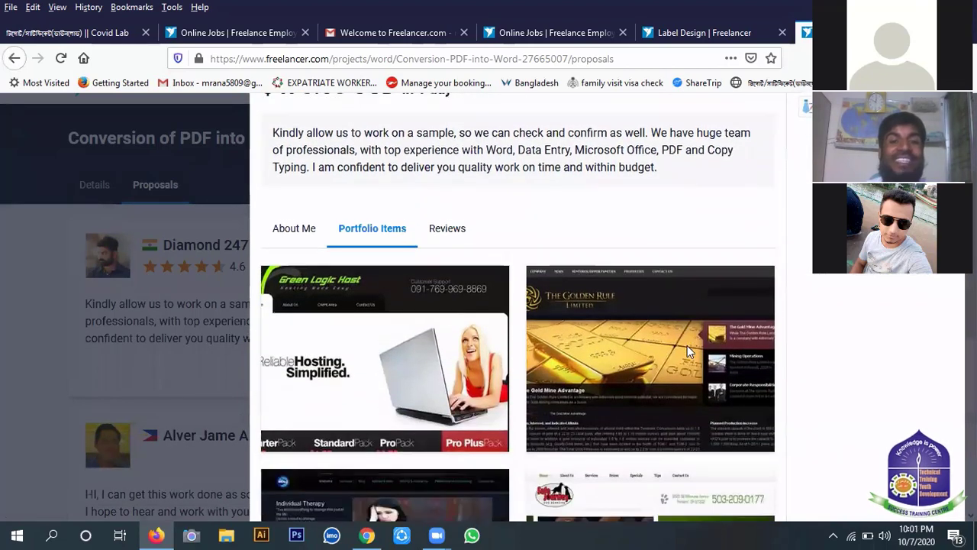
scroll(687, 351, up, 3)
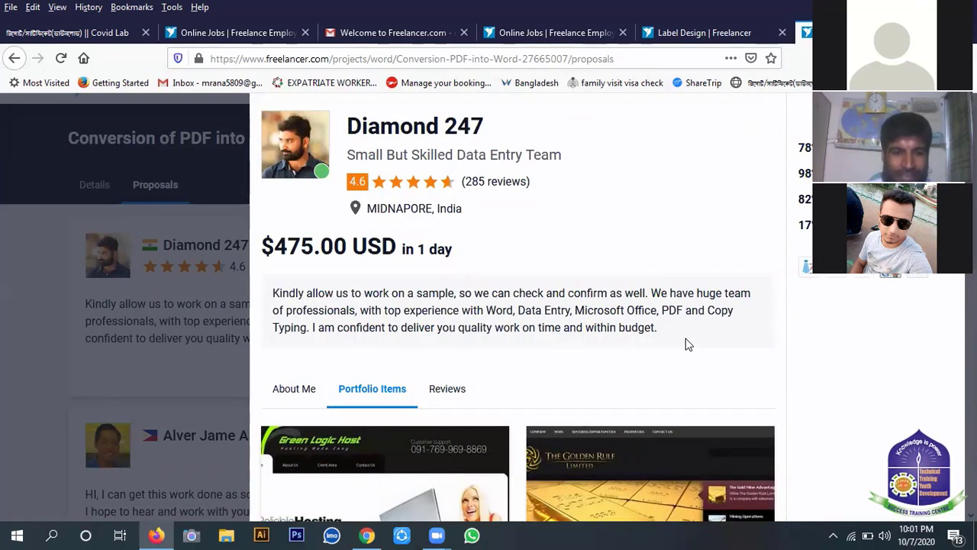
click(290, 391)
scroll(578, 358, down, 2)
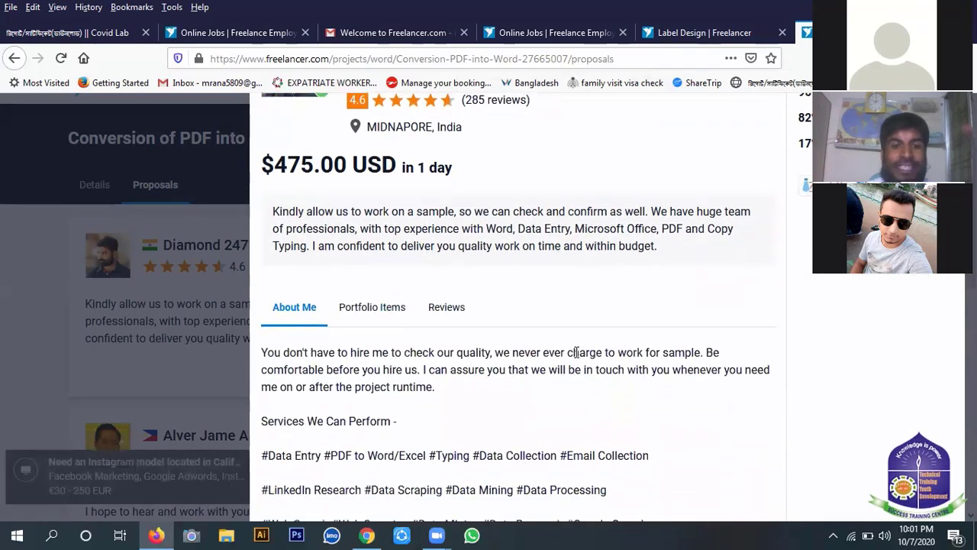
scroll(260, 255, up, 2)
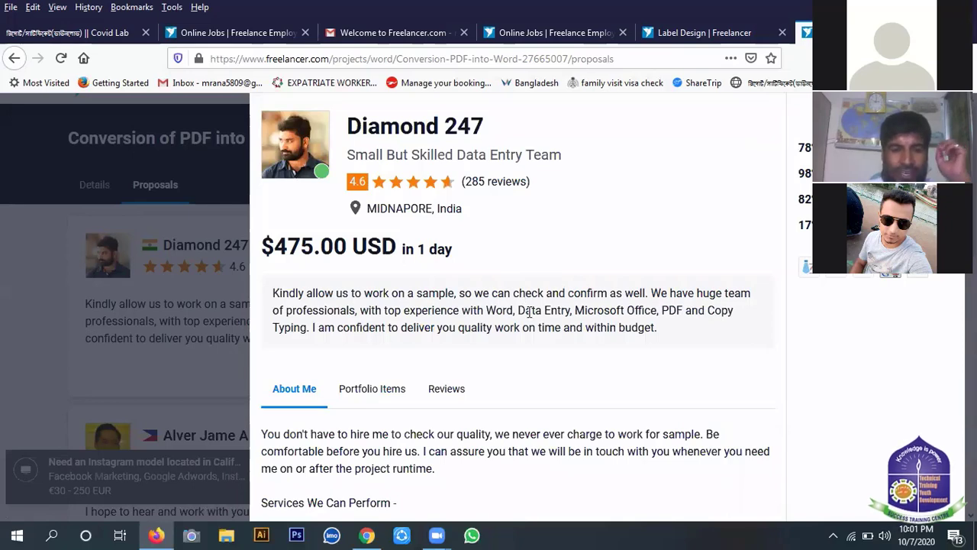
scroll(522, 331, down, 5)
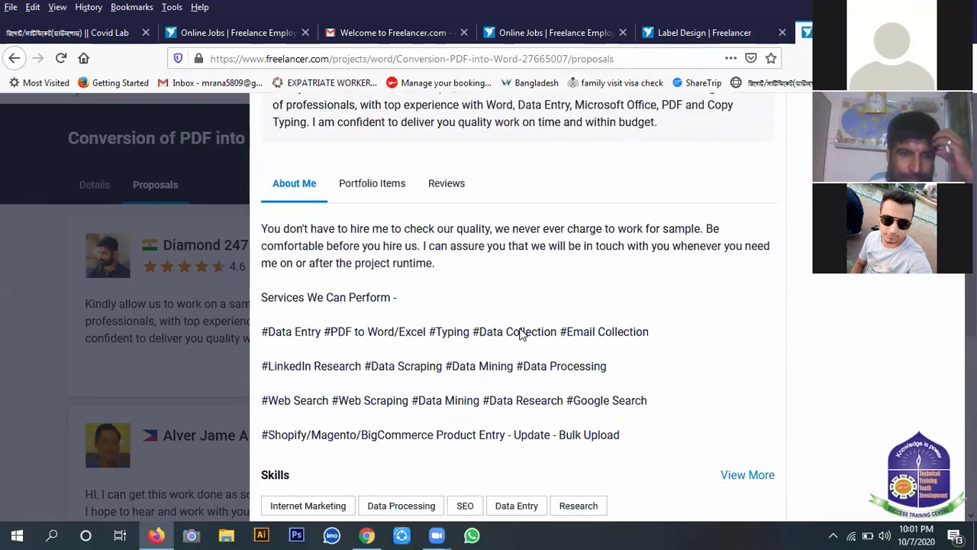
scroll(522, 334, down, 3)
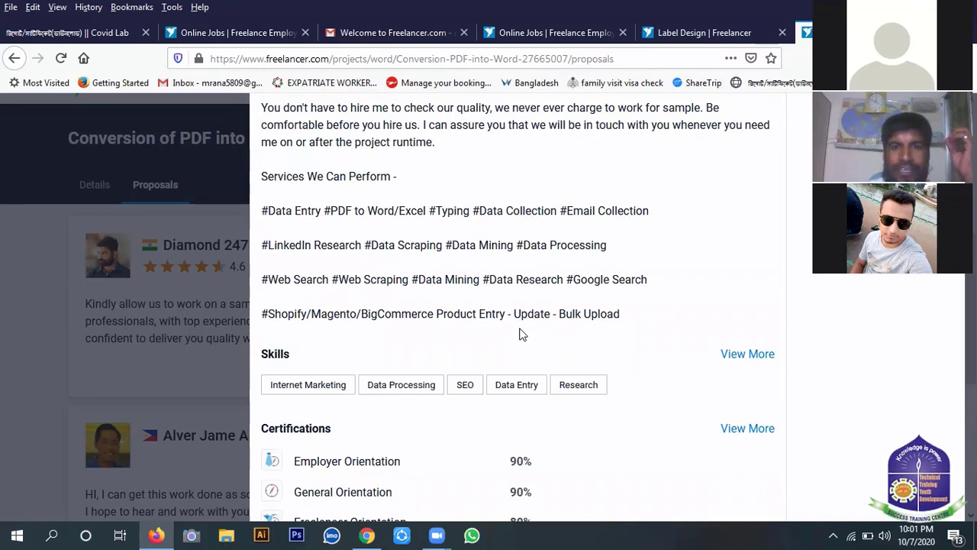
scroll(522, 333, up, 2)
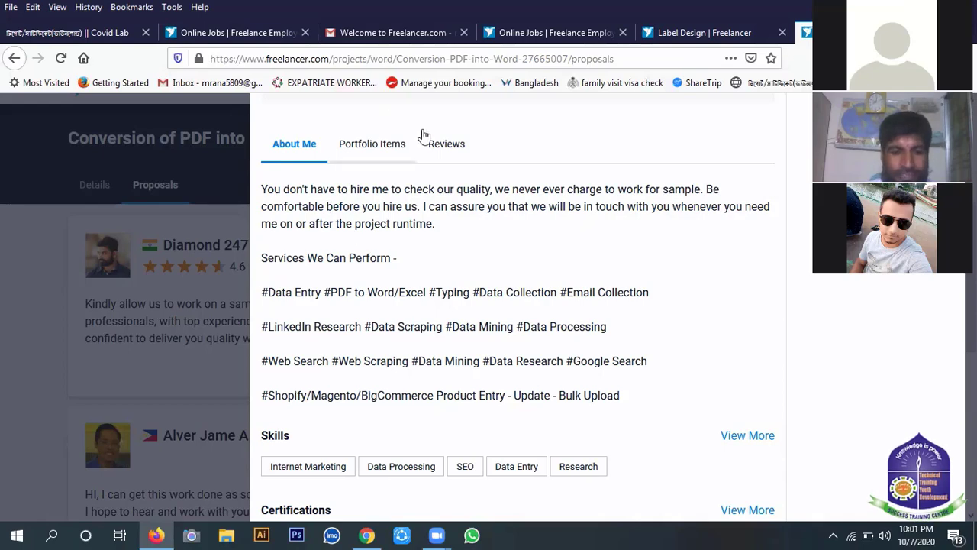
scroll(468, 369, down, 2)
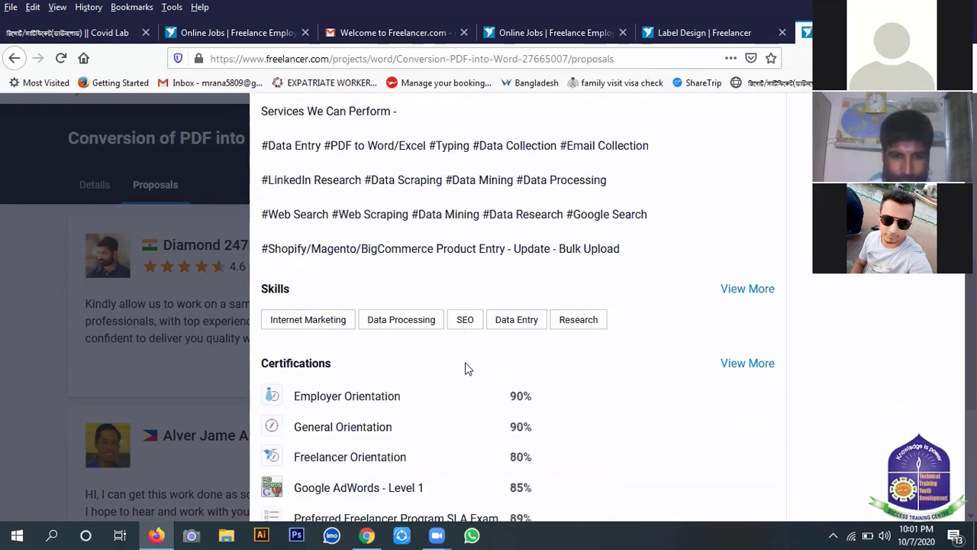
scroll(468, 368, down, 2)
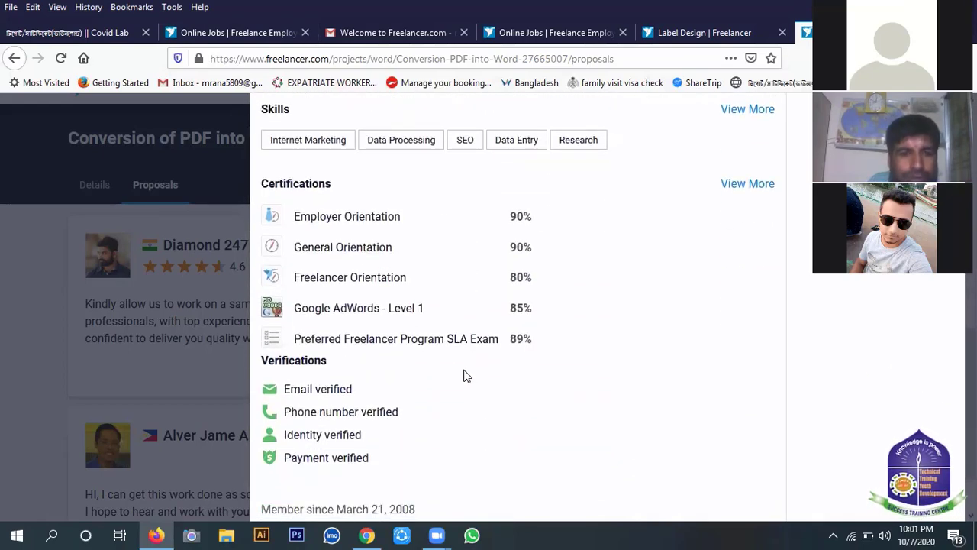
scroll(461, 380, down, 1)
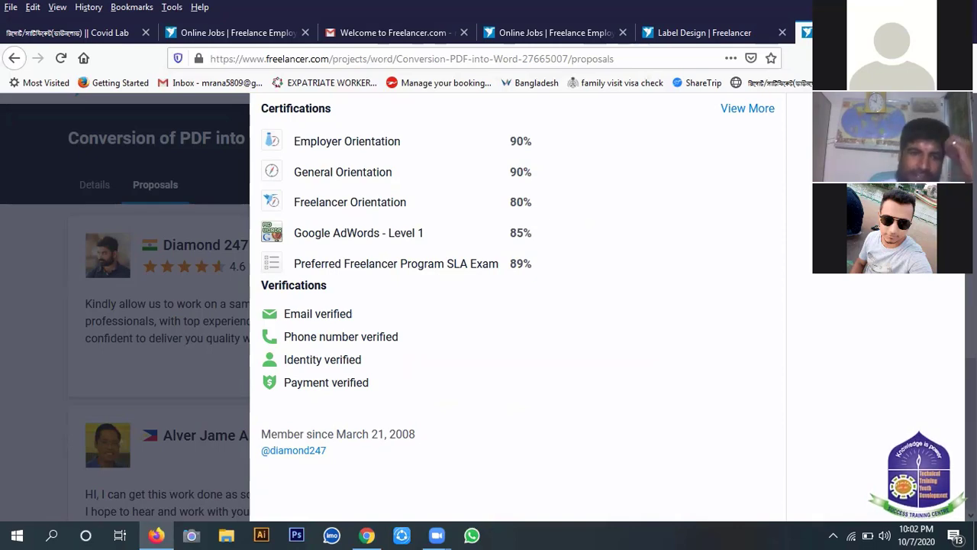
scroll(413, 434, up, 10)
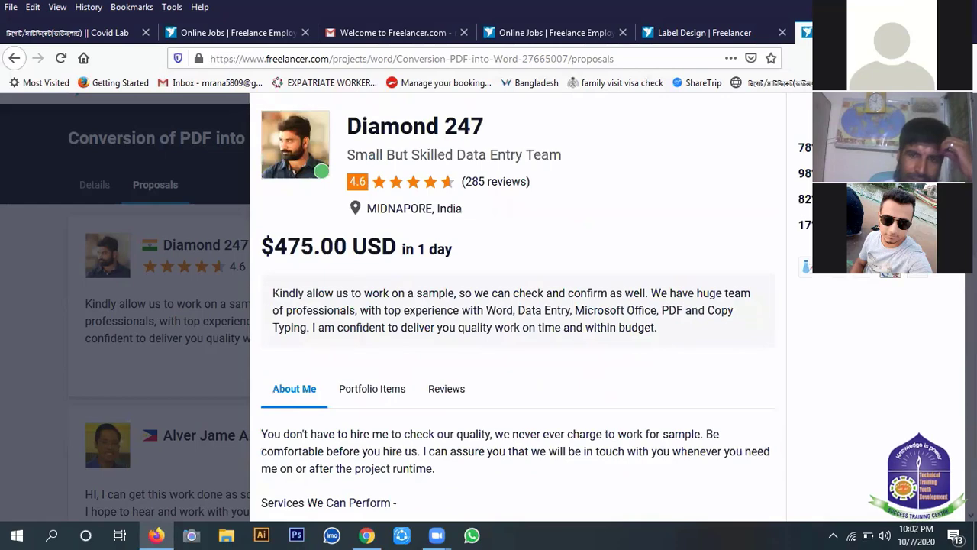
Close that profile and open the $250, 7-day bidder's proposal further down the list
click(946, 113)
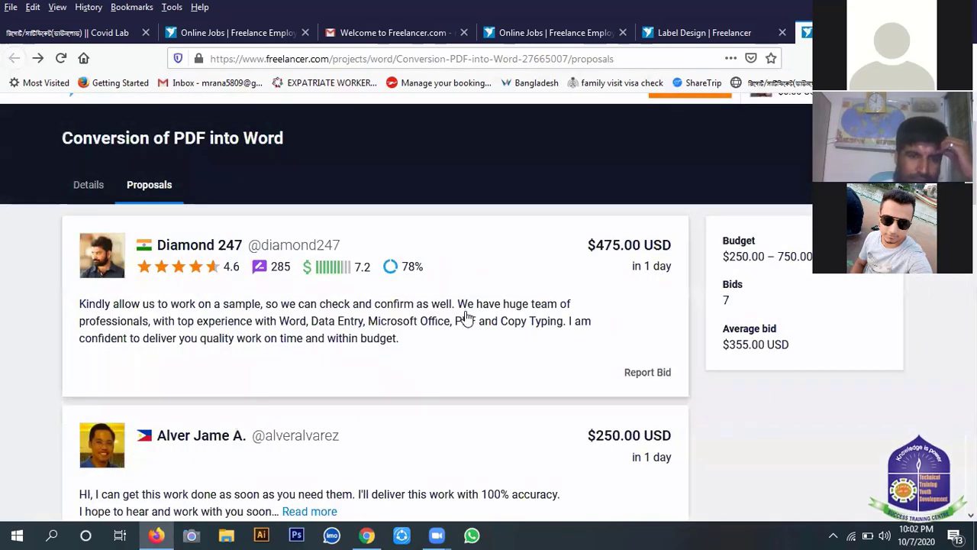
scroll(364, 382, down, 3)
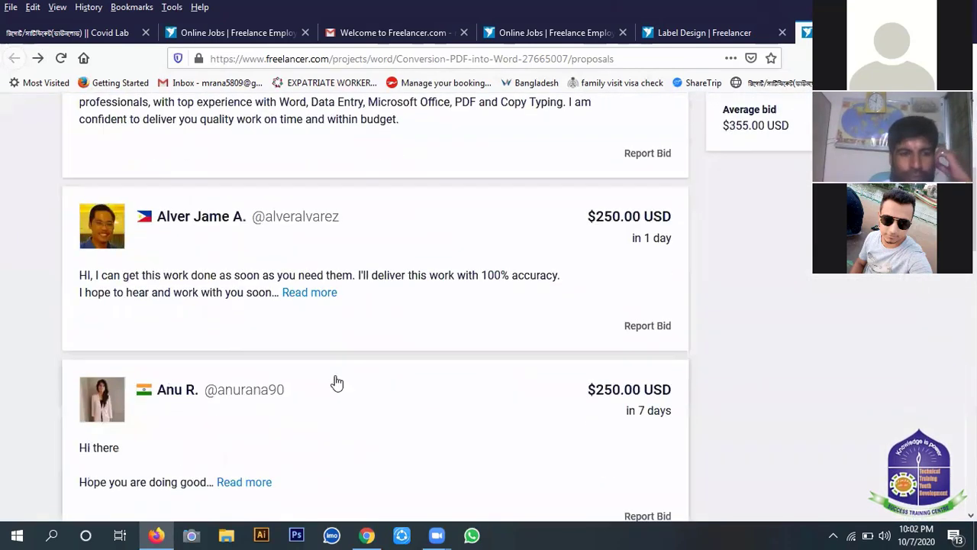
scroll(336, 382, down, 3)
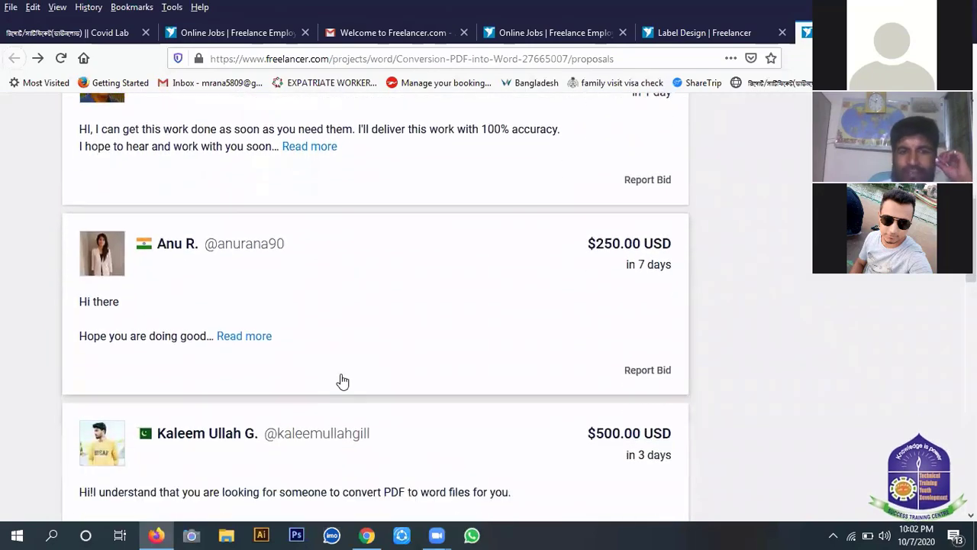
scroll(340, 377, down, 2)
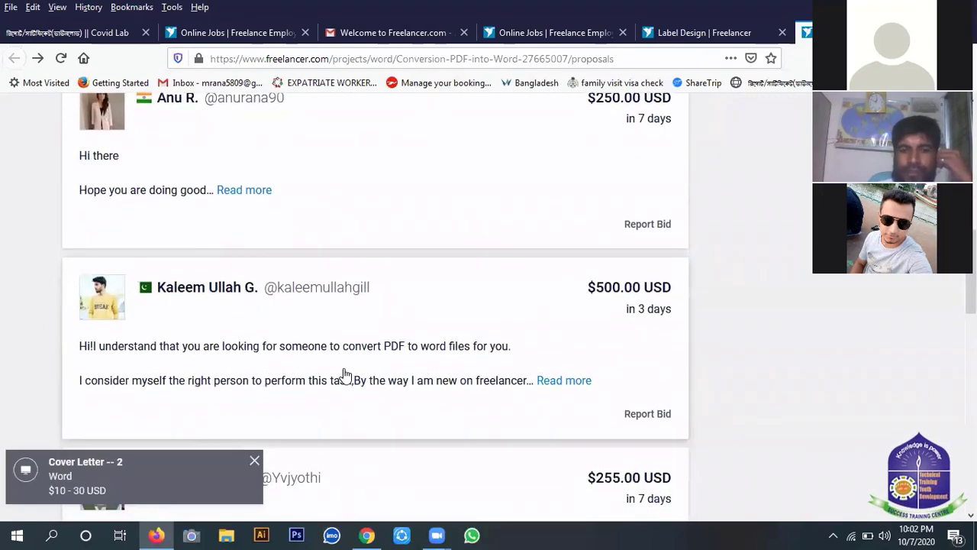
scroll(347, 359, down, 4)
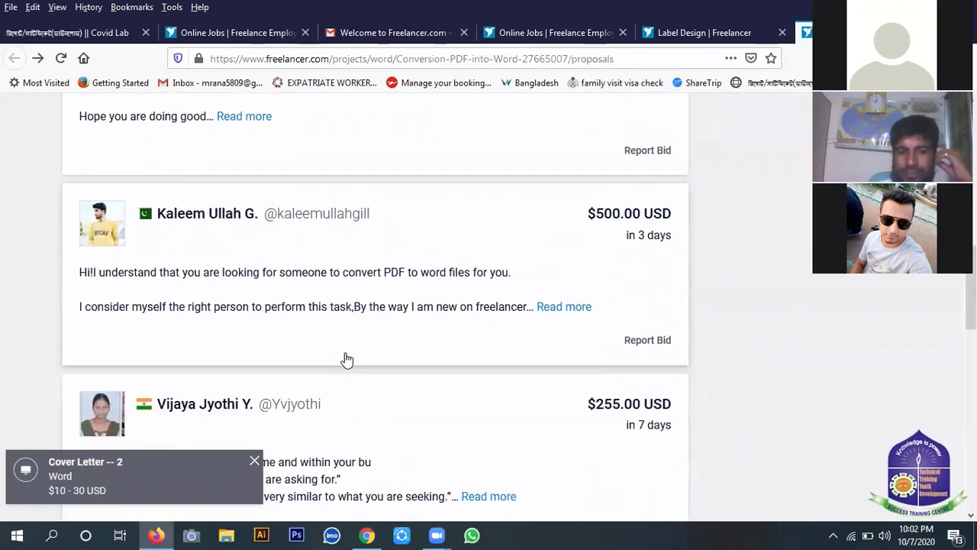
scroll(347, 359, down, 3)
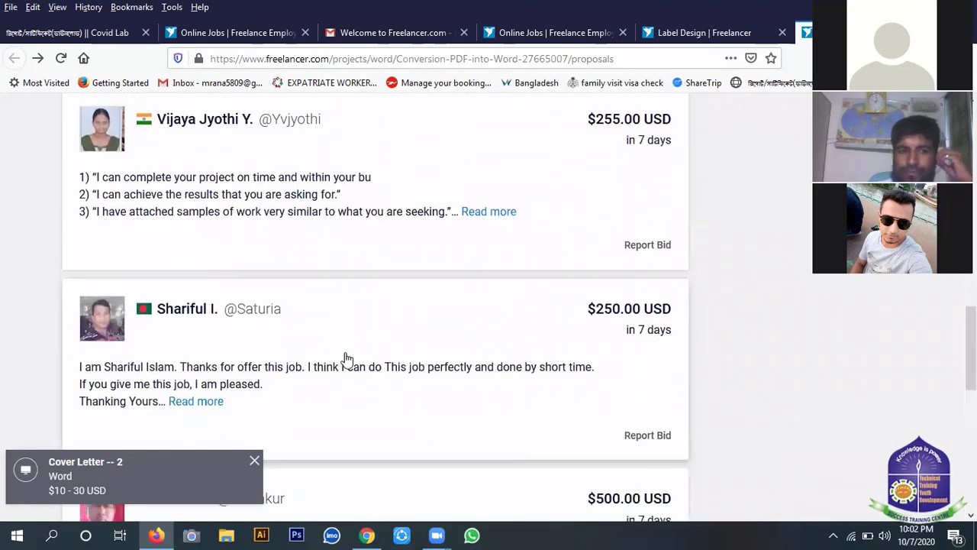
scroll(346, 360, down, 1)
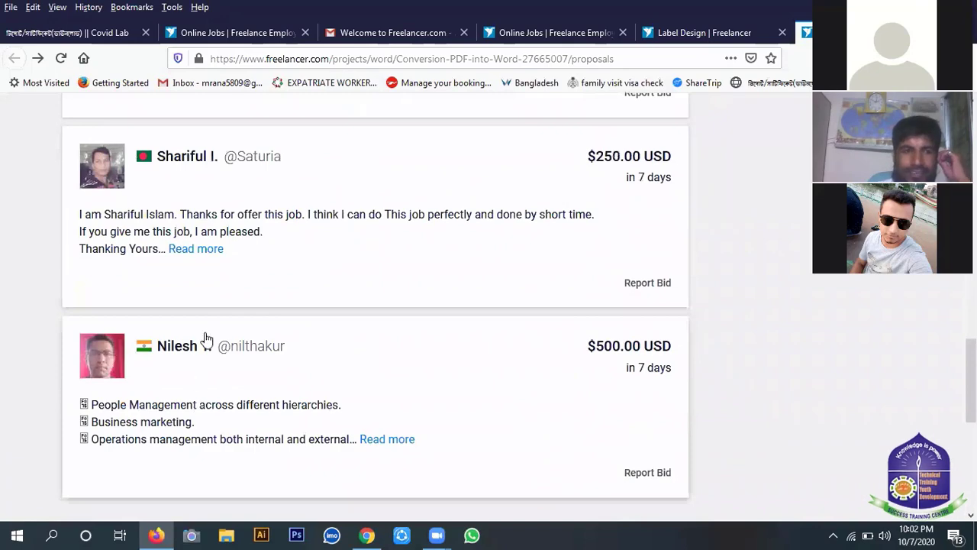
click(191, 160)
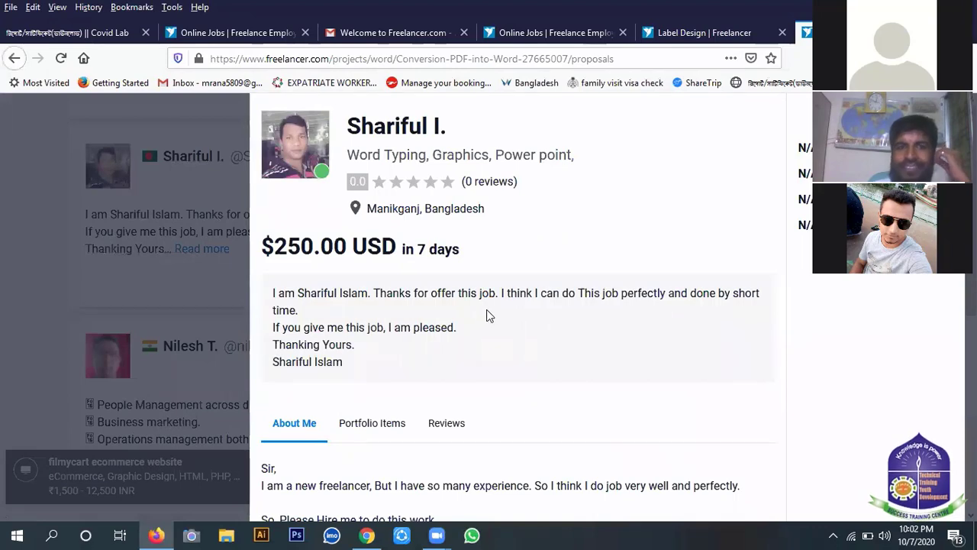
Read through the $250 bidder's profile (0 reviews, Bangladesh), then close it
scroll(501, 315, down, 2)
scroll(513, 325, down, 2)
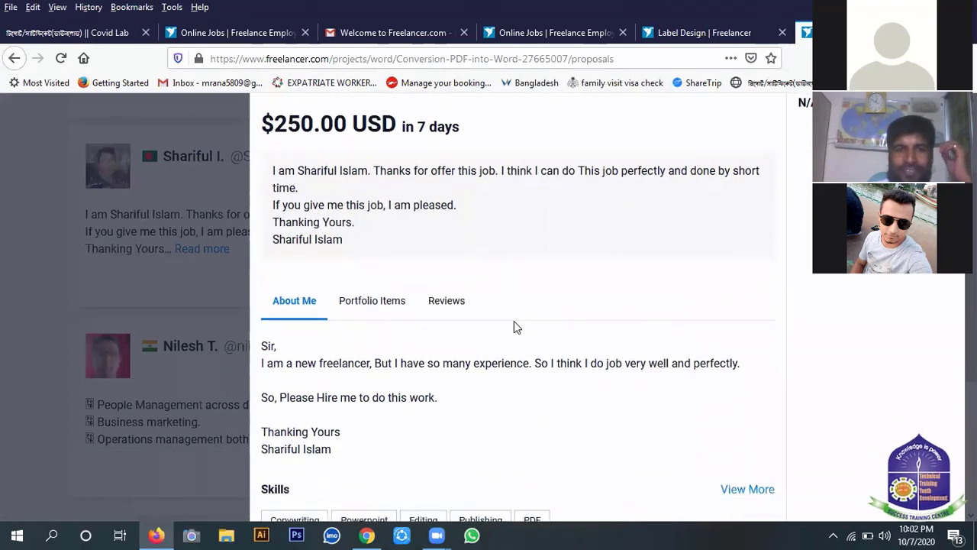
scroll(514, 320, up, 2)
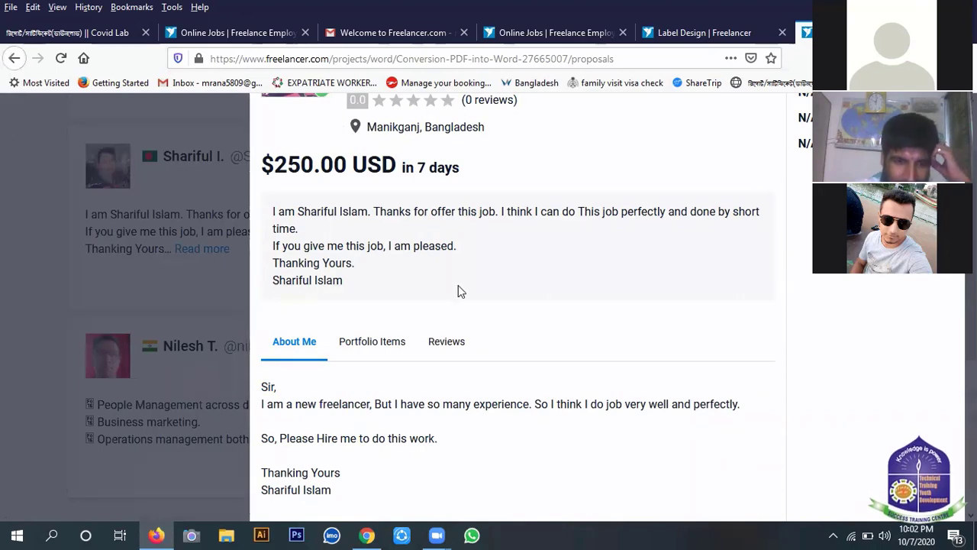
scroll(458, 290, down, 2)
scroll(444, 326, down, 1)
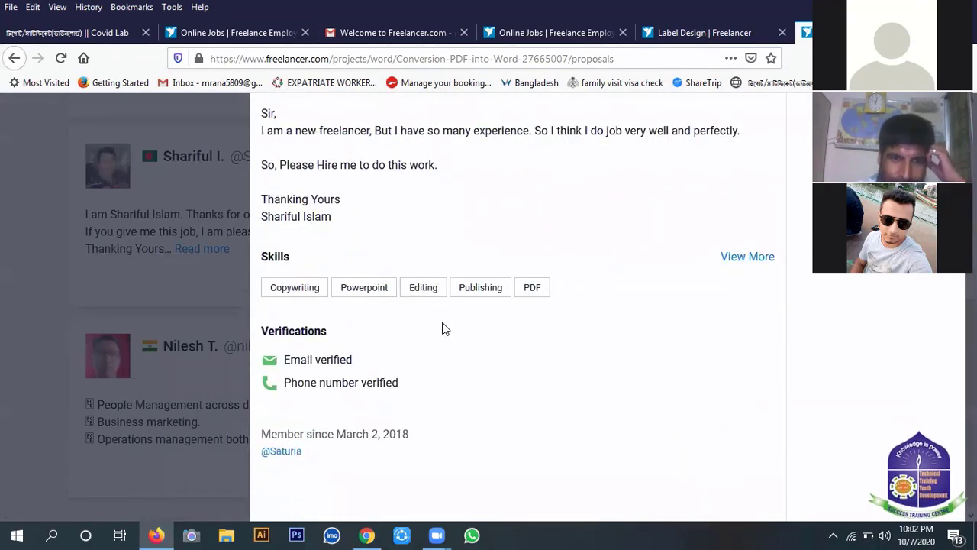
scroll(437, 302, up, 1)
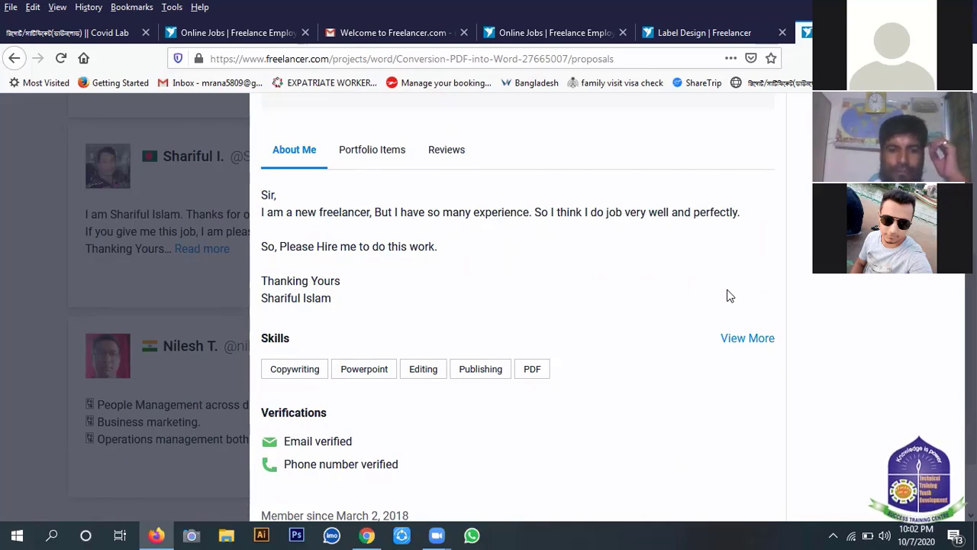
scroll(727, 296, up, 4)
scroll(718, 313, down, 5)
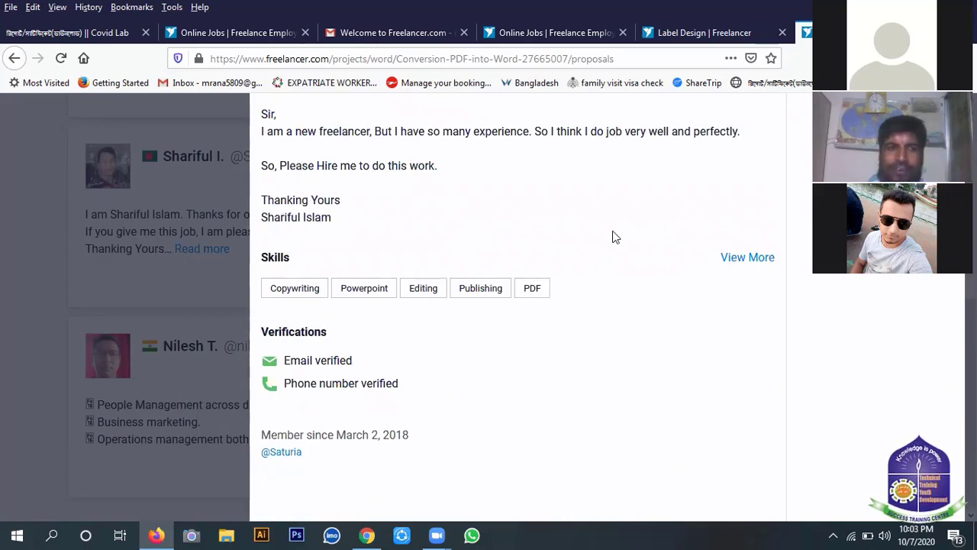
scroll(614, 236, up, 5)
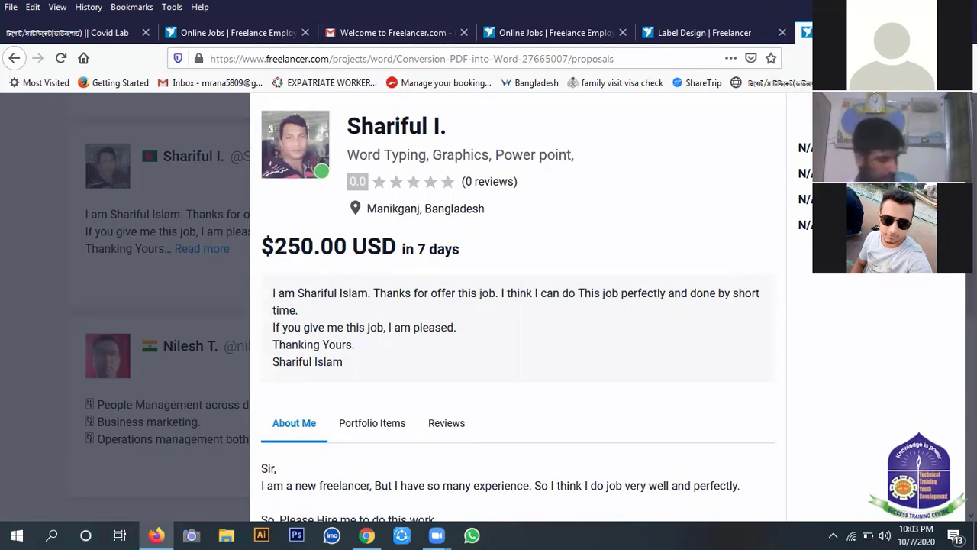
click(14, 58)
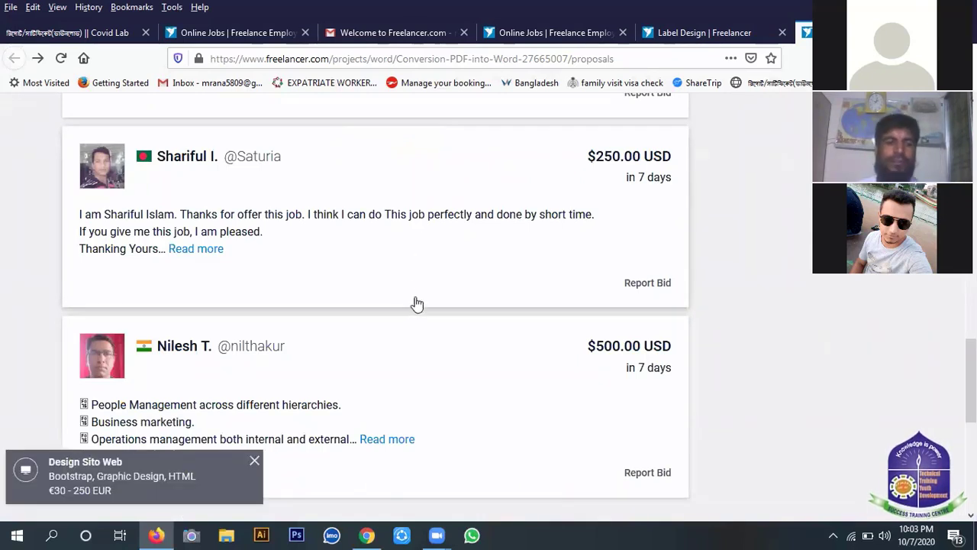
Return to the top of the PDF-to-Word proposals page (7 bids, $355 average) and open Recent Updates
scroll(418, 304, up, 2)
scroll(417, 303, down, 5)
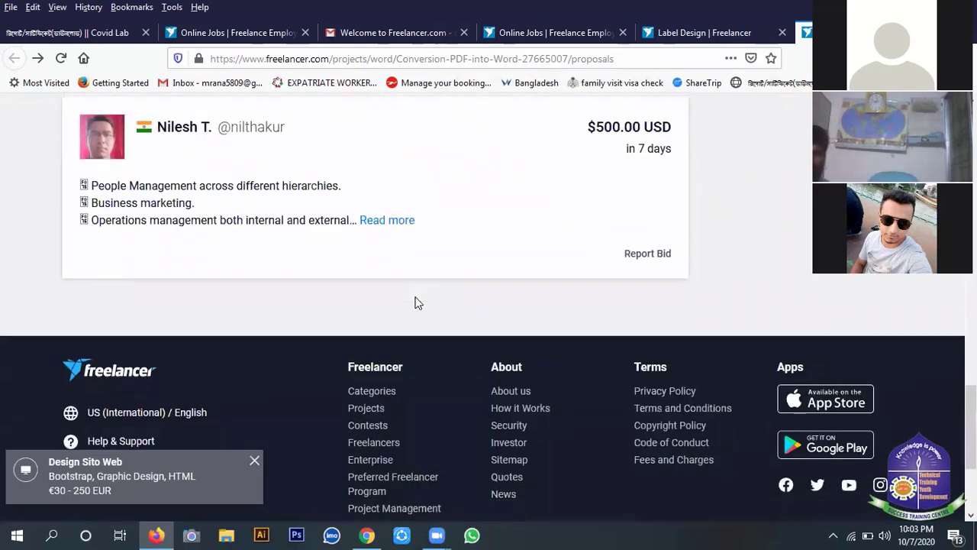
scroll(418, 304, up, 10)
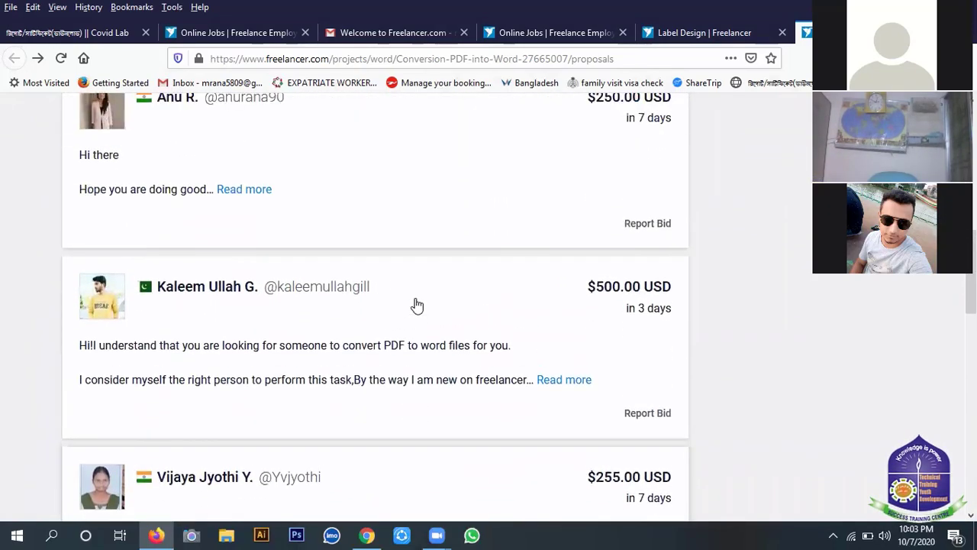
scroll(418, 306, up, 10)
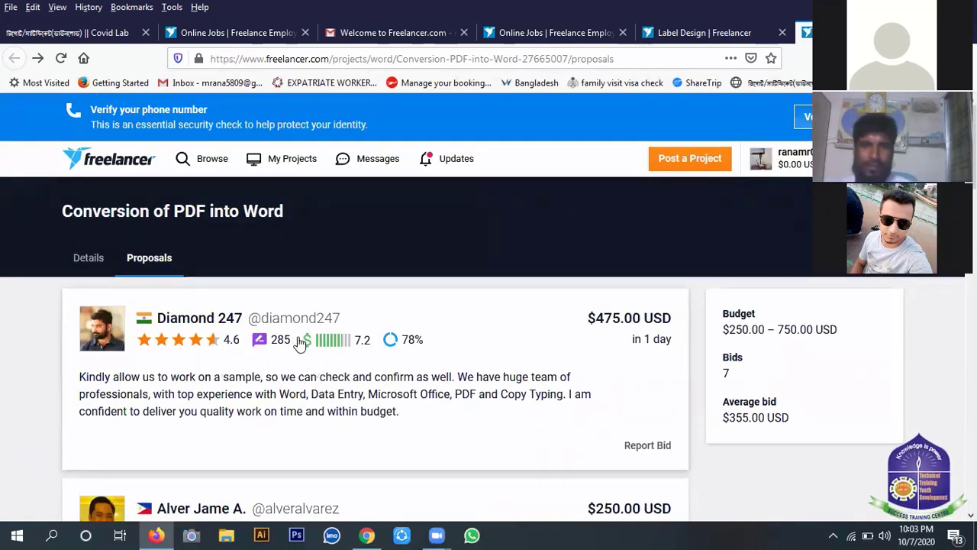
mouse_move(316, 344)
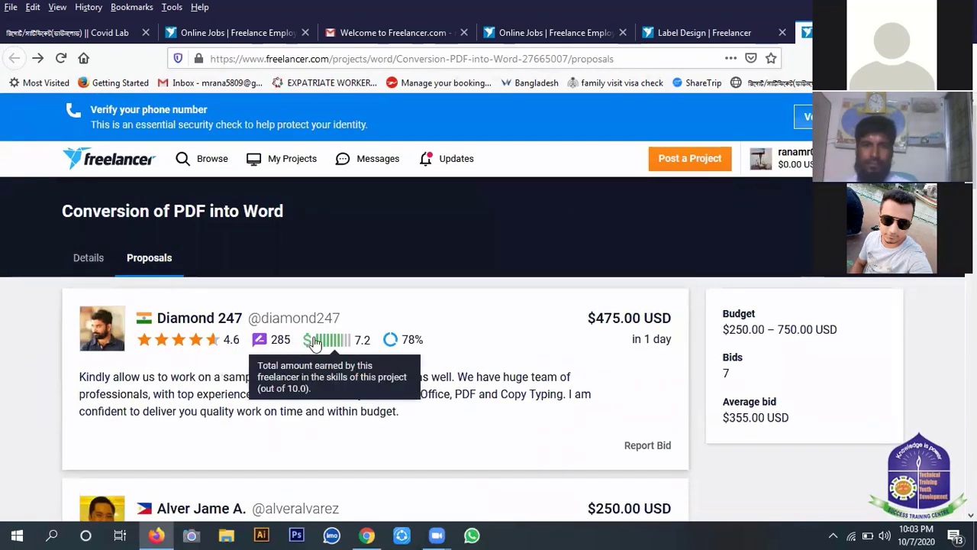
right_click(456, 164)
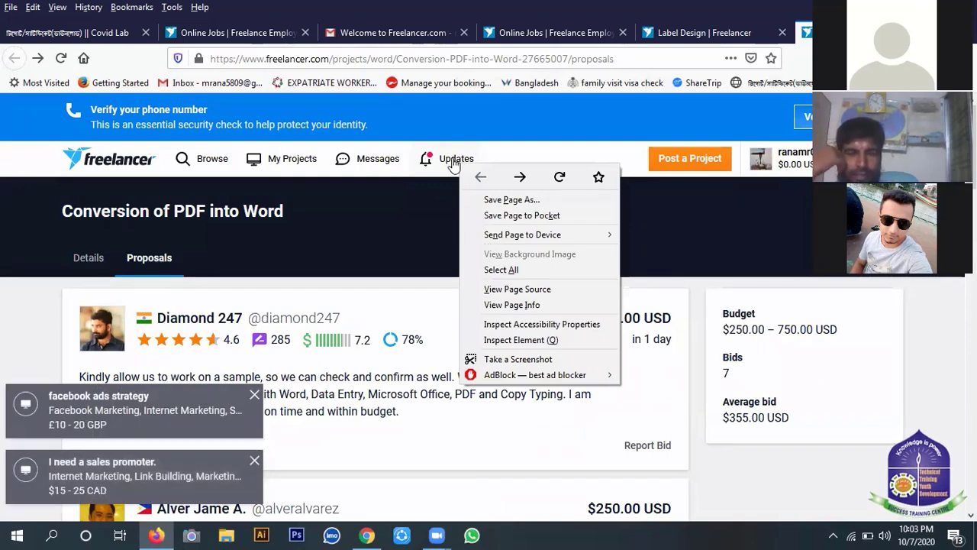
click(455, 162)
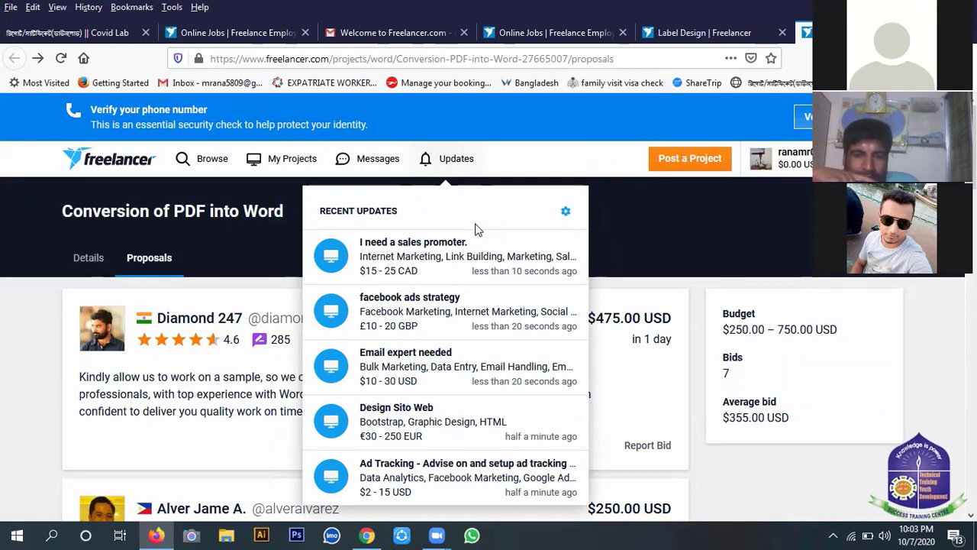
Open the 'I need a sales promoter.' project and view its single $15.00 CAD/hour bid under Proposals
click(401, 248)
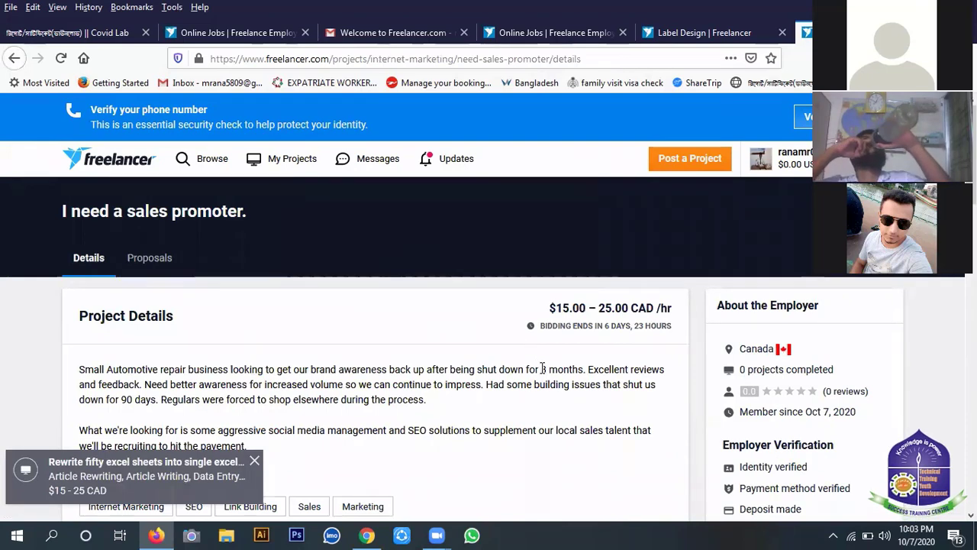
scroll(549, 383, down, 1)
scroll(549, 384, down, 1)
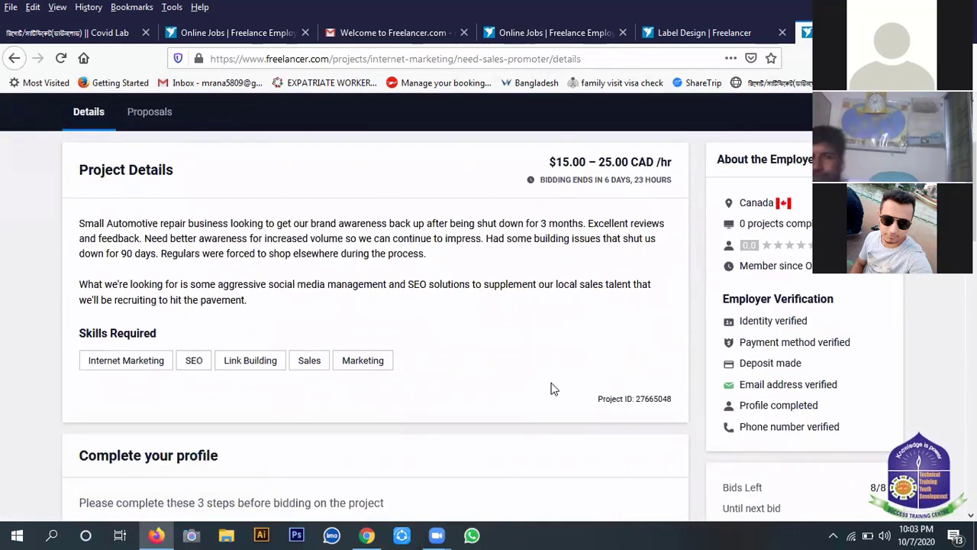
scroll(556, 386, up, 2)
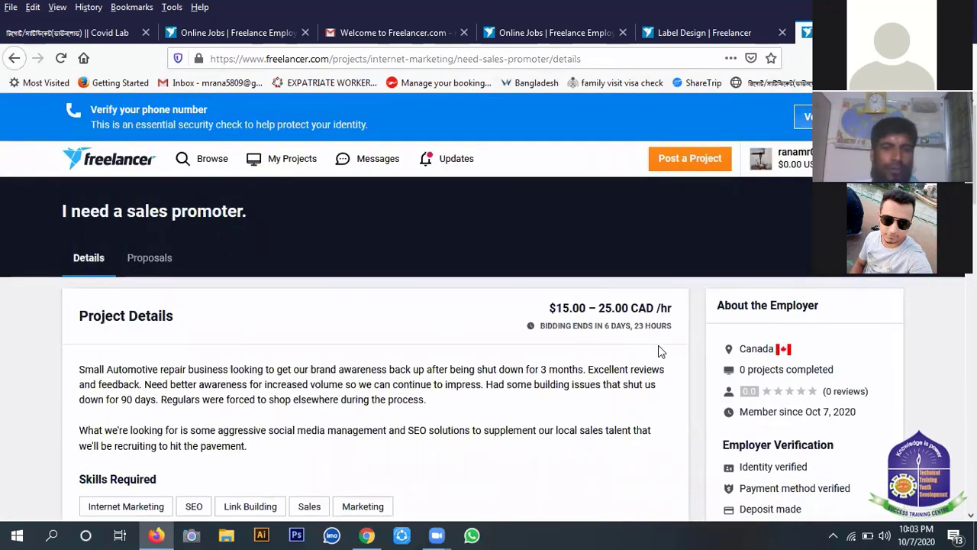
click(150, 261)
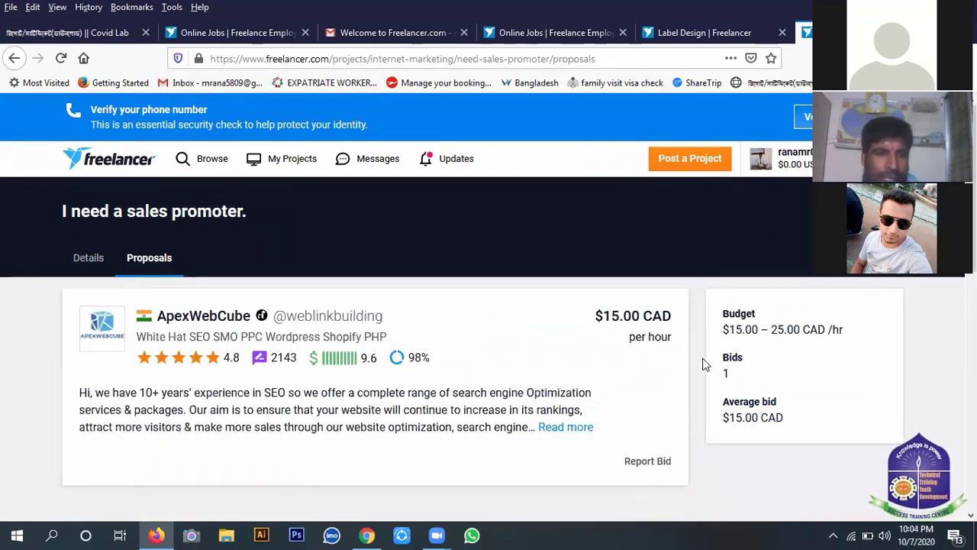
scroll(704, 365, down, 2)
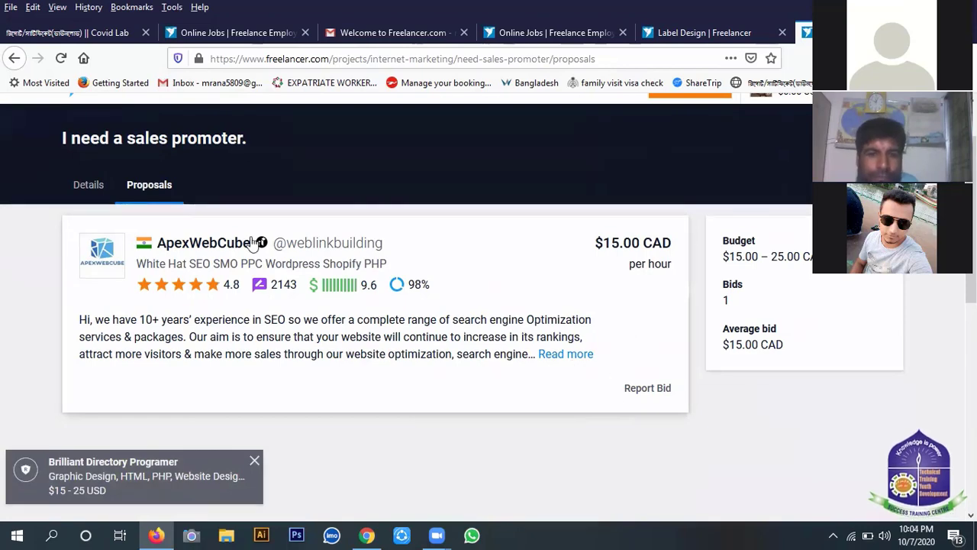
Open the bid's full proposal in a side panel and read through it
click(212, 242)
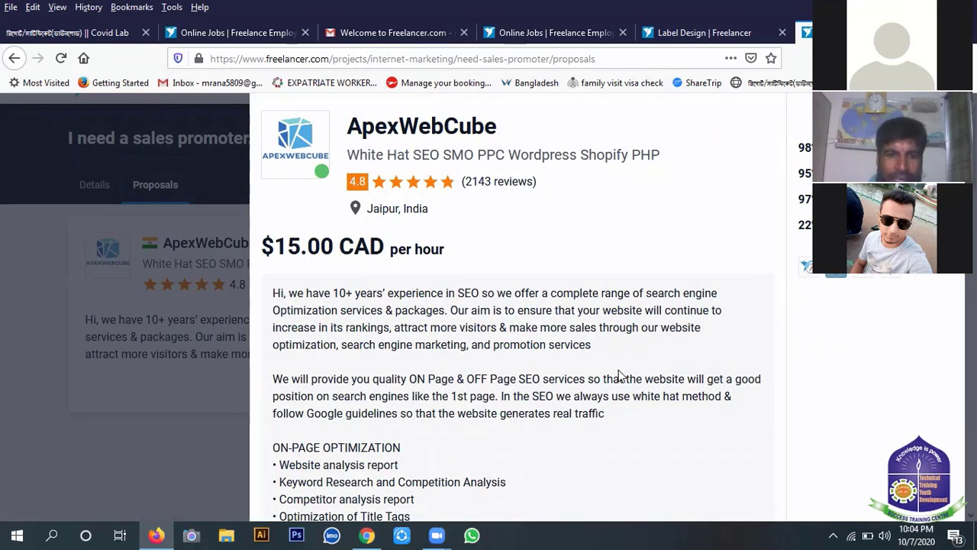
scroll(620, 374, down, 10)
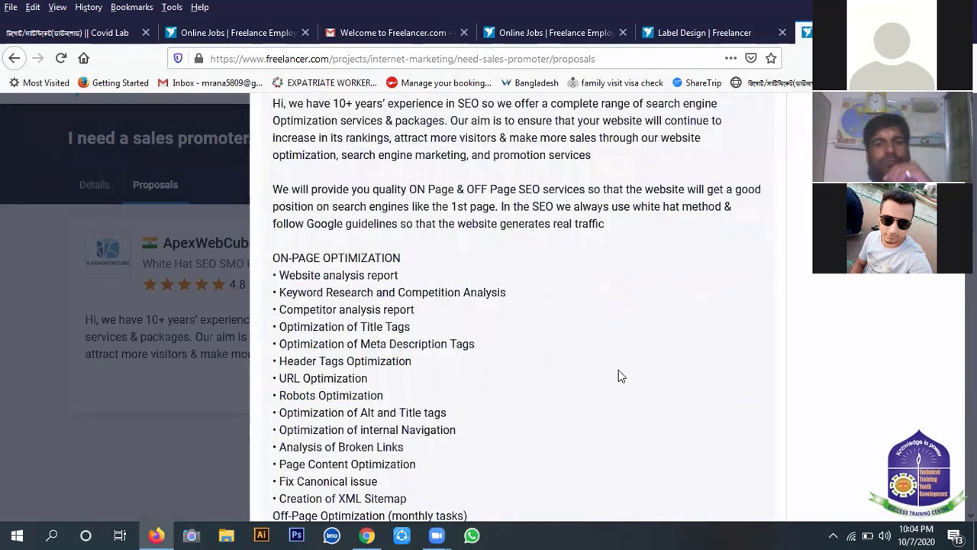
scroll(619, 370, up, 8)
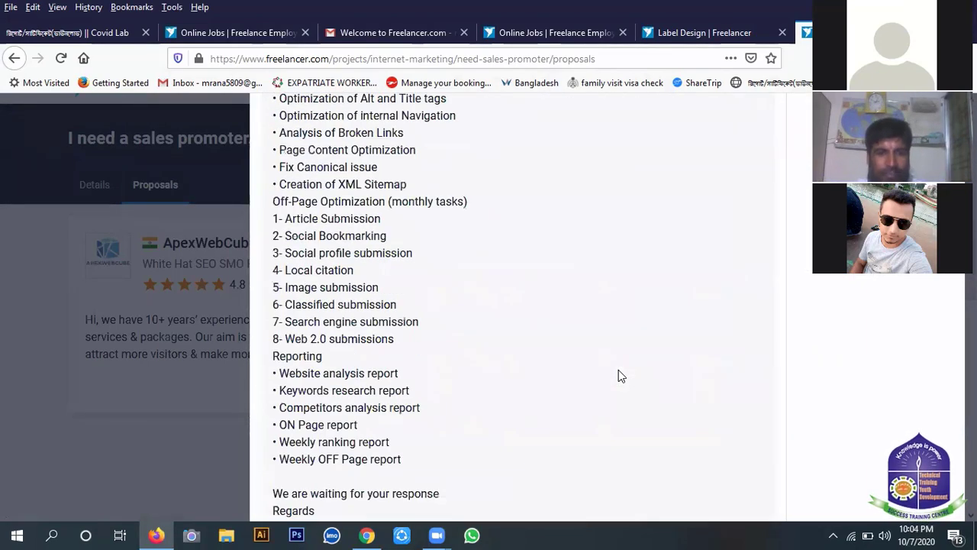
scroll(618, 369, down, 4)
scroll(618, 374, down, 5)
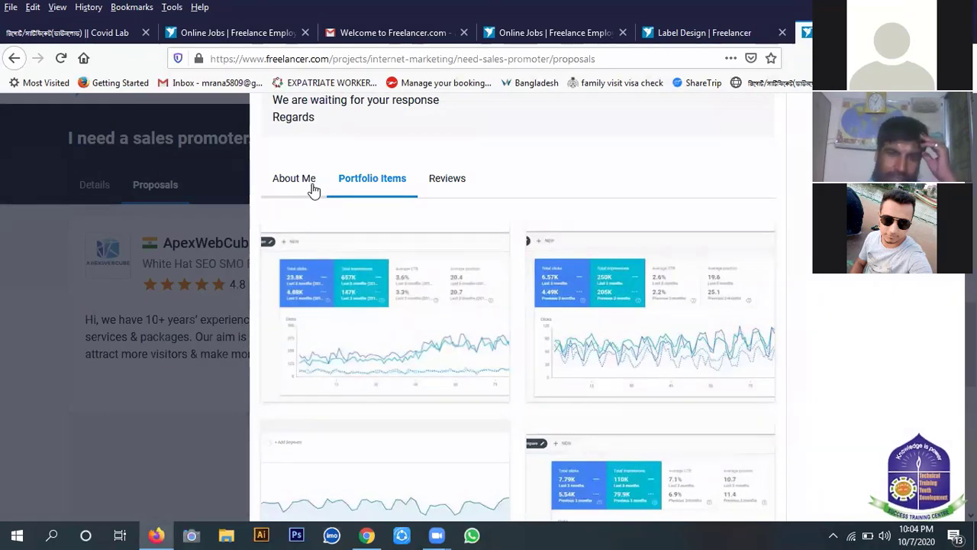
Show the bidder's About Me description of SEO, web design and link-building services
click(289, 186)
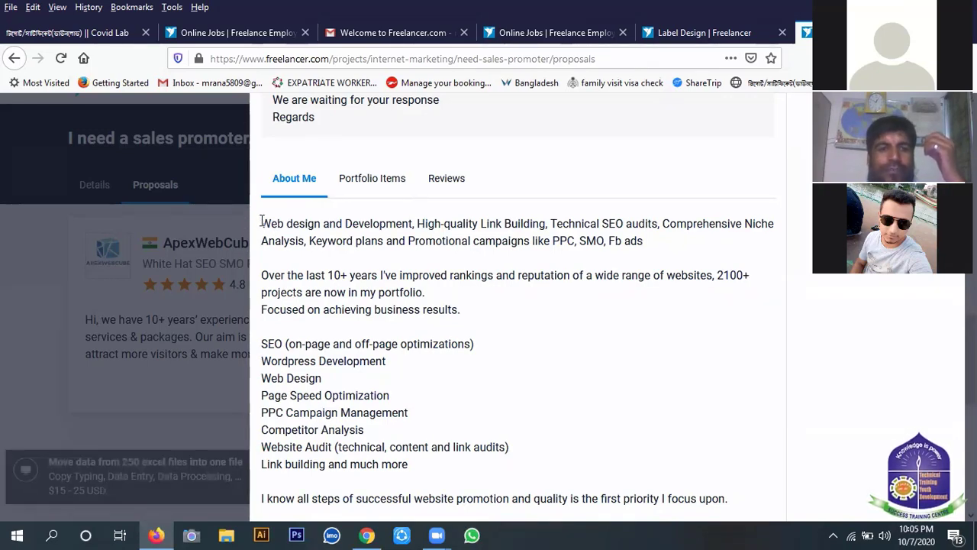
scroll(326, 280, down, 2)
scroll(343, 298, down, 2)
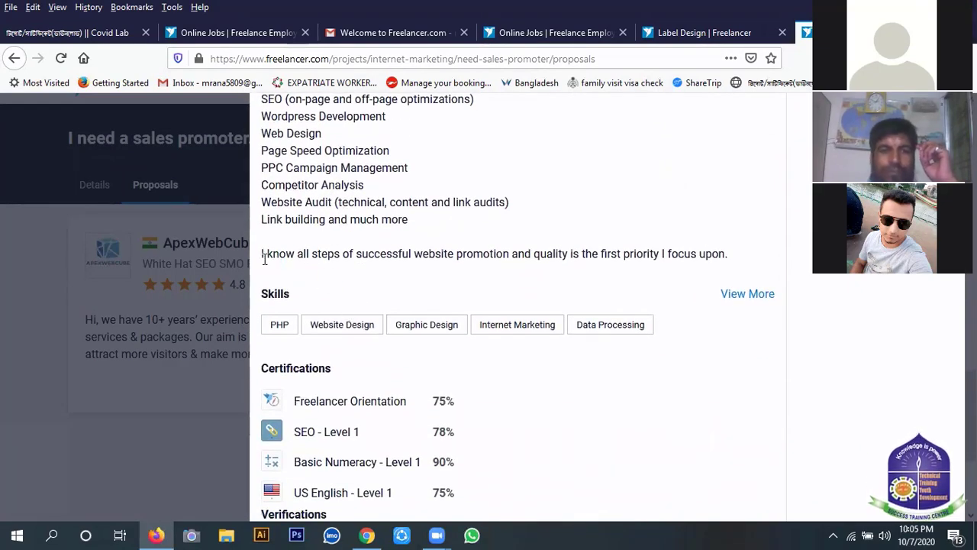
scroll(307, 274, up, 5)
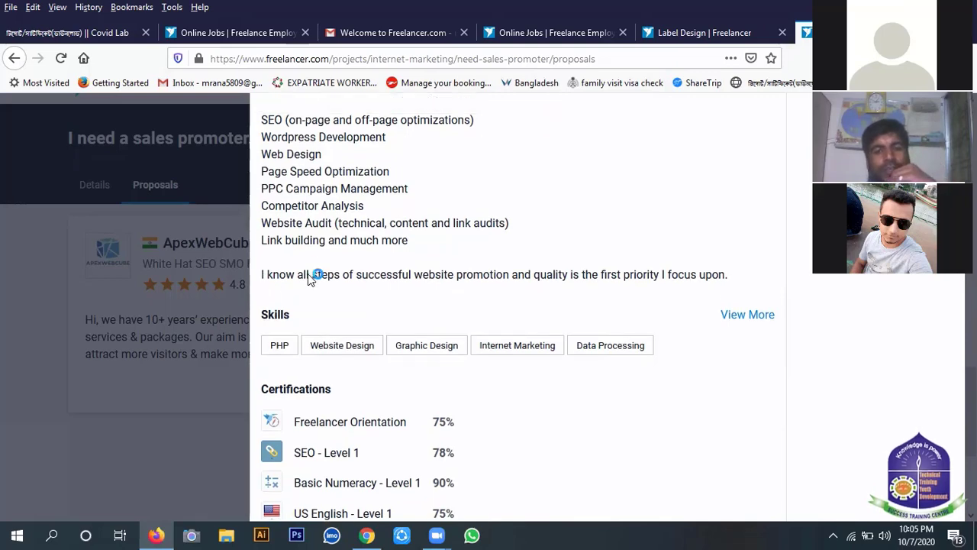
scroll(307, 275, down, 2)
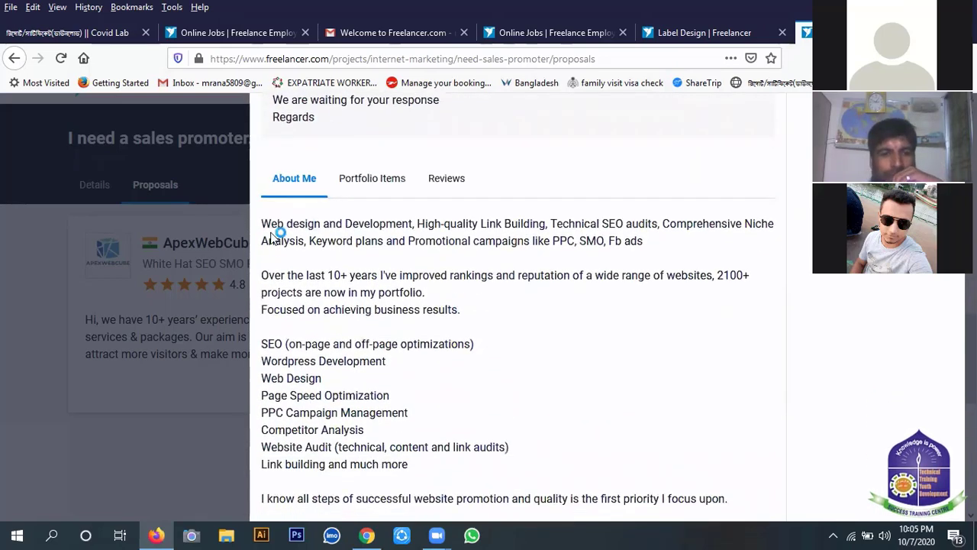
Select the bidder's whole About Me description and copy it
drag(262, 223, 745, 518)
scroll(720, 397, down, 2)
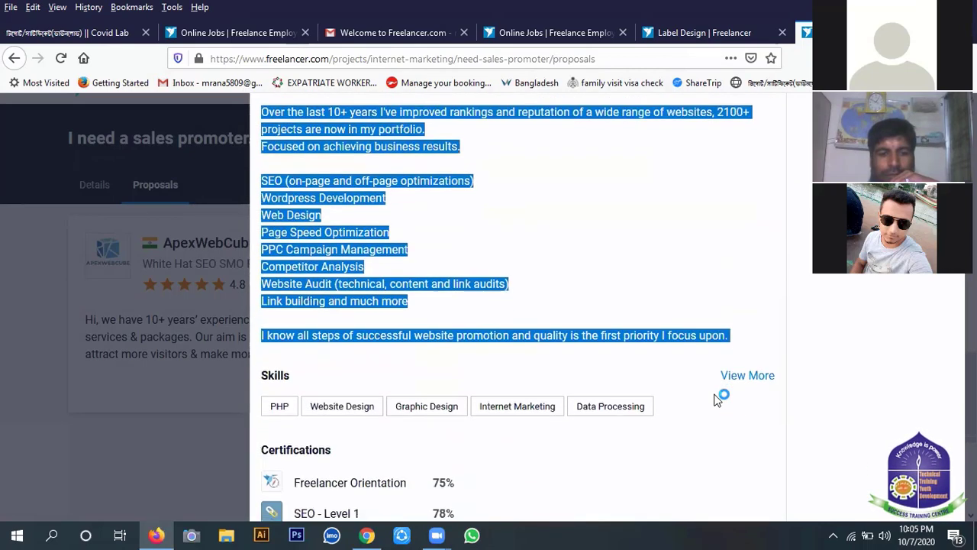
right_click(344, 234)
click(390, 245)
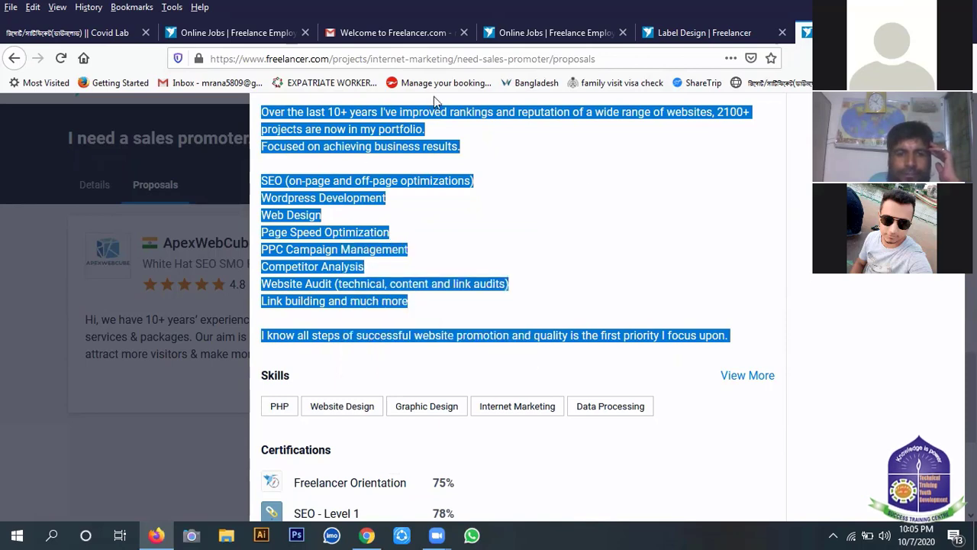
scroll(534, 153, up, 3)
Switch across the browser tabs and return to the Label Design project page
click(703, 33)
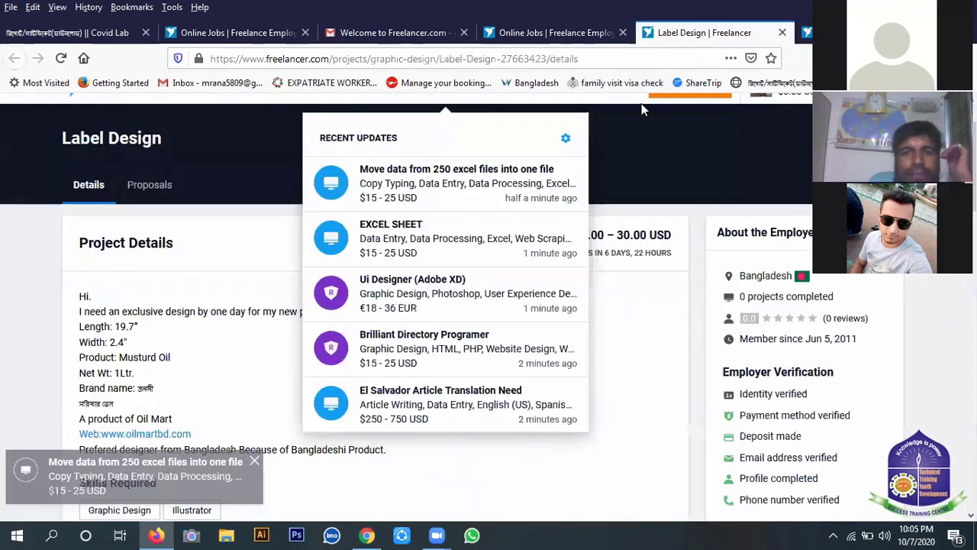
click(510, 33)
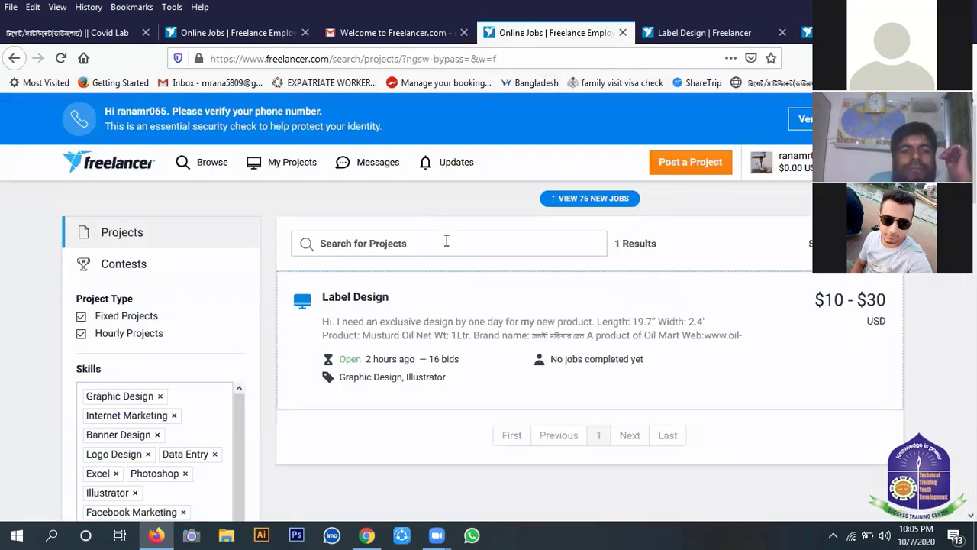
scroll(467, 317, down, 2)
scroll(475, 327, up, 2)
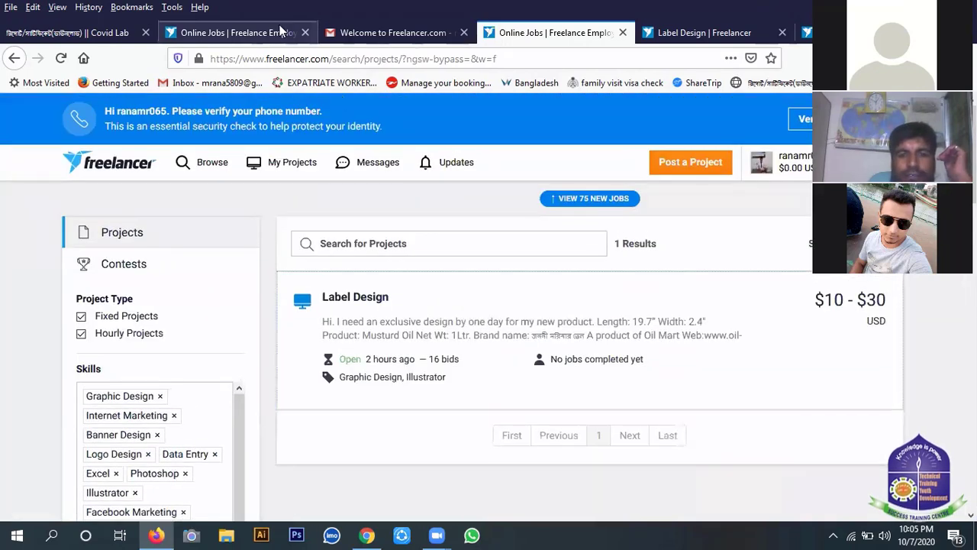
click(260, 34)
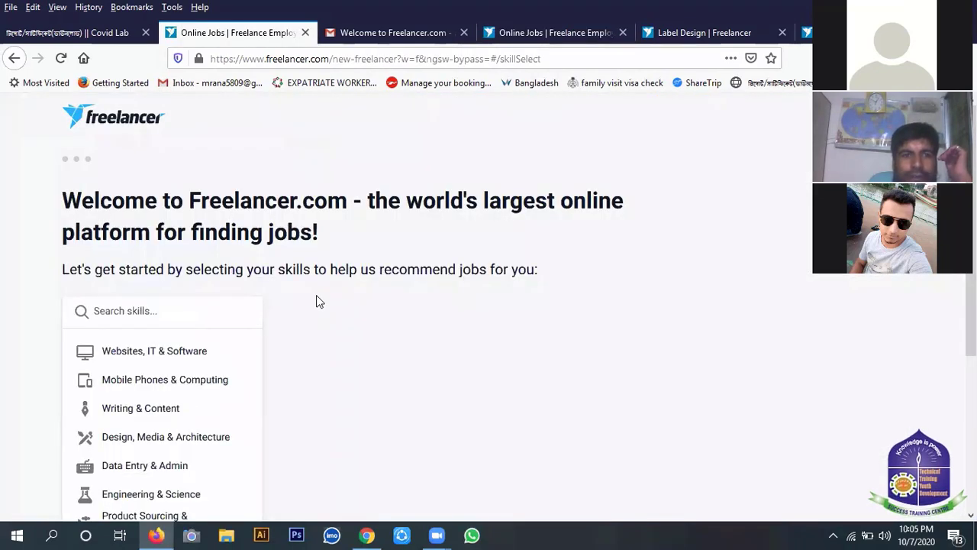
click(578, 34)
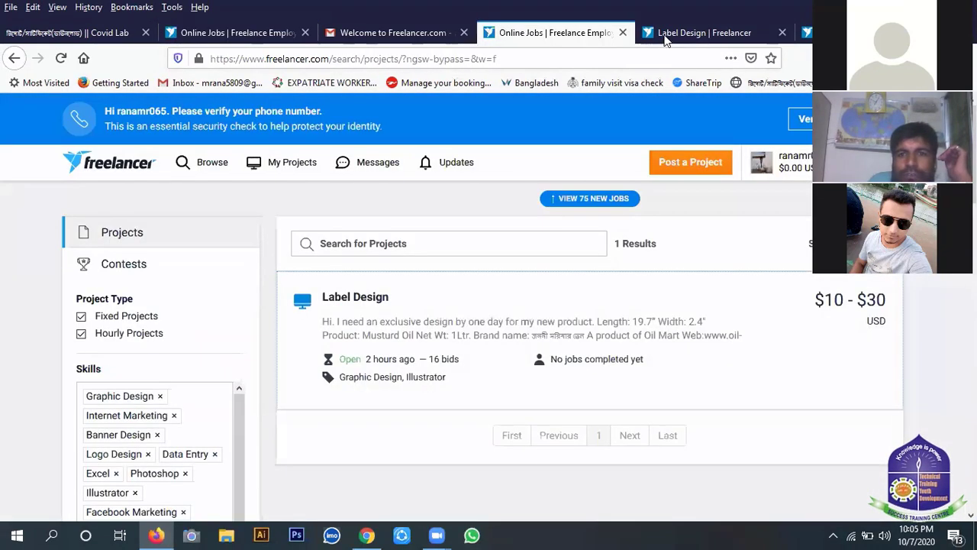
click(661, 32)
click(831, 32)
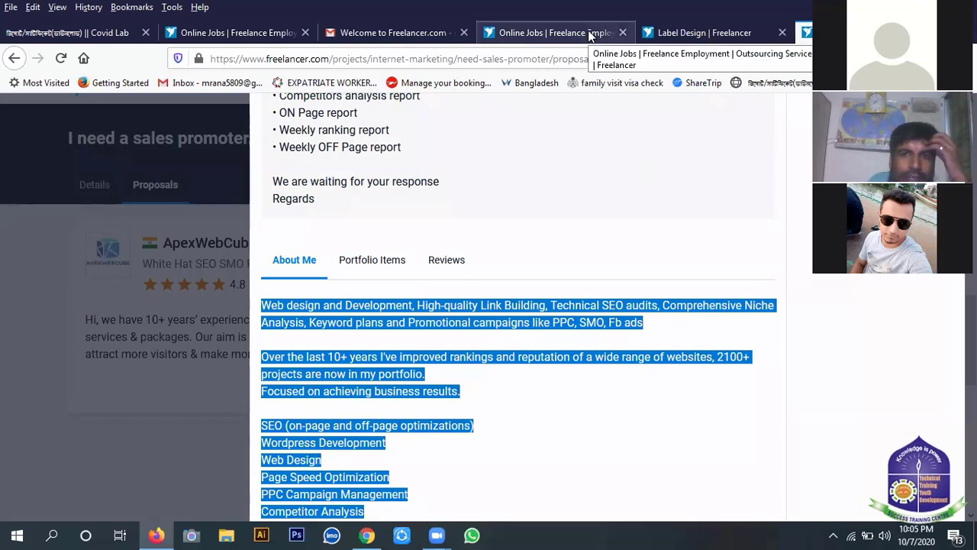
click(676, 33)
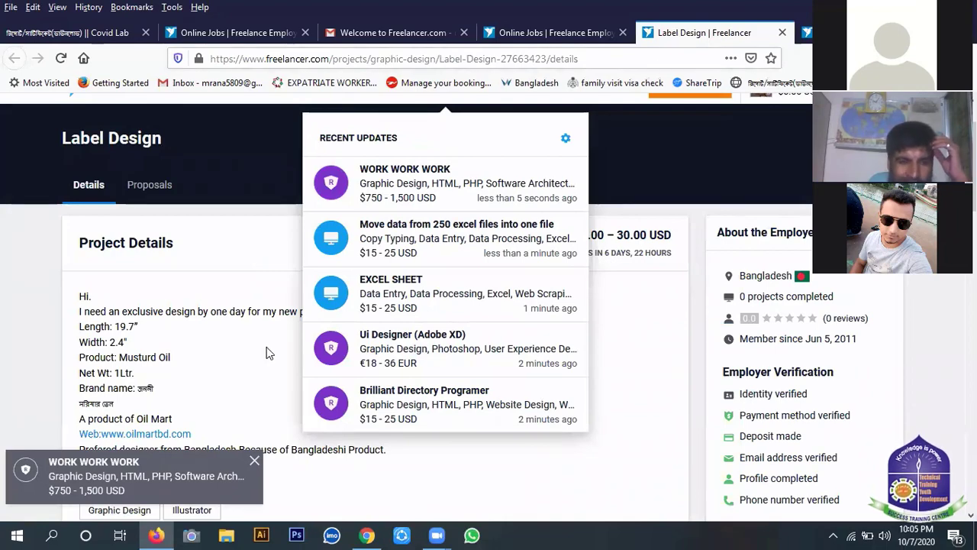
Paste the copied About Me text into the empty Summary box of the profile form
scroll(267, 353, down, 8)
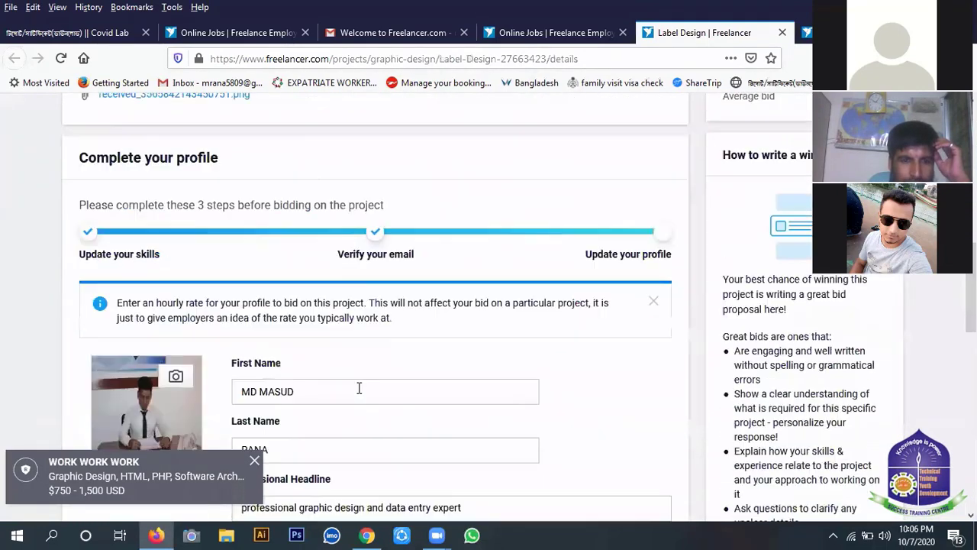
scroll(359, 388, down, 5)
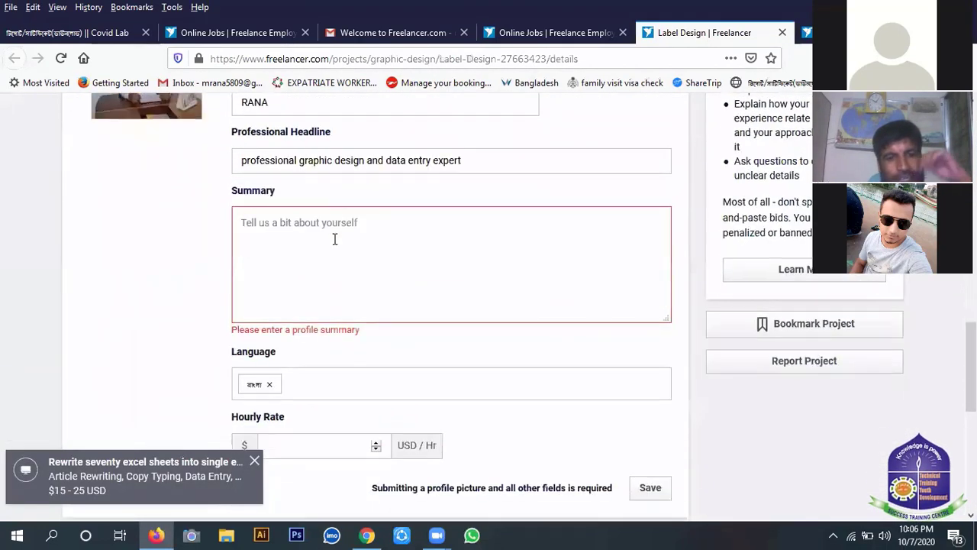
click(334, 239)
key(ctrl+v)
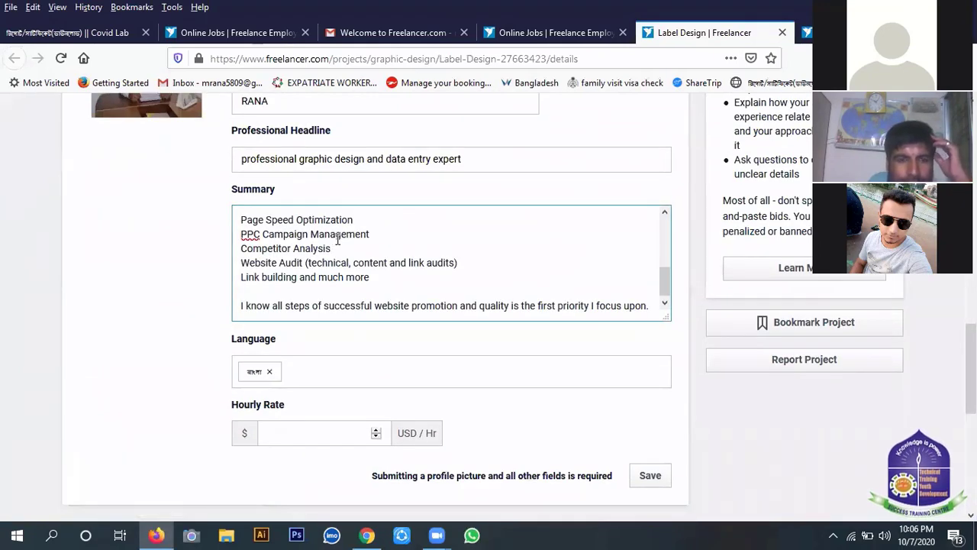
scroll(326, 257, up, 3)
Change the Summary's opening word from 'Web' to 'Graphic'
scroll(326, 256, up, 5)
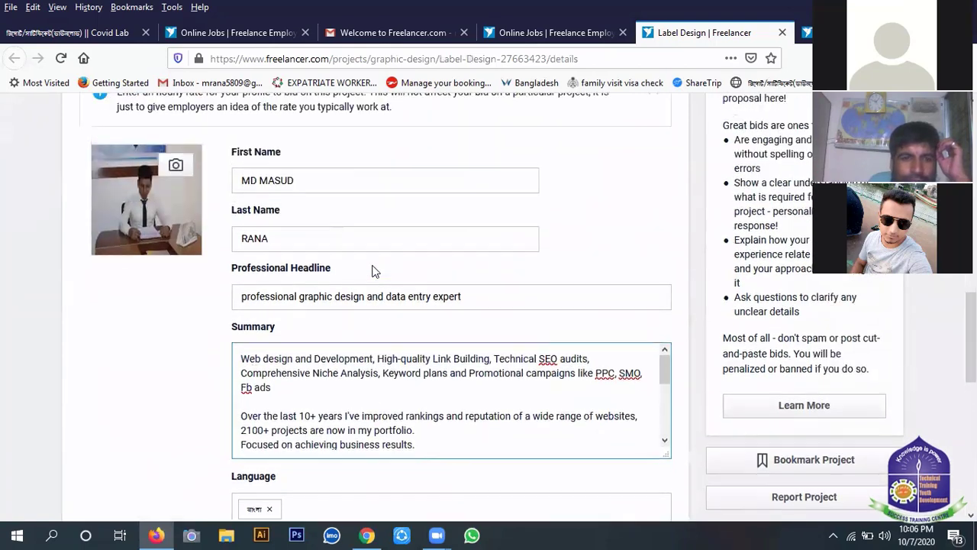
scroll(374, 245, up, 1)
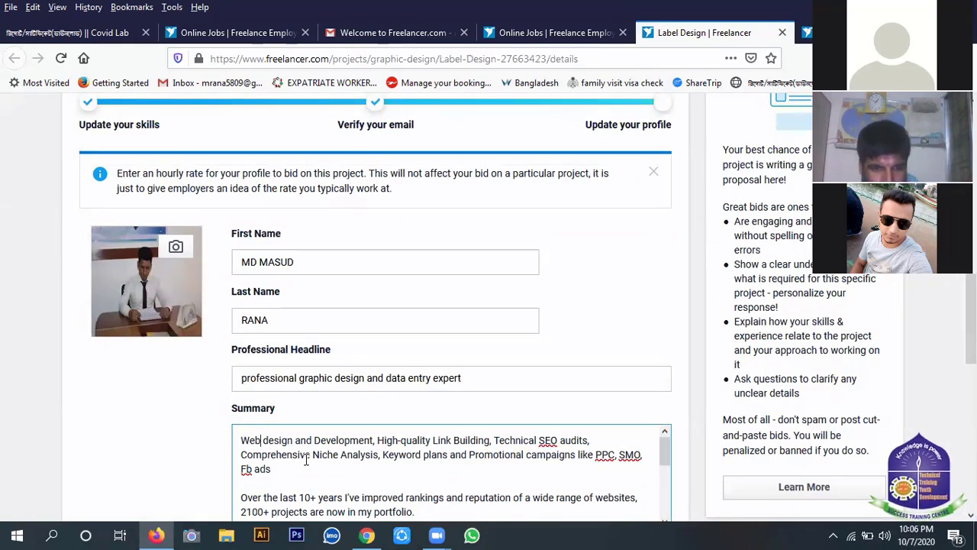
key(BackSpace)
key(BackSpace)
key(BackSpace)
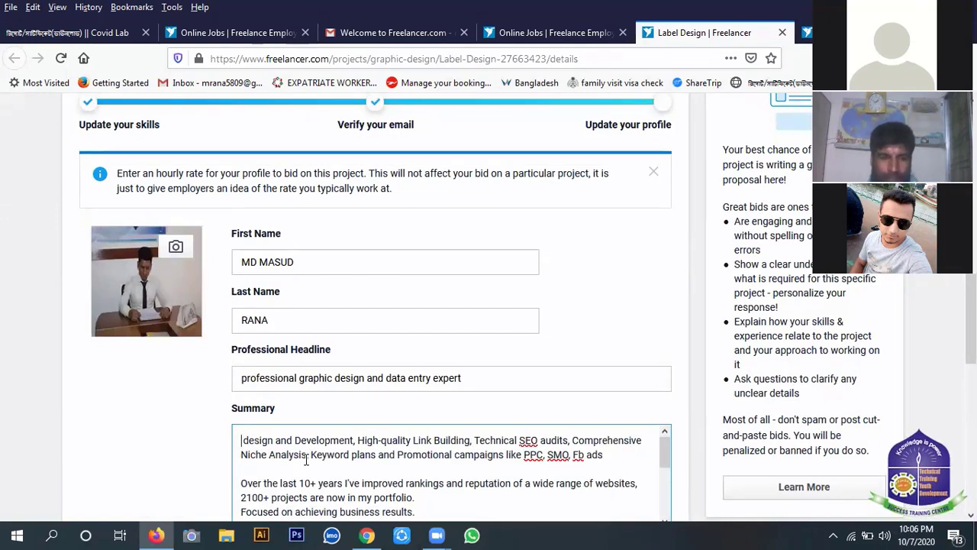
text(gra )
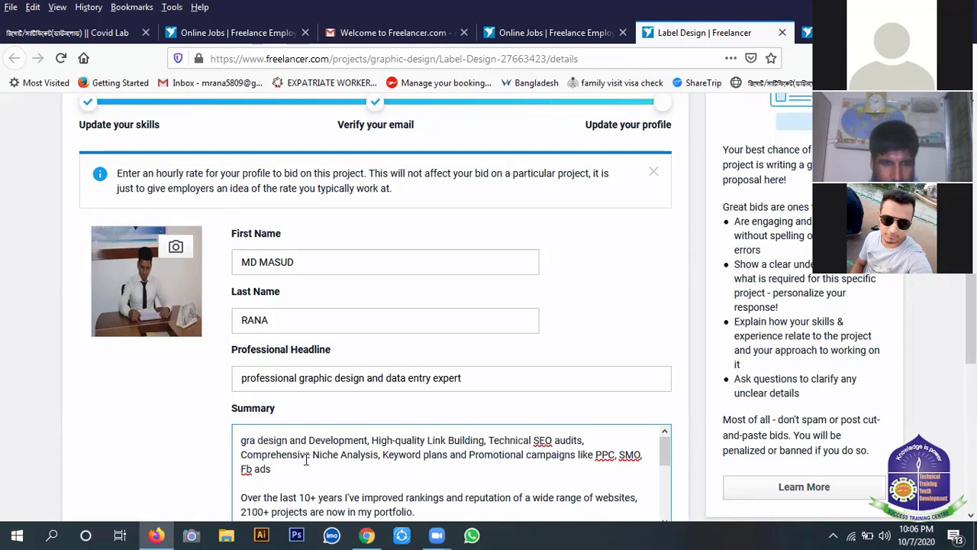
text(phi)
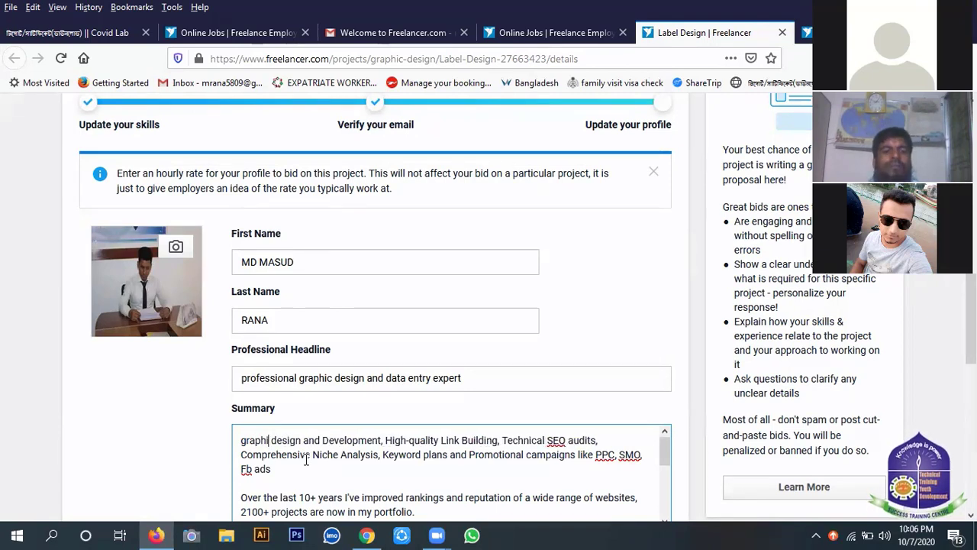
key(BackSpace)
key(BackSpace)
key(BackSpace)
key(BackSpace)
key(BackSpace)
key(BackSpace)
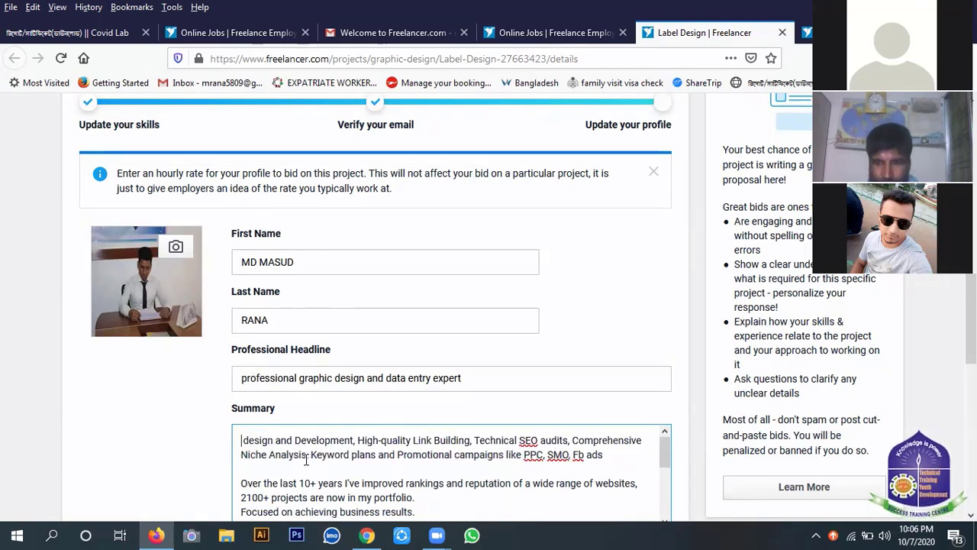
text(Grapho)
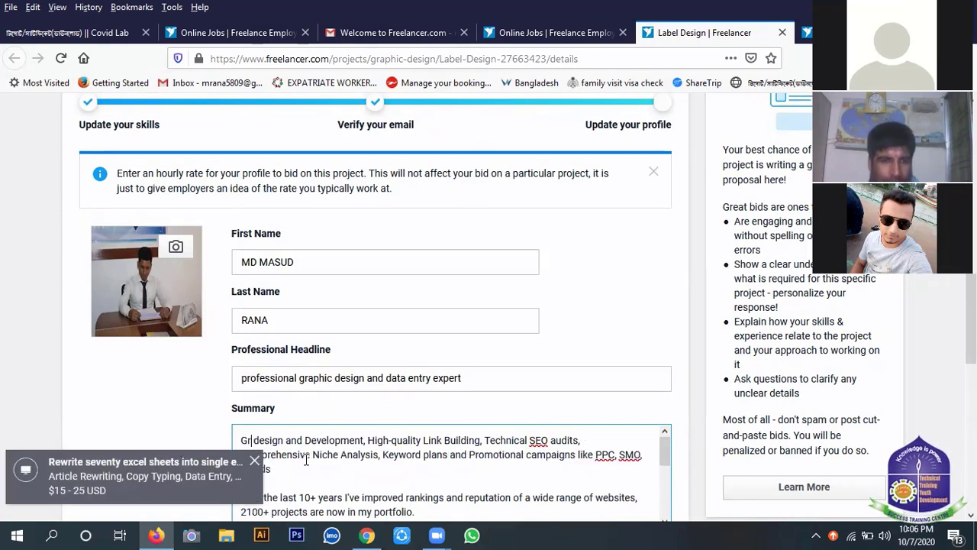
key(BackSpace)
text(ic)
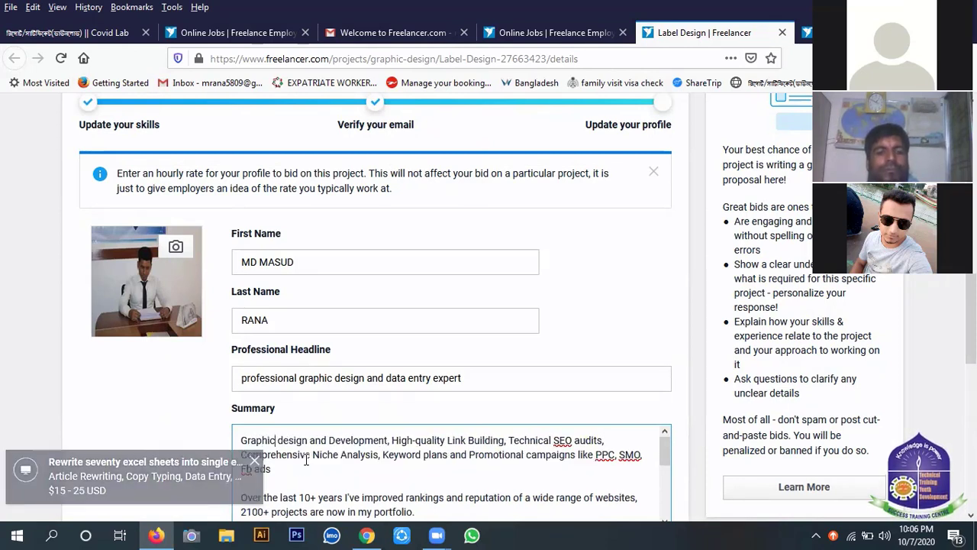
text(h)
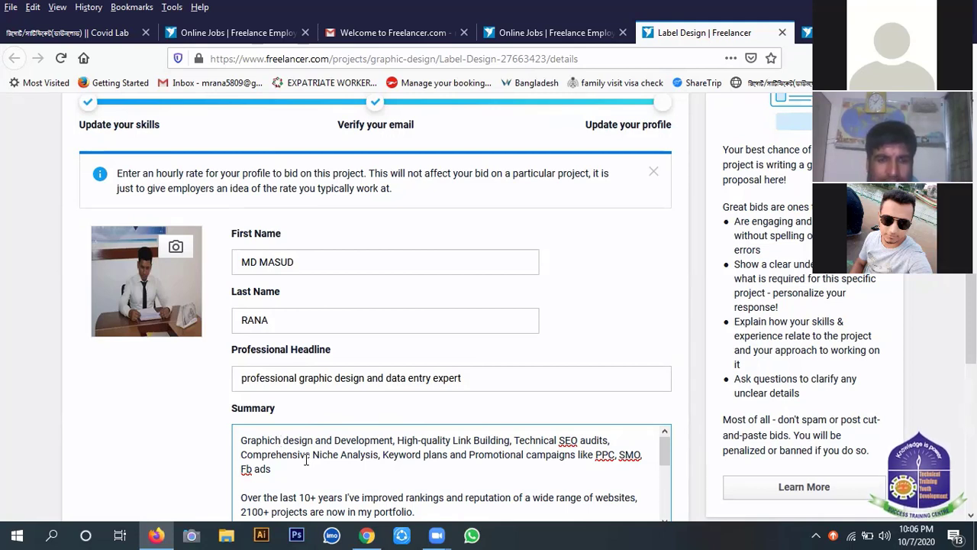
key(BackSpace)
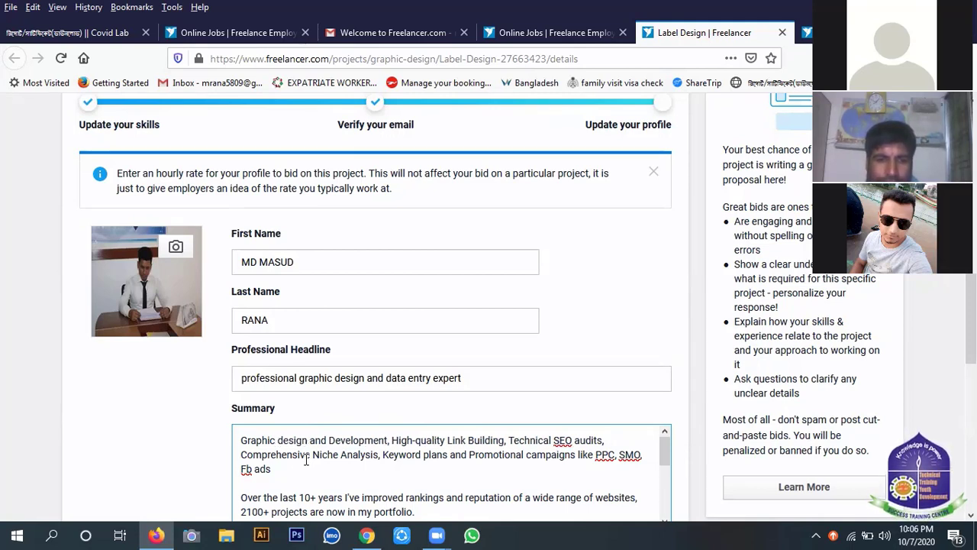
Replace 'Development' in the opening line with 'logo digine'
click(388, 440)
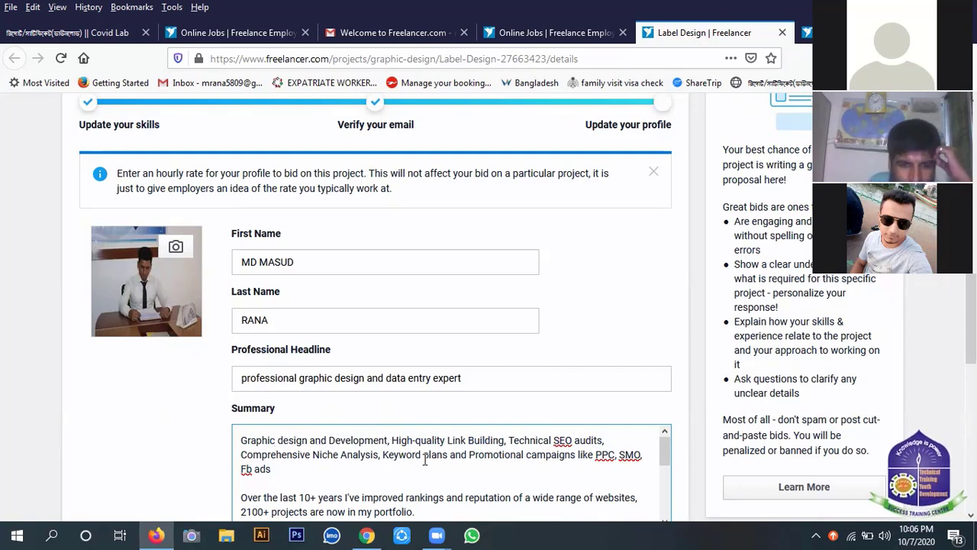
key(BackSpace)
key(BackSpace)
key(BackSpace)
key(BackSpace)
key(BackSpace)
key(BackSpace)
key(BackSpace)
key(BackSpace)
key(BackSpace)
key(BackSpace)
key(BackSpace)
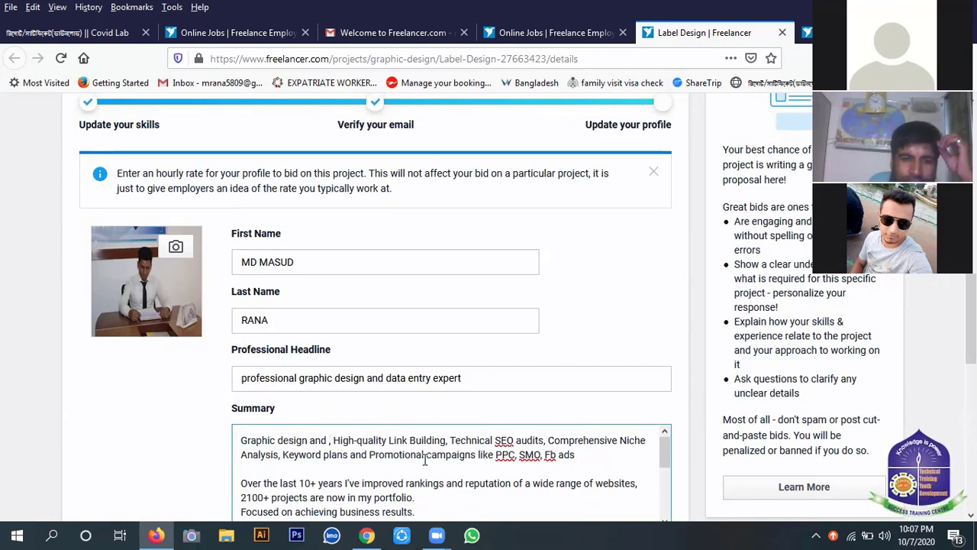
text(logo)
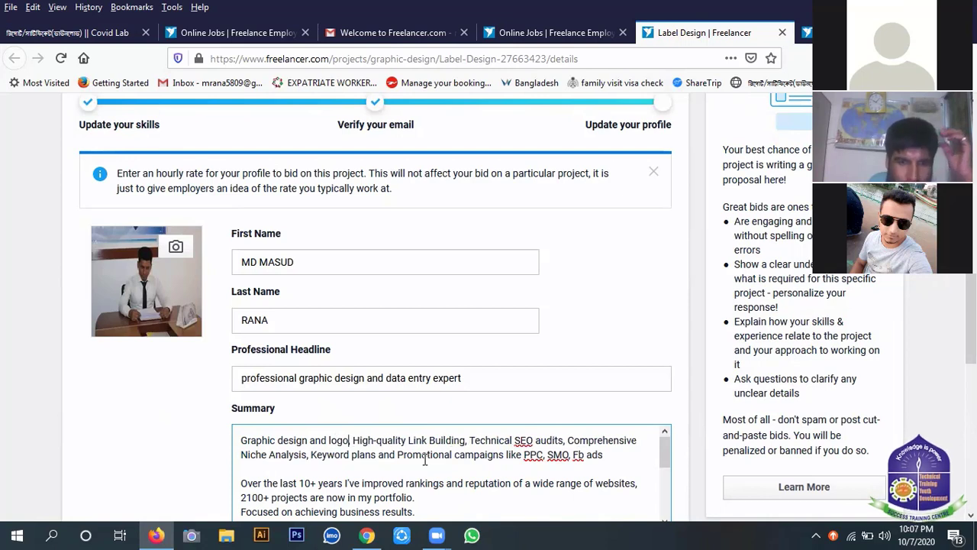
text( digi)
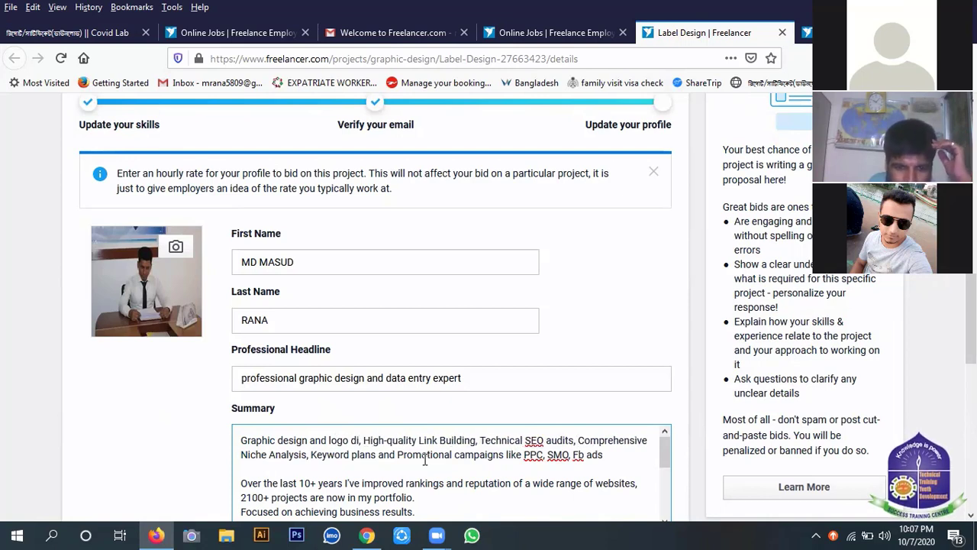
text(n)
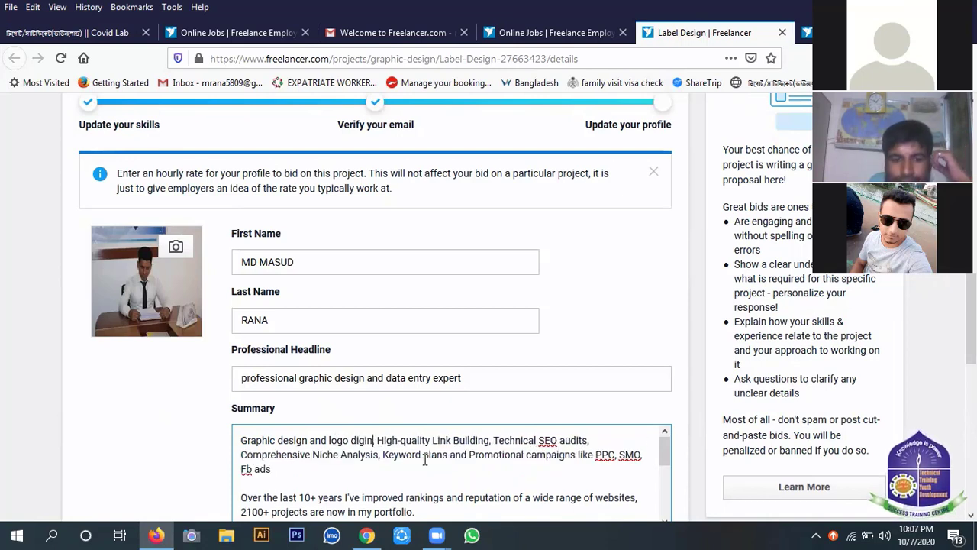
text(e)
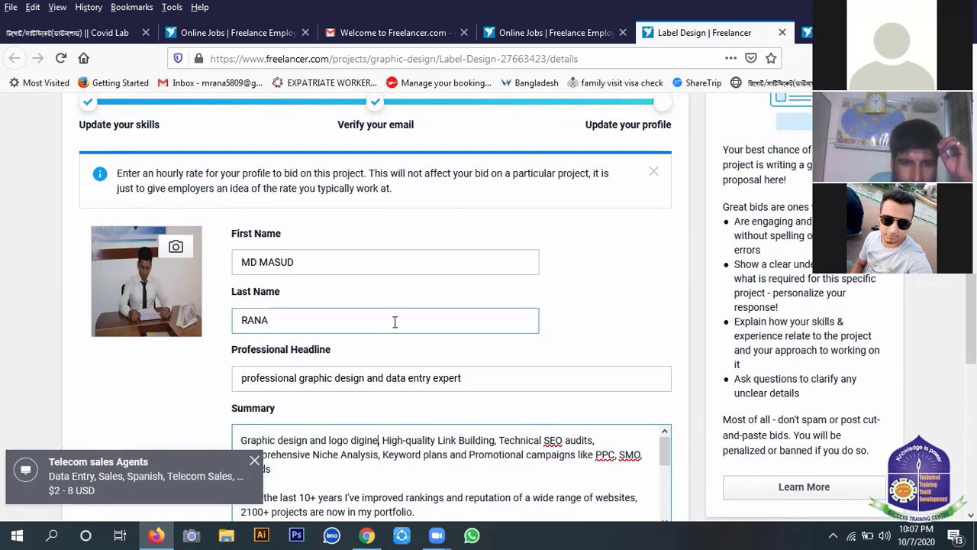
Add a comma after 'logo digine' in the Summary's first line
scroll(398, 310, up, 1)
scroll(398, 309, up, 3)
scroll(401, 312, down, 6)
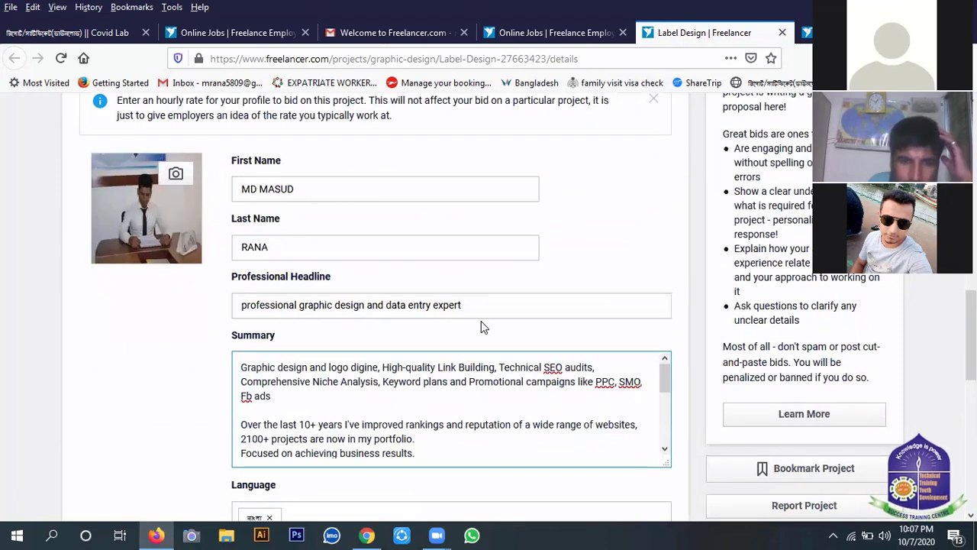
text(,)
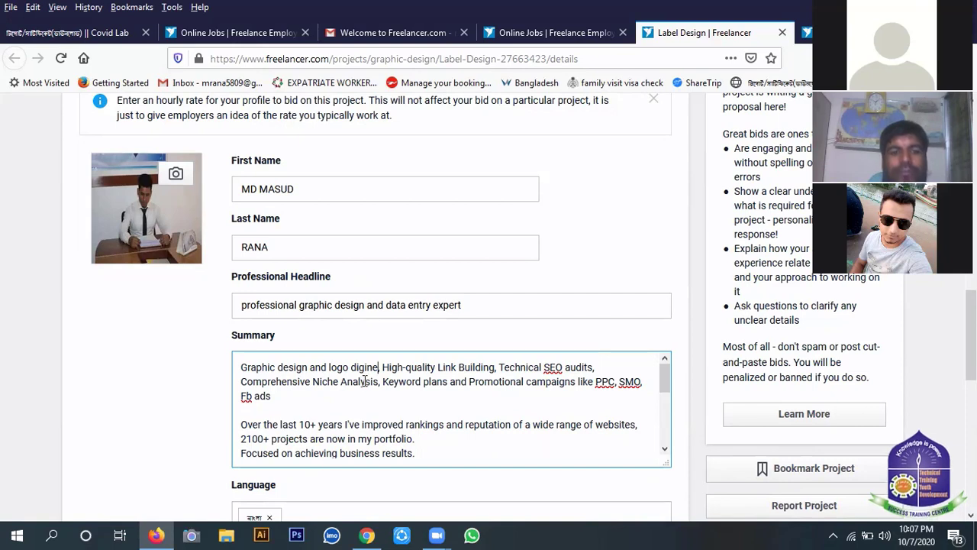
Correct the misspelled 'digine' to 'design'
click(359, 372)
key(BackSpace)
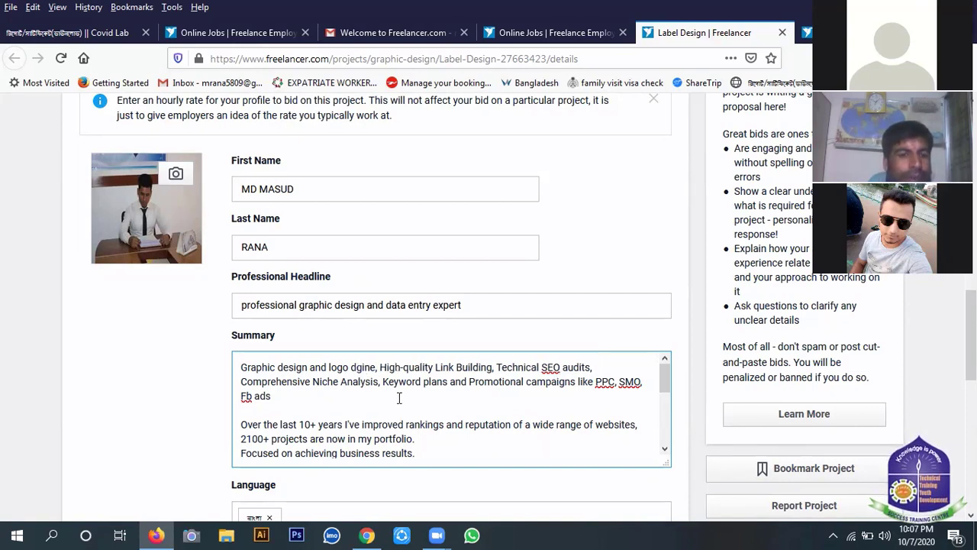
text(e)
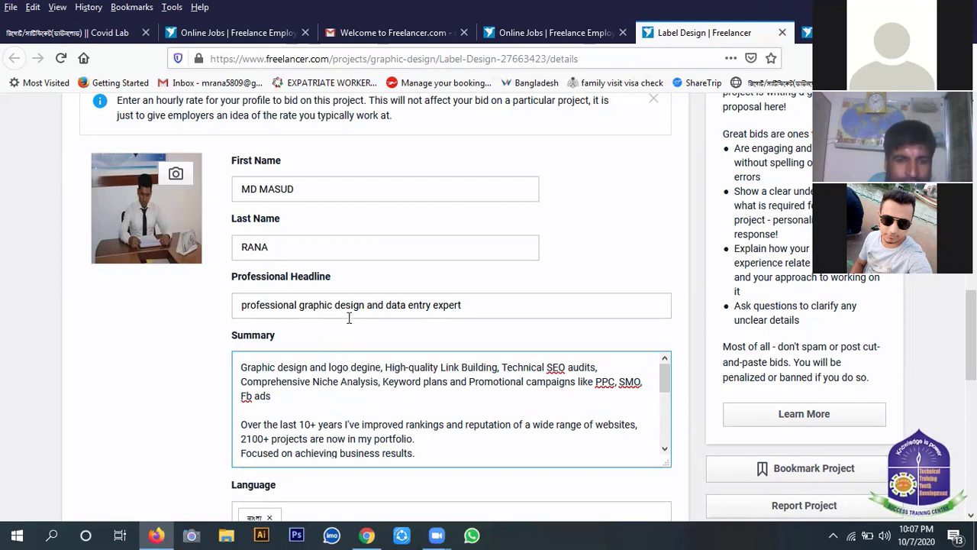
click(367, 367)
key(BackSpace)
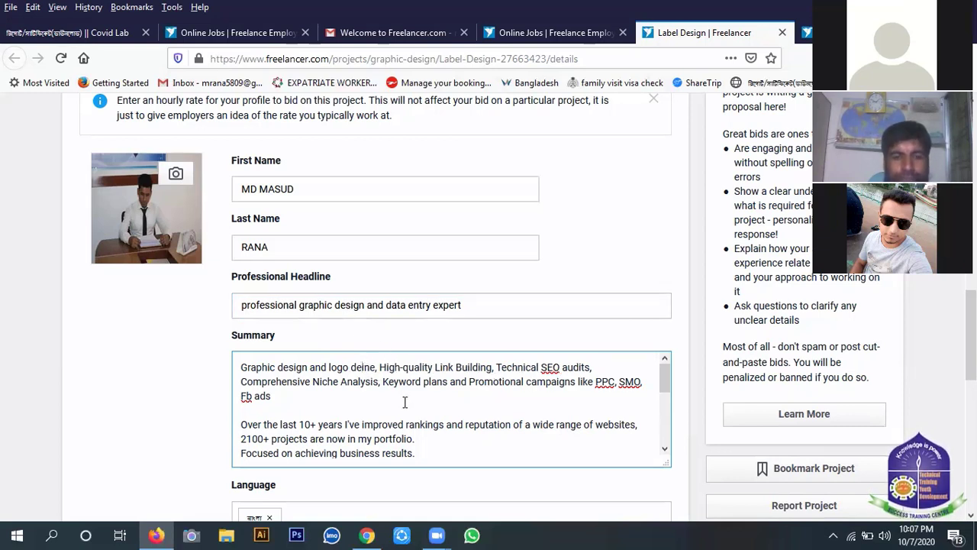
text(s)
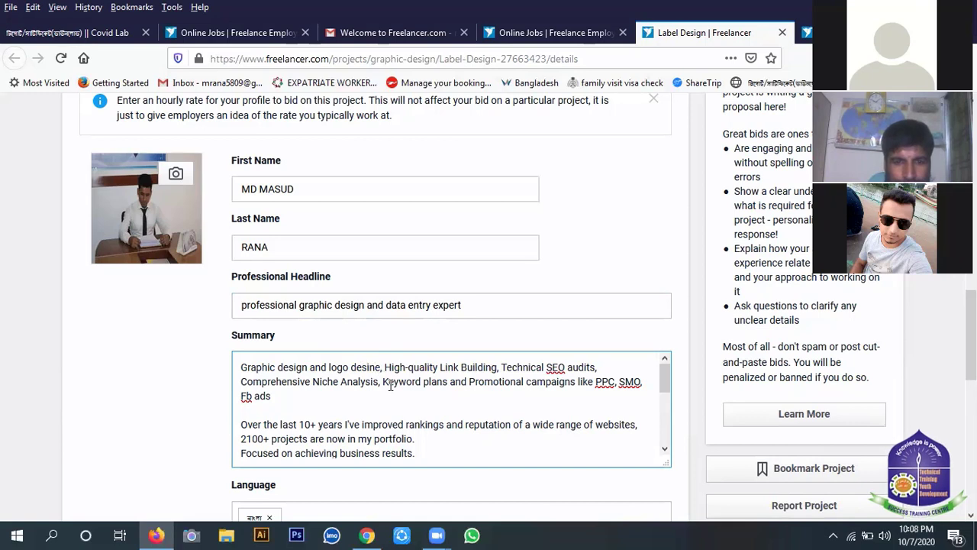
key(BackSpace)
text(g)
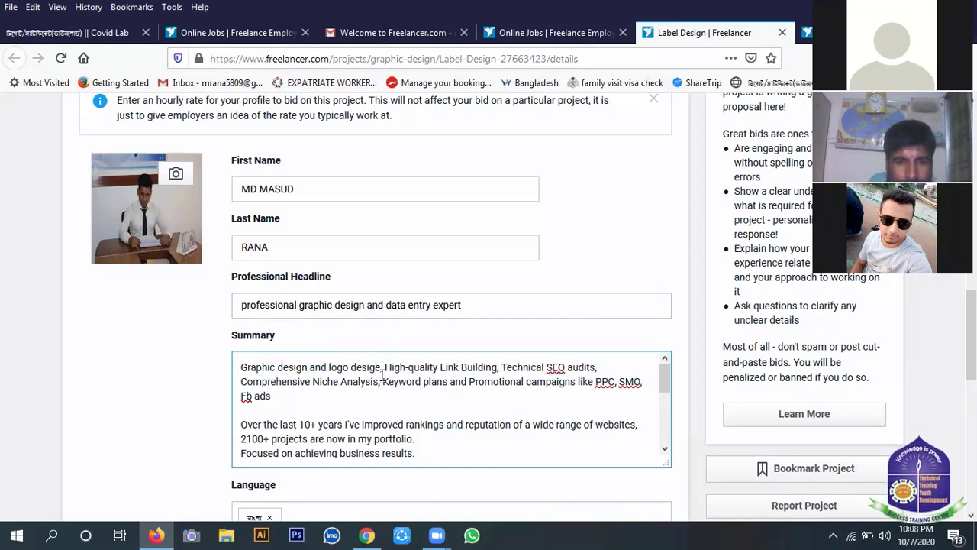
key(Delete)
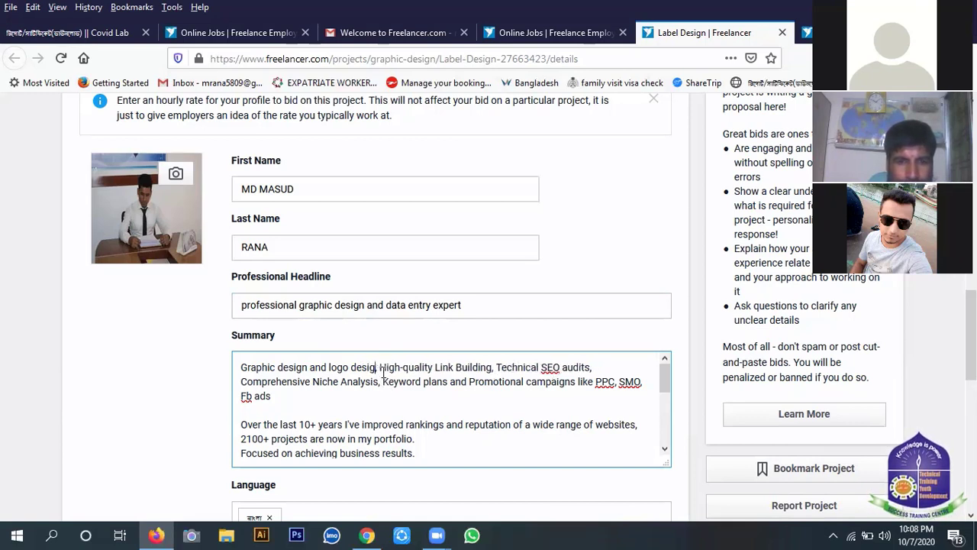
text(n)
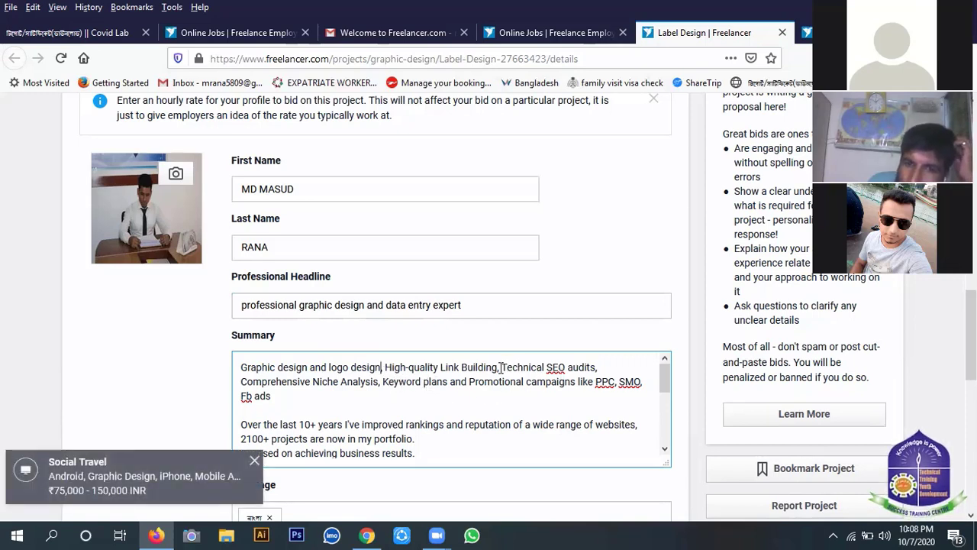
Replace 'Technical SEO' with 'Data Entry' after High-quality Link Building
drag(502, 367, 566, 367)
key(BackSpace)
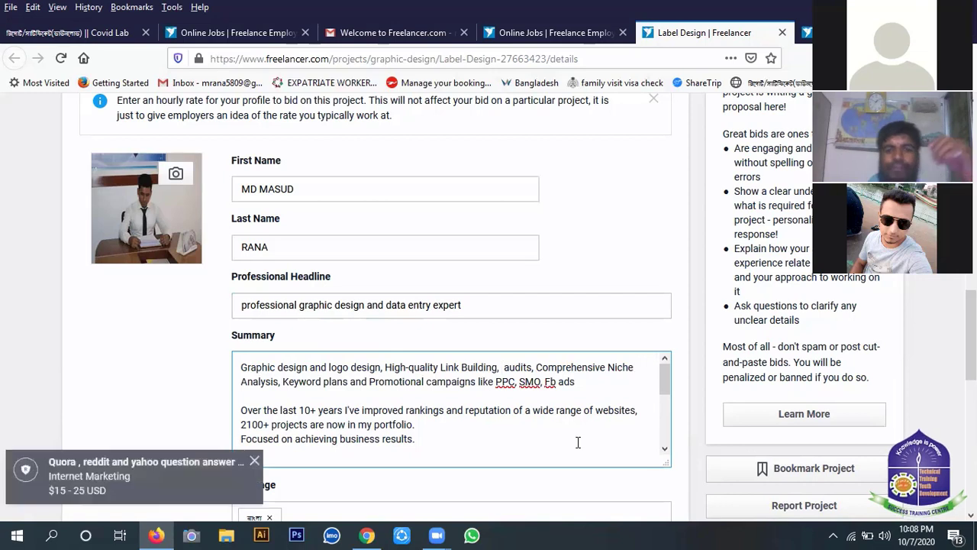
text(Data )
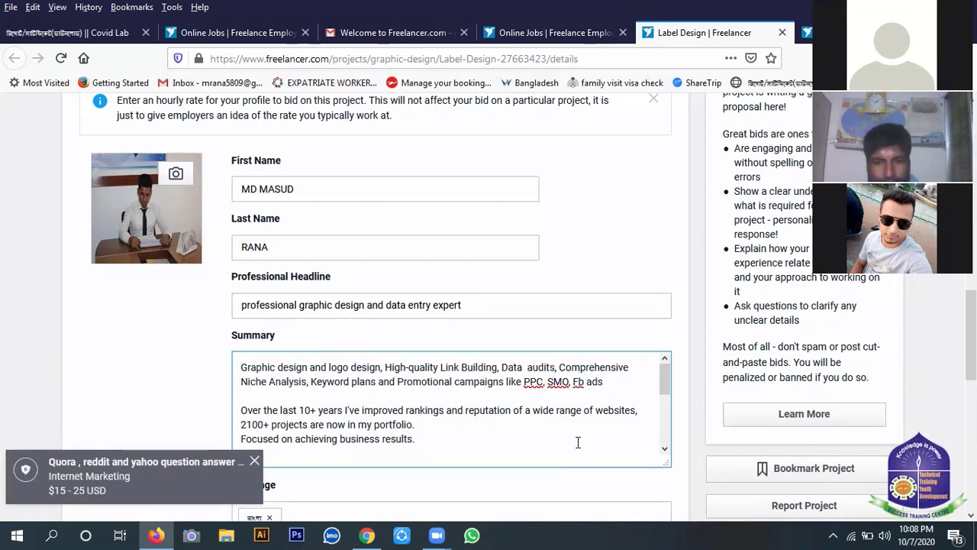
text(E)
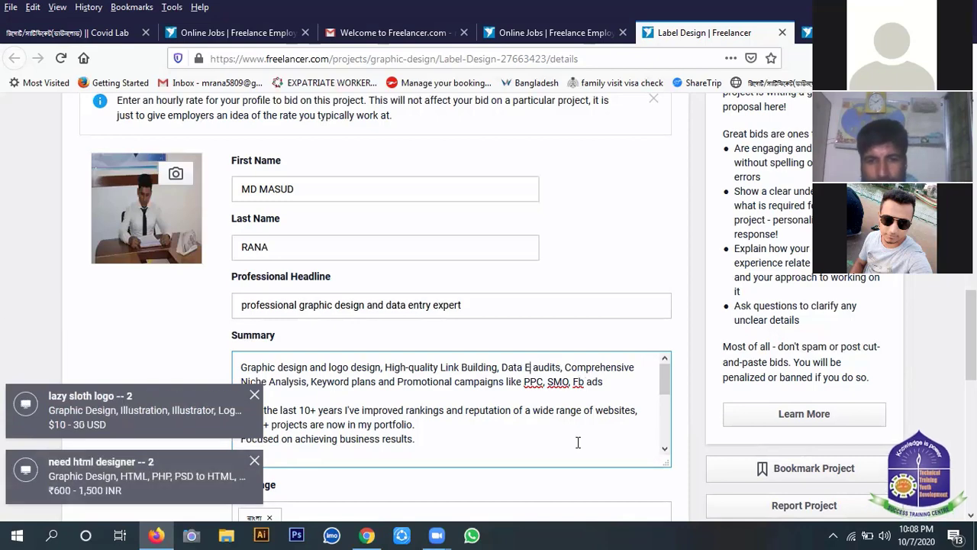
text(nty)
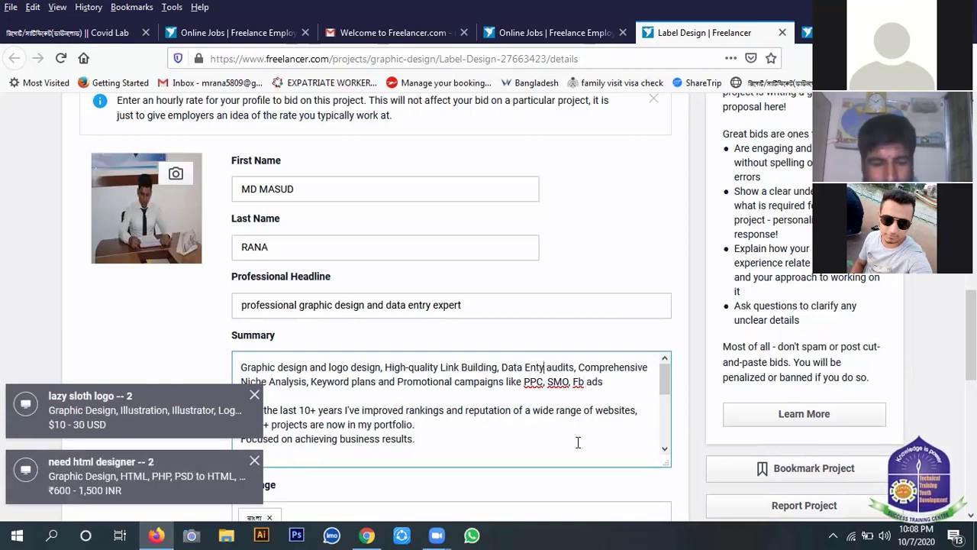
key(BackSpace)
text(ry)
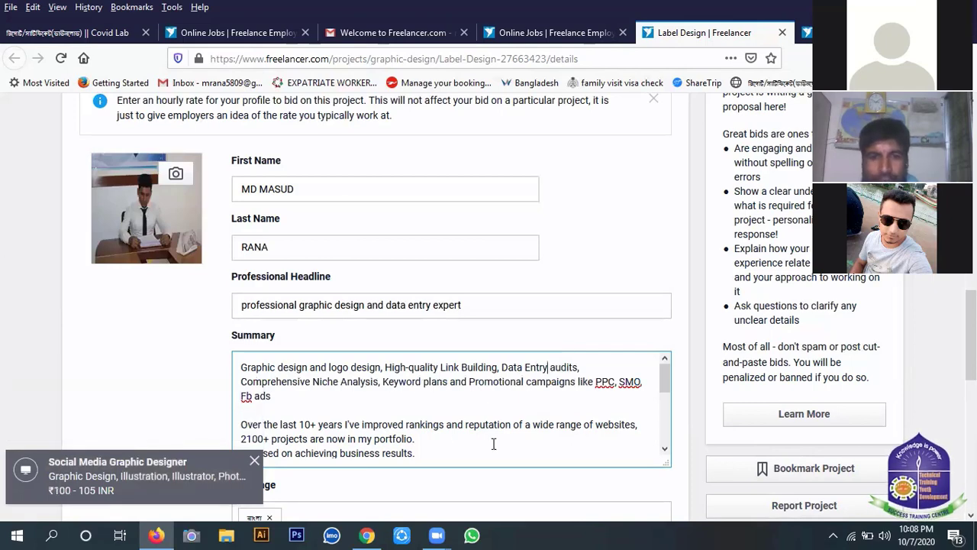
Delete the word 'audits' after Data Entry and add a comma
scroll(599, 378, down, 1)
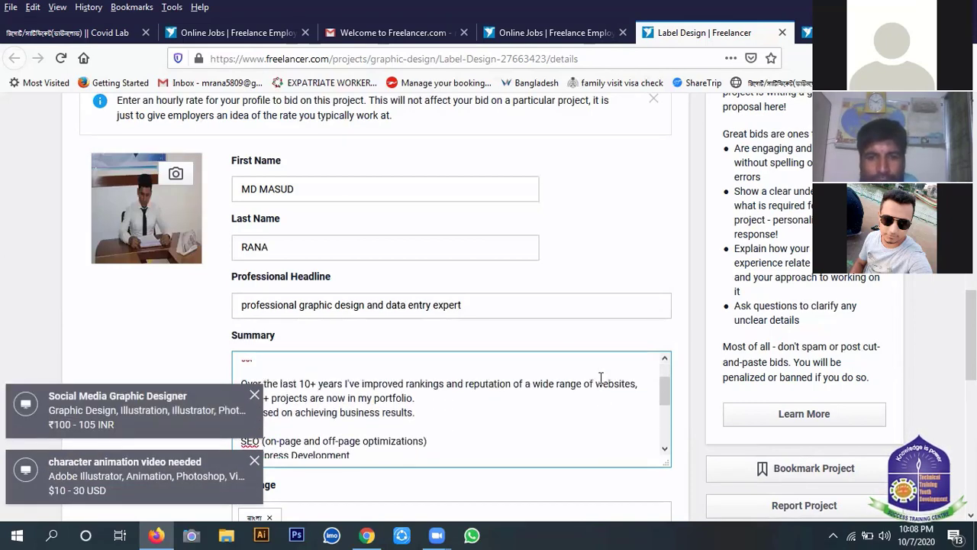
scroll(601, 378, up, 1)
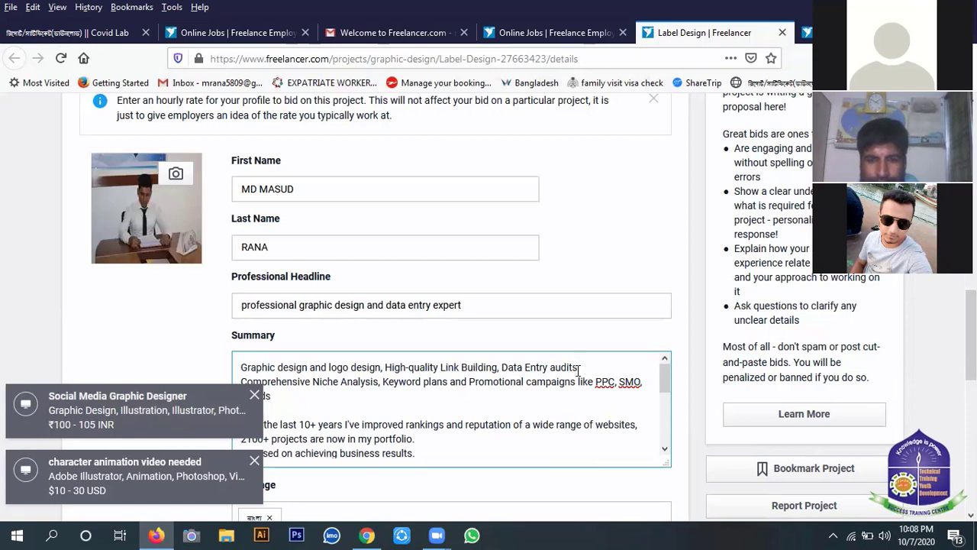
click(579, 370)
key(BackSpace)
key(BackSpace)
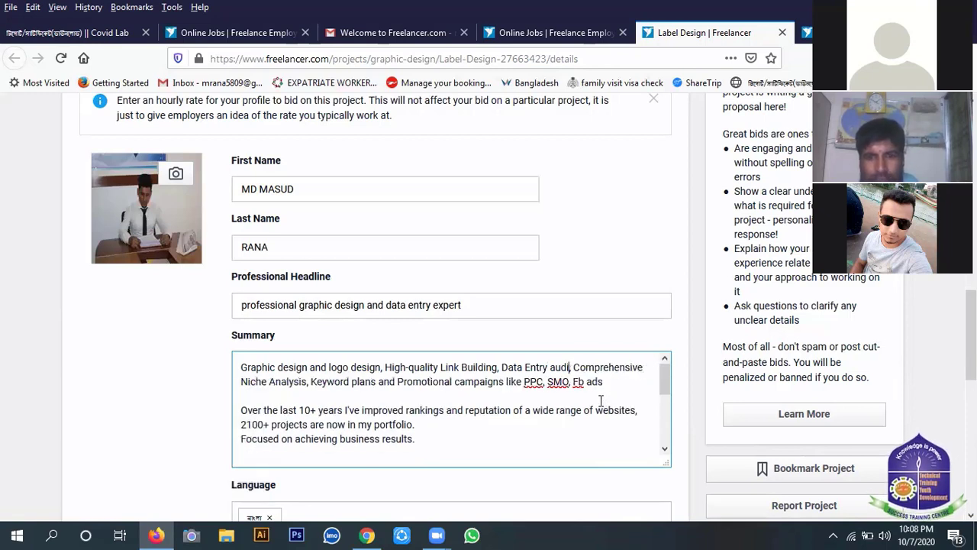
key(BackSpace)
key(BackSpace)
key(BackSpace)
key(BackSpace)
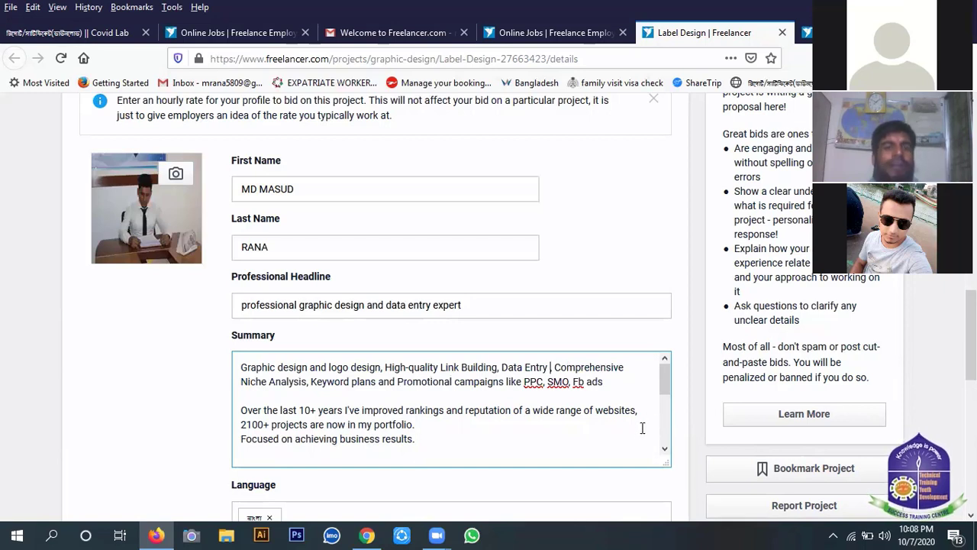
text(,)
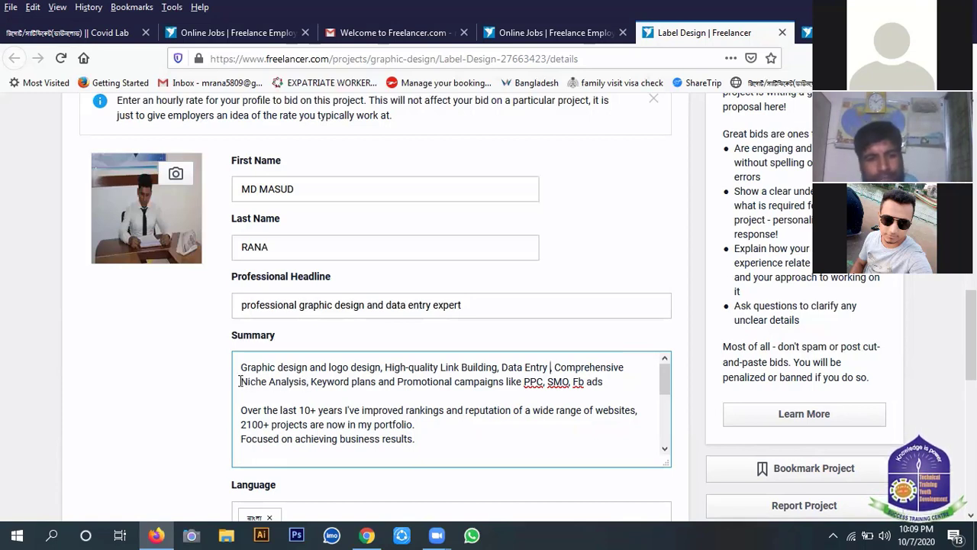
Replace 'Niche Analysis' with 'Web Recharch' followed by a comma
drag(241, 381, 306, 382)
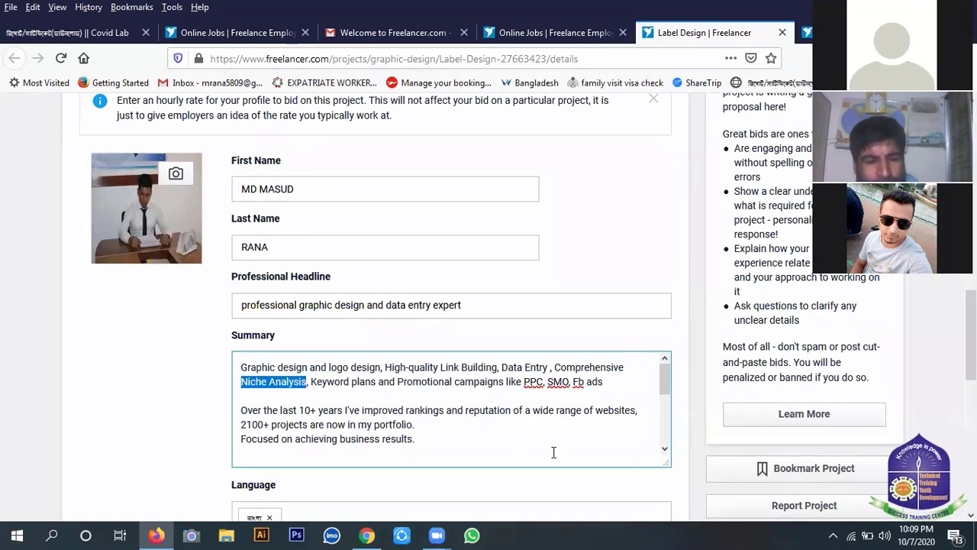
key(BackSpace)
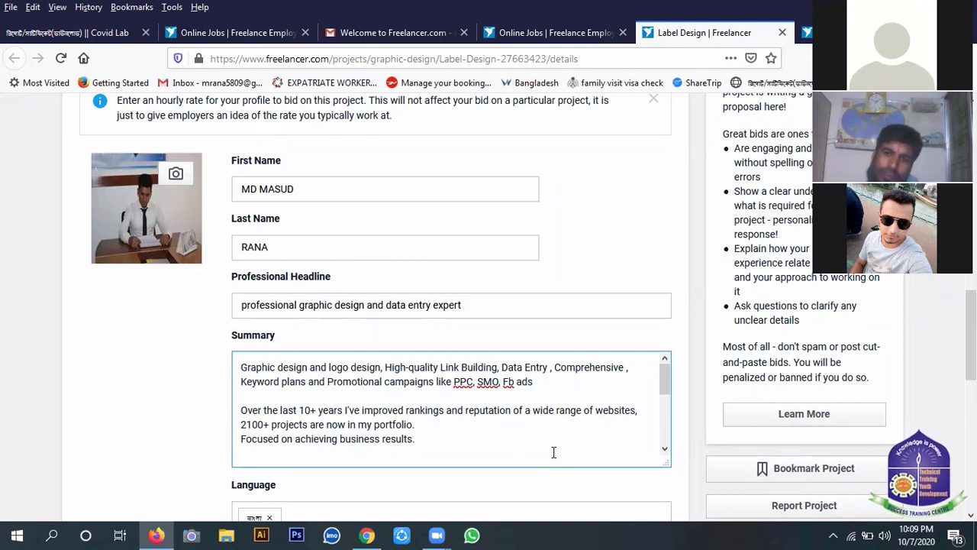
text(W)
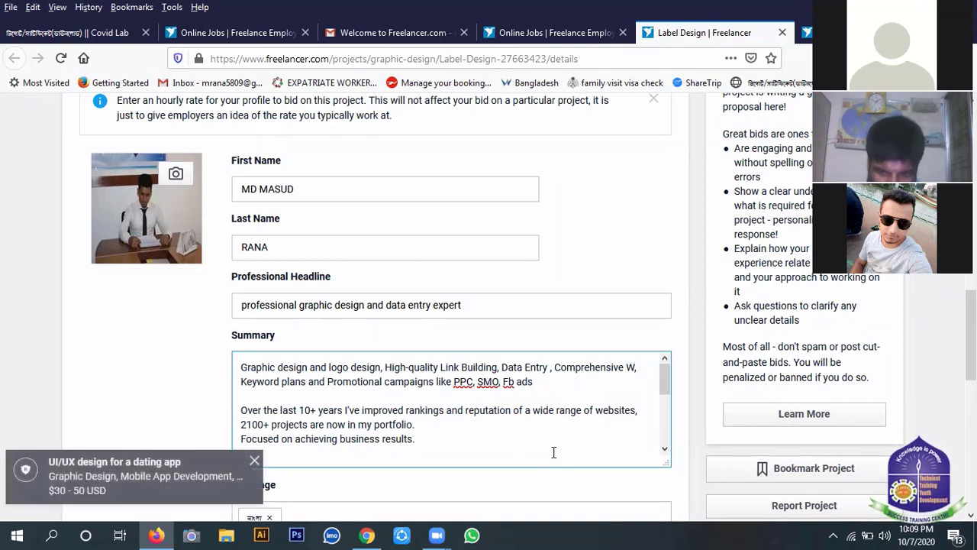
text(eb)
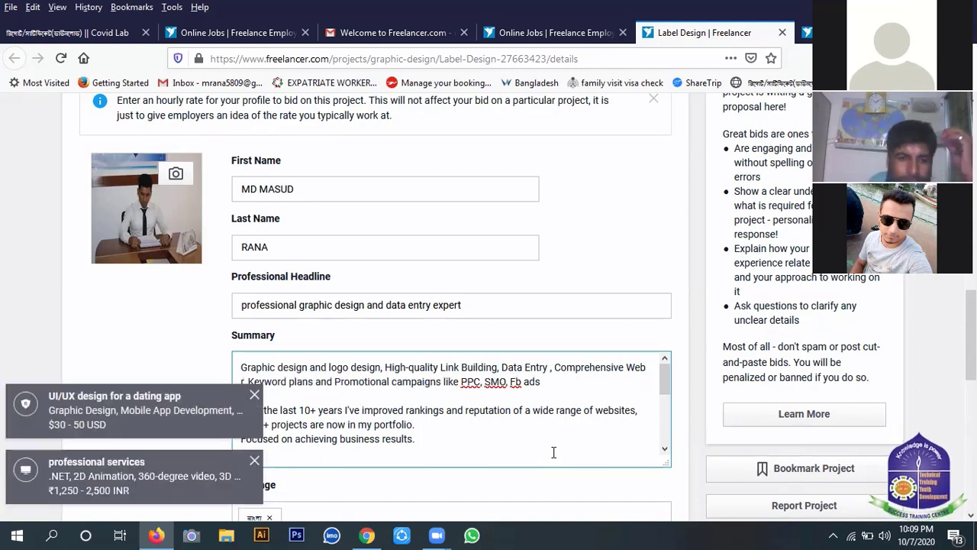
key(Delete)
text(RE)
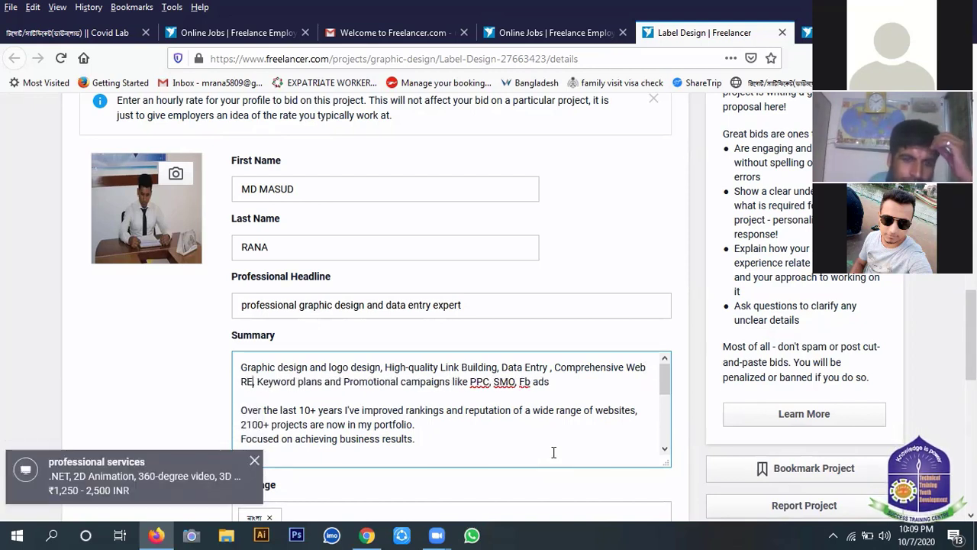
key(BackSpace)
text(echar)
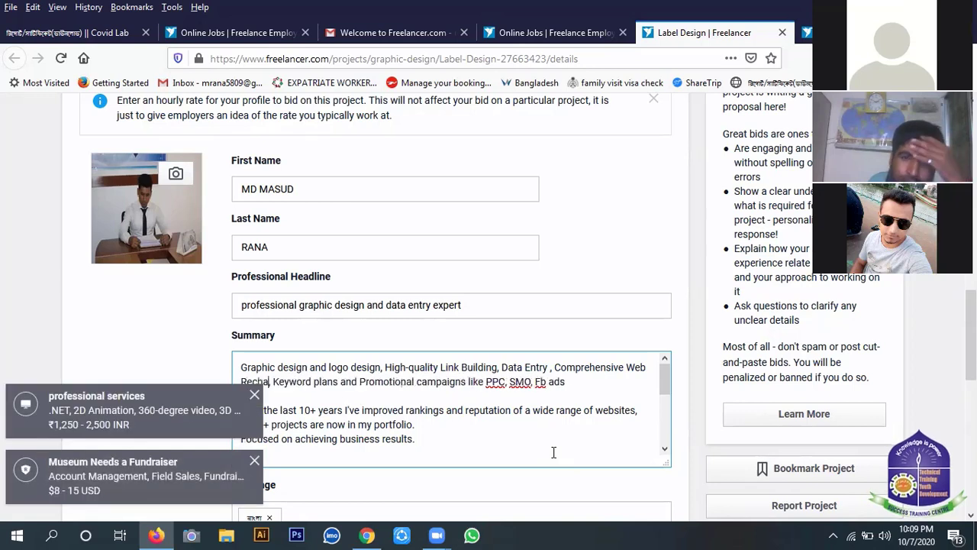
key(Delete)
text(ch,)
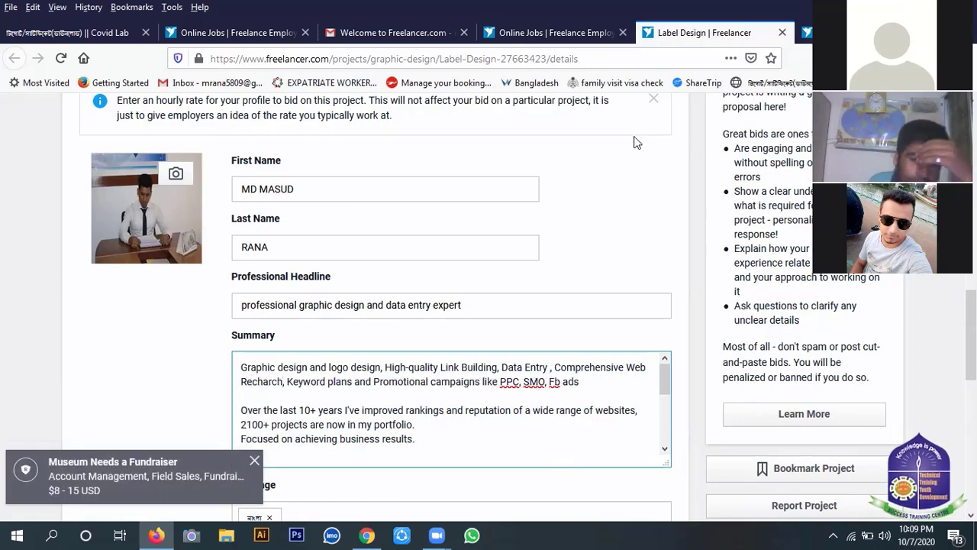
key(BackSpace)
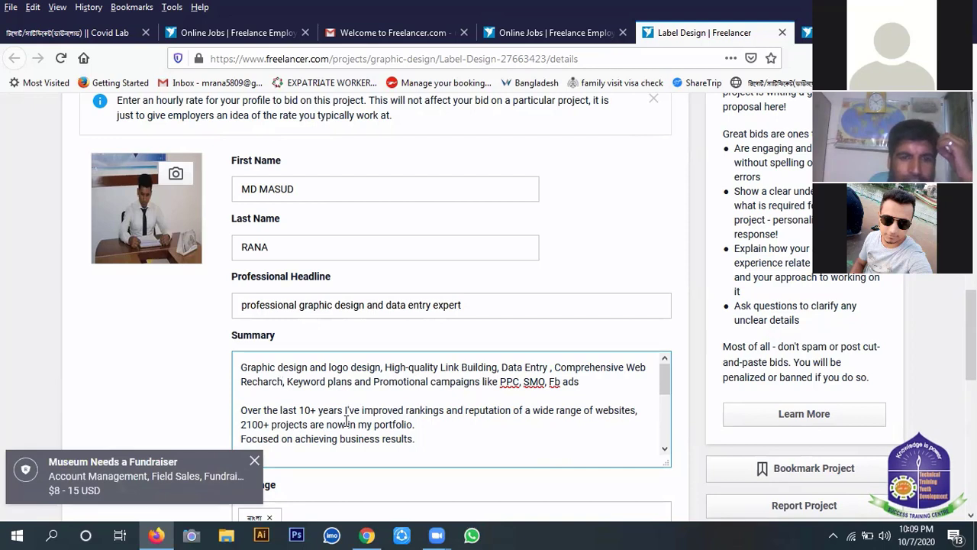
key(BackSpace)
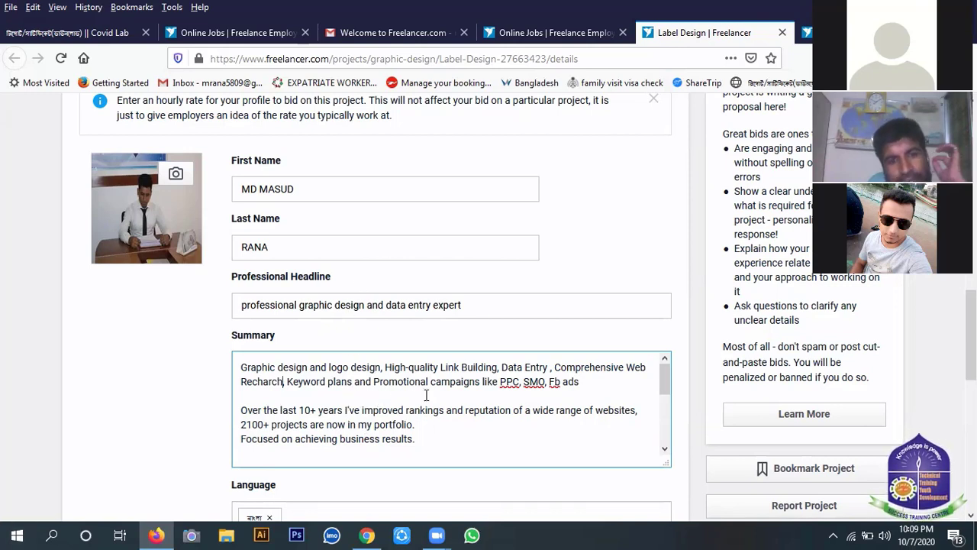
text(,)
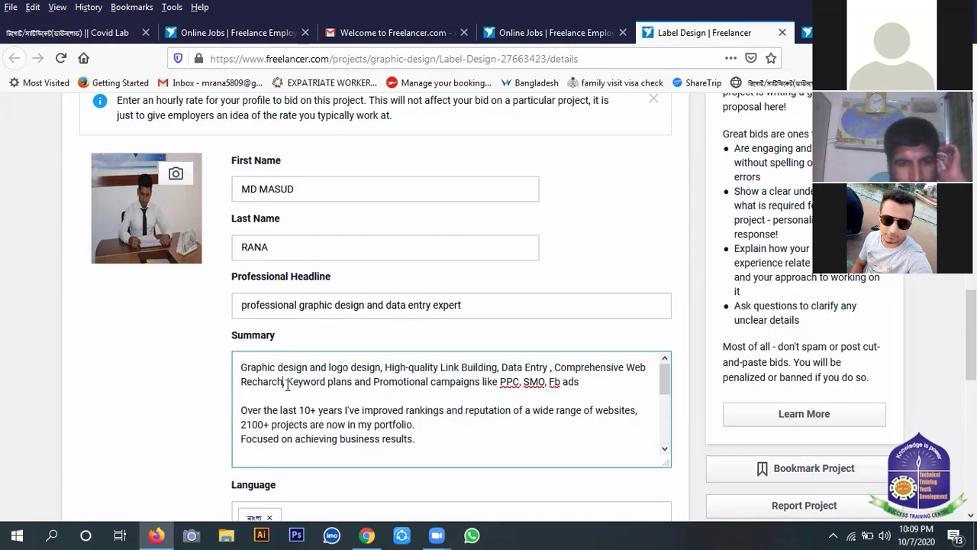
Correct 'Recharch' to 'Research' via spelling suggestions and keep a comma after it
click(286, 387)
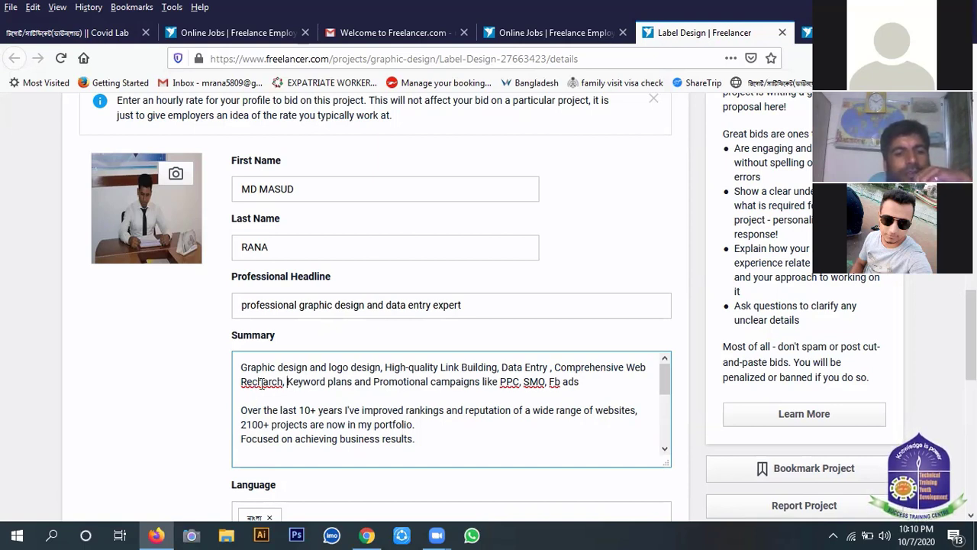
right_click(262, 383)
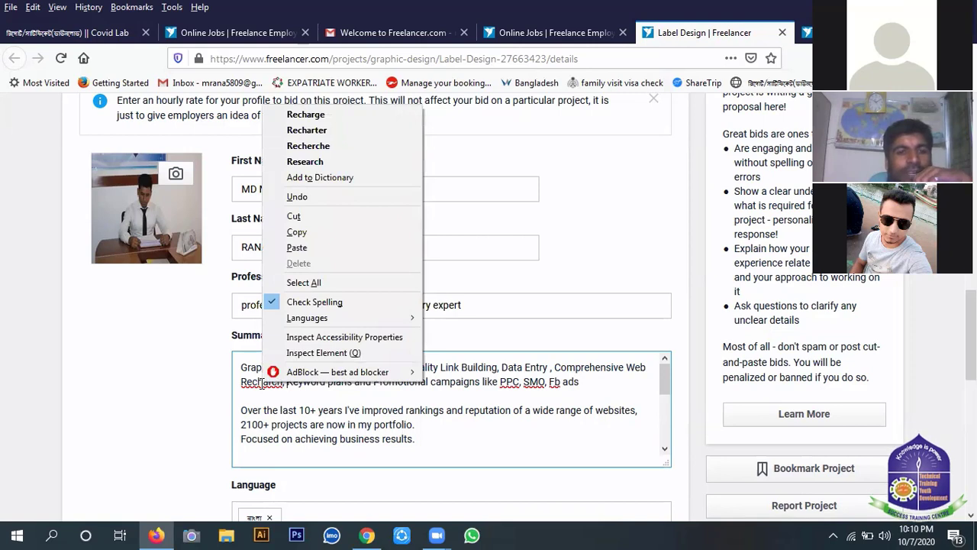
click(291, 392)
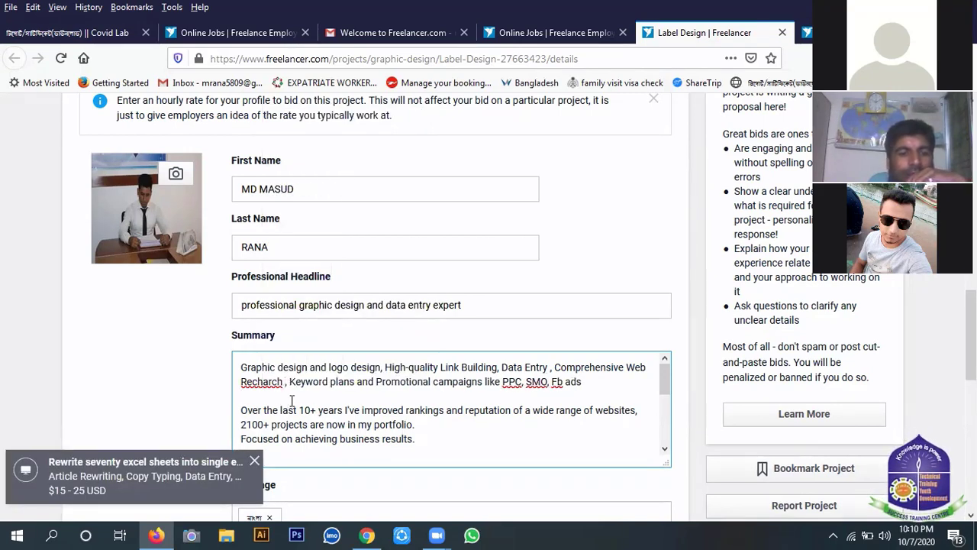
right_click(266, 387)
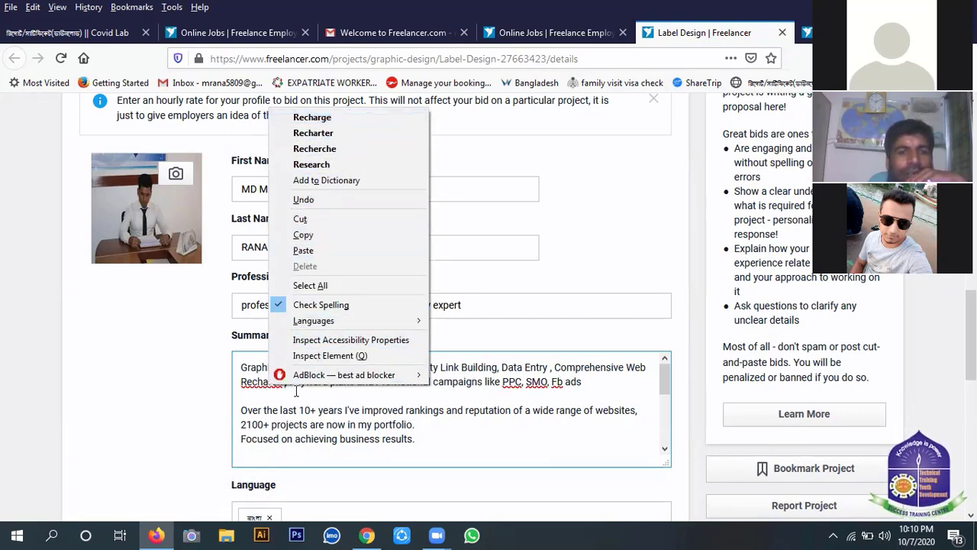
click(297, 392)
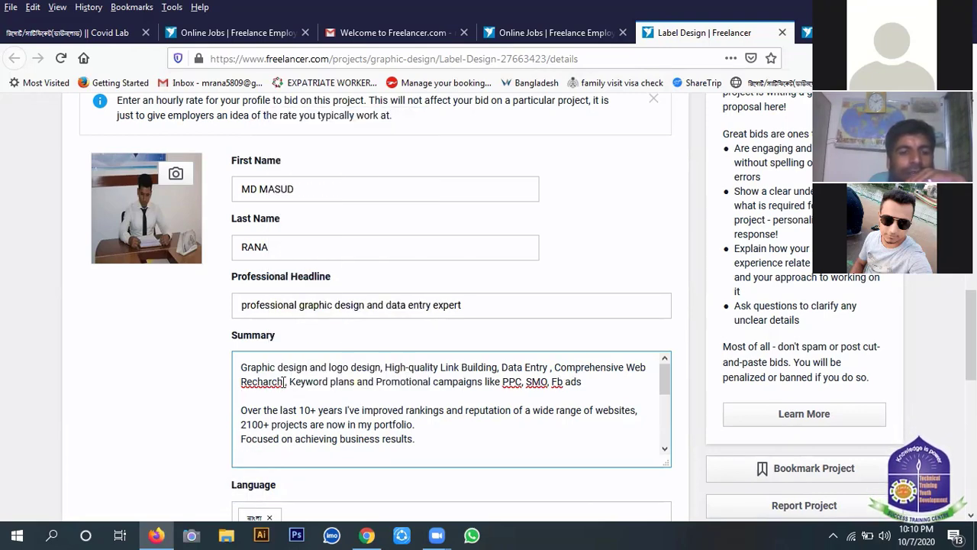
drag(283, 383, 261, 388)
mouse_move(259, 387)
mouse_down()
mouse_move(283, 383)
mouse_move(240, 383)
mouse_up()
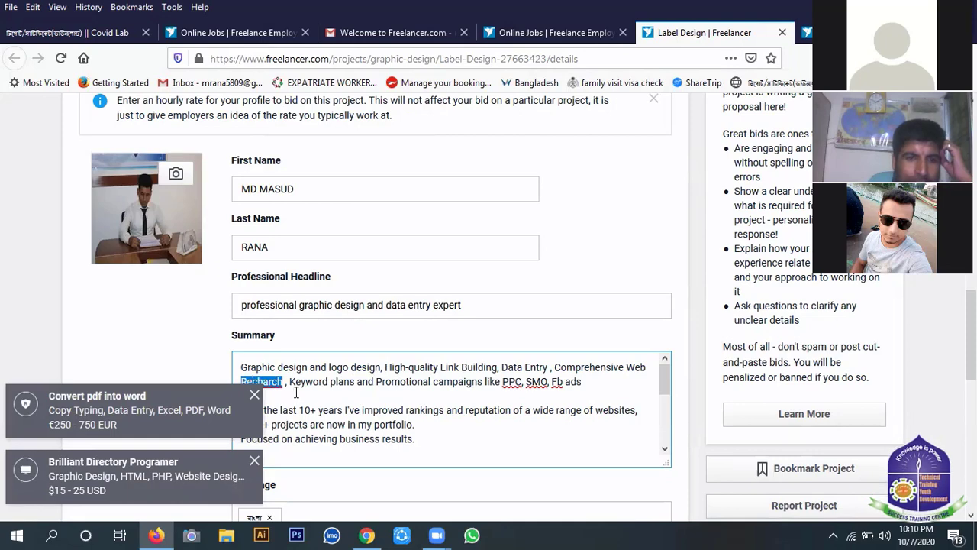
right_click(271, 381)
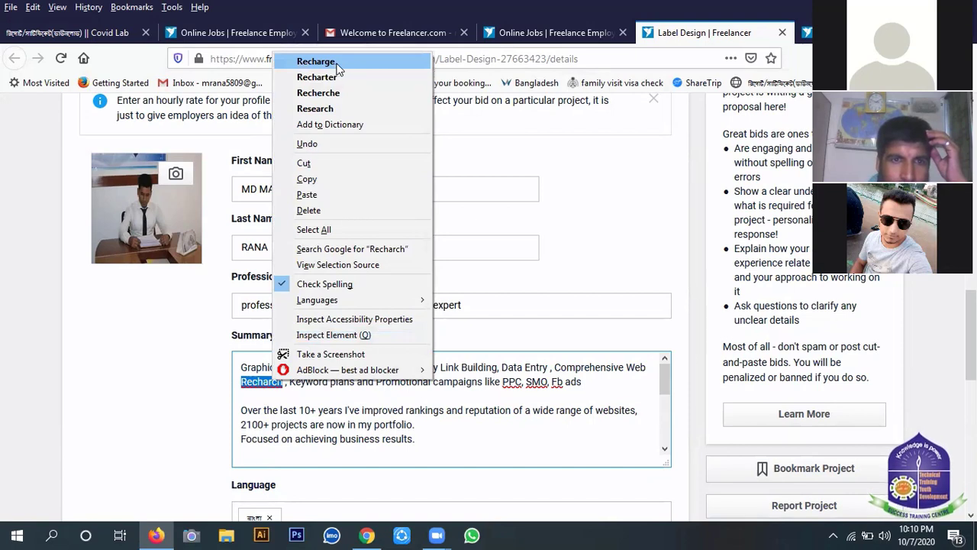
click(335, 109)
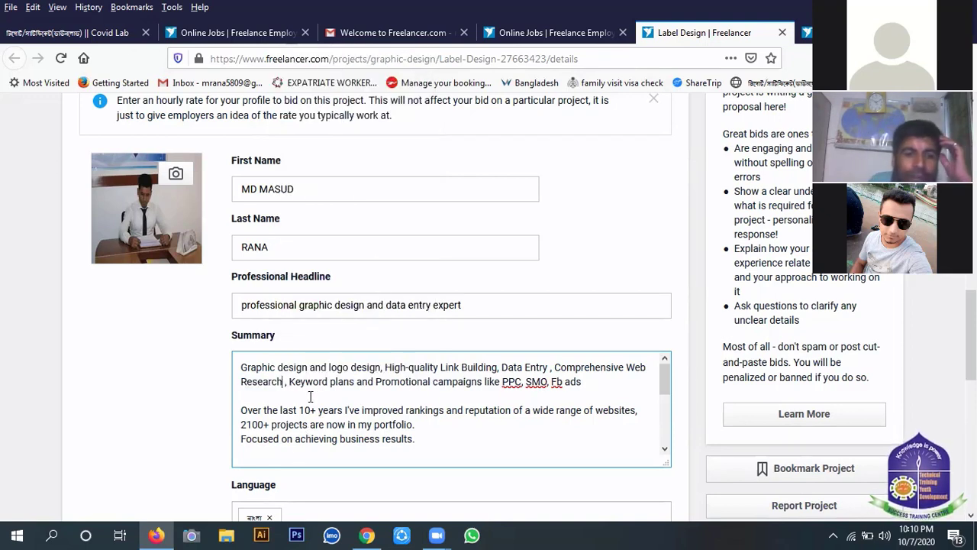
key(BackSpace)
text(,)
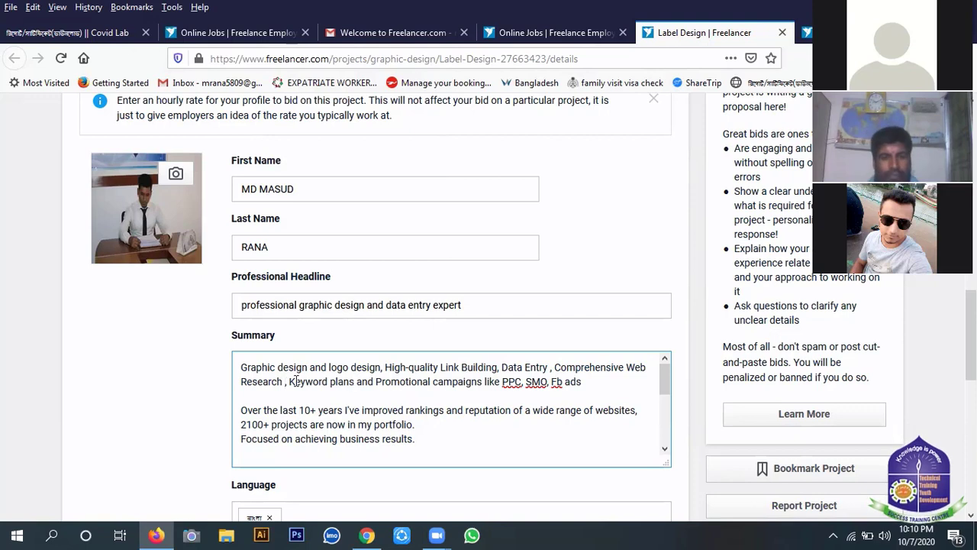
Type 'Social Digital Marketing' after Research in the Summary
click(280, 247)
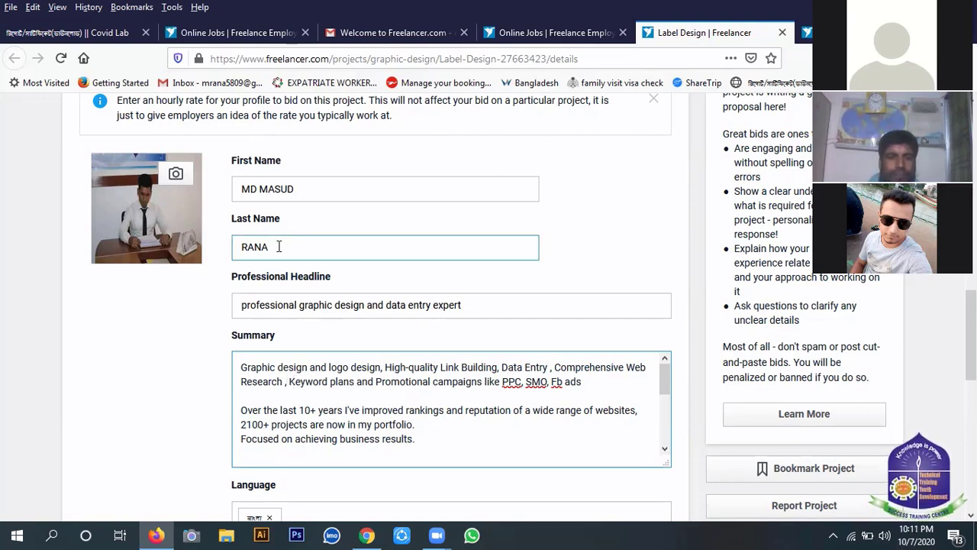
text(Soc)
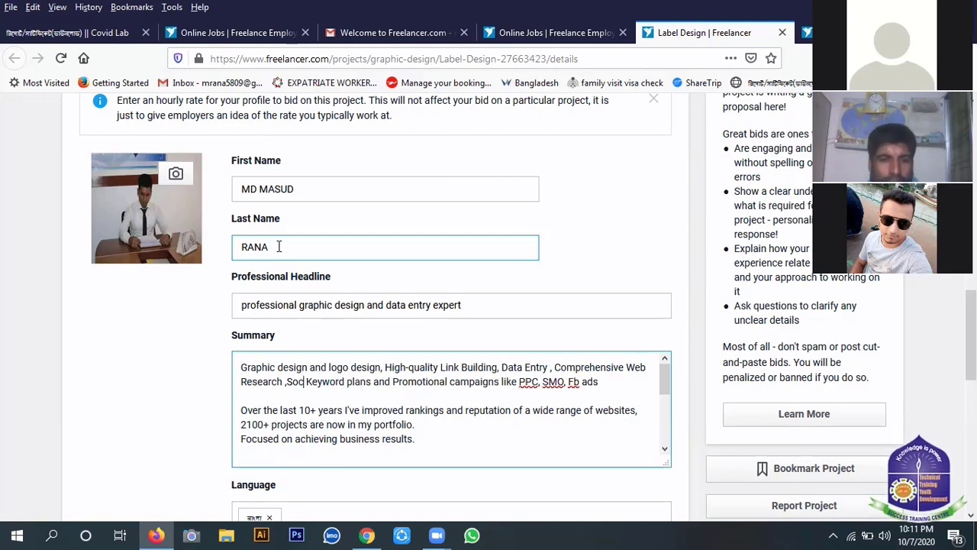
text(ial)
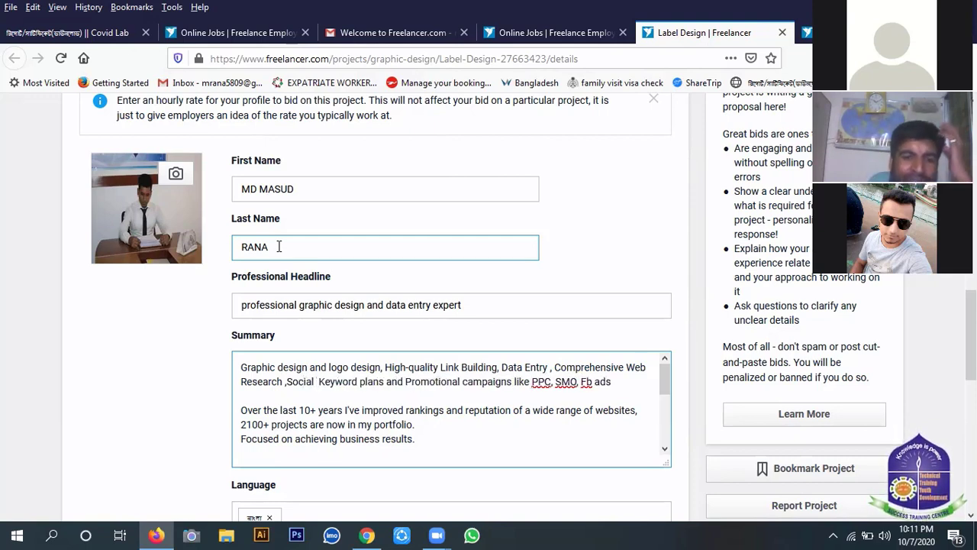
text( diGITA)
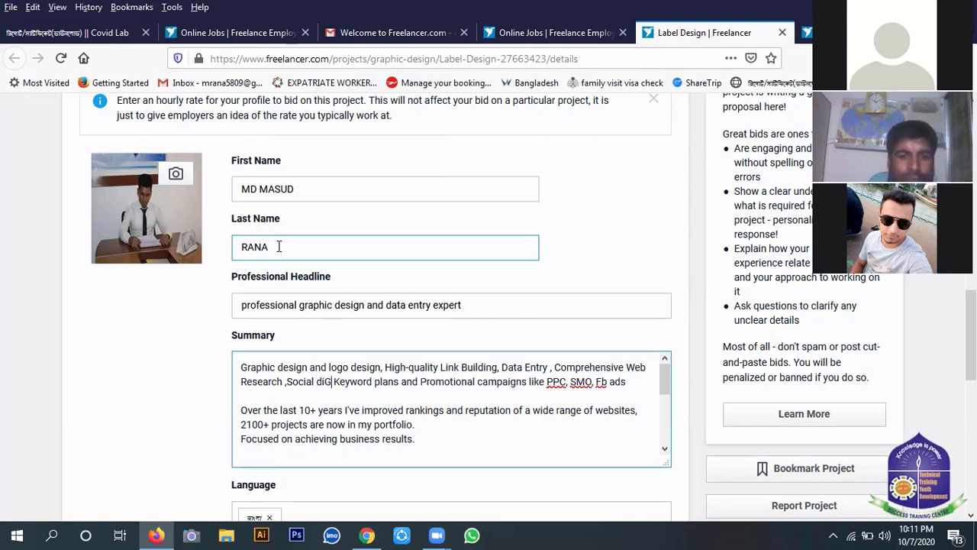
text(L)
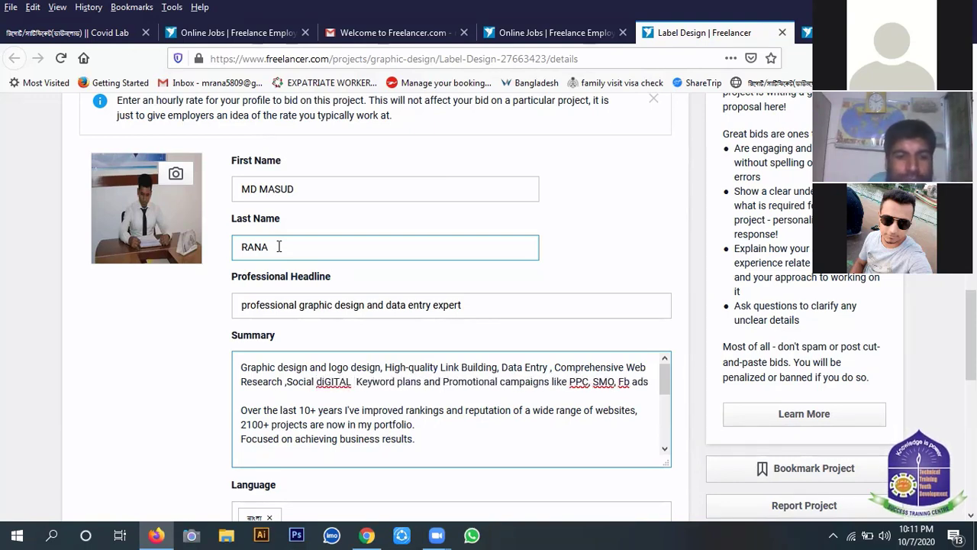
key(BackSpace)
key(BackSpace)
key(BackSpace)
key(BackSpace)
key(BackSpace)
key(BackSpace)
key(BackSpace)
key(BackSpace)
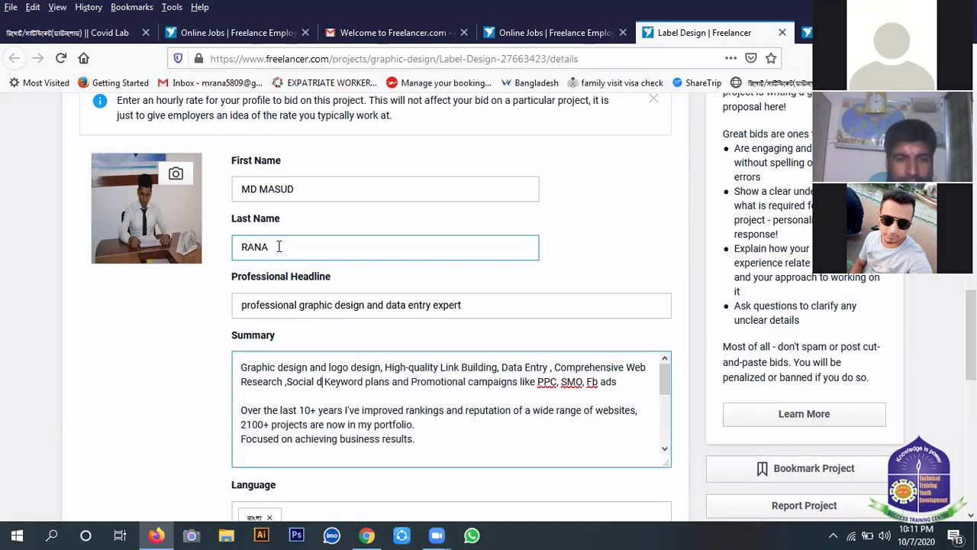
key(BackSpace)
text(d)
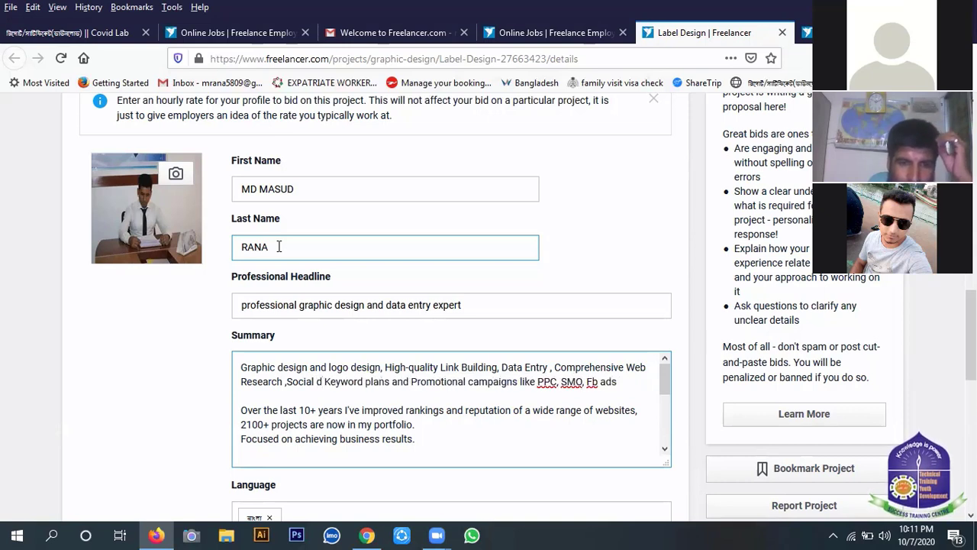
key(BackSpace)
text(Dig)
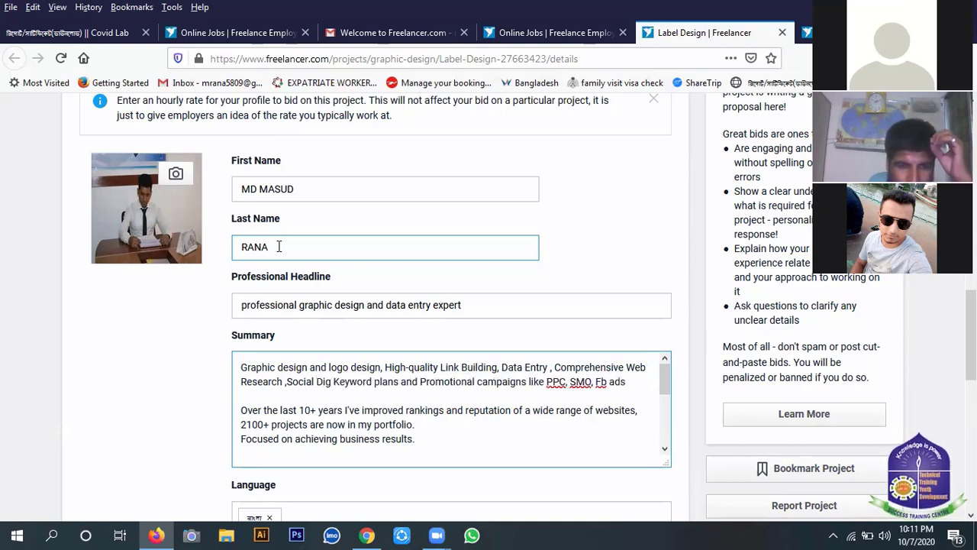
text(ital )
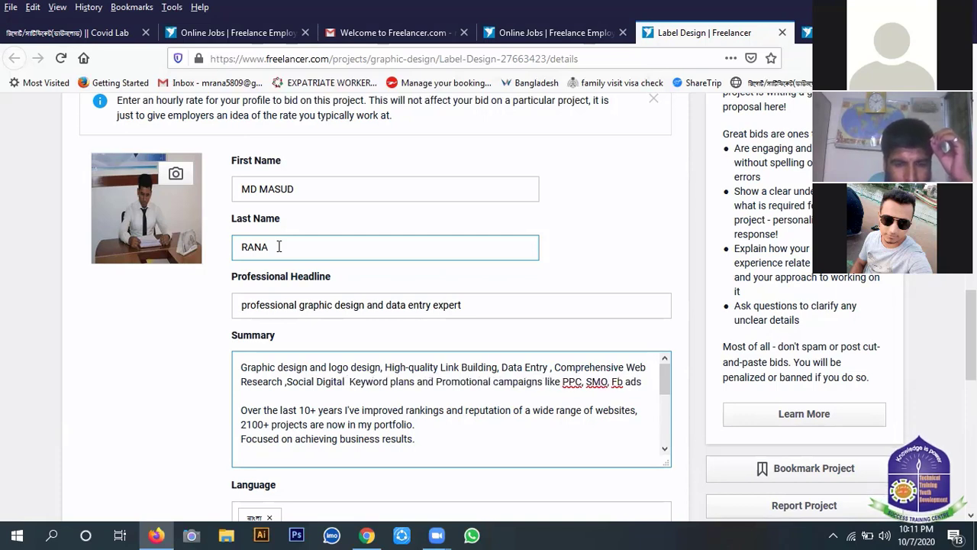
text(Marketi)
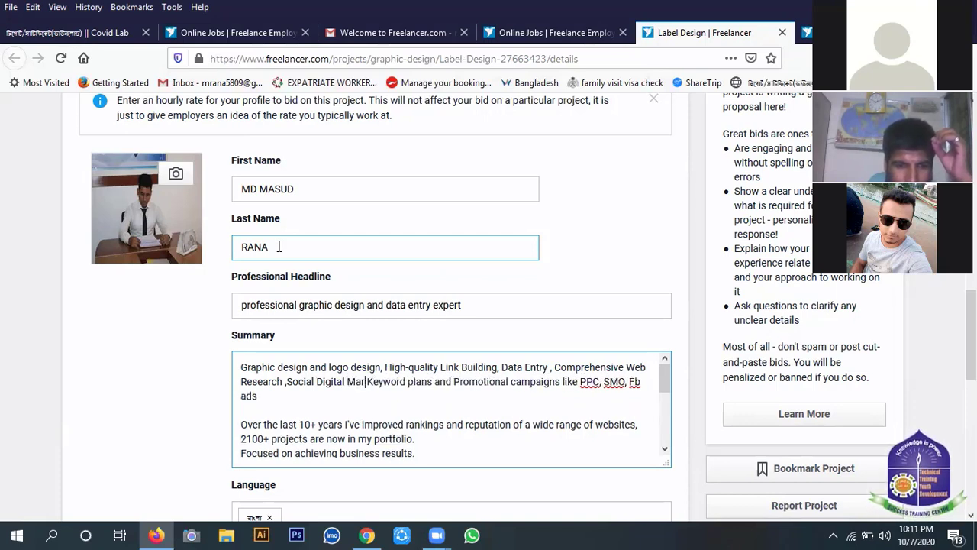
text(ng)
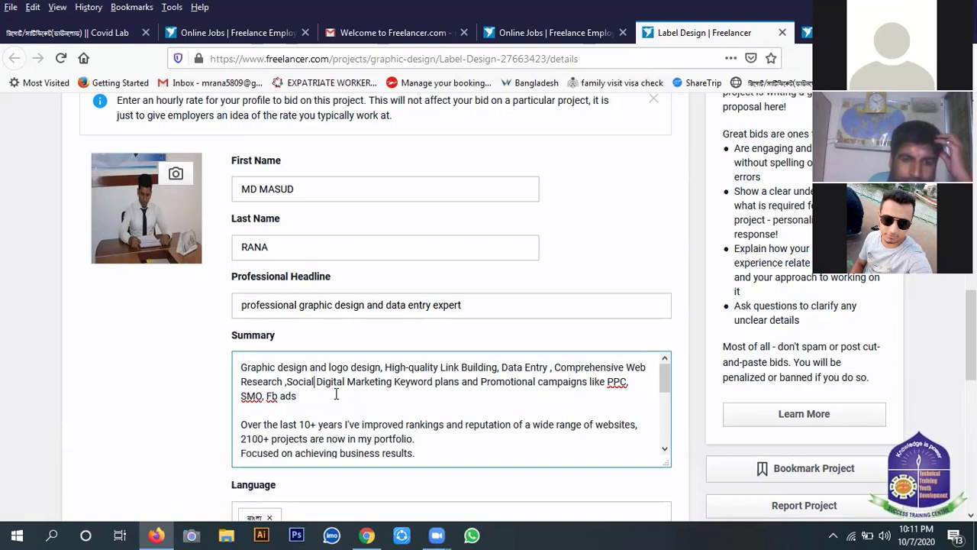
Fix the misspelled word before Digital so it reads 'Social'
key(BackSpace)
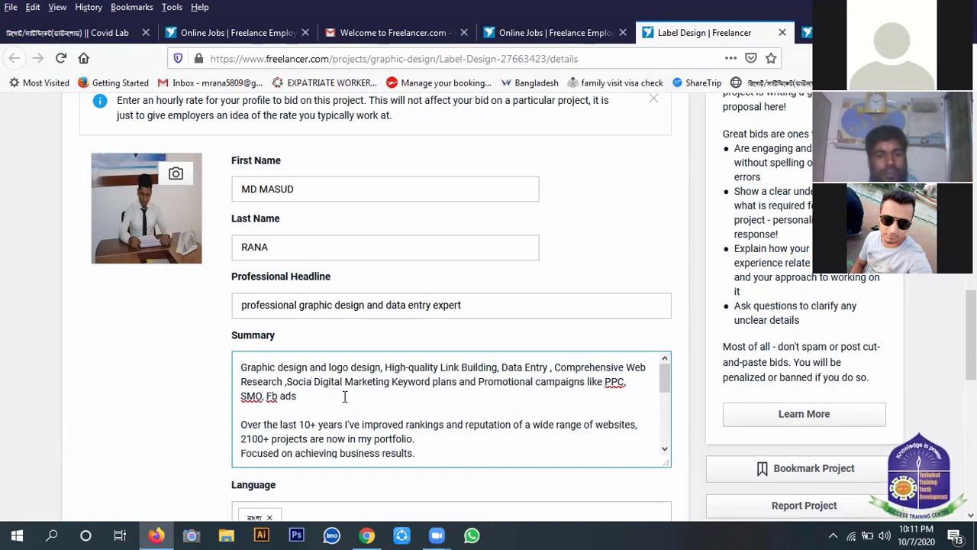
key(BackSpace)
key(BackSpace)
key(BackSpace)
text(e)
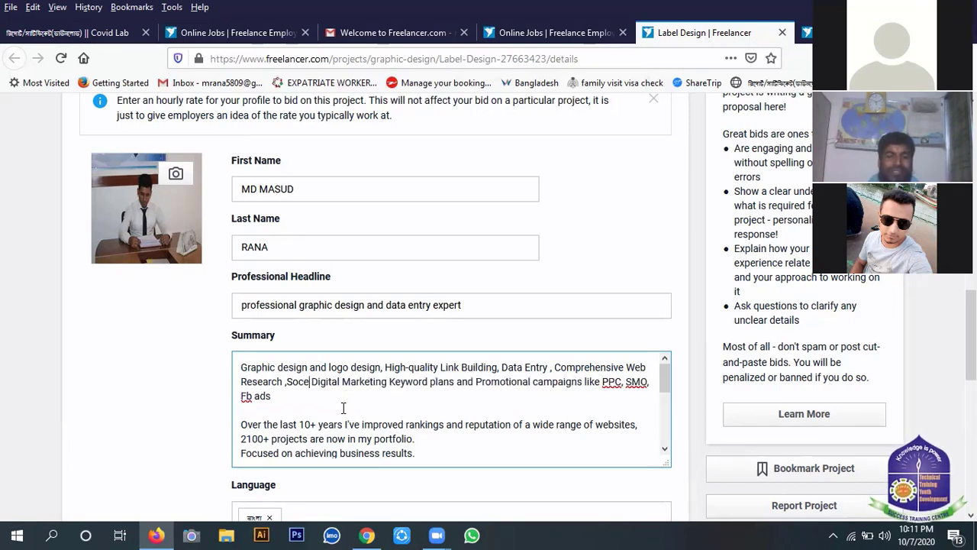
text(cial)
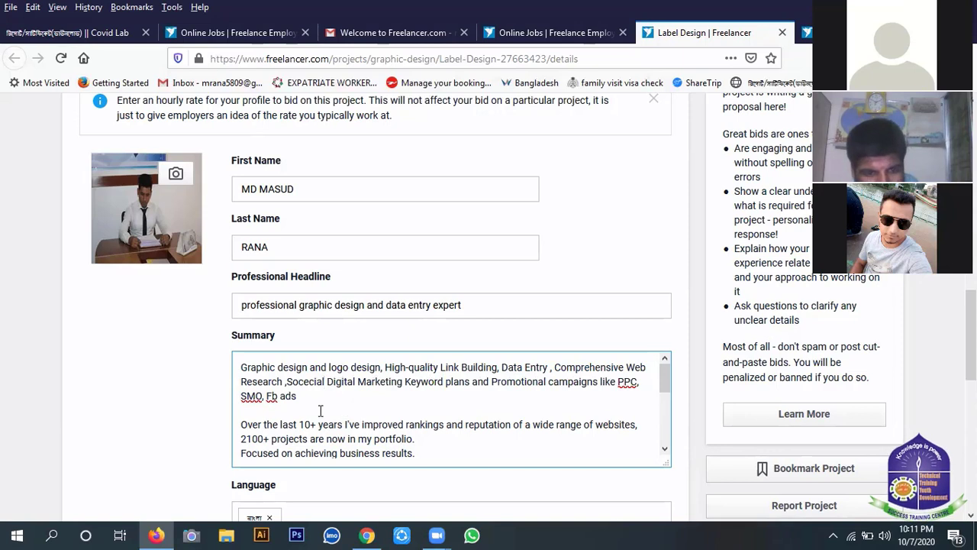
click(309, 402)
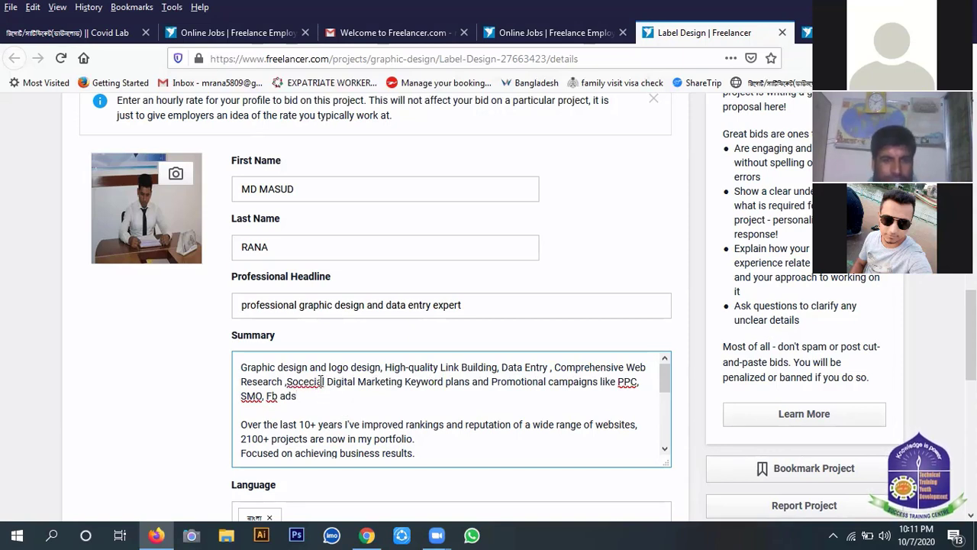
drag(324, 382, 294, 382)
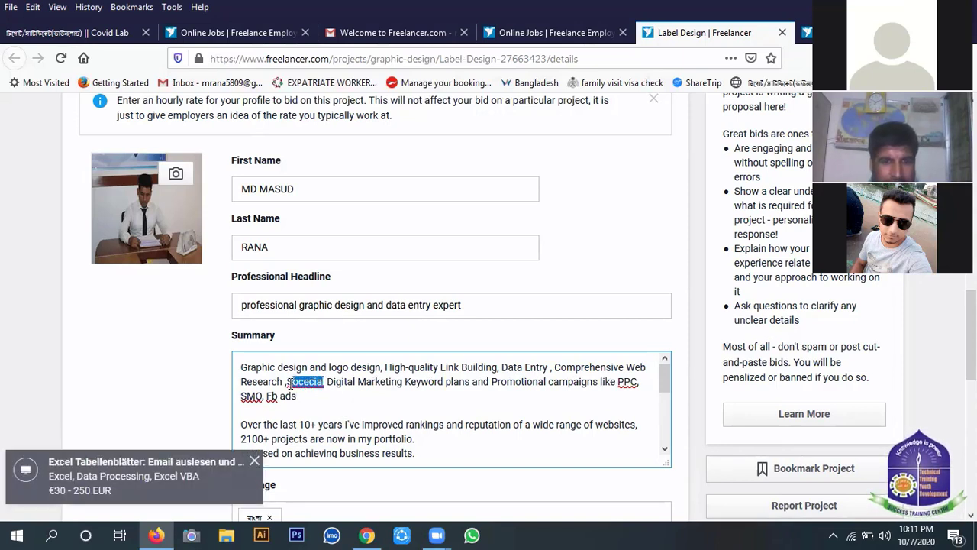
click(314, 386)
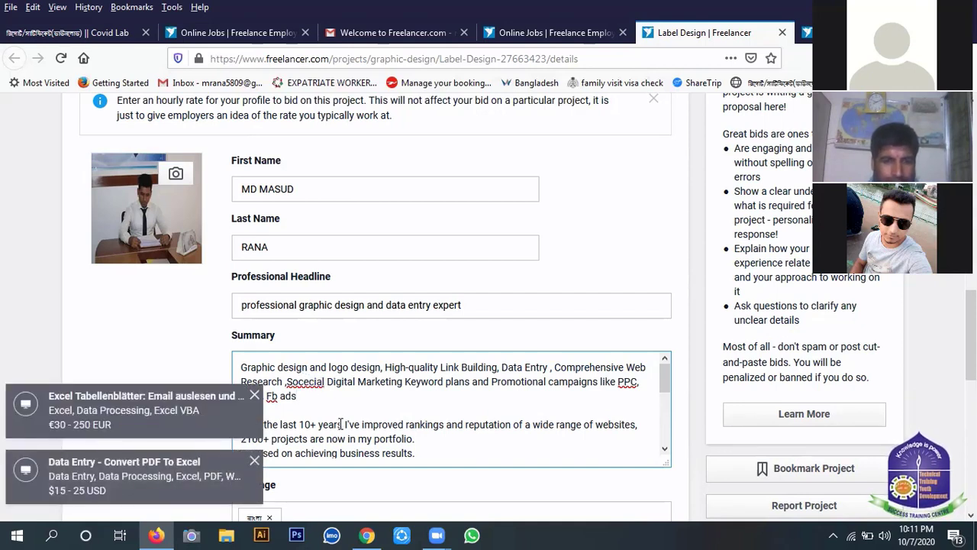
key(BackSpace)
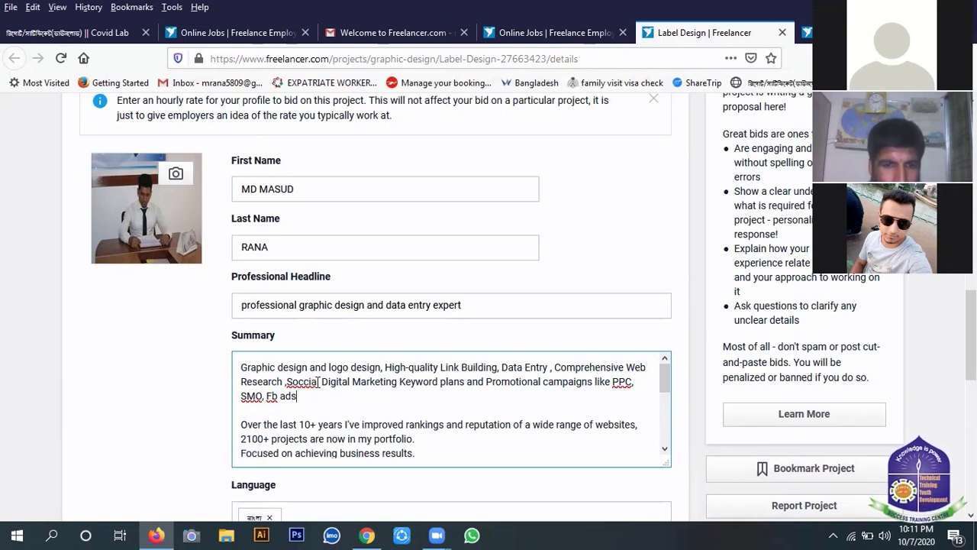
click(321, 401)
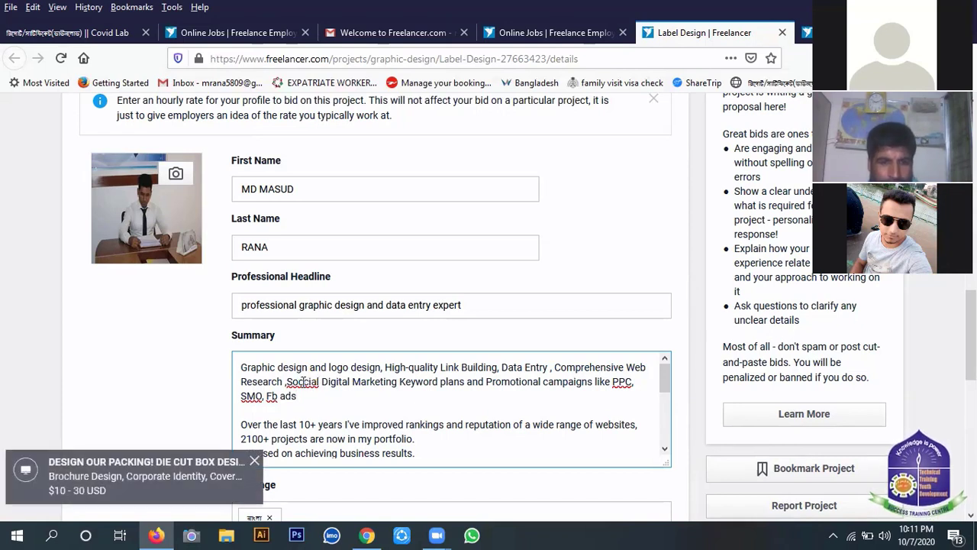
key(BackSpace)
click(314, 402)
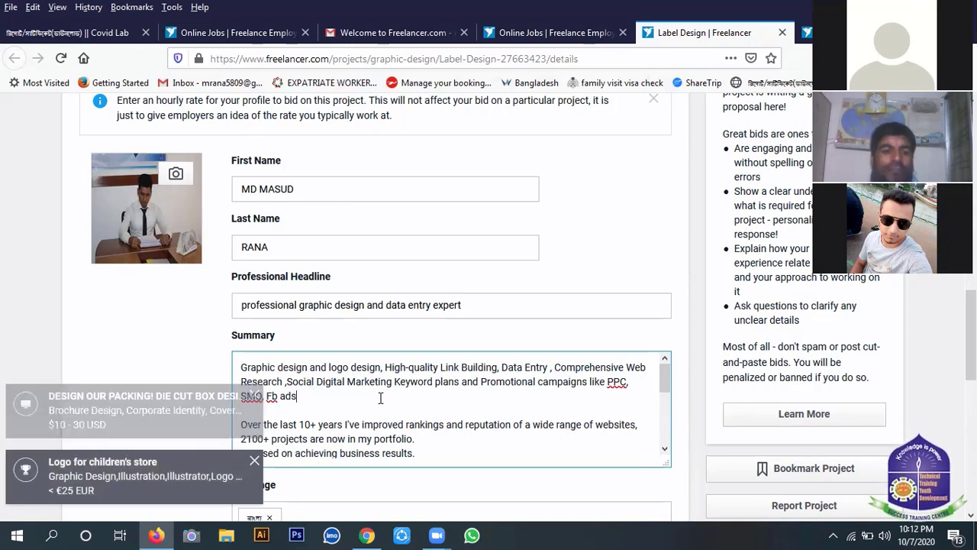
Add a space before Social and replace 'Digital' with 'Media'
click(286, 382)
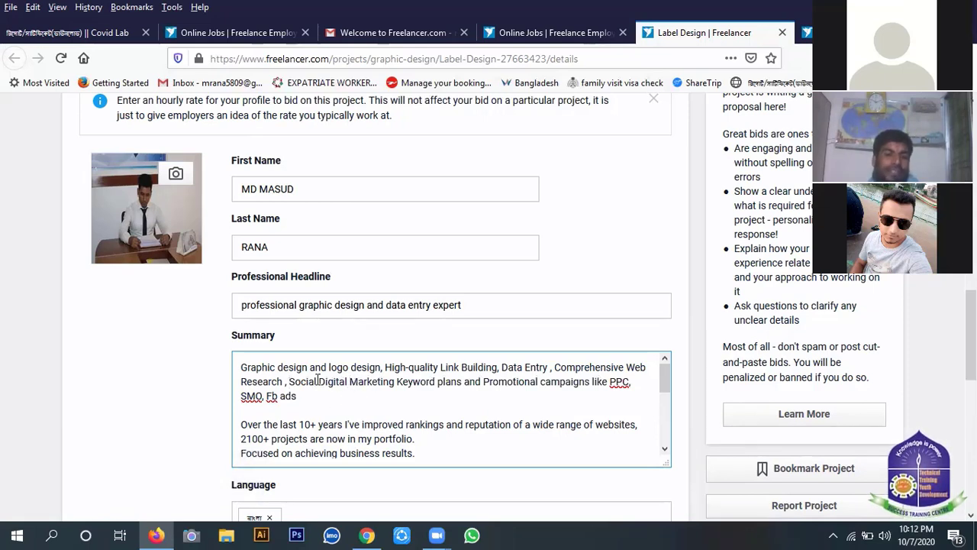
click(317, 381)
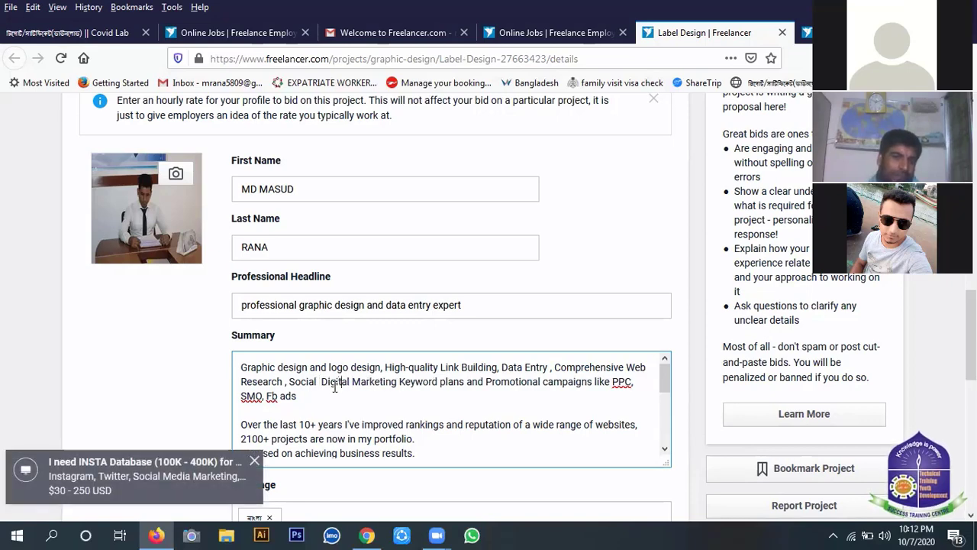
key(BackSpace)
key(BackSpace)
key(BackSpace)
key(BackSpace)
key(BackSpace)
key(BackSpace)
key(BackSpace)
key(BackSpace)
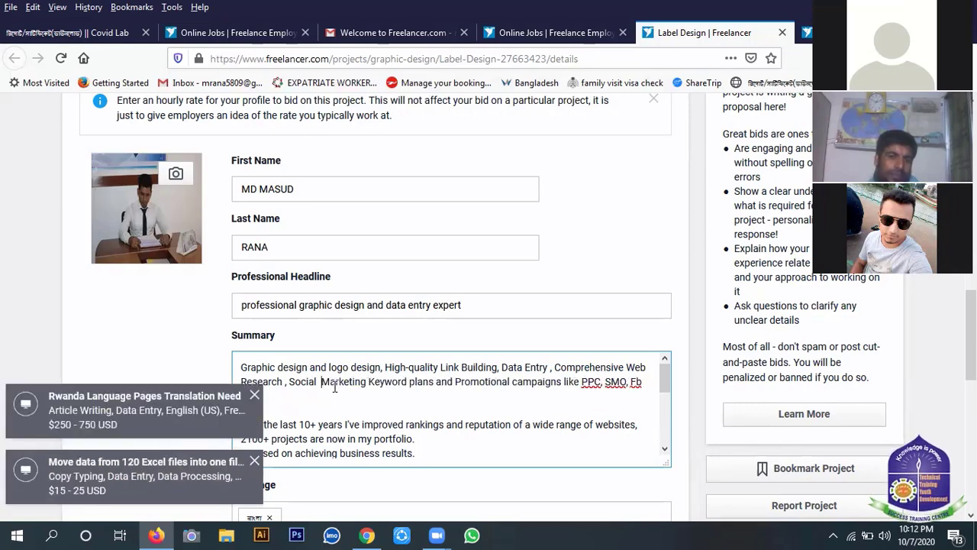
text(Media)
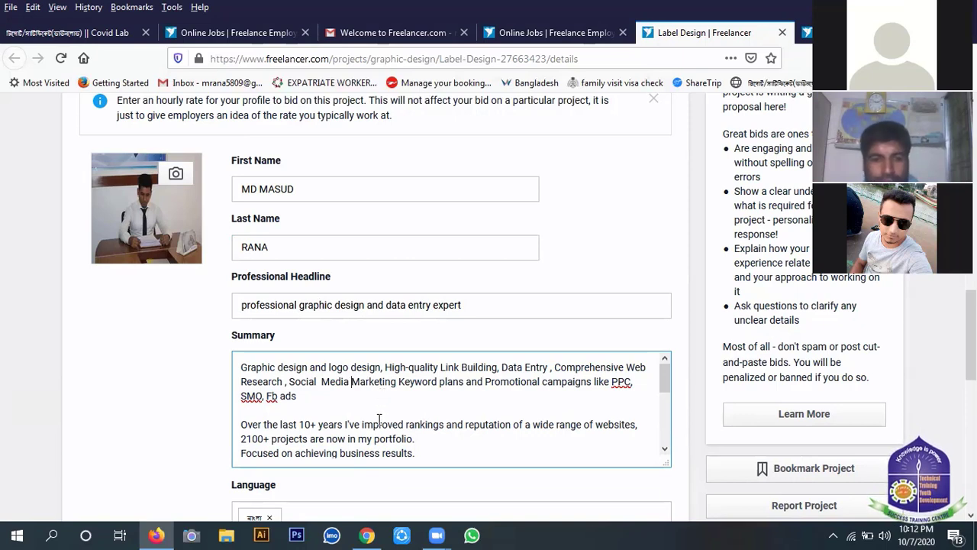
text(,)
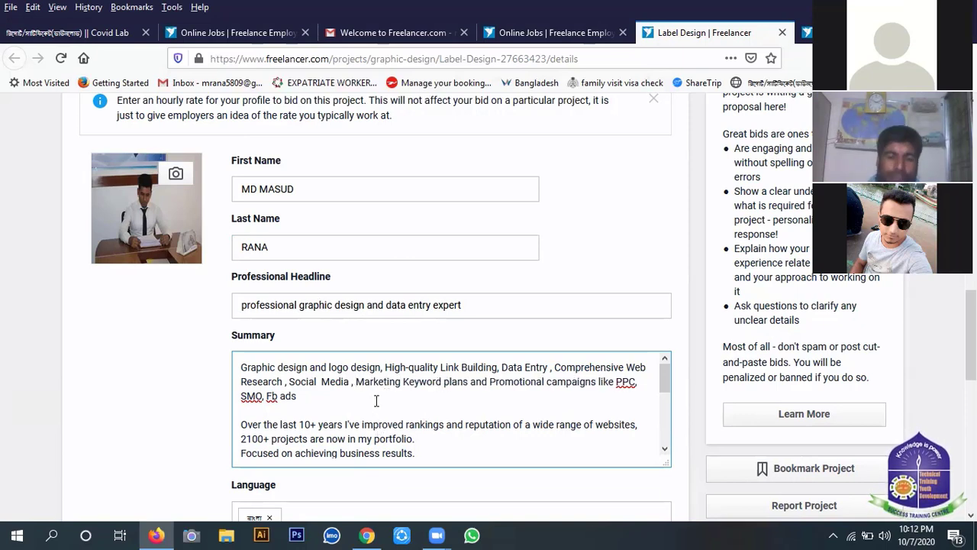
key(BackSpace)
key(BackSpace)
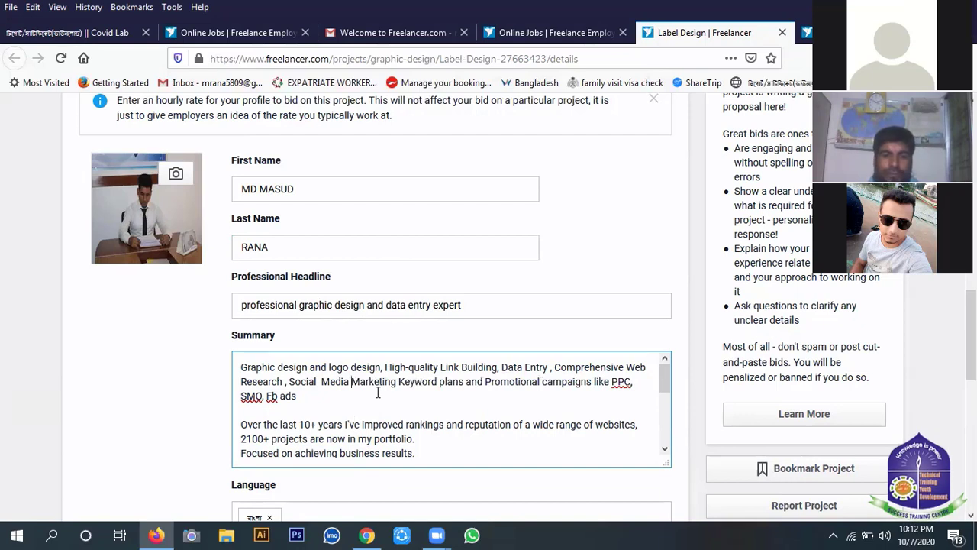
Add a comma after Marketing and a period after campaigns
click(397, 382)
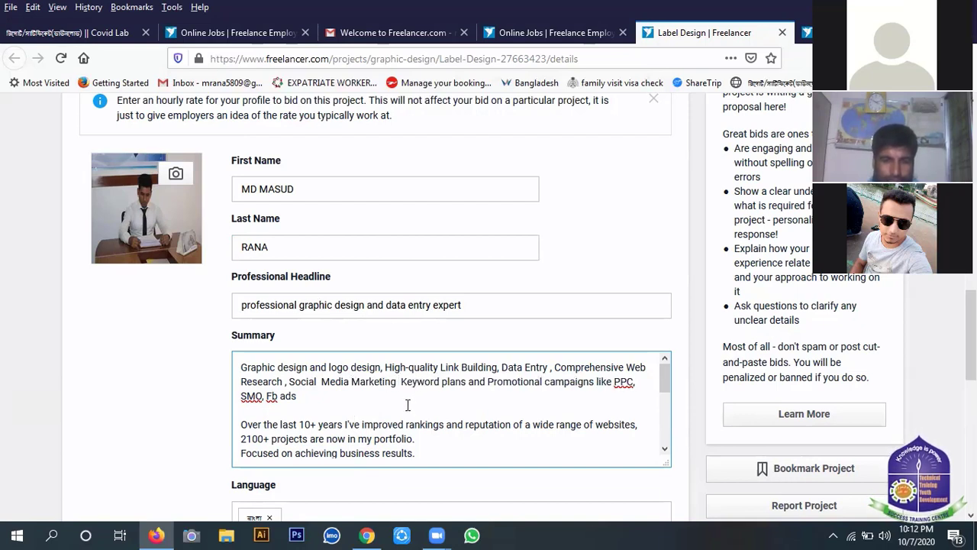
text(,)
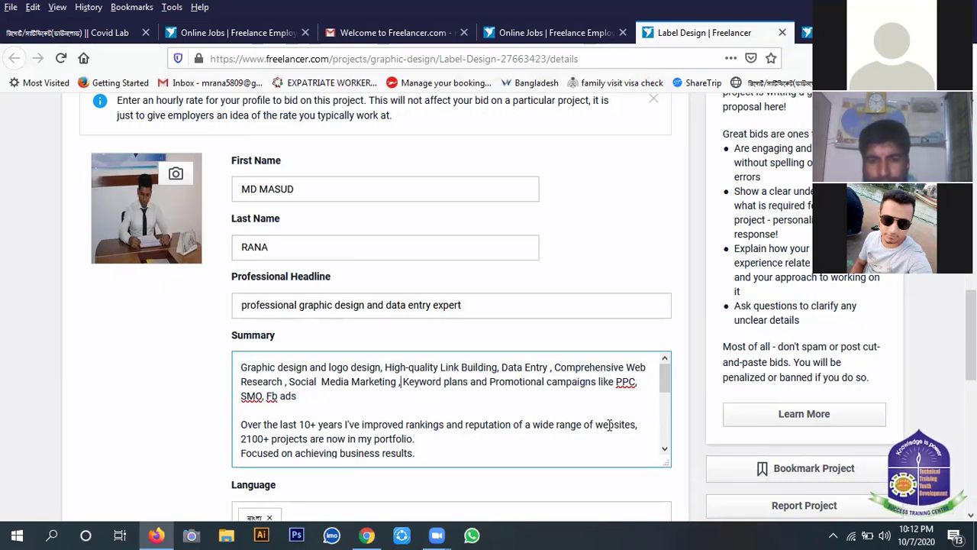
click(597, 384)
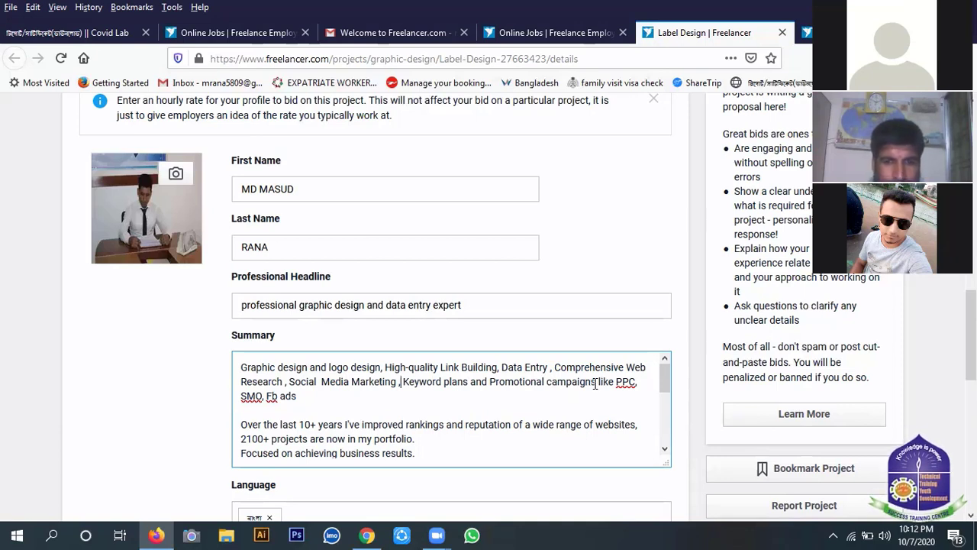
text(.)
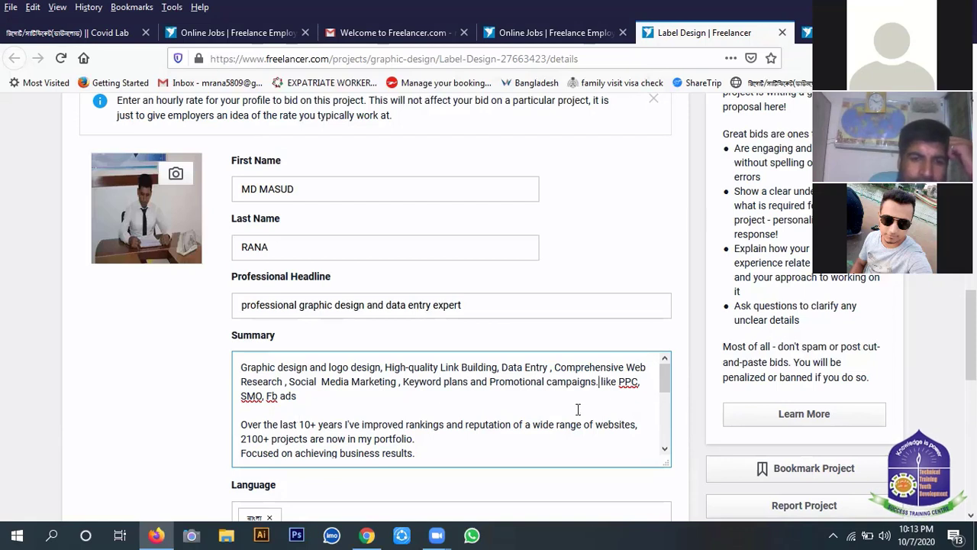
Delete the phrase 'like PPC, SMO, Fb ads' from the end of the Summary's first paragraph
drag(600, 384, 658, 393)
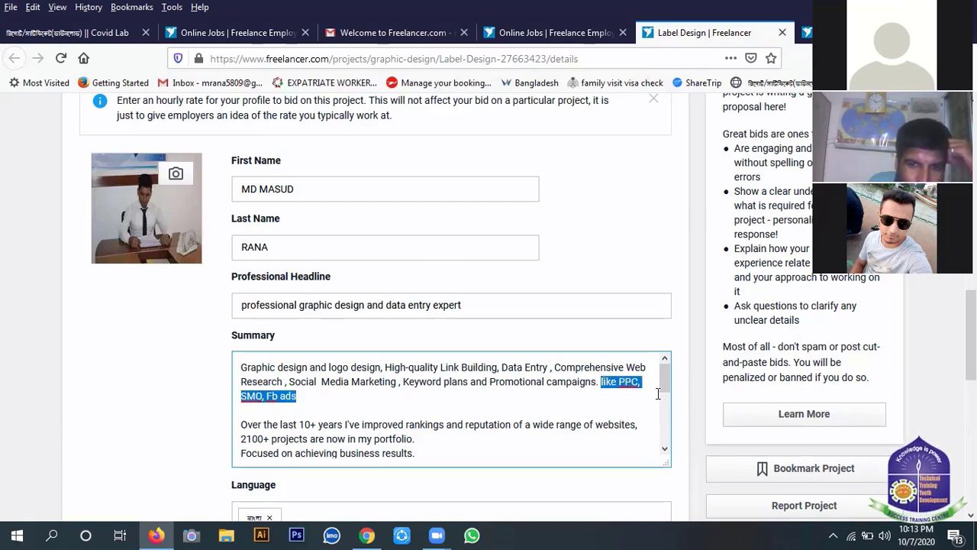
key(BackSpace)
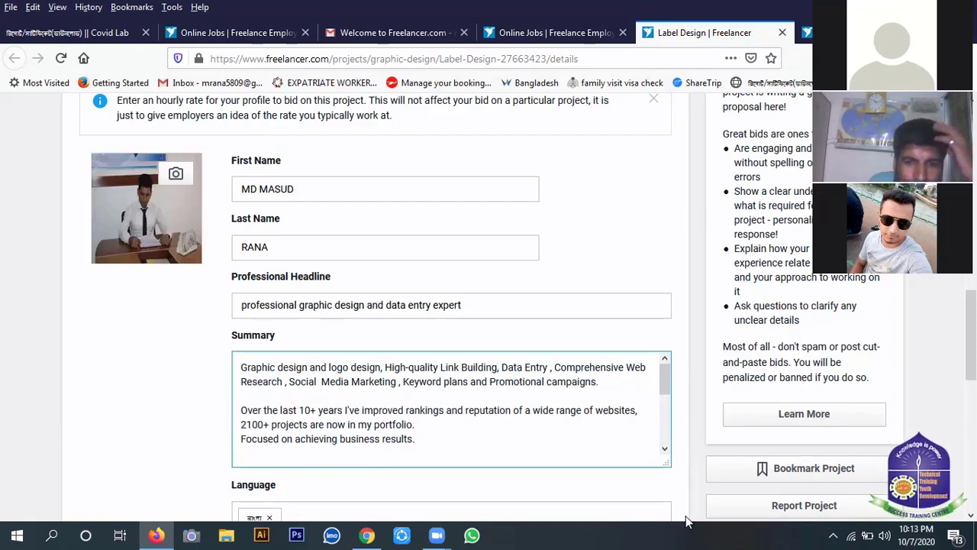
click(665, 452)
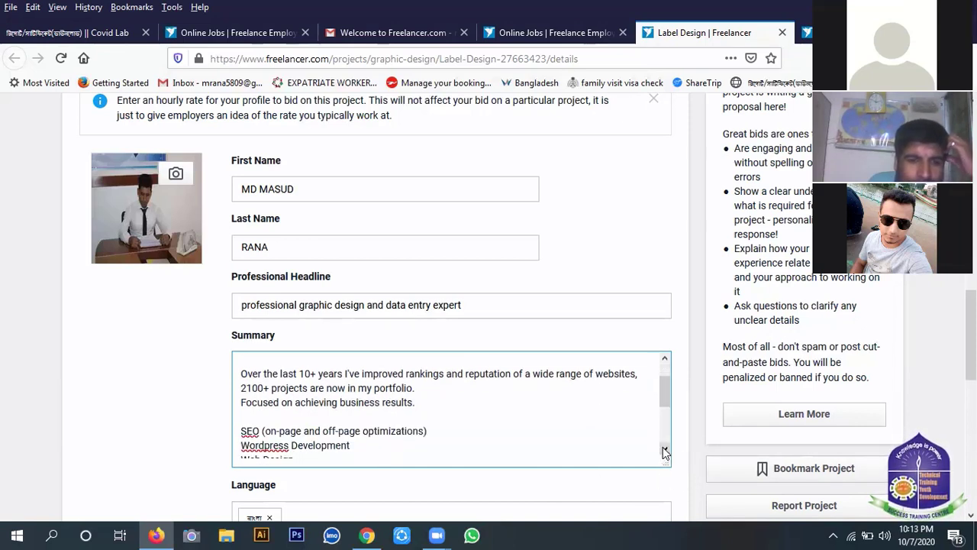
click(664, 358)
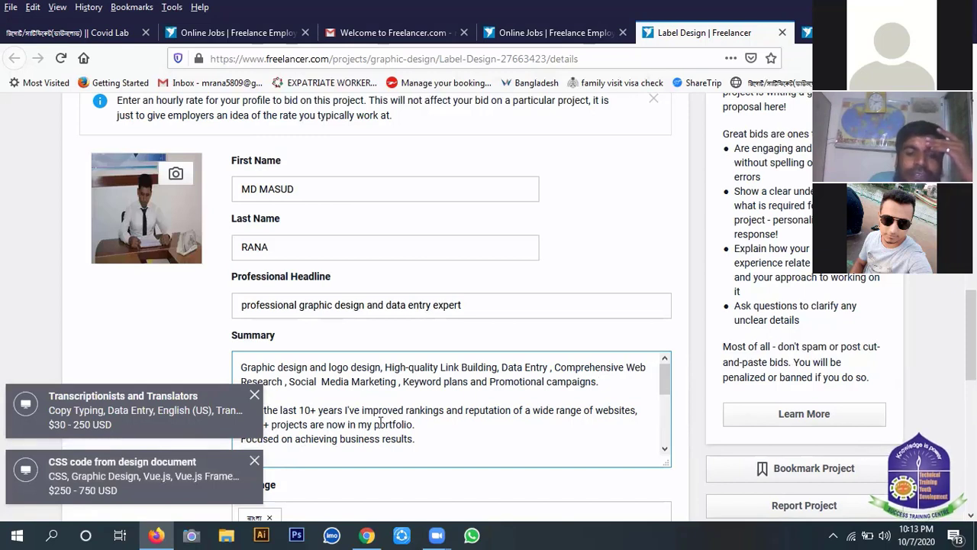
Change '10+ years' to '05+ years' and insert 'world' before 'wide range' in the Summary
click(310, 413)
key(BackSpace)
key(BackSpace)
text(05)
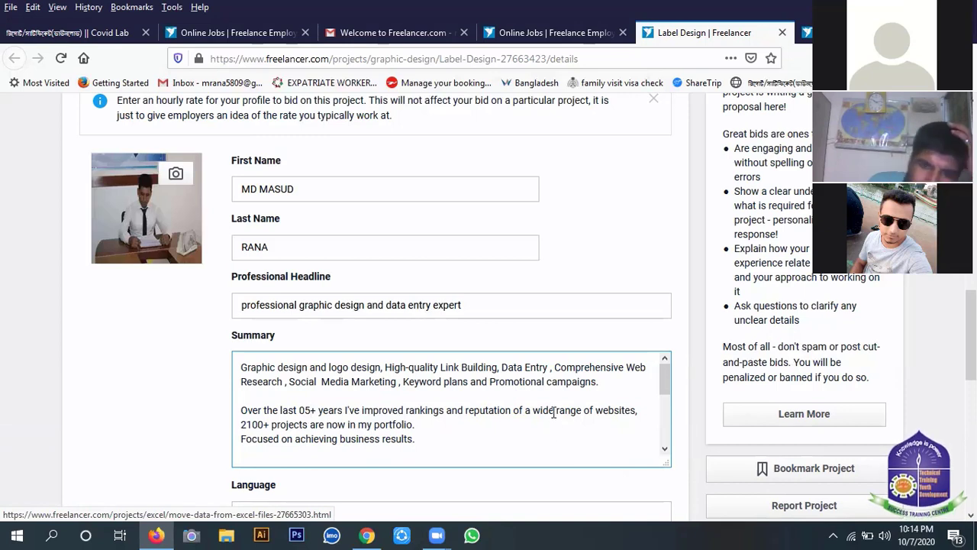
click(528, 413)
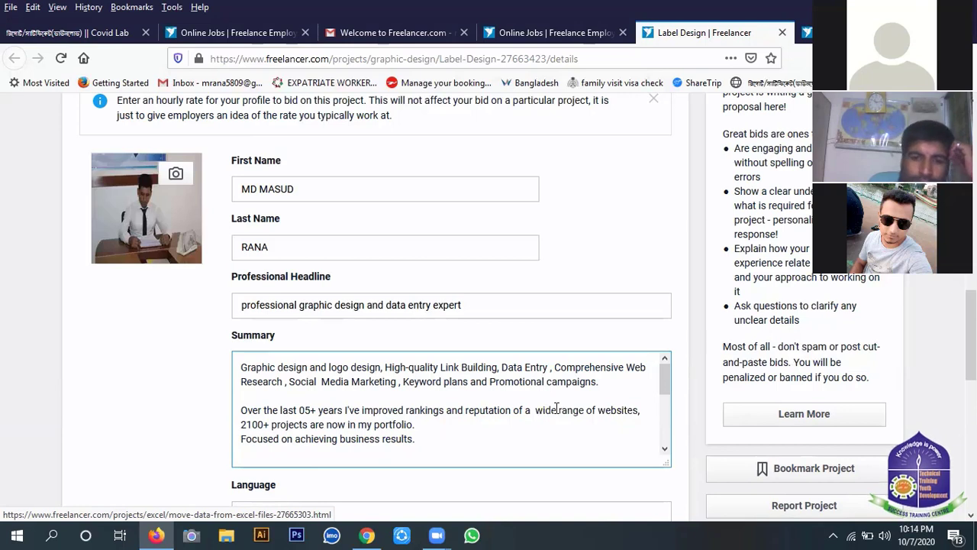
text(world)
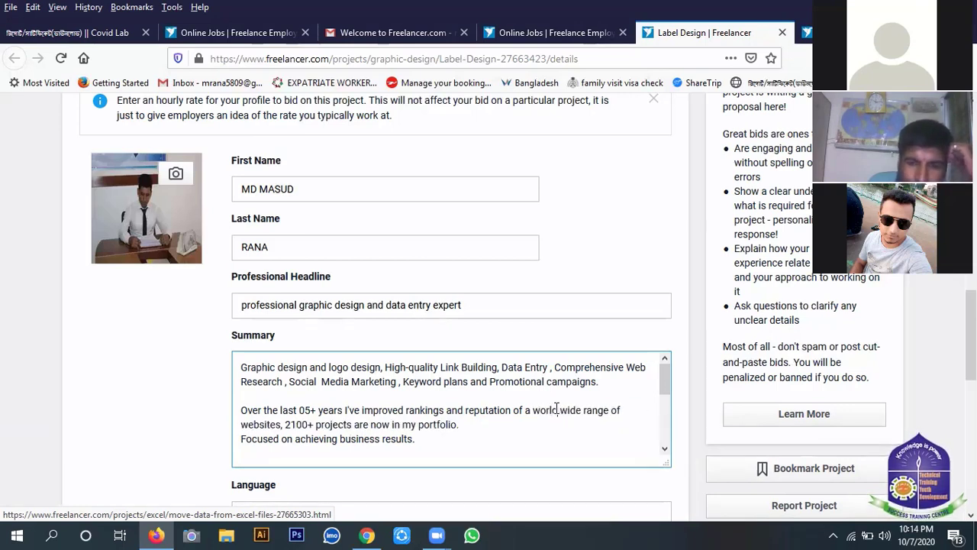
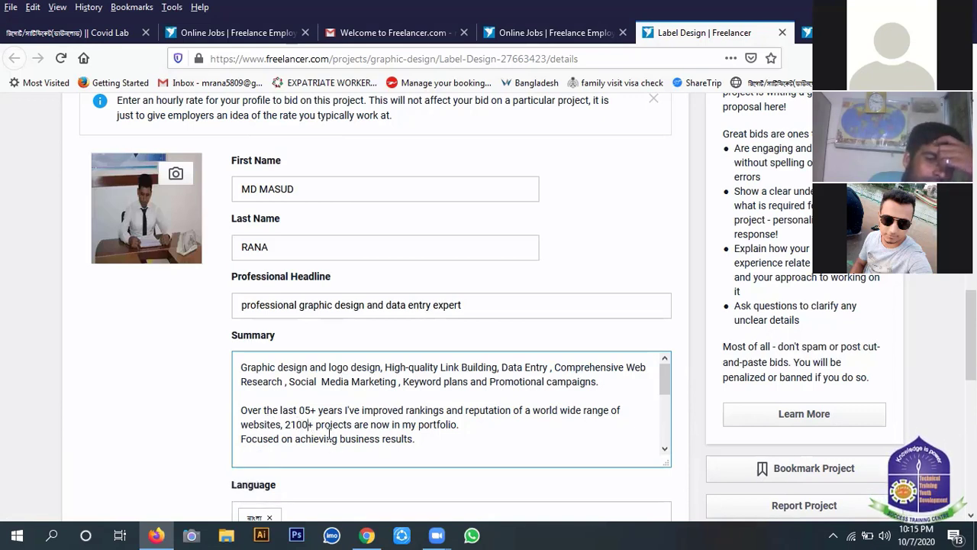
Trim the portfolio count from '2100+' to '2+' and select the SEO line below
key(BackSpace)
key(BackSpace)
key(BackSpace)
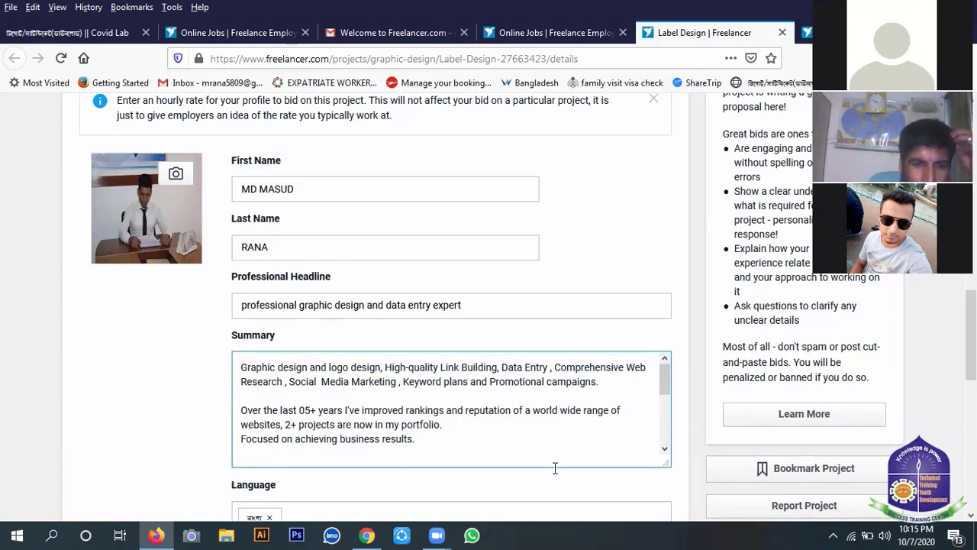
click(665, 450)
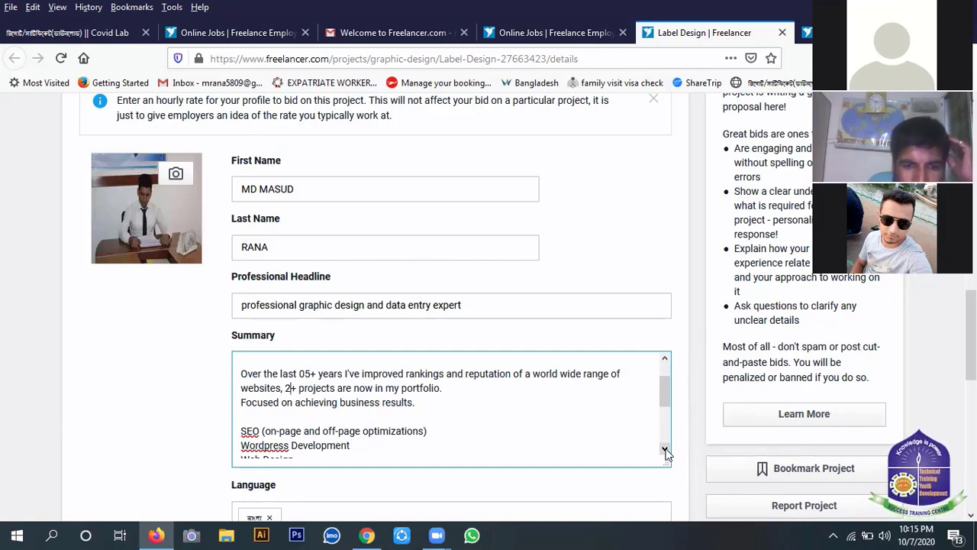
click(665, 450)
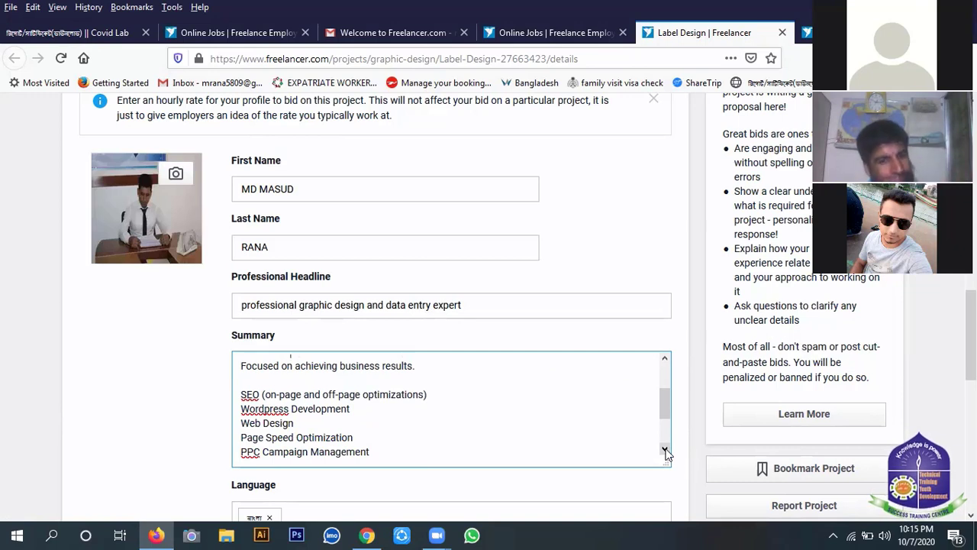
drag(365, 394, 229, 396)
Delete the SEO and Wordpress Development lines and change Web Design to Graphic Design
key(BackSpace)
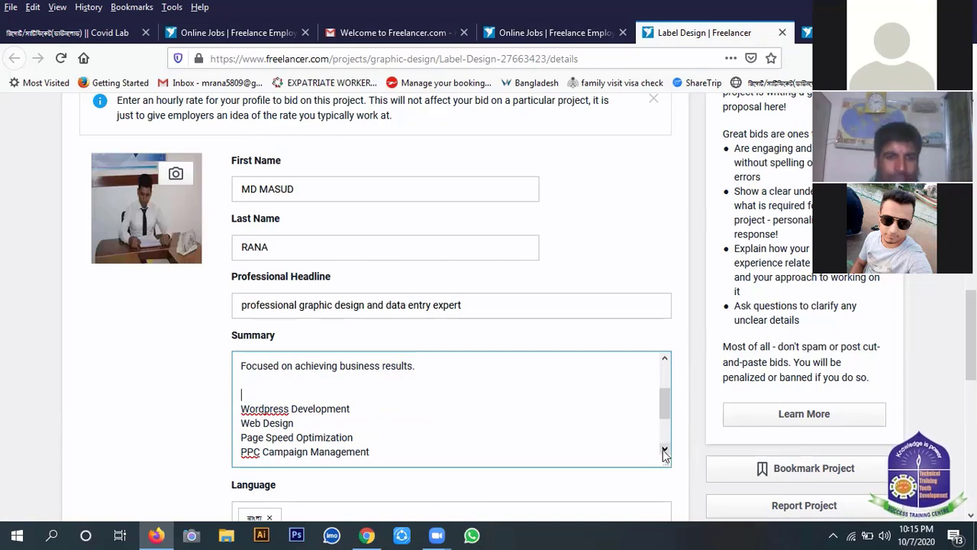
scroll(665, 456, down, 1)
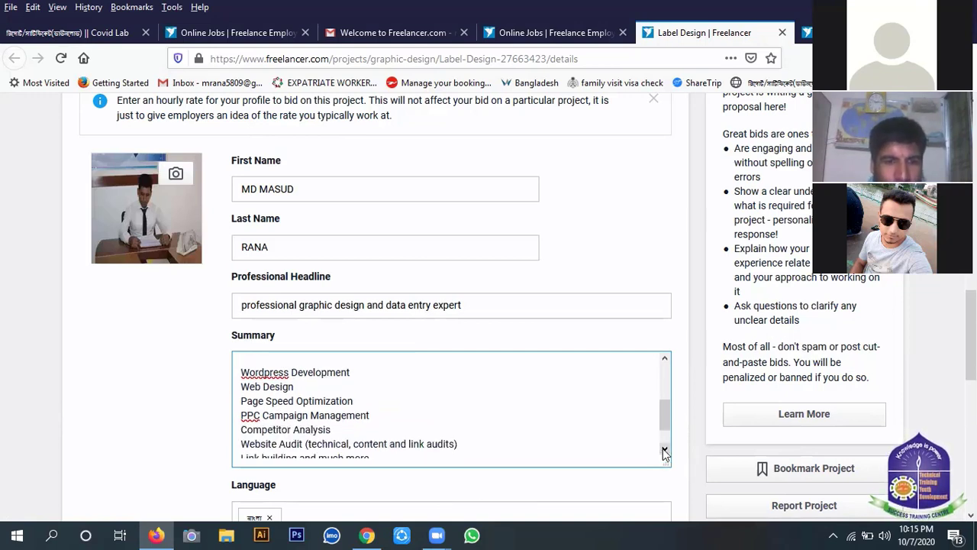
drag(364, 374, 155, 359)
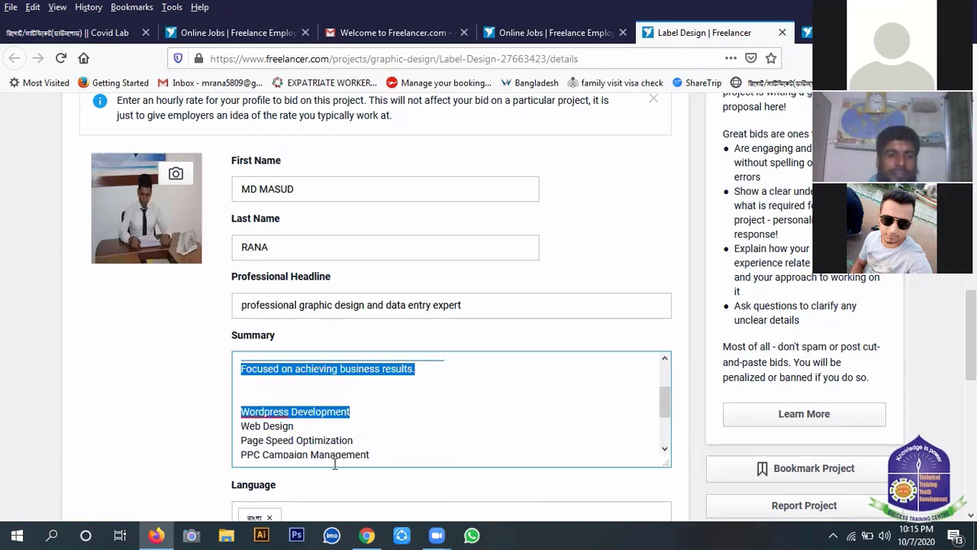
click(382, 420)
drag(353, 412, 238, 411)
key(BackSpace)
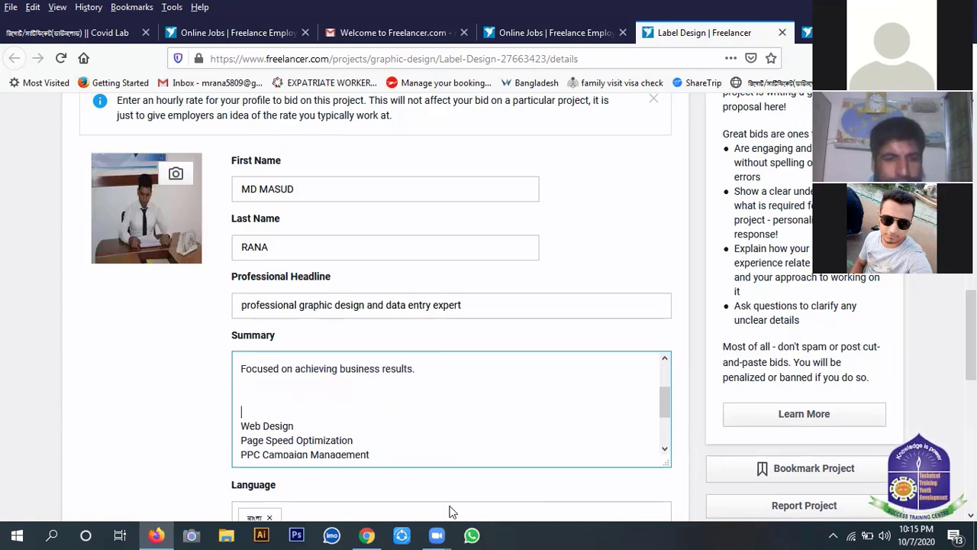
click(665, 449)
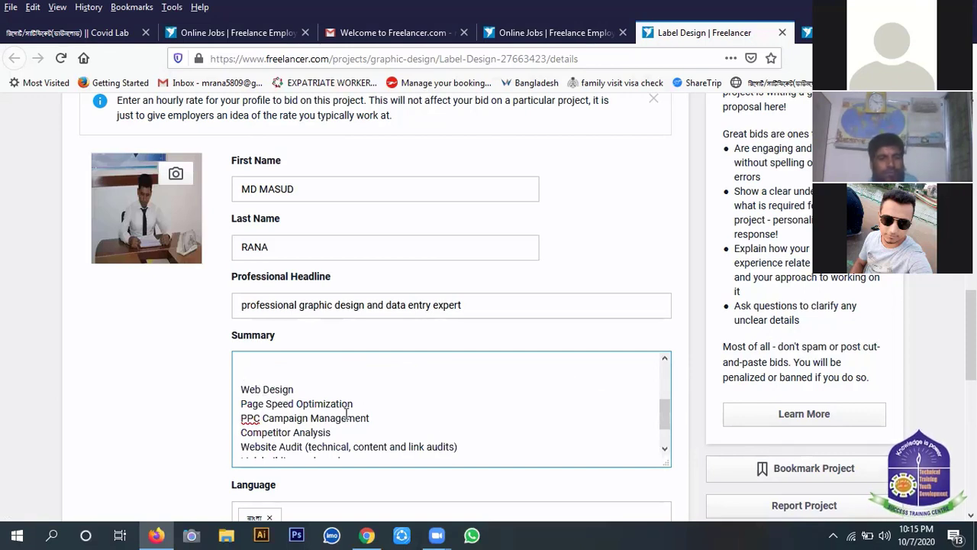
key(BackSpace)
key(BackSpace)
key(BackSpace)
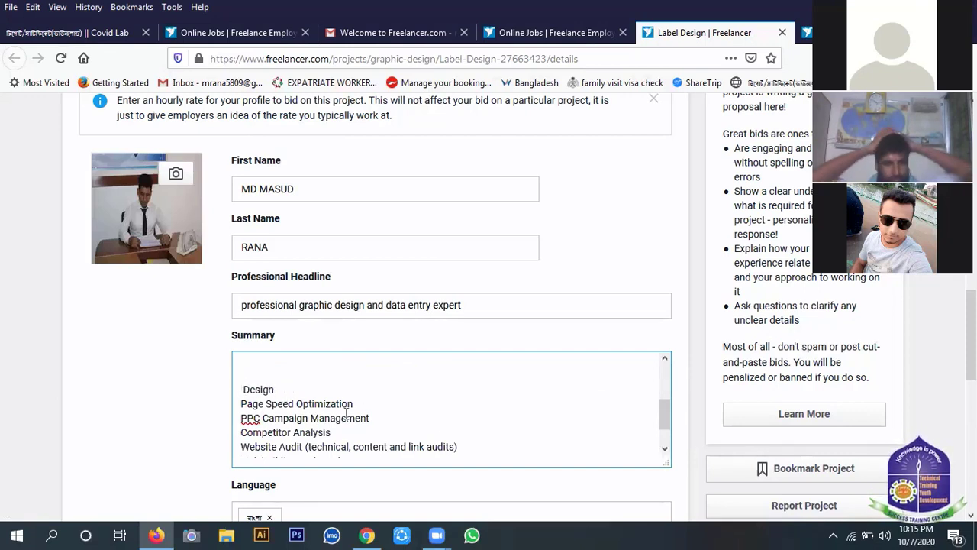
text(G )
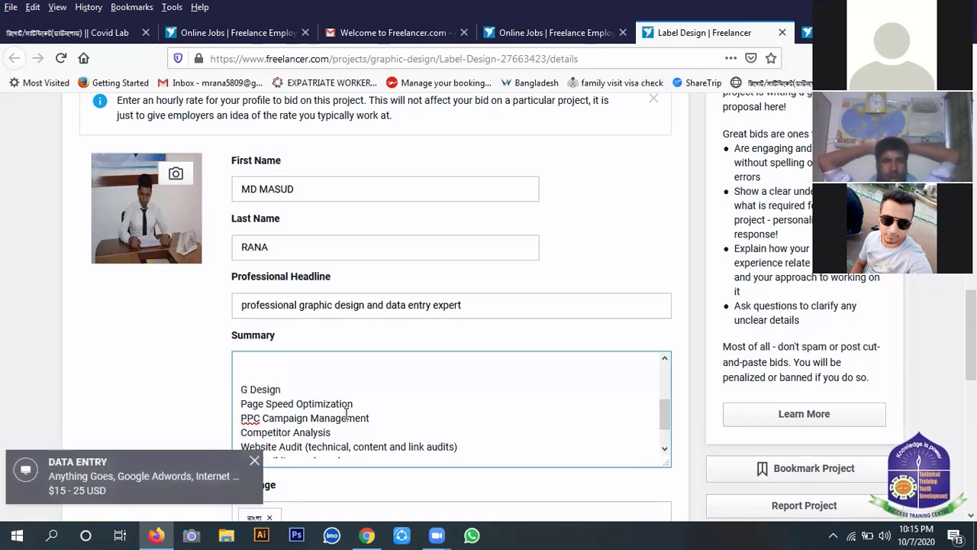
text(ra)
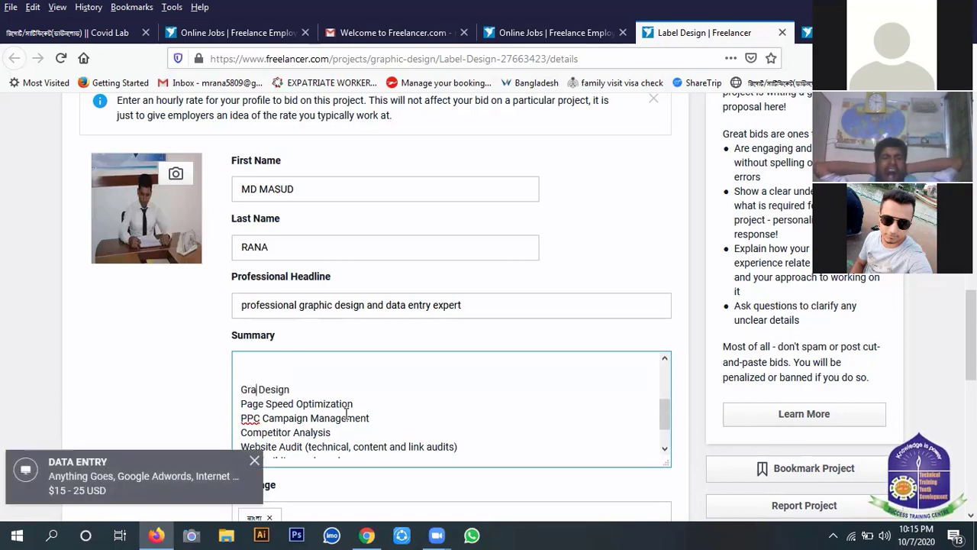
text(phic)
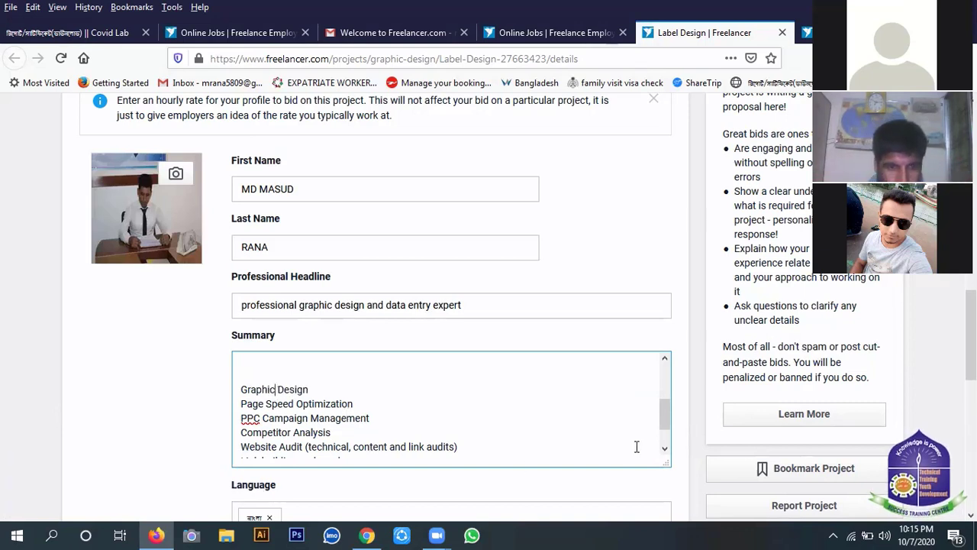
Remove the Page Speed Optimization line from the Summary skill list
click(665, 449)
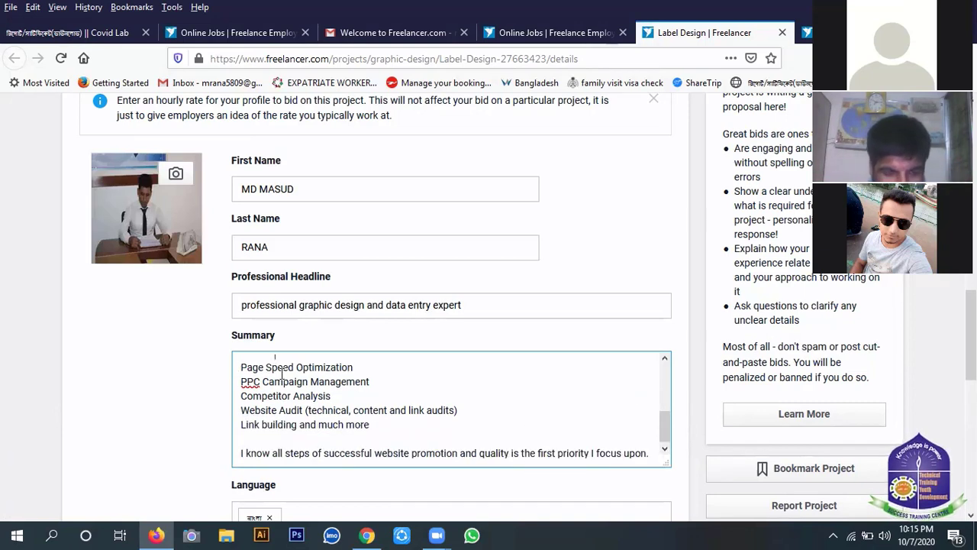
click(356, 368)
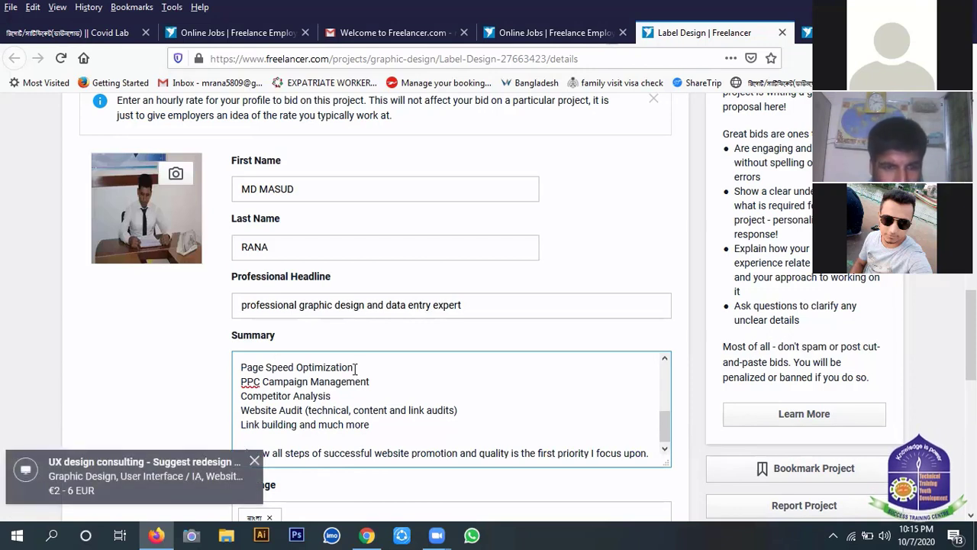
drag(356, 368, 205, 379)
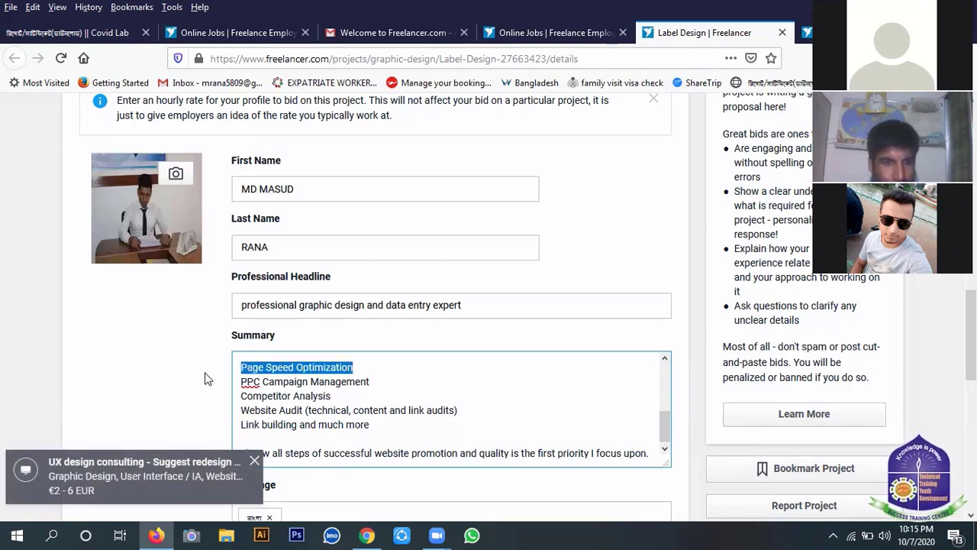
click(437, 388)
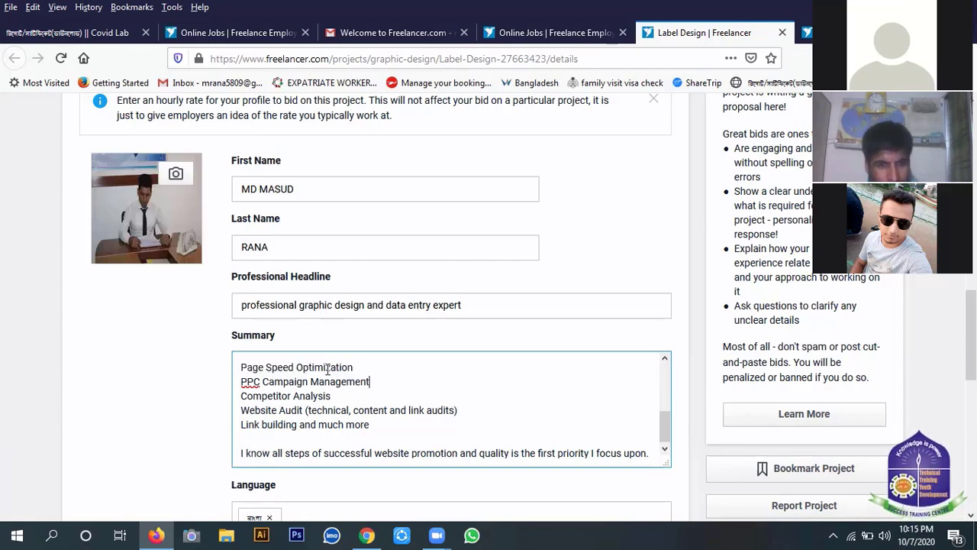
click(355, 368)
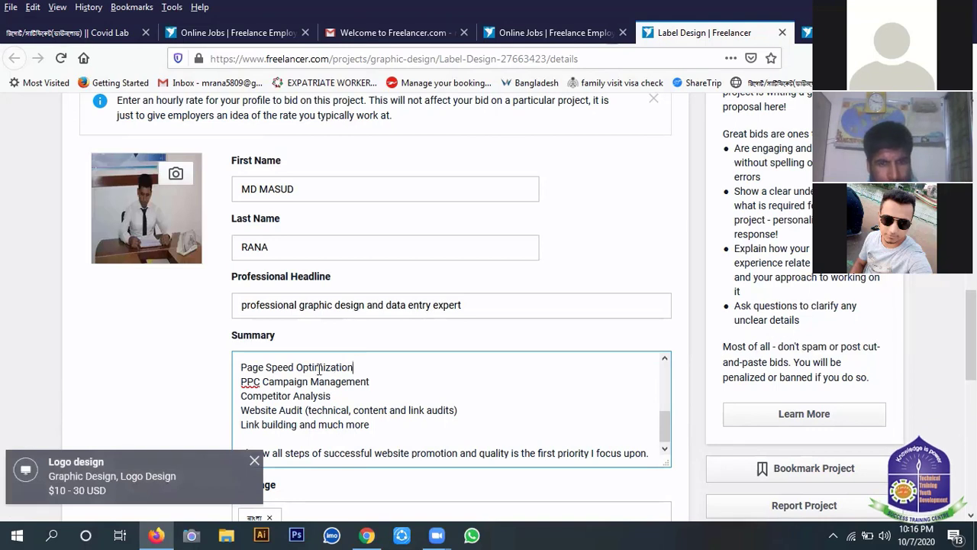
drag(319, 369, 236, 357)
click(371, 410)
drag(355, 413, 237, 418)
key(BackSpace)
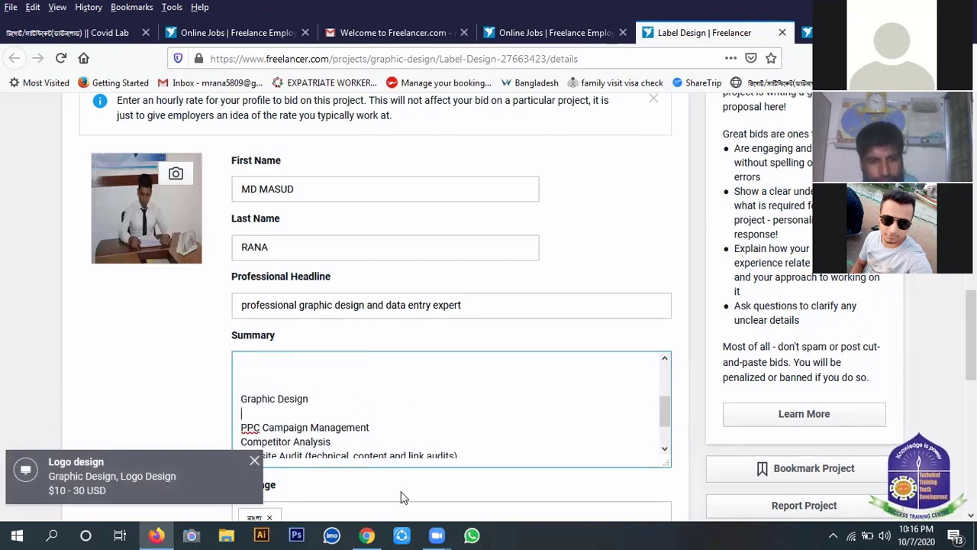
Add a 'Facebook Page Promote' line under Graphic Design, fixing the 'Promoto' typo
text(F)
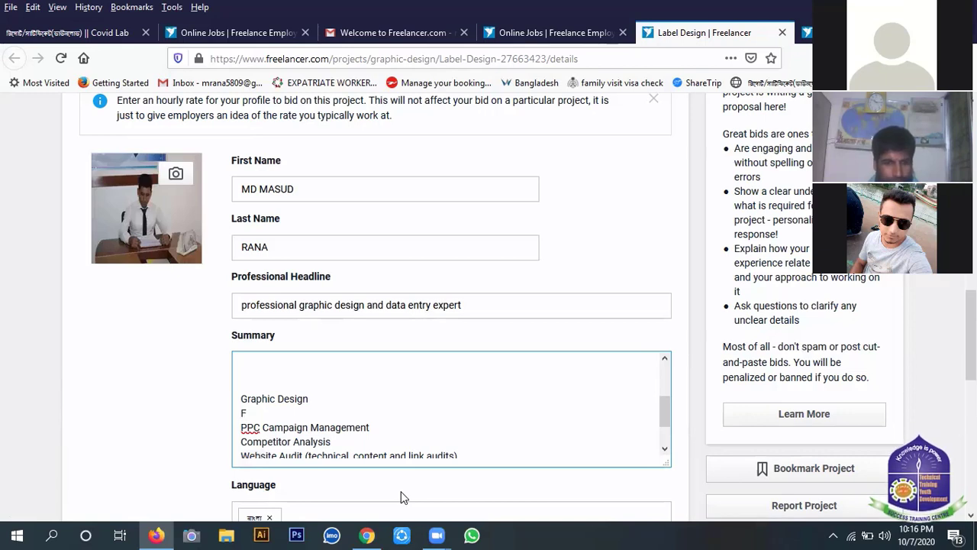
text(acebook )
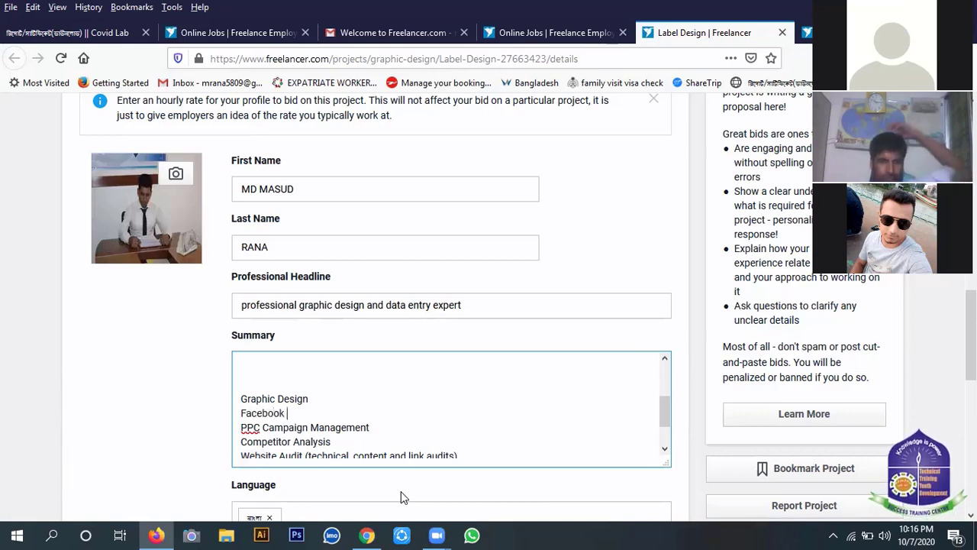
text(P)
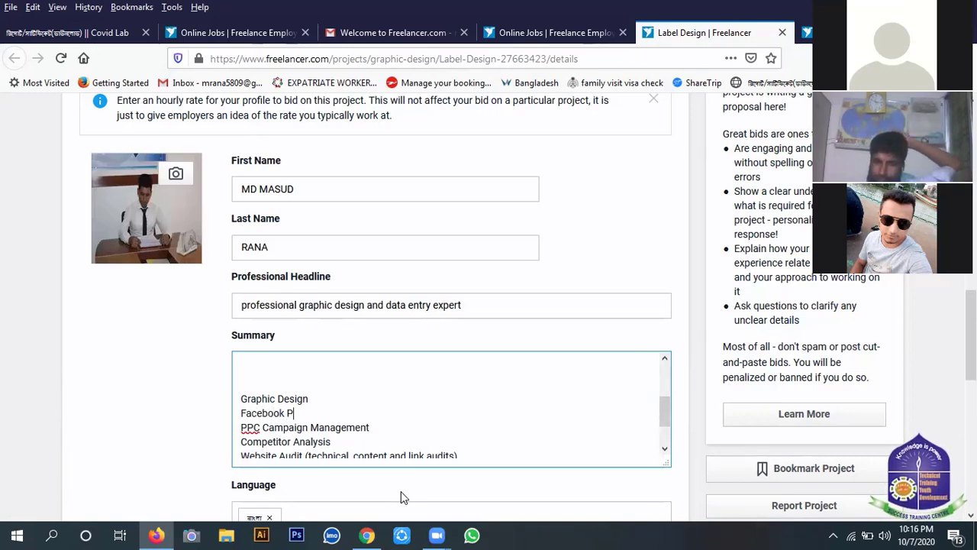
text(age)
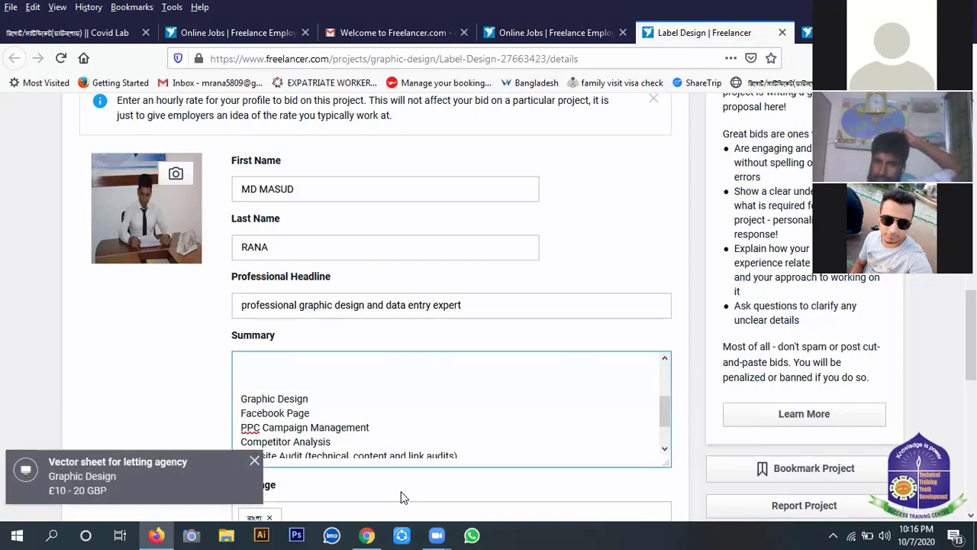
text( Promoto)
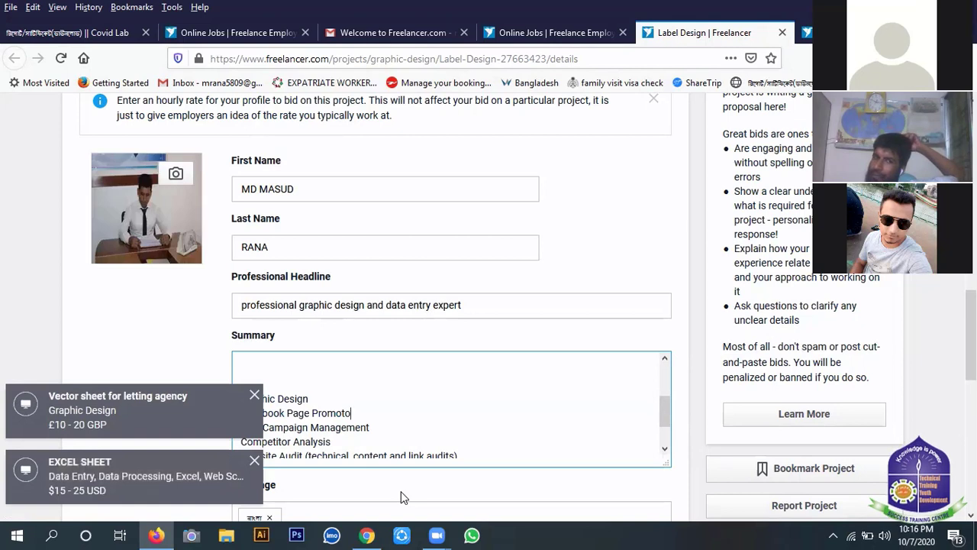
scroll(665, 451, down, 1)
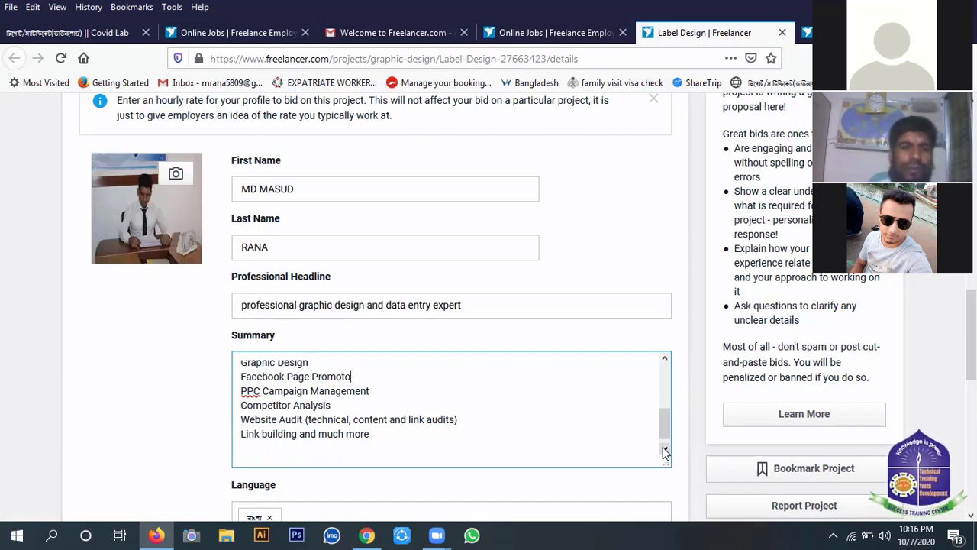
key(BackSpace)
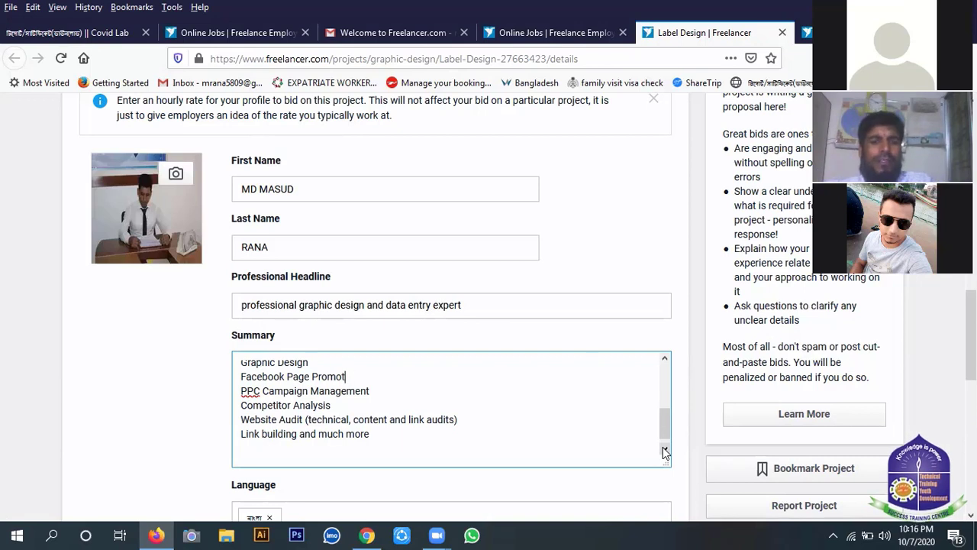
text(e)
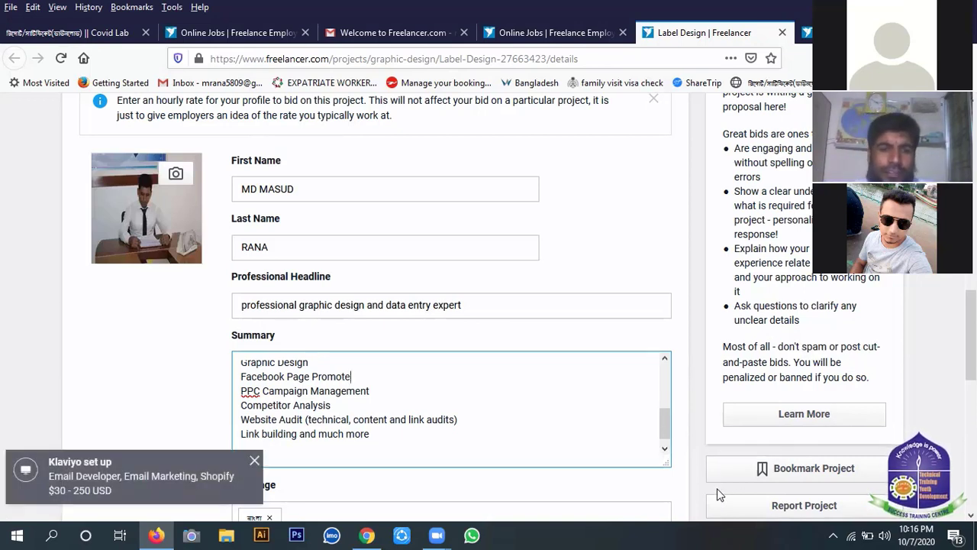
click(478, 433)
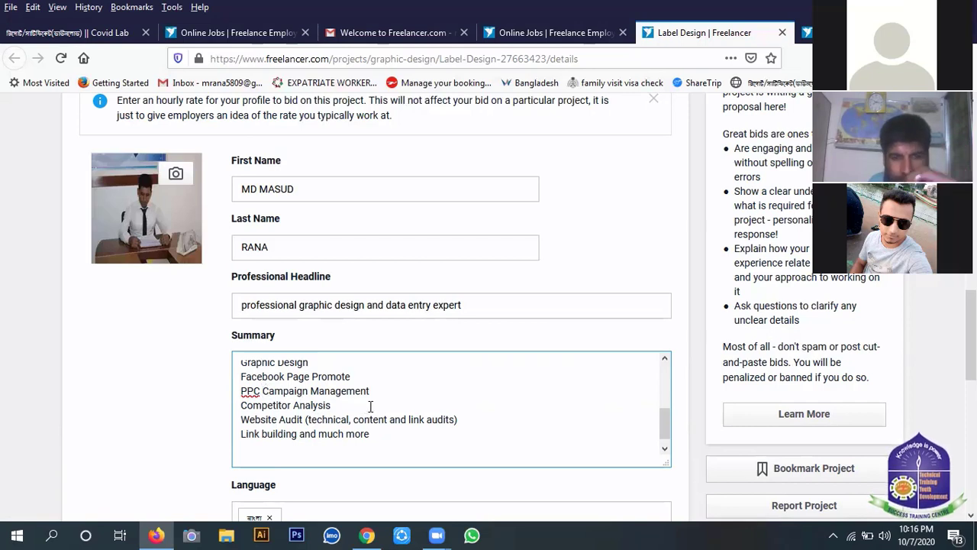
Replace 'PPC Campaign' with 'Social Media' so the line reads Social Media Management
scroll(406, 402, up, 2)
scroll(410, 401, up, 3)
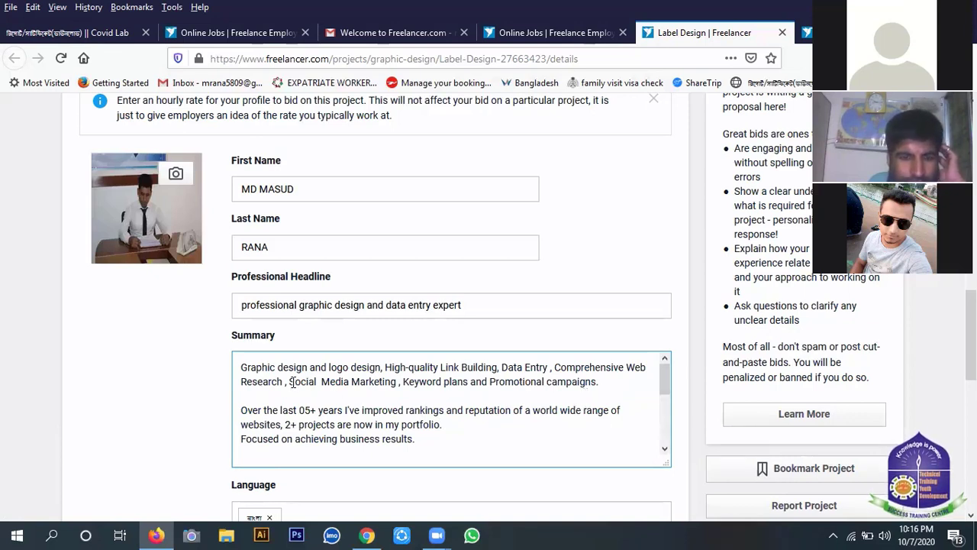
drag(289, 382, 399, 382)
key(ctrl+c)
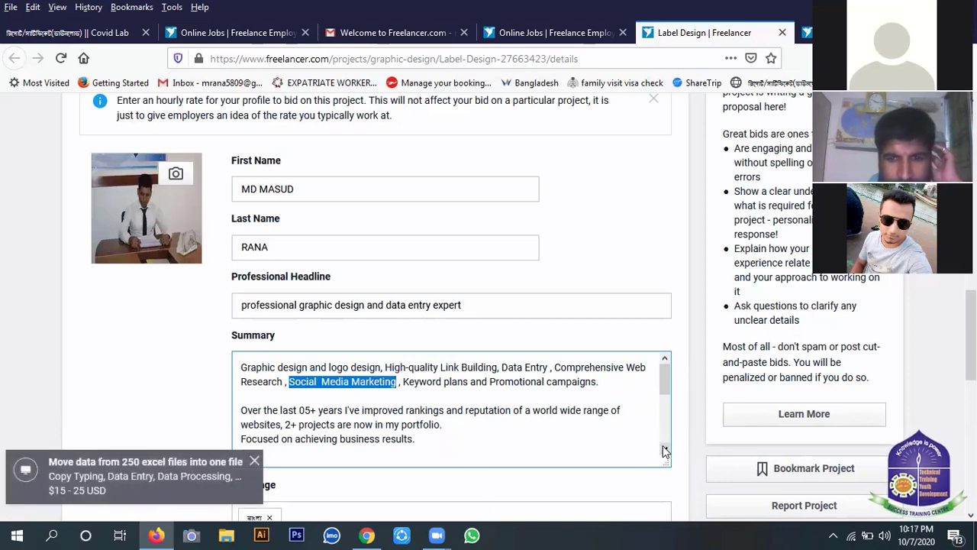
scroll(661, 450, down, 4)
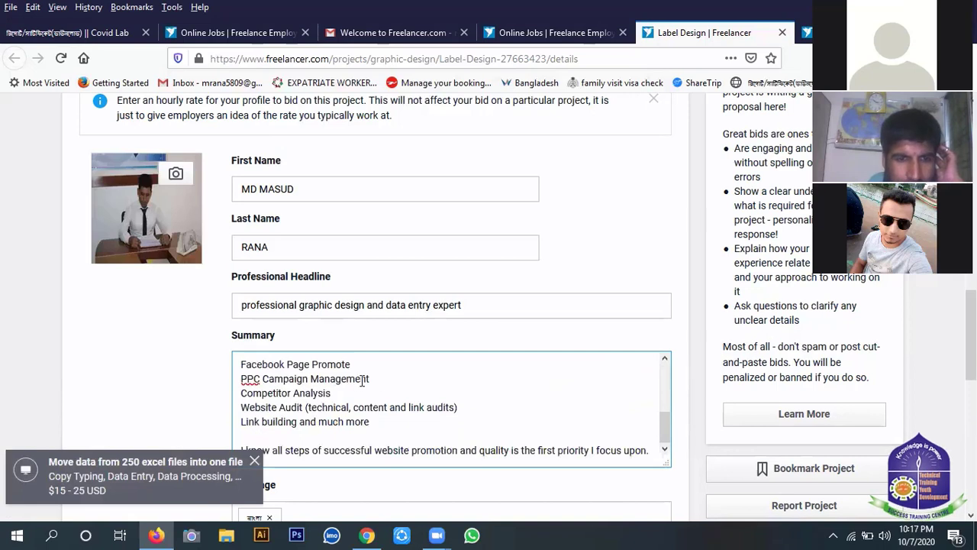
drag(307, 379, 237, 378)
key(ctrl+v)
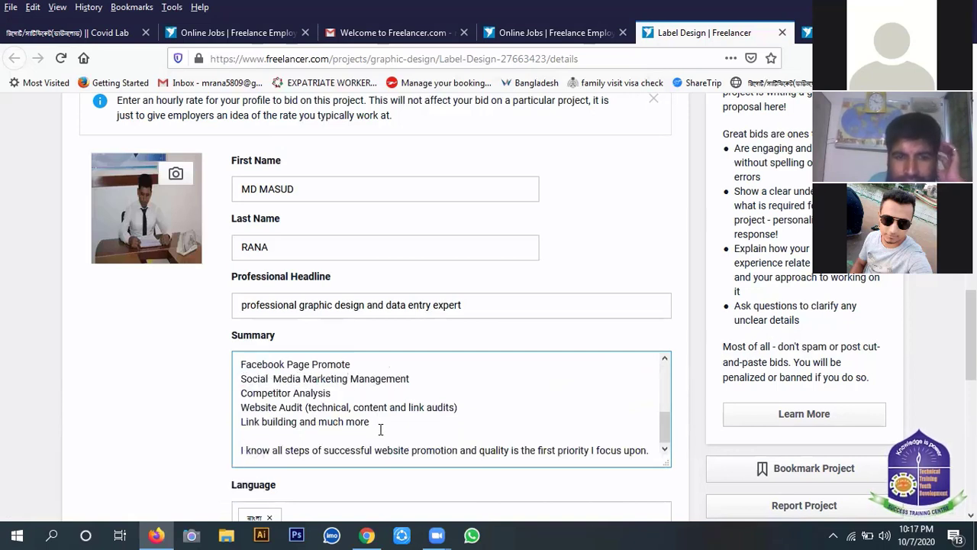
click(354, 379)
key(BackSpace)
key(BackSpace)
key(BackSpace)
key(BackSpace)
key(BackSpace)
key(BackSpace)
key(BackSpace)
key(BackSpace)
key(BackSpace)
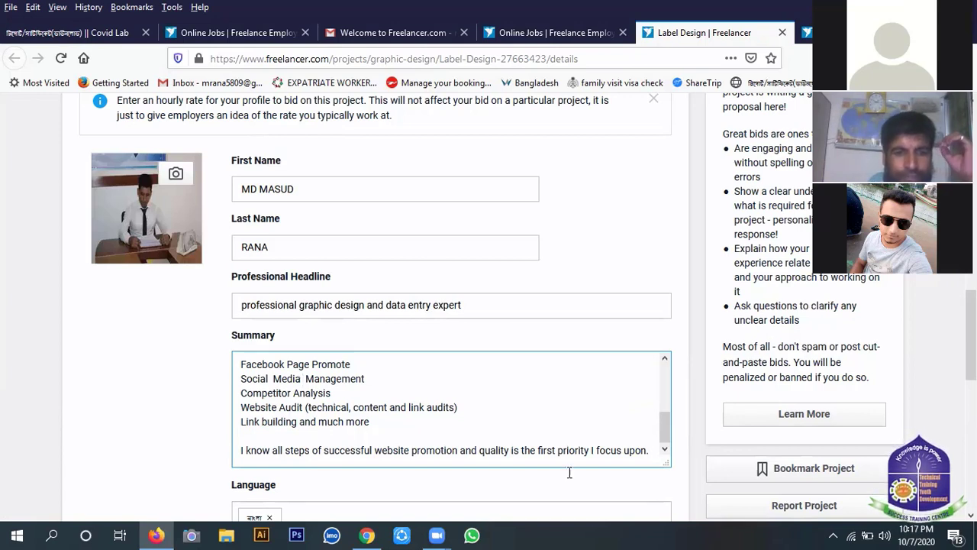
Delete the Competitor Analysis line and the leftover blank line
drag(331, 393, 221, 403)
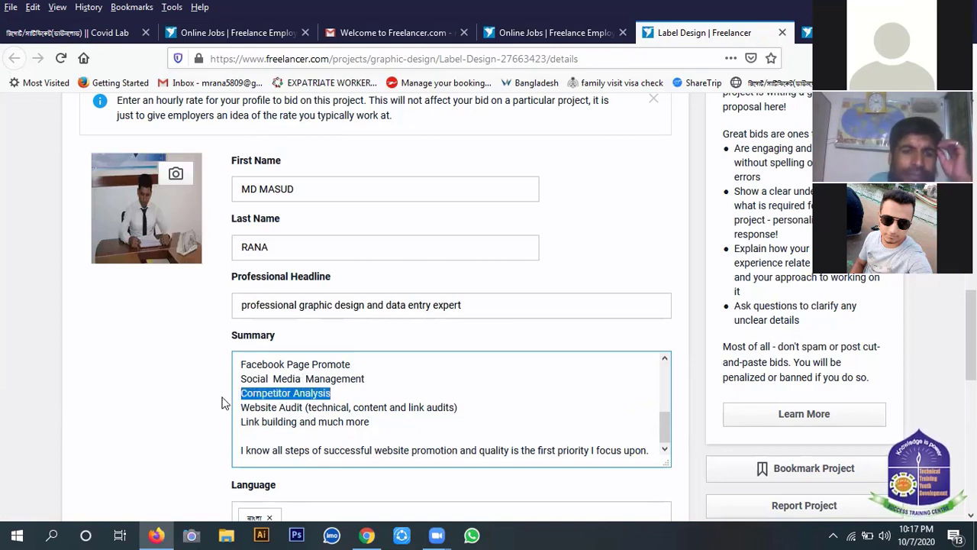
key(BackSpace)
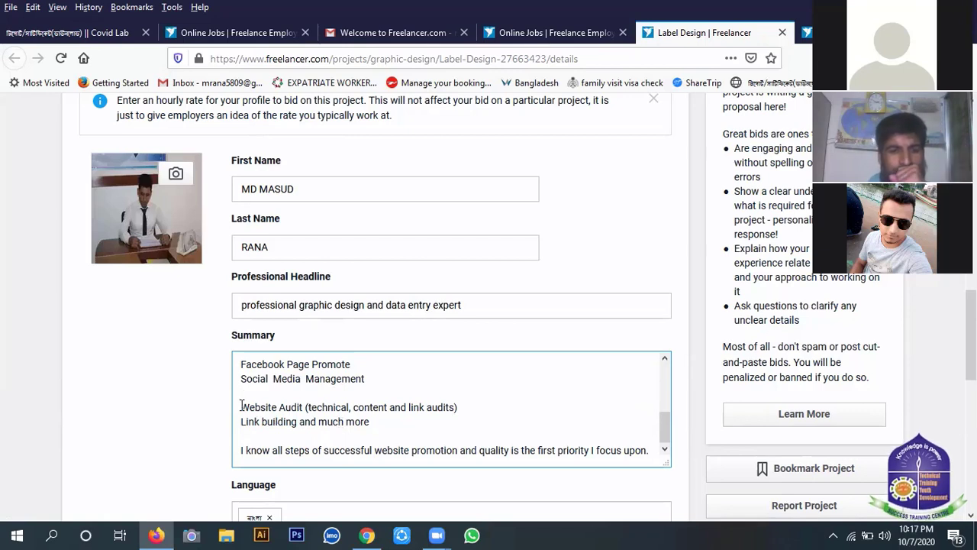
key(Delete)
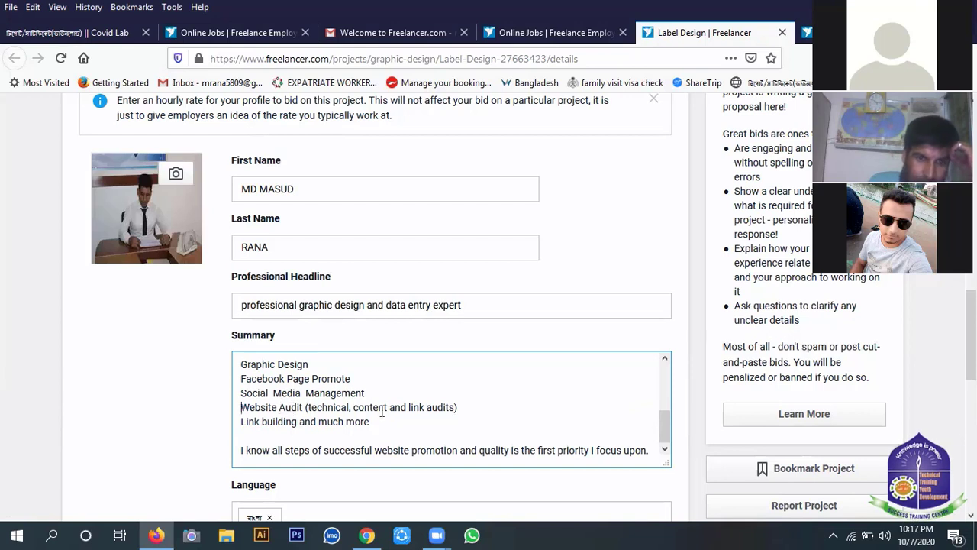
Change the Website Audit line to 'Web Recherch' and select the misspelled word
drag(459, 407, 261, 407)
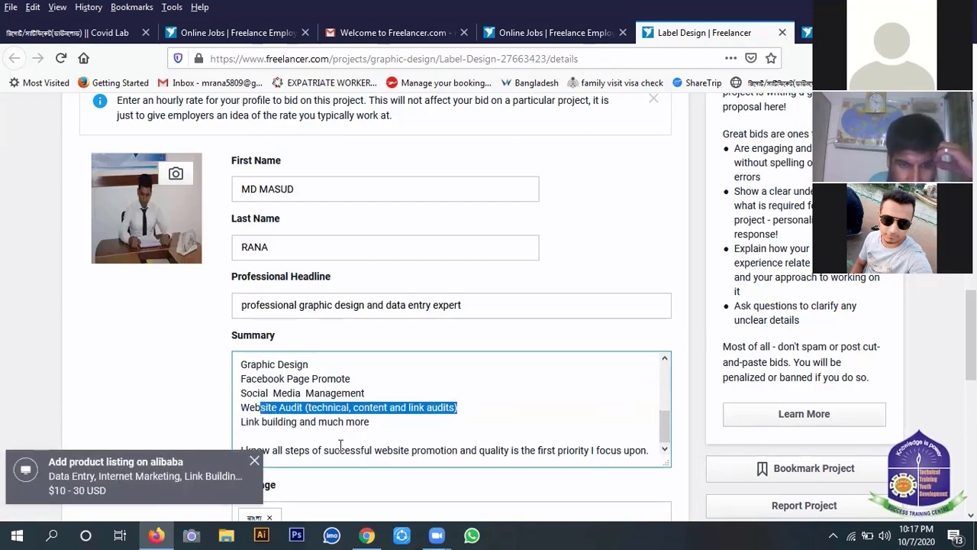
key(BackSpace)
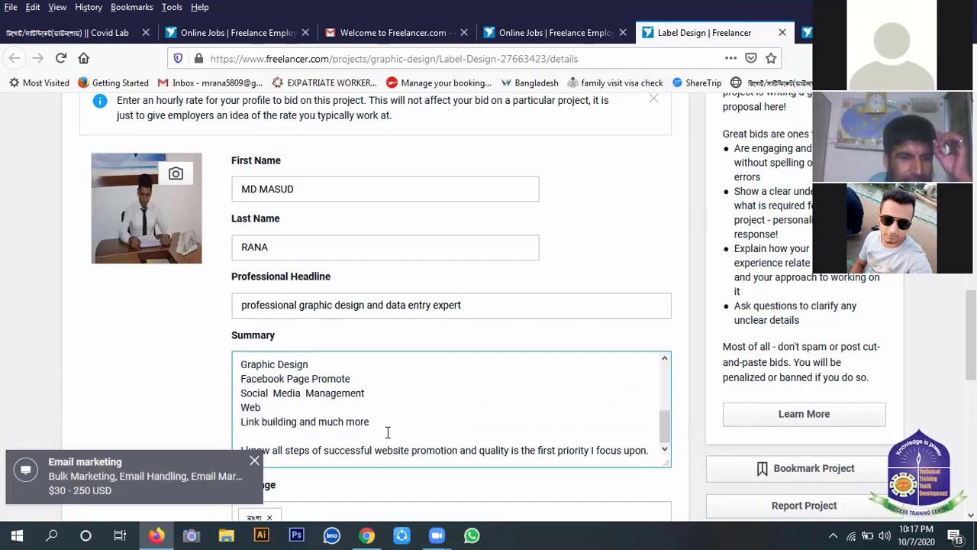
text(Re)
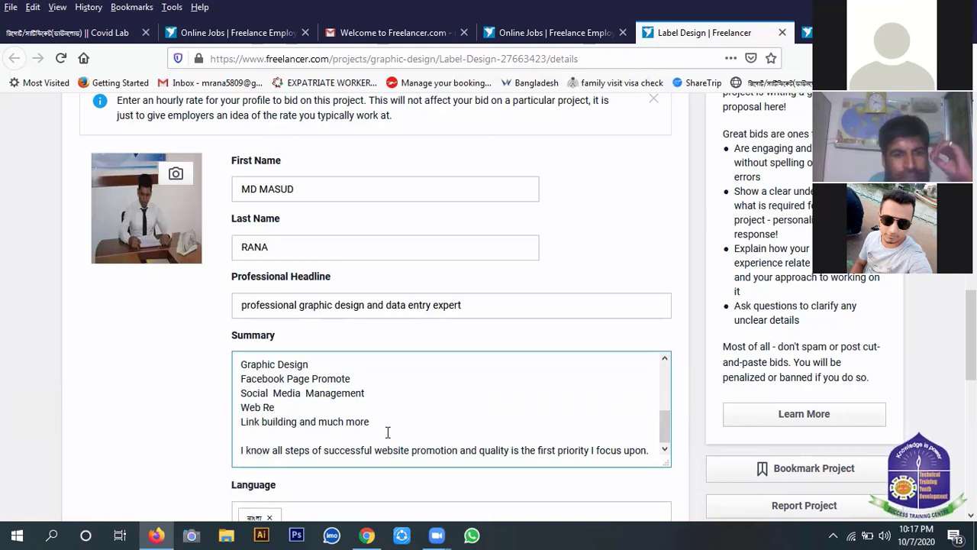
text(cherch)
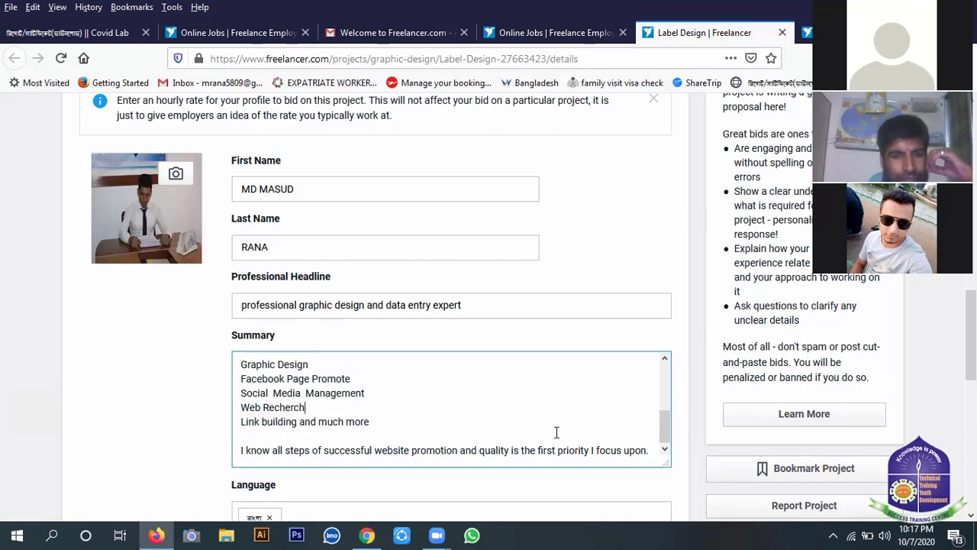
click(666, 361)
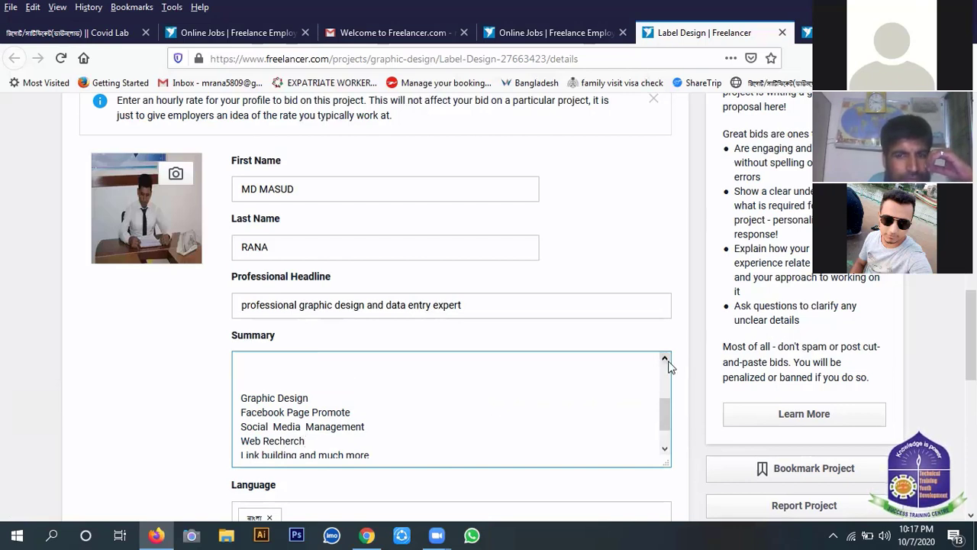
click(666, 361)
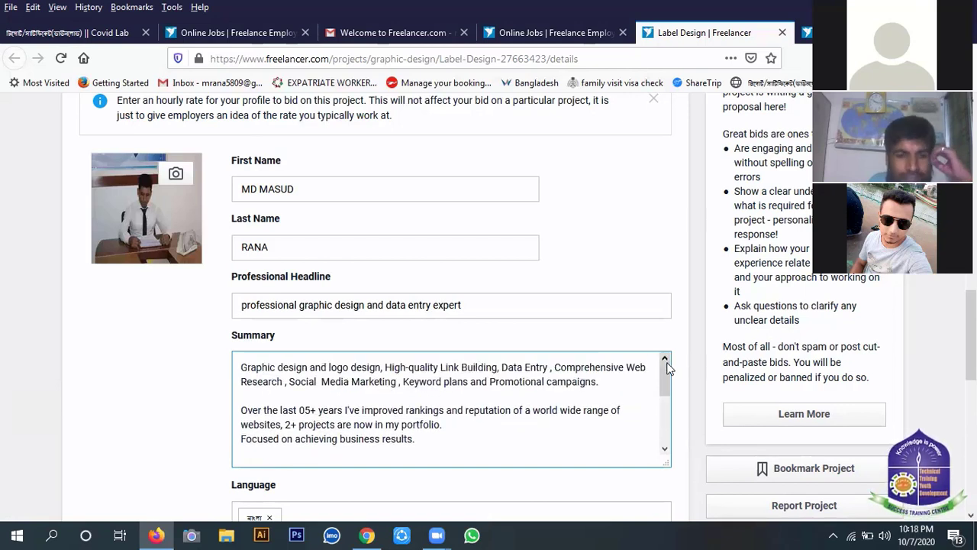
click(665, 449)
click(664, 449)
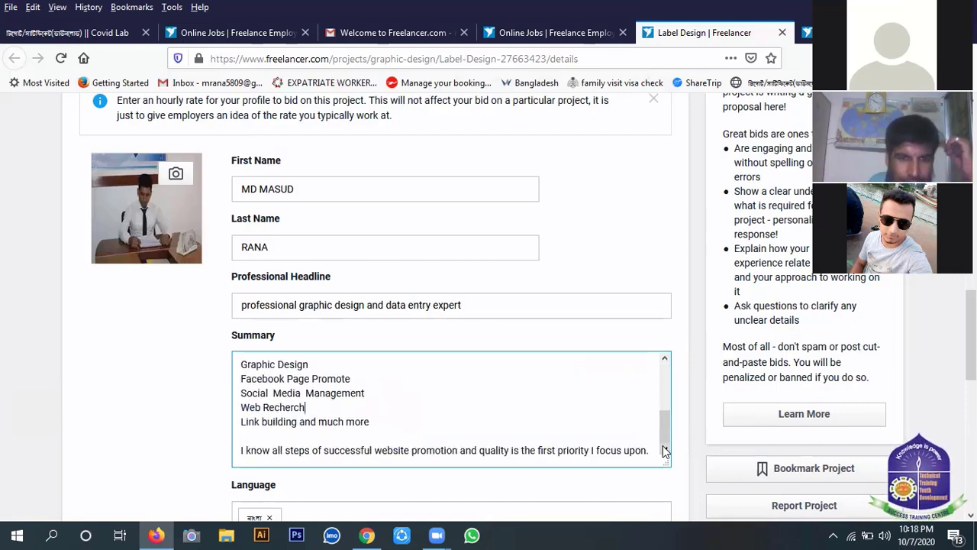
click(381, 425)
drag(305, 407, 265, 409)
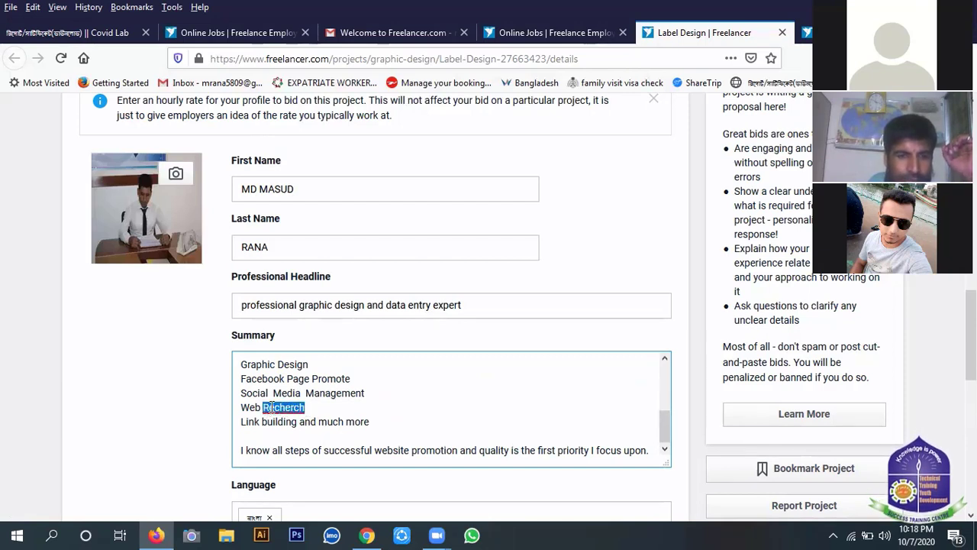
Correct 'Recherch' to 'Research' using the spelling suggestion Researcher
right_click(267, 408)
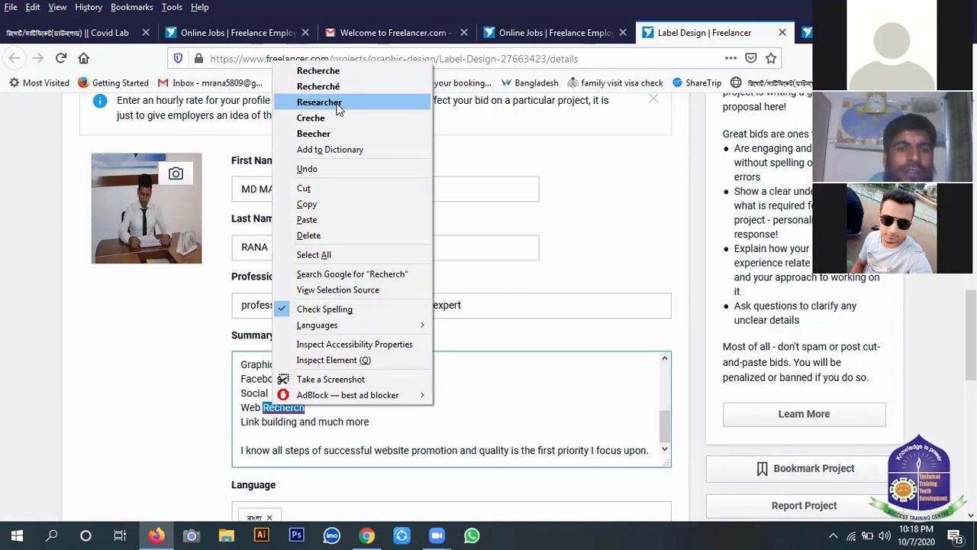
click(319, 102)
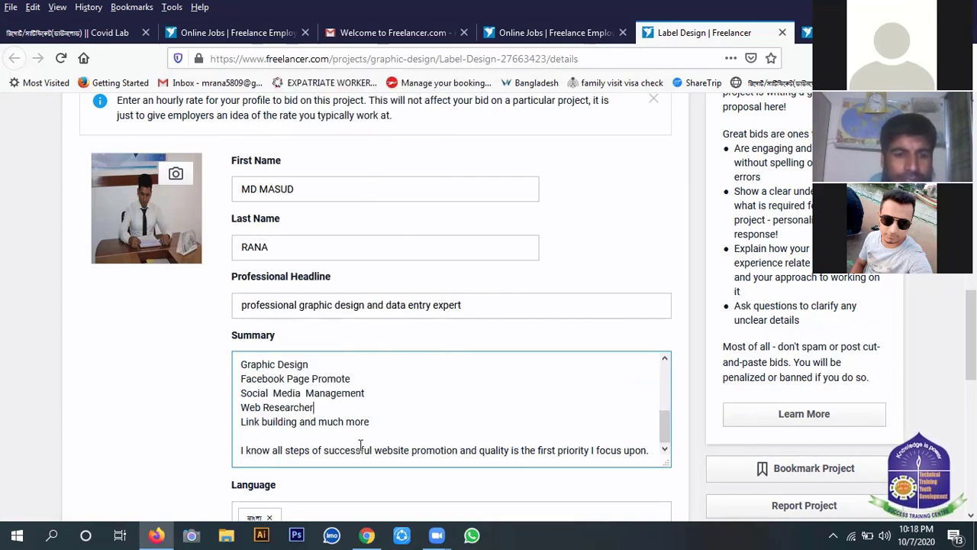
key(BackSpace)
key(BackSpace)
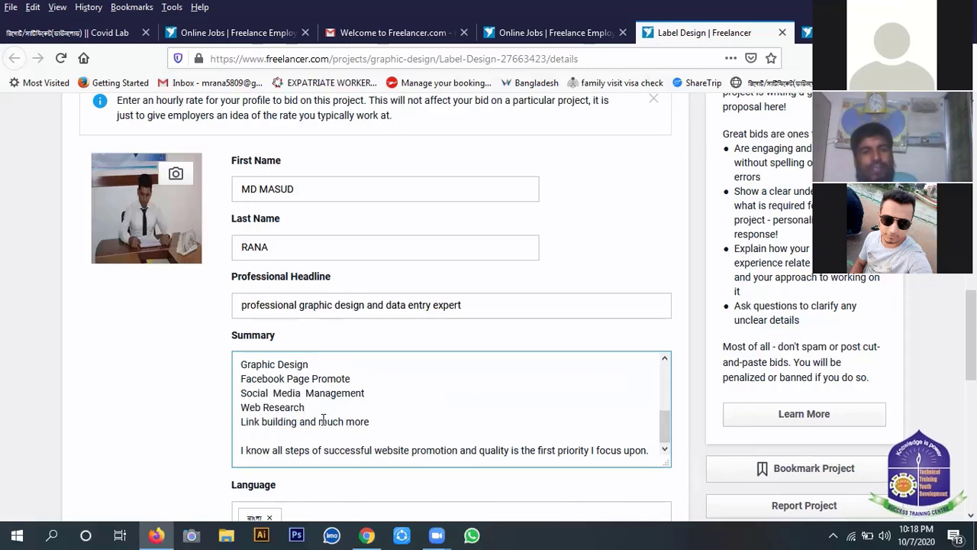
Add 'Data Entry' and 'Lead Generation' lines after Link building and much more
click(304, 407)
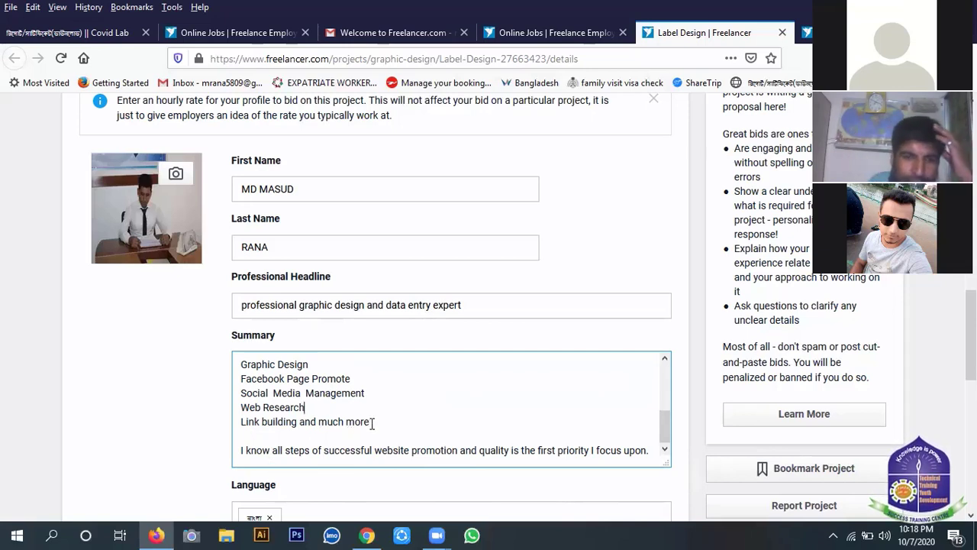
key(Return)
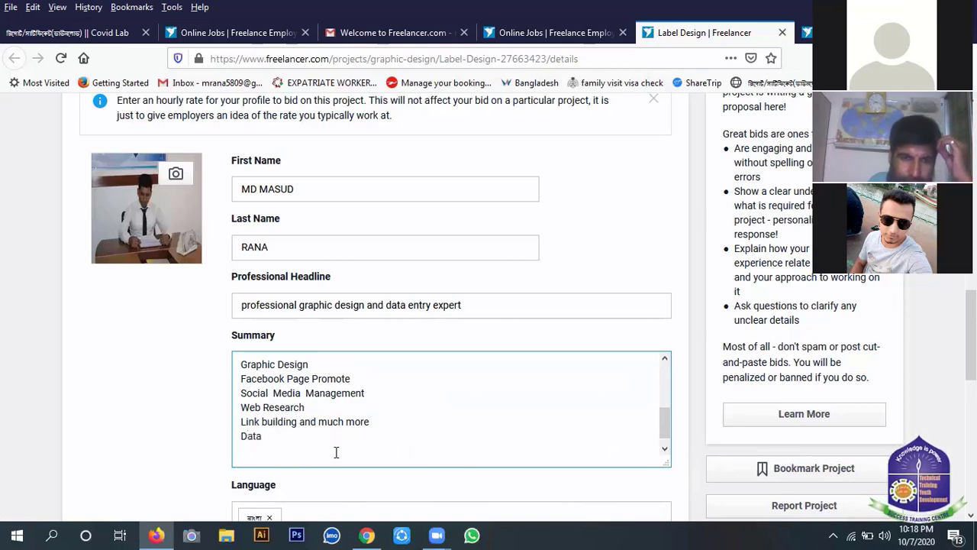
text(Data Entry)
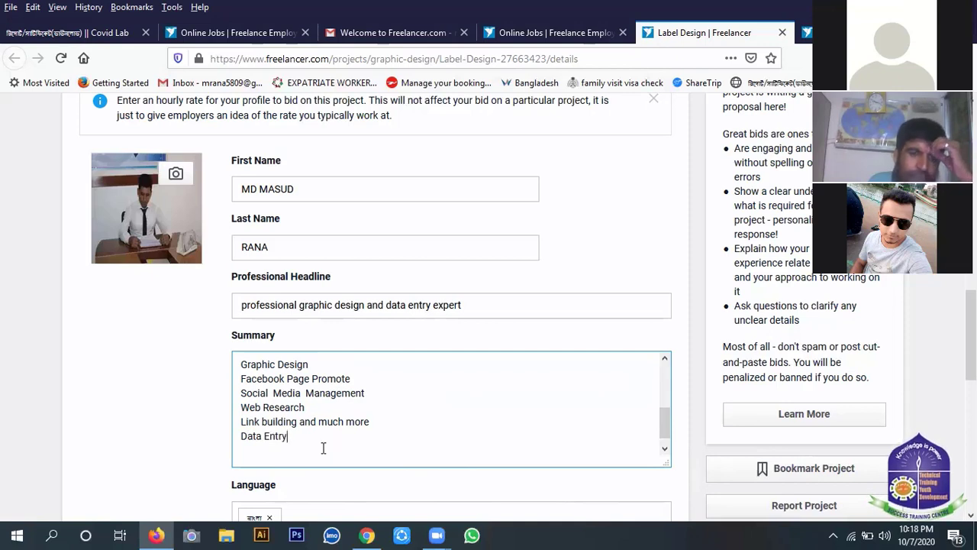
click(665, 451)
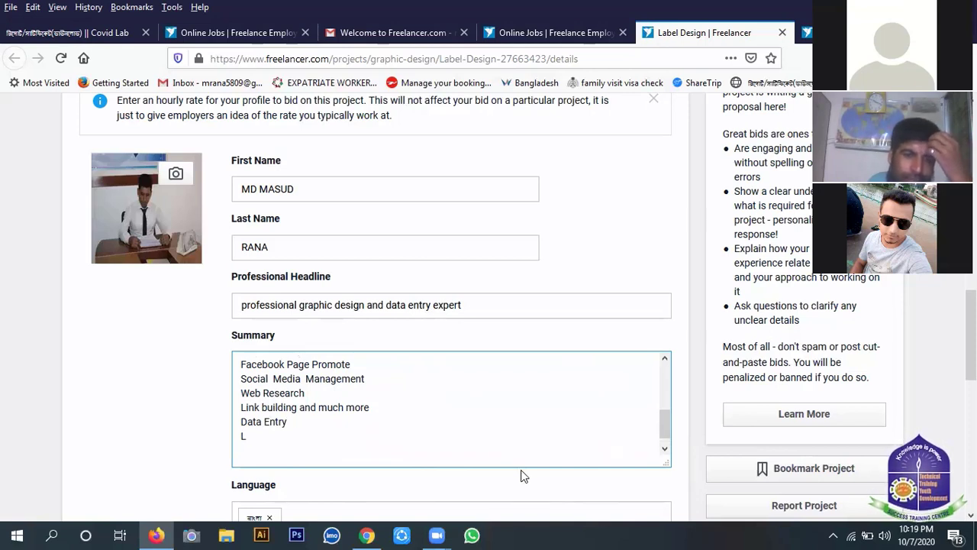
text(ad)
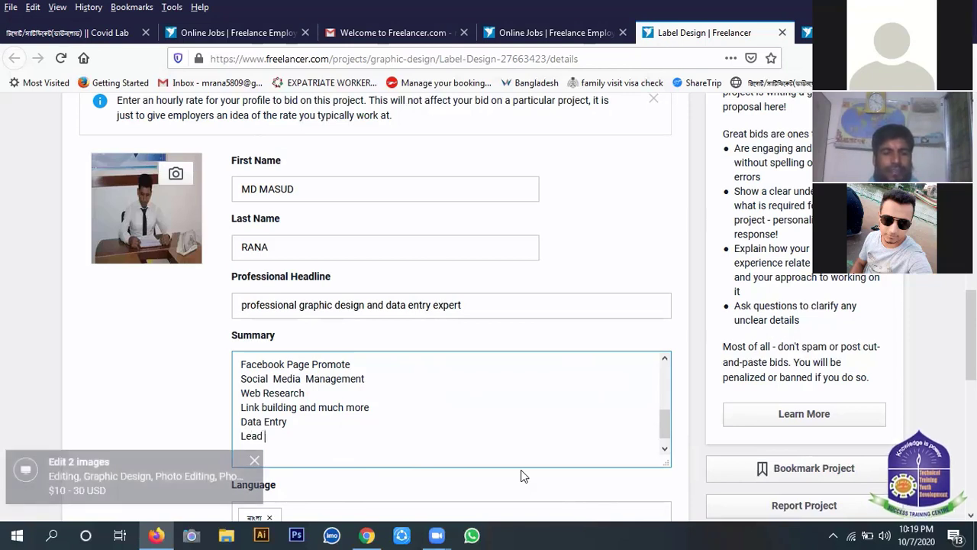
text( Ge)
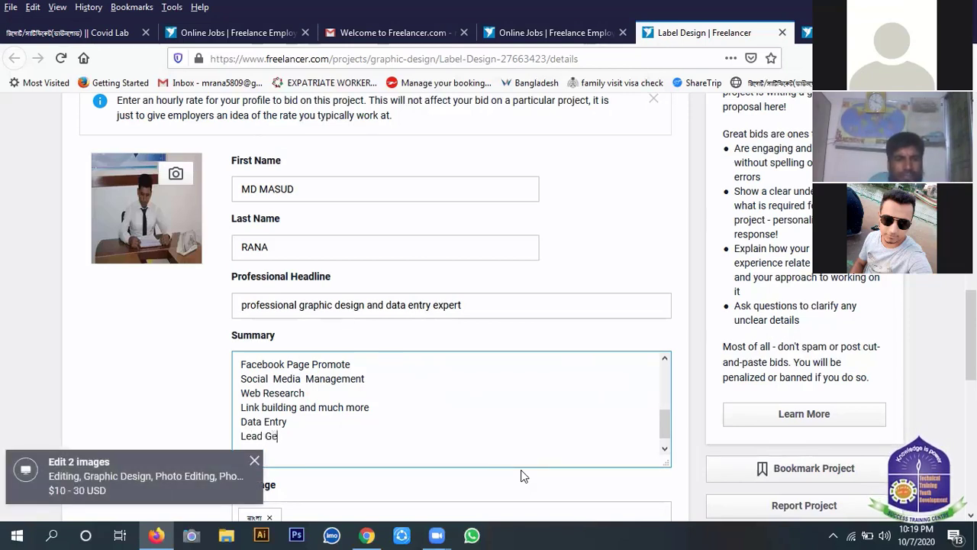
text(neration)
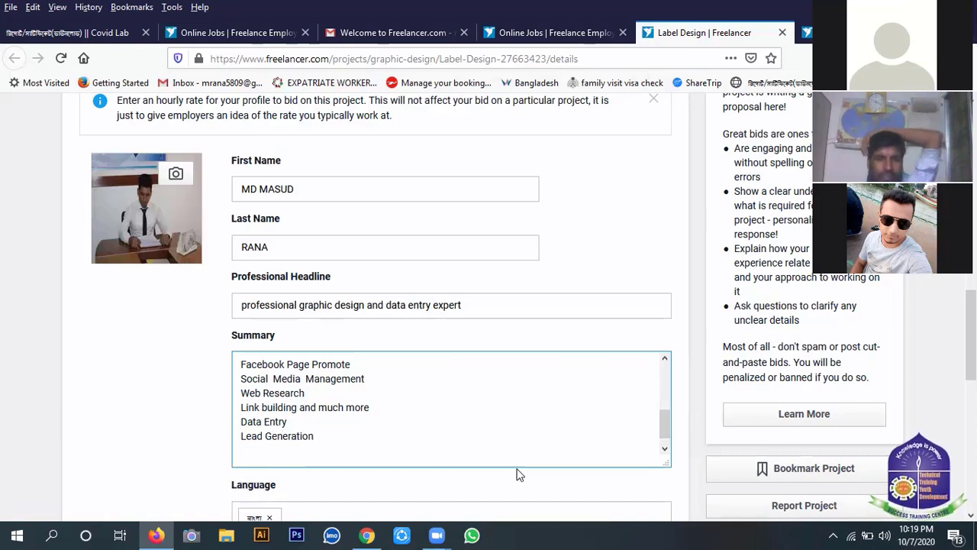
click(664, 449)
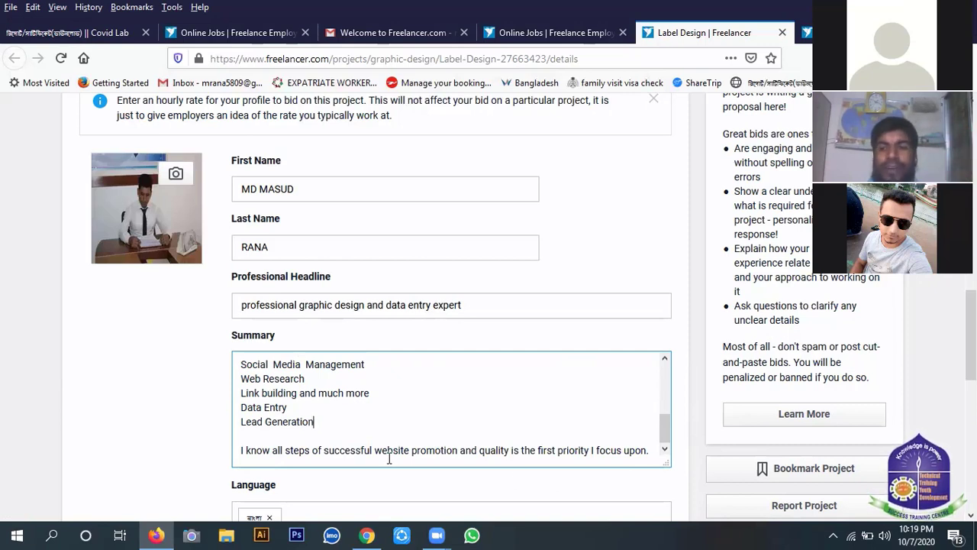
key(Return)
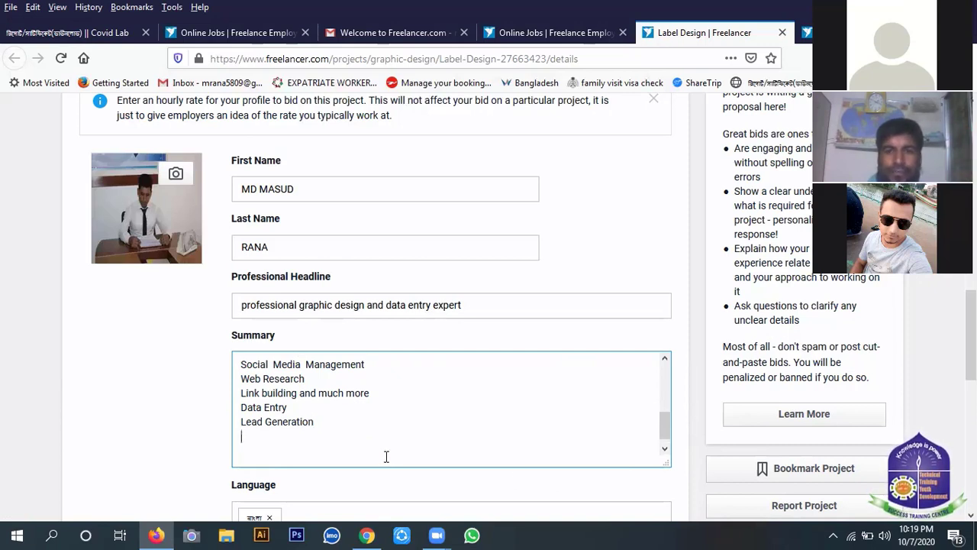
Type the new last line 'Convert Pdf To Word and Excel', fixing typos and removing an extra 'To'
text(Con)
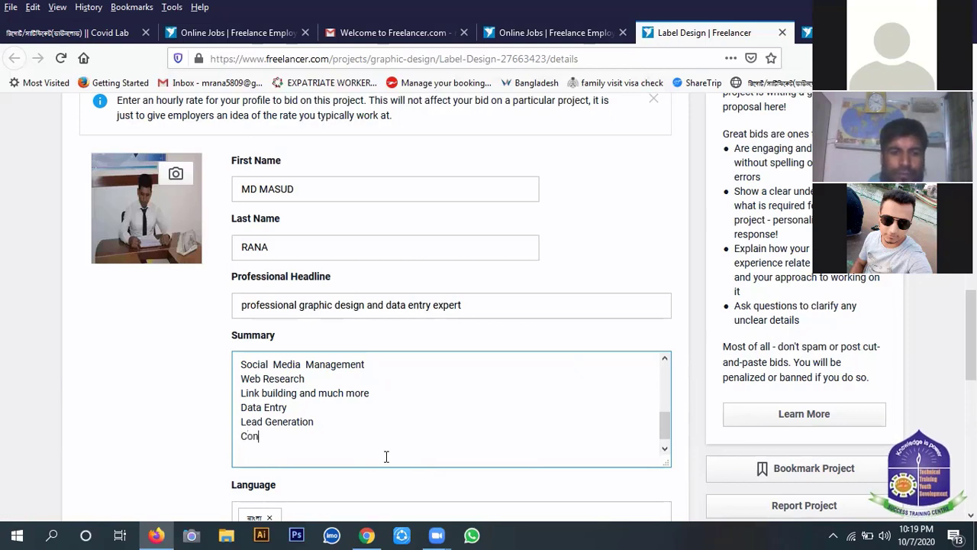
text(vert )
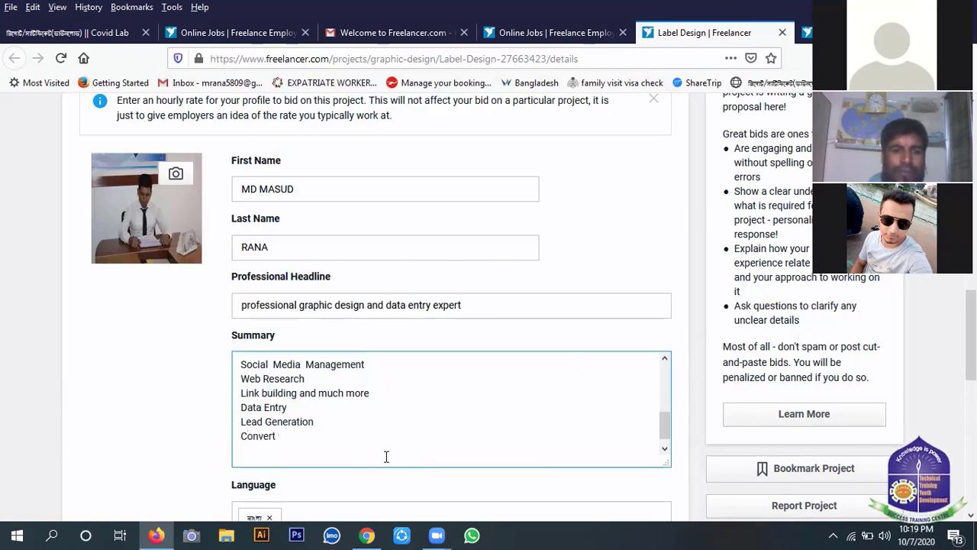
text(To )
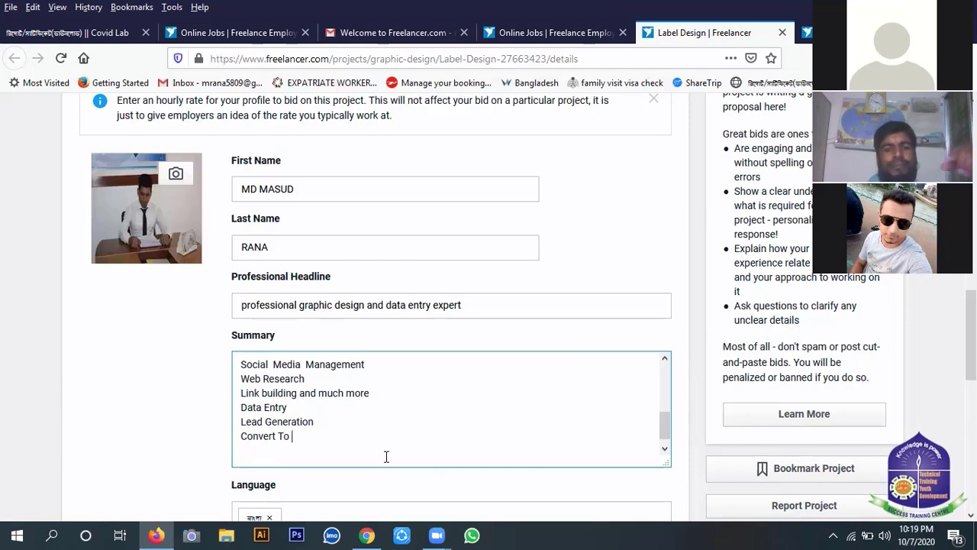
text(PED)
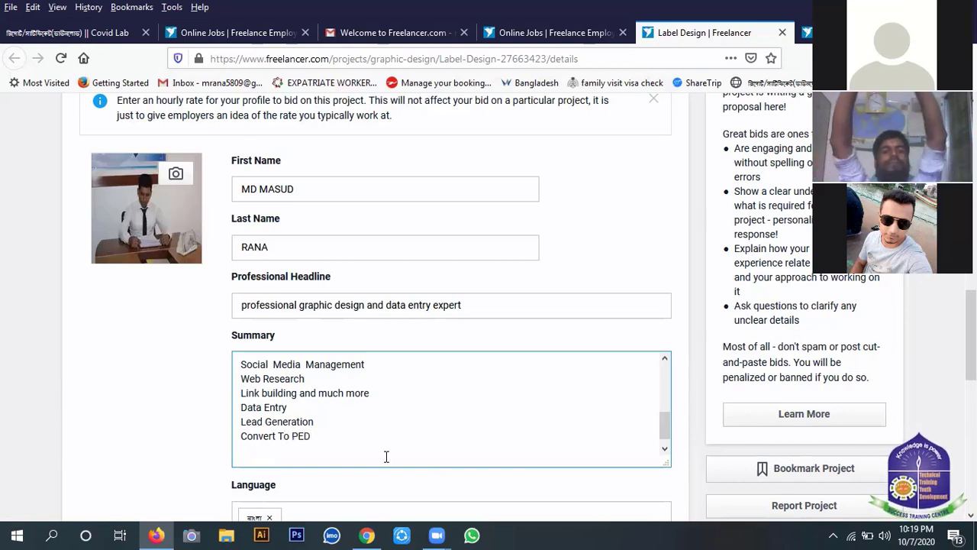
text(EF)
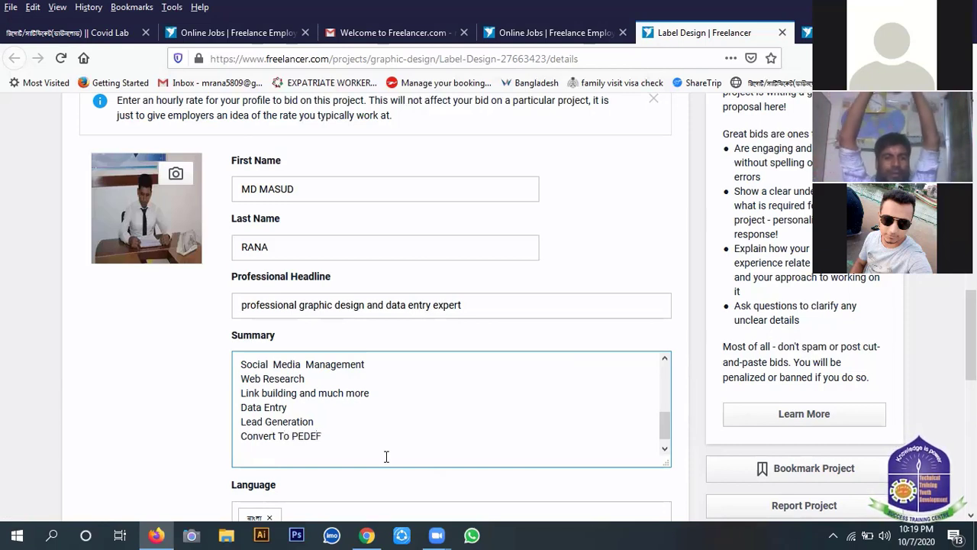
key(BackSpace)
key(BackSpace)
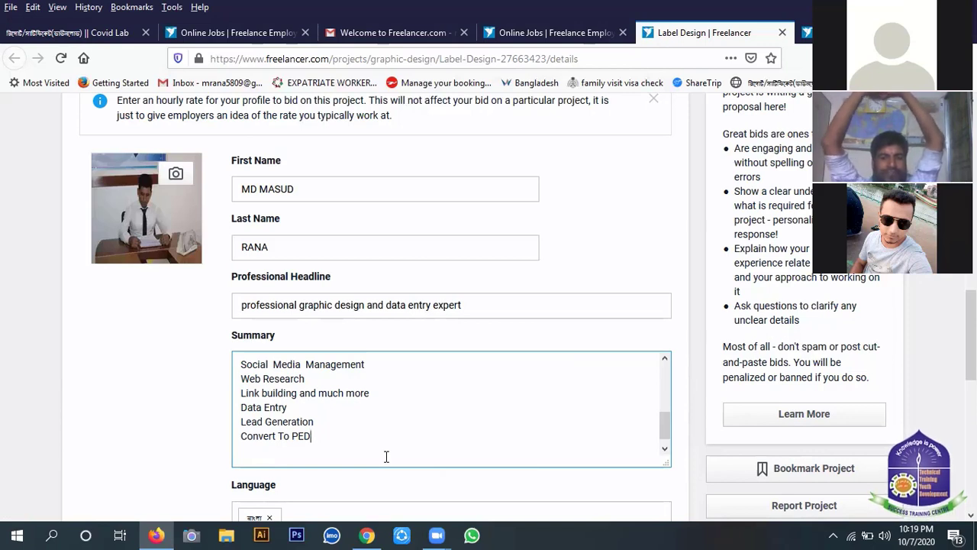
key(BackSpace)
key(BackSpace)
text(d)
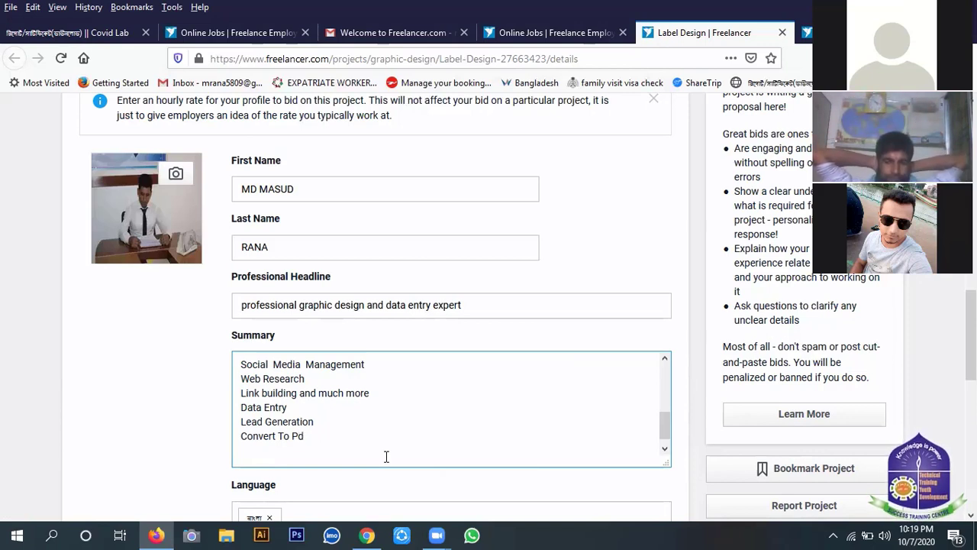
text(f W)
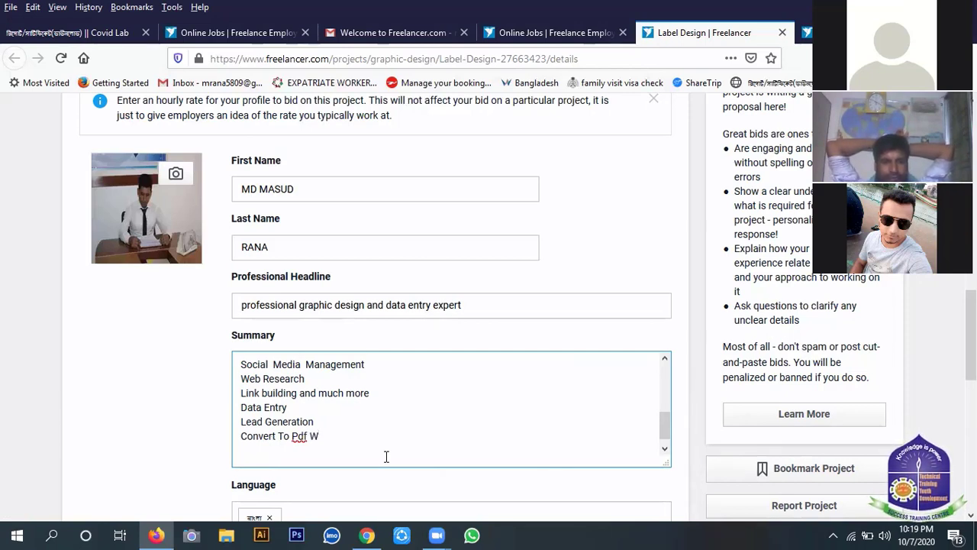
key(BackSpace)
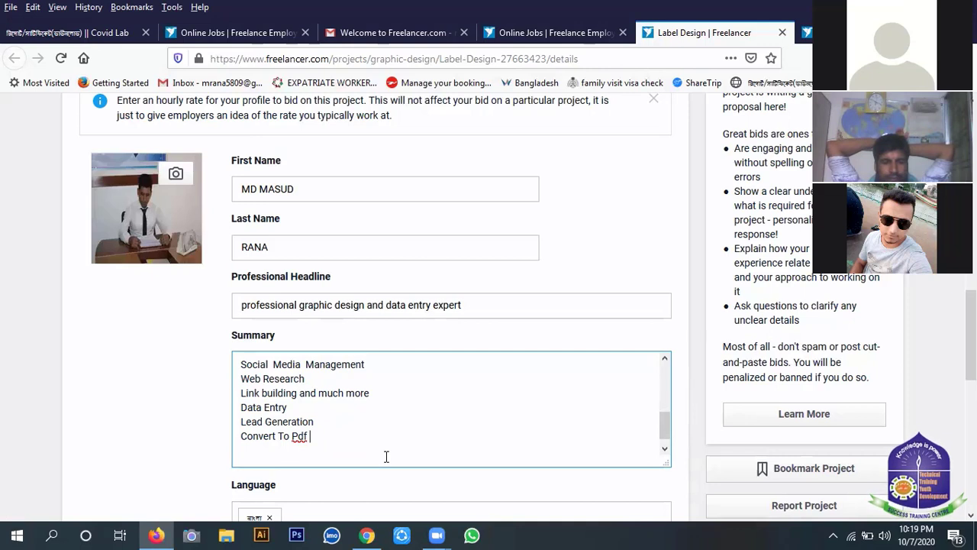
text(TO)
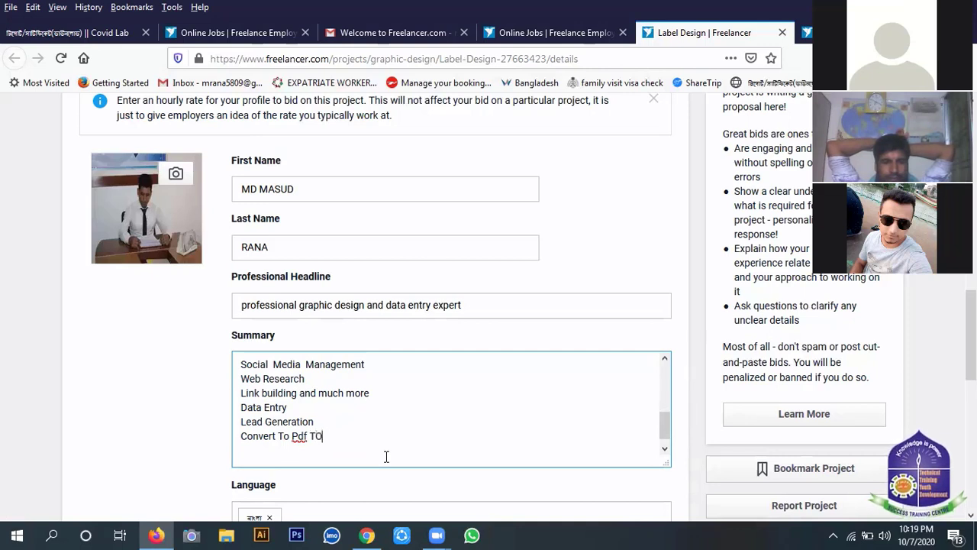
key(BackSpace)
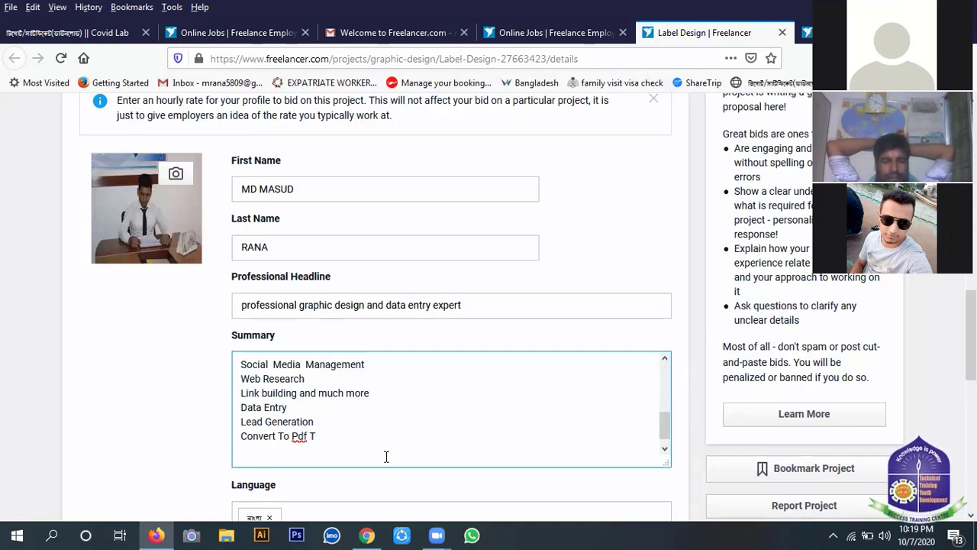
text(o)
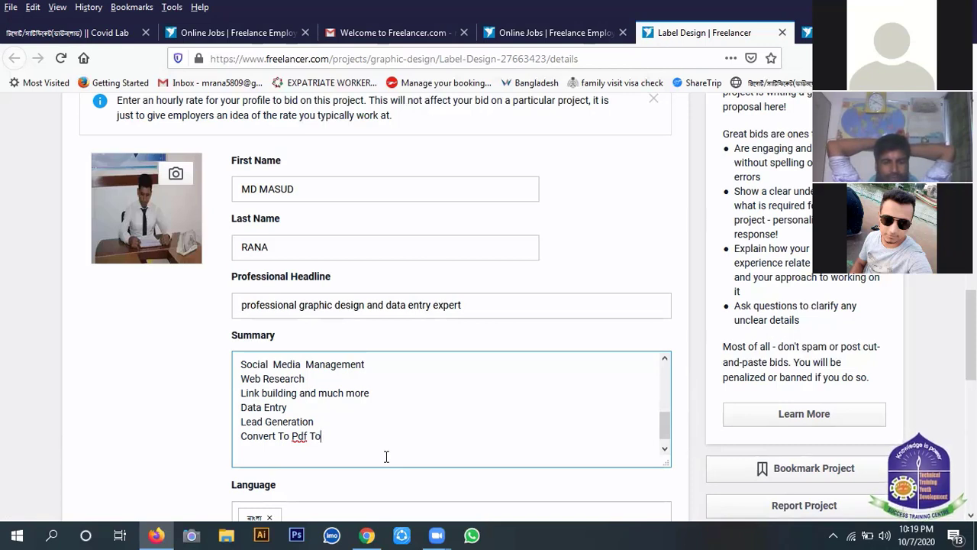
text( Word)
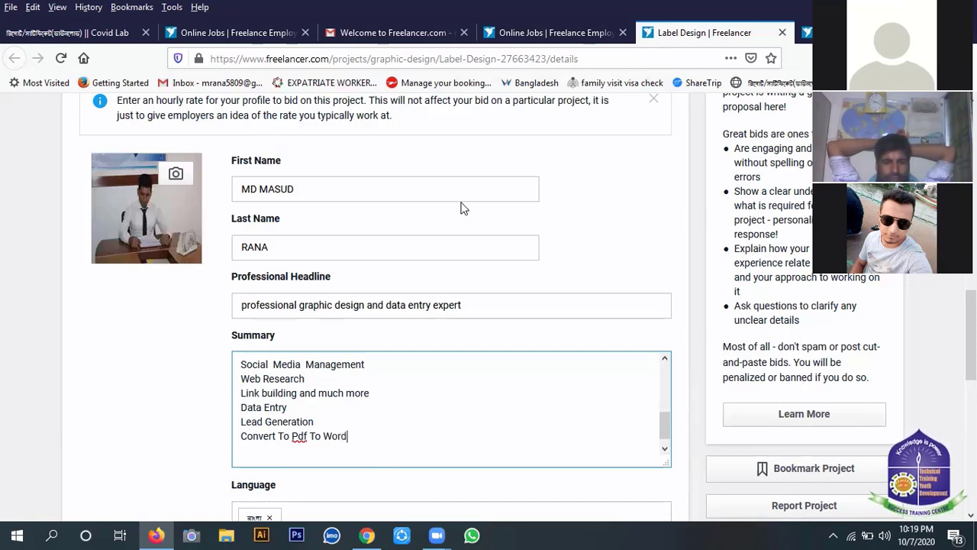
text( and E)
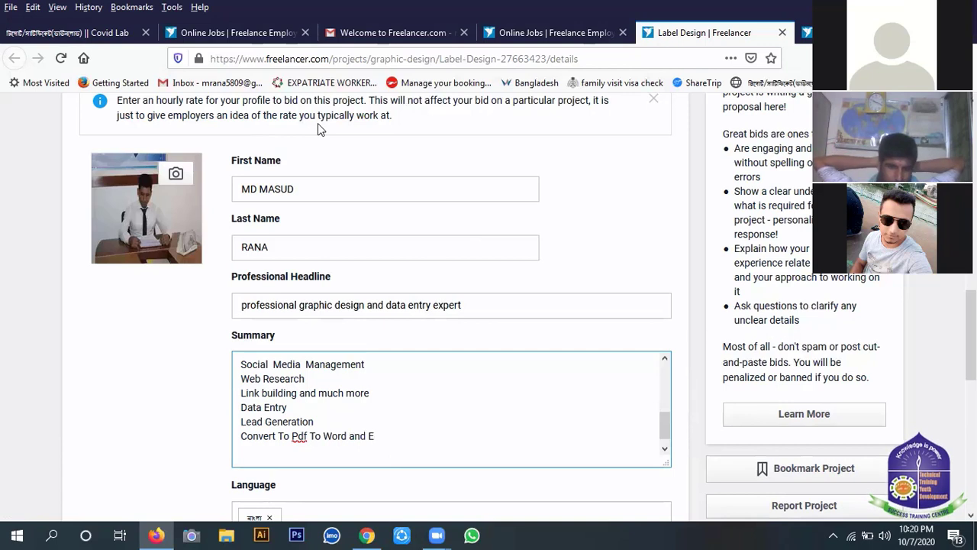
text(xcel)
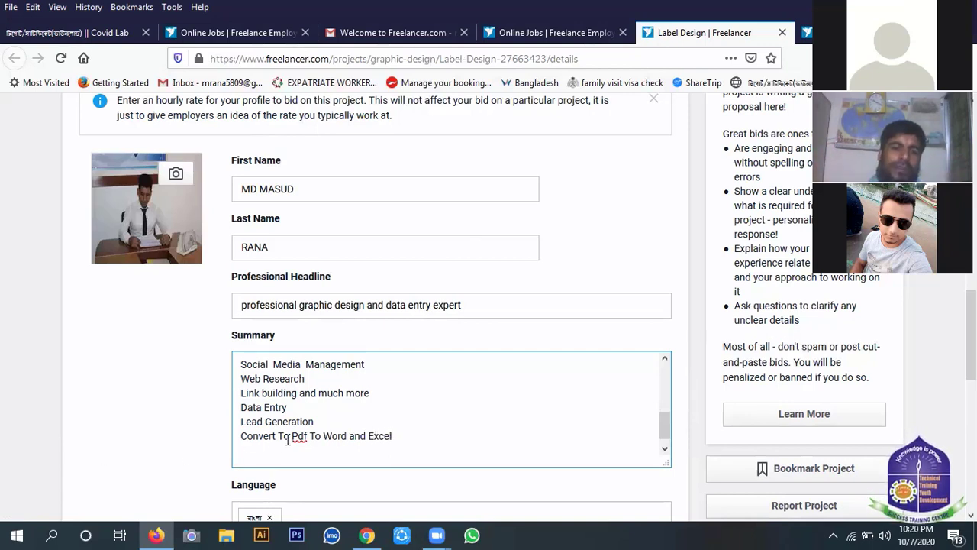
key(BackSpace)
key(BackSpace)
key(BackSpace)
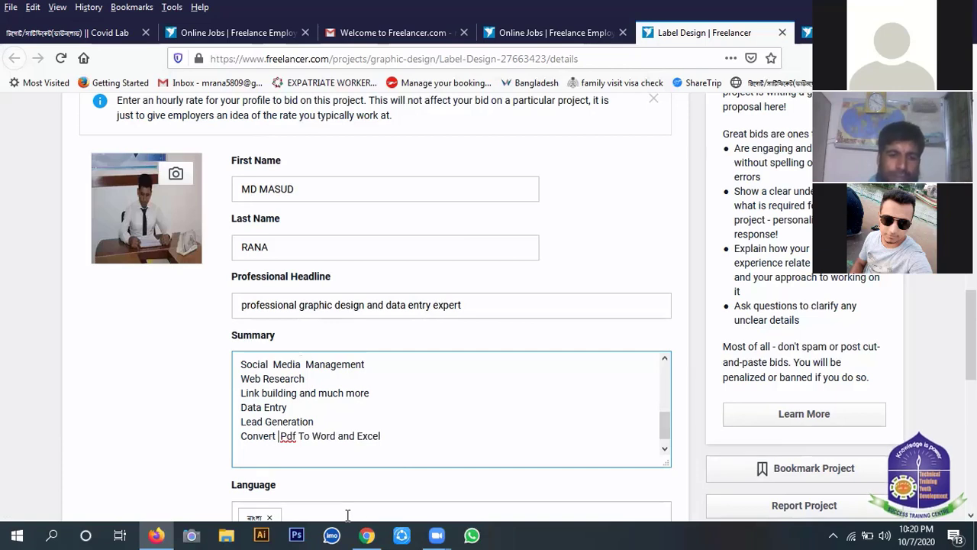
double_click(288, 436)
Capitalise PDF and replace 'To' with 'into' so the line reads Convert PDF into Word and Excel
right_click(288, 438)
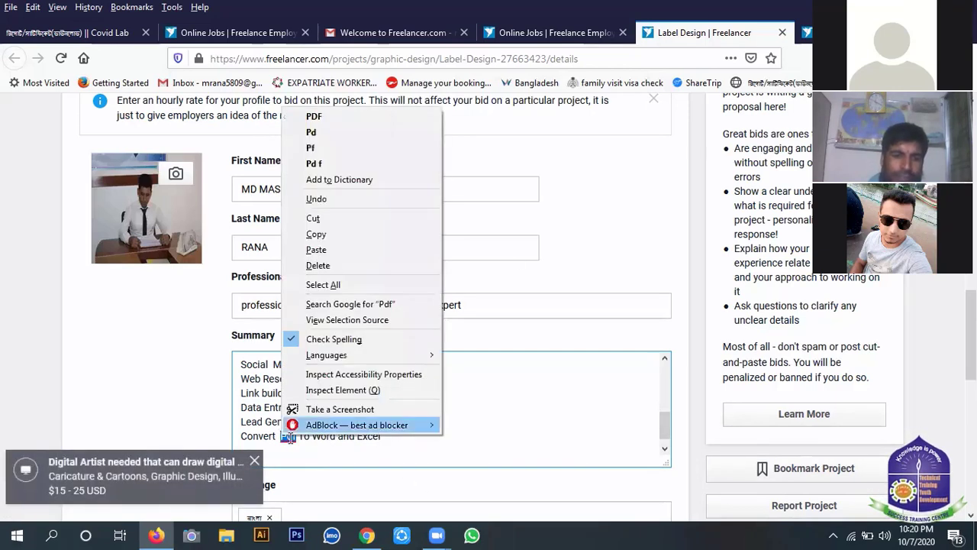
click(319, 118)
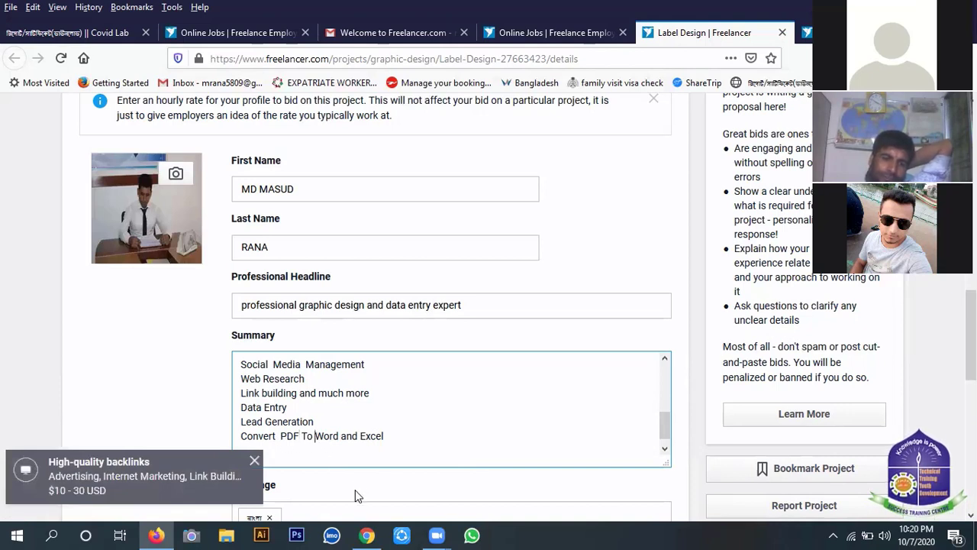
key(BackSpace)
key(BackSpace)
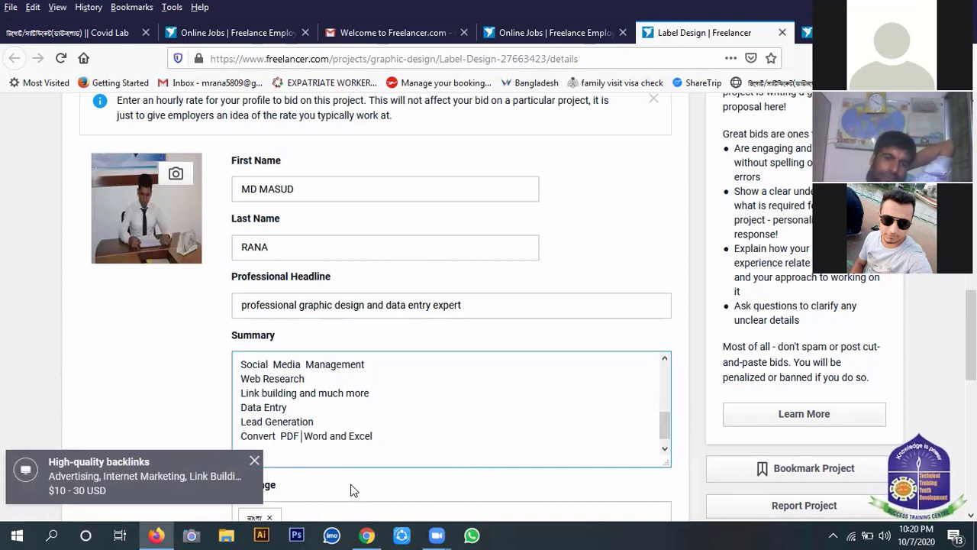
text(Ent)
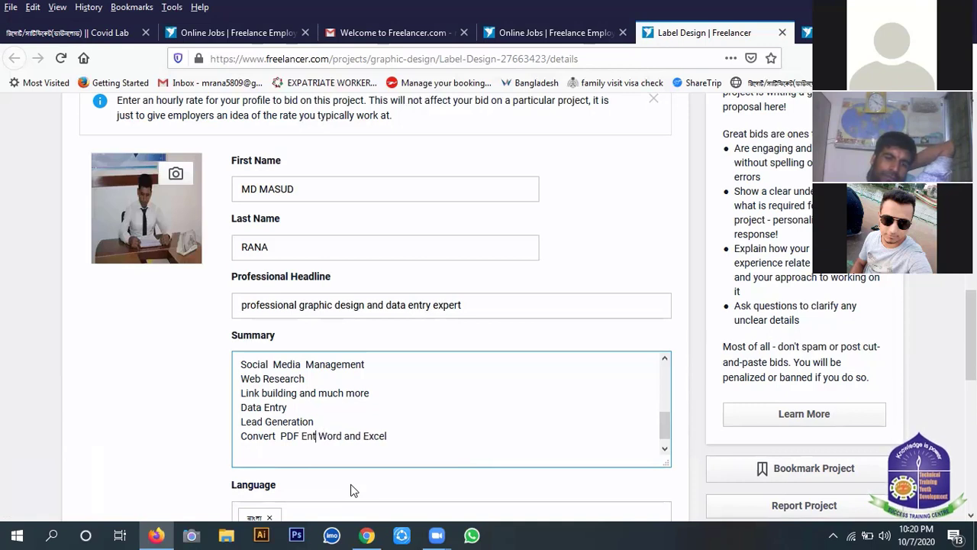
text(o)
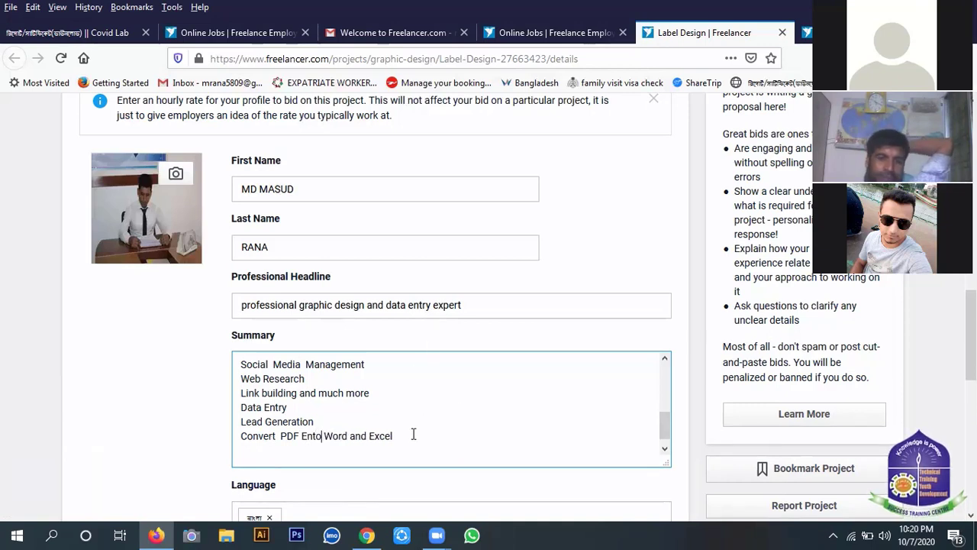
click(414, 435)
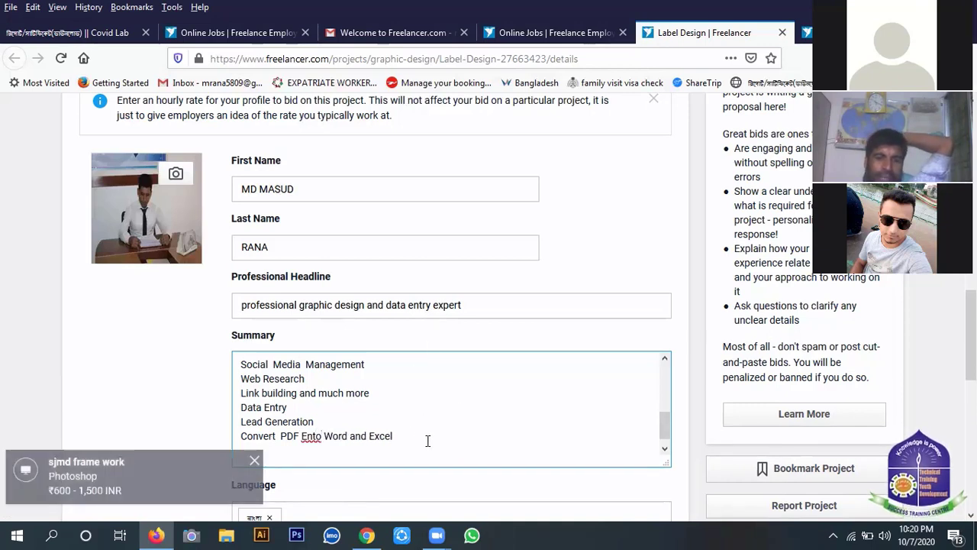
click(321, 439)
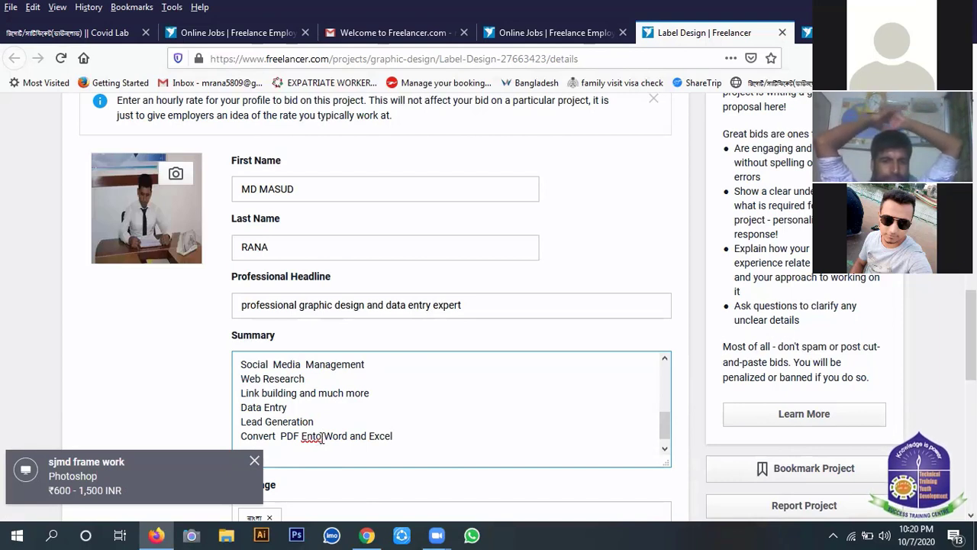
key(BackSpace)
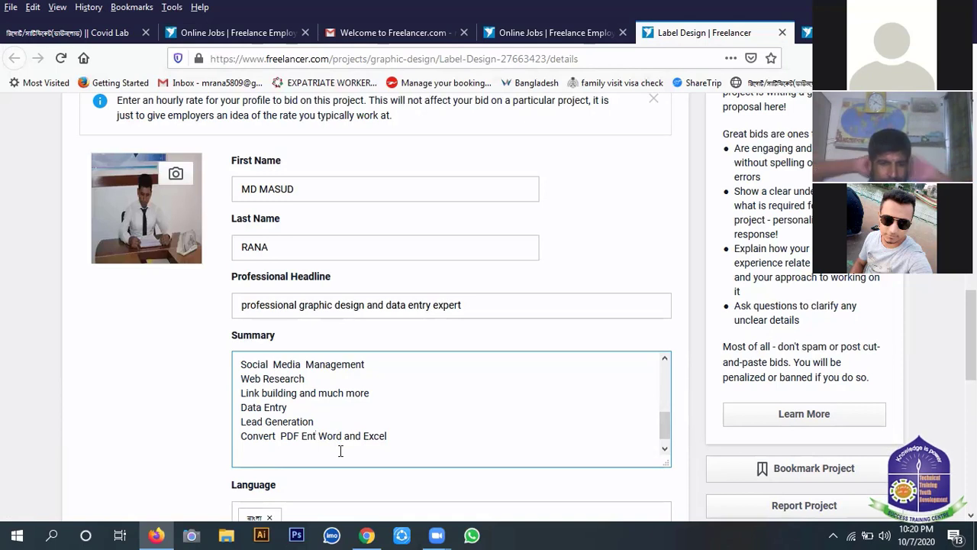
key(BackSpace)
key(BackSpace)
key(BackSpace)
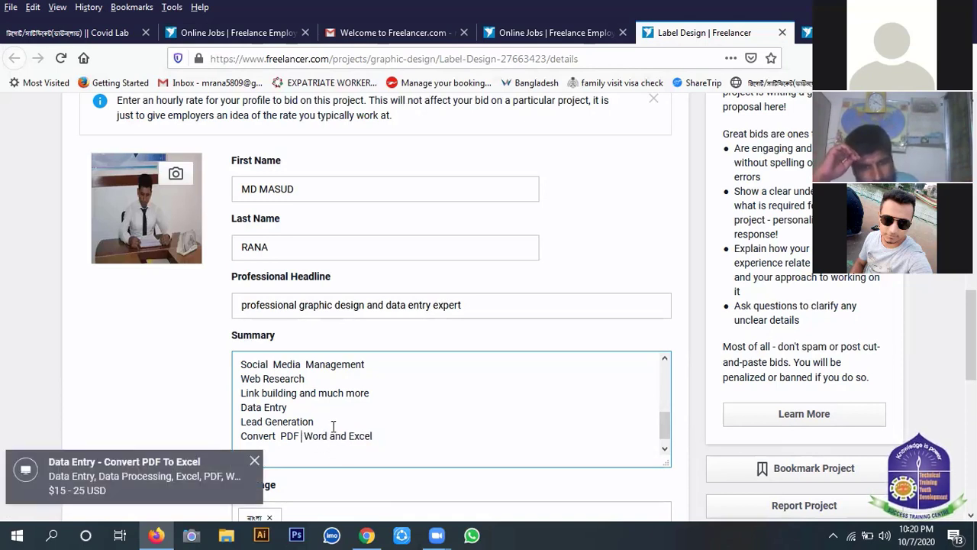
text(INTO)
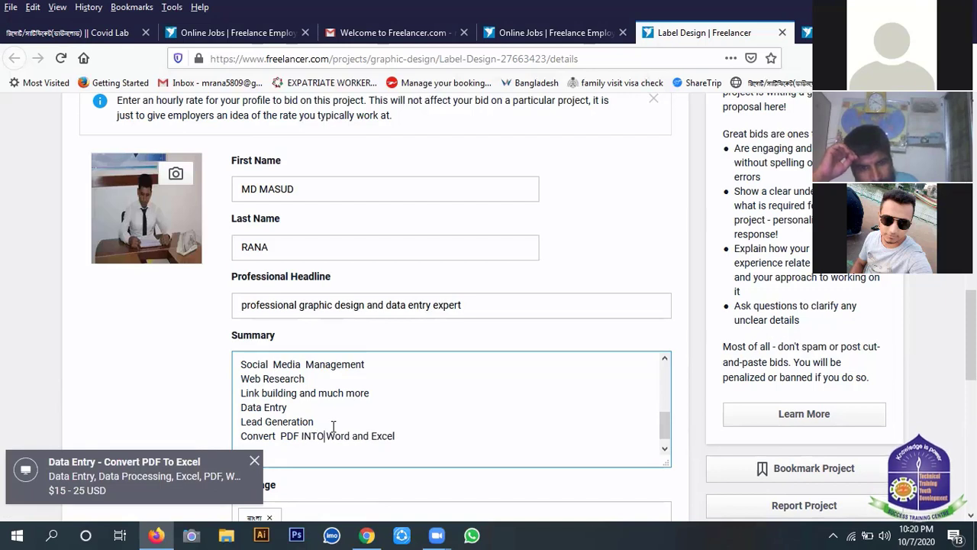
key(BackSpace)
key(BackSpace)
key(BackSpace)
key(BackSpace)
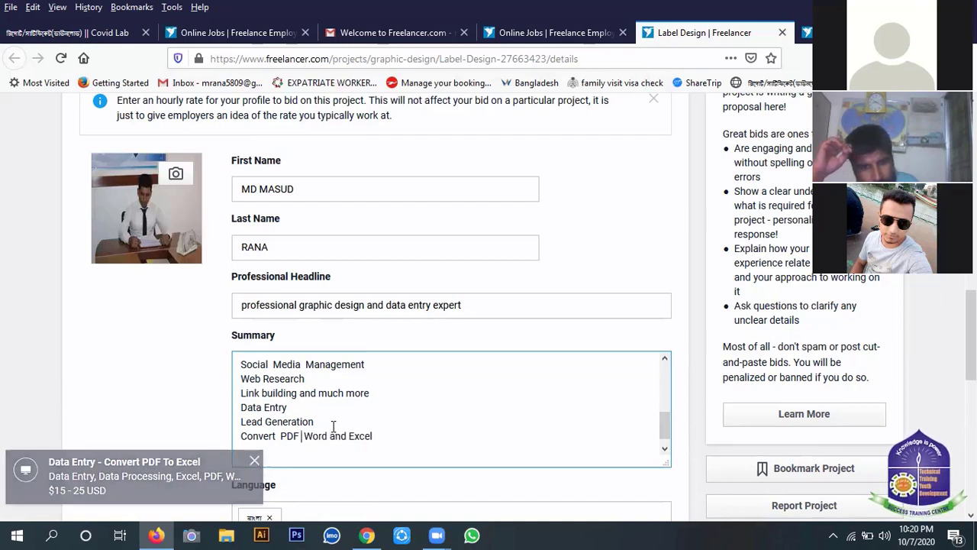
text(into)
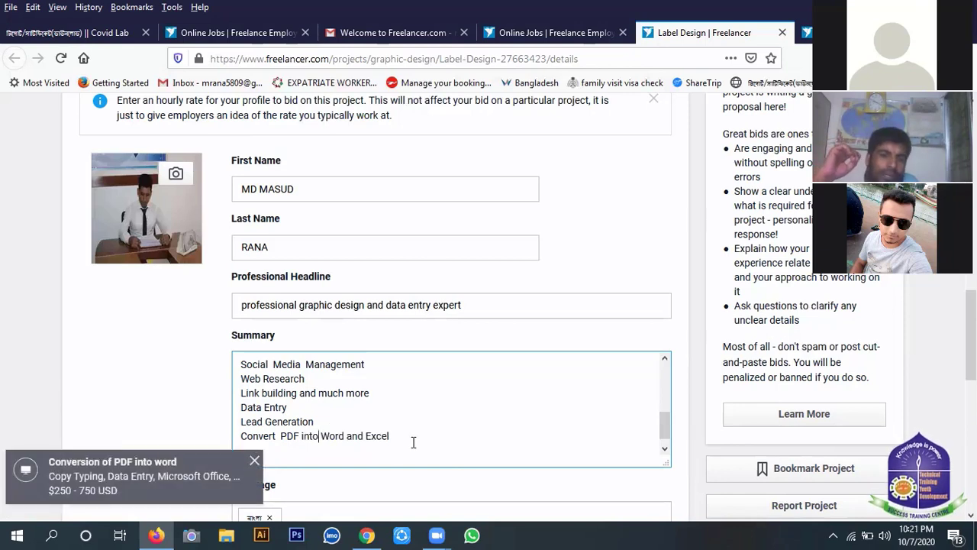
click(664, 449)
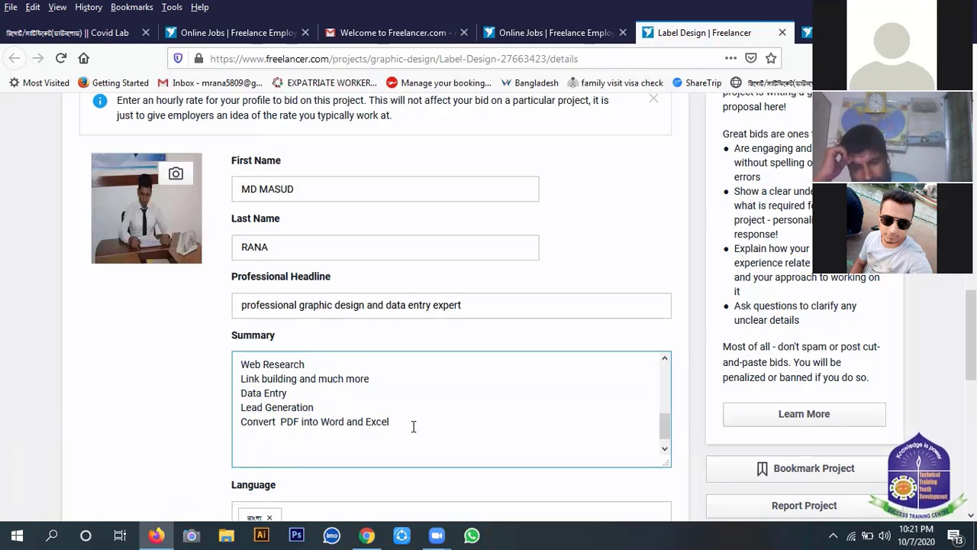
Type 'photoshop' on the new line and correct it to 'Photoshop'
text(hoto)
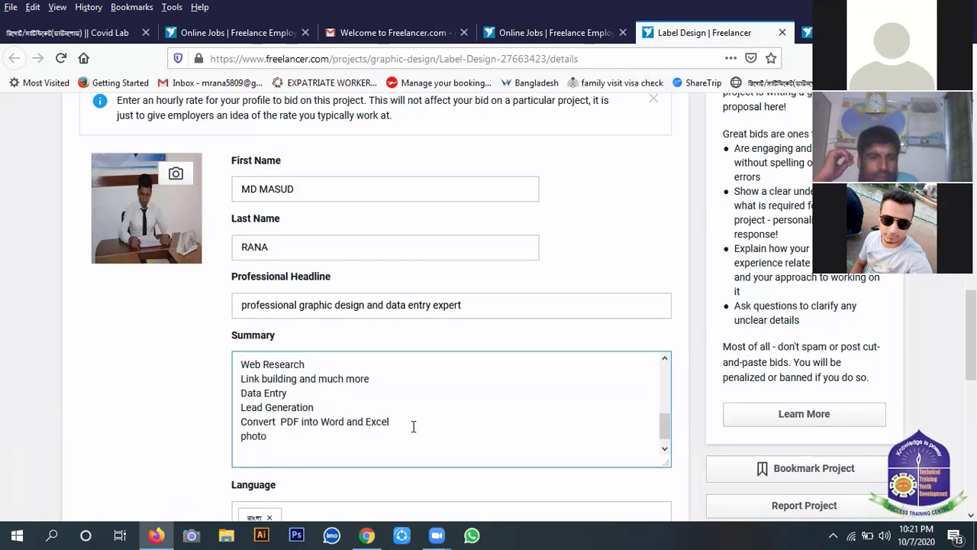
text(shop)
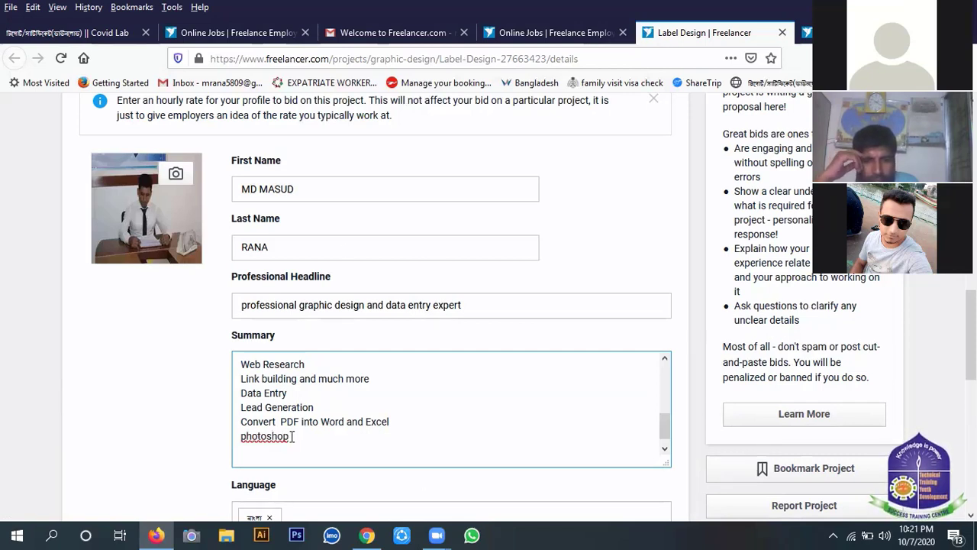
drag(284, 437, 235, 445)
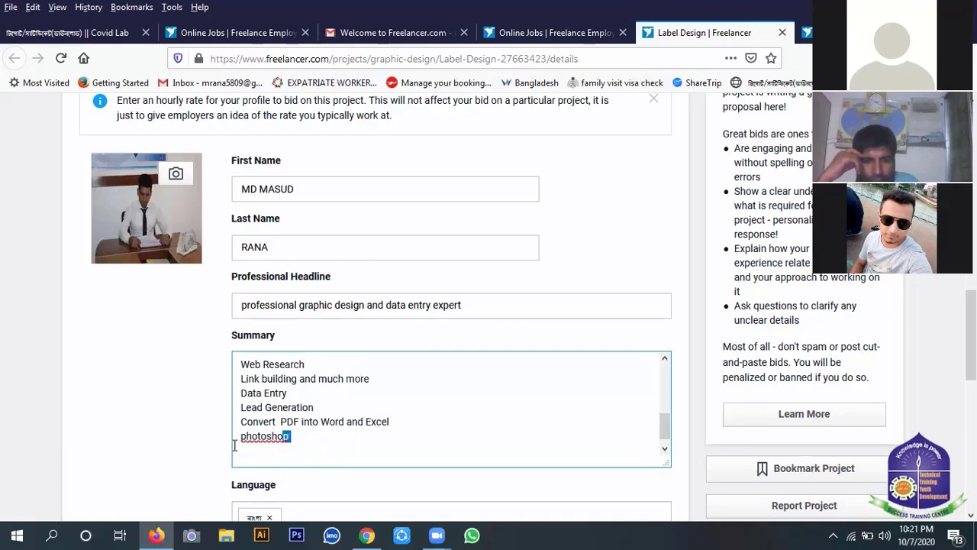
click(290, 437)
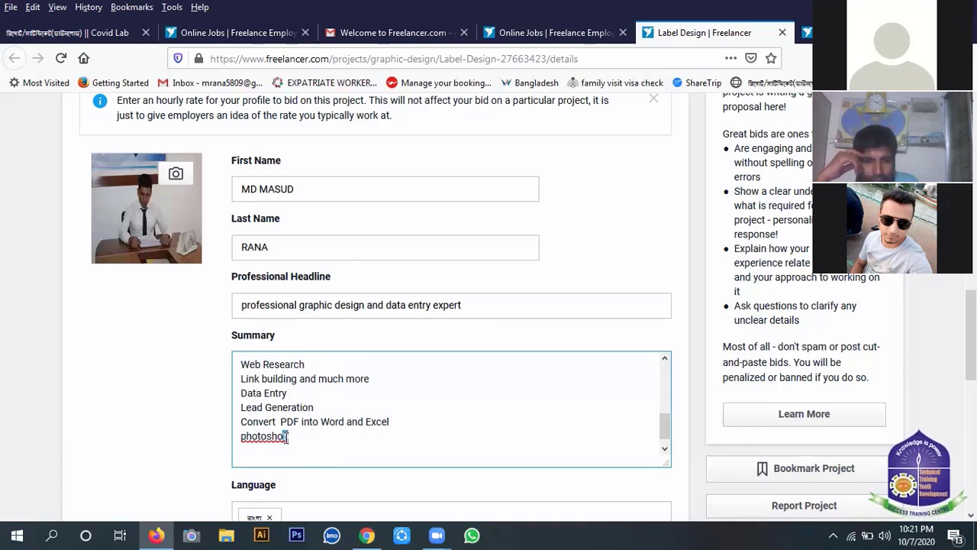
double_click(245, 439)
right_click(254, 437)
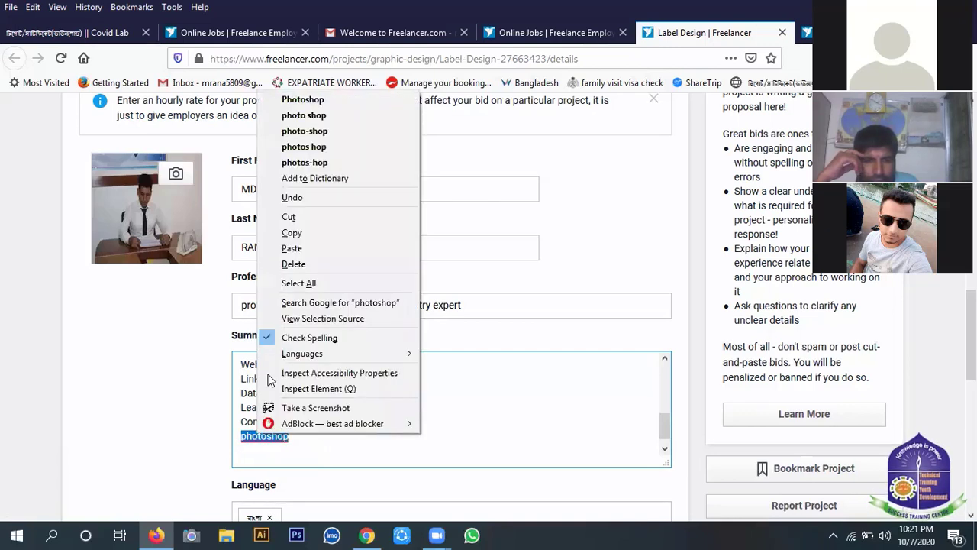
click(329, 99)
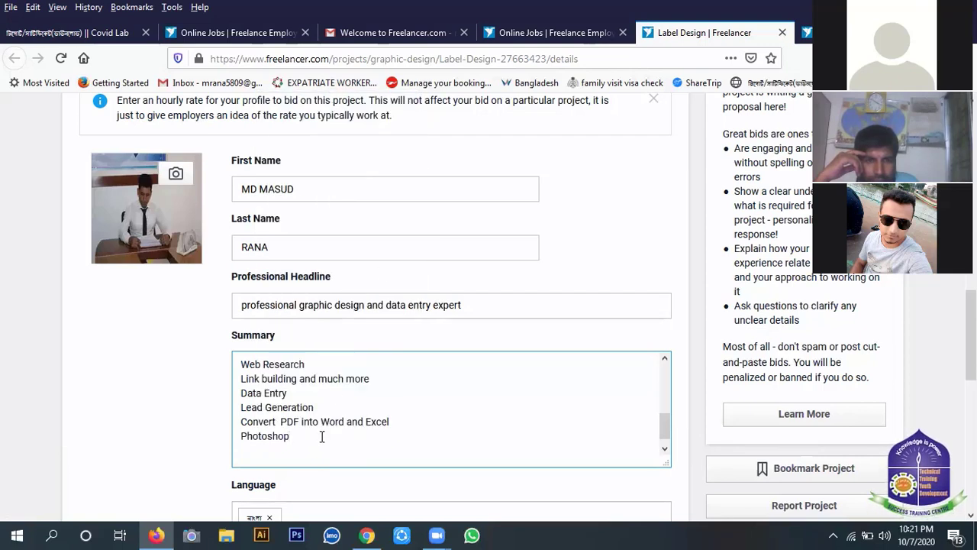
Append 'cc and illustrator', correcting the 'illastrator' misspelling
text(cc )
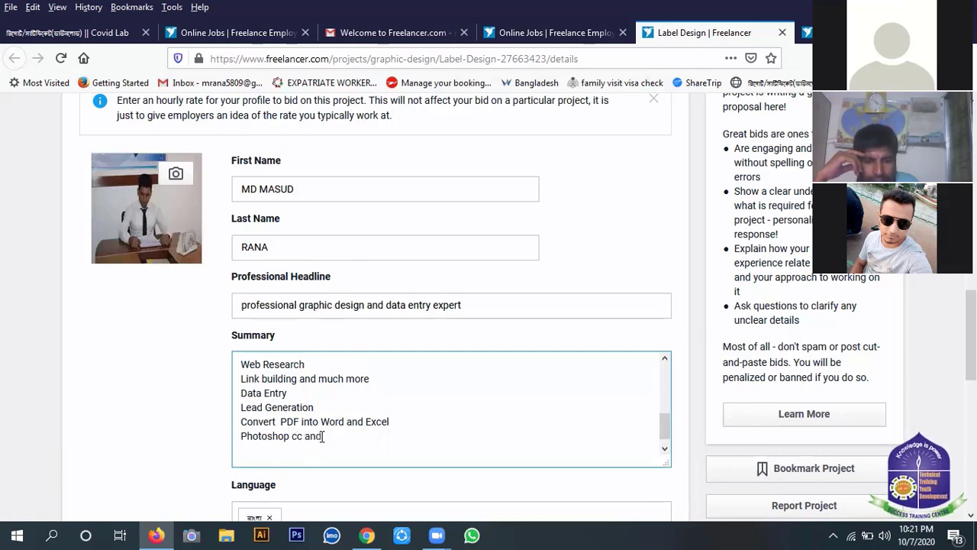
text(and)
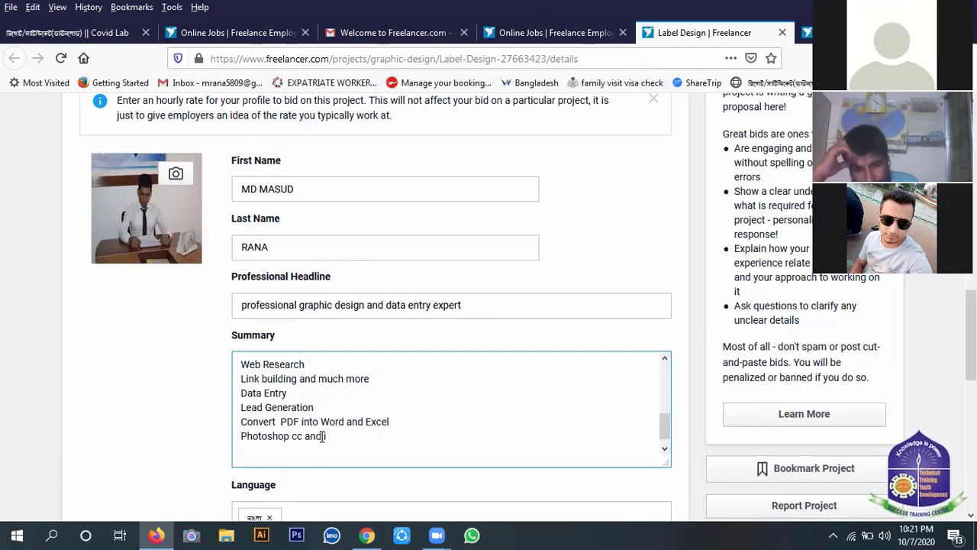
text(Illastra)
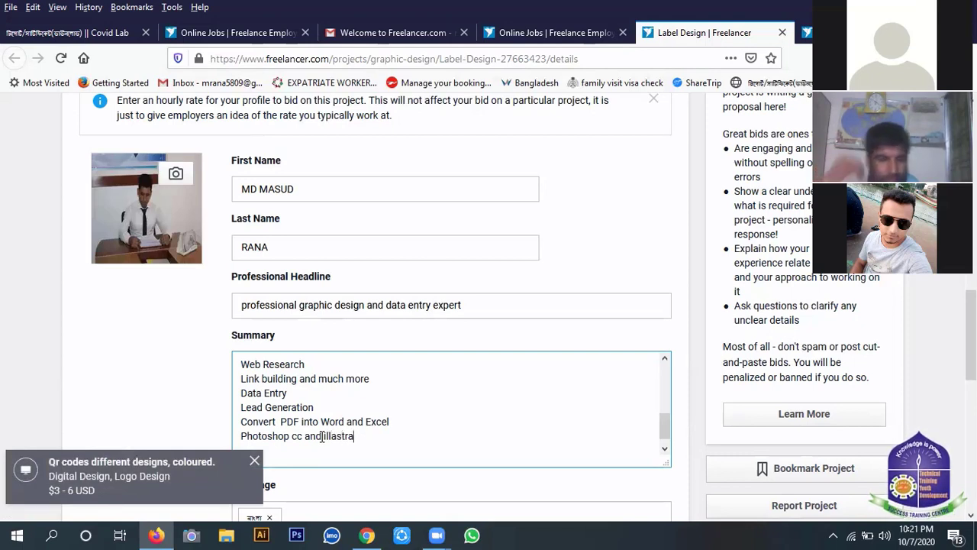
text(tor)
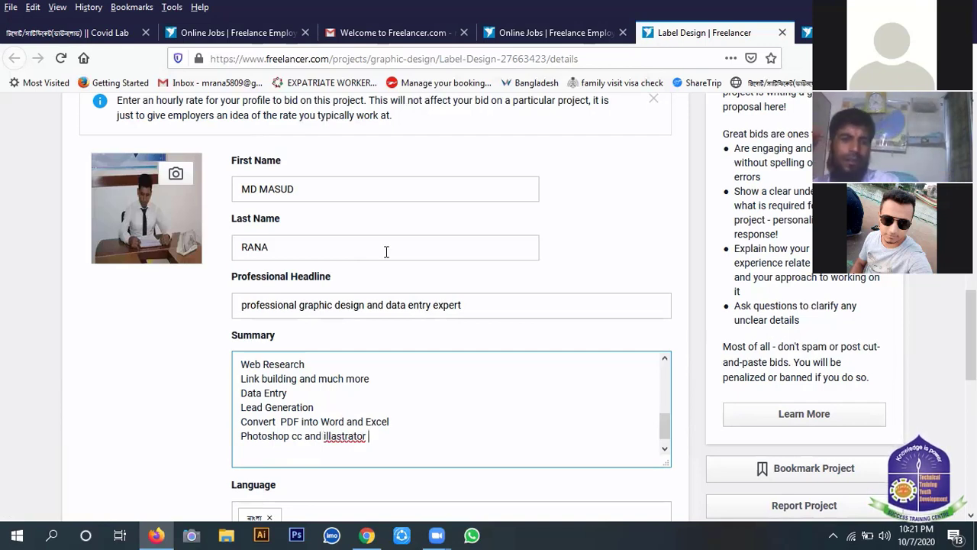
drag(367, 437, 325, 438)
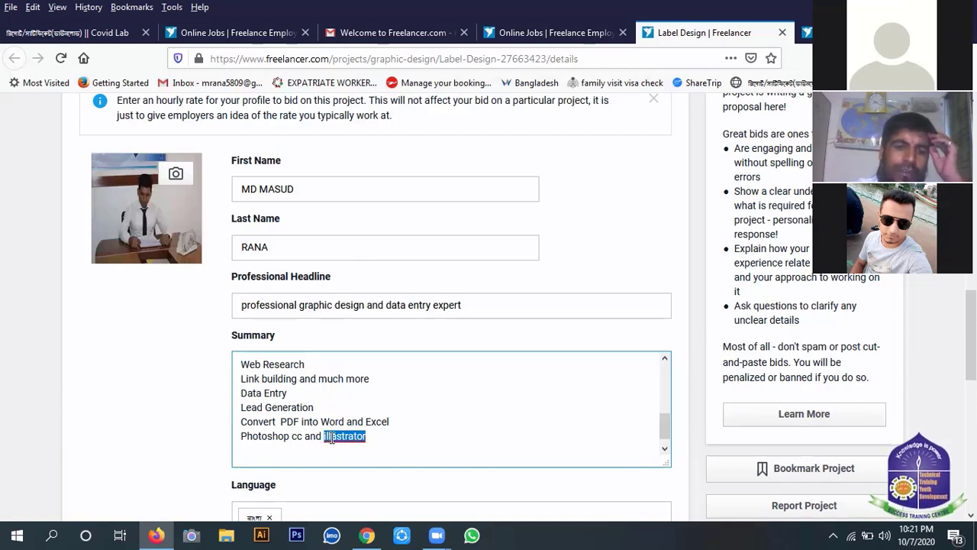
right_click(331, 437)
click(370, 150)
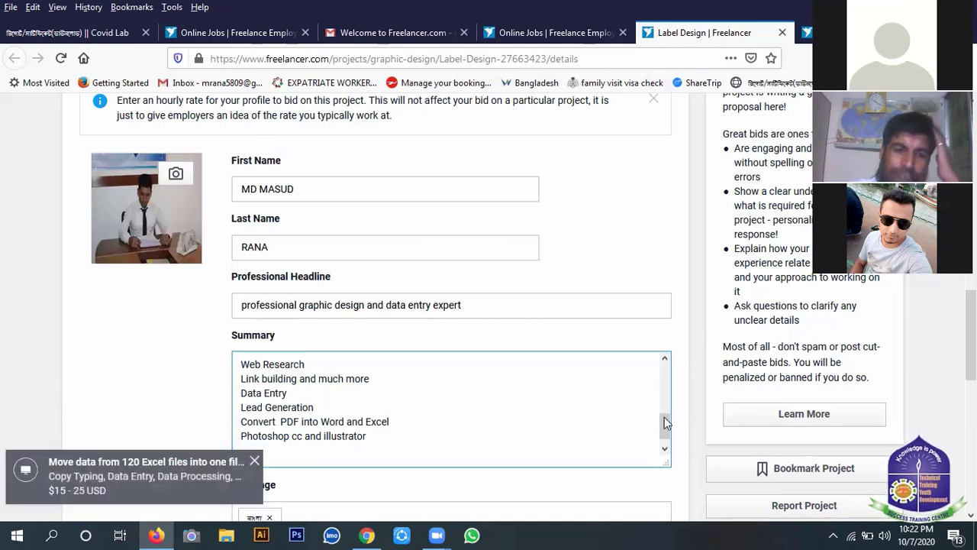
Replace the closing website-promotion sentence with a 'Logo Design' line
scroll(669, 362, up, 2)
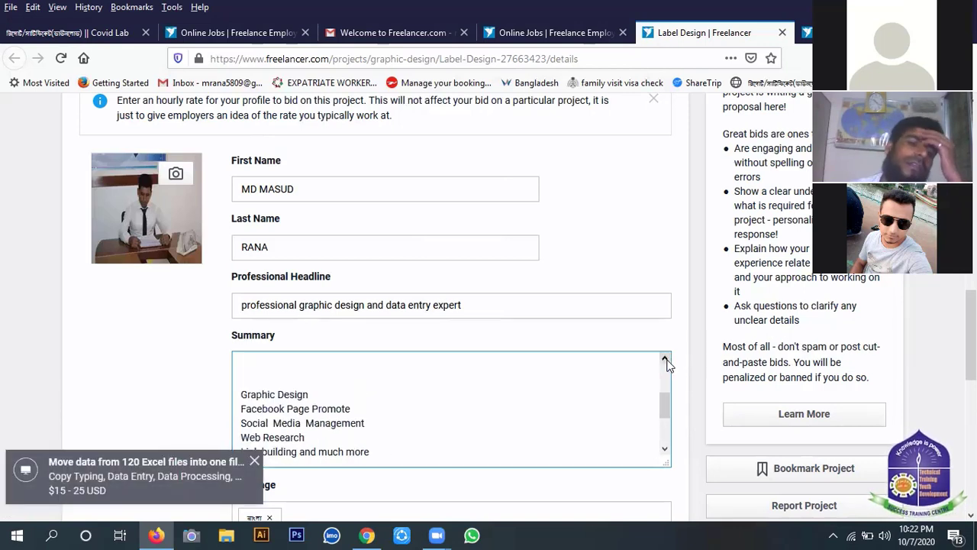
scroll(662, 452, down, 2)
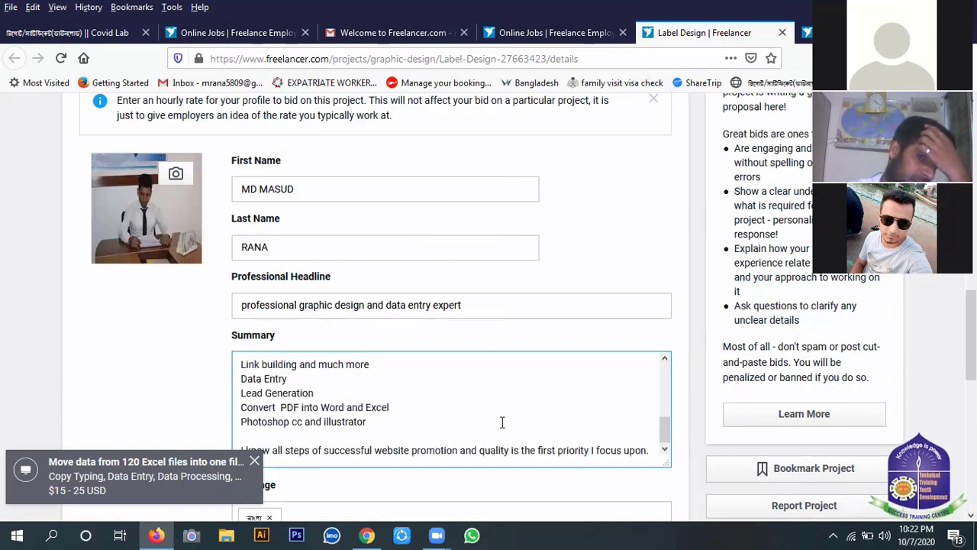
triple_click(397, 447)
key(BackSpace)
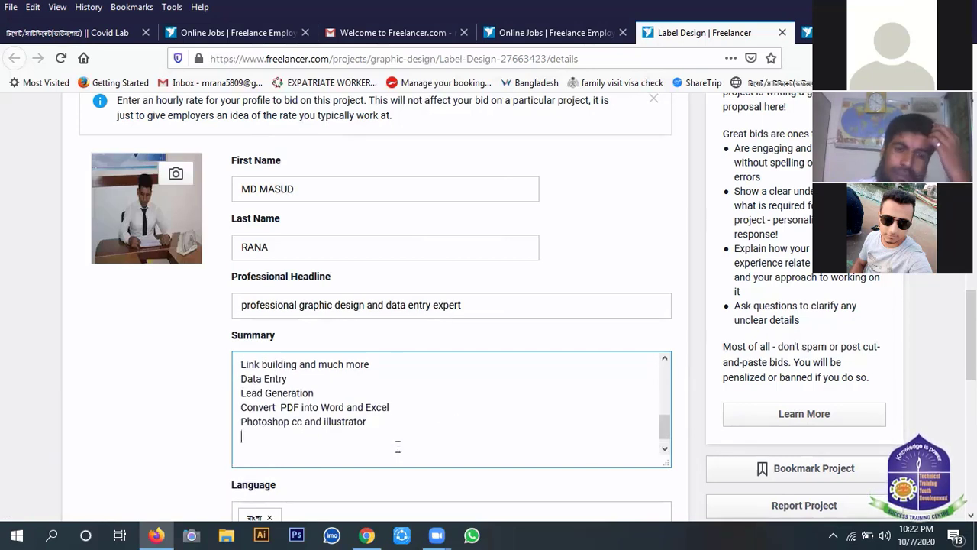
text(Logo)
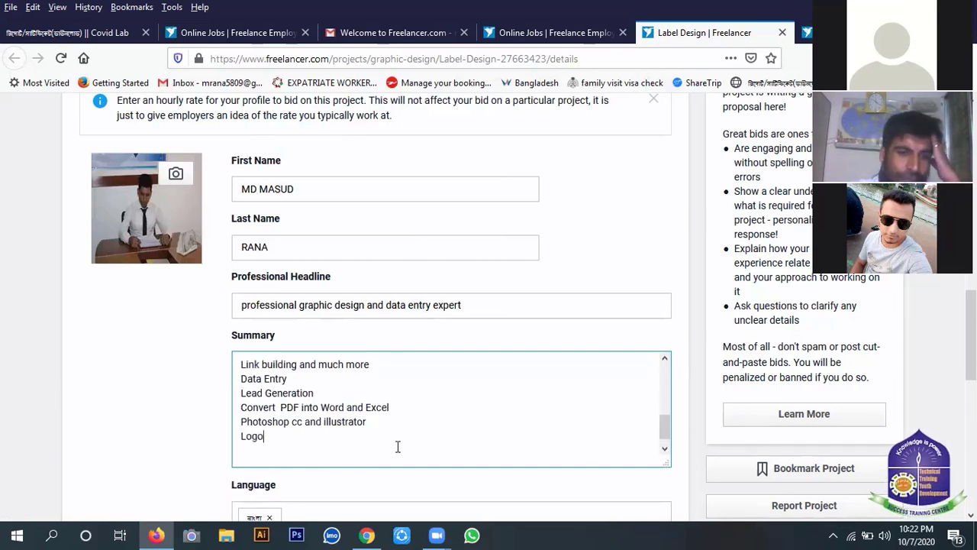
text( DE)
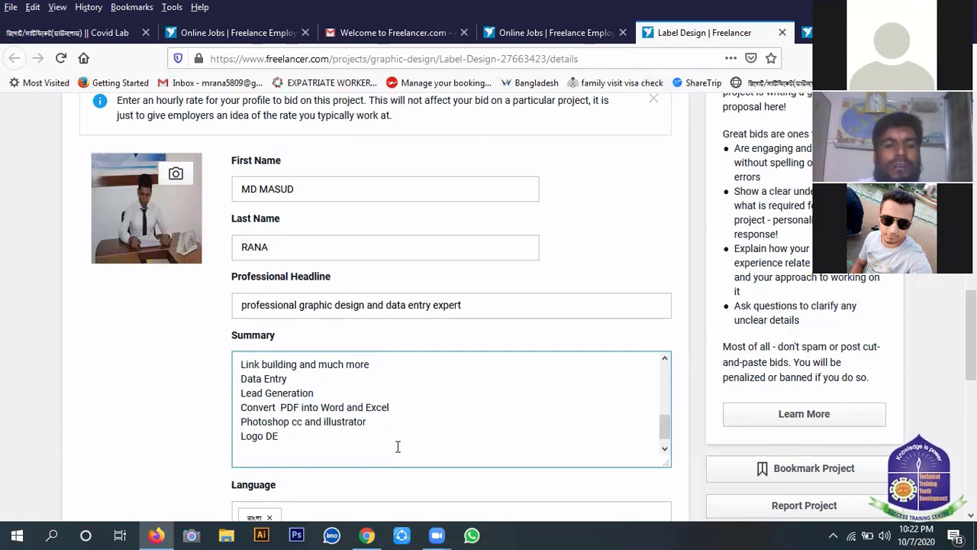
key(BackSpace)
text(D)
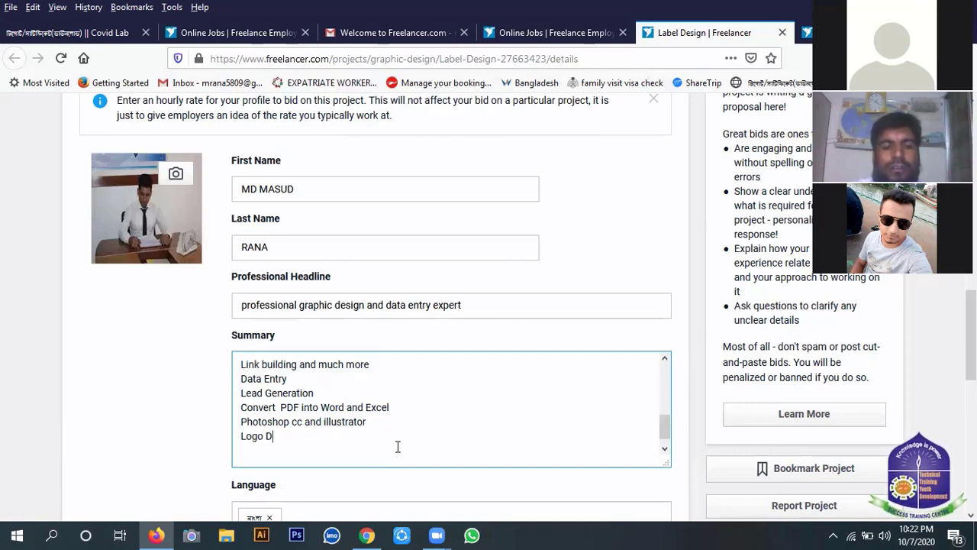
text(esign)
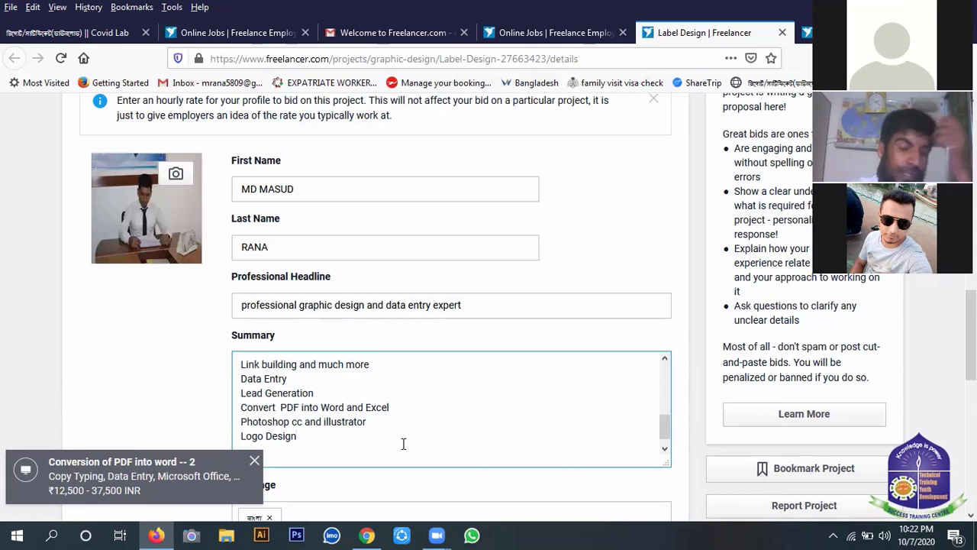
Add a 'Gemail Marketing' line below Logo Design
key(Return)
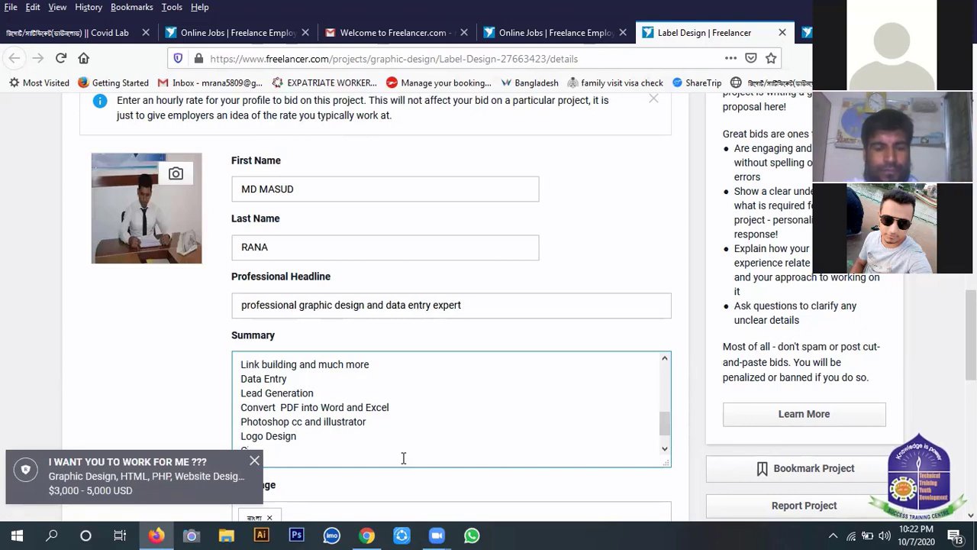
text(Camiagi)
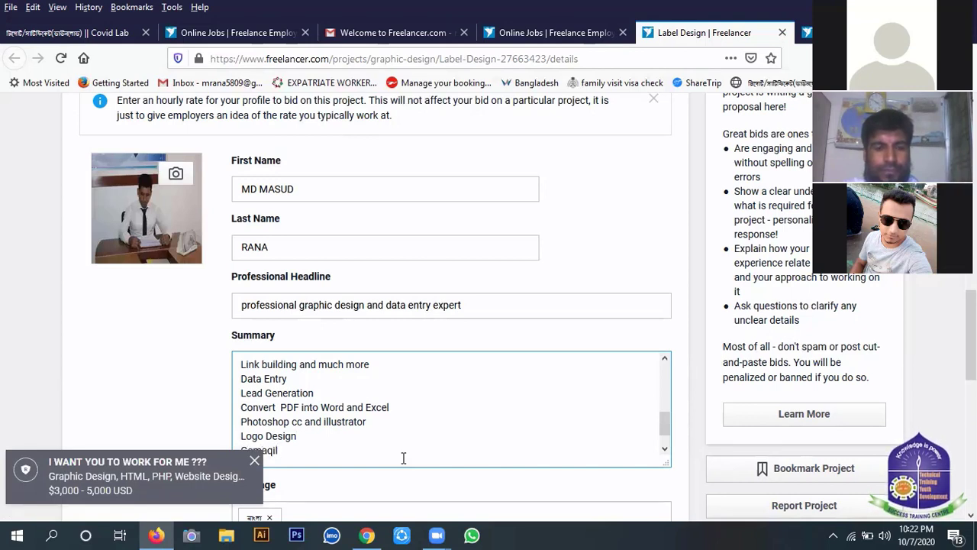
key(BackSpace)
key(BackSpace)
key(BackSpace)
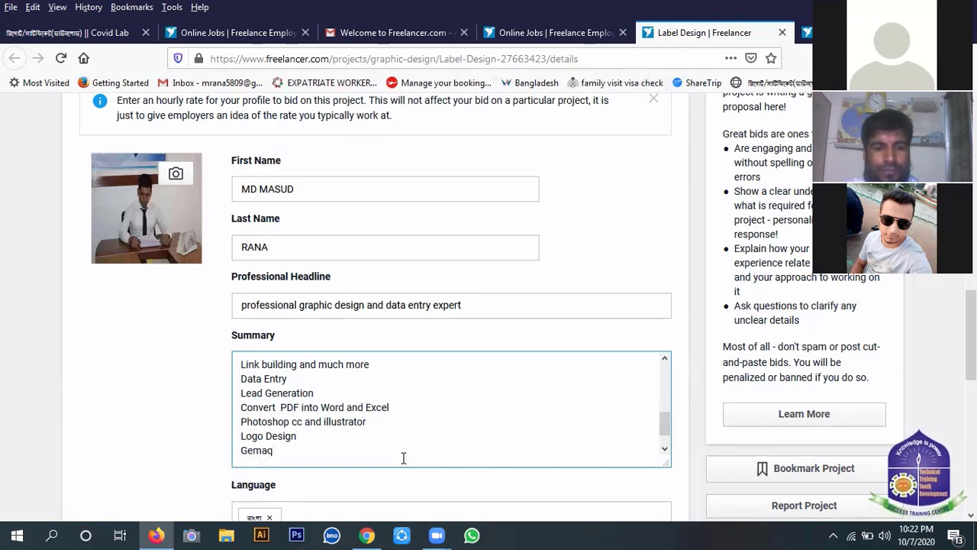
text(i)
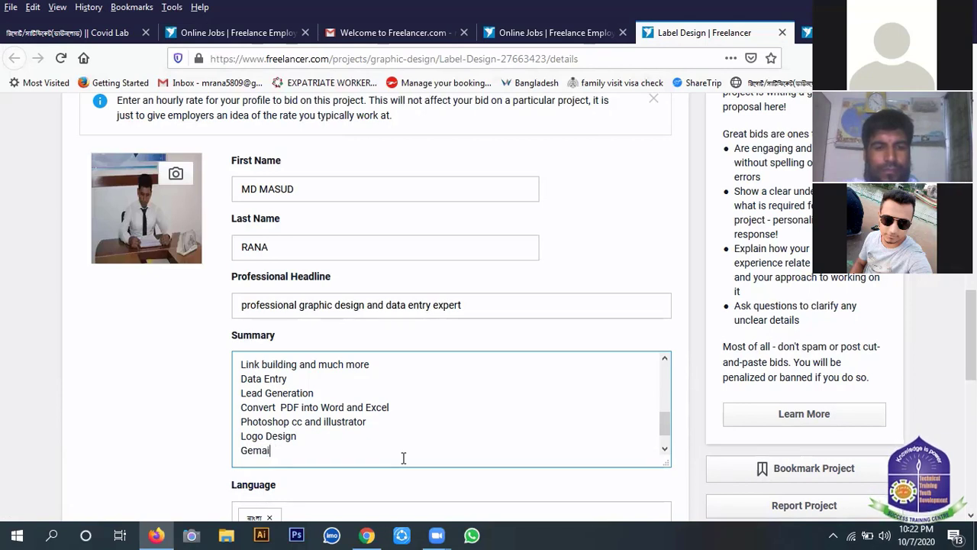
text(l )
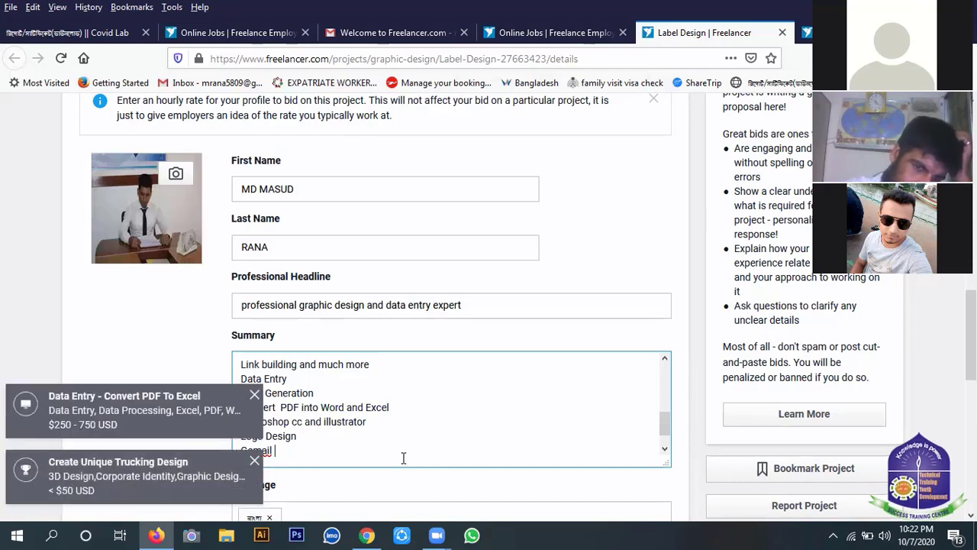
text(M)
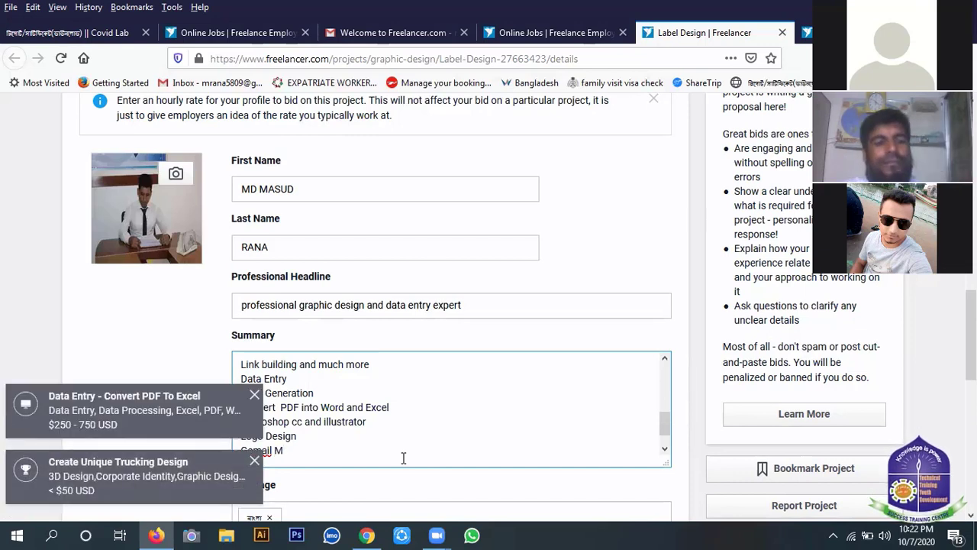
text(arketing)
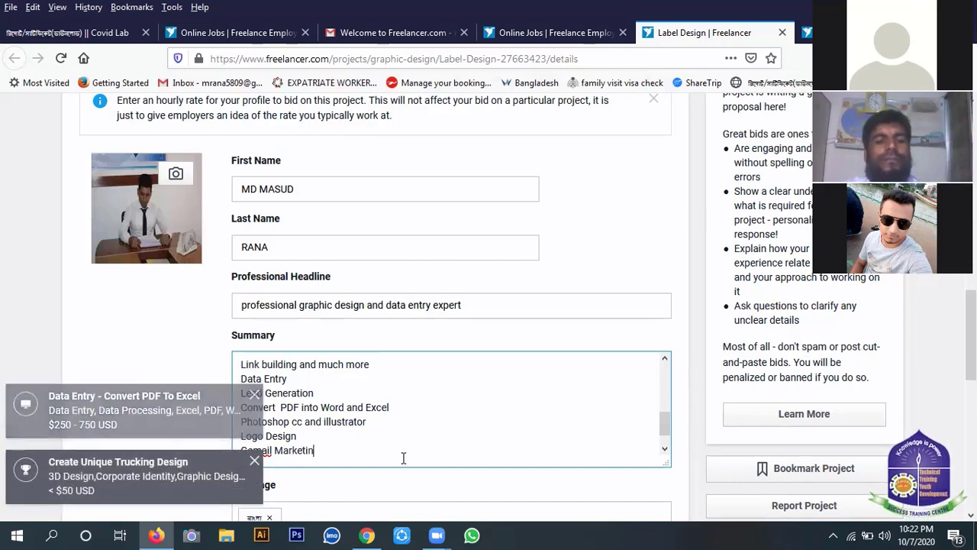
Split the misspelled 'Gemail' into 'G email' using the spelling suggestions, then add a new line
double_click(260, 452)
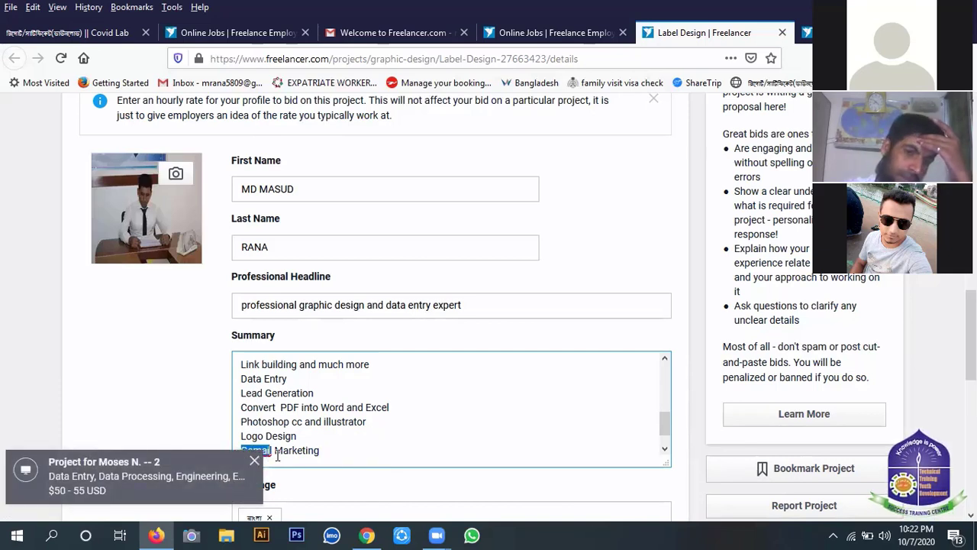
click(277, 456)
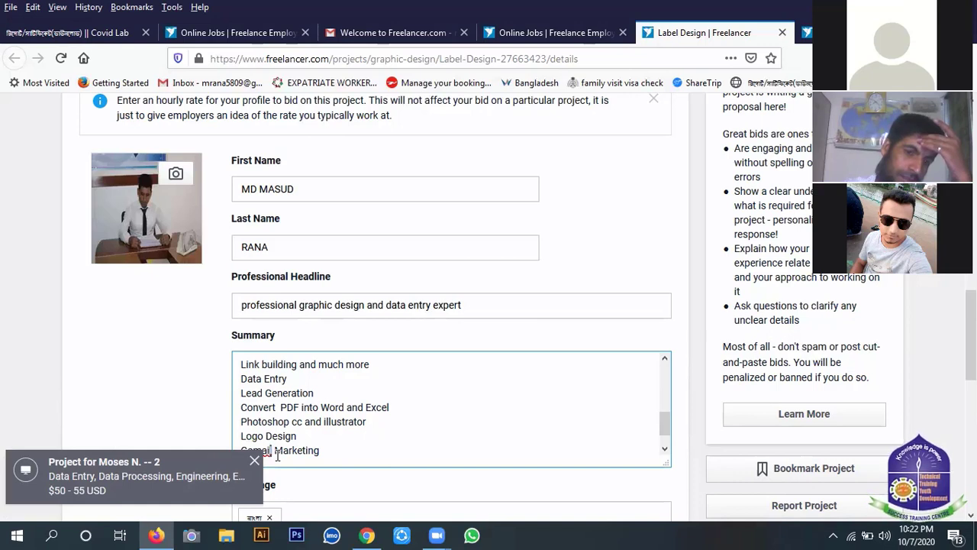
key(shift+Left)
key(shift+Left)
key(shift+Left)
key(shift+Left)
key(shift+Left)
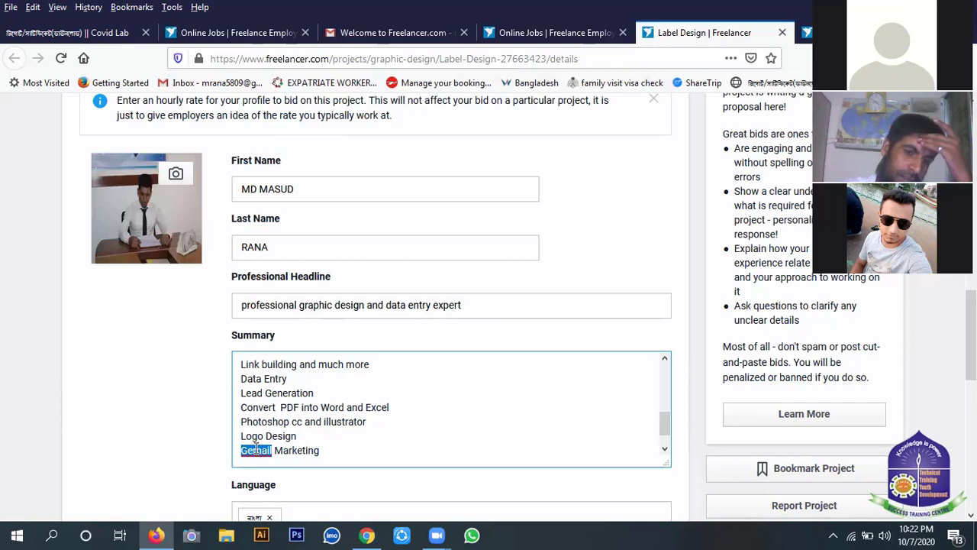
right_click(260, 451)
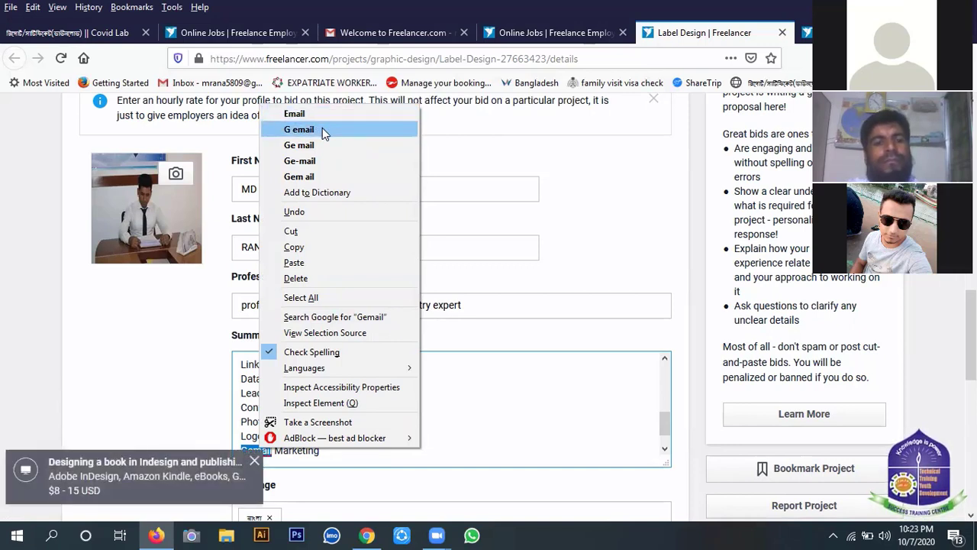
click(322, 129)
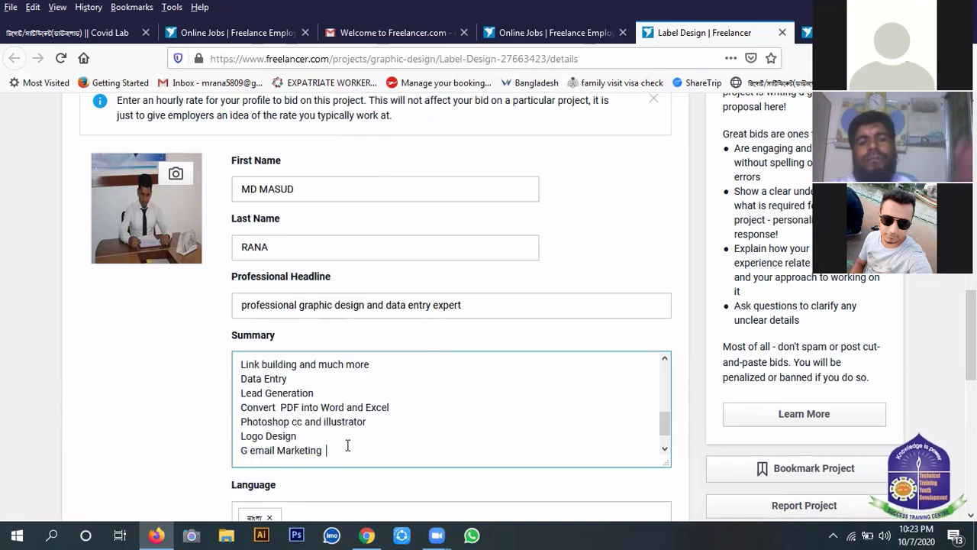
key(Return)
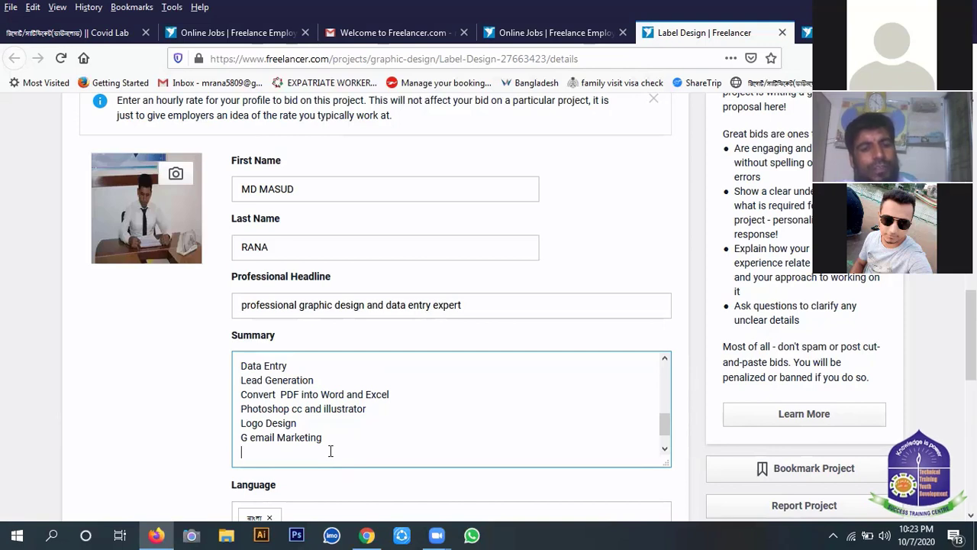
Remove the stray G so the line reads 'Email Marketing', then start a new line
click(244, 437)
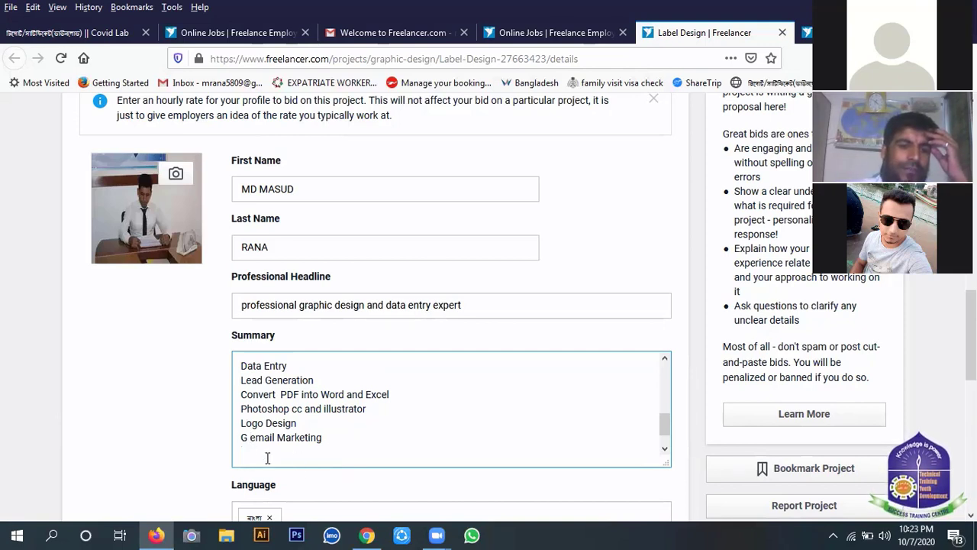
key(Right)
key(Delete)
key(BackSpace)
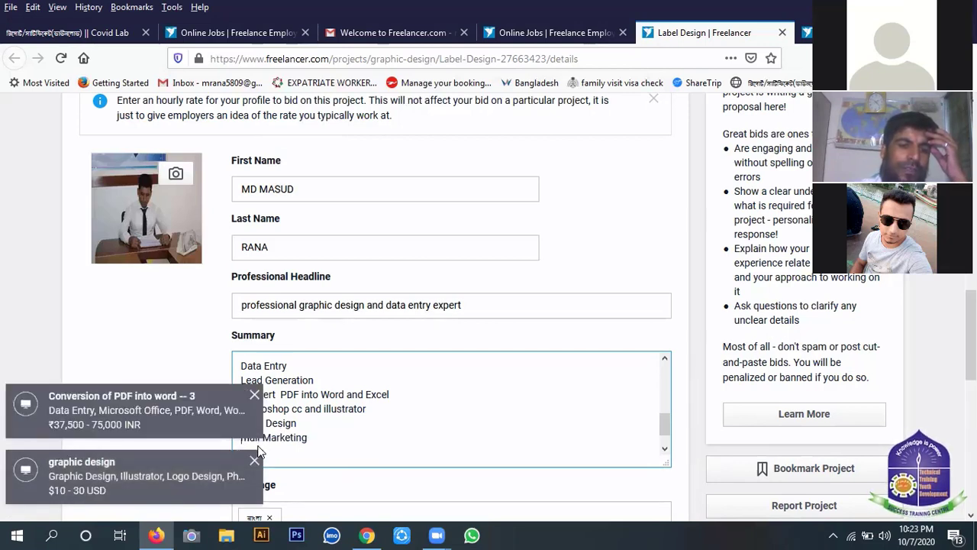
key(Delete)
text(E)
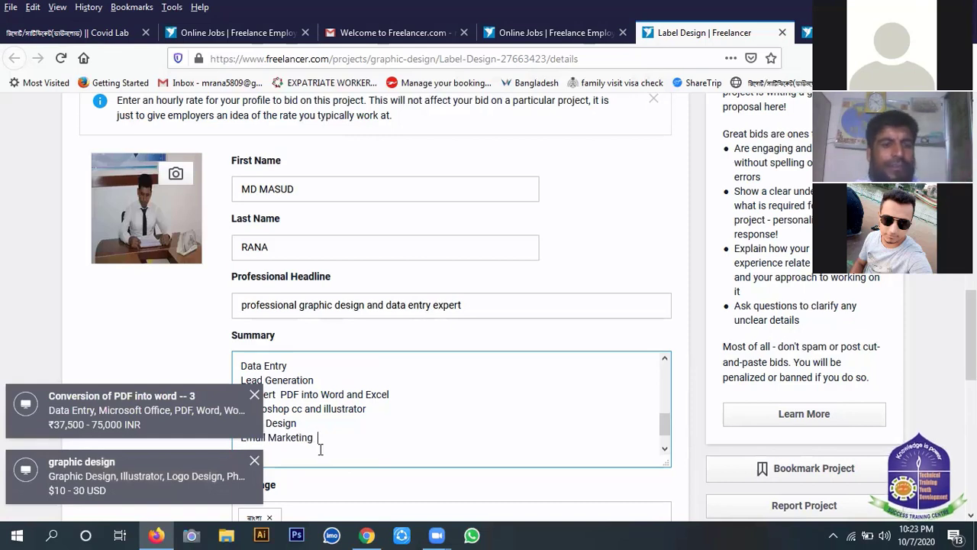
key(Return)
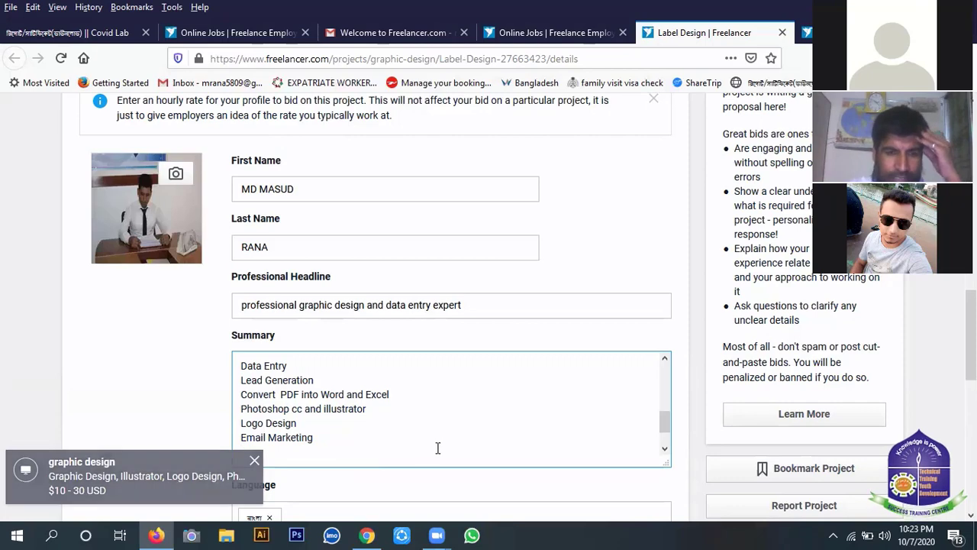
scroll(535, 478, down, 2)
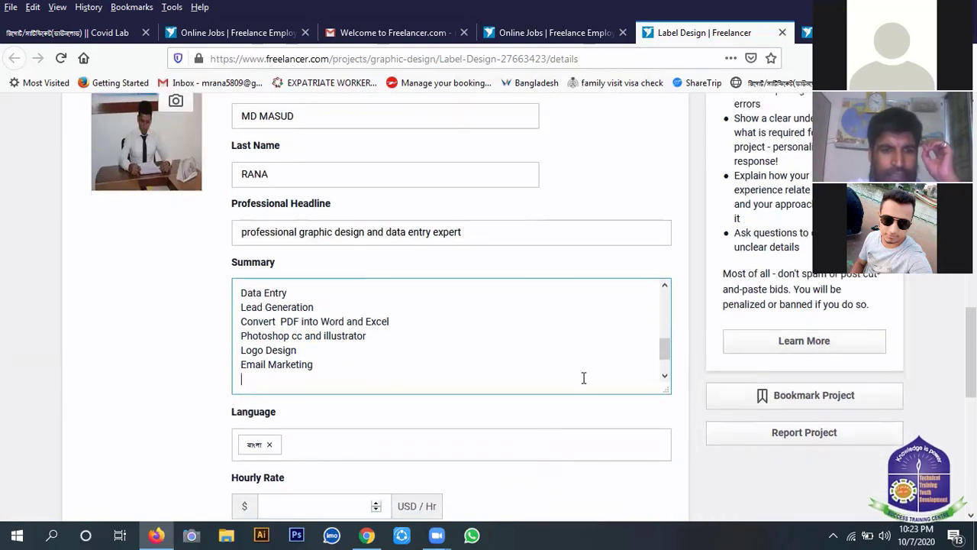
Remove the blank lines above the closing sentence and replace 'website' with 'facebook'
click(665, 378)
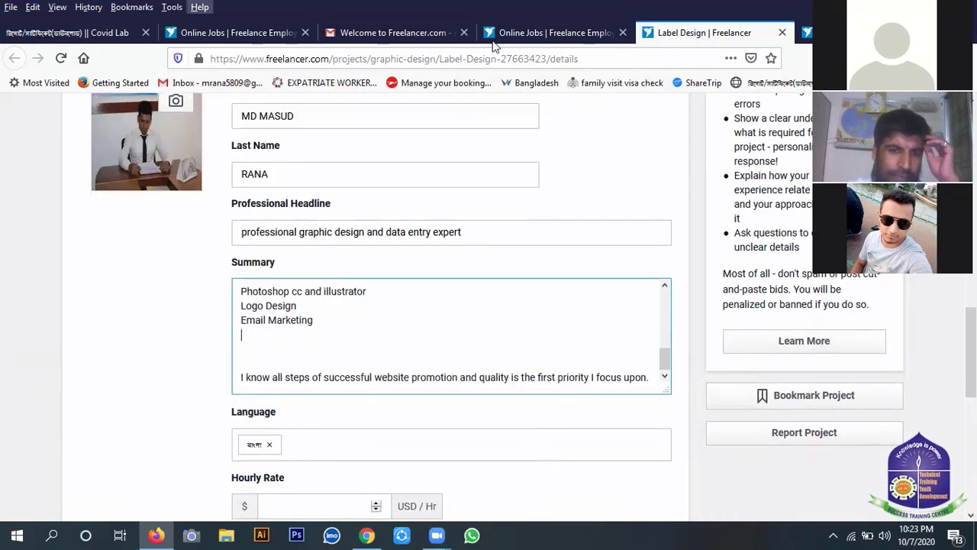
click(240, 377)
key(BackSpace)
key(BackSpace)
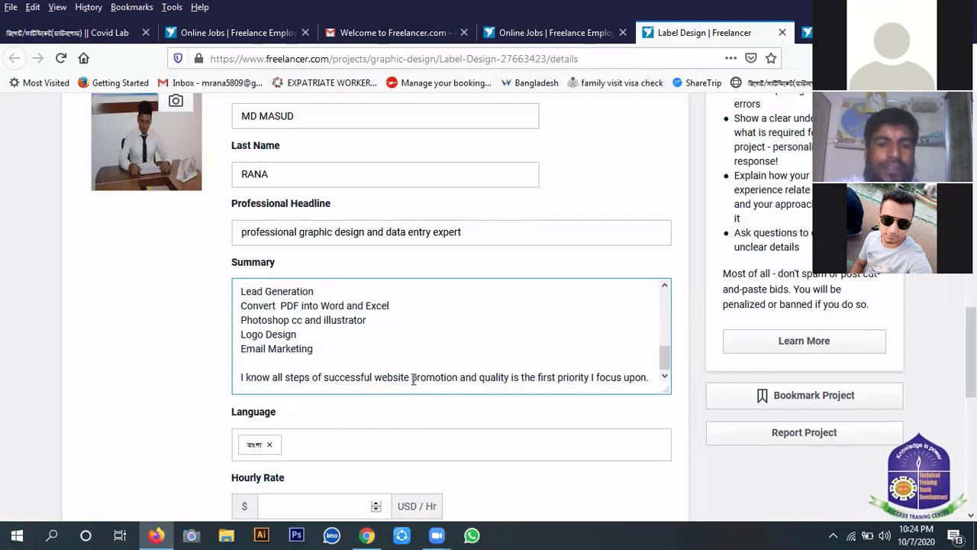
drag(412, 377, 373, 377)
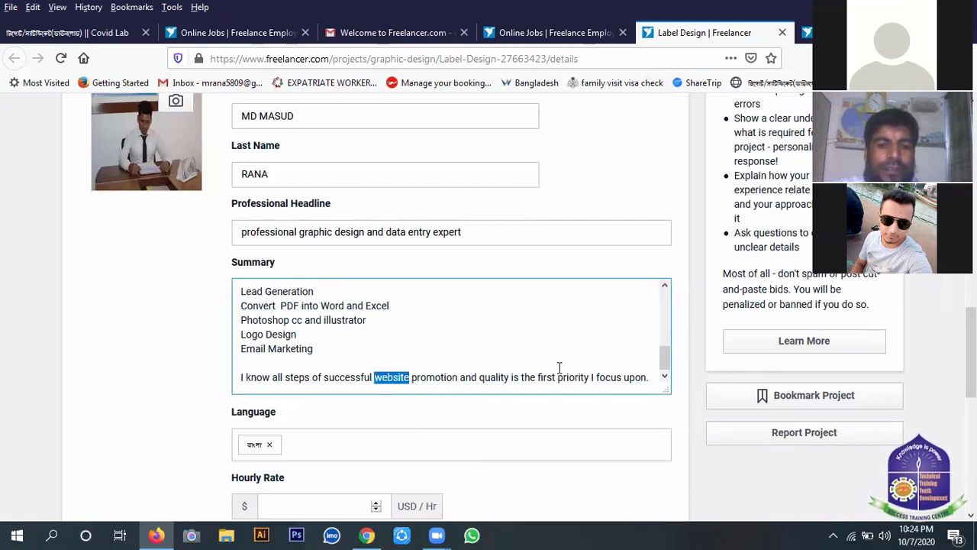
text(fACEBOO)
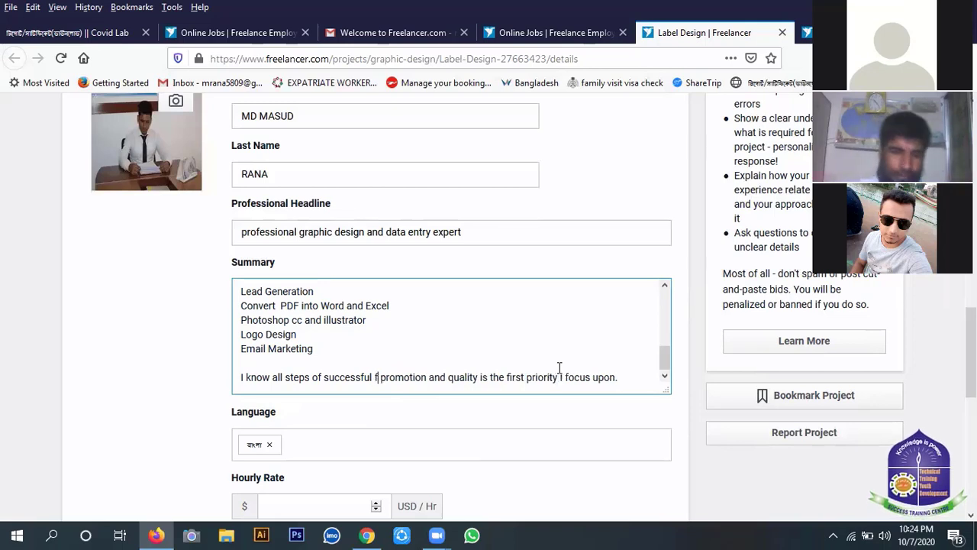
text(K)
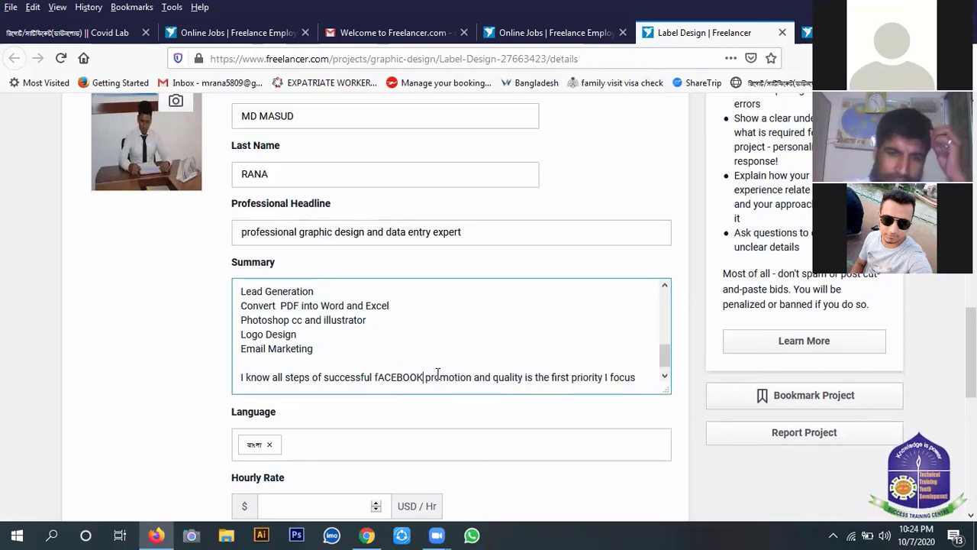
key(BackSpace)
key(BackSpace)
key(BackSpace)
key(BackSpace)
key(BackSpace)
key(BackSpace)
key(BackSpace)
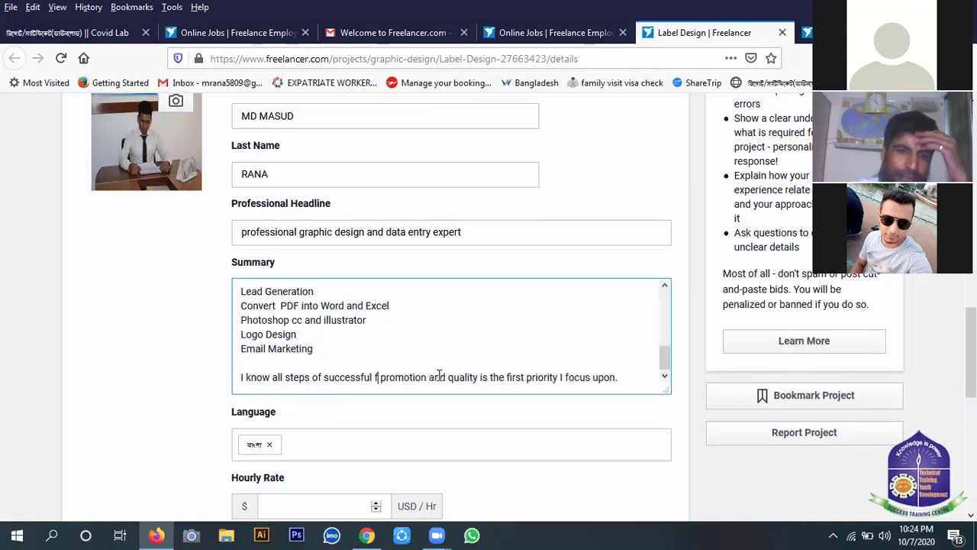
text(acebook)
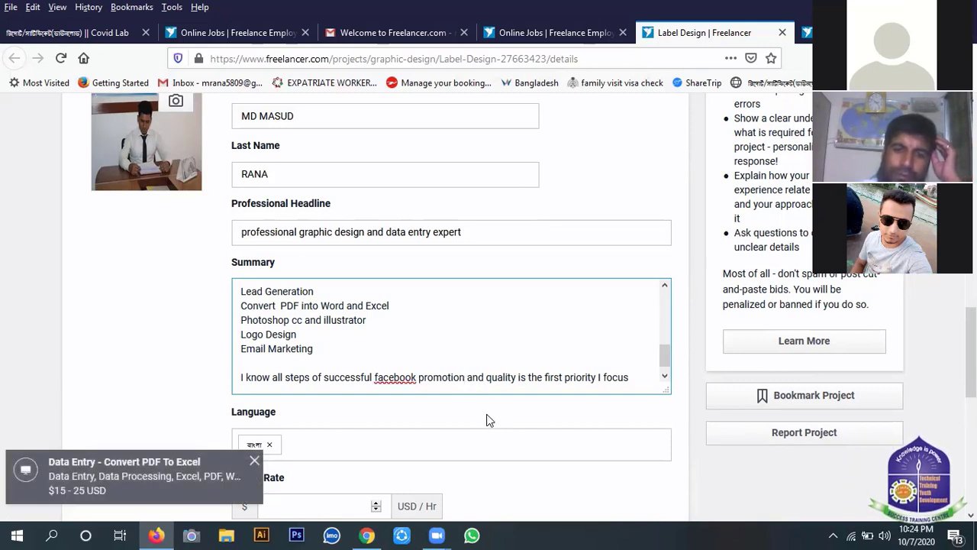
Change 'promotion' to 'promote' in the closing sentence
key(BackSpace)
key(BackSpace)
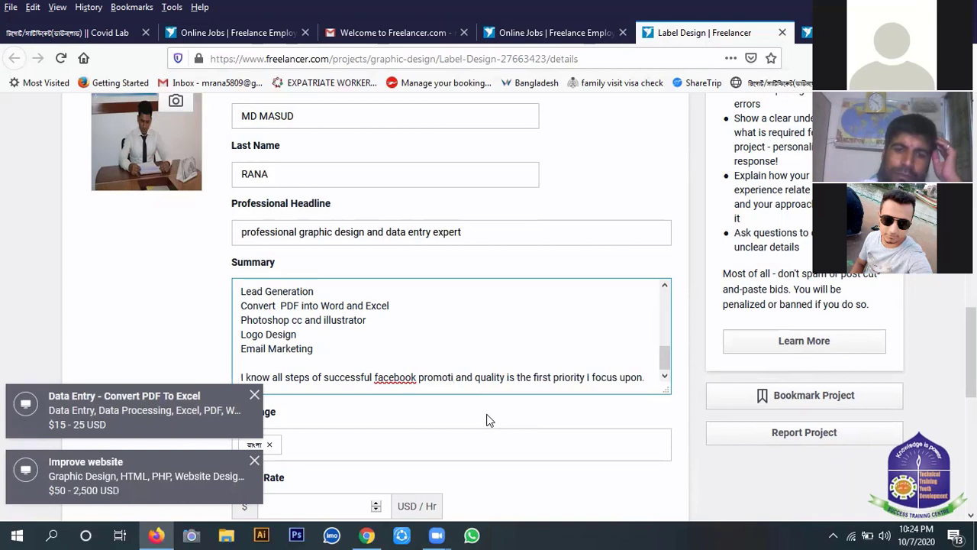
key(BackSpace)
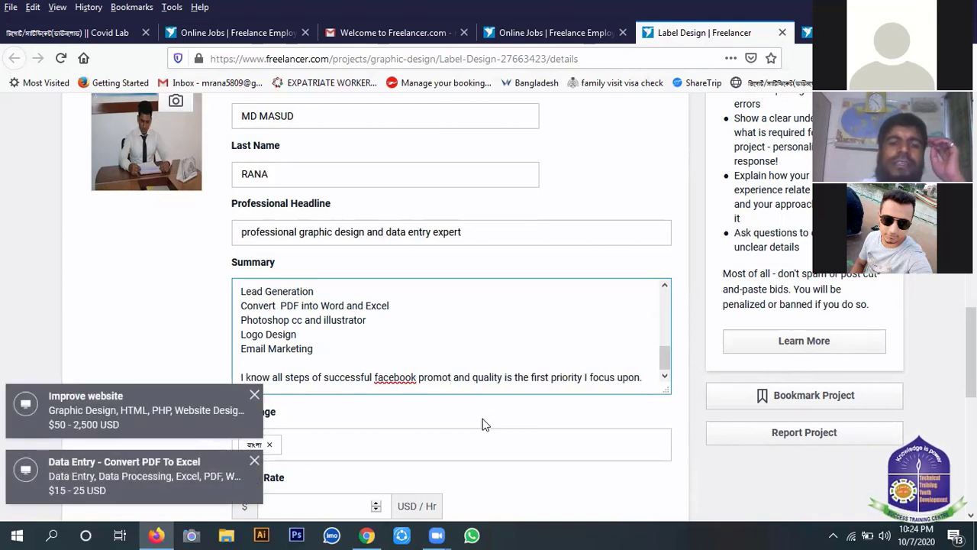
text(e)
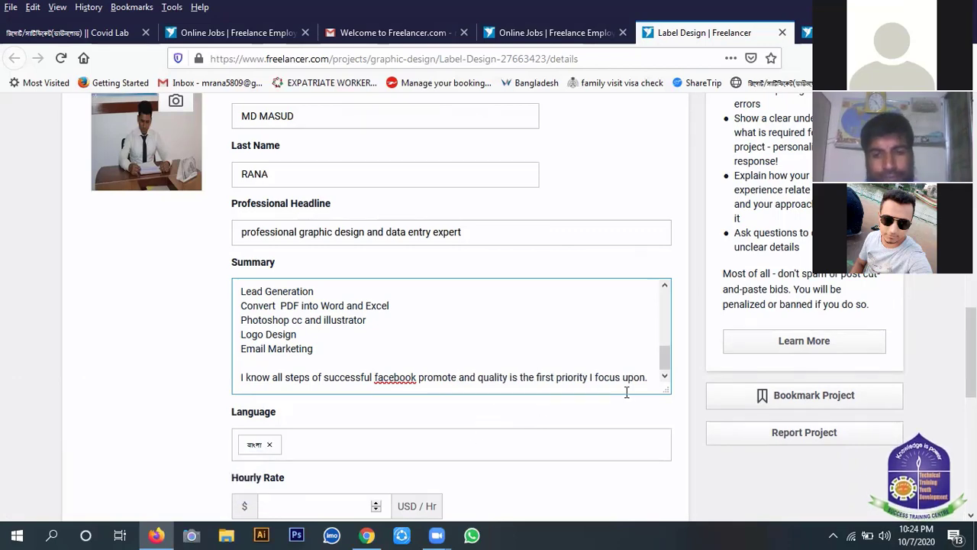
Add English to the profile languages alongside Bangla and close the language list
scroll(514, 440, down, 1)
scroll(321, 374, down, 3)
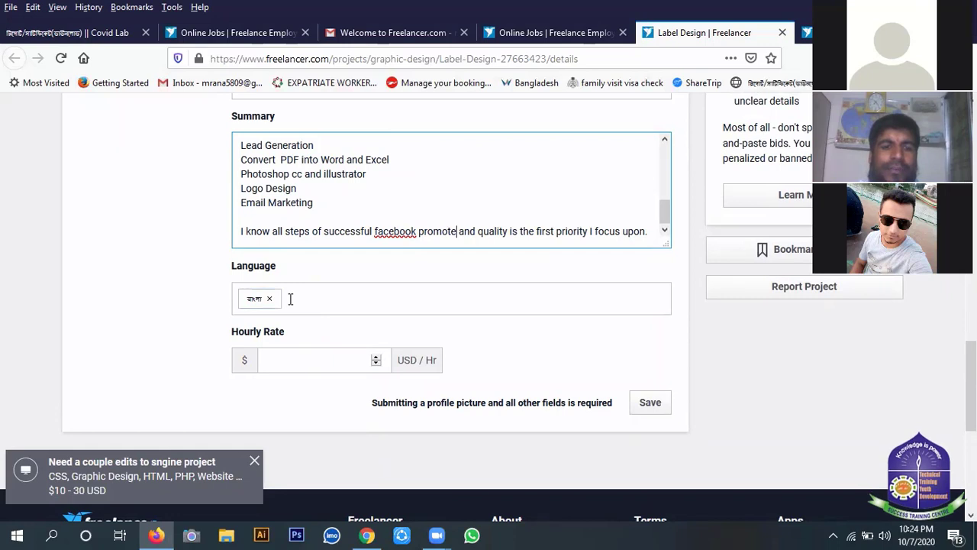
click(290, 309)
text(e)
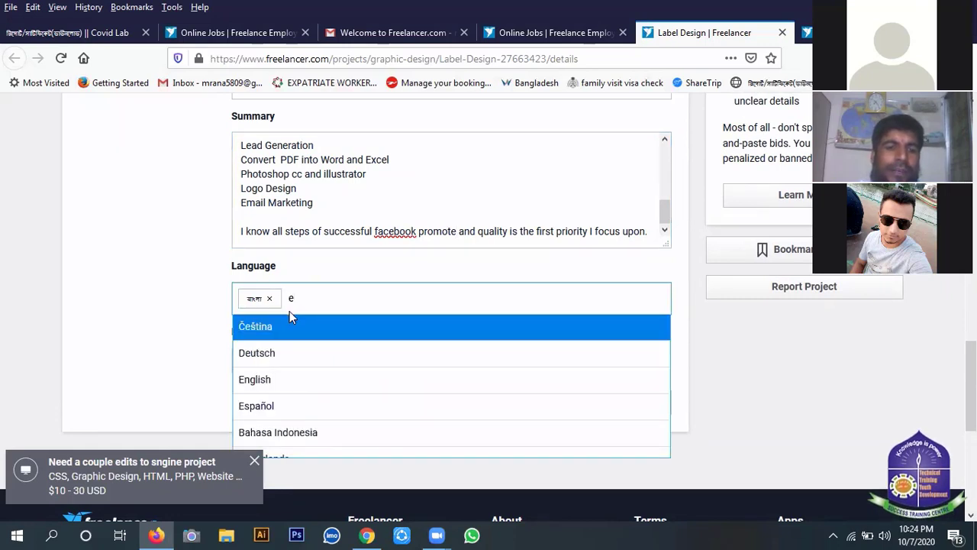
click(284, 382)
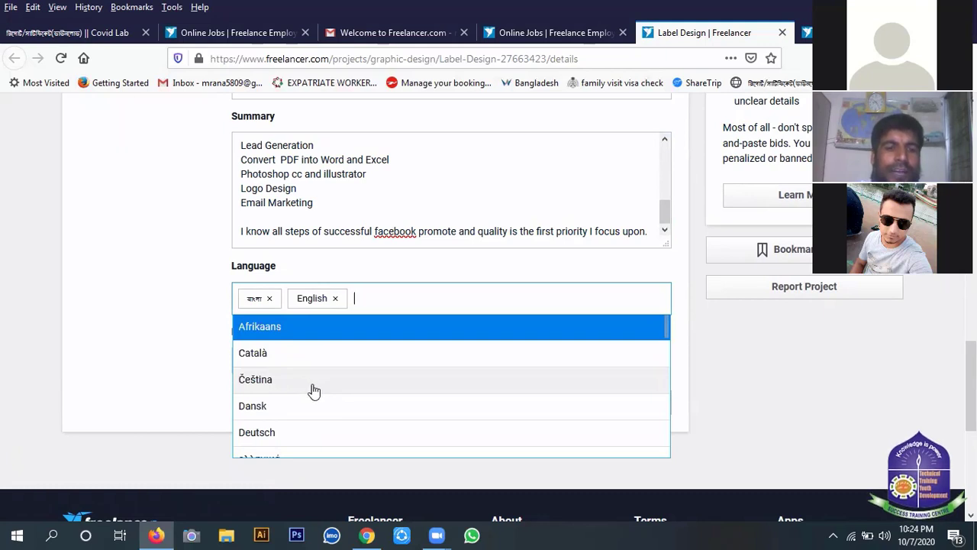
scroll(316, 407, down, 2)
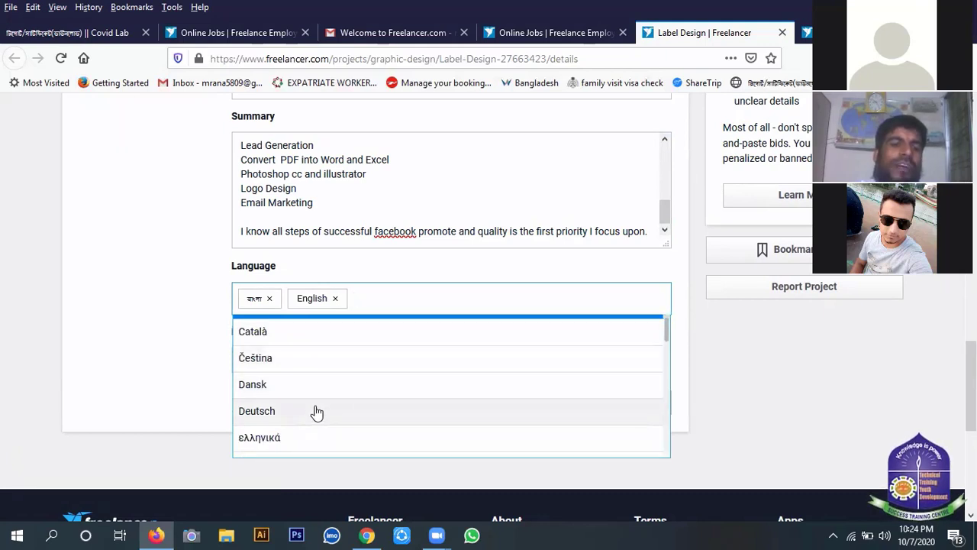
scroll(317, 413, down, 1)
scroll(317, 412, up, 2)
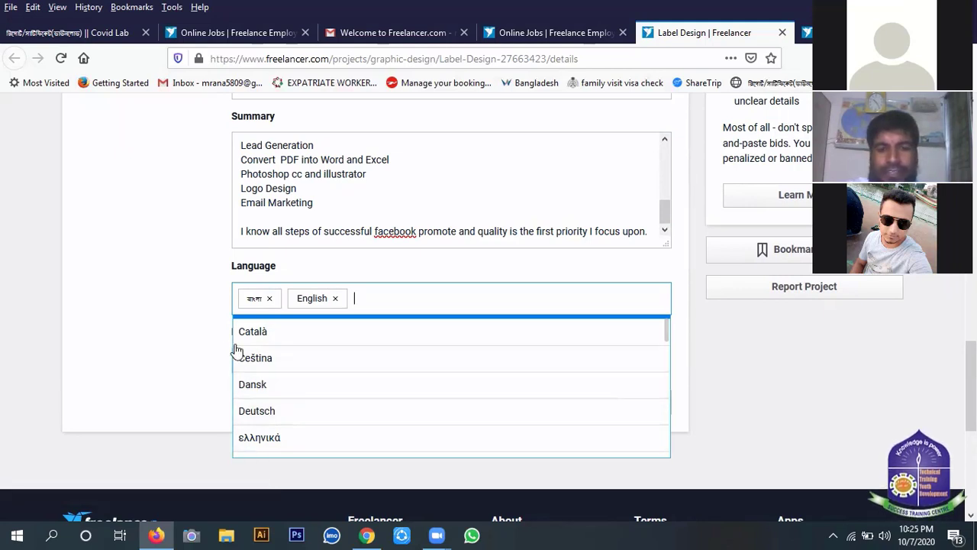
click(291, 349)
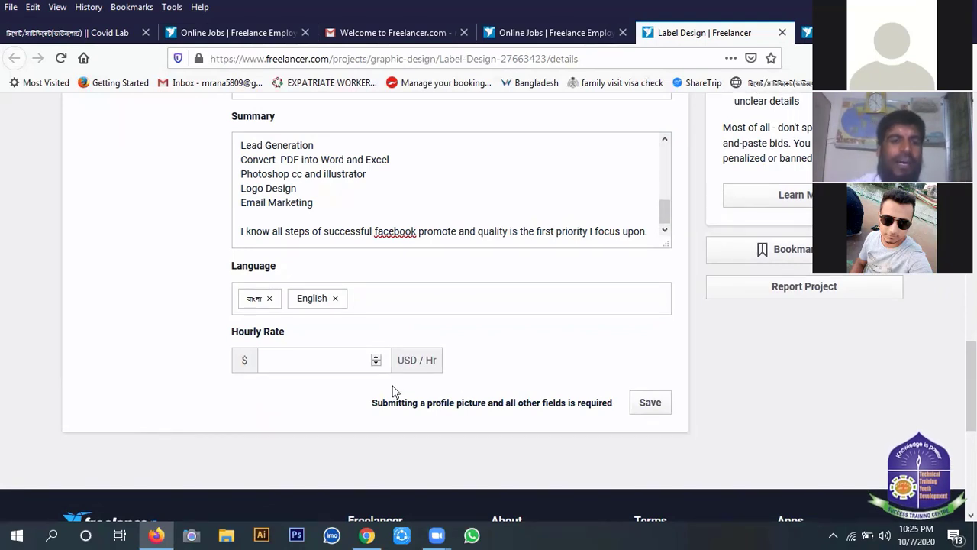
Enter an hourly rate of 05 USD/hr and save the profile
click(357, 357)
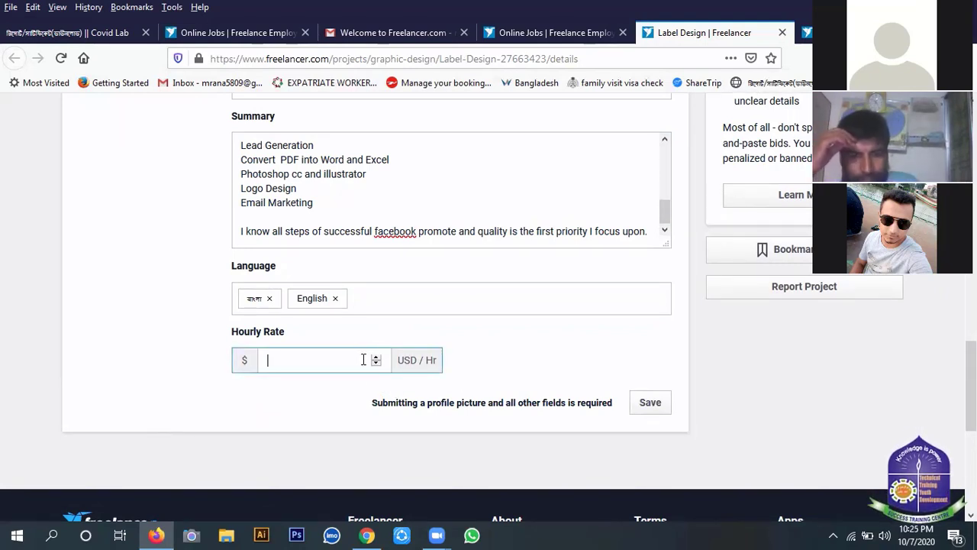
text(05)
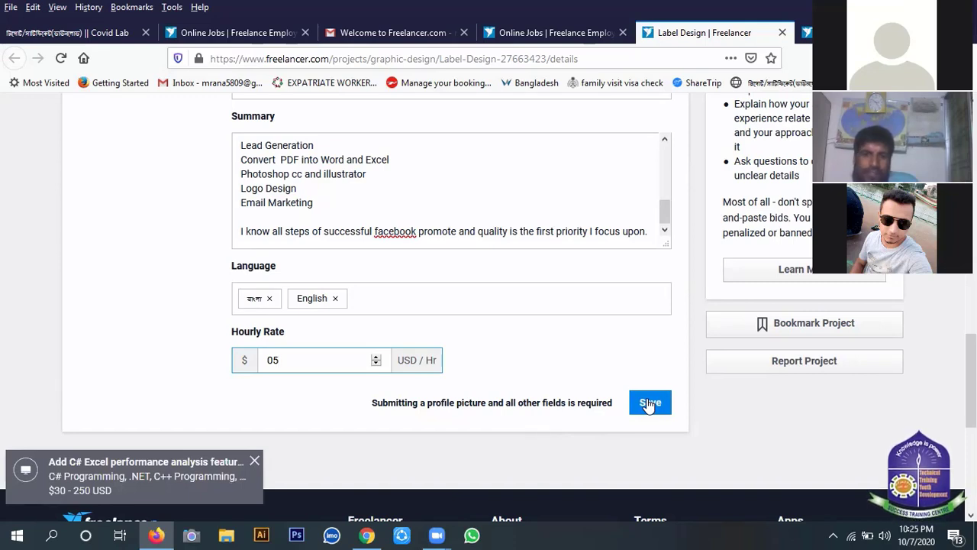
click(405, 241)
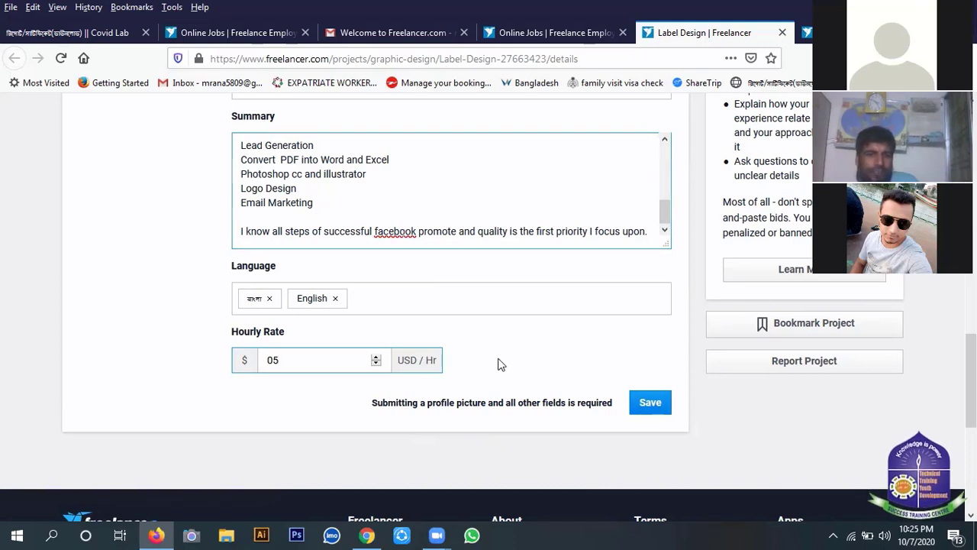
click(649, 405)
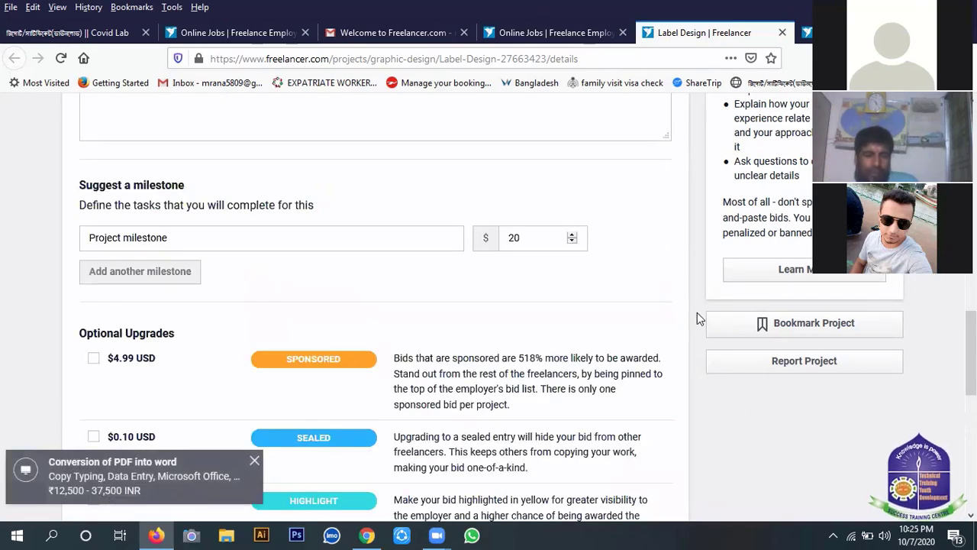
scroll(697, 314, up, 4)
scroll(698, 330, up, 2)
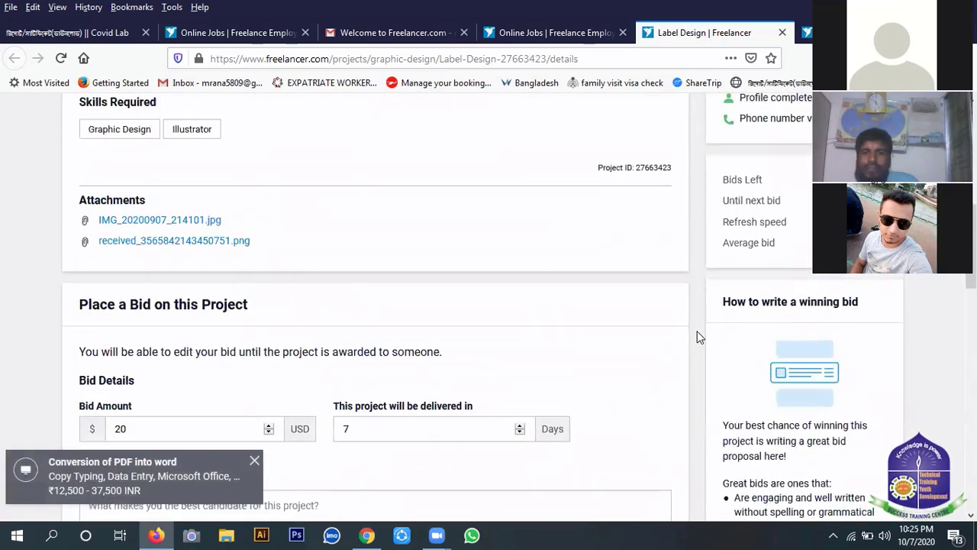
scroll(697, 332, down, 3)
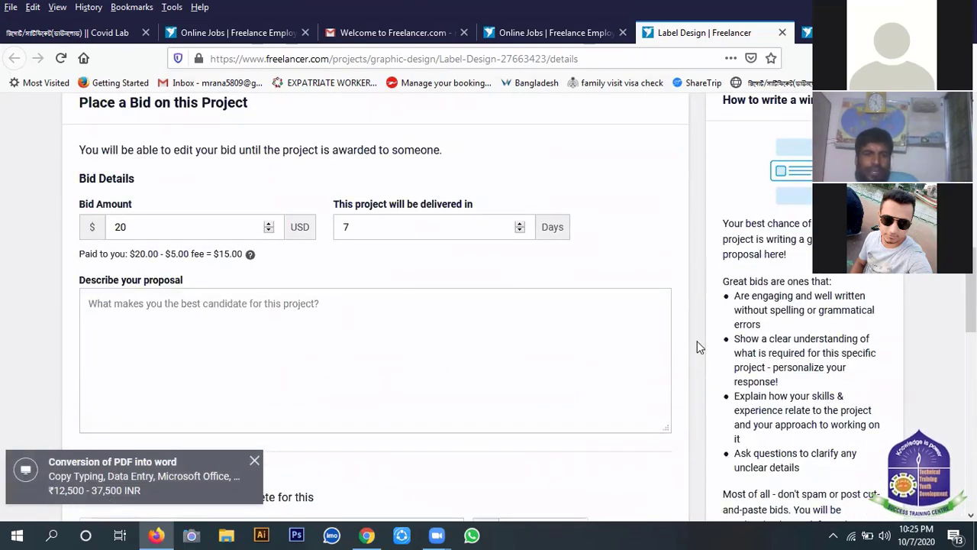
scroll(682, 378, up, 10)
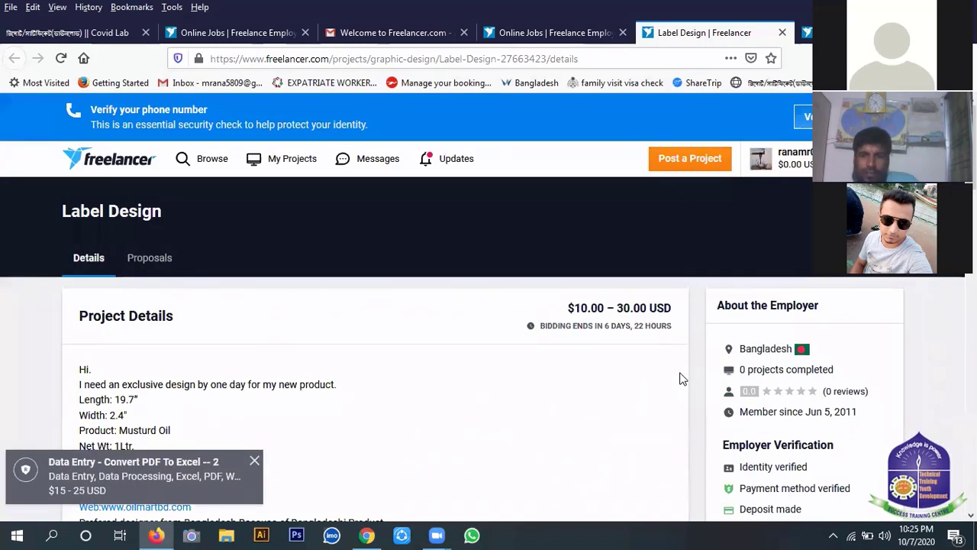
scroll(617, 376, down, 2)
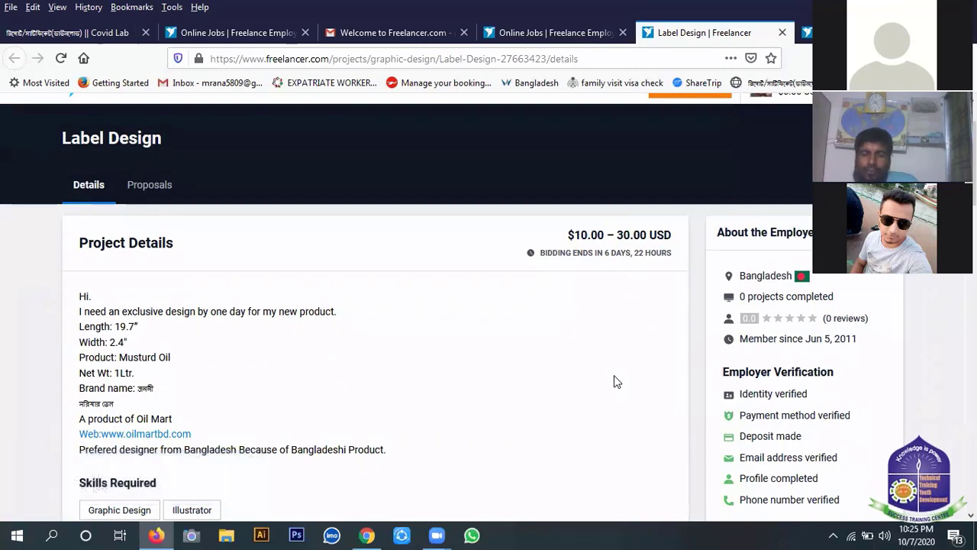
scroll(617, 381, down, 4)
scroll(614, 375, up, 6)
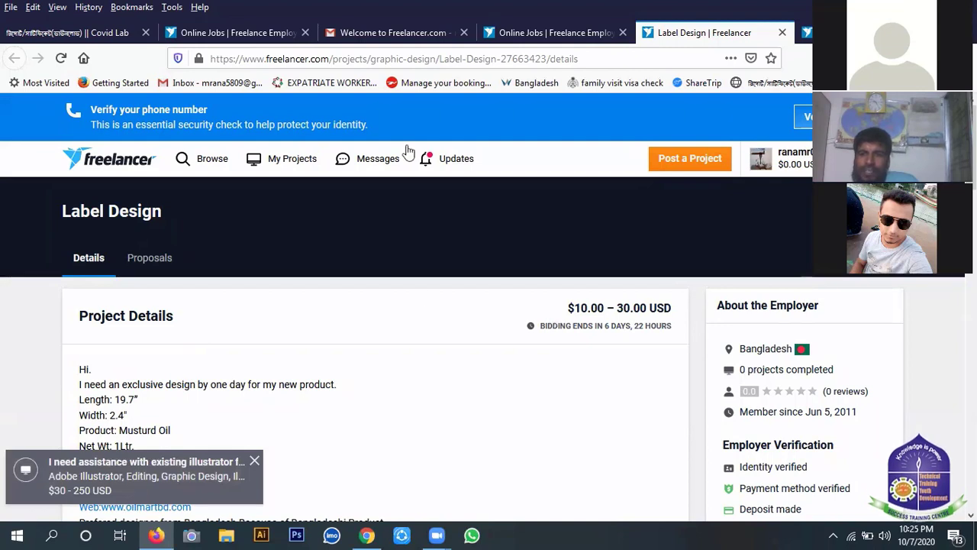
Open your public profile from the account menu and scroll down to the Verifications panel
click(758, 159)
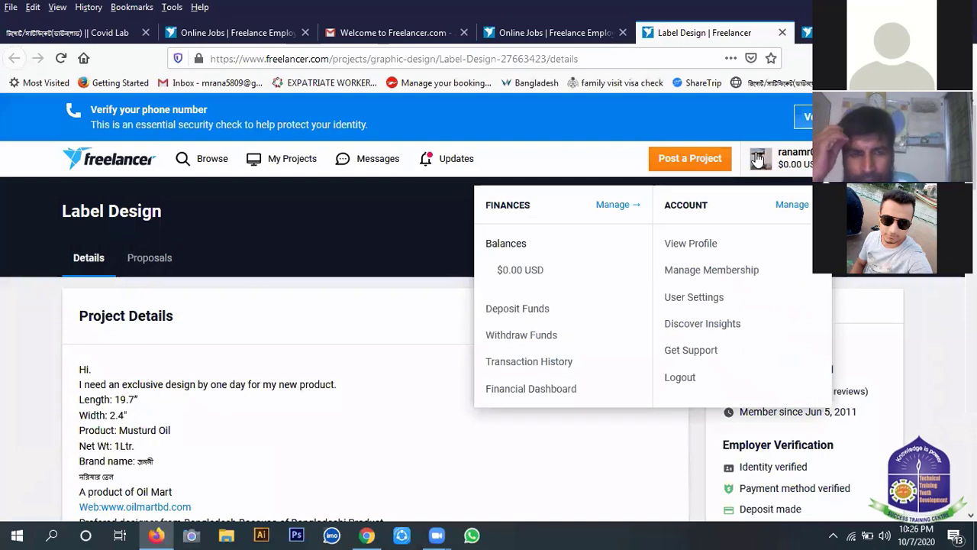
click(703, 248)
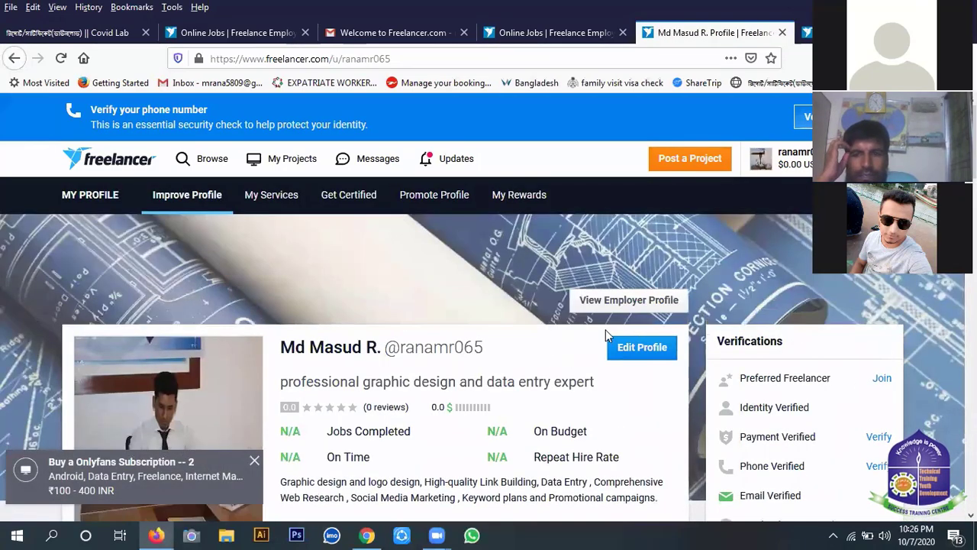
scroll(732, 344, down, 2)
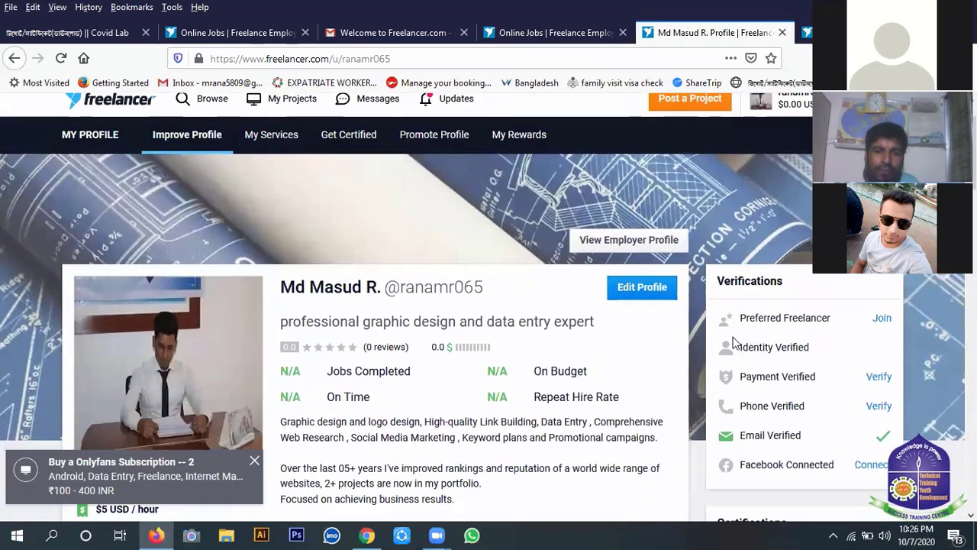
scroll(731, 344, down, 2)
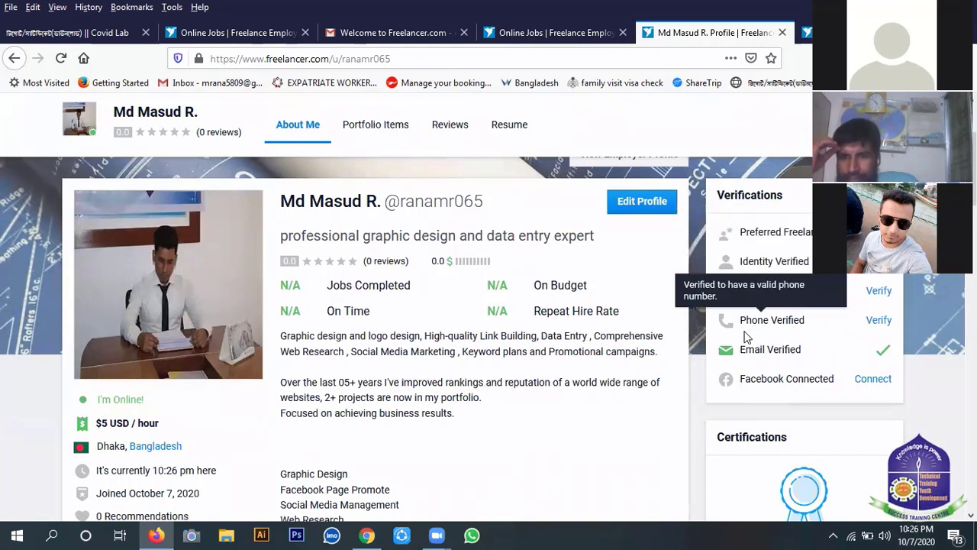
Go to phone verification and browse the Trust & Verification options, currently scoring 5 (Low)
click(878, 320)
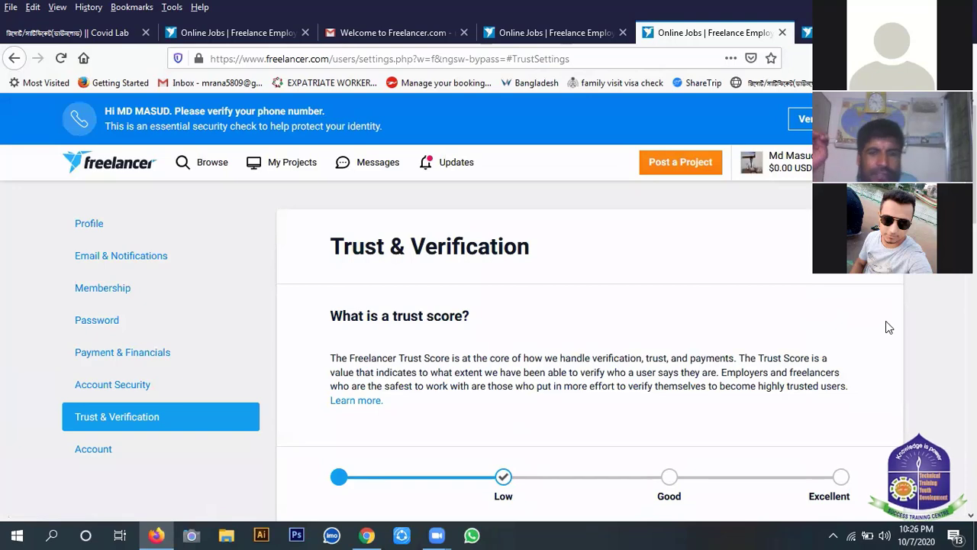
scroll(886, 324, down, 2)
scroll(888, 334, down, 2)
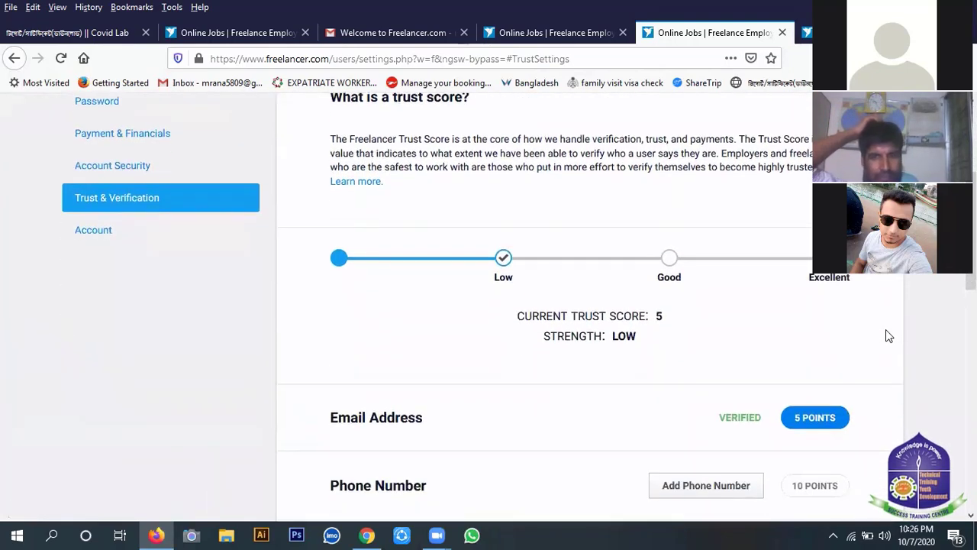
scroll(921, 352, down, 3)
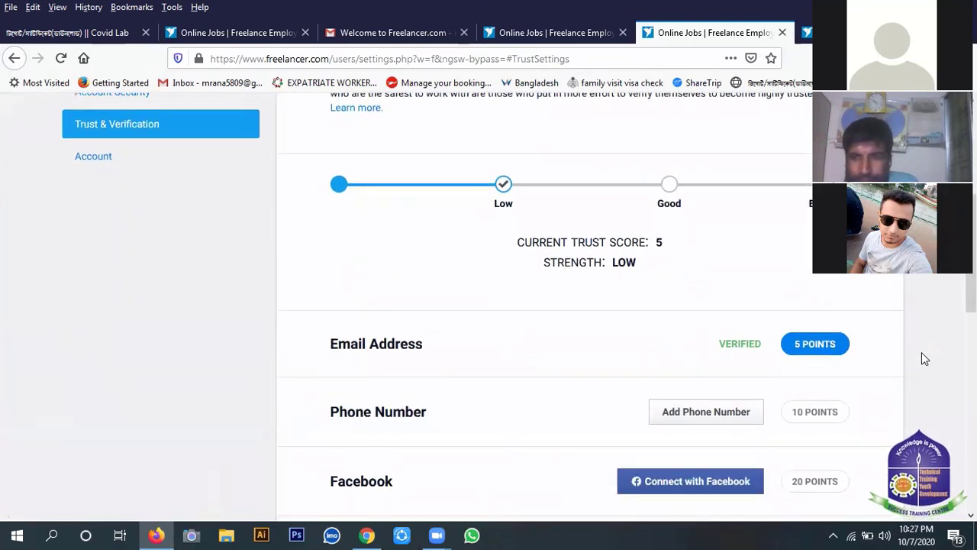
scroll(922, 352, down, 2)
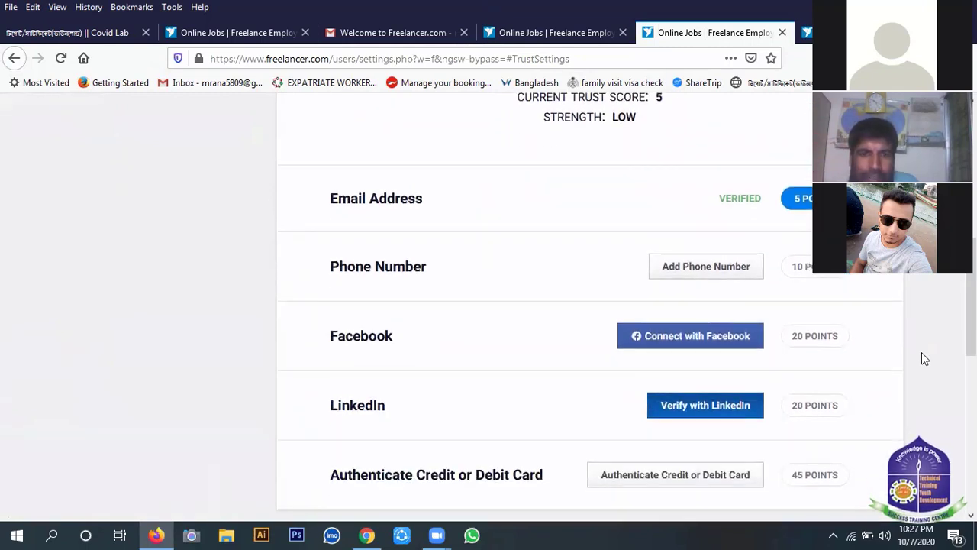
Add a Bangladesh phone number and request a verification code for it
click(714, 271)
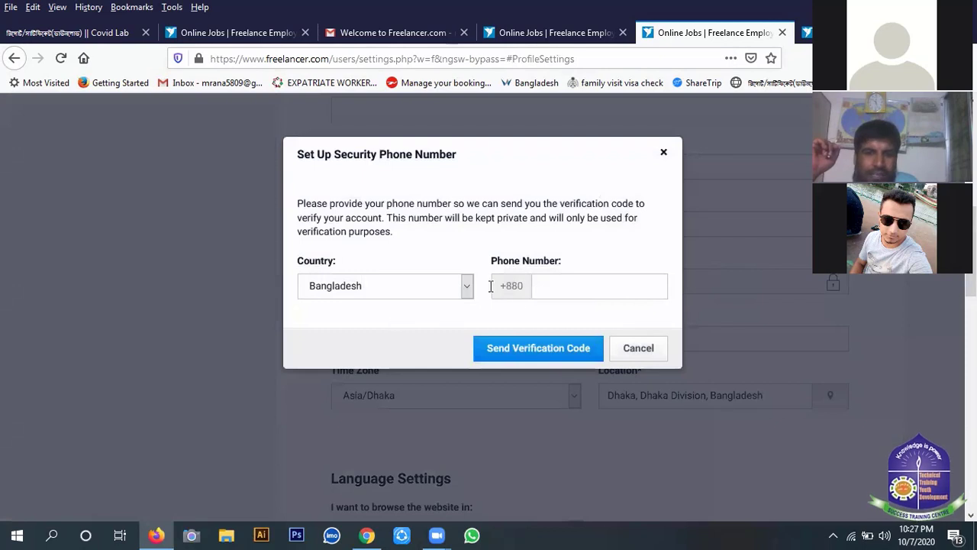
click(547, 284)
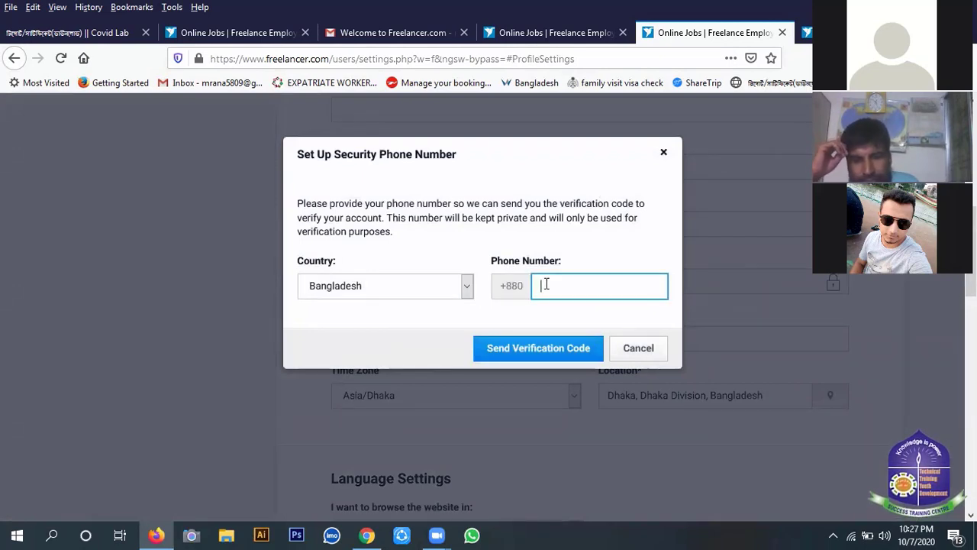
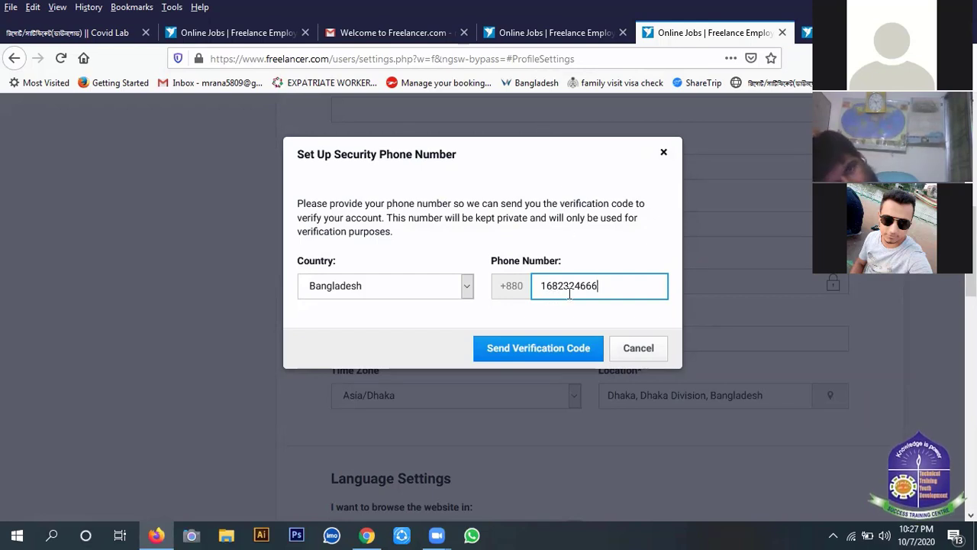
click(566, 350)
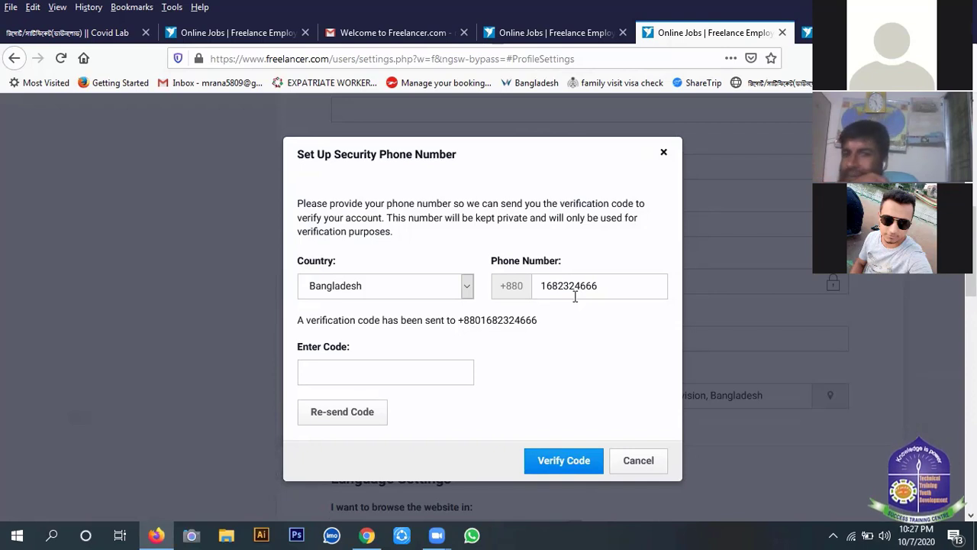
Submit the received verification code for the phone and close the success message
click(406, 372)
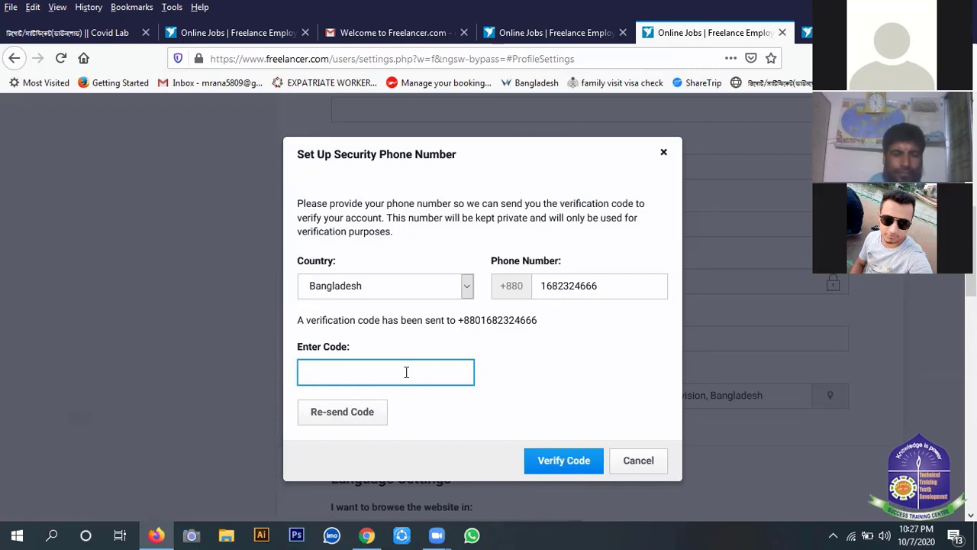
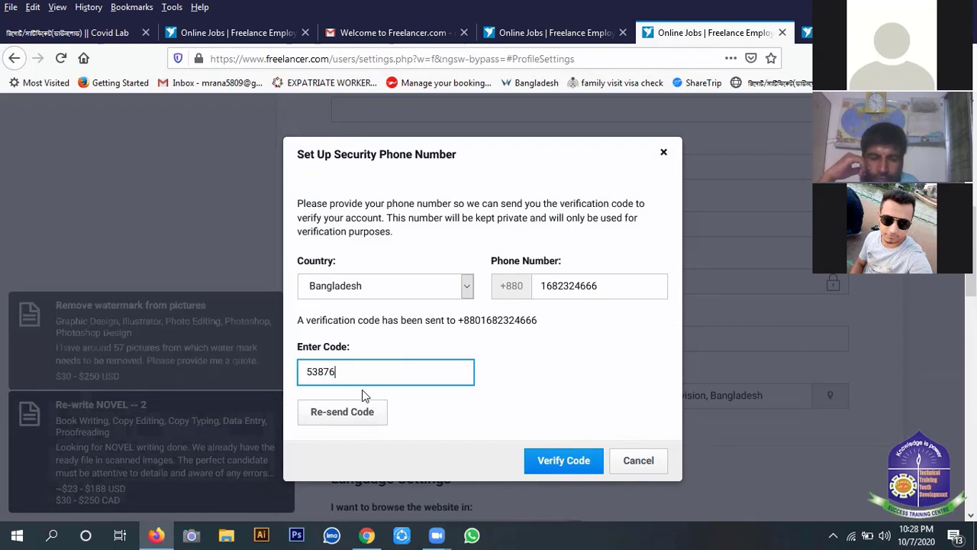
click(546, 467)
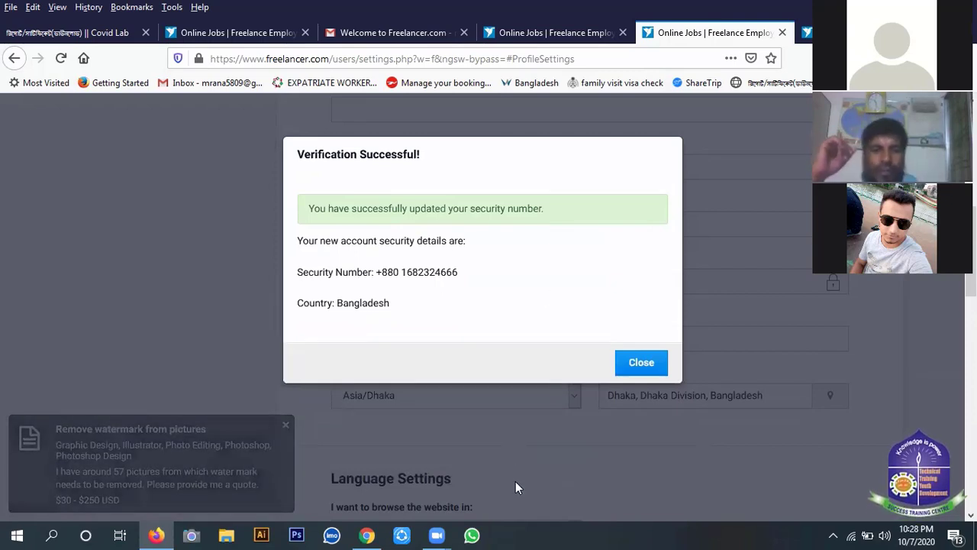
click(640, 364)
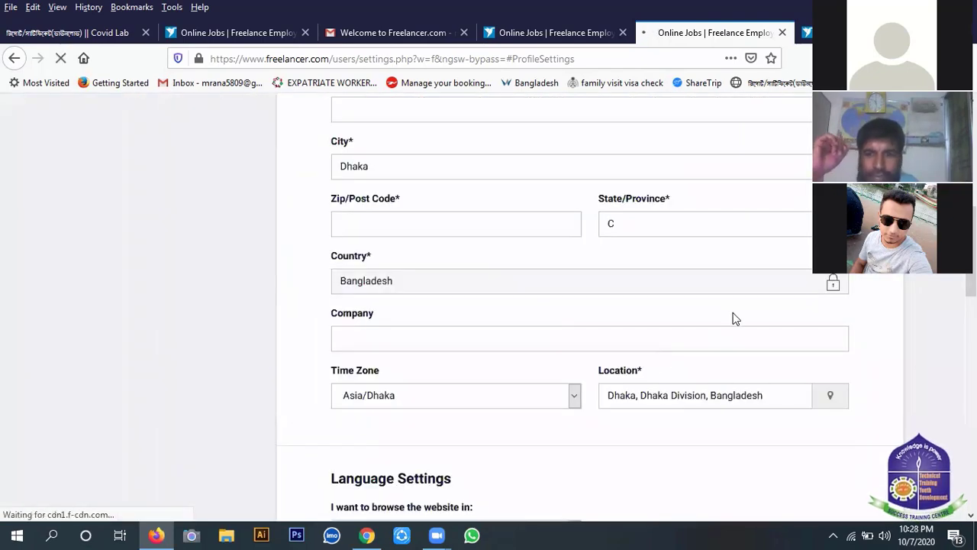
Scroll through Profile Details settings to the empty Address and Zip/Post Code fields
scroll(733, 320, up, 3)
scroll(733, 320, up, 4)
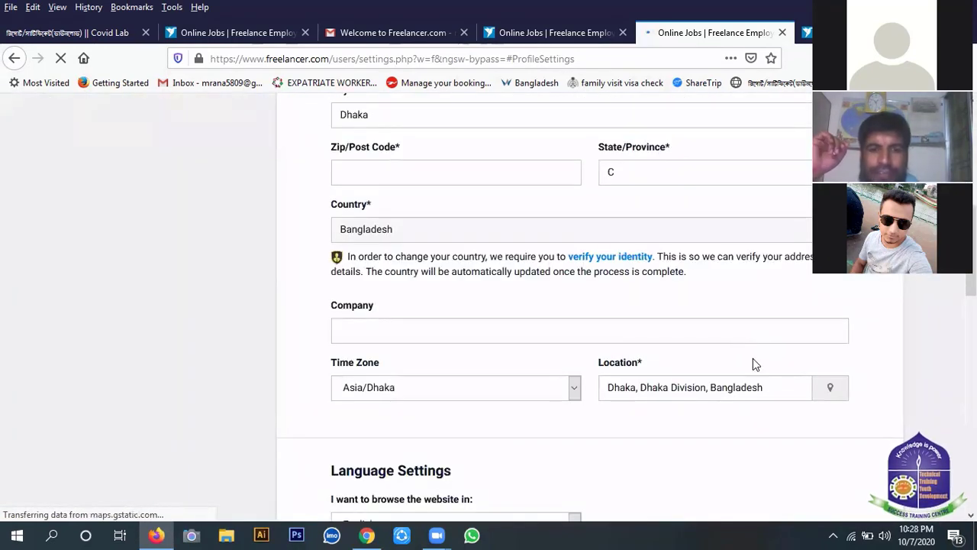
scroll(753, 364, up, 3)
scroll(753, 364, up, 2)
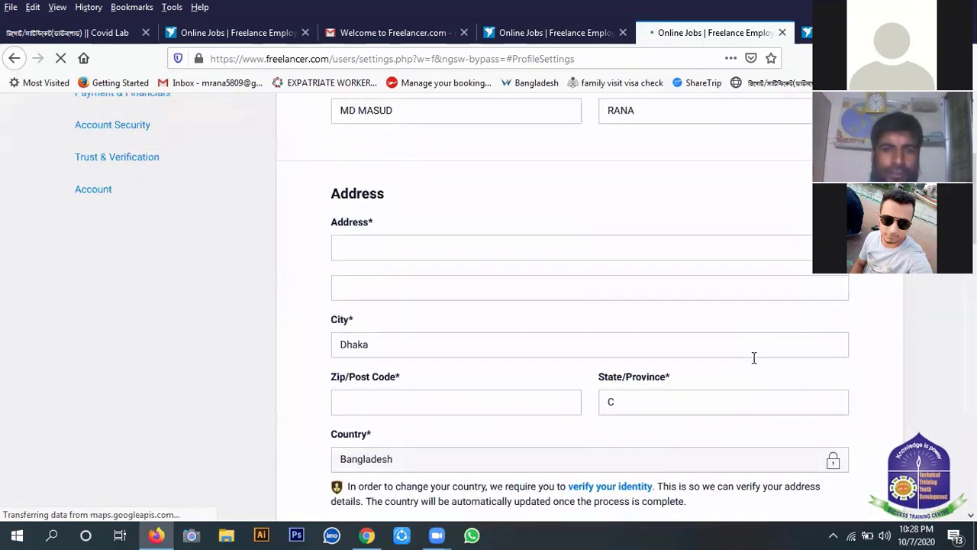
scroll(753, 364, up, 1)
scroll(753, 364, up, 1)
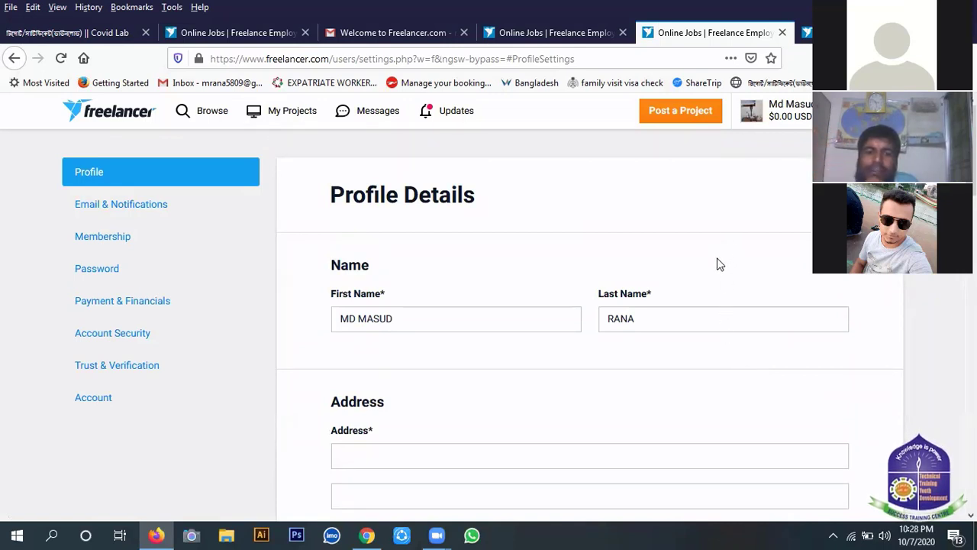
scroll(633, 323, down, 2)
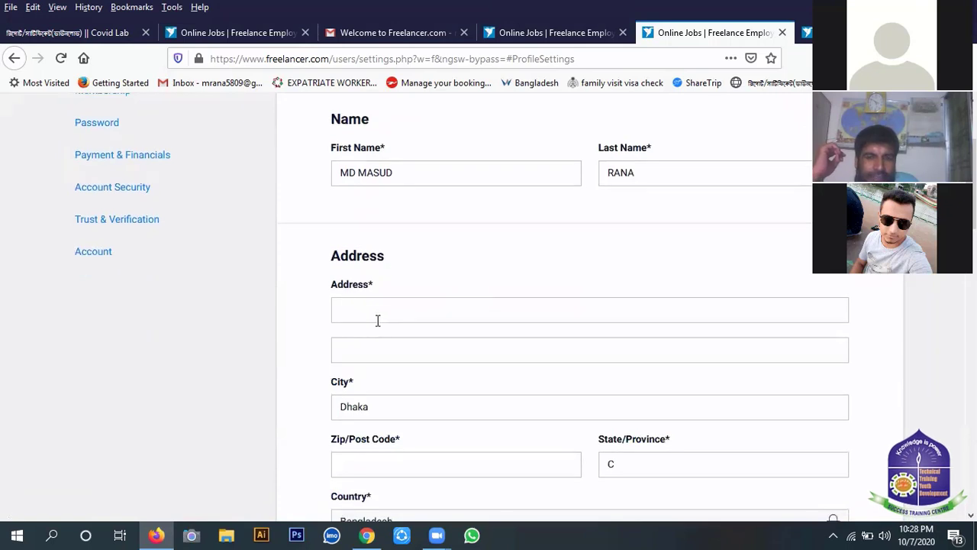
Type the street address and house number into the Address field
click(380, 313)
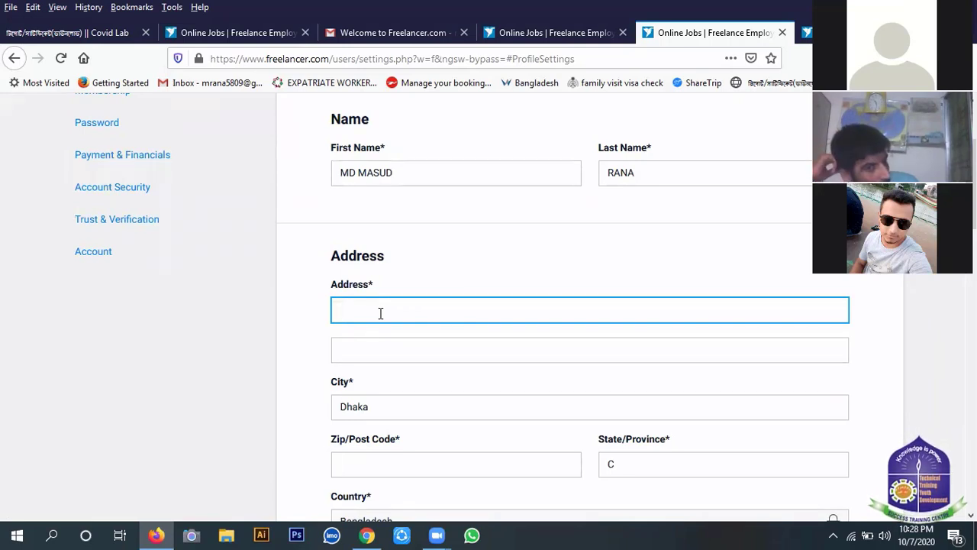
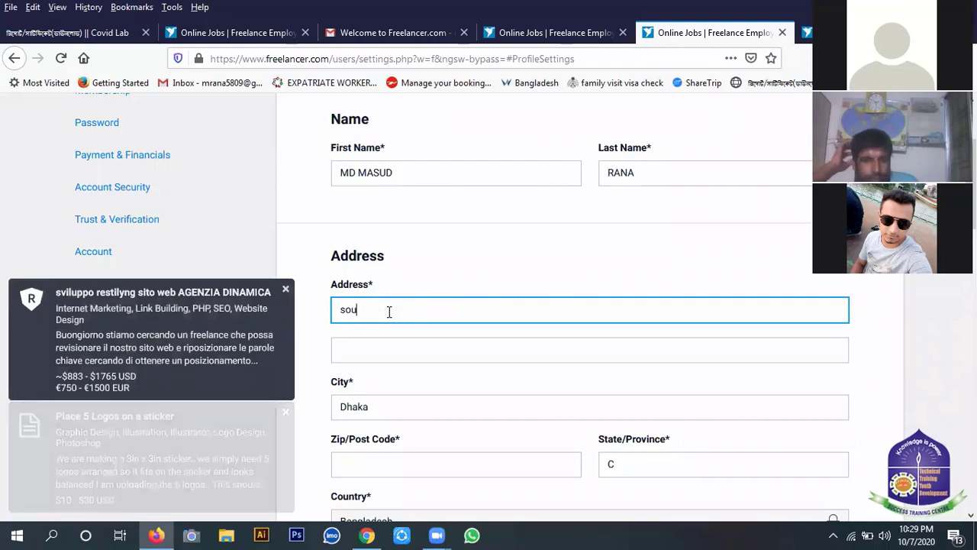
text(29)
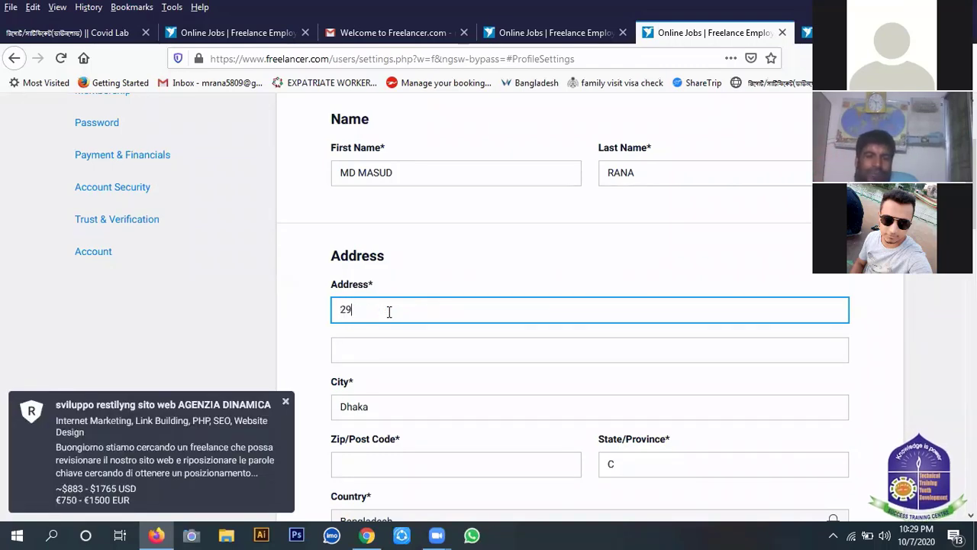
key(ctrl+z)
key(ctrl+z)
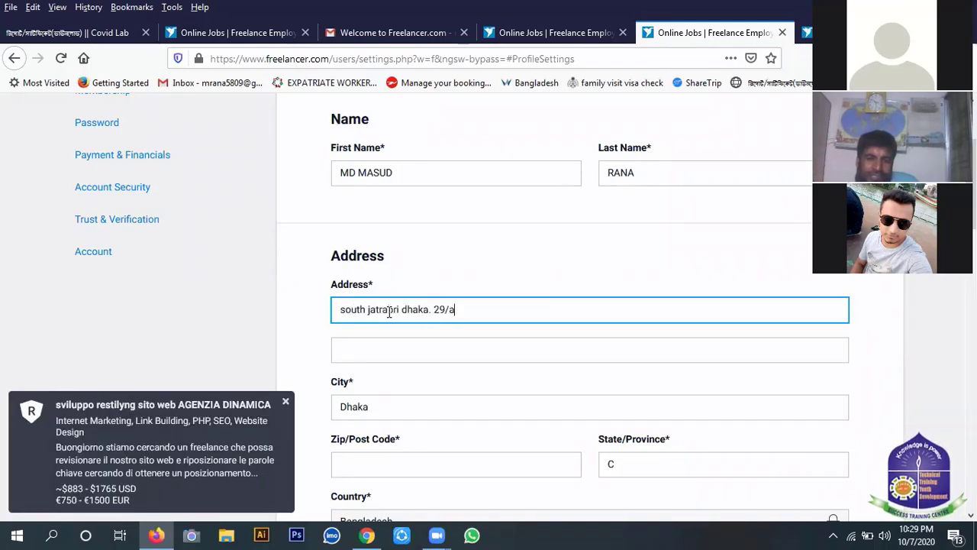
Move the house number to the start of the address and append the postcode
key(BackSpace)
key(BackSpace)
key(BackSpace)
key(BackSpace)
key(BackSpace)
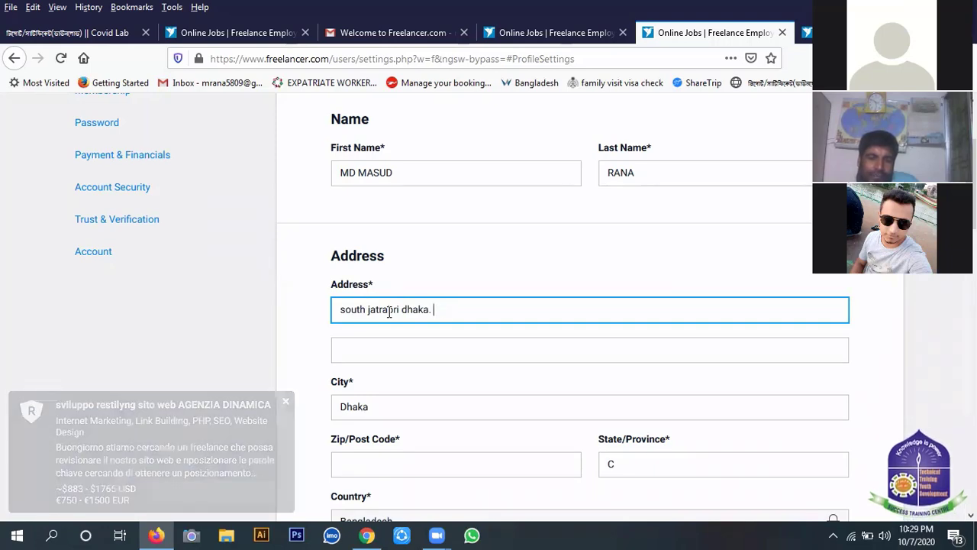
key(Left)
key(Left)
key(Left)
key(Left)
key(Left)
key(Left)
key(Left)
key(Left)
key(Left)
key(Left)
key(Left)
key(Left)
key(Left)
key(Left)
key(Left)
key(Left)
key(Left)
key(Left)
key(Left)
key(Left)
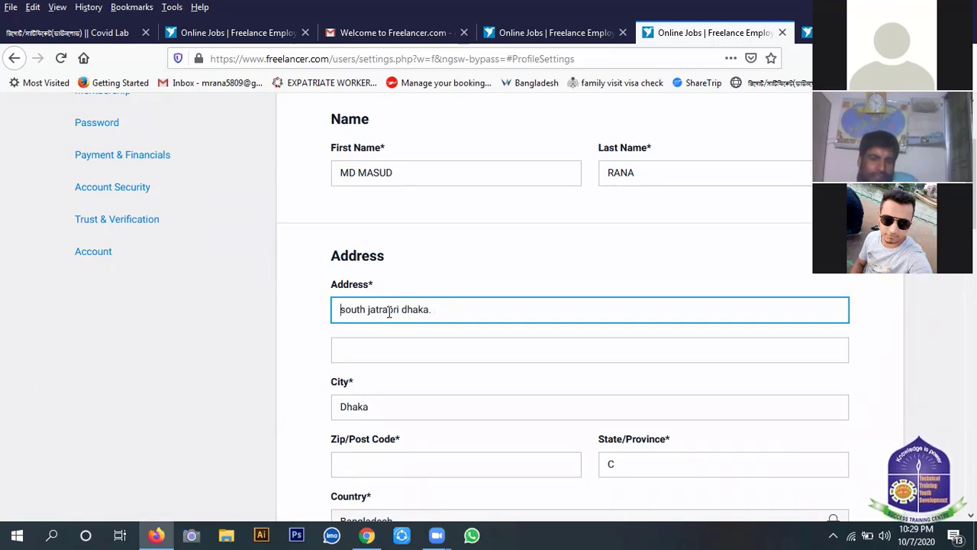
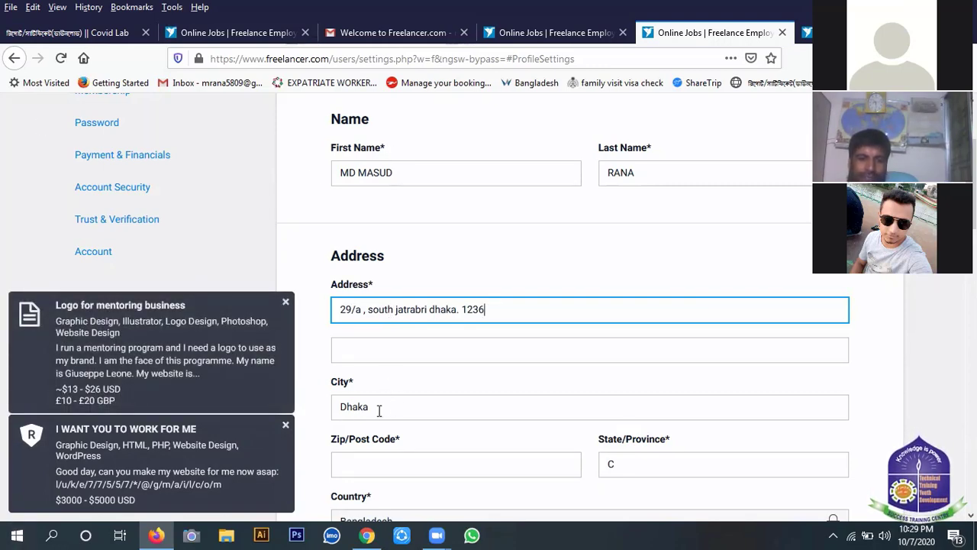
scroll(378, 408, down, 3)
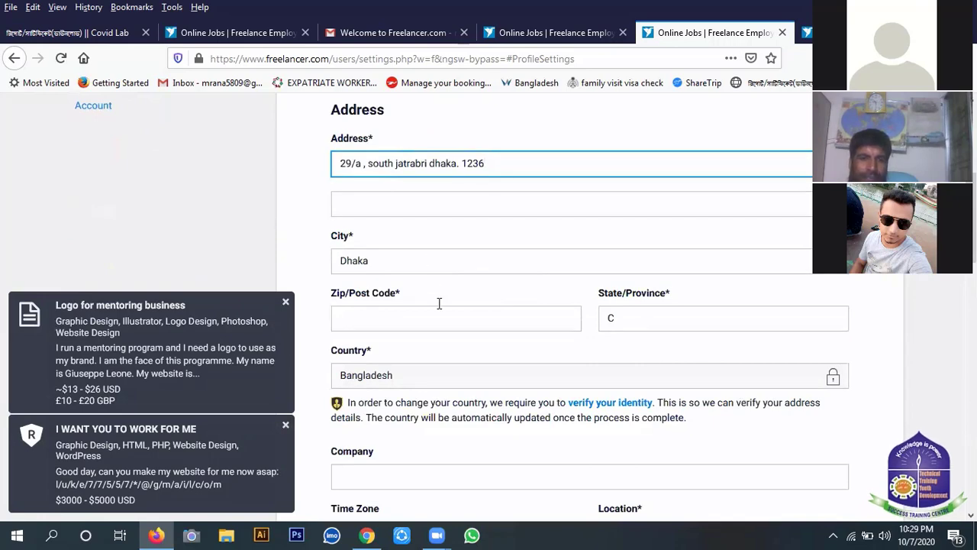
click(449, 322)
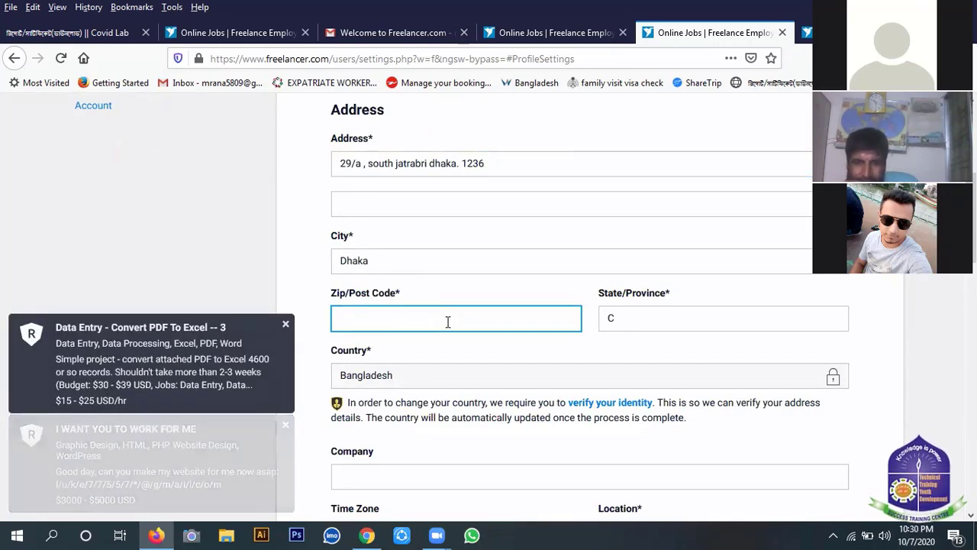
Enter the area postcode in Zip/Post Code and bring the Company, Time Zone and Language fields into view
text(1236)
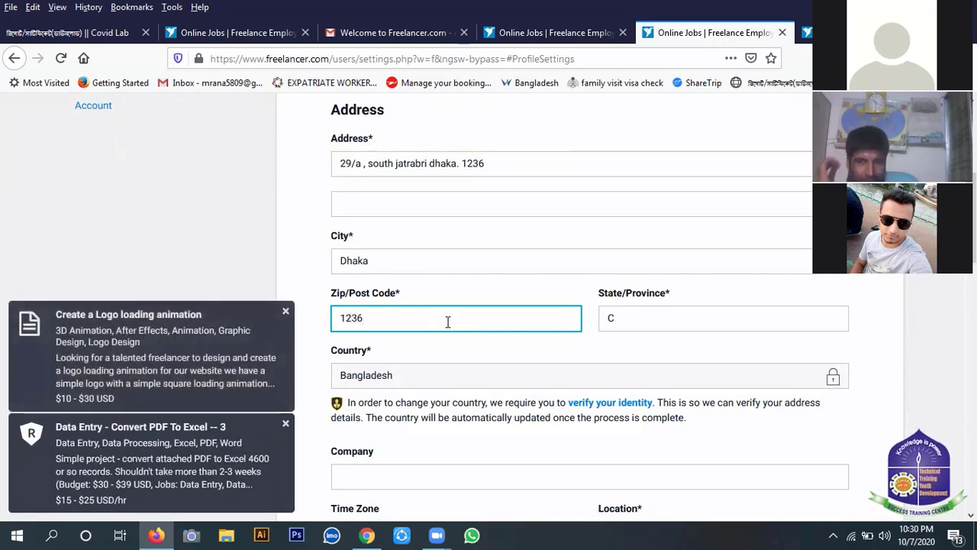
scroll(598, 419, up, 1)
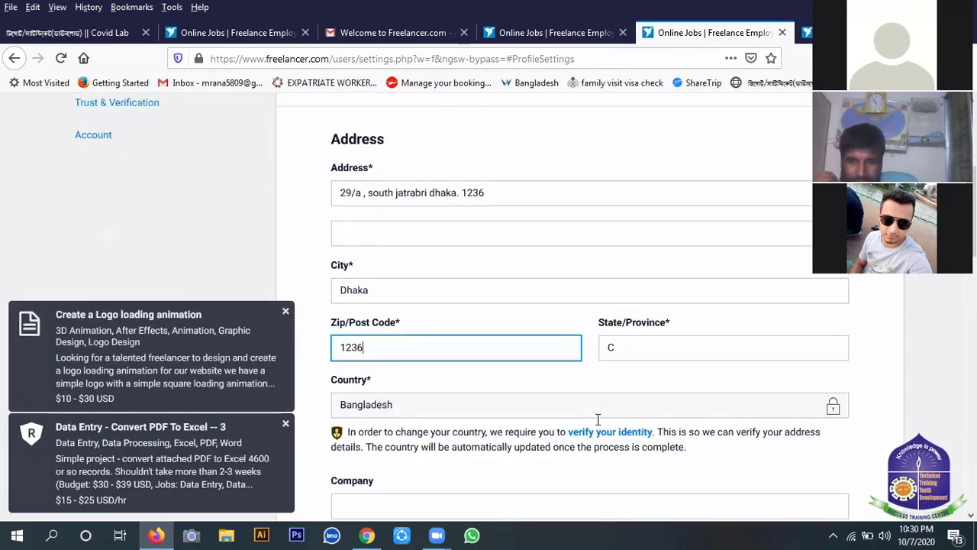
scroll(672, 329, down, 1)
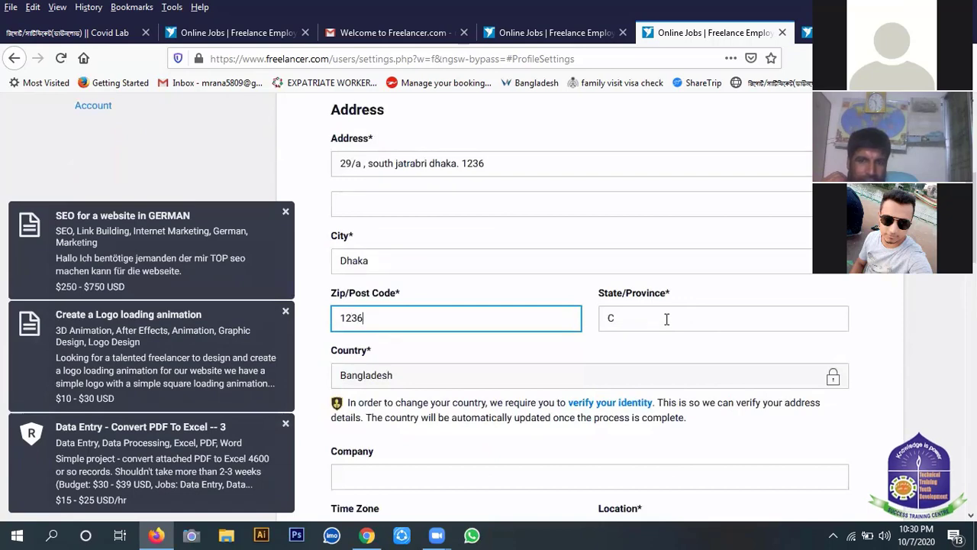
scroll(666, 319, down, 2)
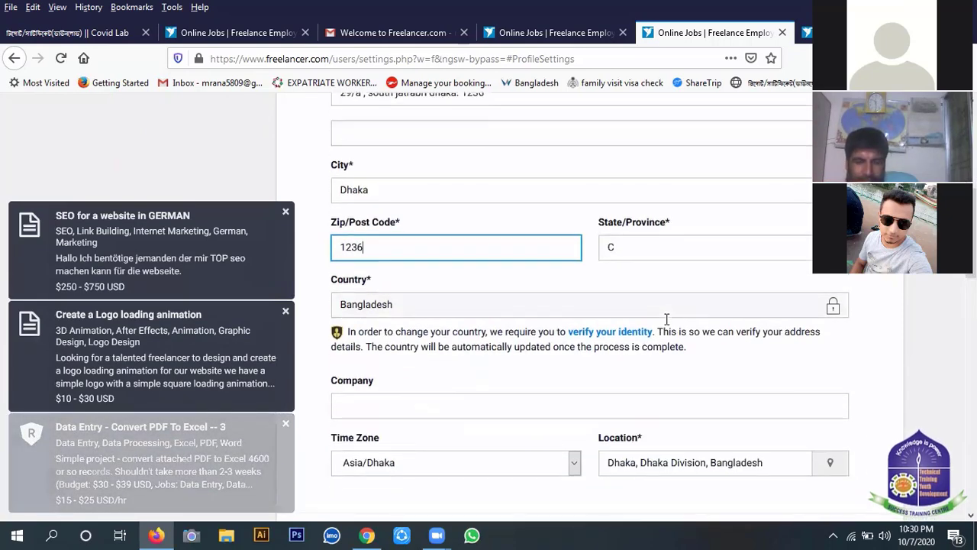
scroll(447, 337, down, 2)
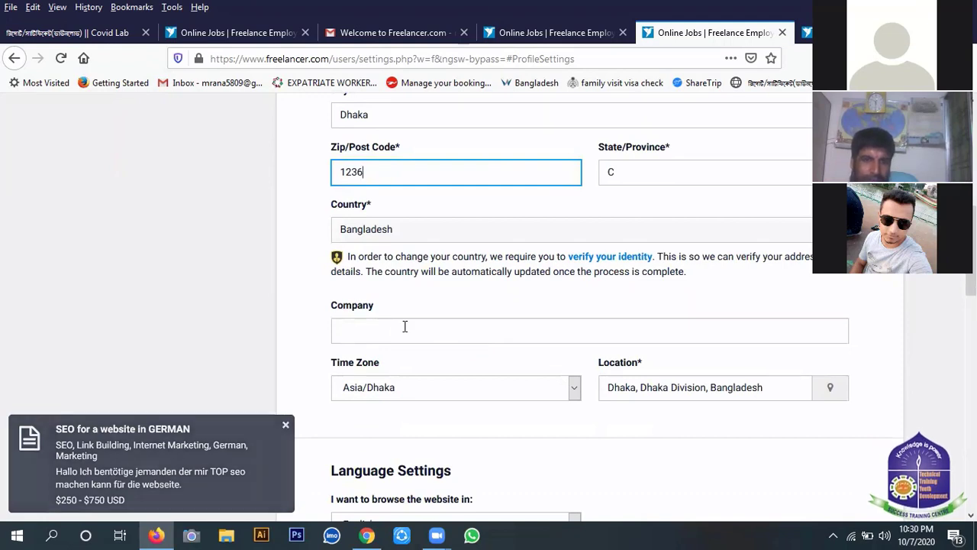
scroll(405, 326, down, 2)
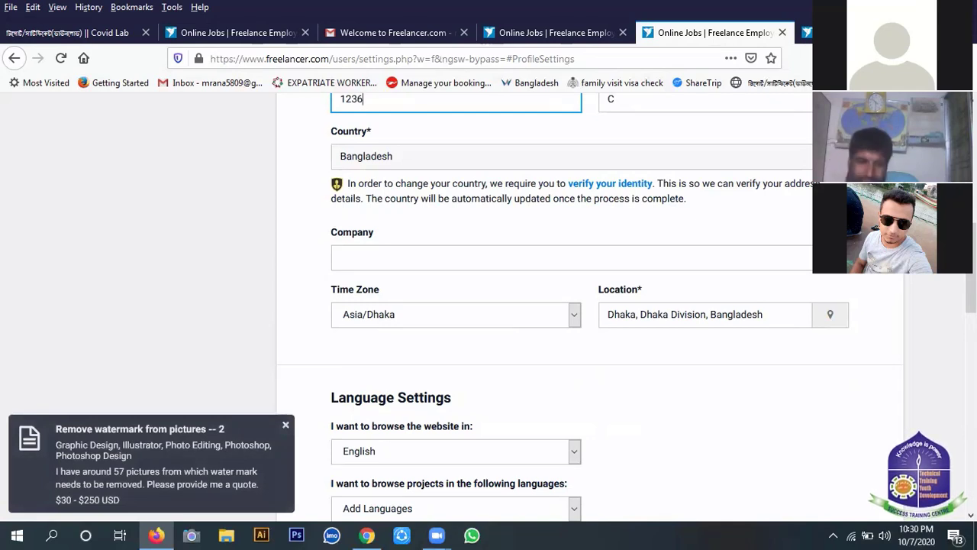
click(380, 254)
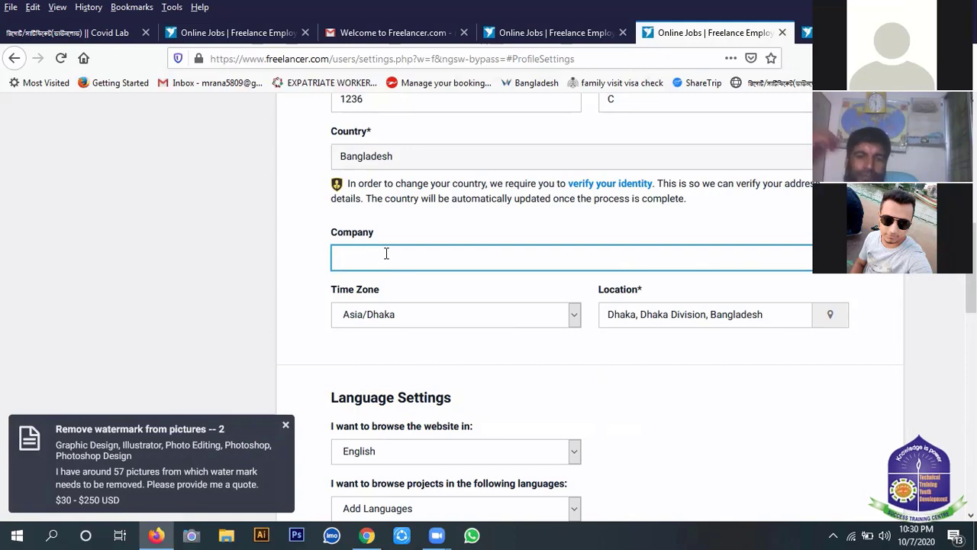
text(brigh)
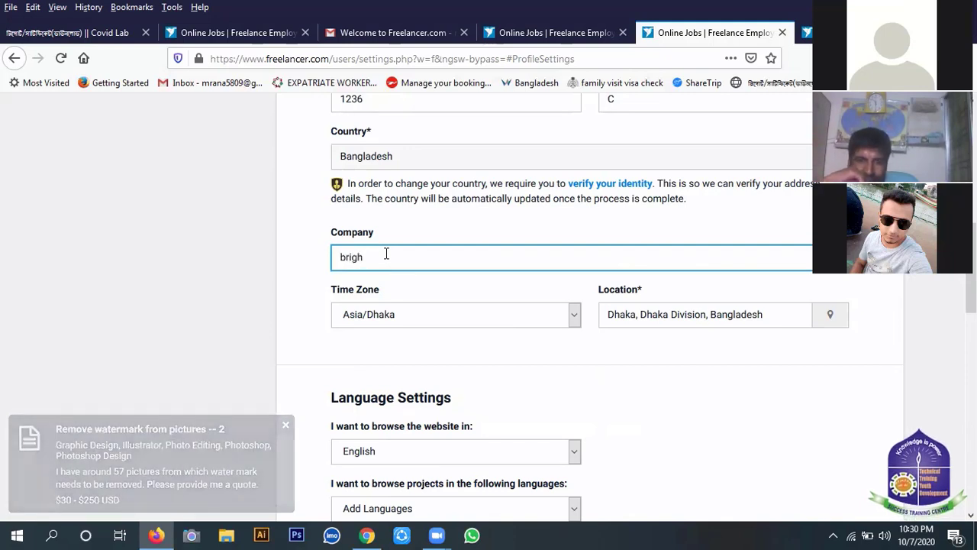
text(t)
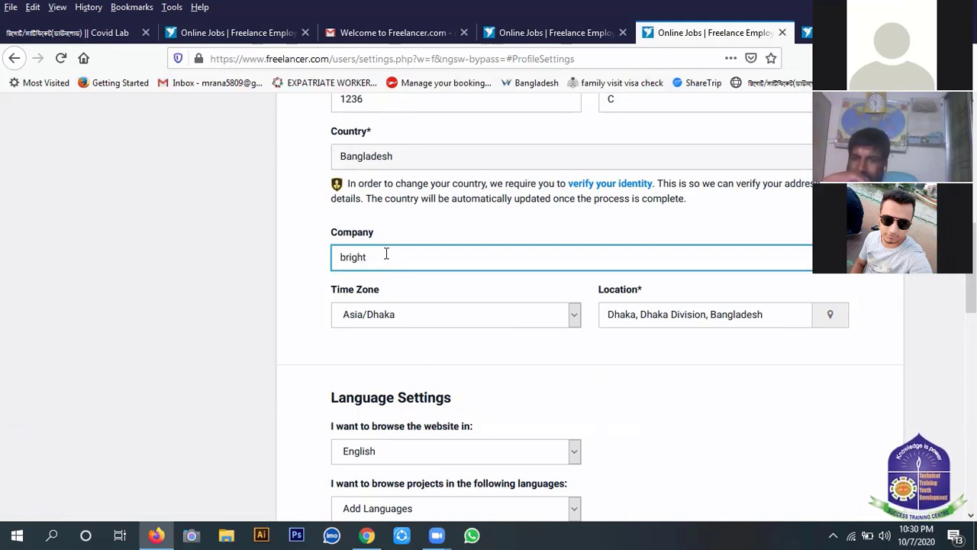
text( holi)
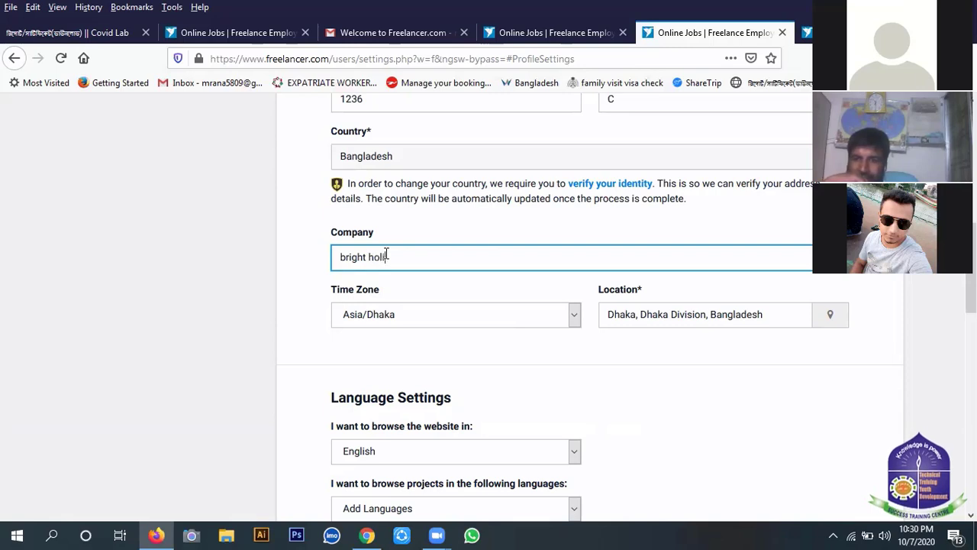
text(days)
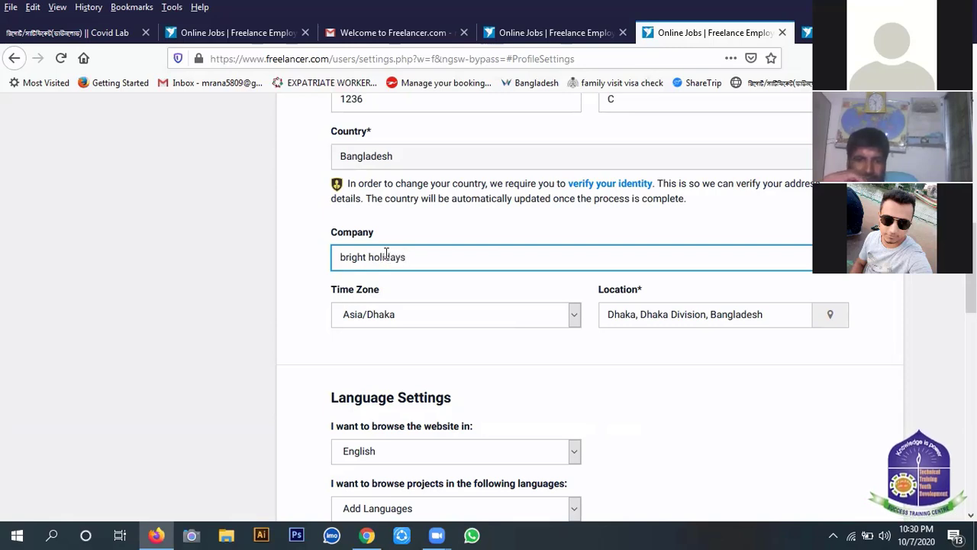
text( tours )
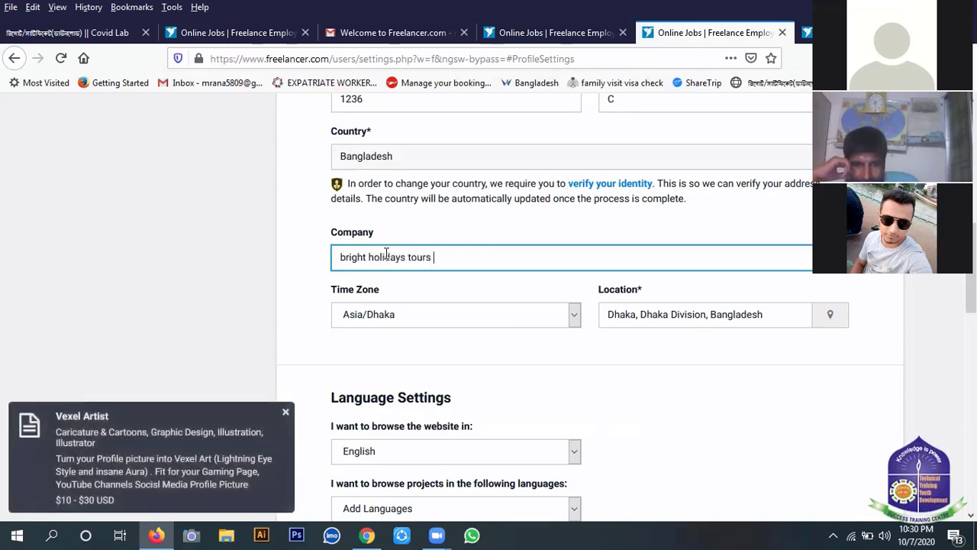
text(and)
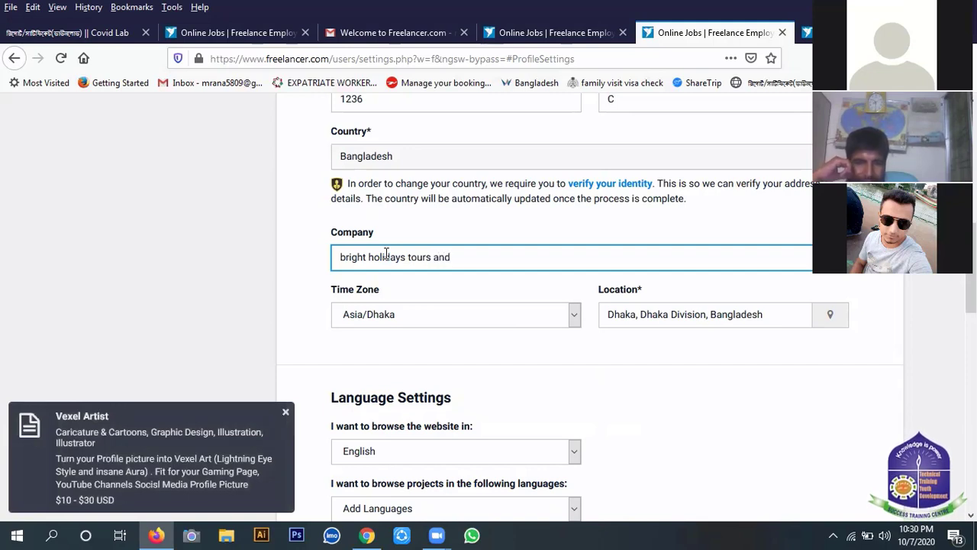
text( travels)
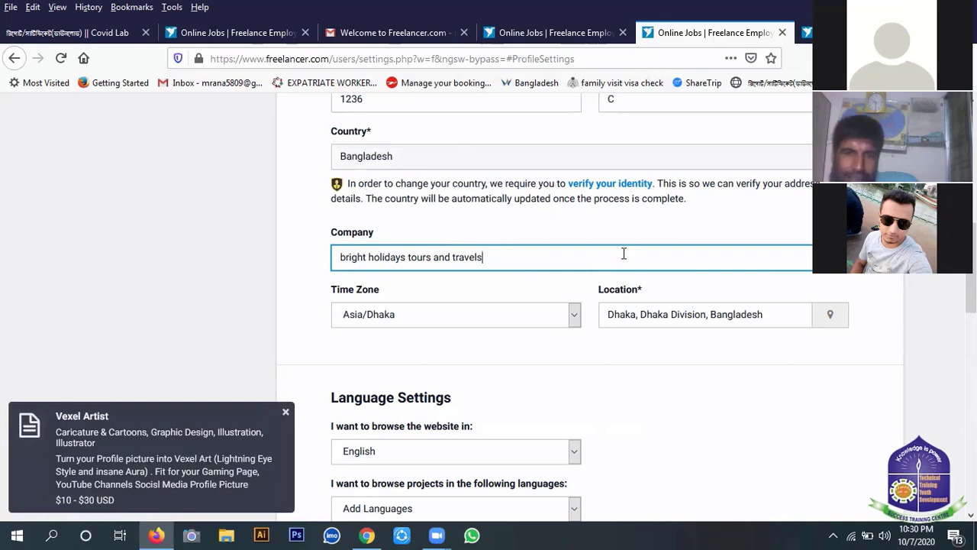
scroll(524, 329, down, 2)
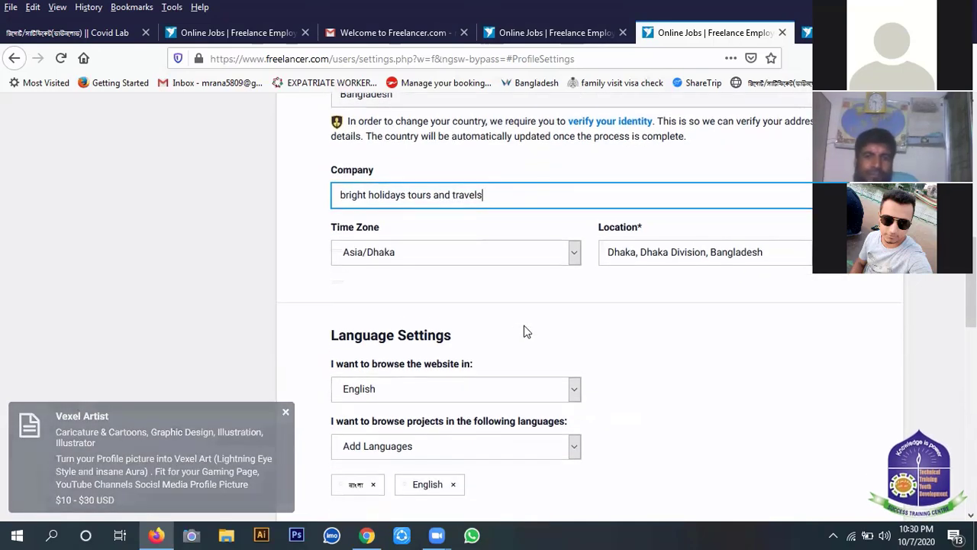
scroll(525, 332, down, 2)
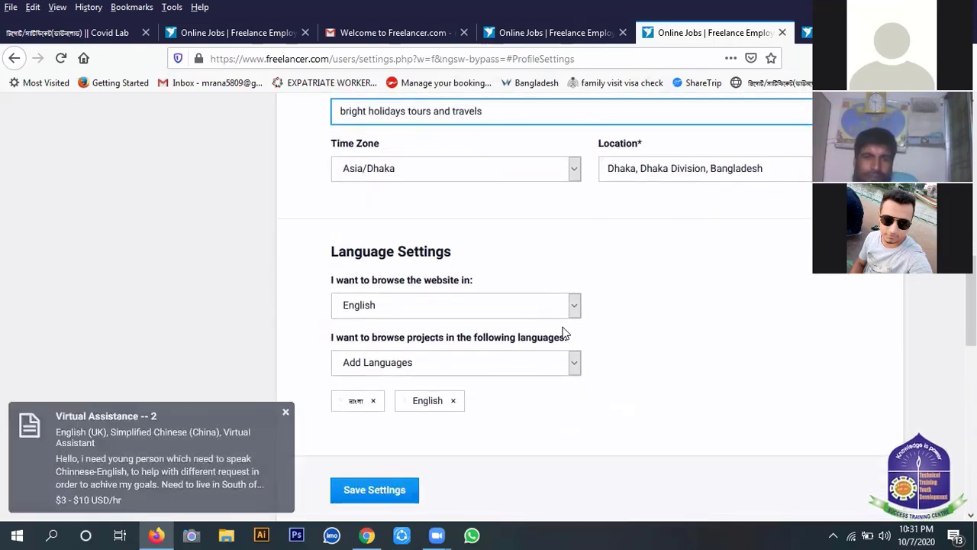
scroll(634, 279, down, 2)
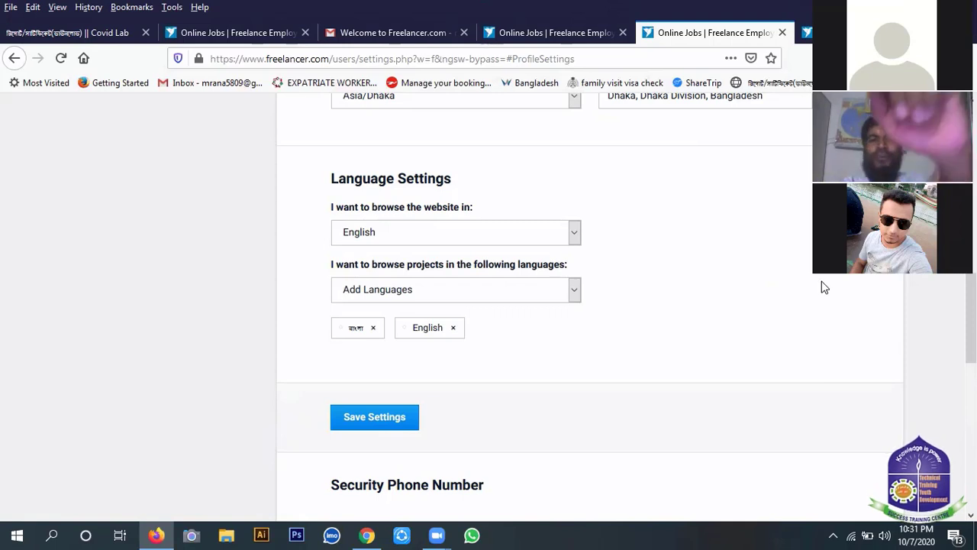
Save the Profile Details settings containing the new address, postcode and company
scroll(831, 331, down, 1)
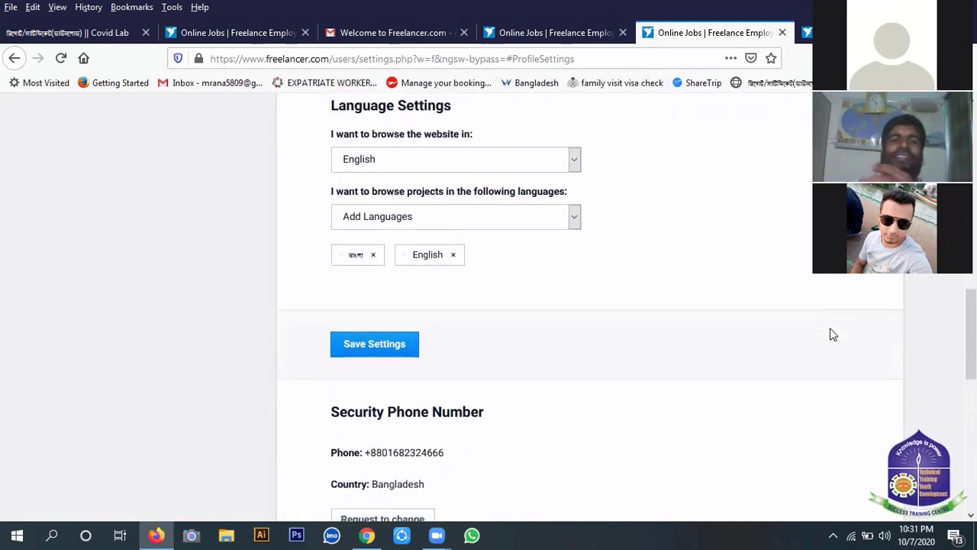
scroll(831, 330, up, 1)
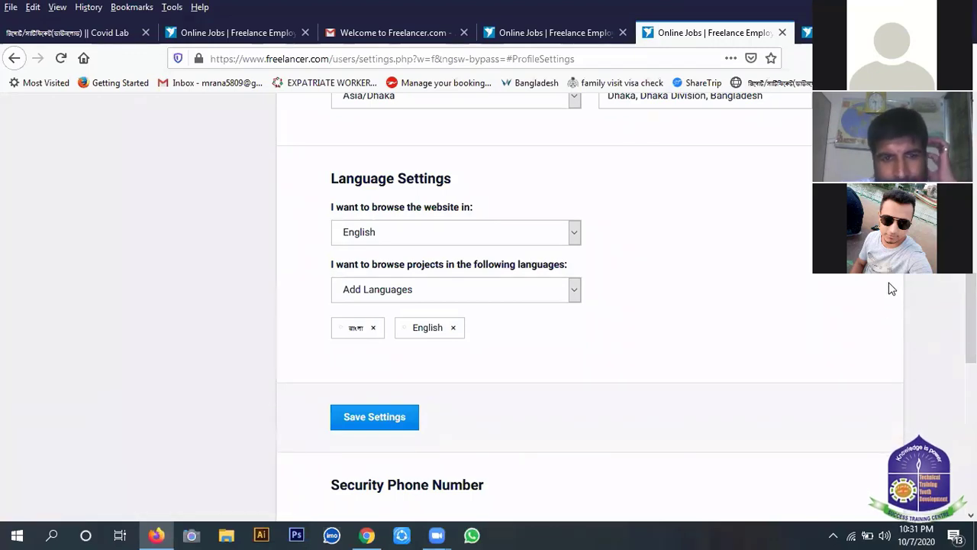
scroll(819, 301, down, 2)
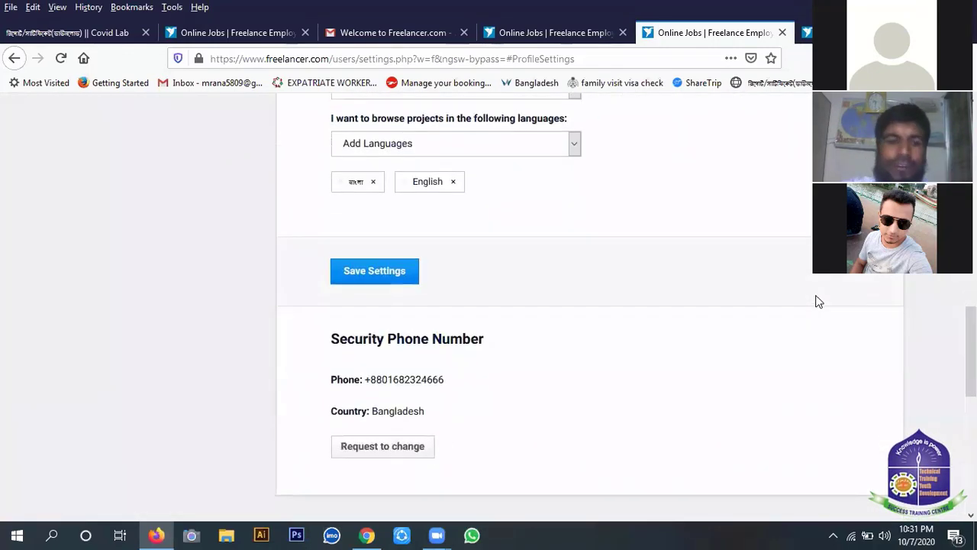
click(378, 272)
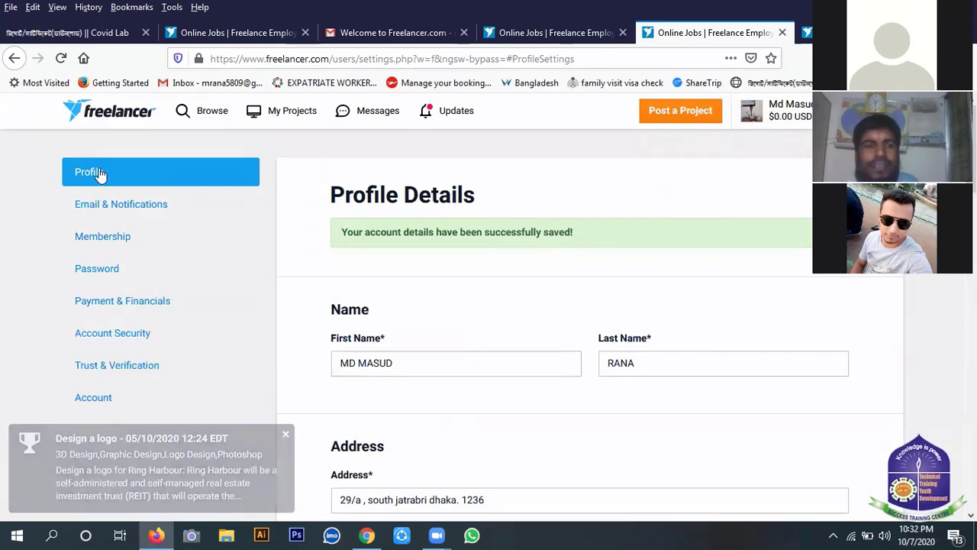
From the public profile's Verifications box, follow Facebook Connect to reach the Trust & Verification page
click(755, 115)
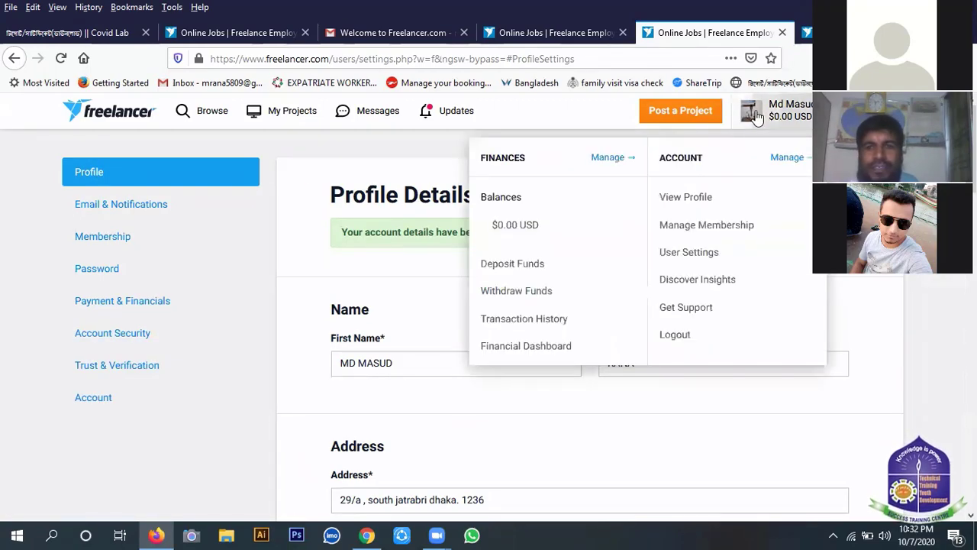
click(699, 200)
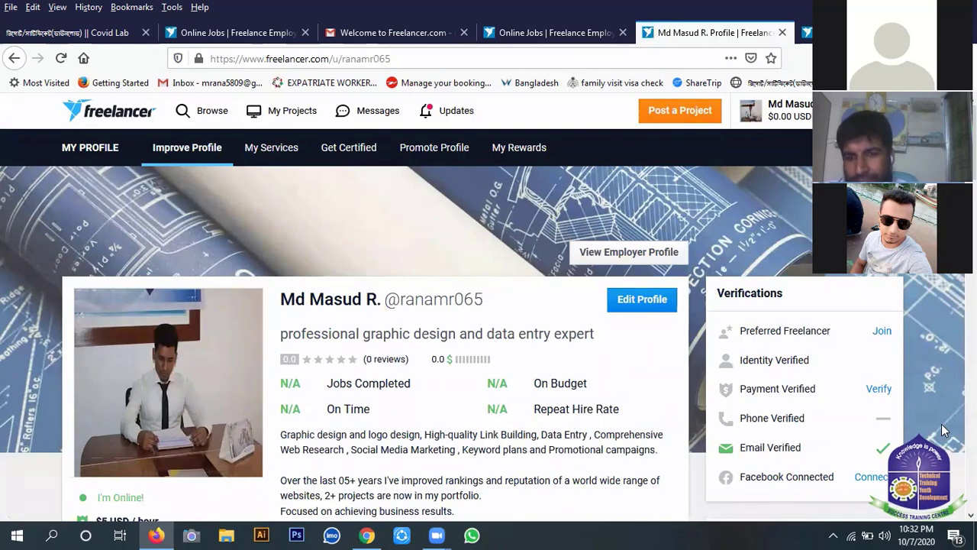
scroll(945, 427, down, 2)
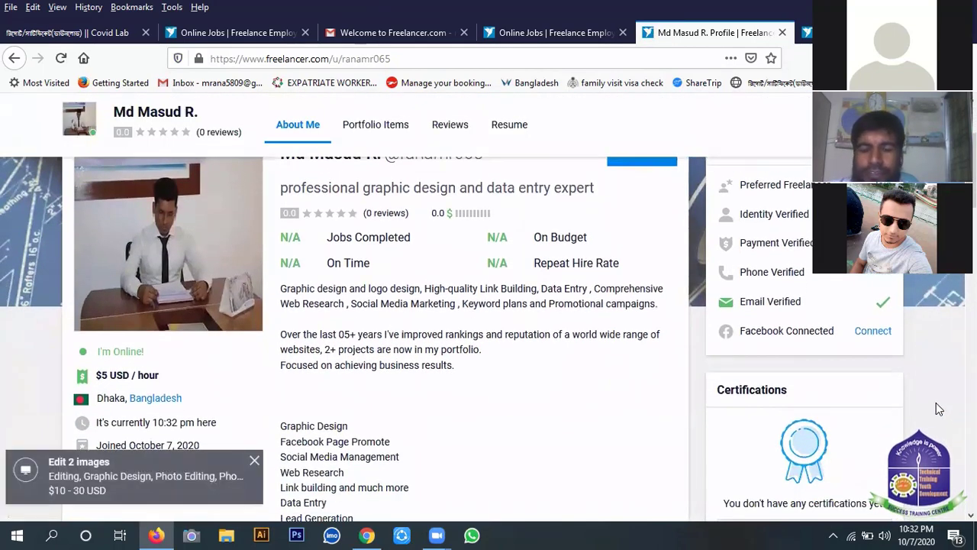
click(872, 333)
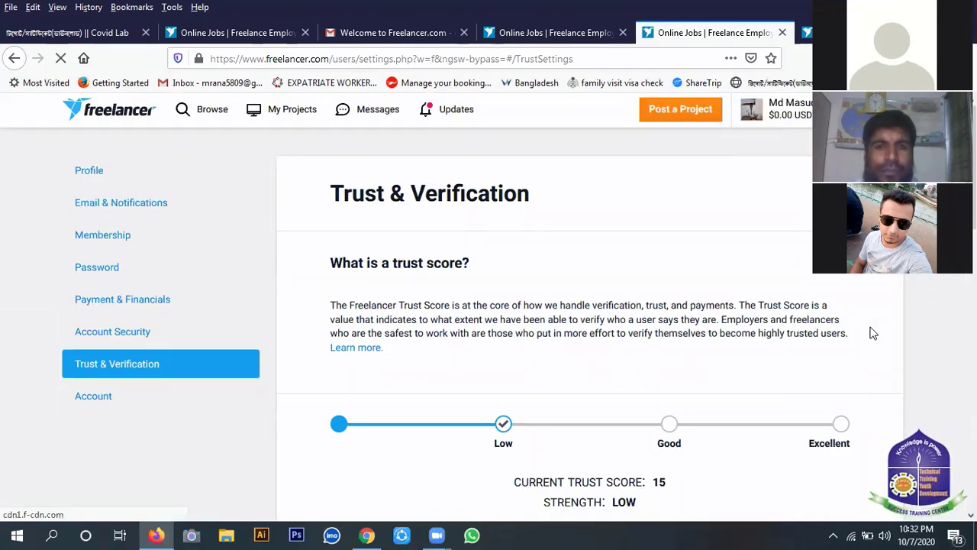
scroll(873, 333, down, 3)
scroll(873, 332, up, 1)
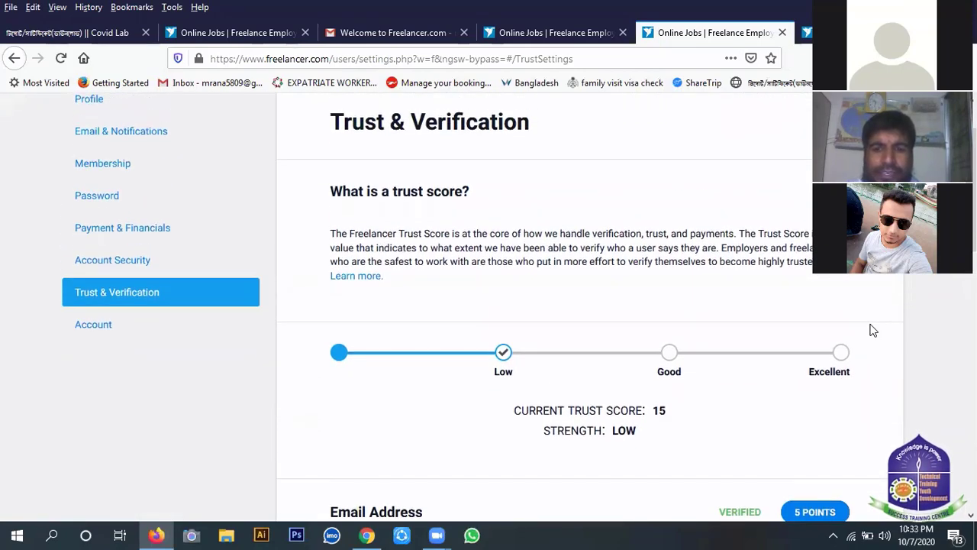
scroll(873, 330, up, 1)
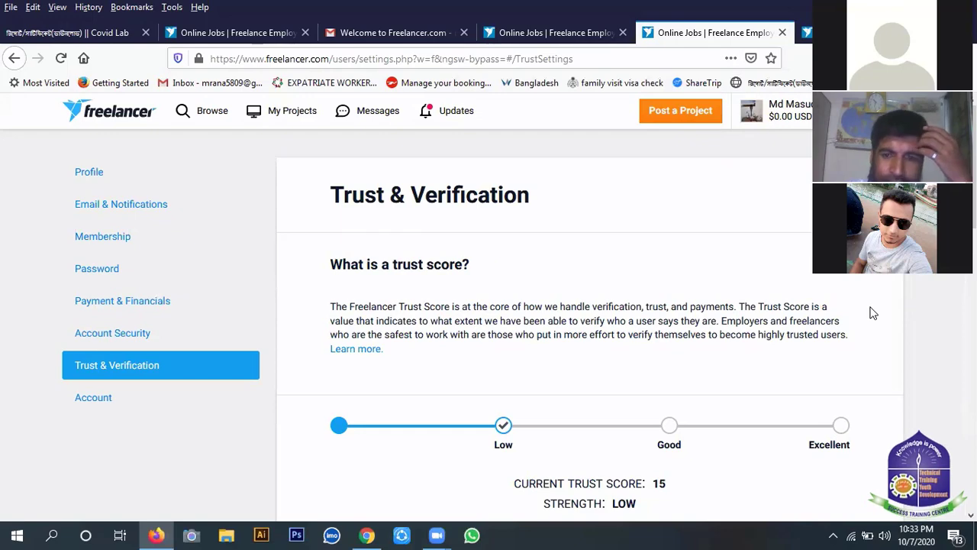
scroll(867, 329, down, 5)
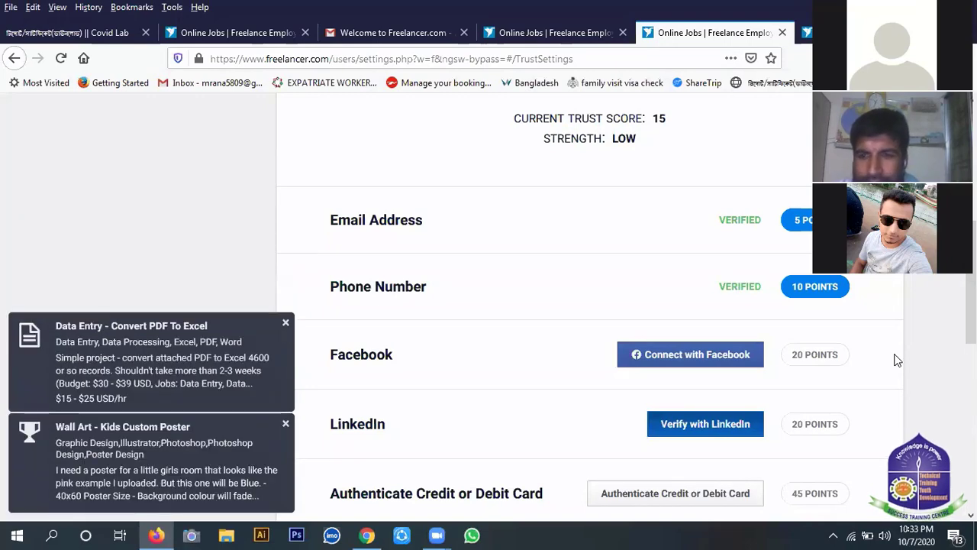
click(701, 357)
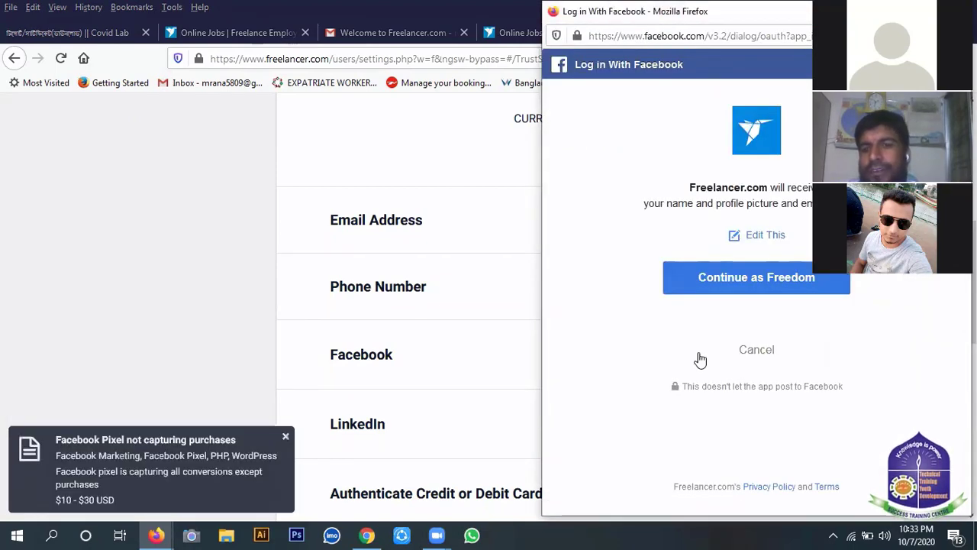
click(767, 285)
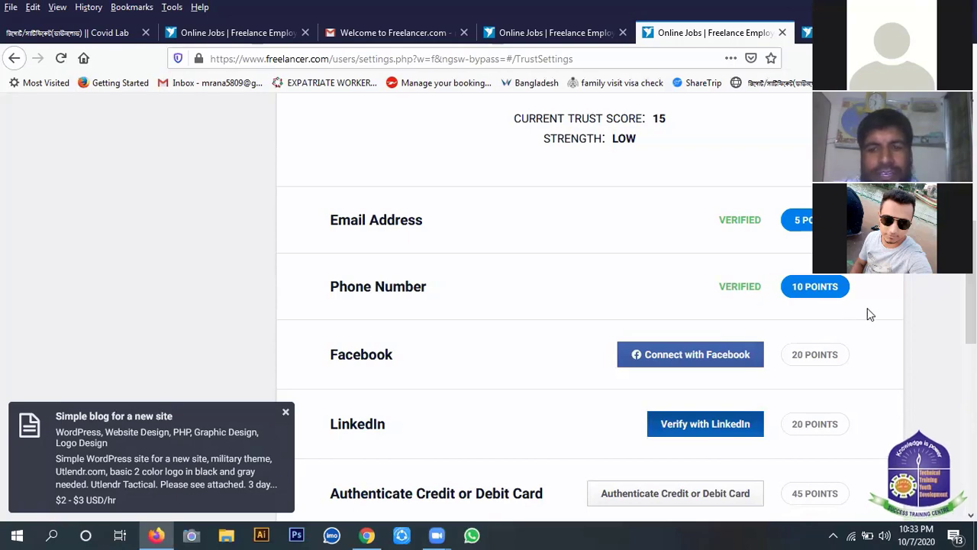
scroll(867, 315, down, 2)
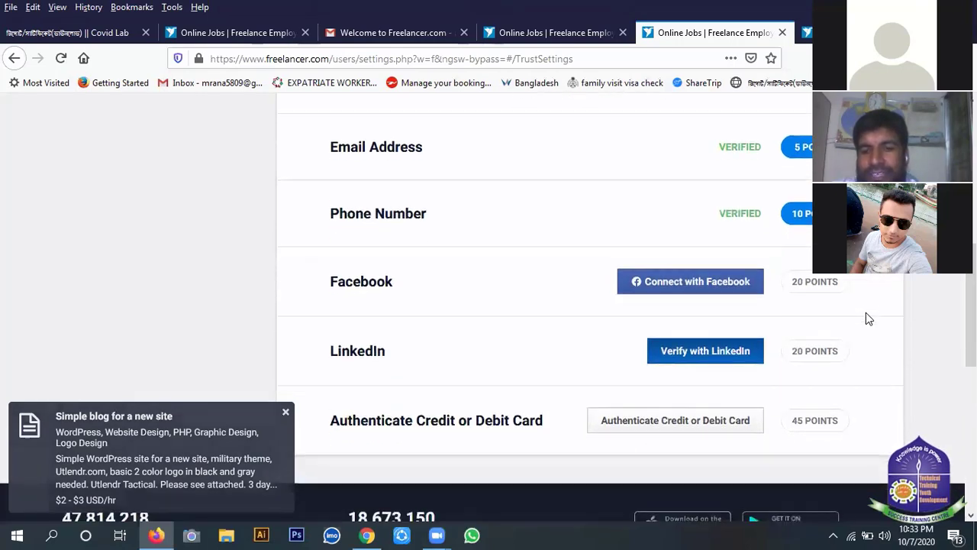
scroll(867, 321, down, 1)
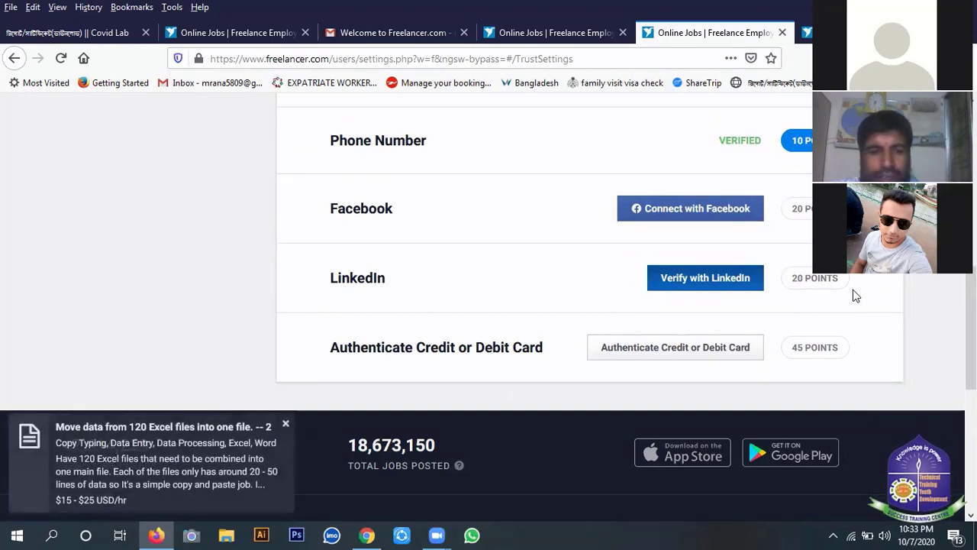
scroll(855, 290, up, 2)
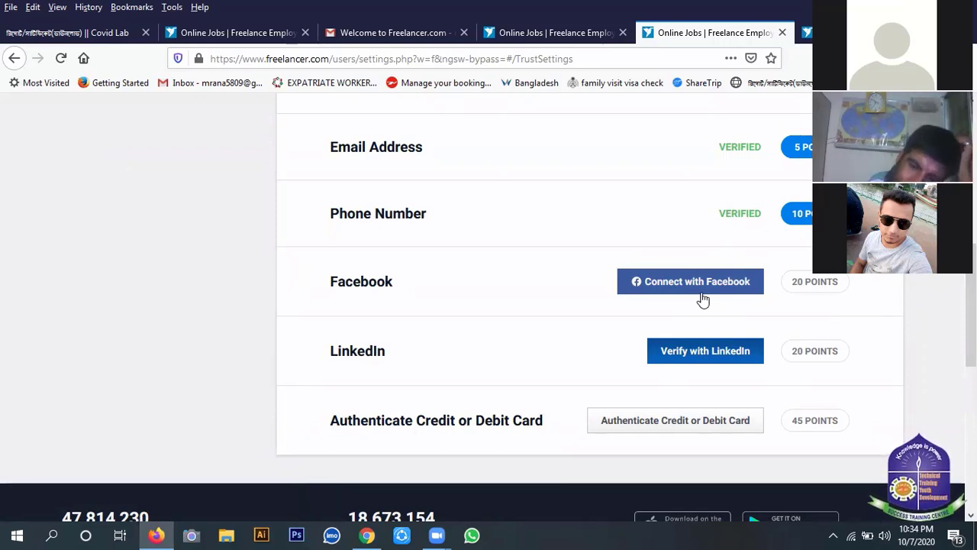
scroll(703, 300, up, 7)
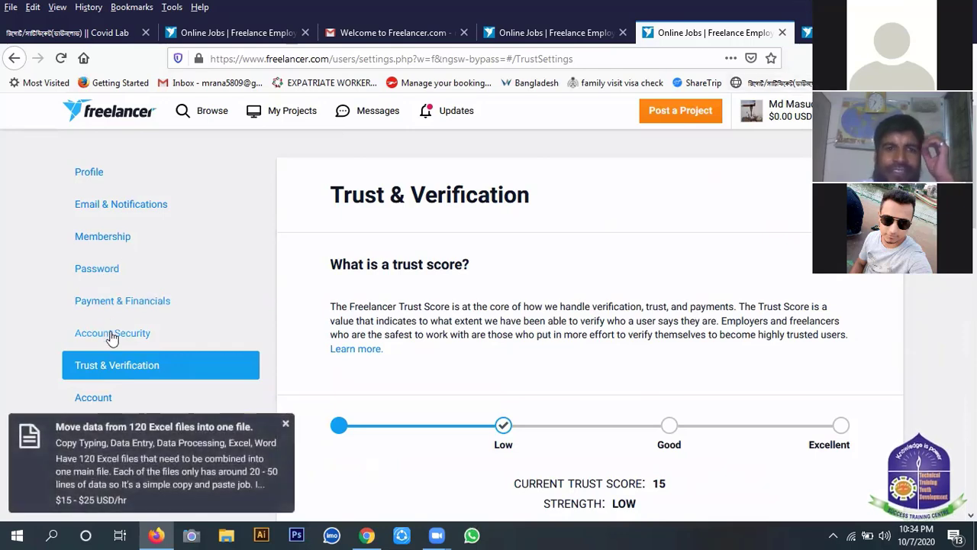
scroll(104, 275, down, 3)
scroll(114, 252, up, 2)
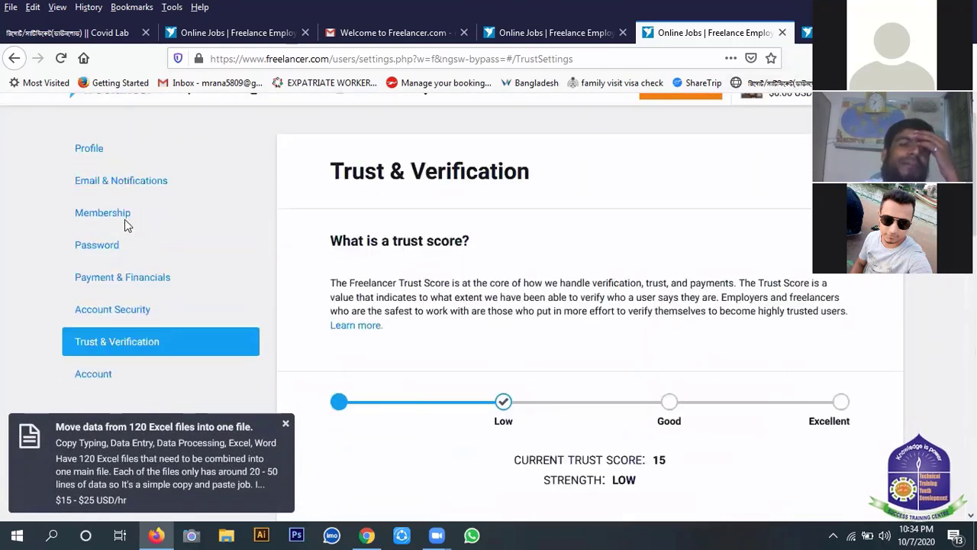
scroll(125, 219, up, 1)
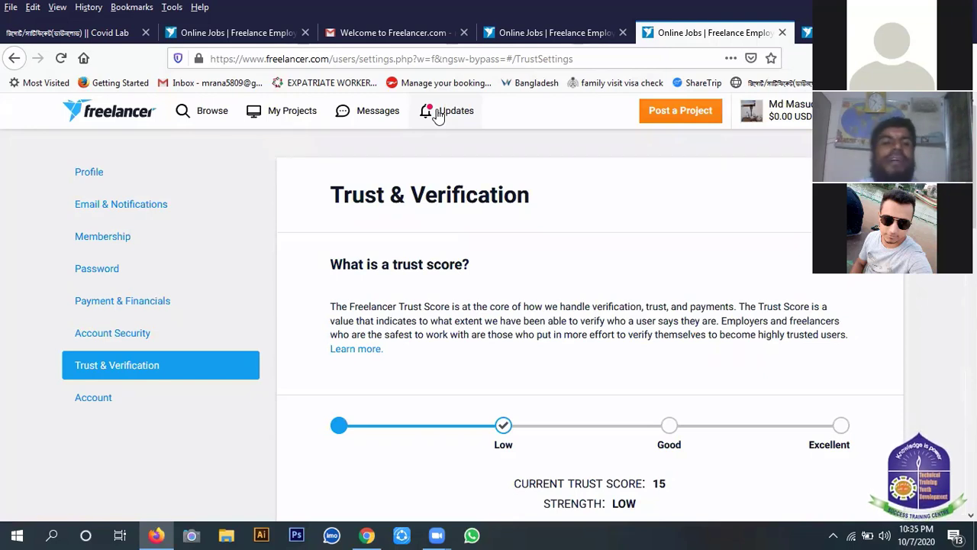
Open the 'Conversion of PDF into Word' project from the Recent Updates list
click(439, 114)
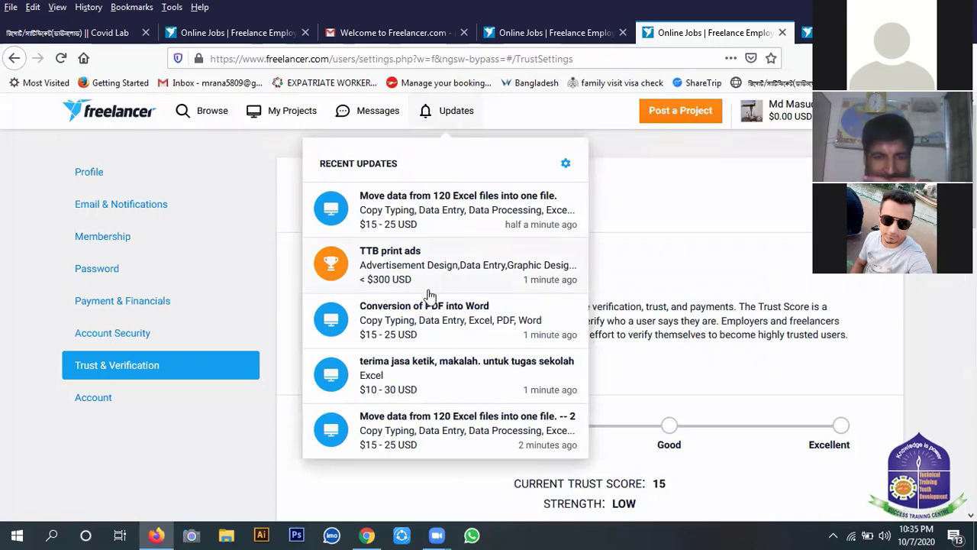
click(432, 313)
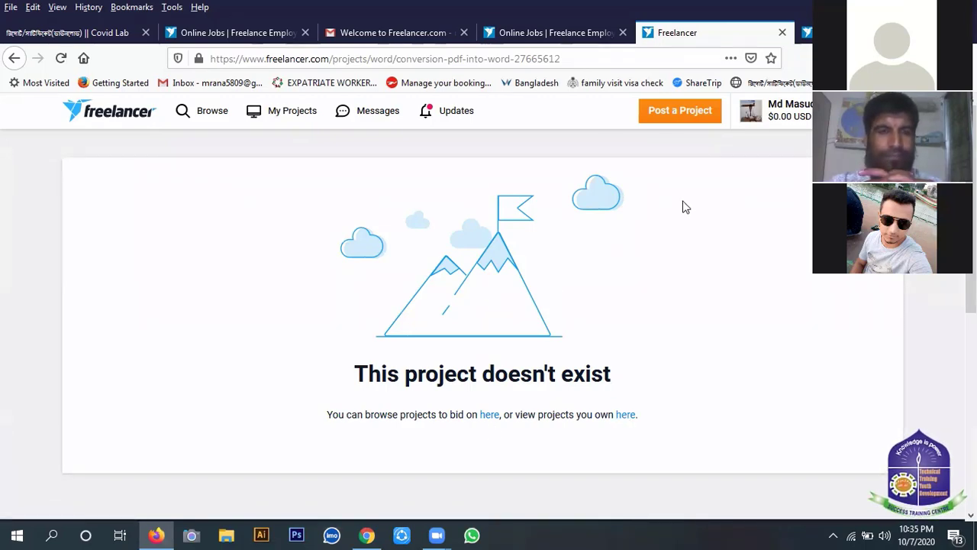
scroll(473, 301, down, 2)
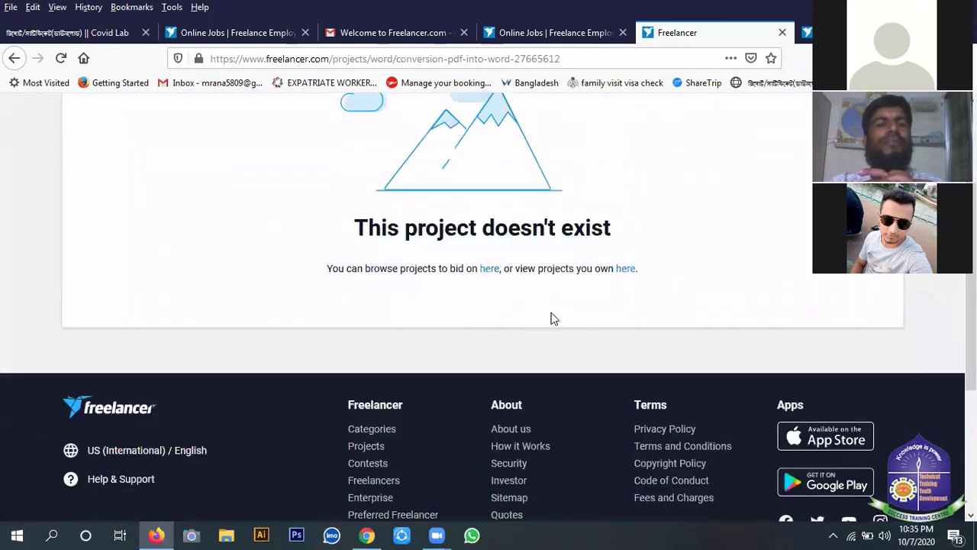
scroll(552, 319, up, 2)
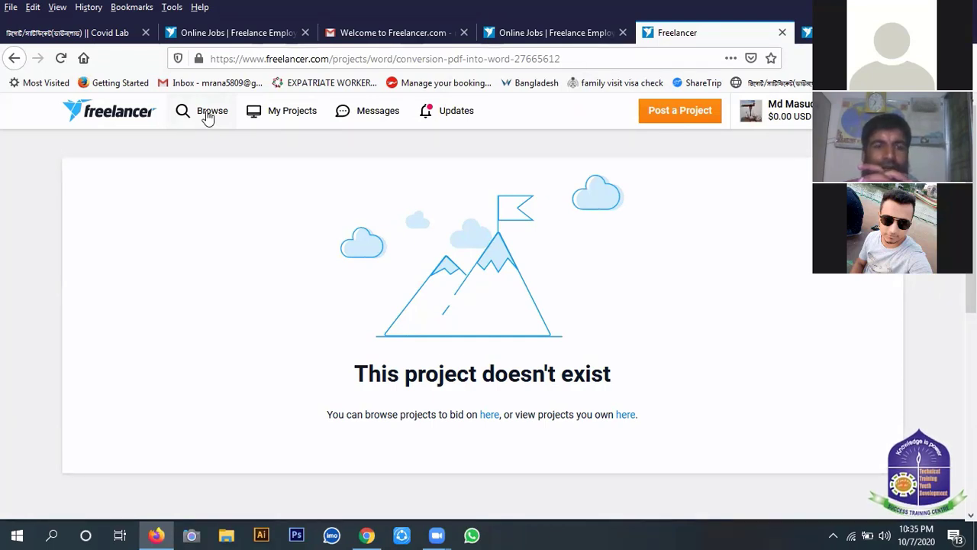
Go to the Projects listing under Browse's Search by Type
click(208, 115)
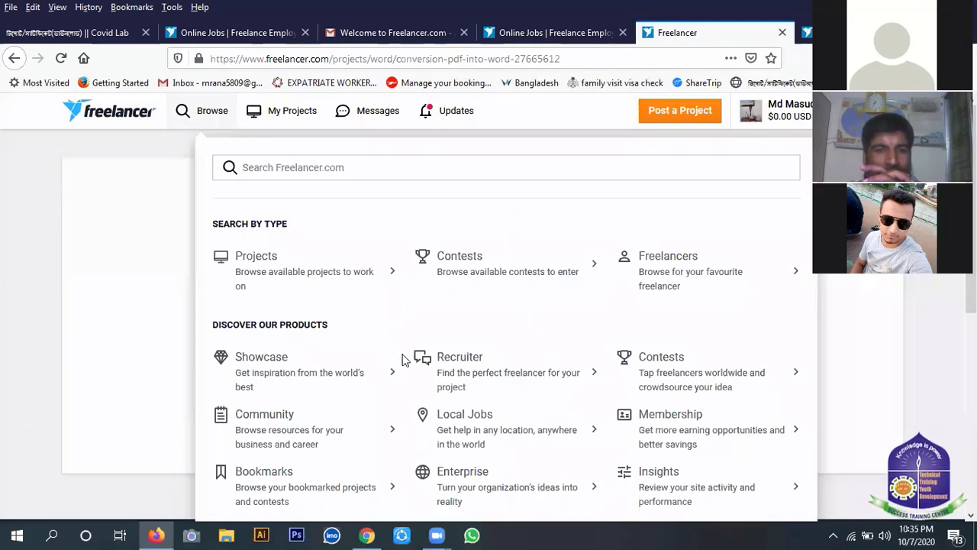
click(261, 275)
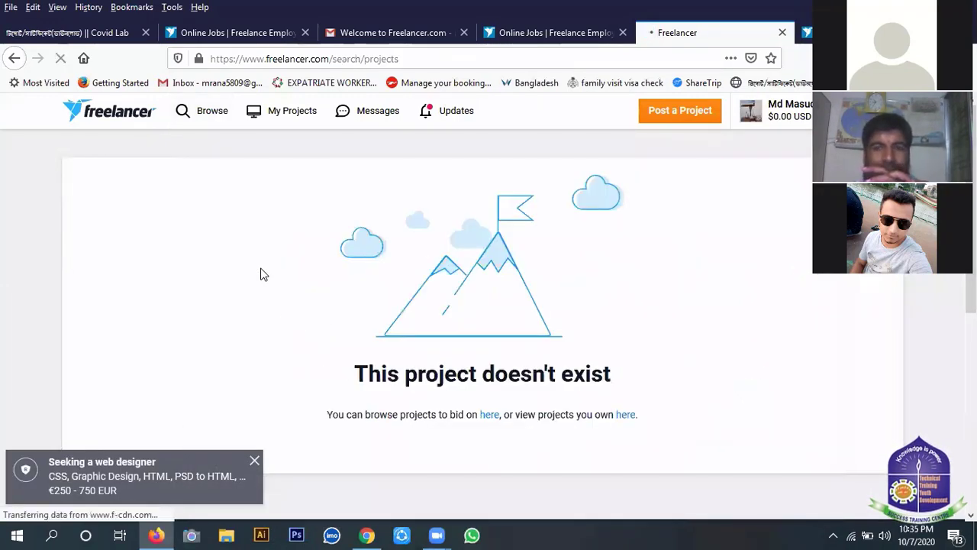
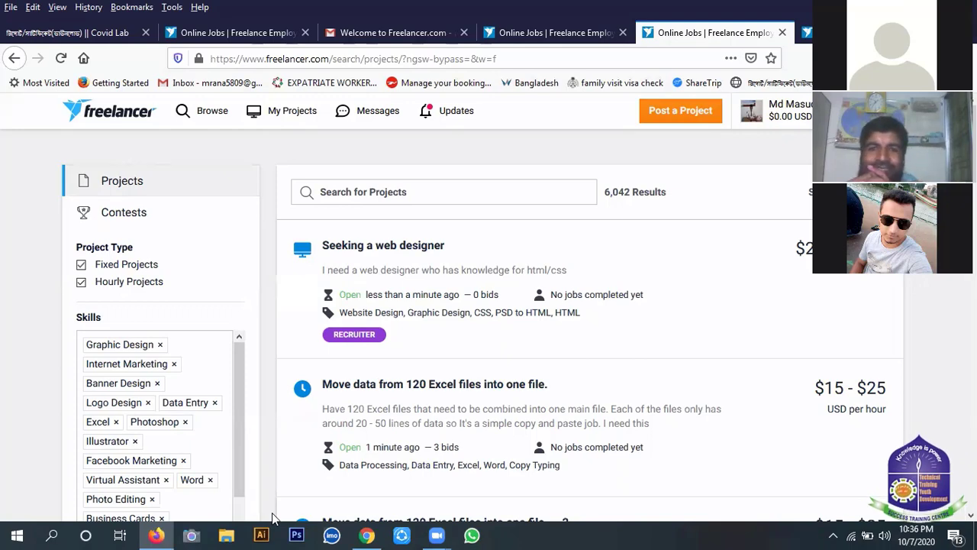
Scroll down through the Projects listing and back up to the top
scroll(476, 471, down, 3)
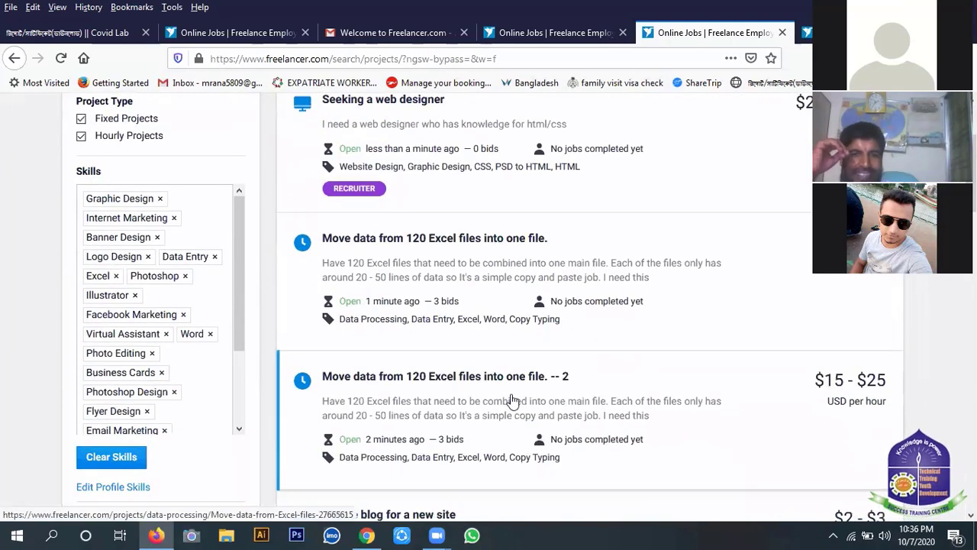
scroll(674, 381, down, 2)
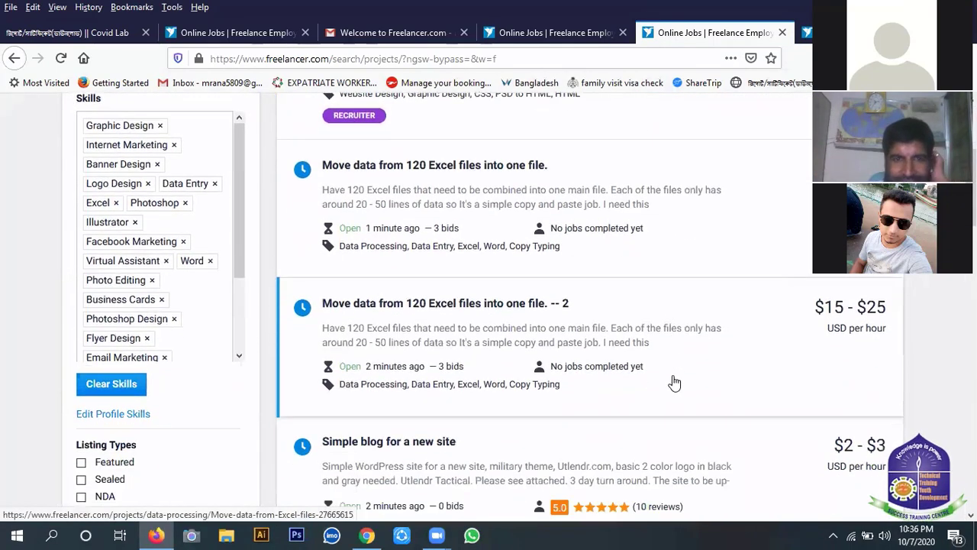
scroll(675, 381, down, 1)
scroll(679, 390, down, 1)
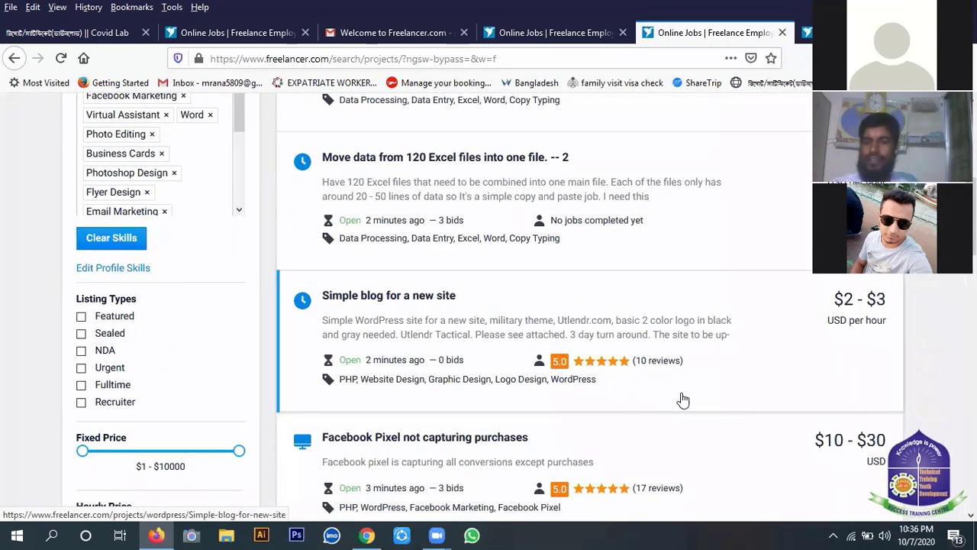
scroll(683, 401, down, 5)
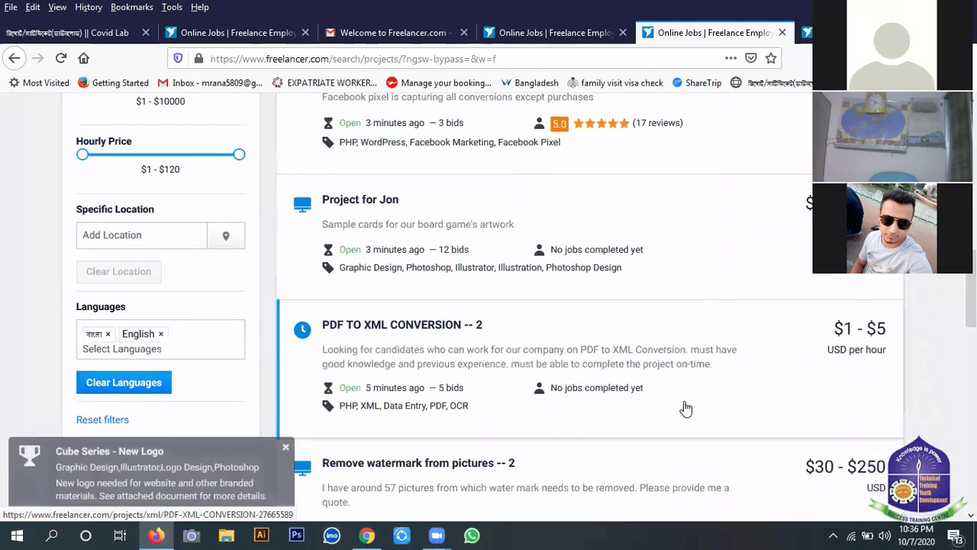
scroll(686, 409, down, 3)
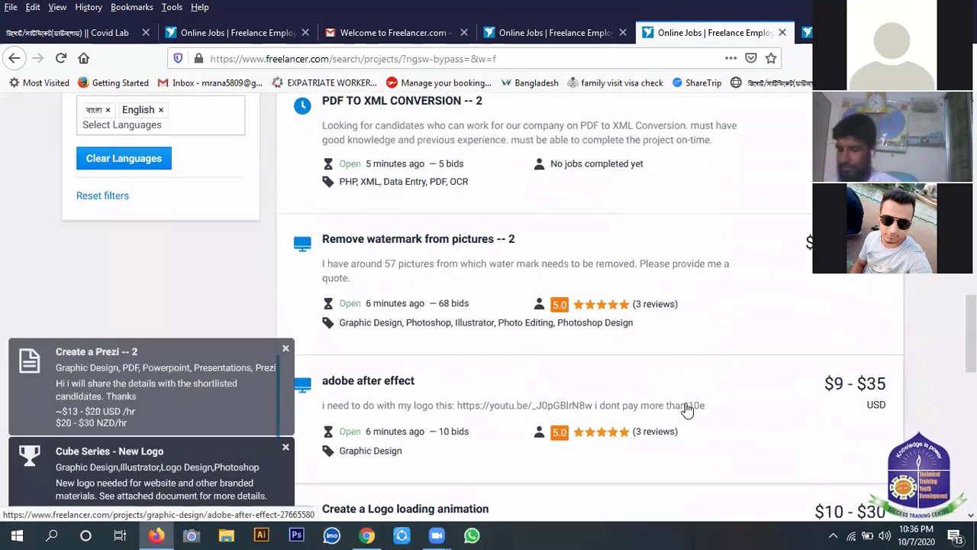
scroll(686, 409, down, 3)
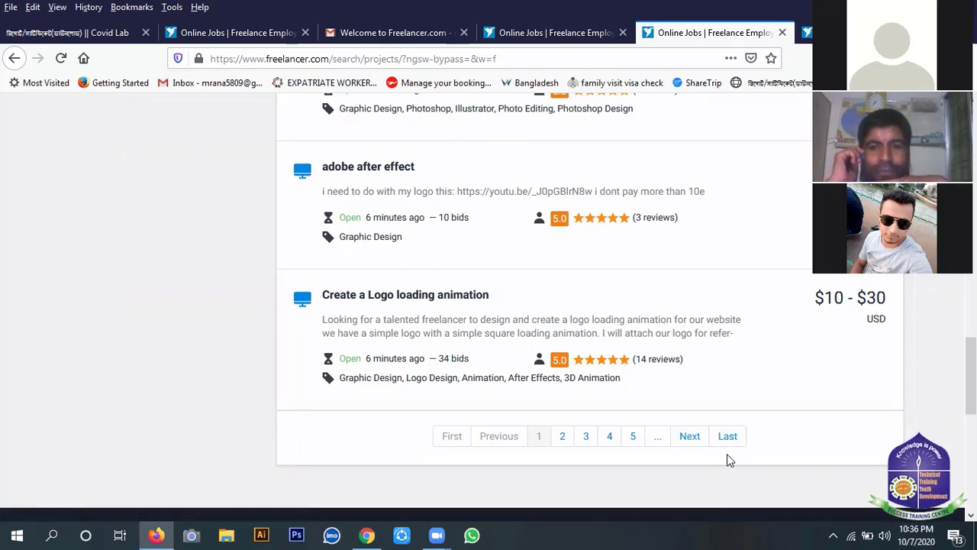
scroll(726, 380, up, 15)
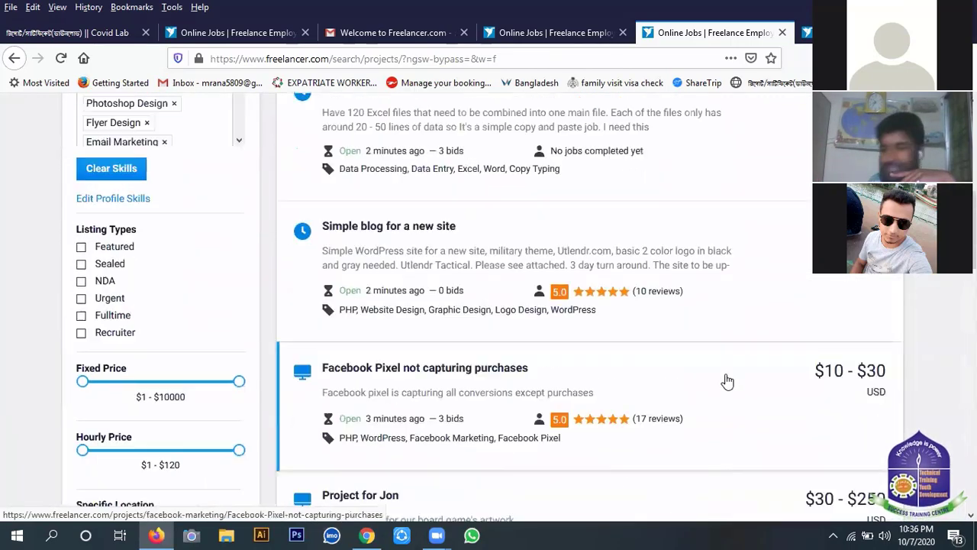
scroll(726, 381, up, 3)
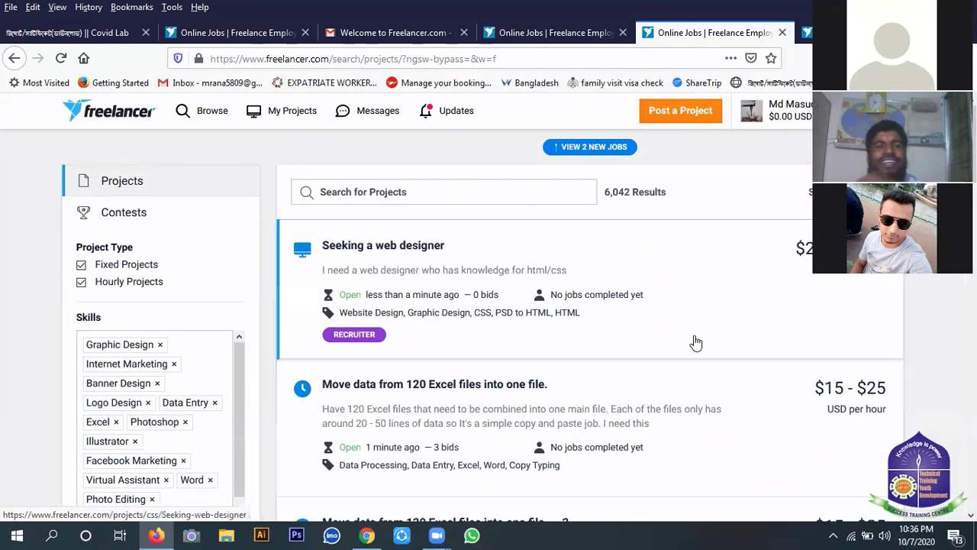
Search projects for 'data entry' and browse the 282 results down to the page numbers
click(439, 192)
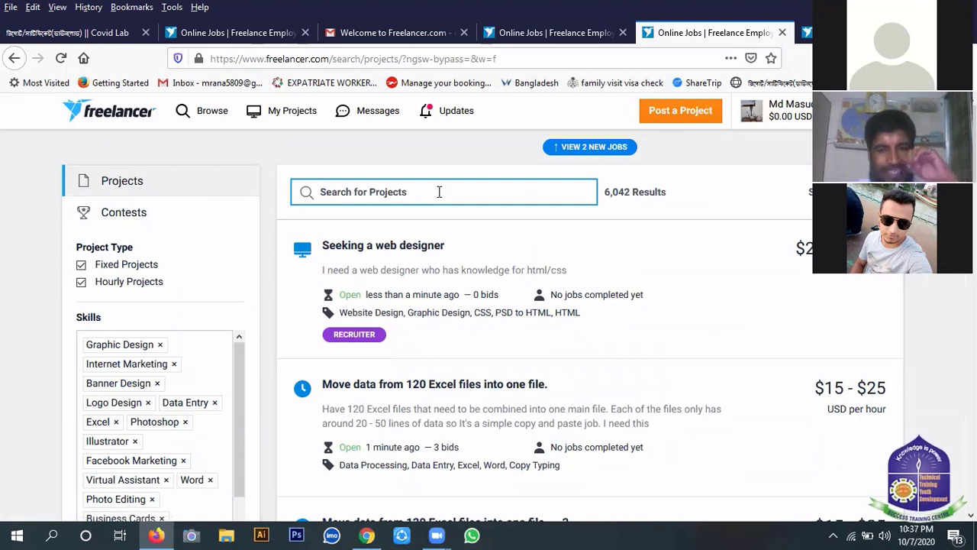
text(data)
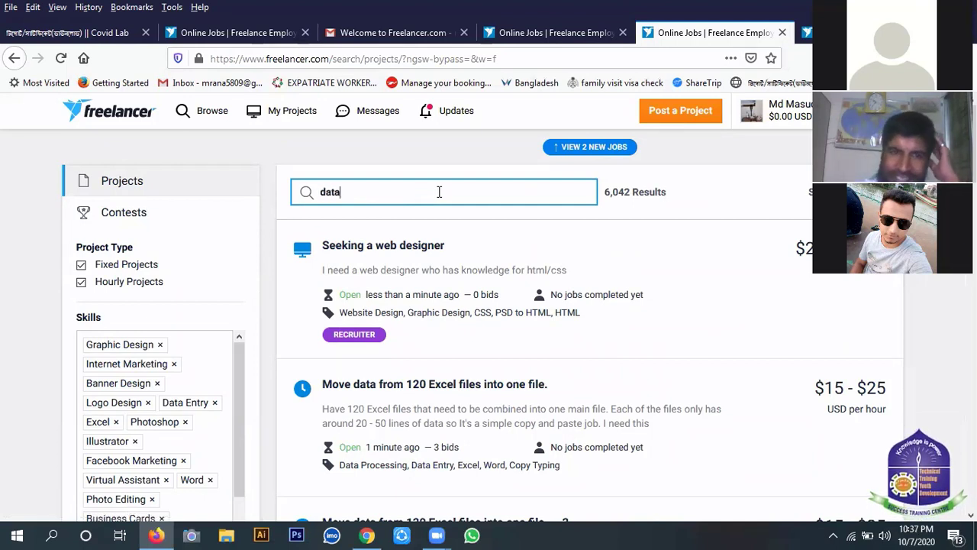
text( entry)
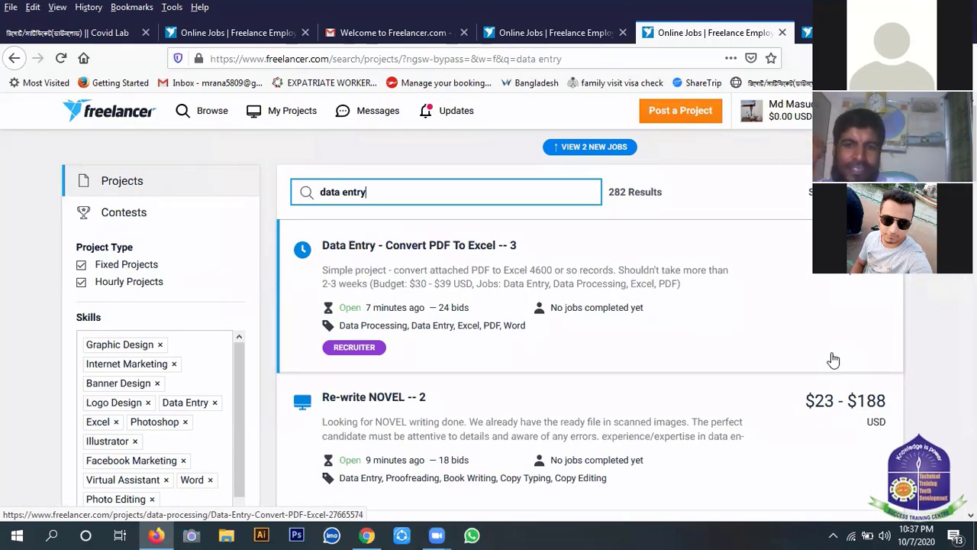
scroll(832, 362, down, 3)
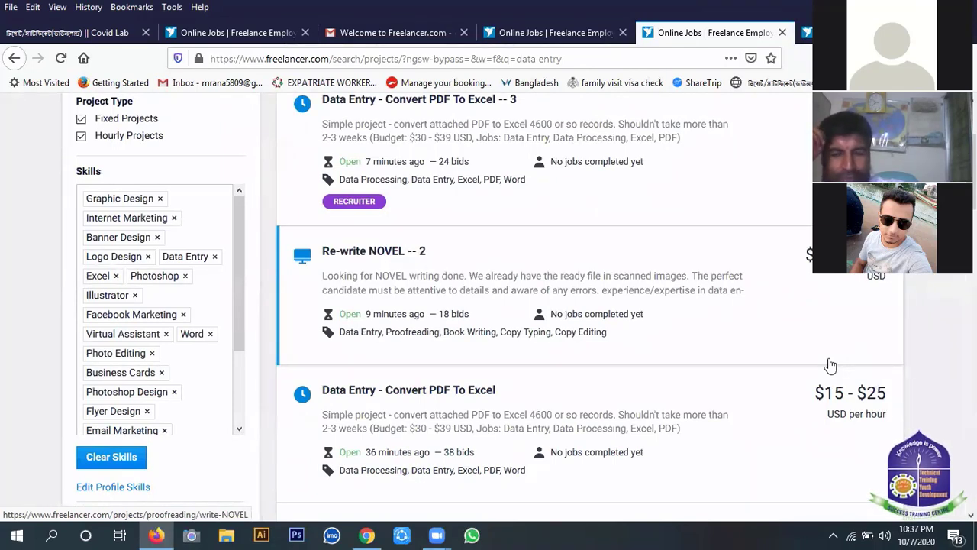
scroll(831, 368, down, 5)
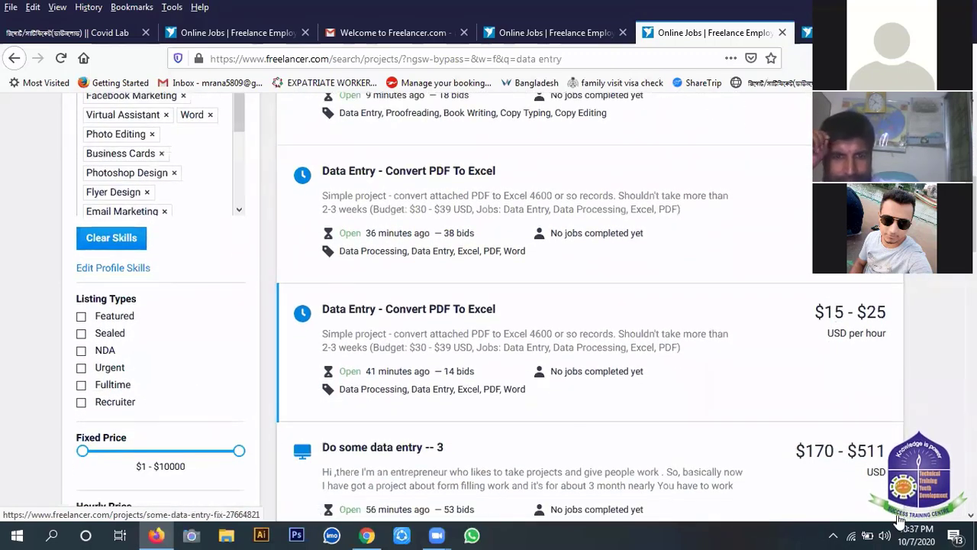
scroll(526, 283, down, 1)
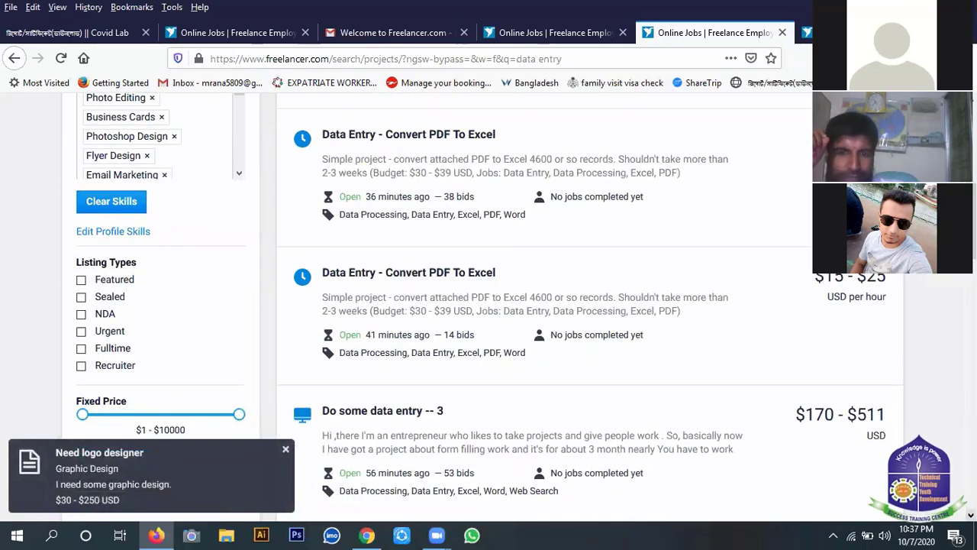
scroll(526, 306, down, 4)
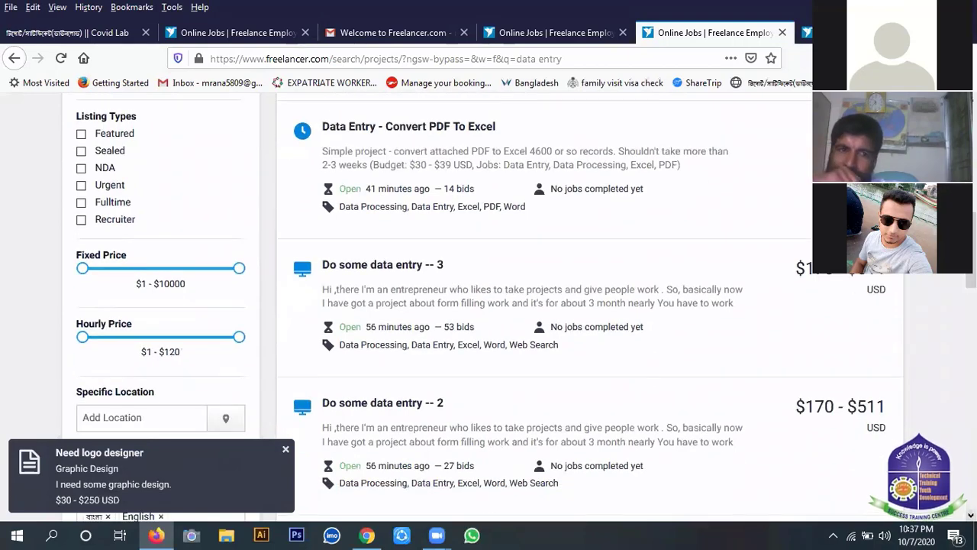
scroll(526, 305, down, 4)
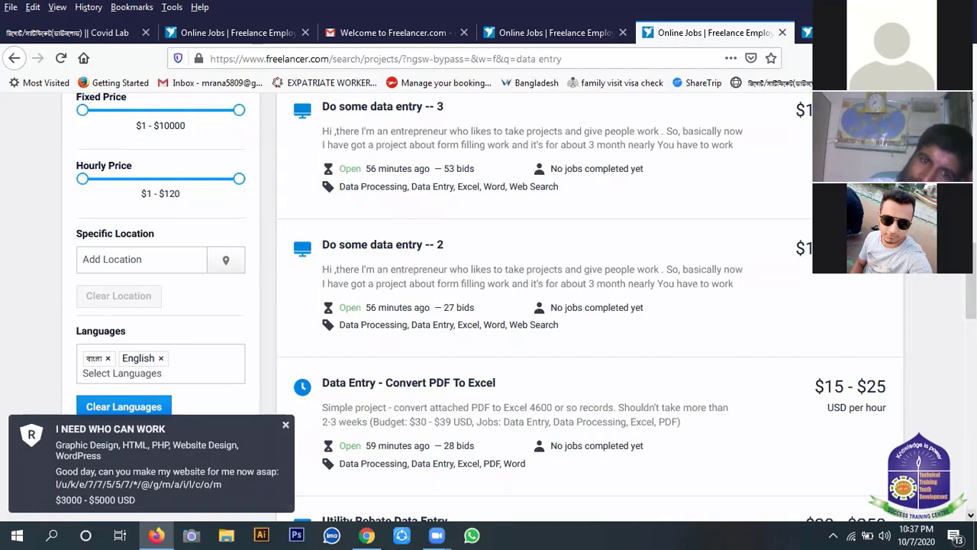
scroll(489, 305, down, 3)
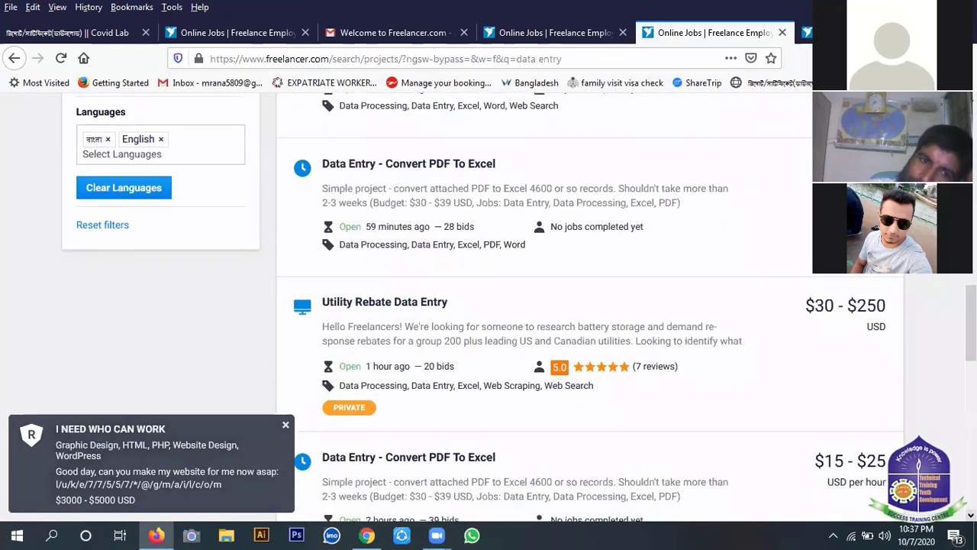
scroll(489, 305, down, 2)
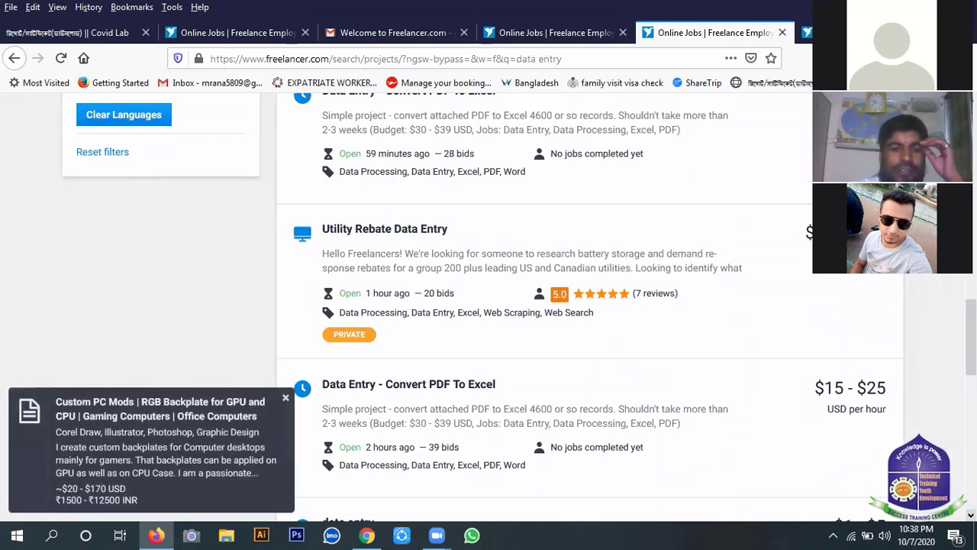
scroll(489, 306, down, 4)
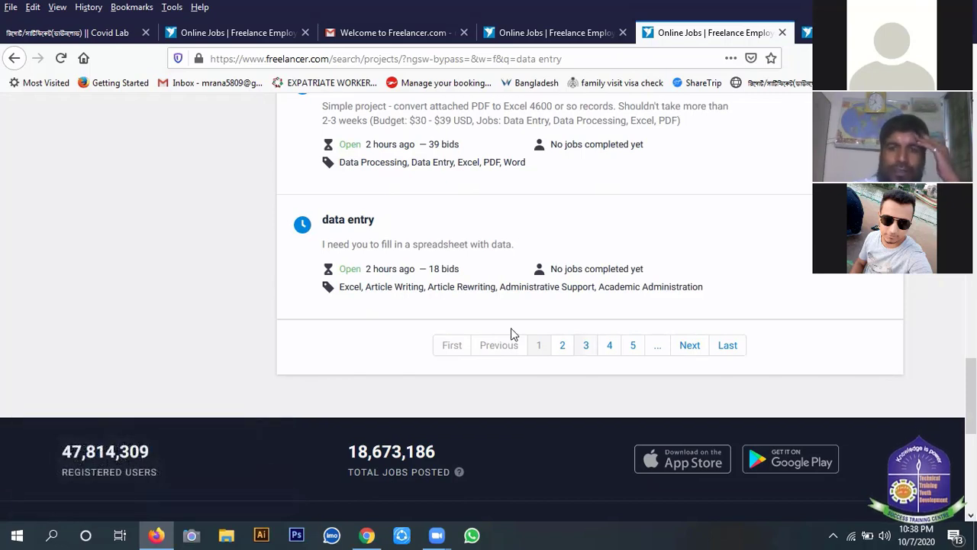
Open the data entry spreadsheet project, then bring up the Recent Updates list
click(338, 222)
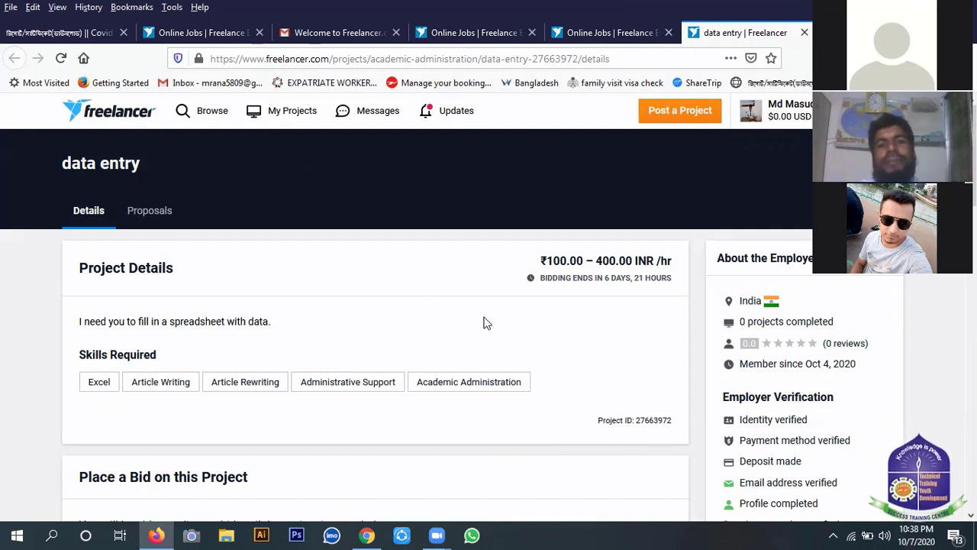
click(445, 113)
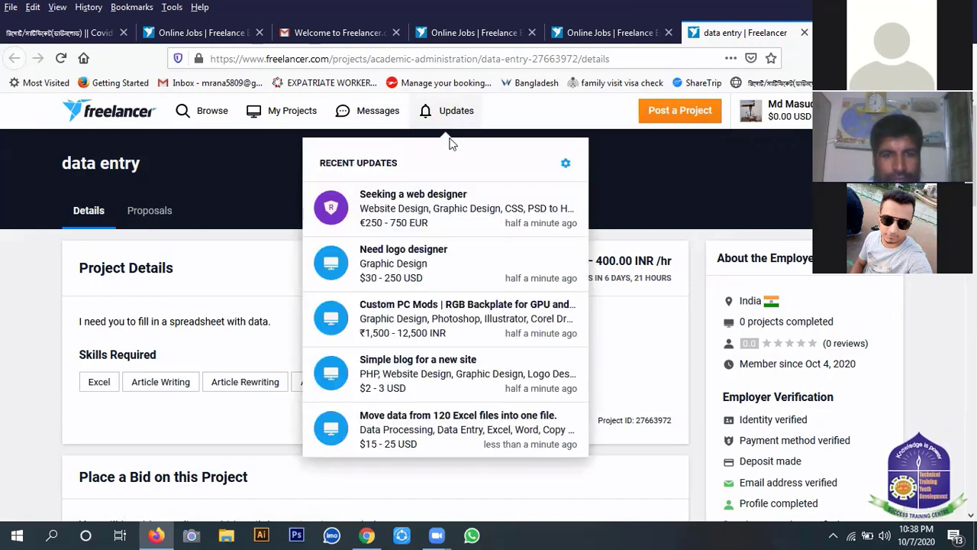
Open 'Need logo designer' ($30–250 USD) and reach its bid form showing 140 USD, 7 days
click(404, 261)
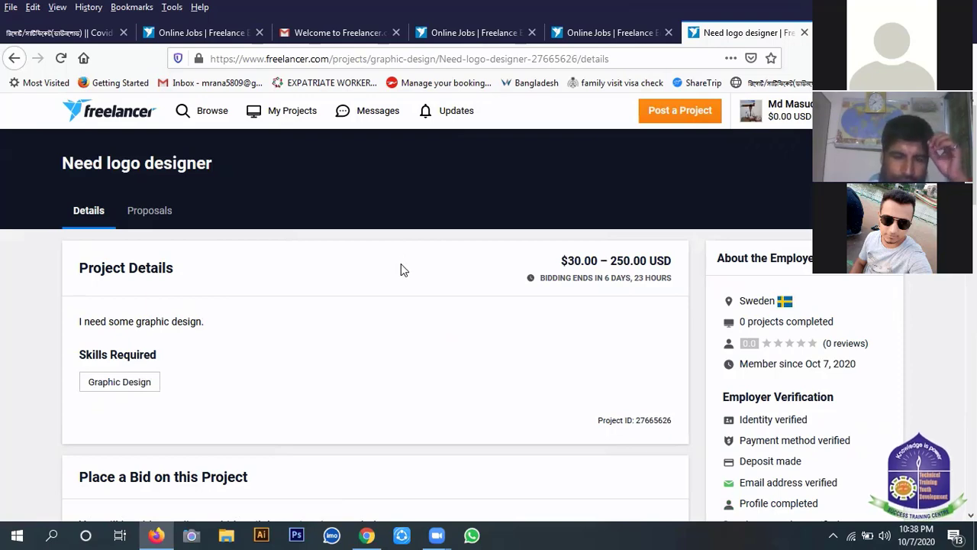
scroll(457, 287, down, 1)
scroll(458, 293, down, 2)
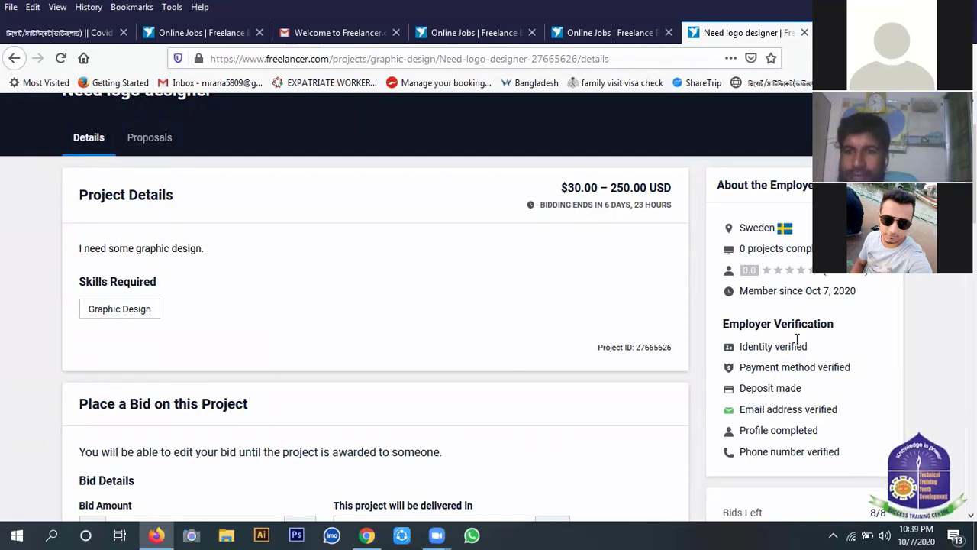
scroll(803, 345, down, 2)
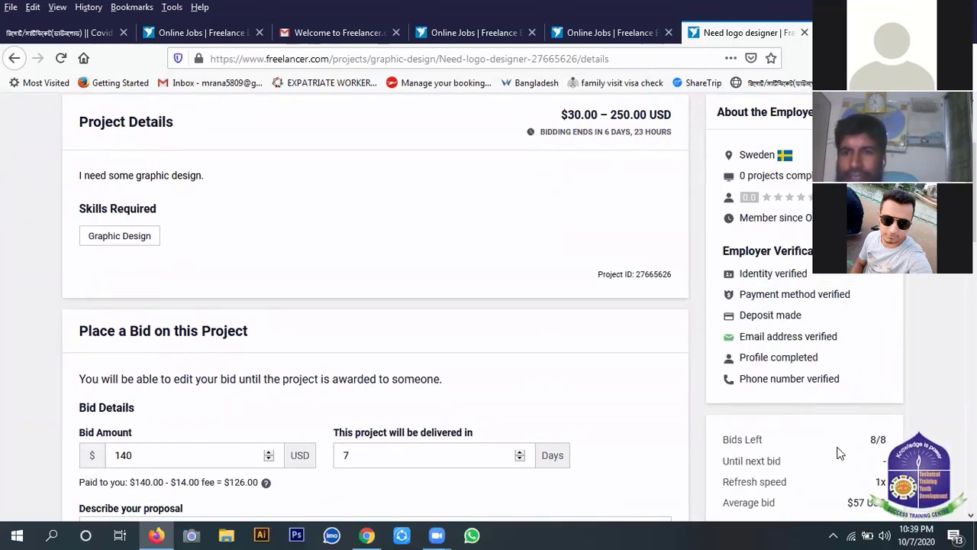
scroll(837, 450, down, 2)
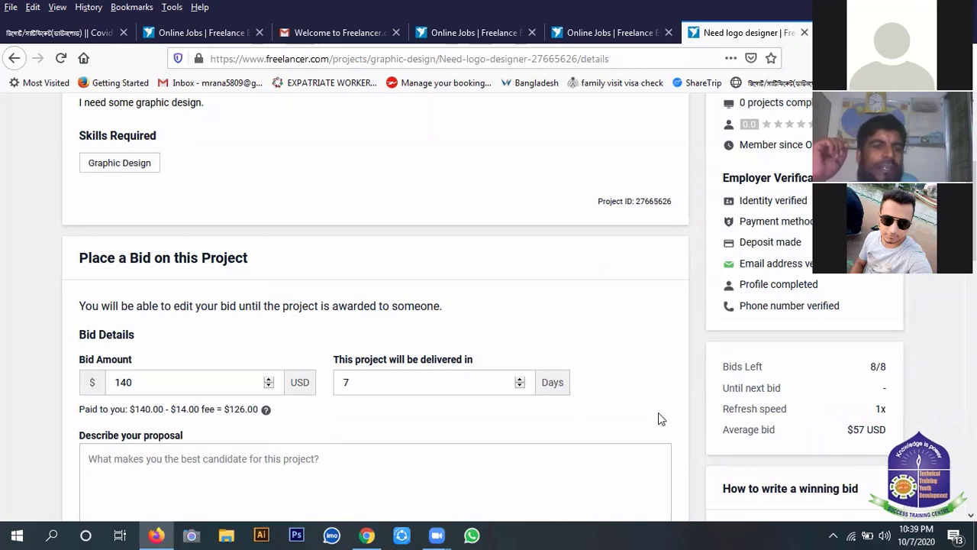
scroll(624, 426, down, 1)
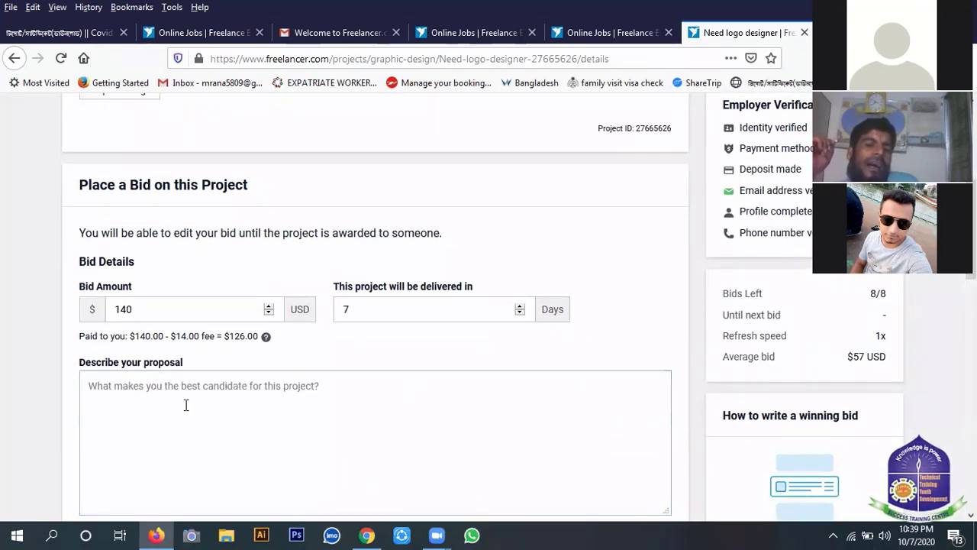
click(111, 393)
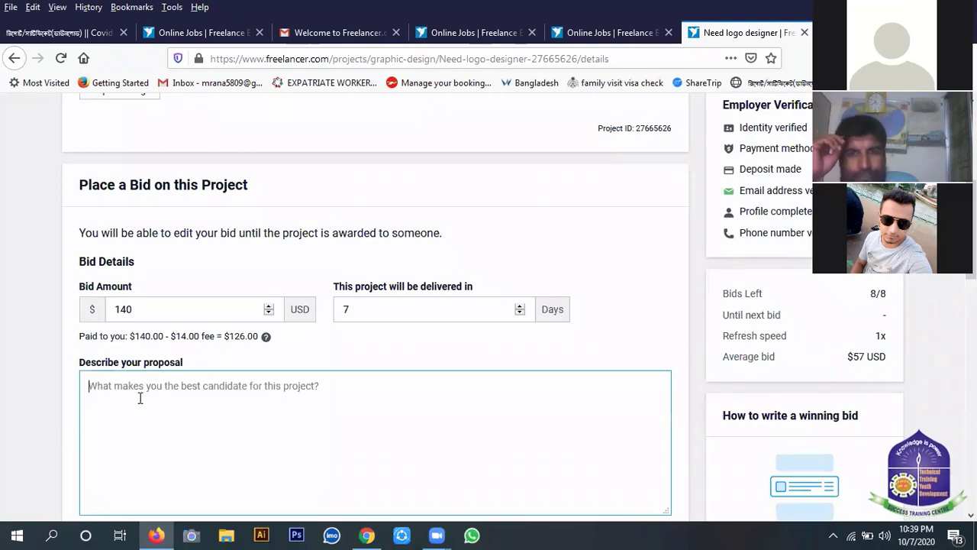
scroll(229, 374, up, 3)
scroll(611, 328, up, 3)
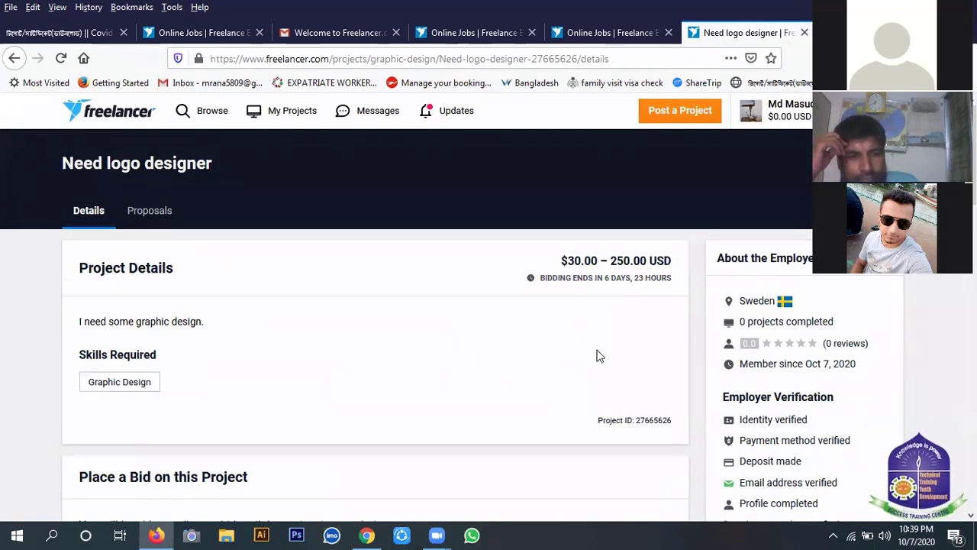
scroll(554, 365, down, 4)
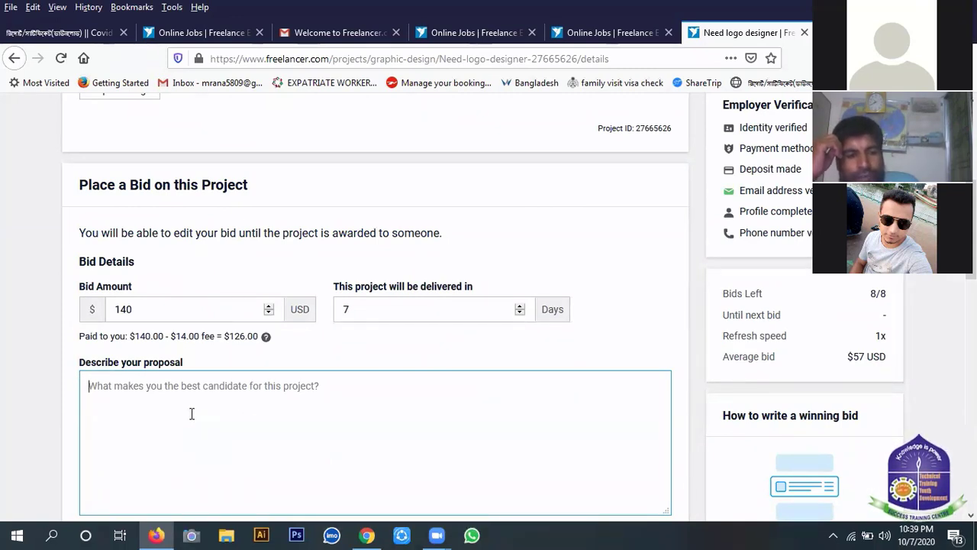
Set the bid amount to $50 and the delivery time to 6 days
drag(152, 316, 48, 306)
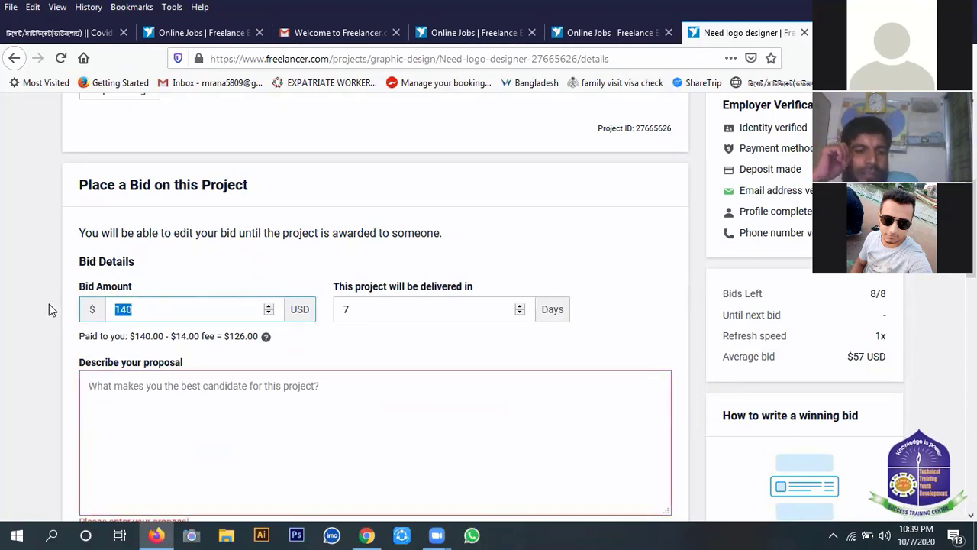
text(50)
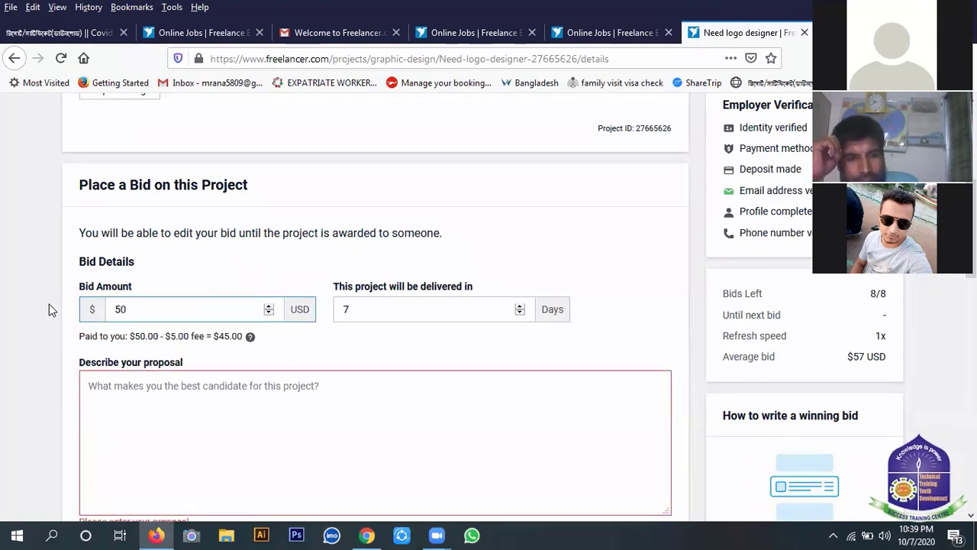
click(344, 310)
text(7)
drag(369, 308, 313, 311)
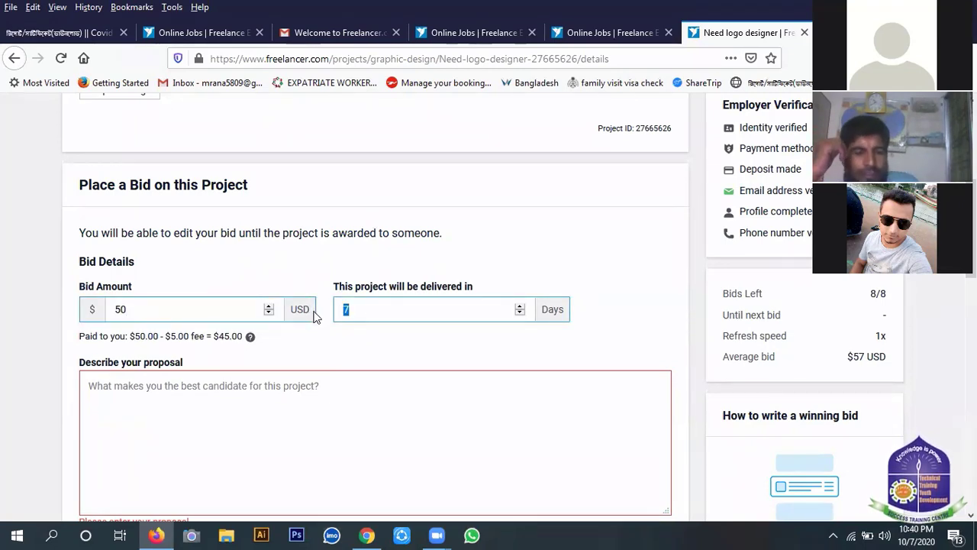
text(6)
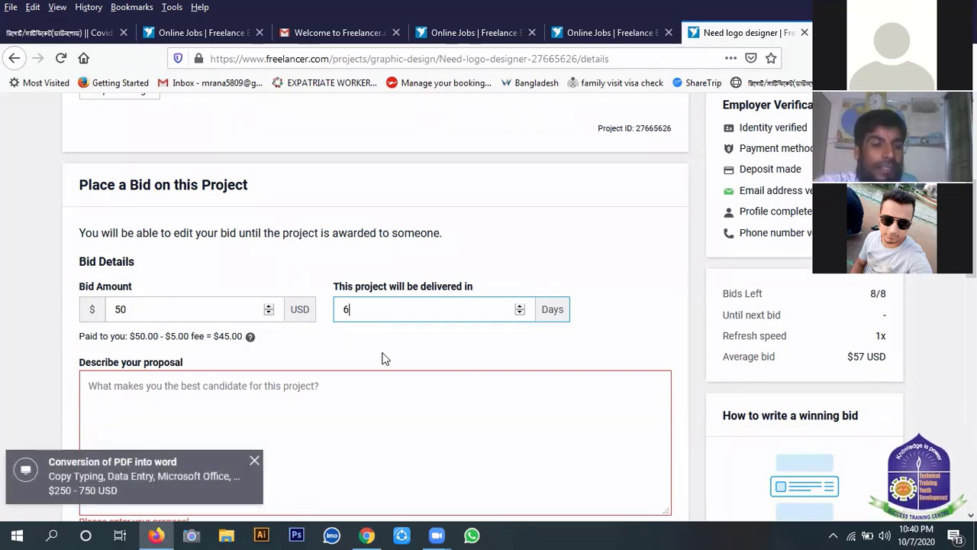
Begin the proposal with a self-introduction giving the freelancer's name
scroll(379, 370, down, 2)
click(99, 319)
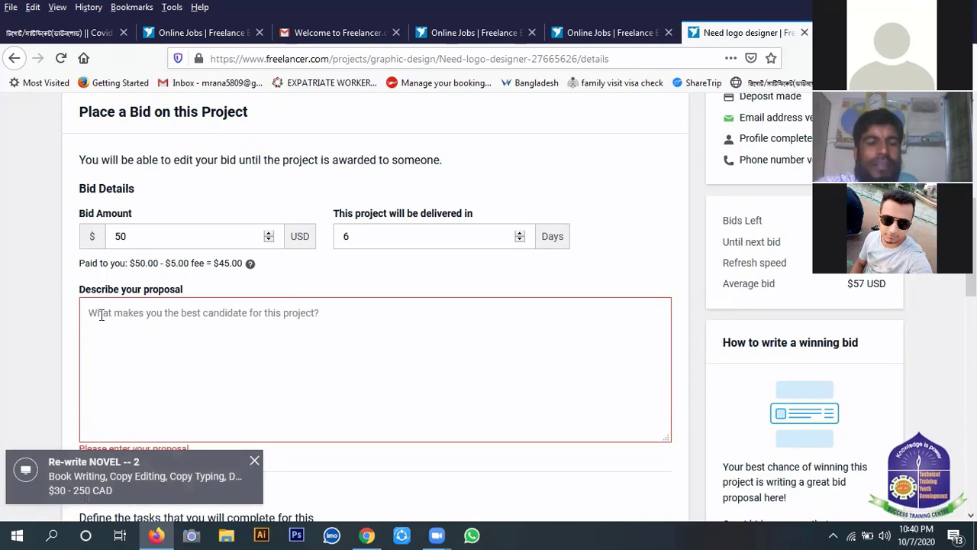
text(i am a)
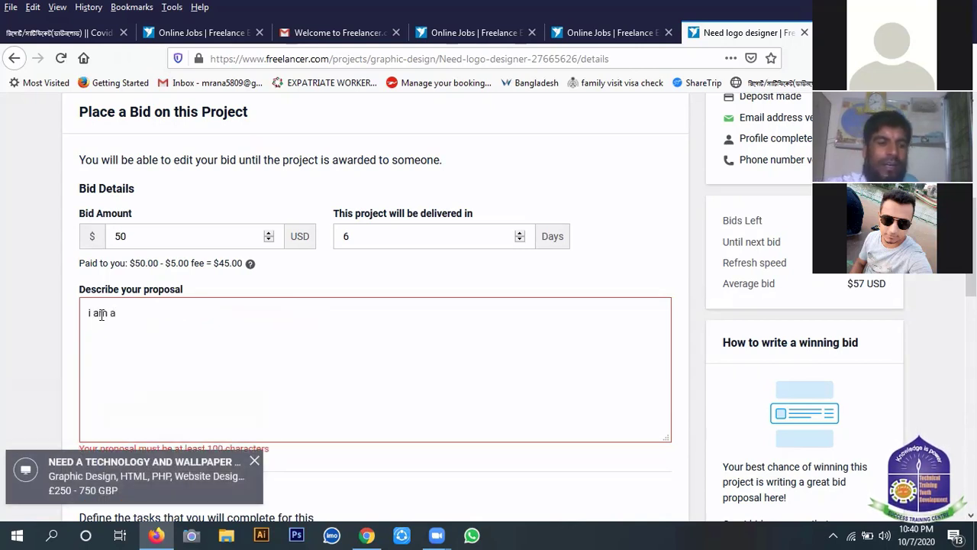
text( r)
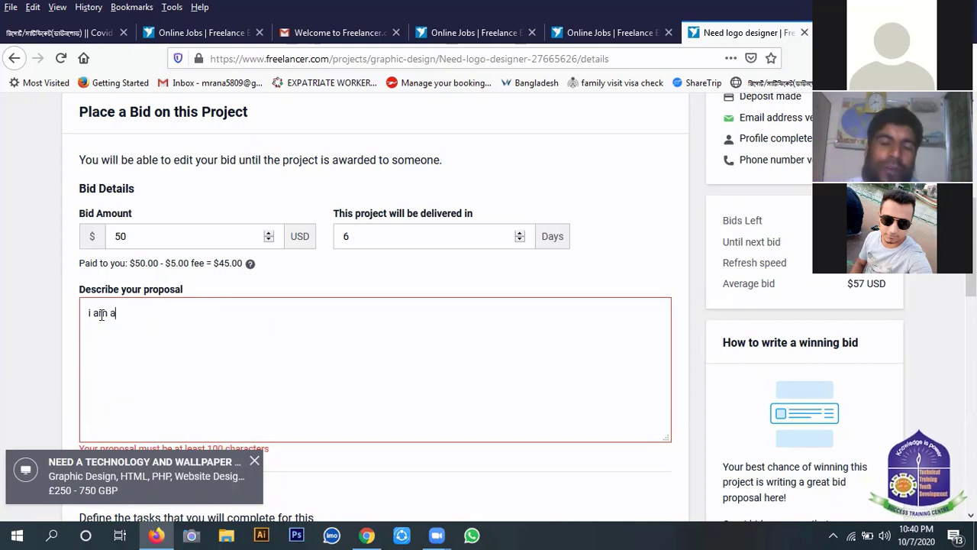
text(m)
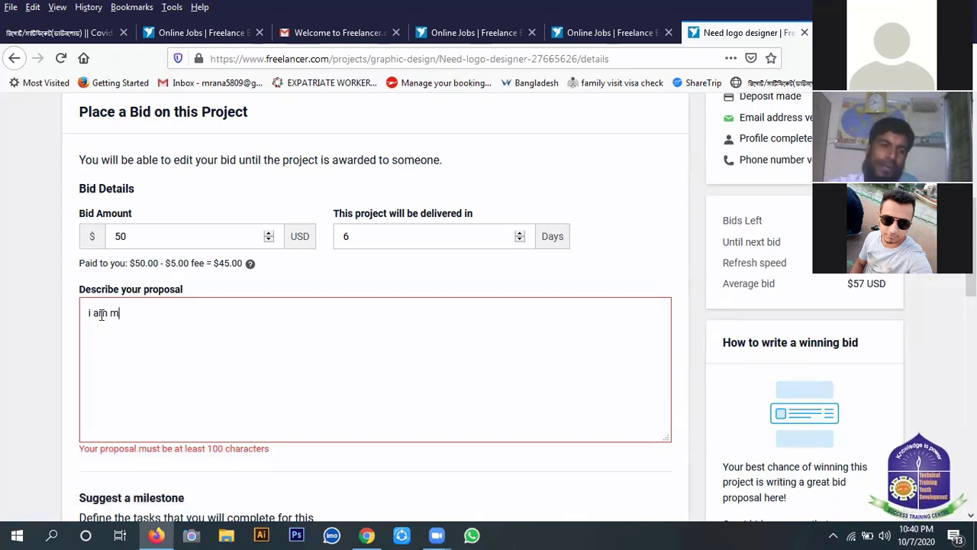
text(d masi)
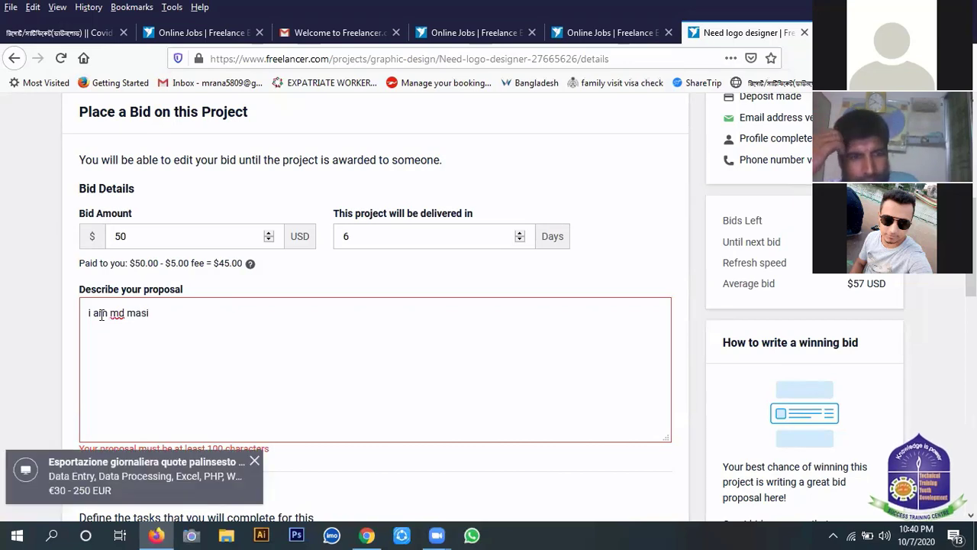
key(BackSpace)
text(ud rana.)
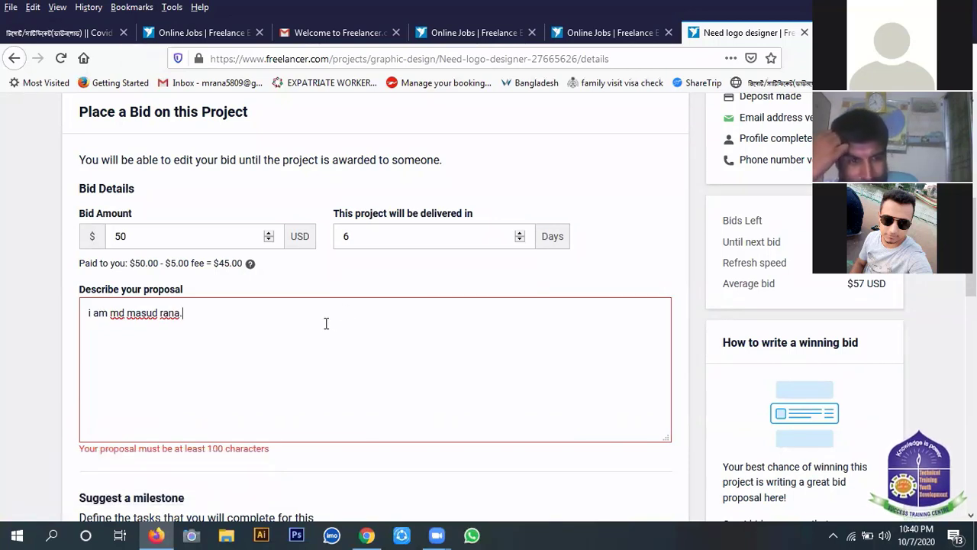
Capitalise the first letter of each word of the freelancer's name
click(111, 316)
key(Delete)
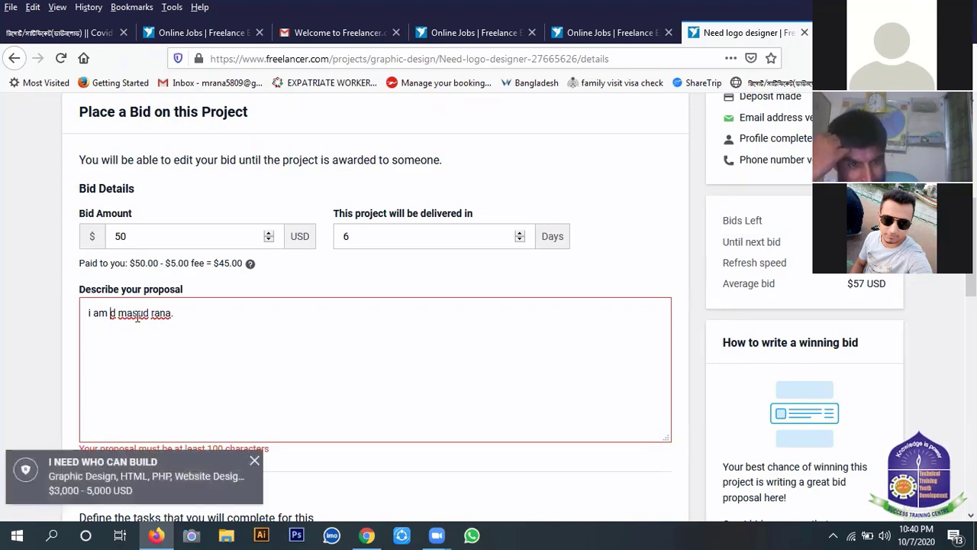
text(M)
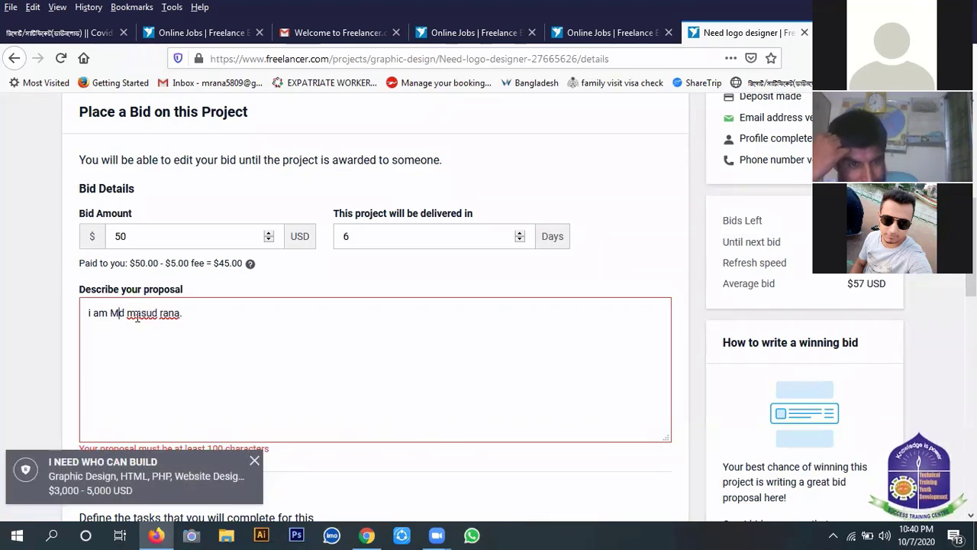
click(138, 314)
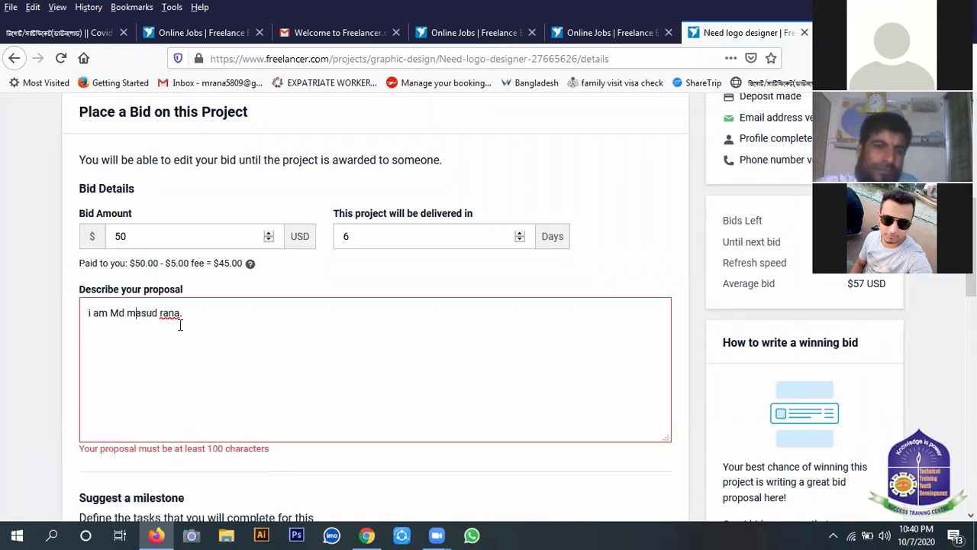
key(BackSpace)
text(M)
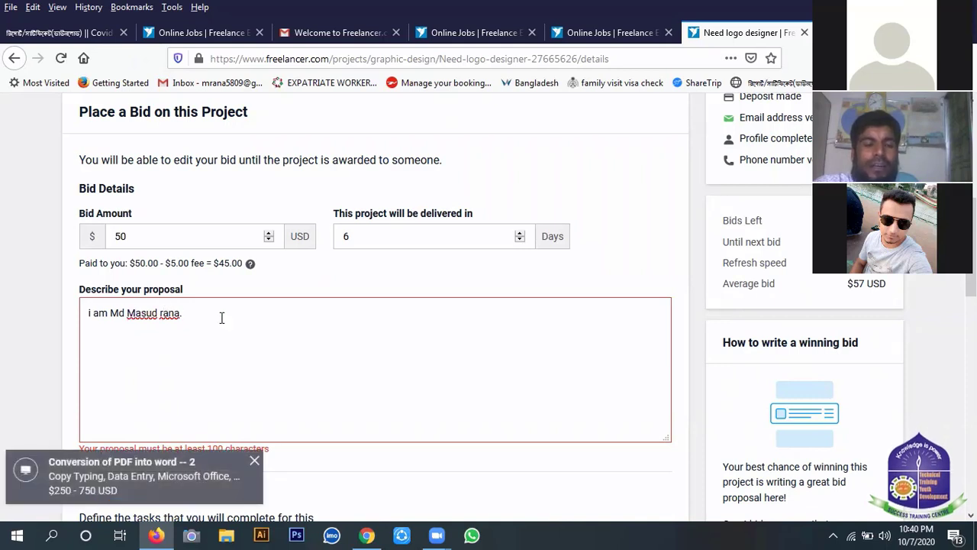
key(BackSpace)
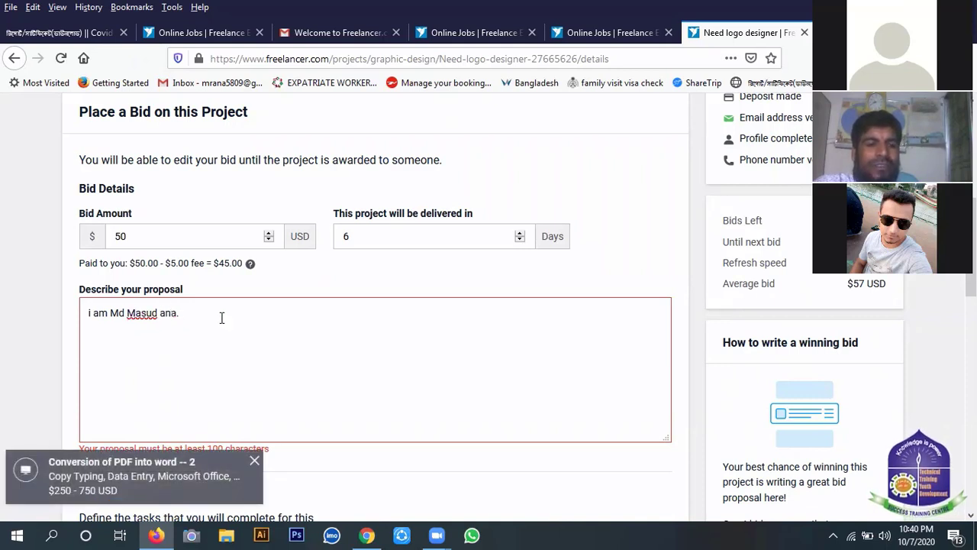
text(r)
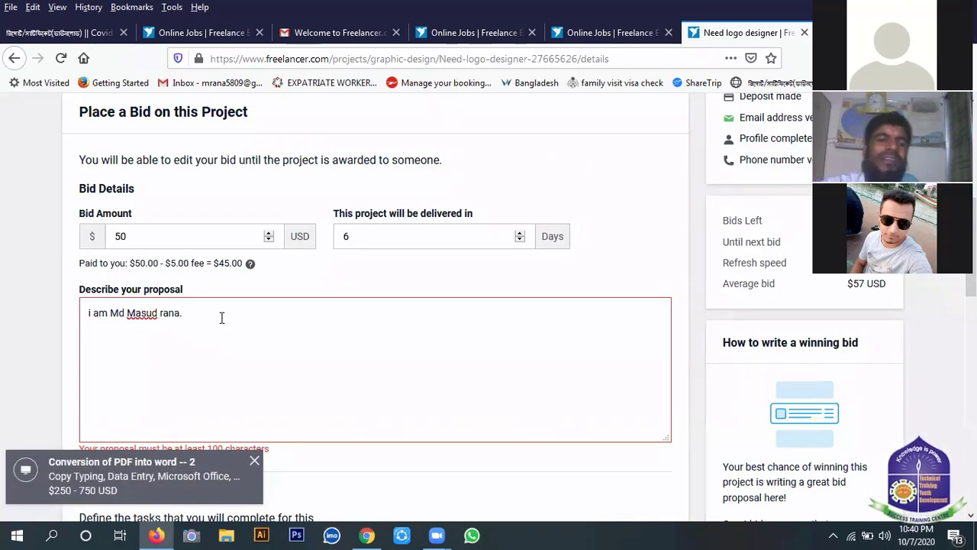
key(BackSpace)
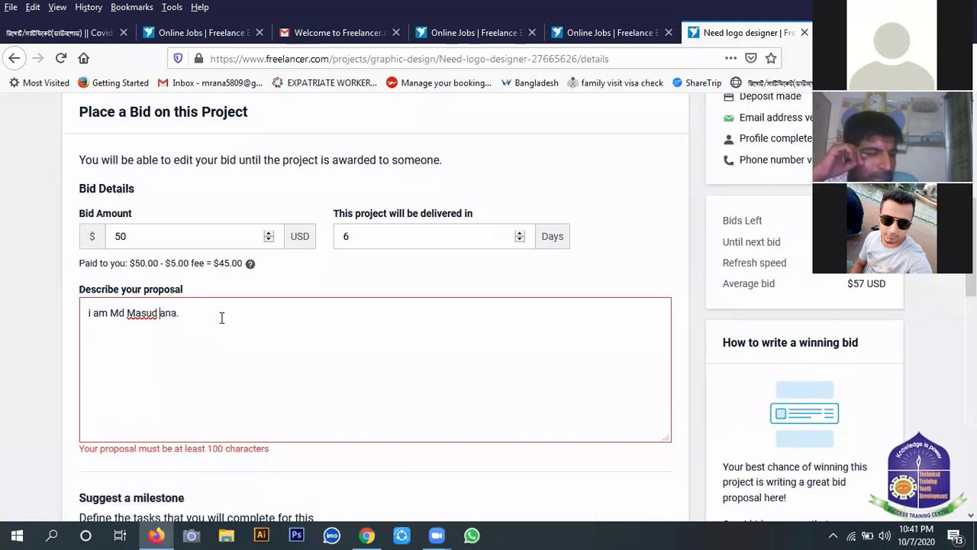
text(R)
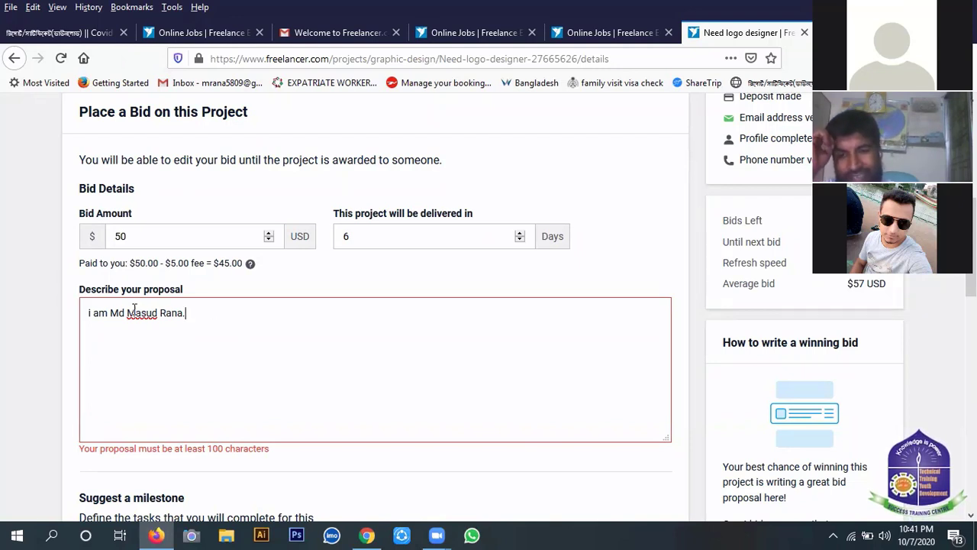
Capitalise the opening words to 'I Am' at the start of the proposal
click(88, 314)
key(Delete)
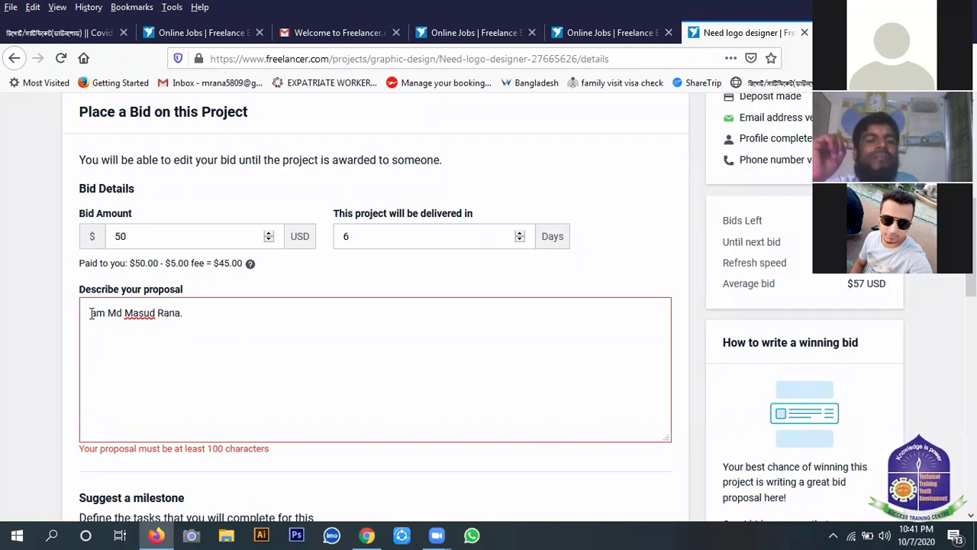
text(I)
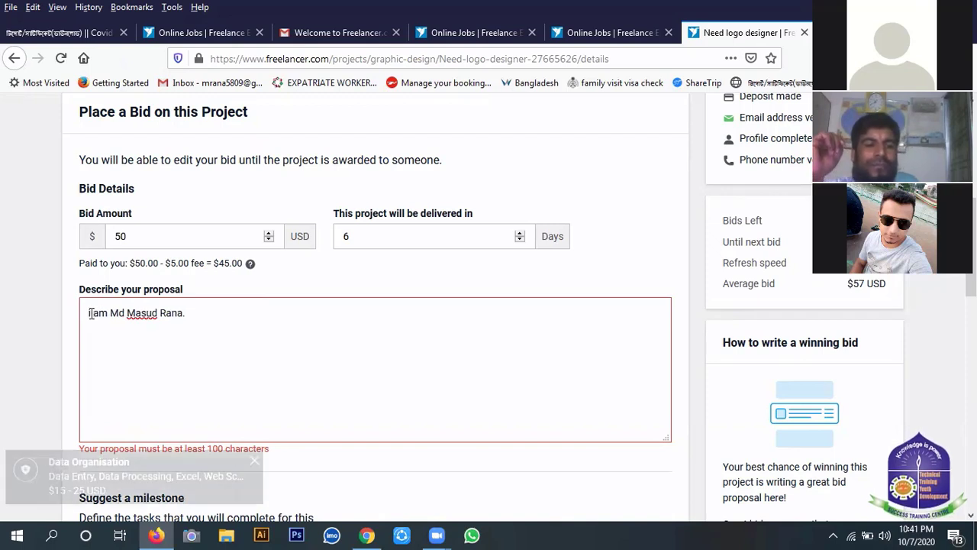
key(BackSpace)
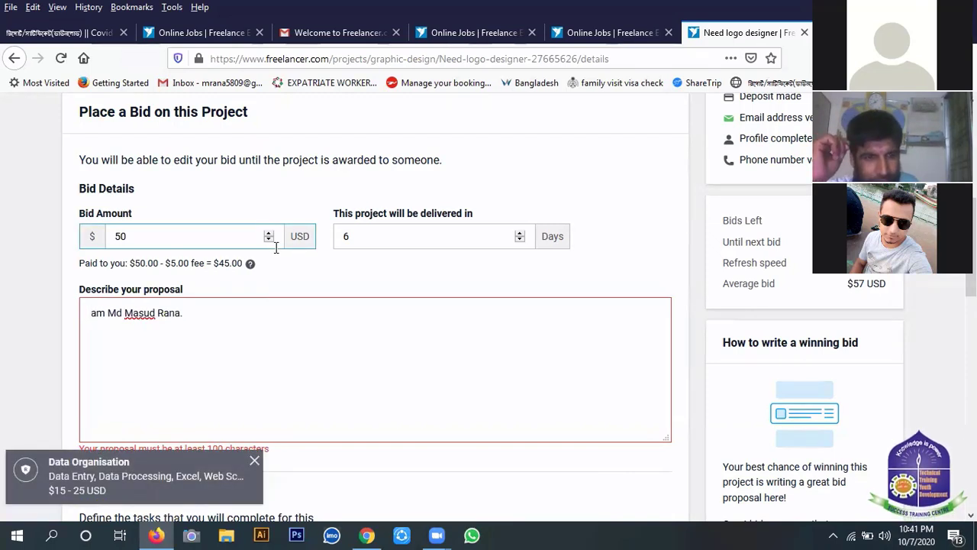
text(I)
key(Right)
key(Right)
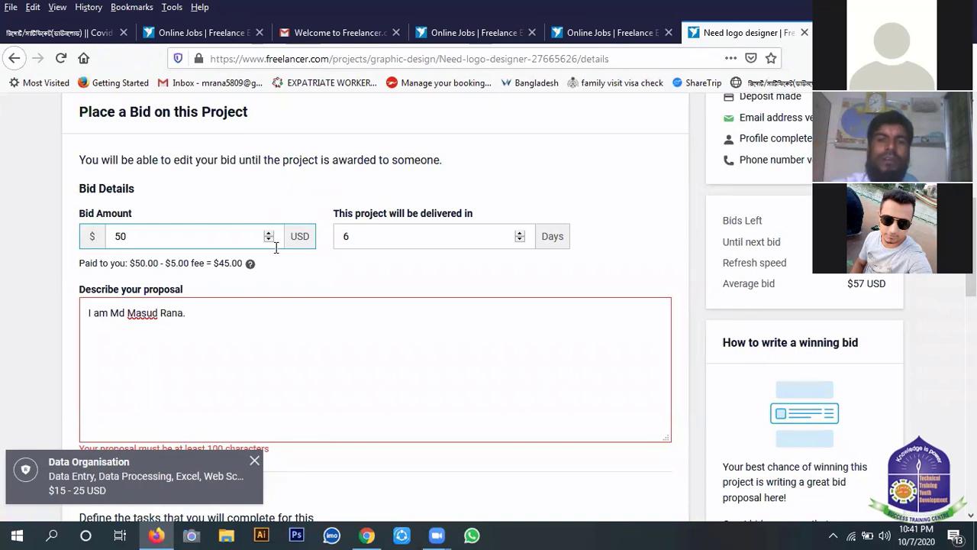
key(BackSpace)
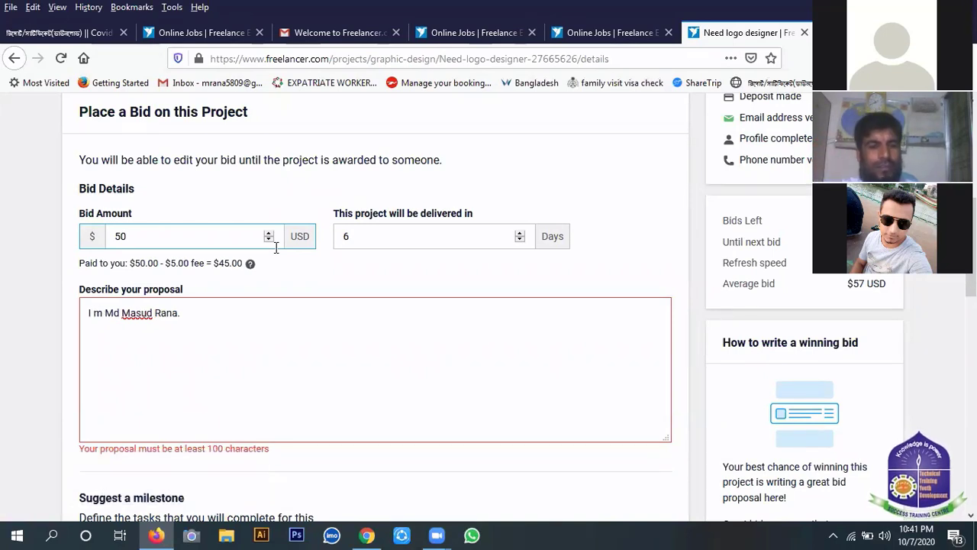
text(a)
key(BackSpace)
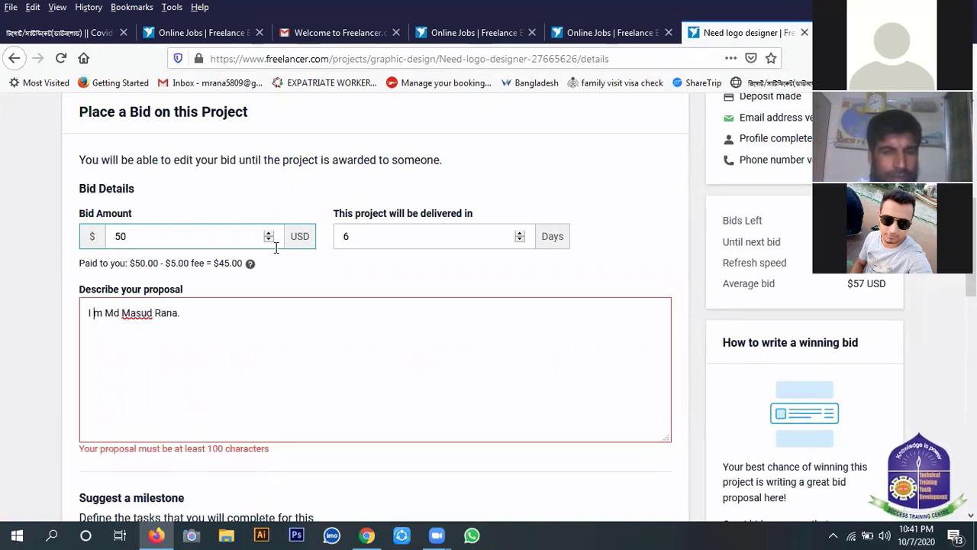
text(A)
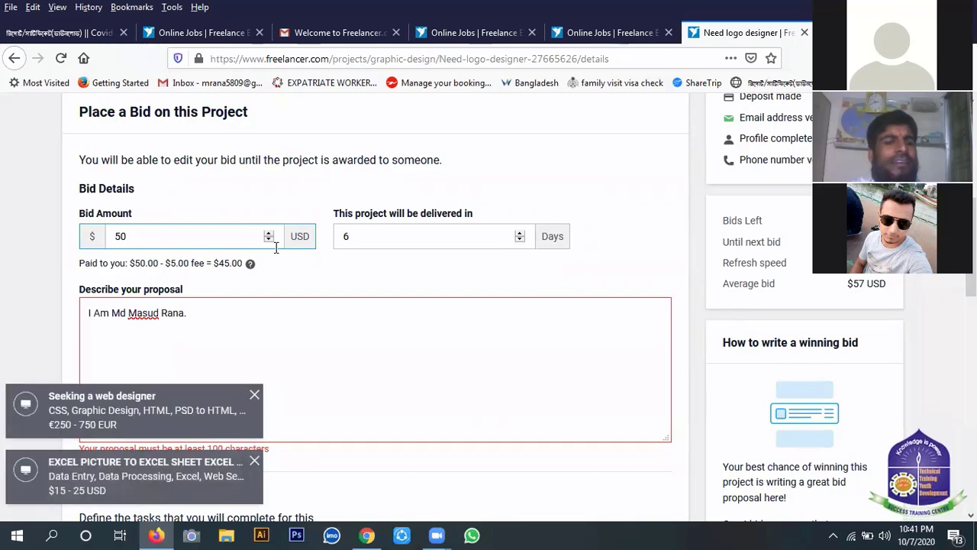
key(End)
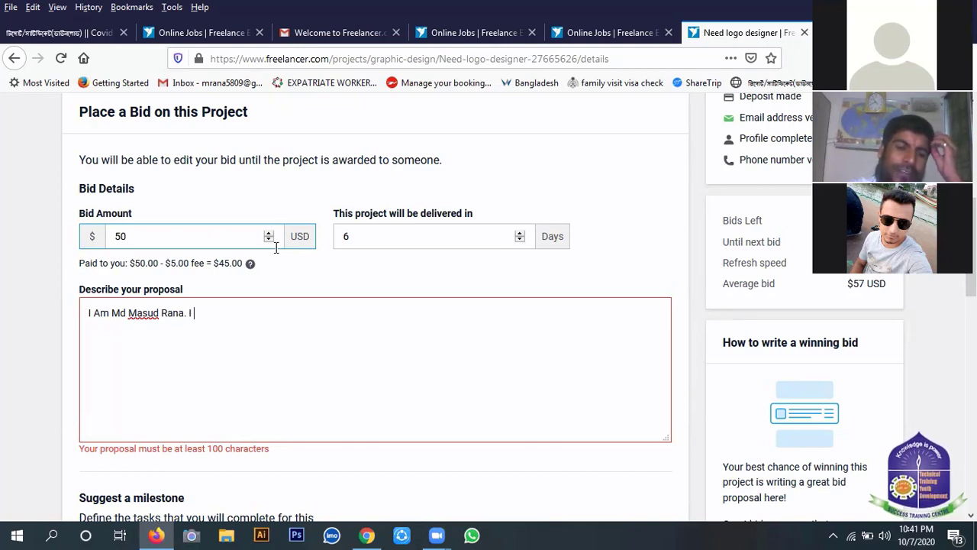
Continue the proposal with 'I understand your recrurement'
text(undr)
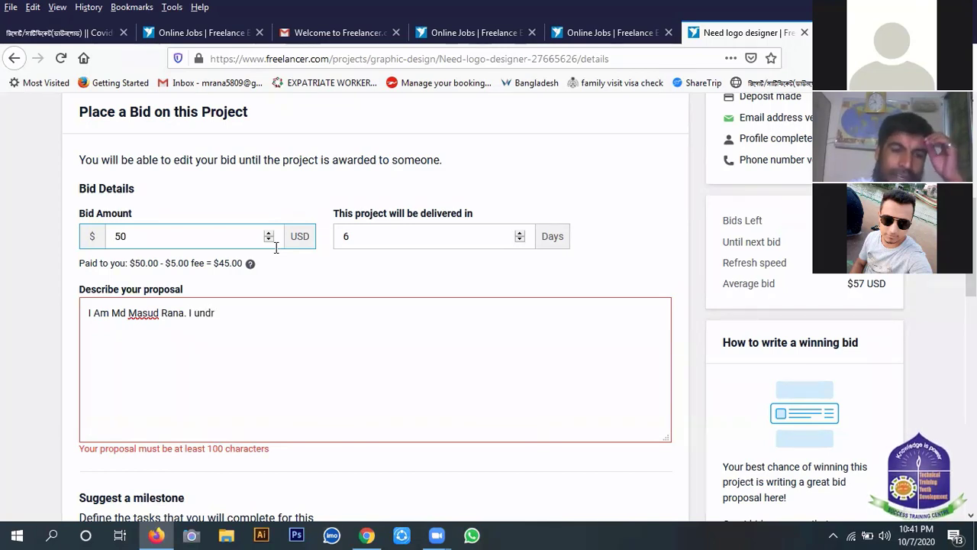
key(BackSpace)
text(ers)
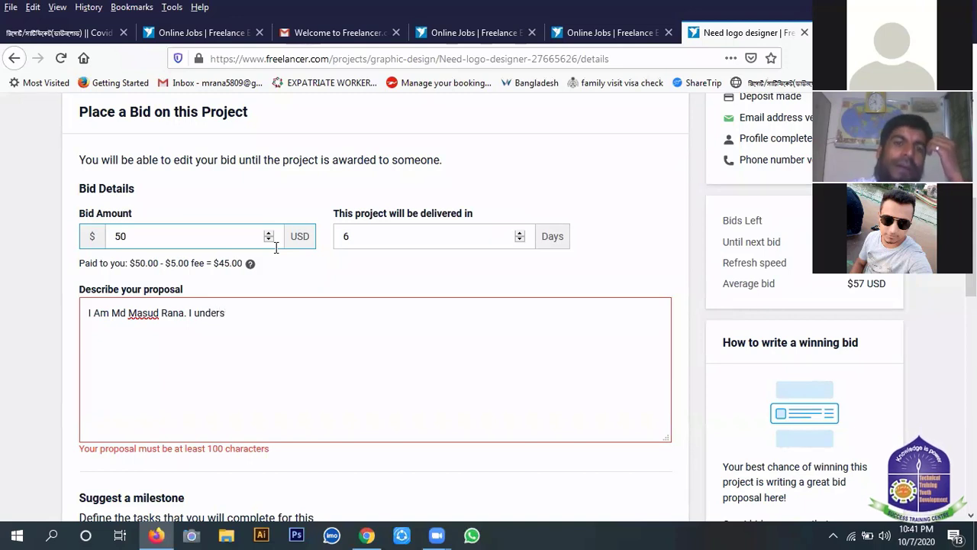
text(tand ur)
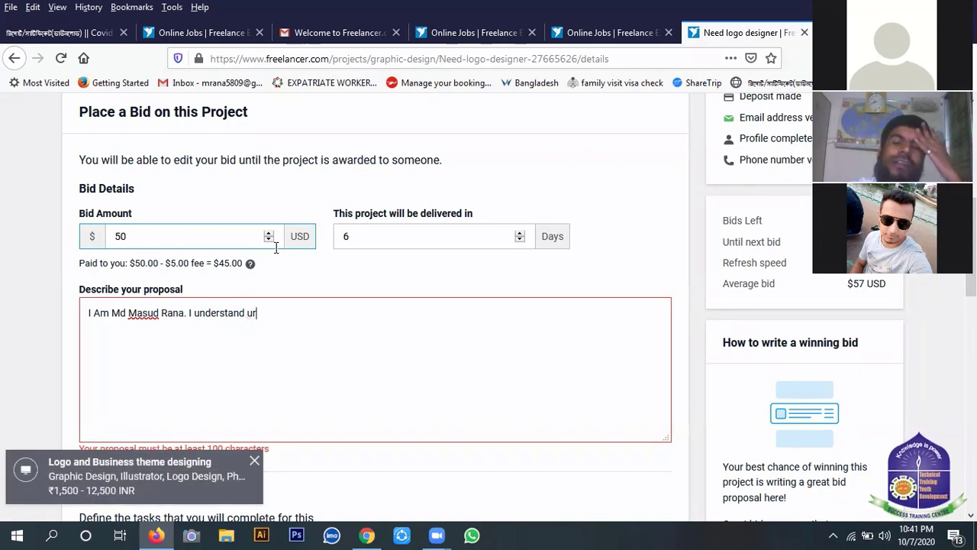
key(BackSpace)
key(BackSpace)
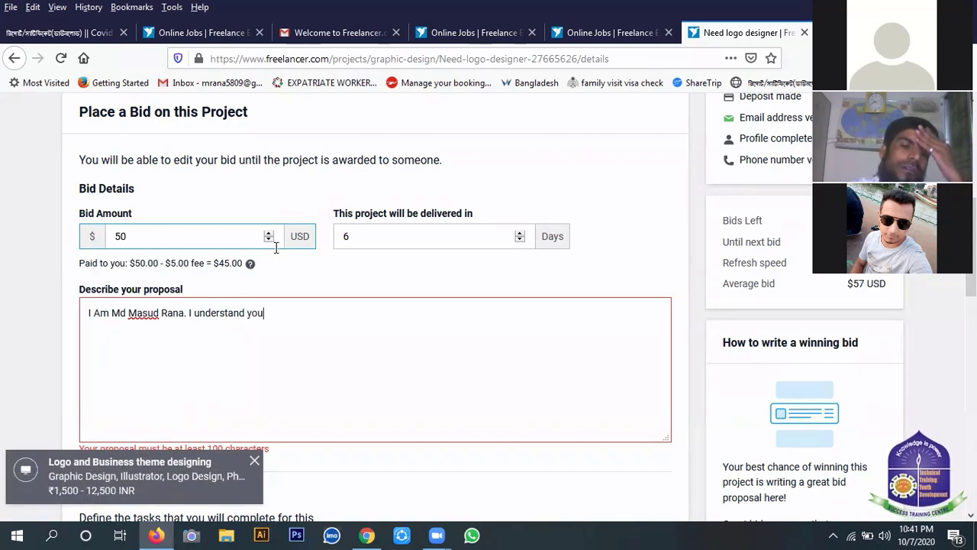
text(r re)
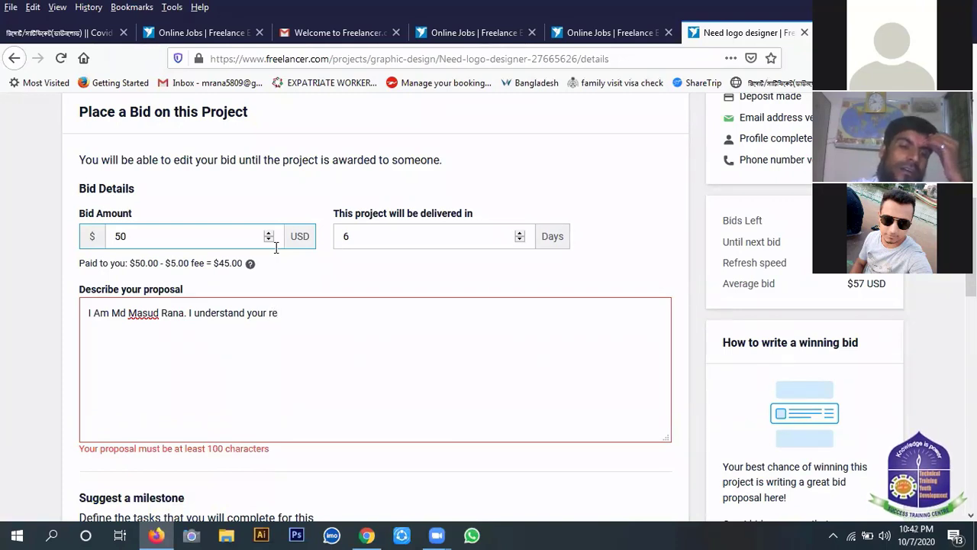
text(cru)
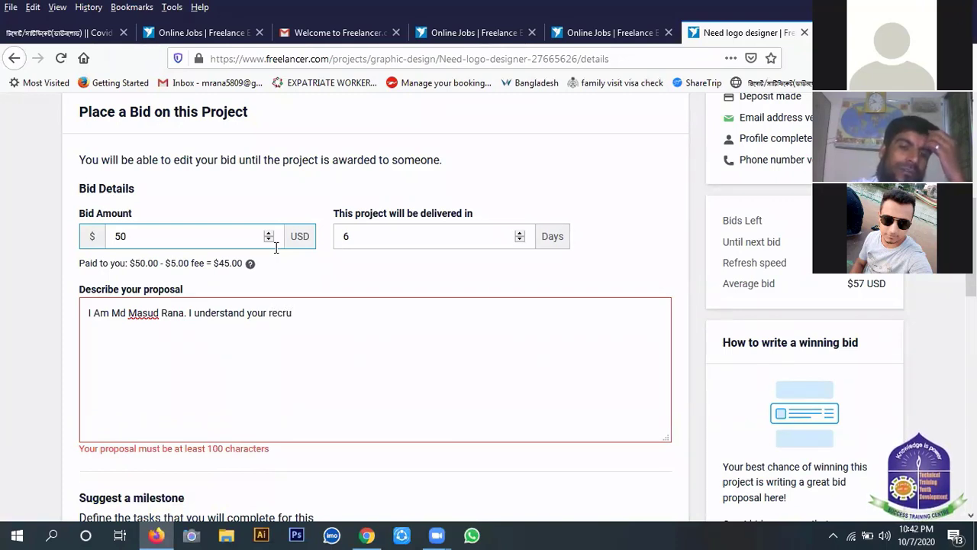
text(rement)
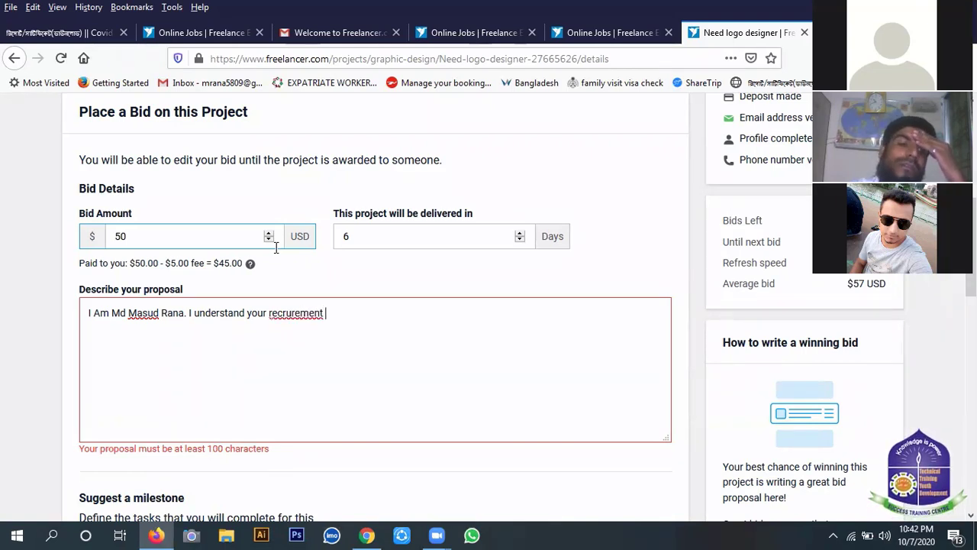
Replace 'recrurement' with the spell-check suggestion 'recruitment'
right_click(305, 317)
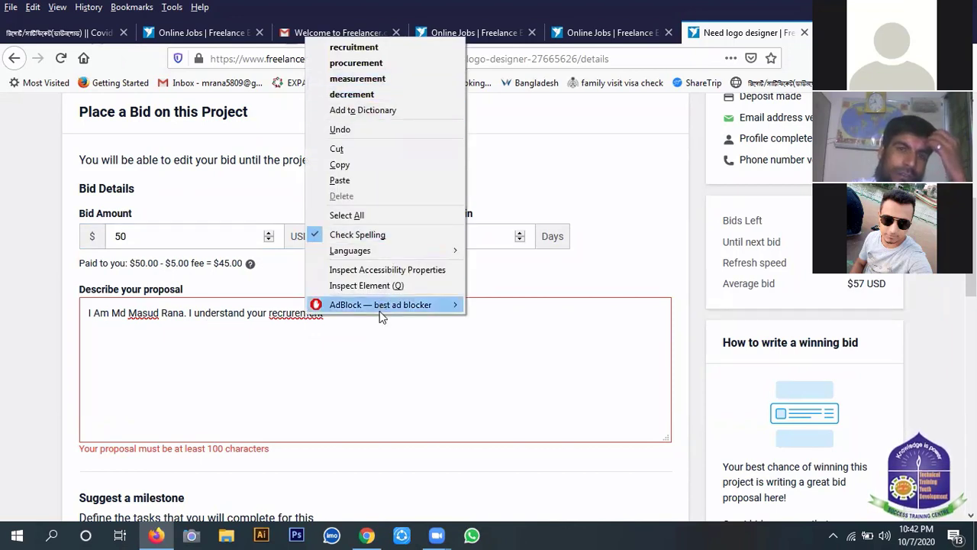
click(347, 338)
drag(325, 313, 274, 315)
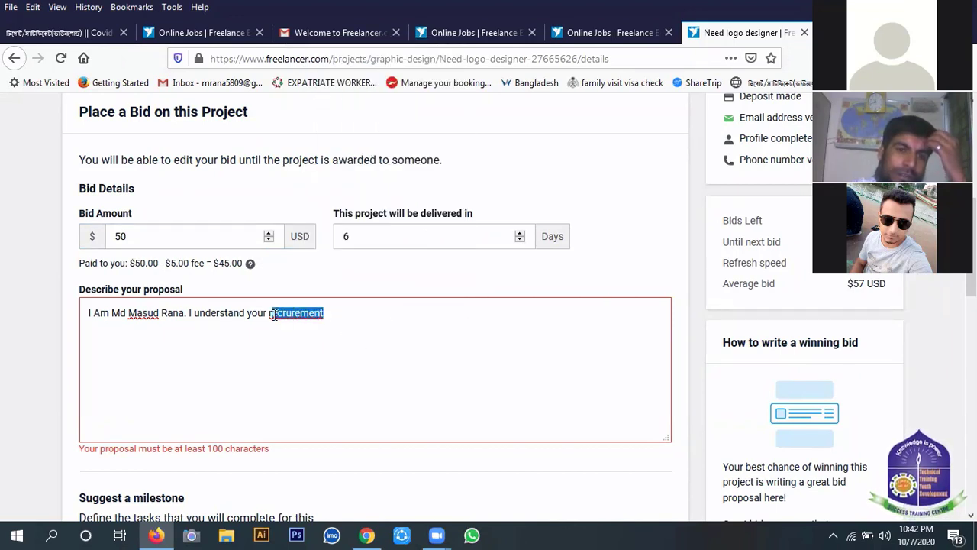
right_click(279, 315)
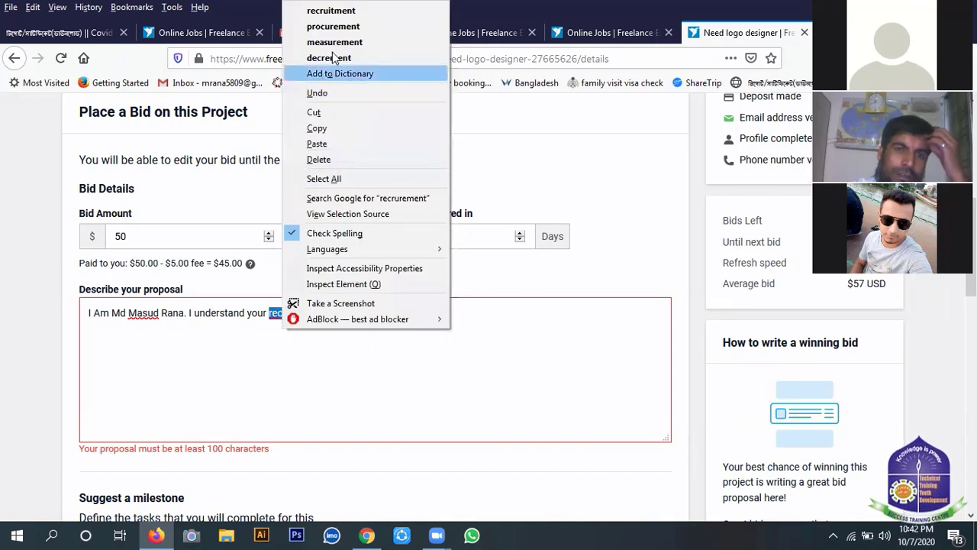
click(332, 11)
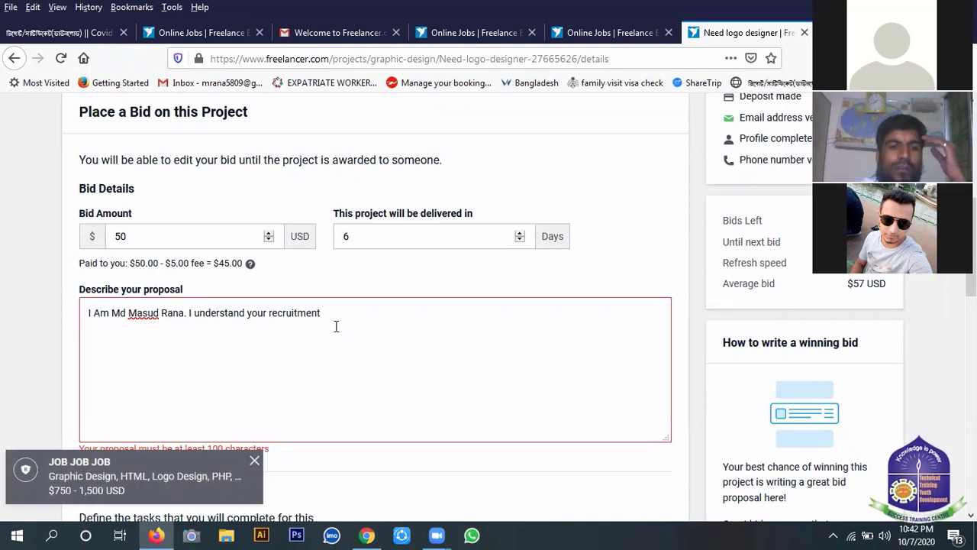
Change 'recruitment' to 'requirement' and end the sentence with a period
key(BackSpace)
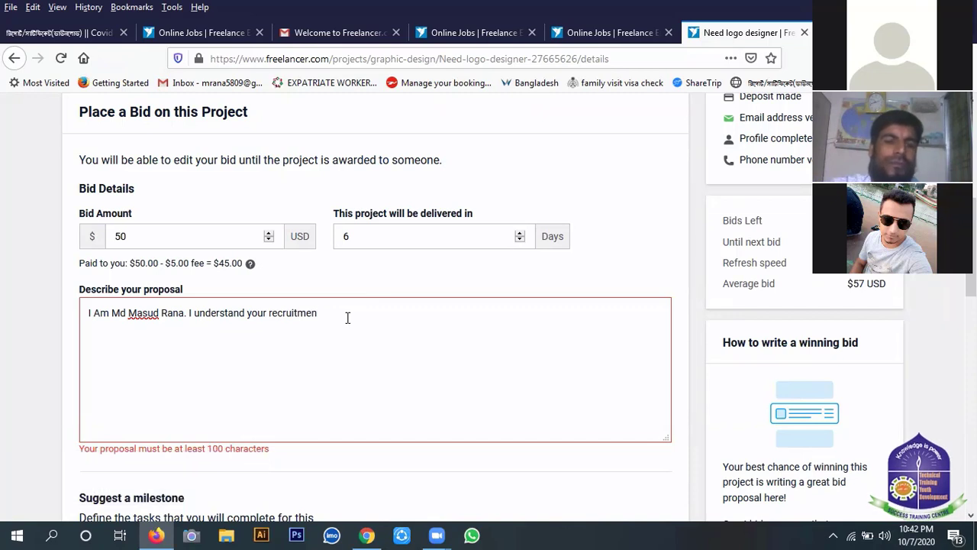
key(BackSpace)
key(BackSpace)
key(BackSpace)
key(BackSpace)
key(BackSpace)
key(BackSpace)
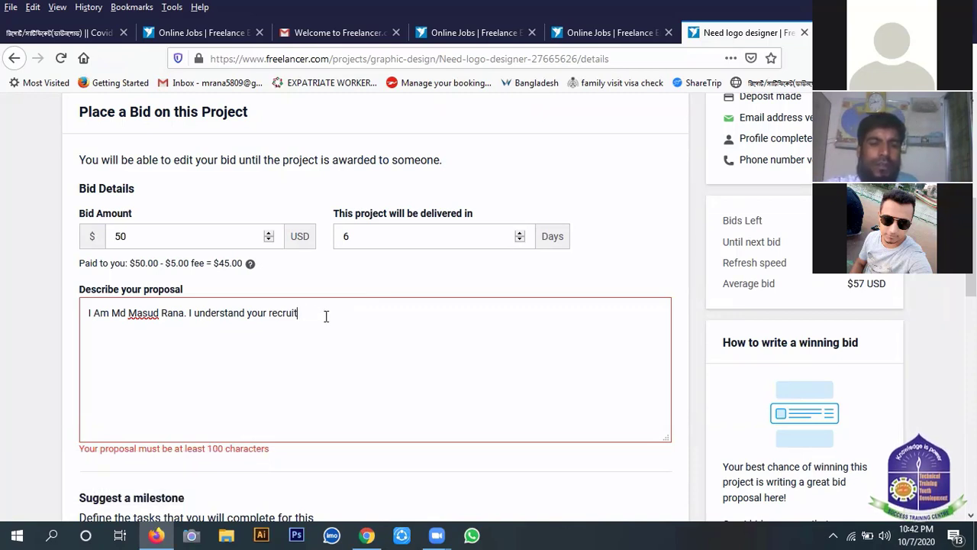
key(BackSpace)
key(BackSpace)
text(q)
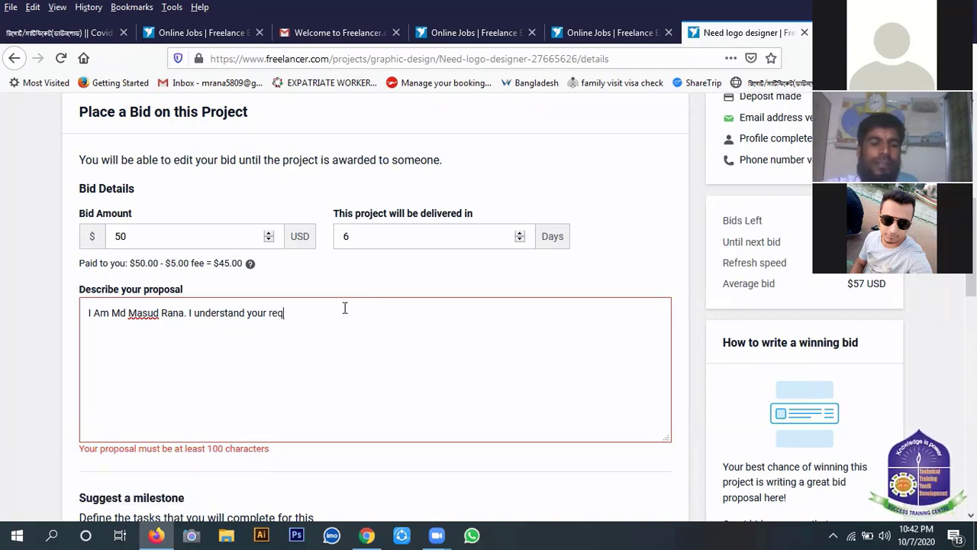
text(ui)
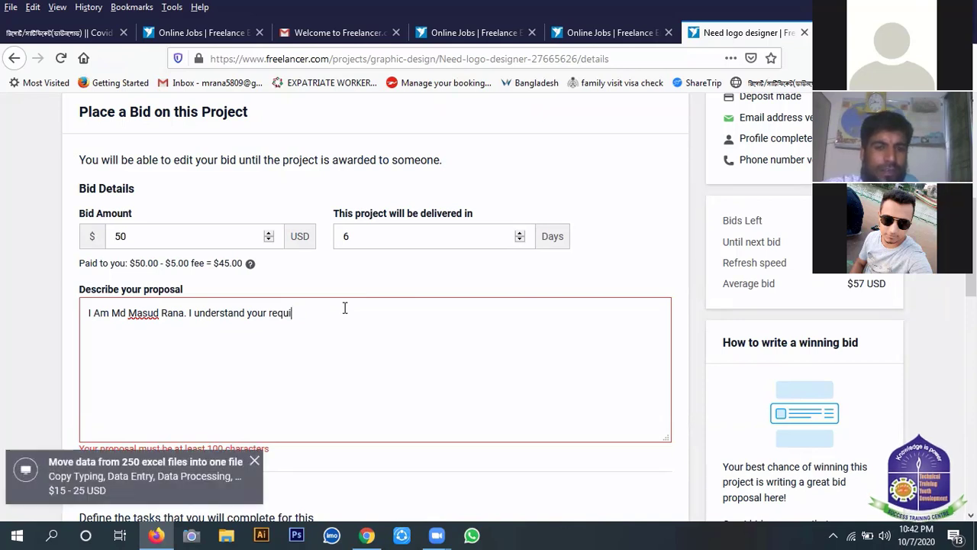
text(rement)
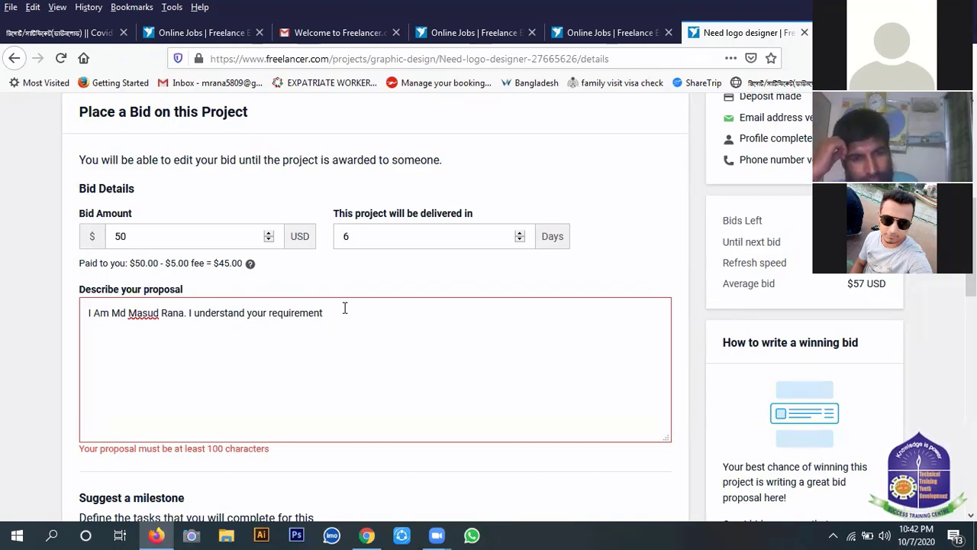
text(.)
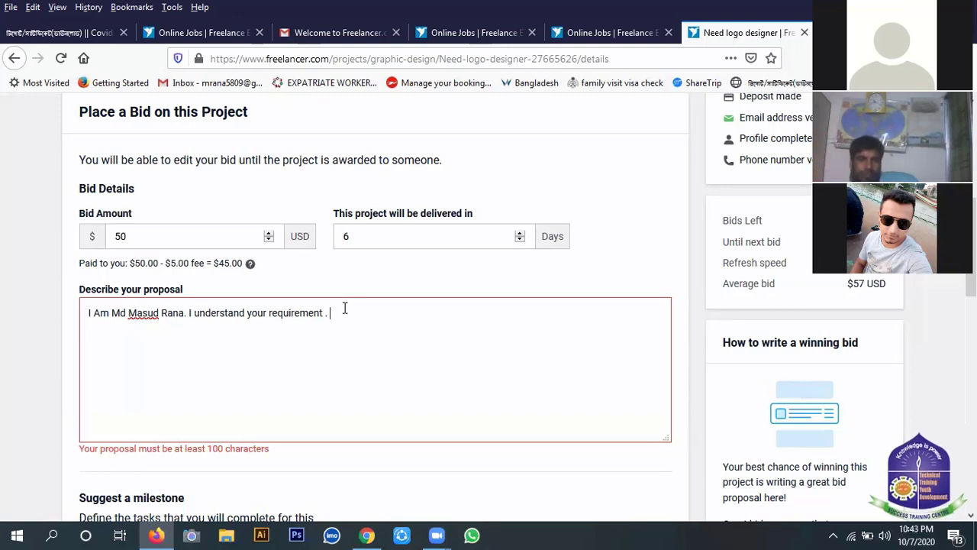
Start a second sentence: 'I properly your work menerally'
text(I)
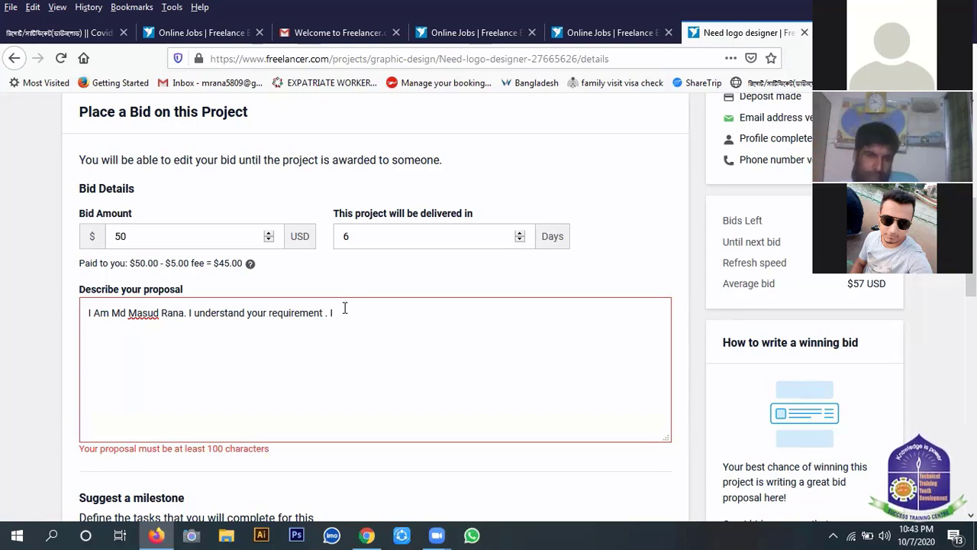
text( Pe)
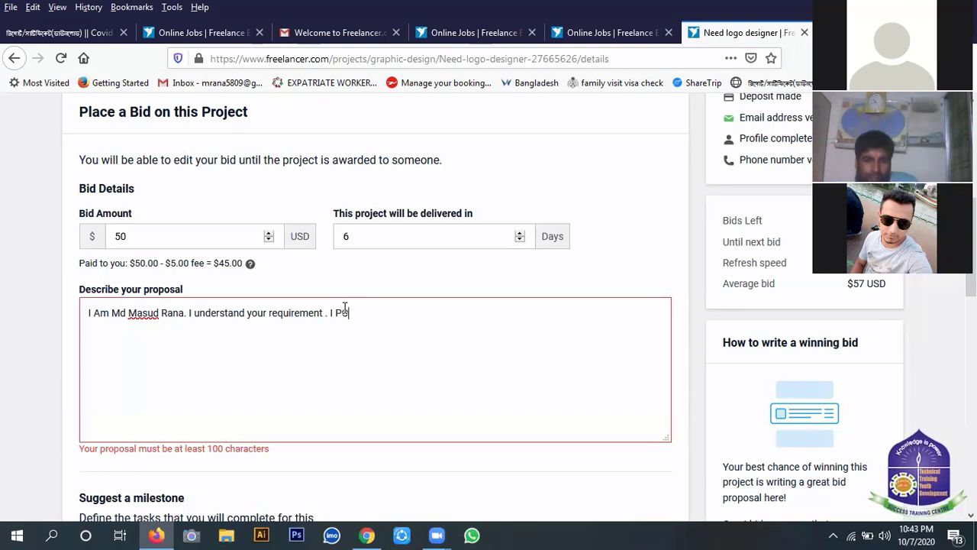
text(OPER)
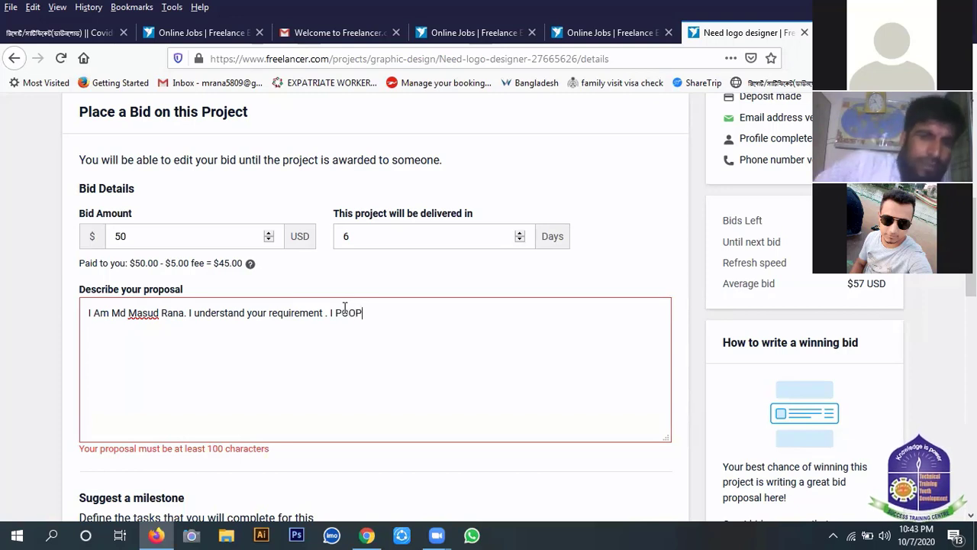
text(L)
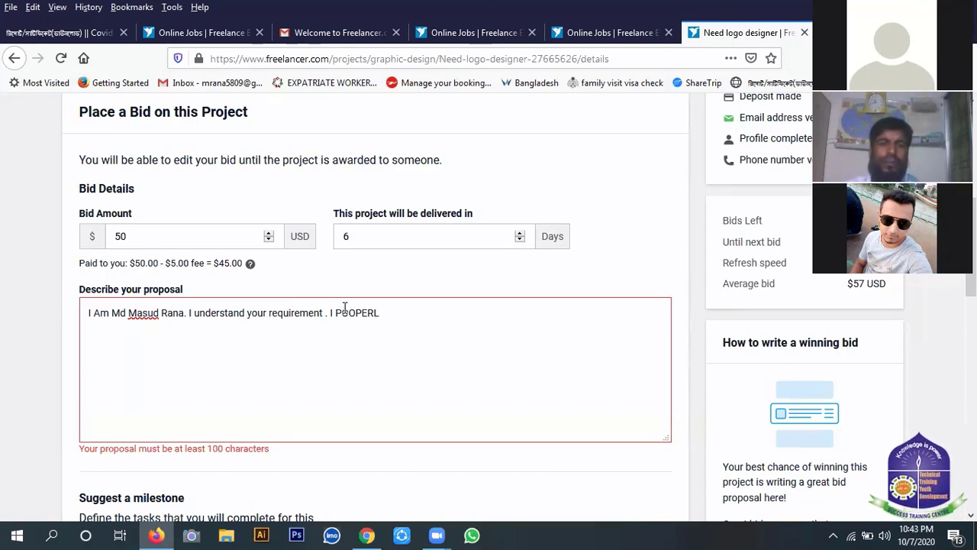
key(BackSpace)
key(BackSpace)
key(BackSpace)
key(BackSpace)
key(BackSpace)
key(BackSpace)
key(BackSpace)
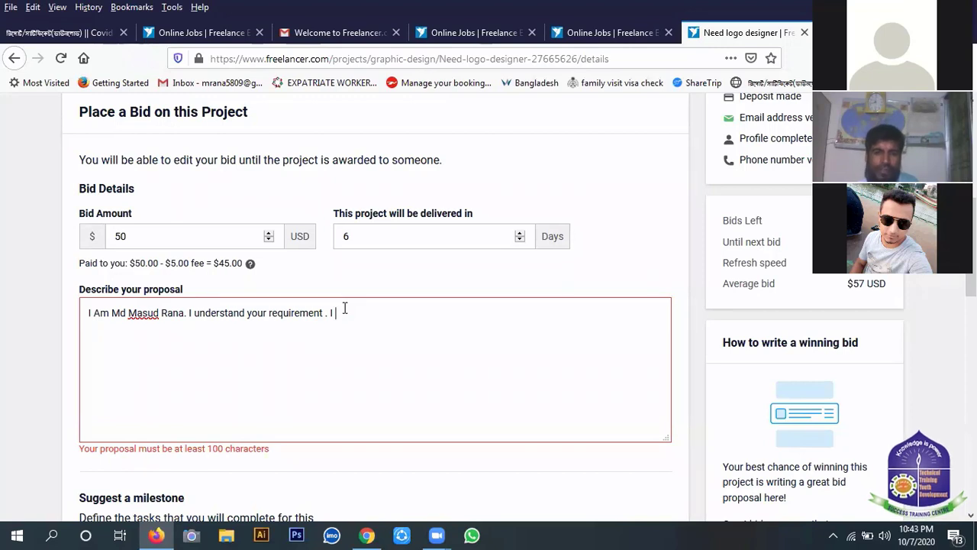
text(properl)
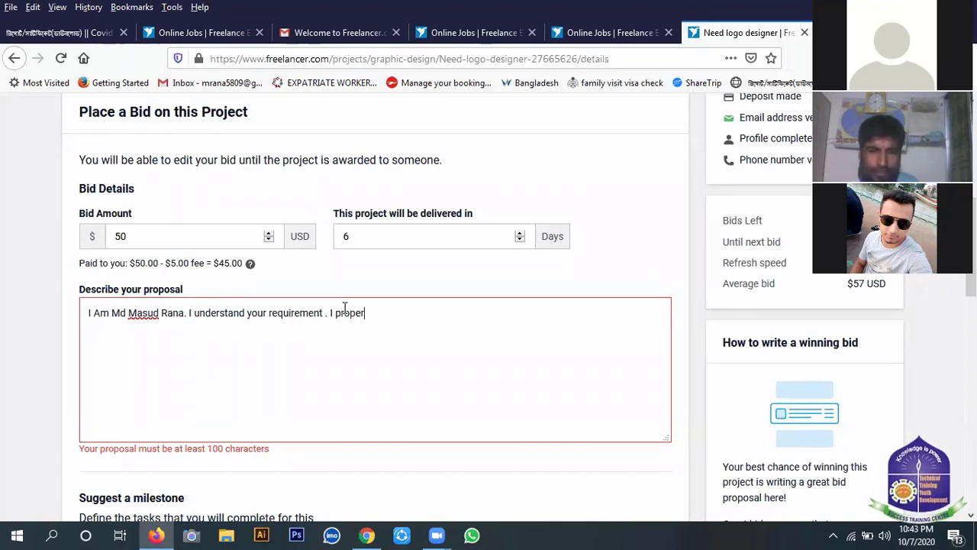
text(y)
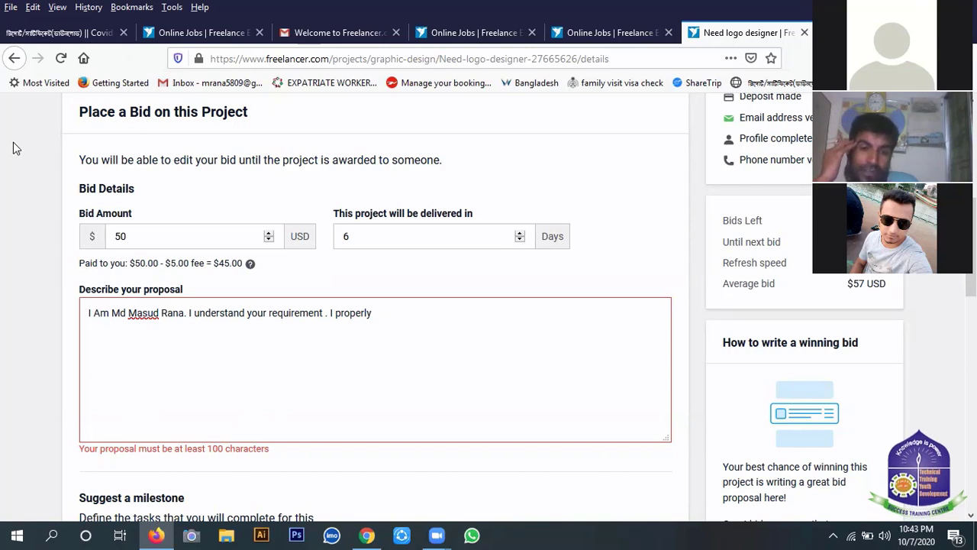
text(your)
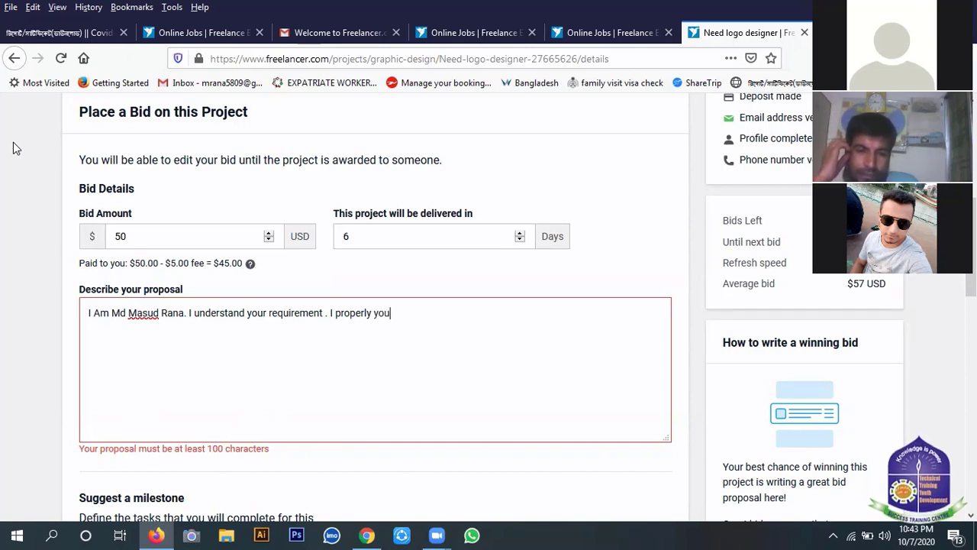
text( work)
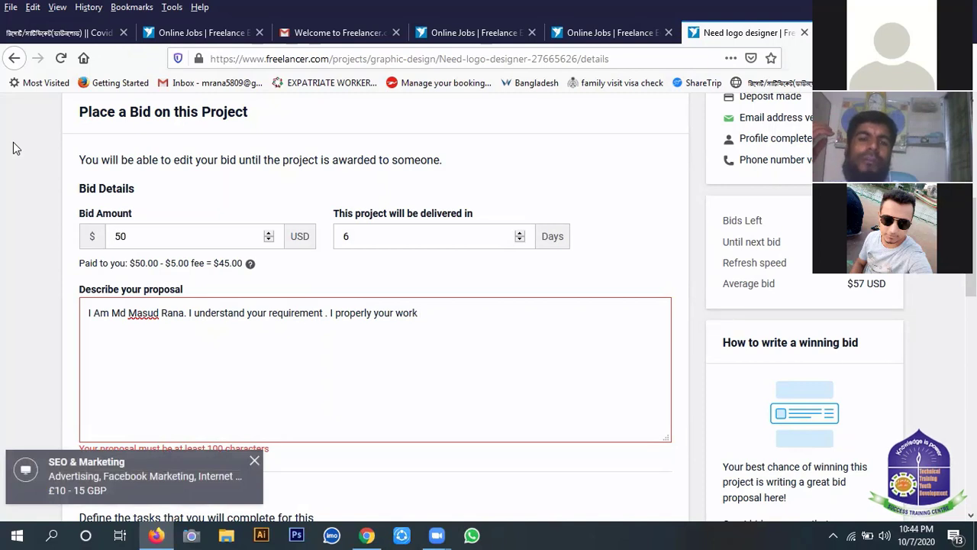
text(me)
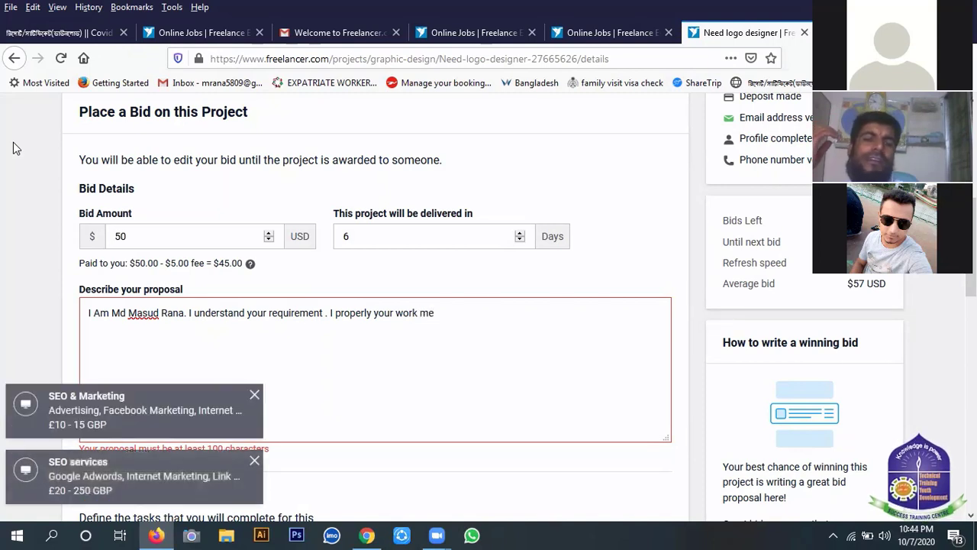
text(nerally)
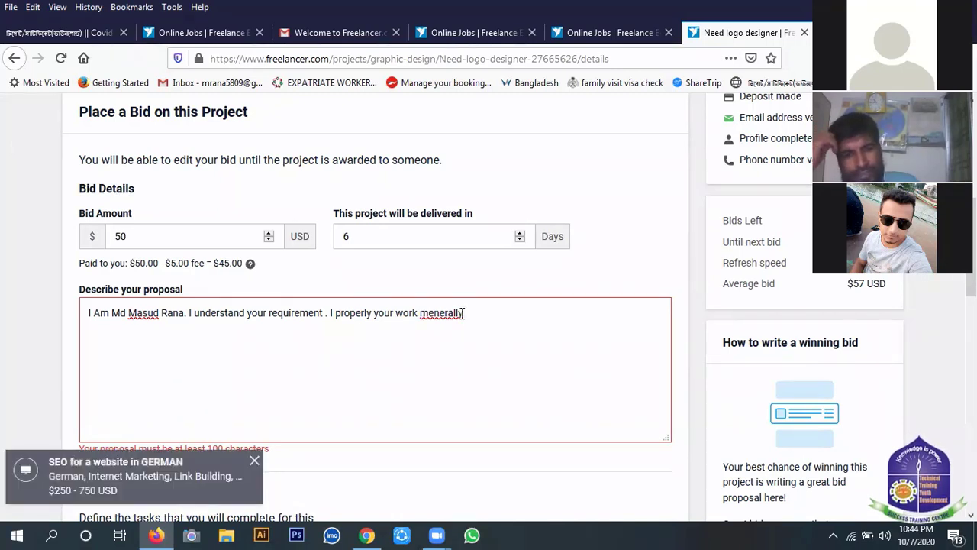
Correct 'menerally' to 'manually' and finish the sentence with 'completed.'
drag(468, 314, 422, 314)
right_click(439, 315)
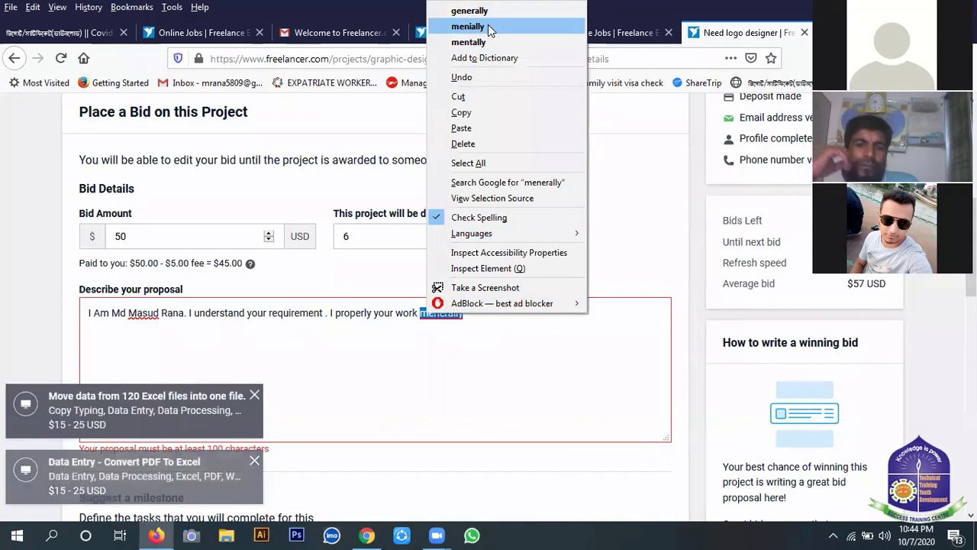
click(495, 334)
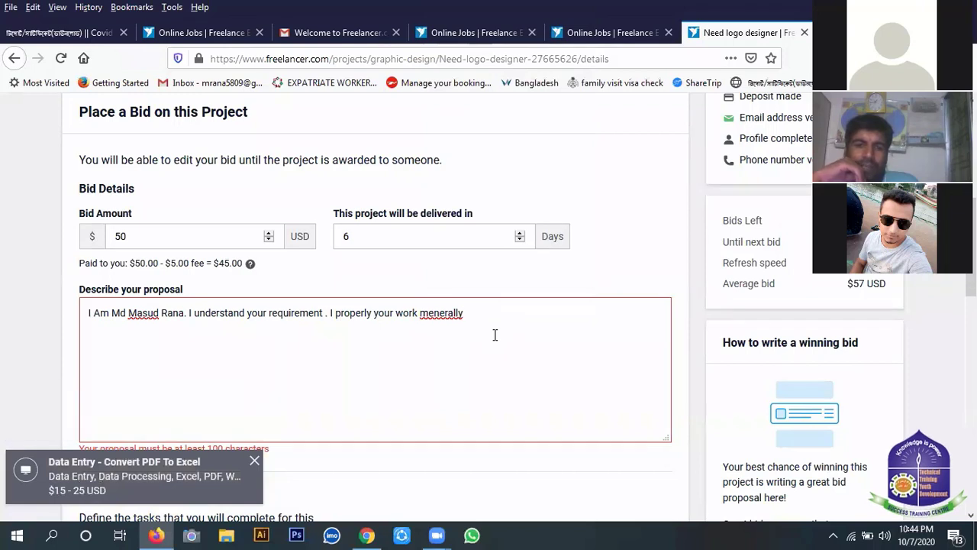
key(BackSpace)
key(BackSpace)
key(BackSpace)
key(BackSpace)
key(BackSpace)
key(BackSpace)
key(BackSpace)
key(BackSpace)
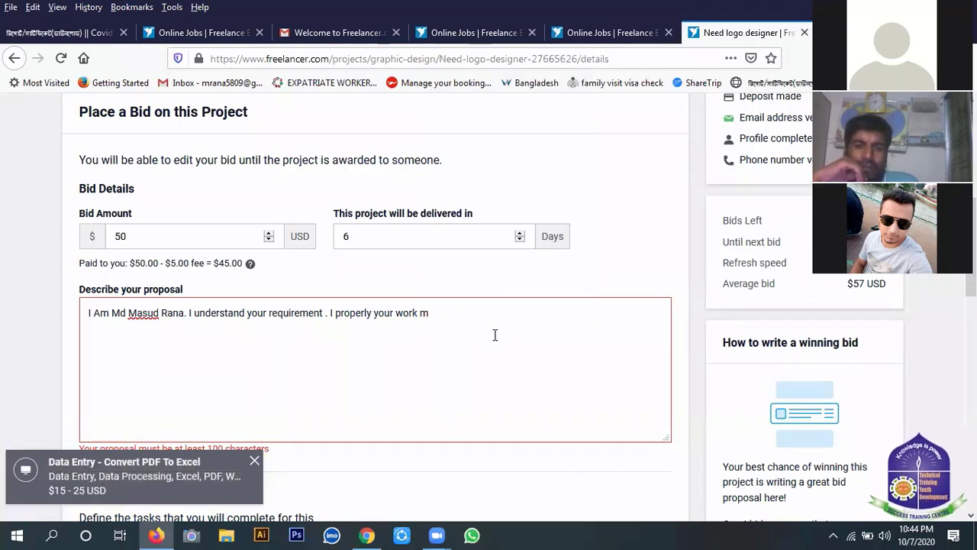
text(anu)
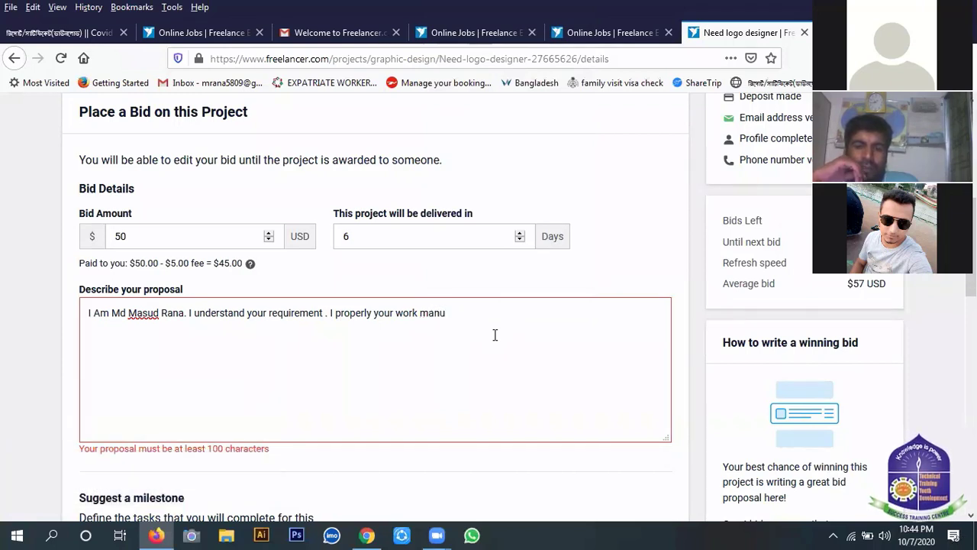
text(lly)
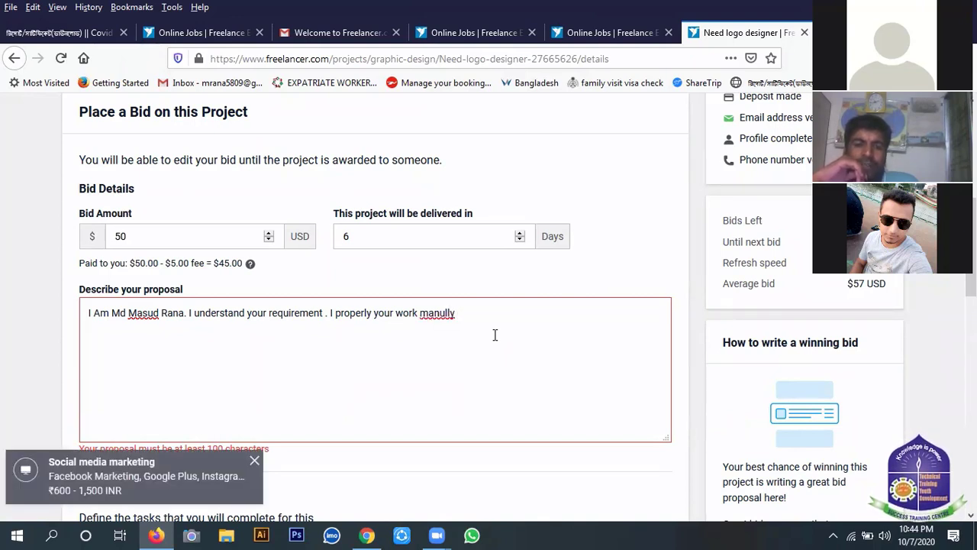
key(BackSpace)
key(BackSpace)
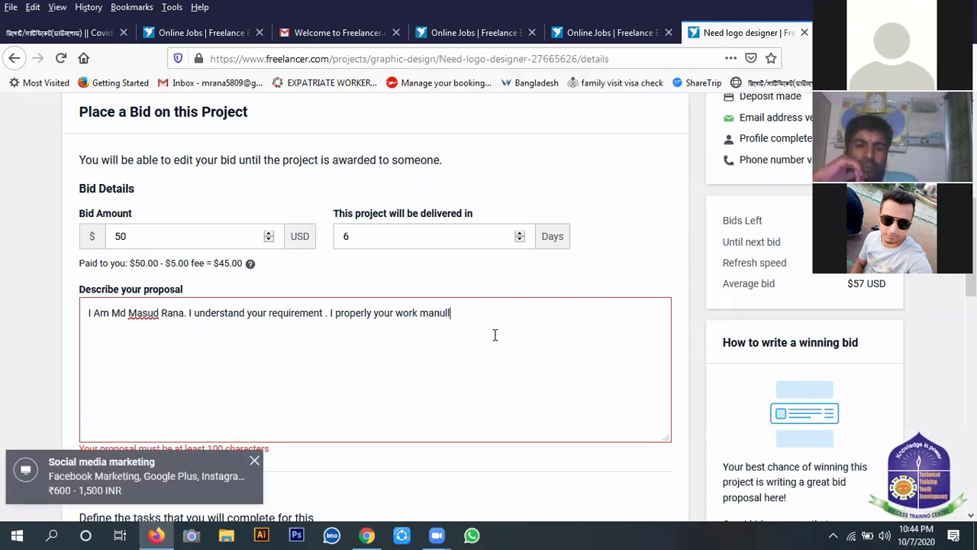
key(BackSpace)
key(BackSpace)
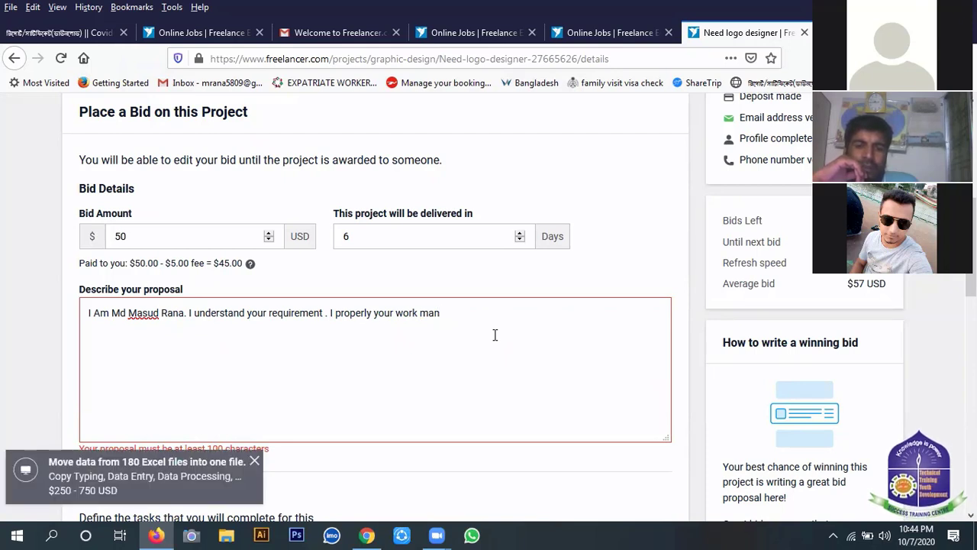
text(ally )
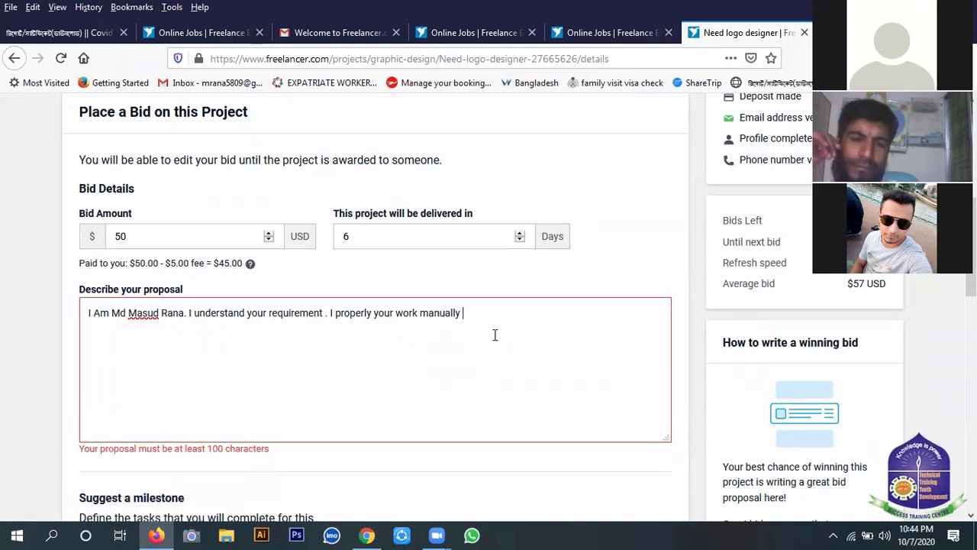
text(comple)
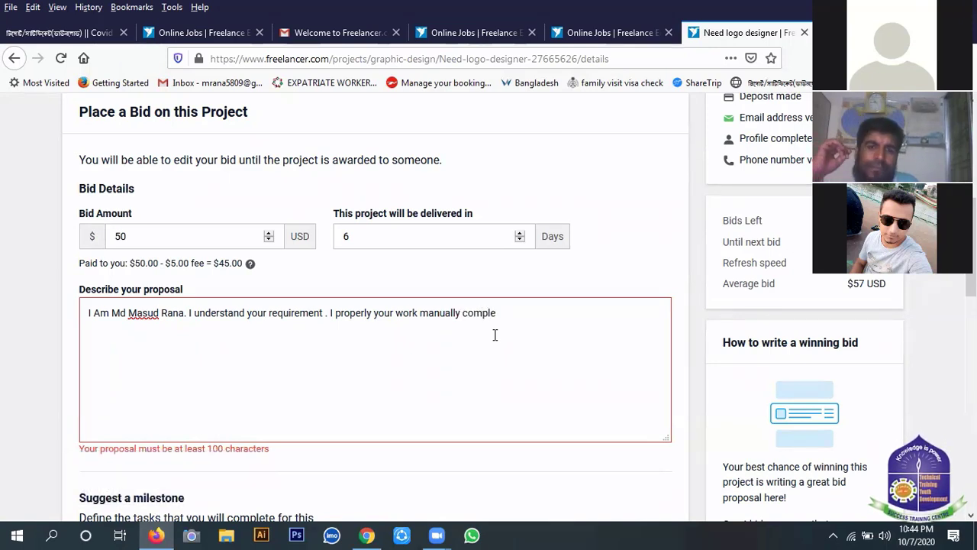
text(tread)
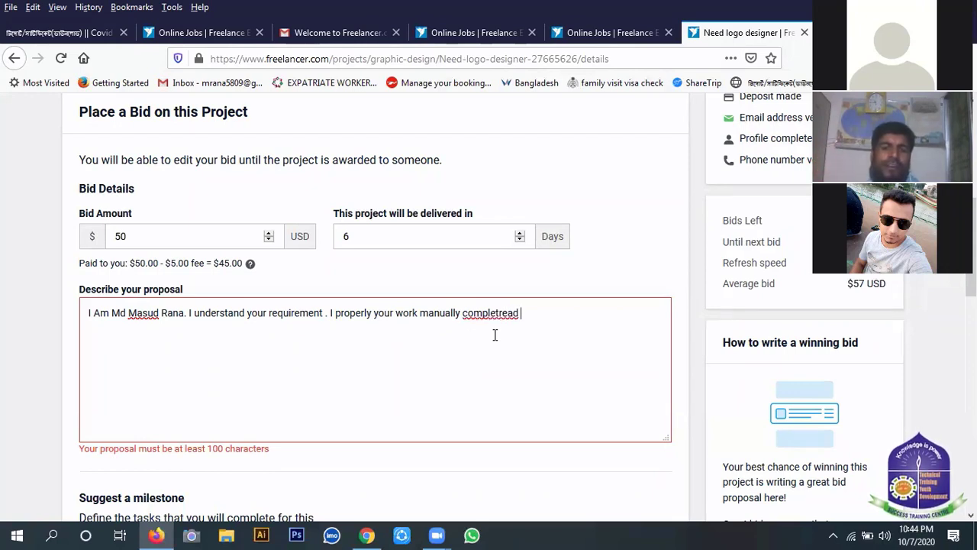
key(BackSpace)
key(BackSpace)
key(BackSpace)
key(BackSpace)
key(BackSpace)
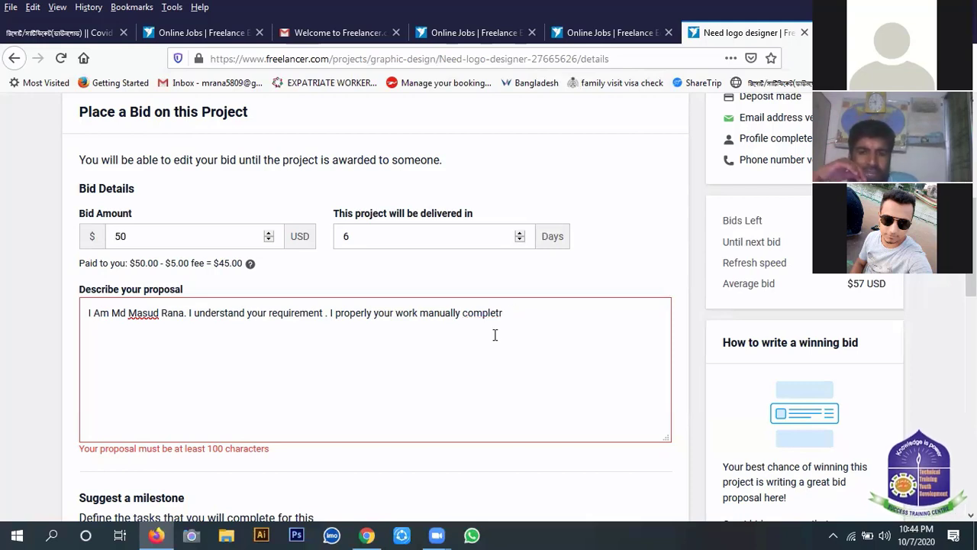
text(ed.)
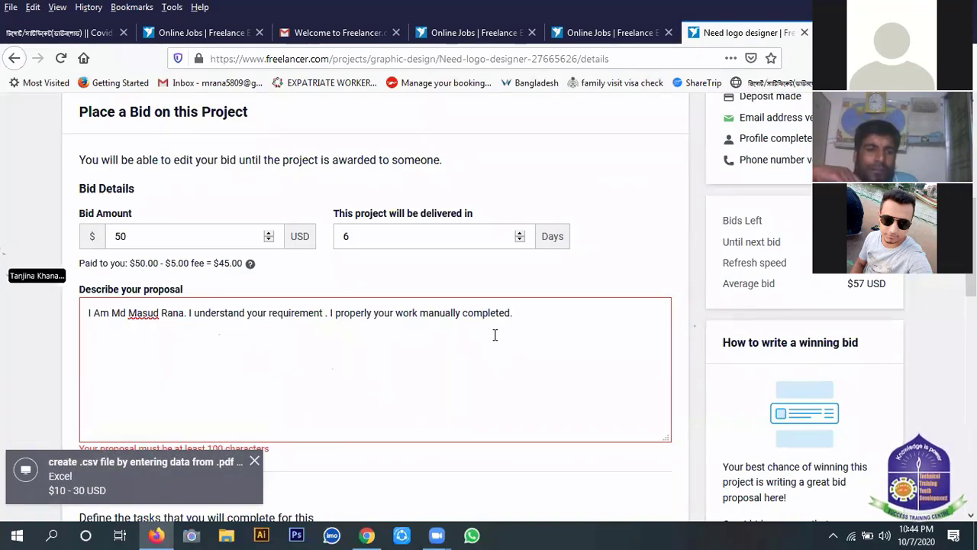
Add 'i have 5 years experience in this field .' to the proposal, fixing typos
text(i )
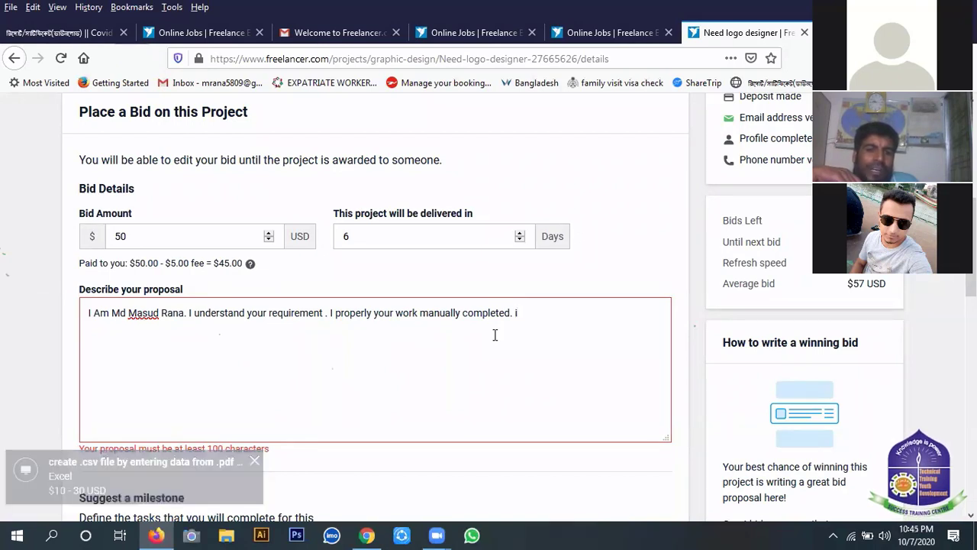
text(h)
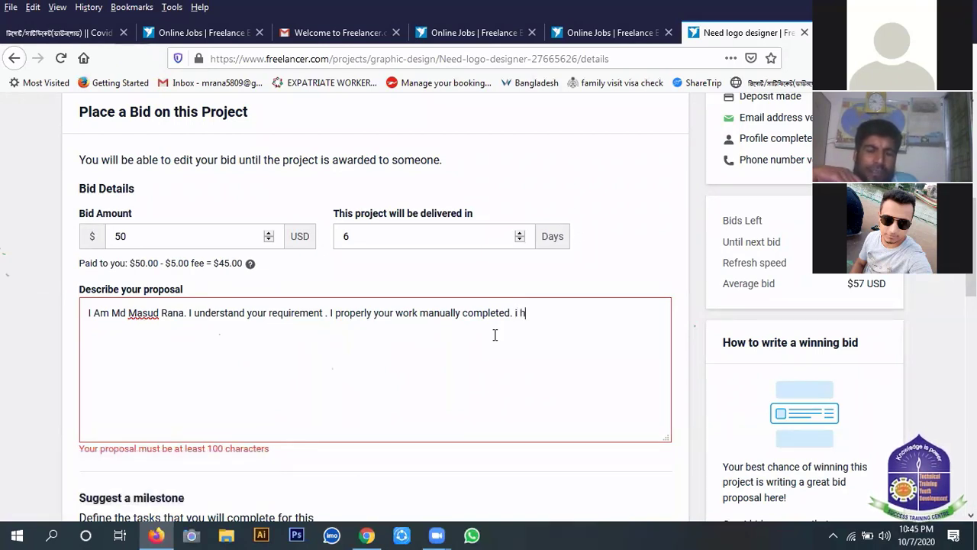
text(ave )
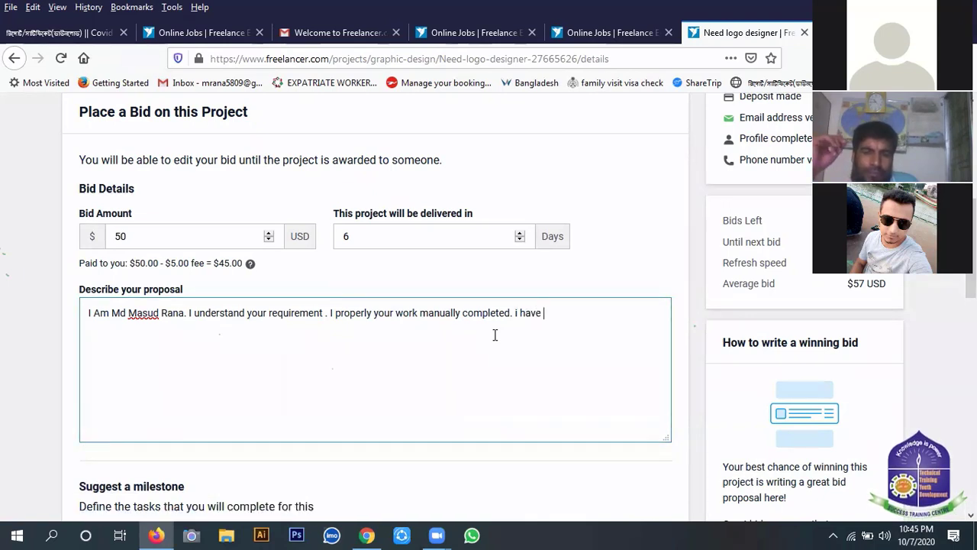
text(5)
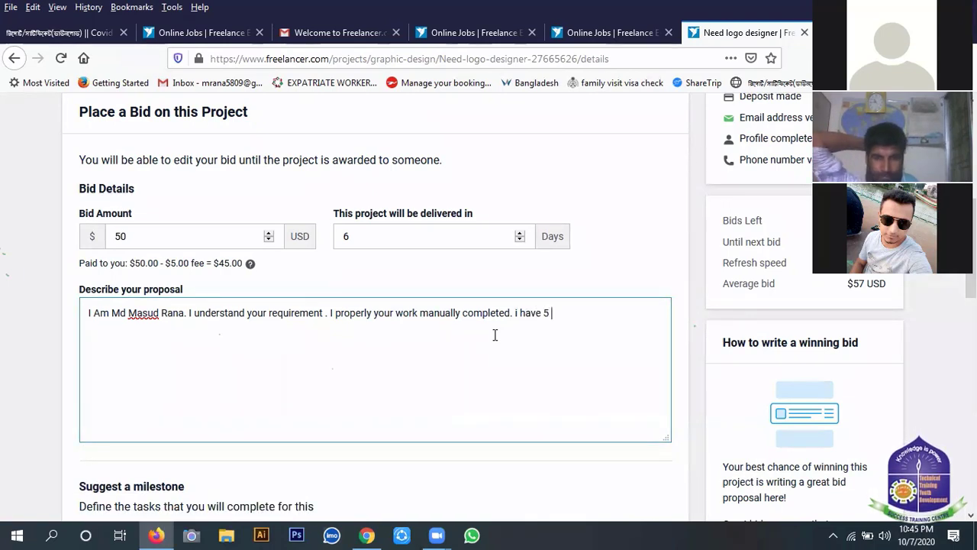
key(BackSpace)
key(BackSpace)
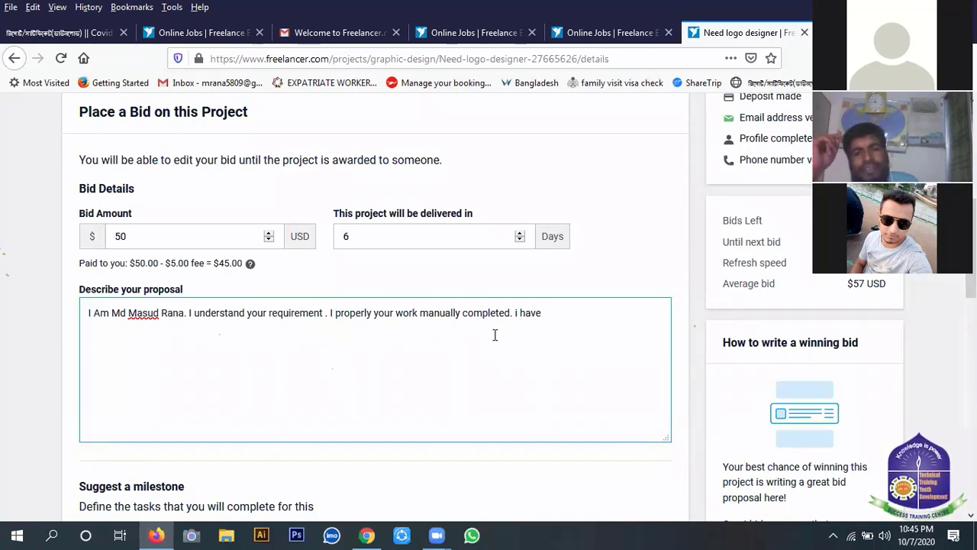
text(5 yer)
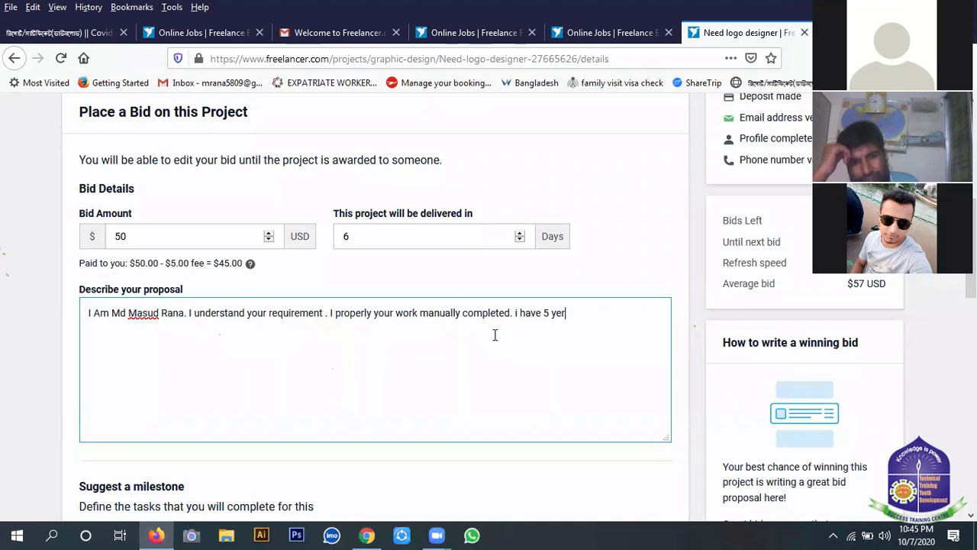
key(BackSpace)
text(ar)
key(BackSpace)
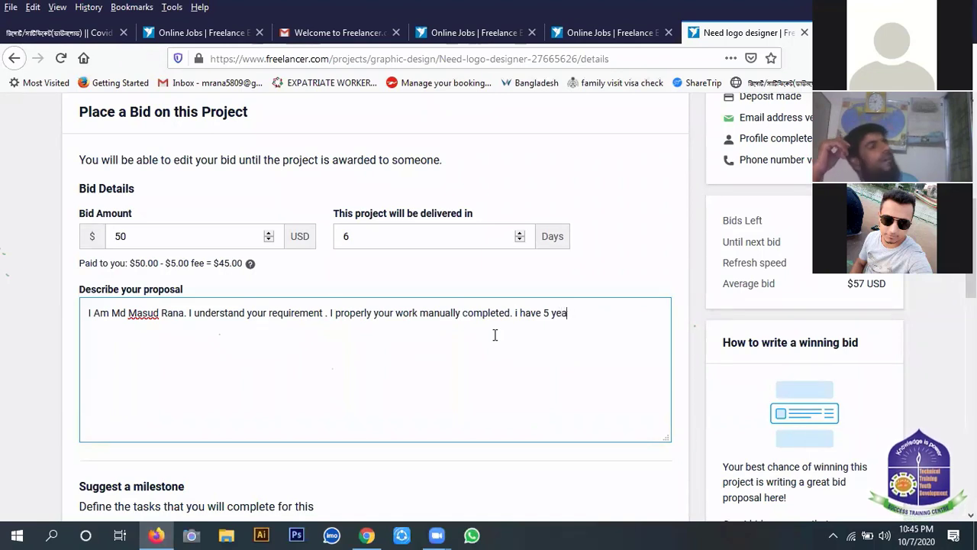
text(rs)
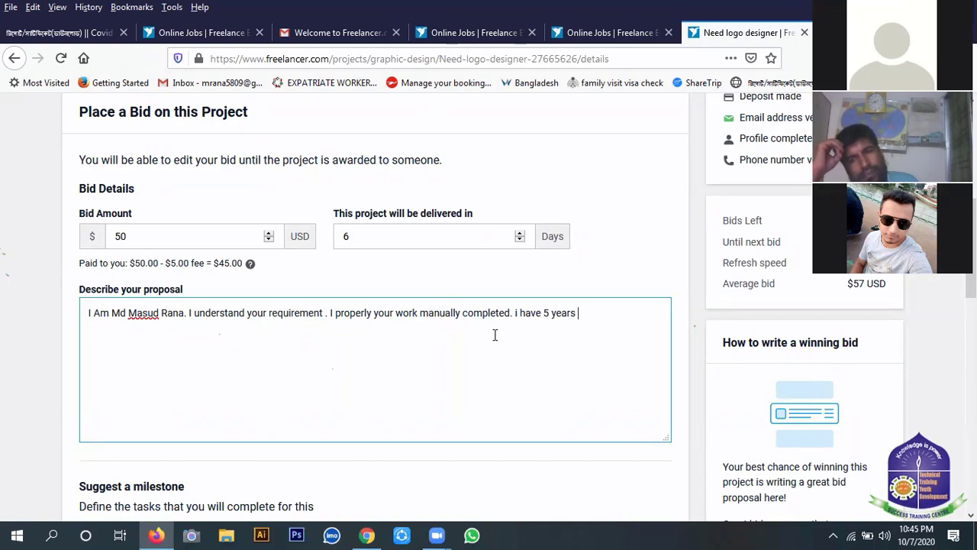
text(experea)
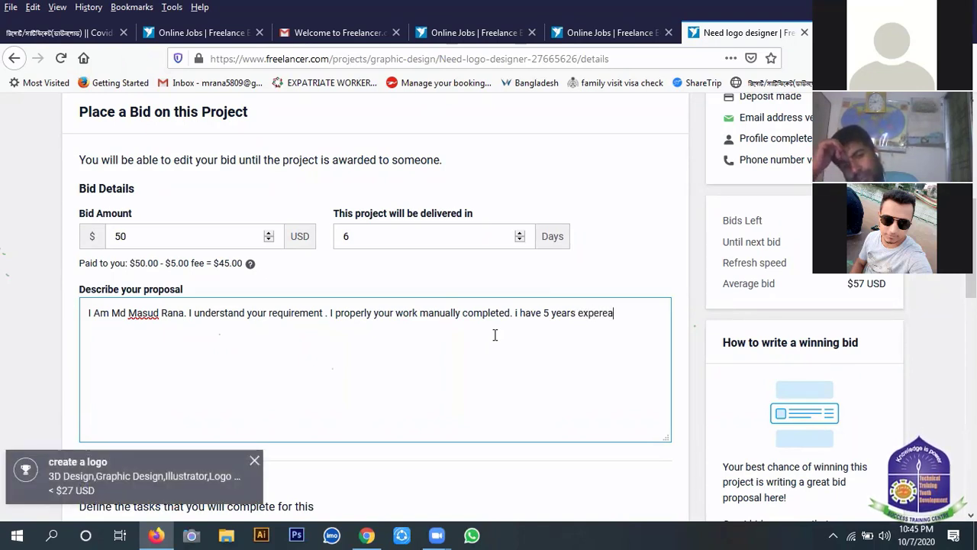
text(nce)
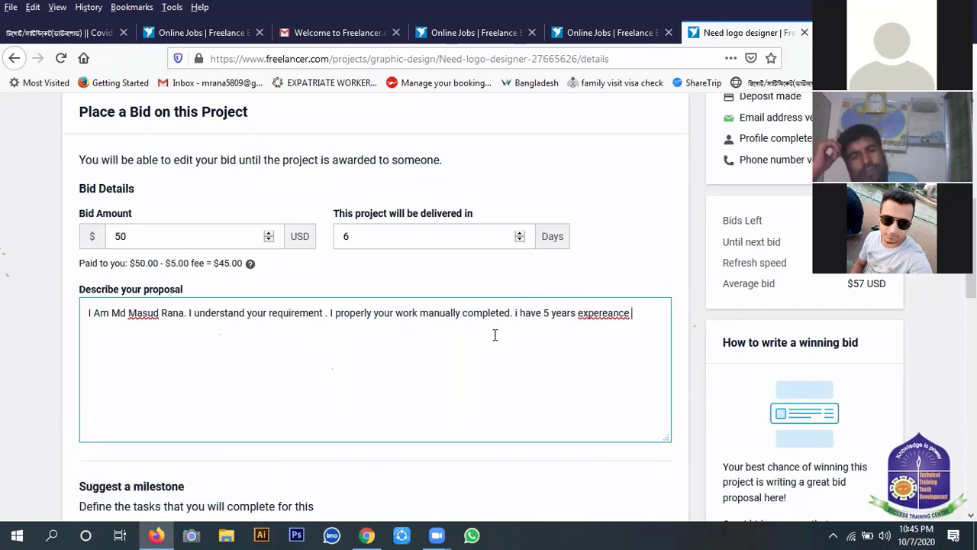
key(BackSpace)
key(BackSpace)
key(BackSpace)
key(BackSpace)
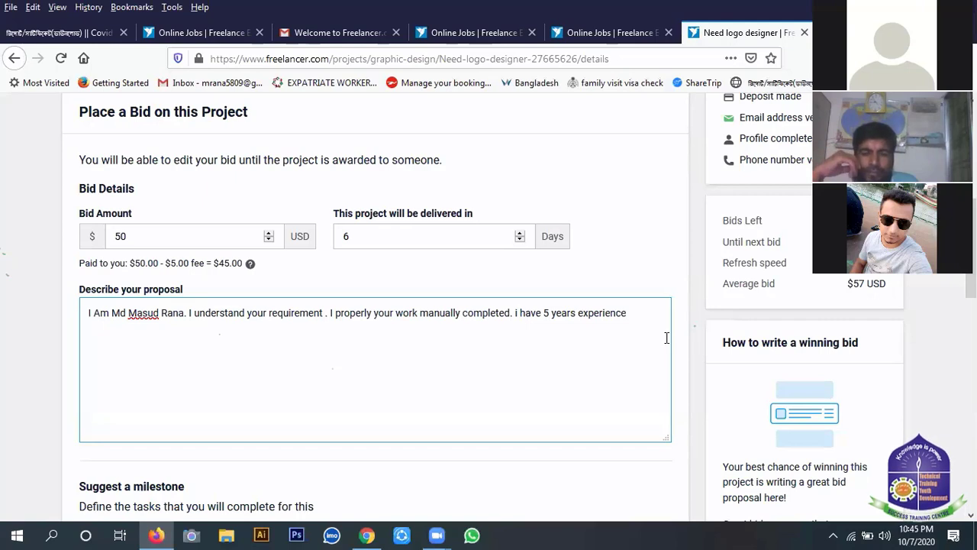
text(.)
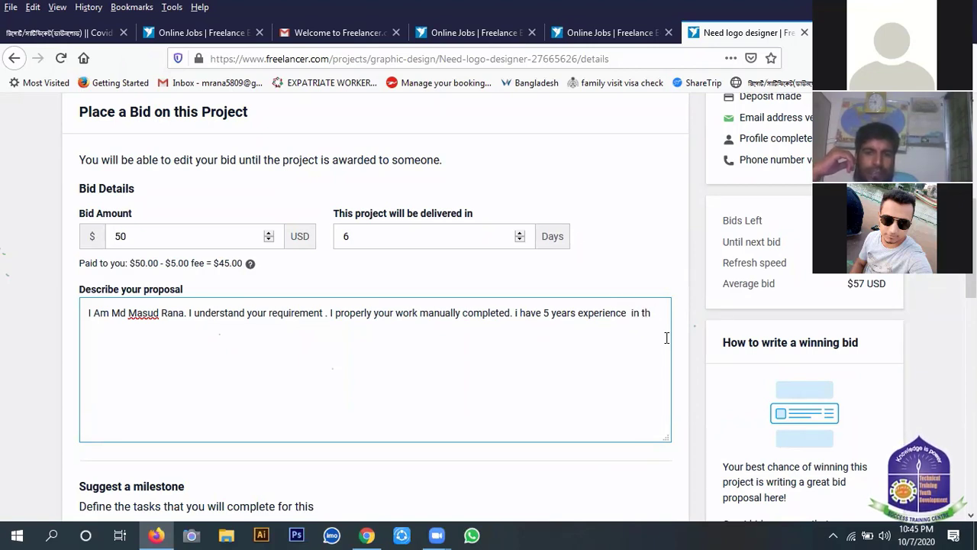
text(is f)
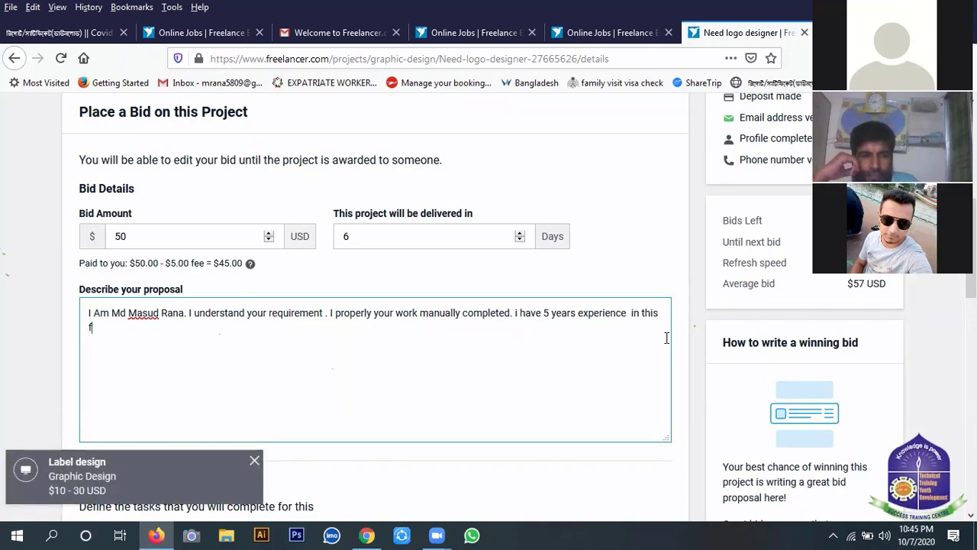
text(ield)
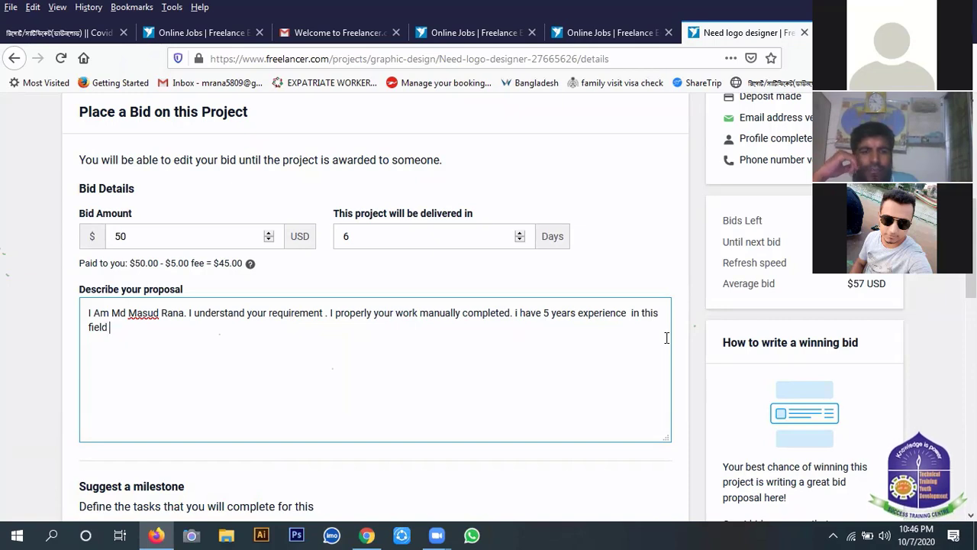
text(.)
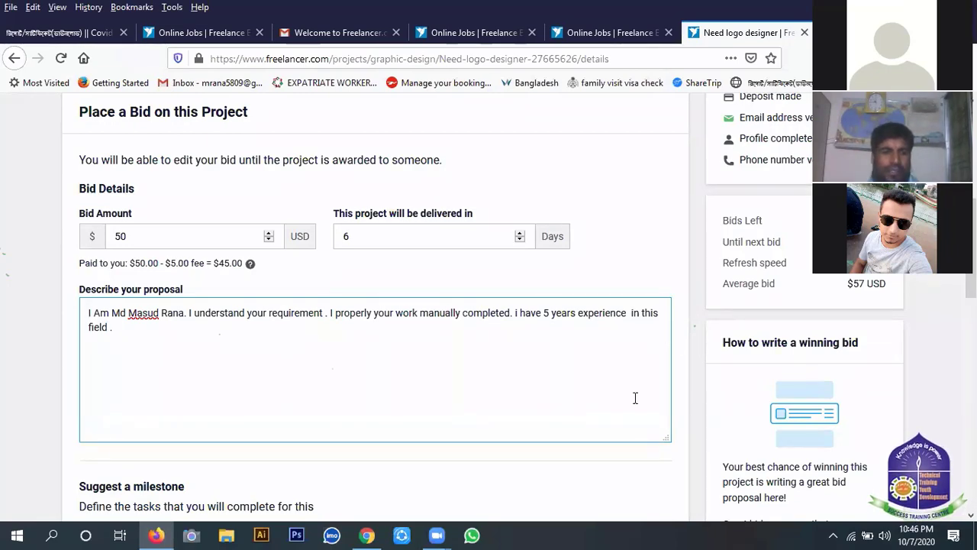
Raise the bid from $50 to $60, leaving $54.00 after the $6.00 fee
scroll(520, 351, down, 3)
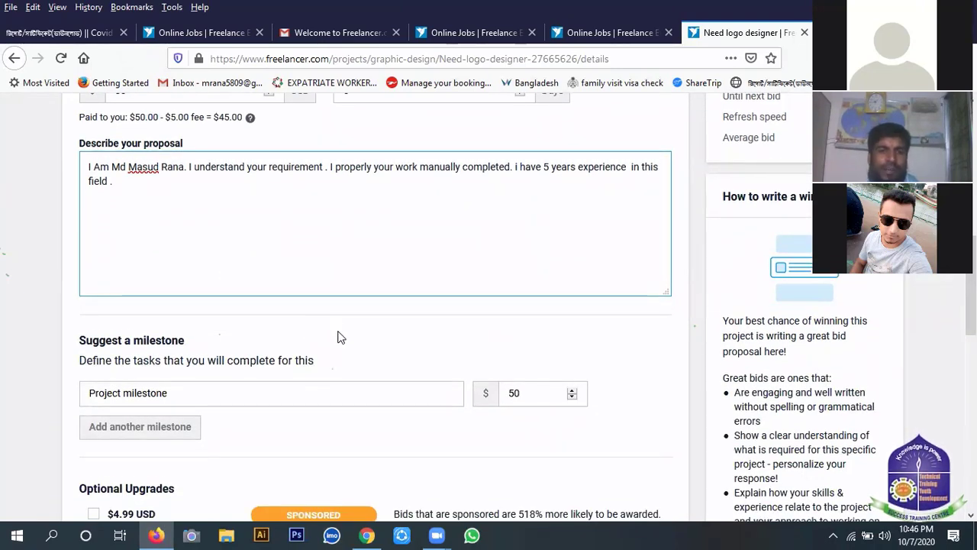
scroll(341, 338, down, 2)
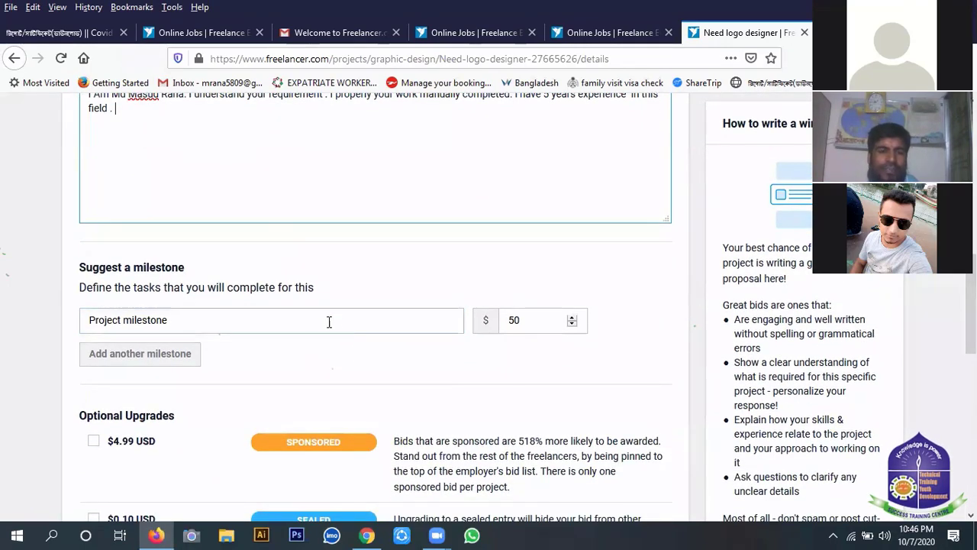
scroll(329, 321, up, 8)
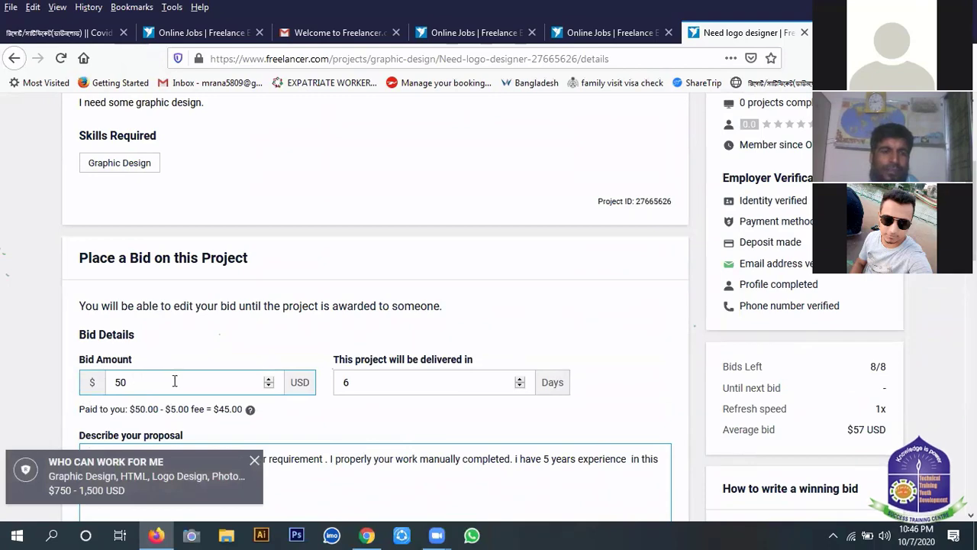
drag(174, 380, 70, 372)
text(60)
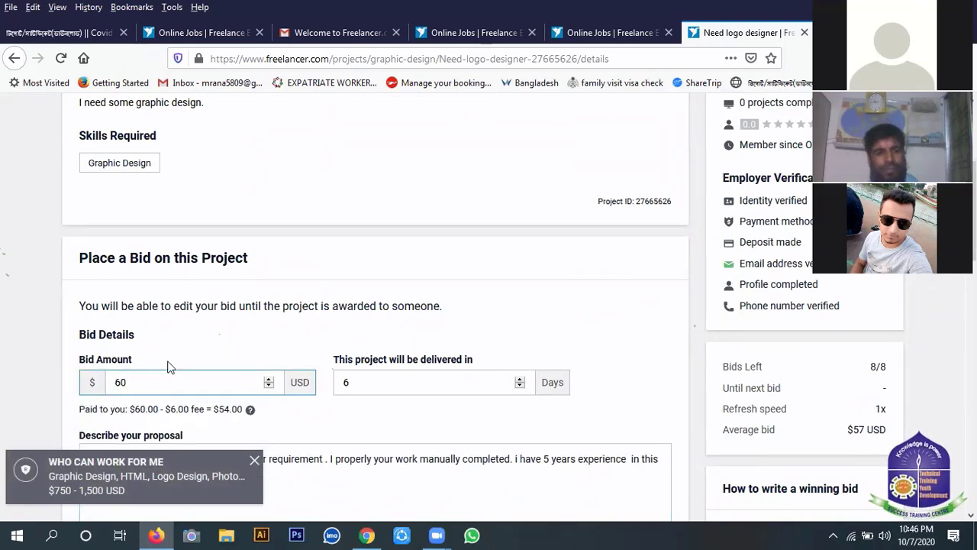
scroll(504, 311, down, 10)
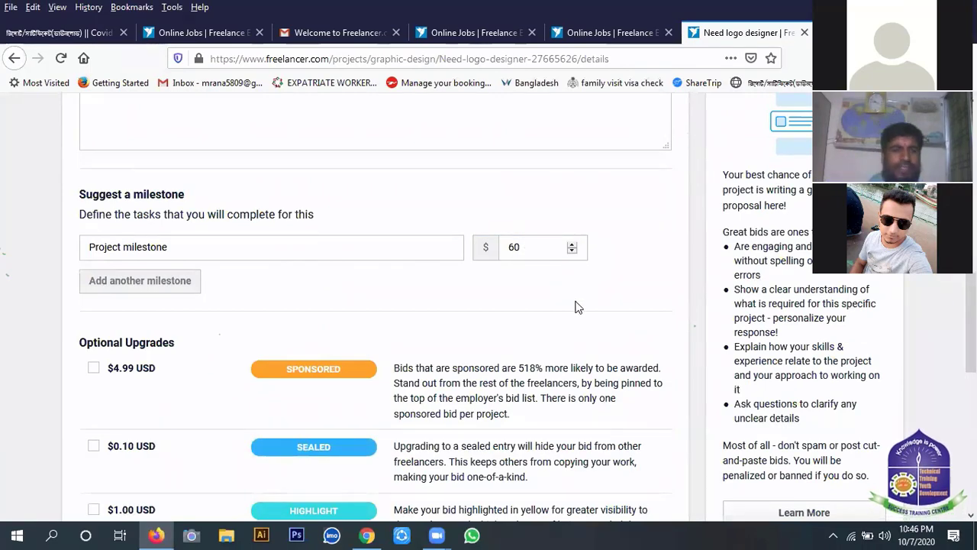
scroll(122, 356, down, 3)
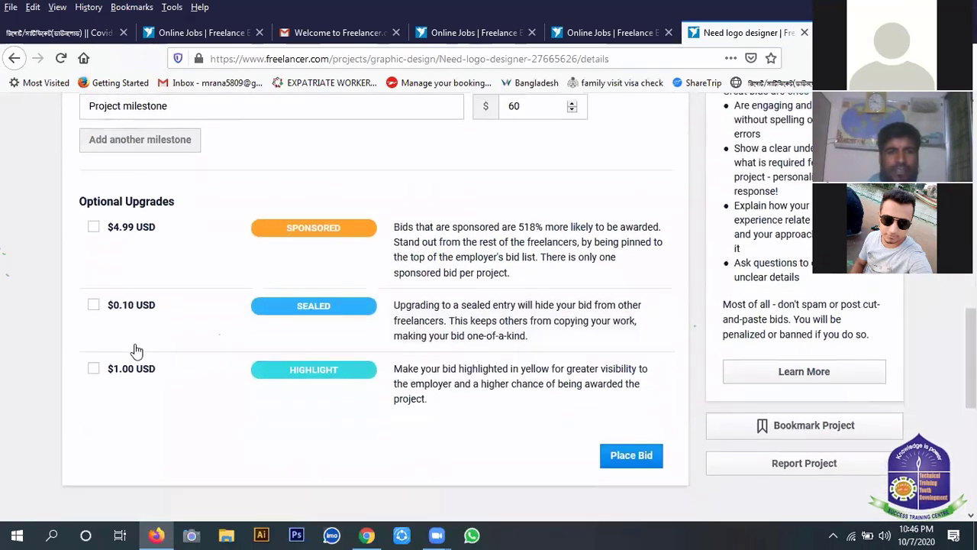
Place the $60, 6-day bid and review it, ranked 70 of 75 proposals
click(638, 455)
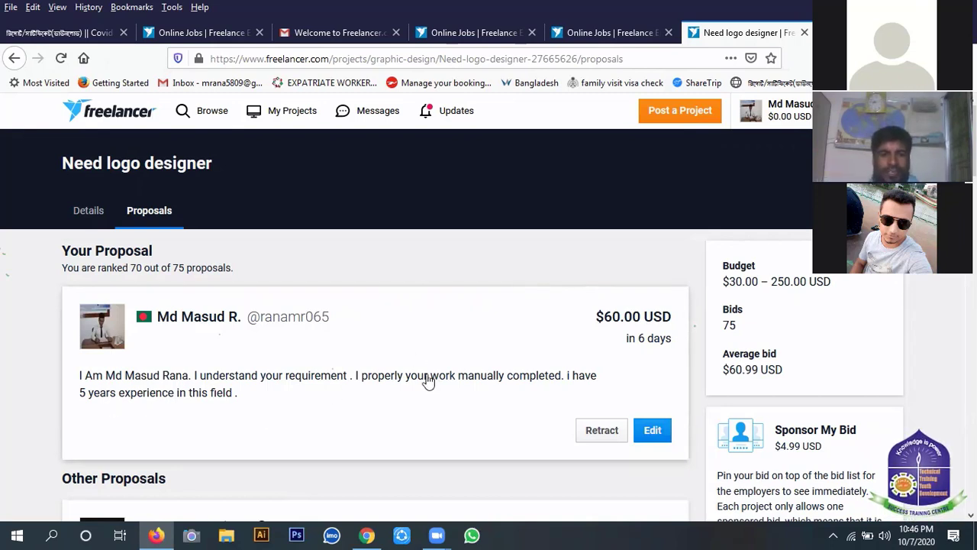
scroll(362, 395, down, 2)
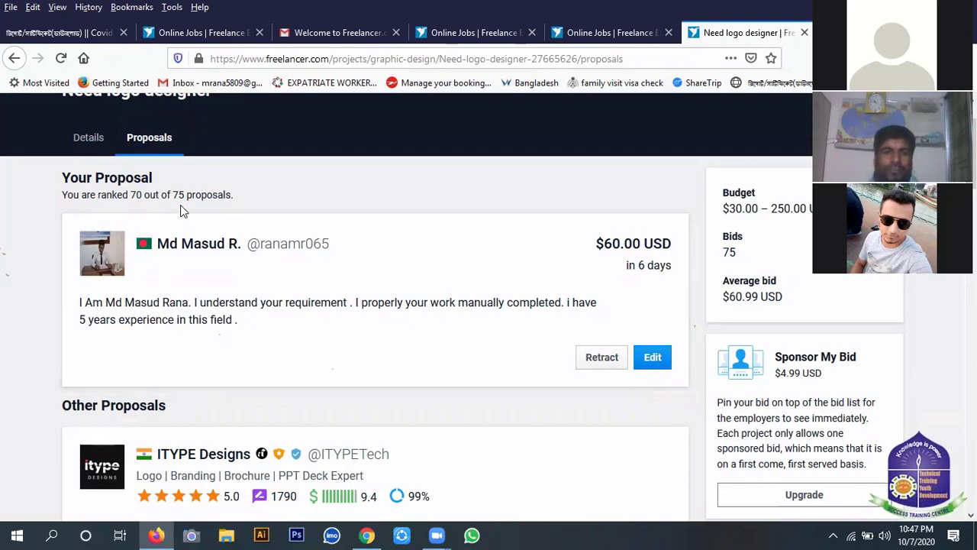
scroll(355, 295, down, 3)
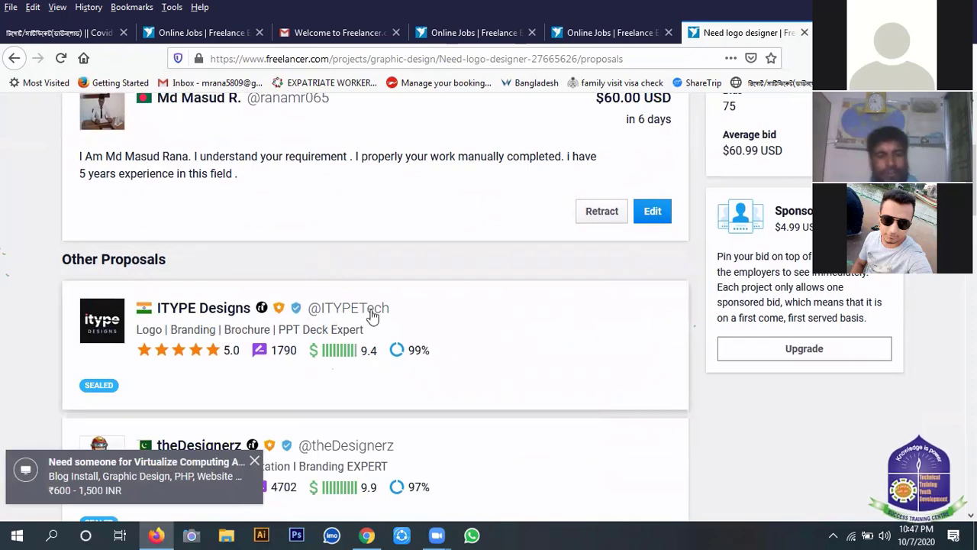
scroll(378, 310, down, 2)
scroll(401, 314, up, 2)
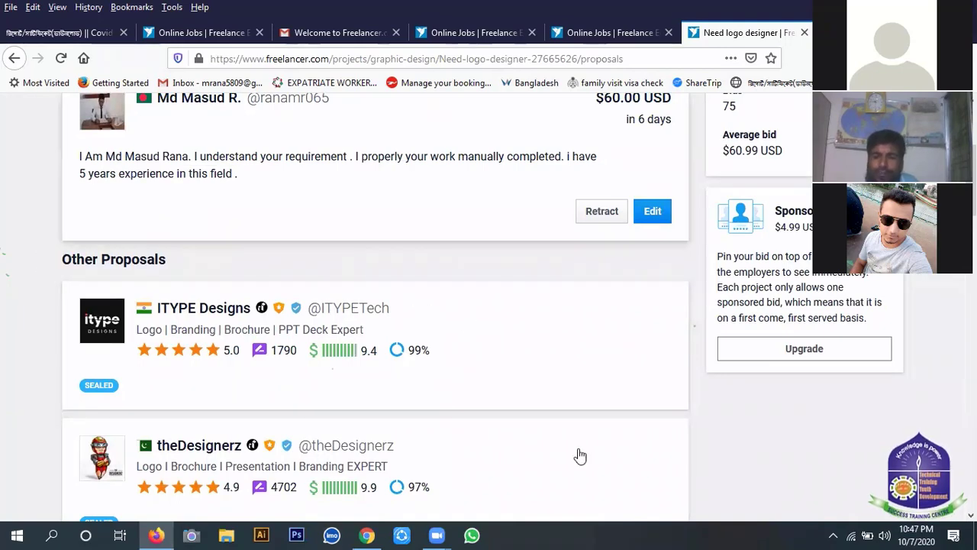
scroll(437, 329, up, 4)
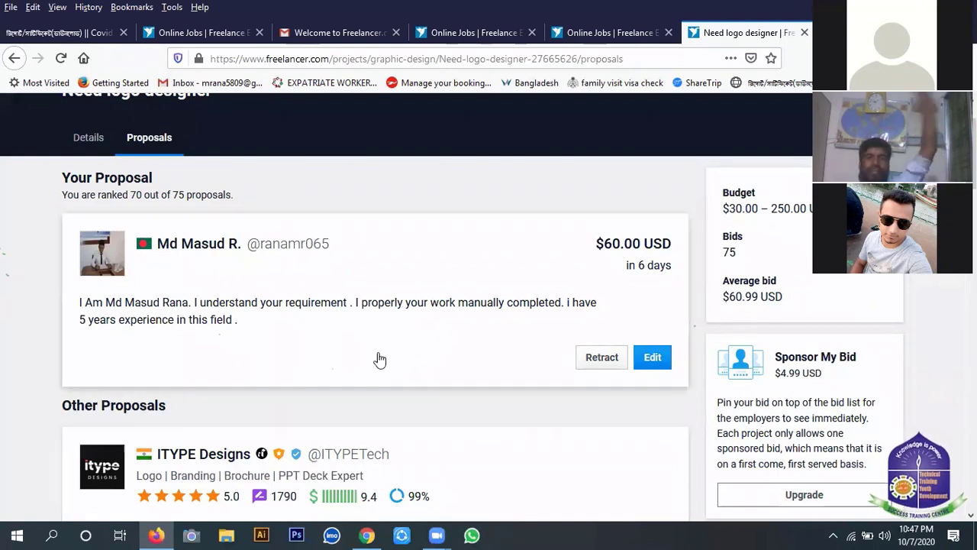
mouse_move(362, 498)
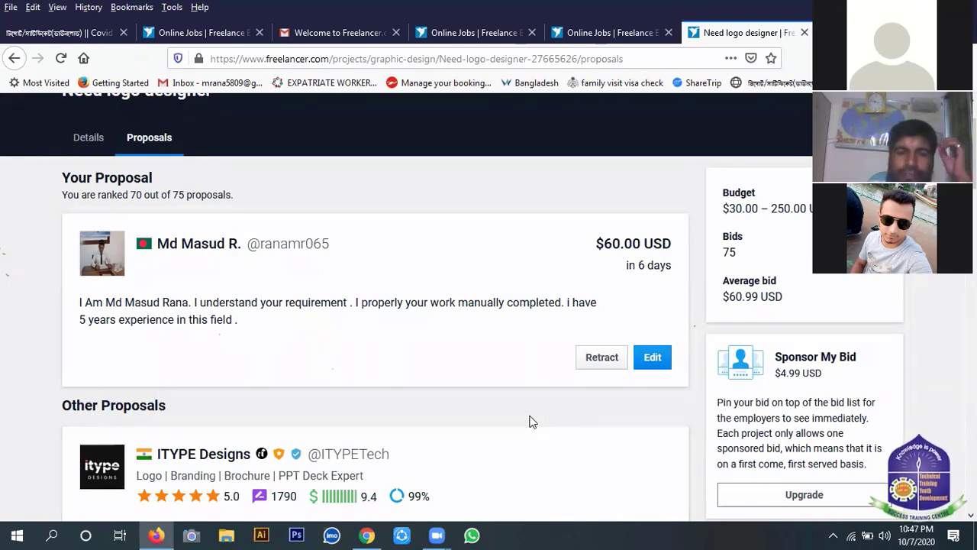
scroll(501, 410, down, 2)
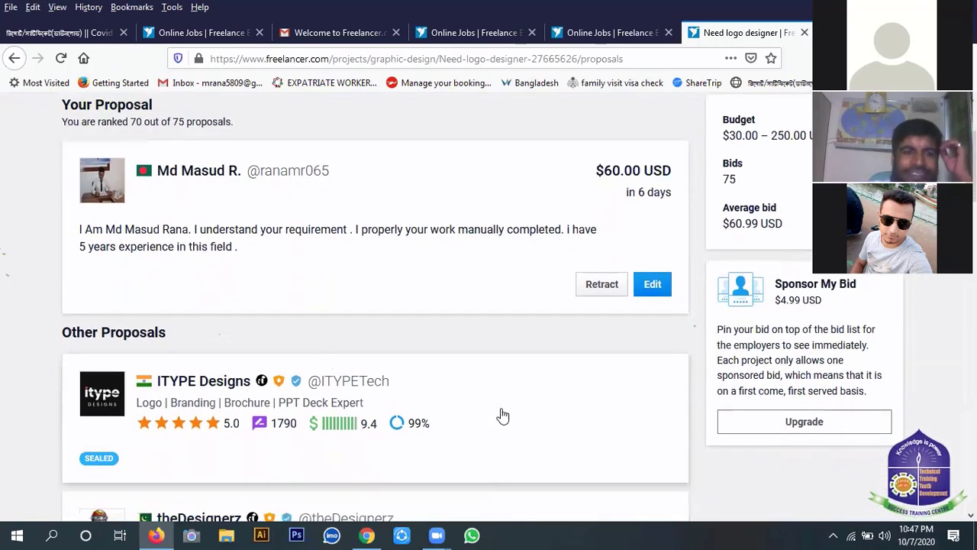